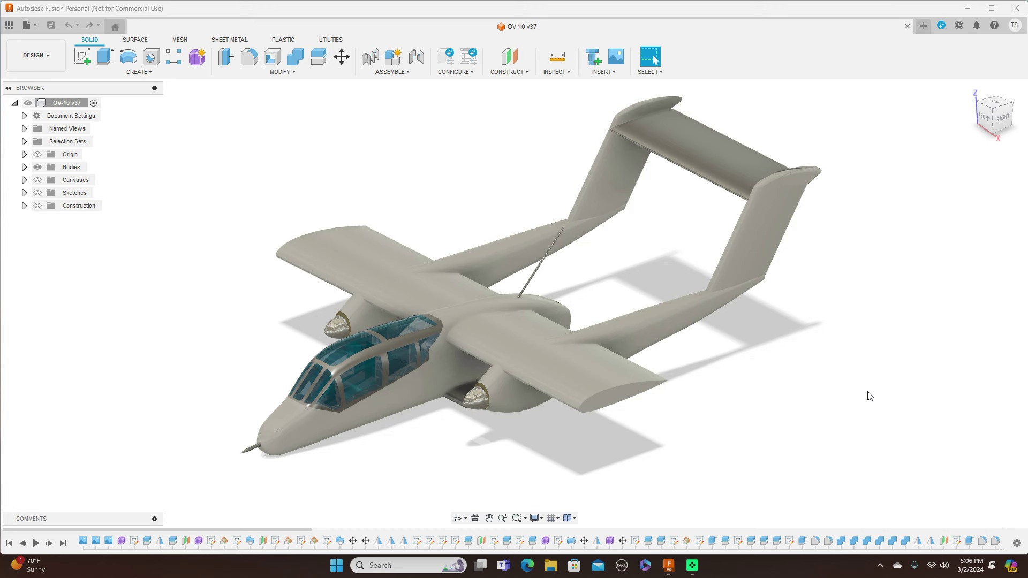
Orbit the finished OV-10 v37 model through frontal and oblique views, then close the design.
mouse_move(514, 303)
shift+middle_down()
mouse_move(584, 297)
mouse_move(610, 262)
mouse_move(610, 348)
mouse_move(583, 298)
mouse_move(488, 300)
shift+middle_up()
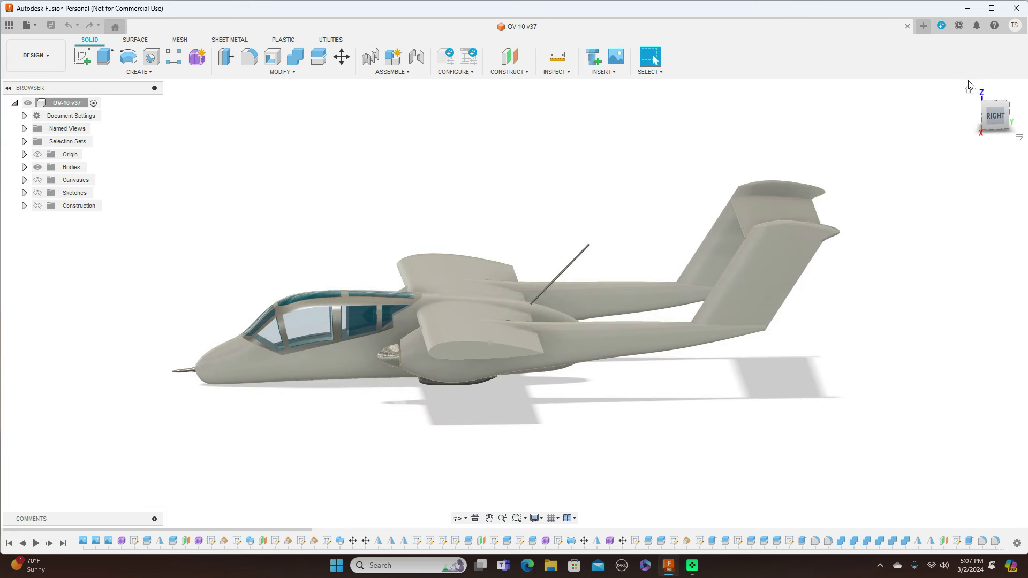
mouse_move(984, 108)
mouse_down()
mouse_move(1005, 117)
mouse_move(1016, 110)
mouse_up()
shift+middle_drag(589, 268, 506, 297)
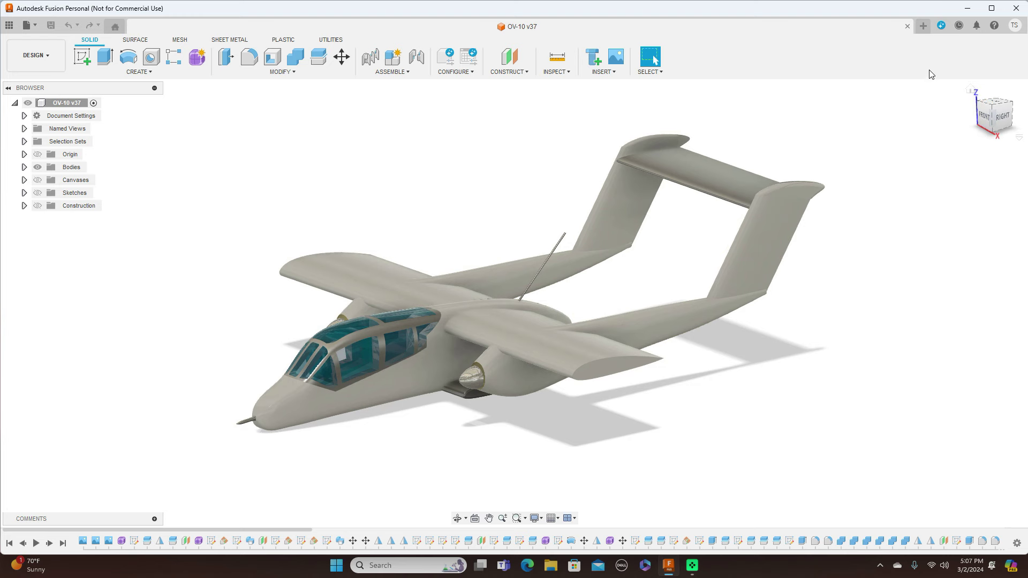
click(907, 26)
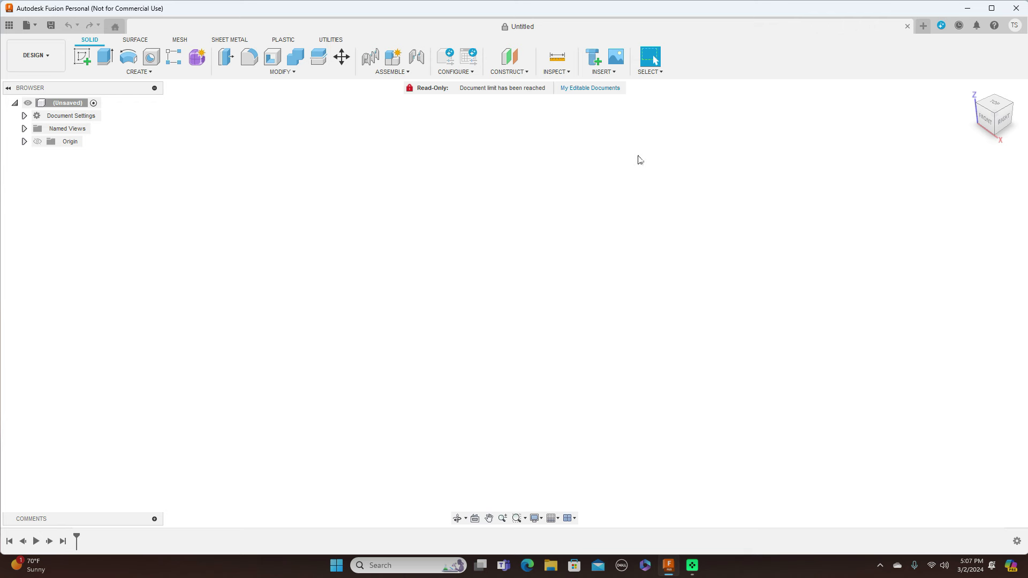
Insert Screenshot (119) as a canvas on the YZ plane, enlarged to scale 28.253.
click(618, 73)
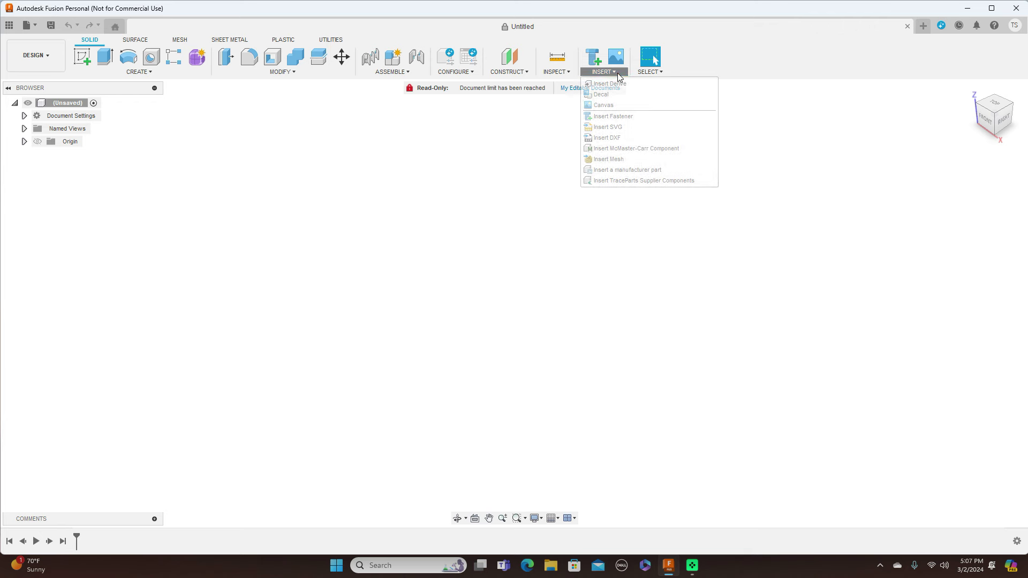
click(617, 107)
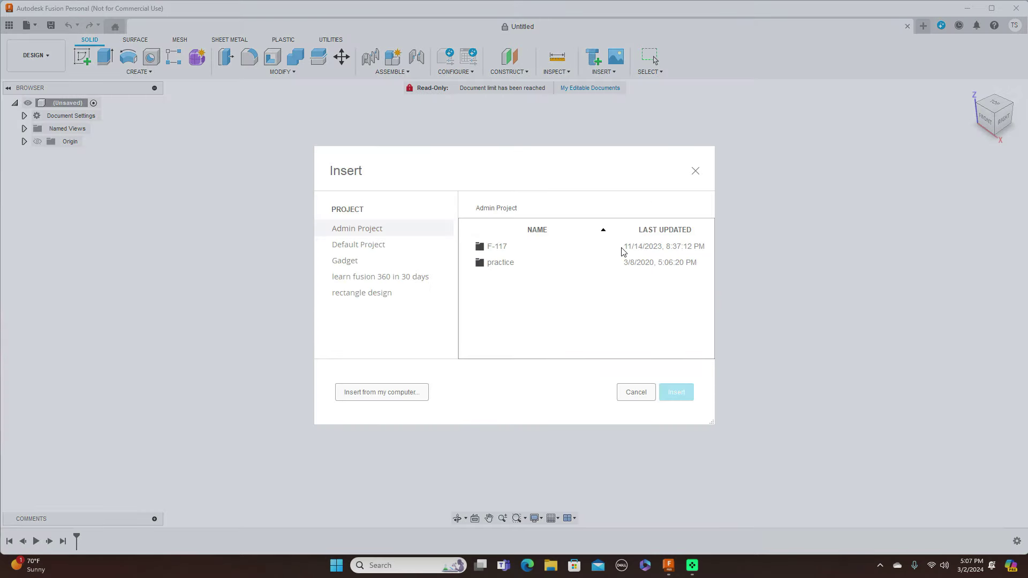
click(388, 393)
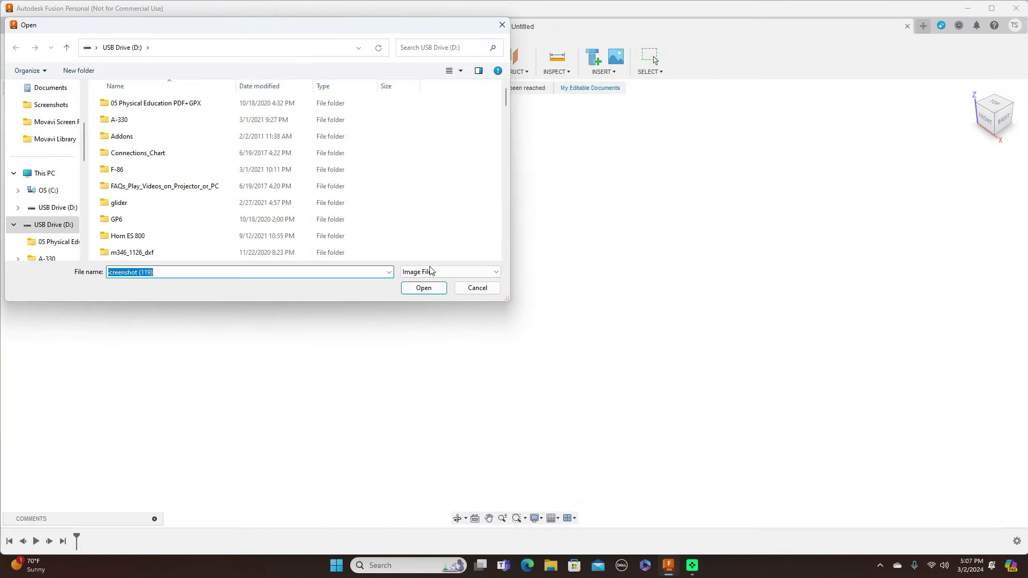
scroll(420, 231, down, 15)
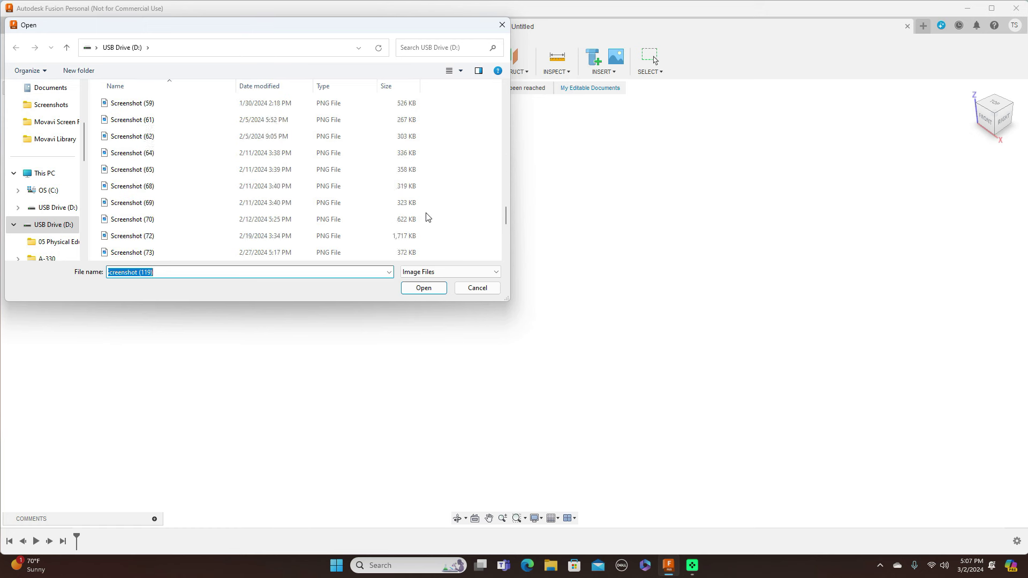
scroll(428, 213, up, 1)
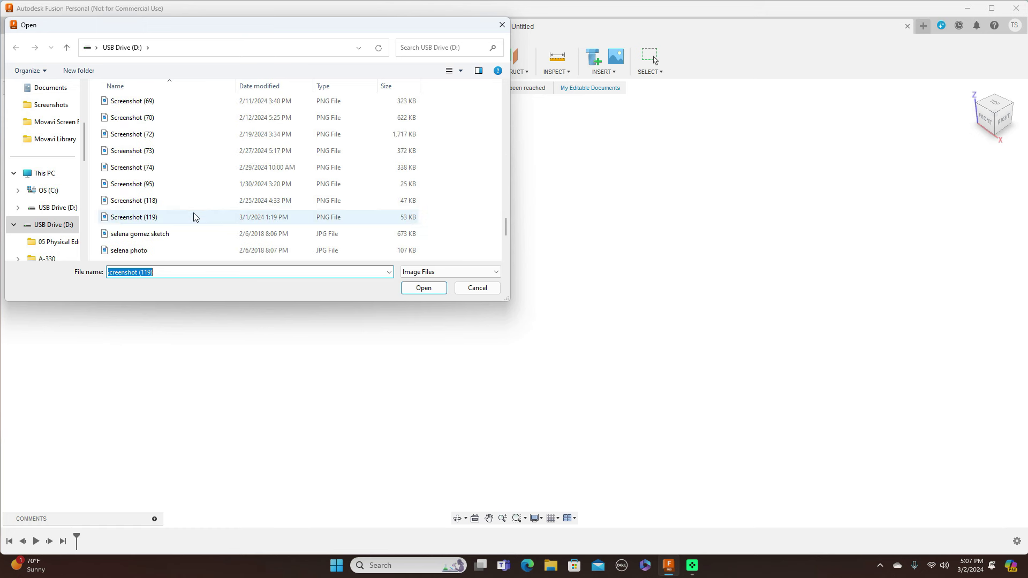
click(426, 289)
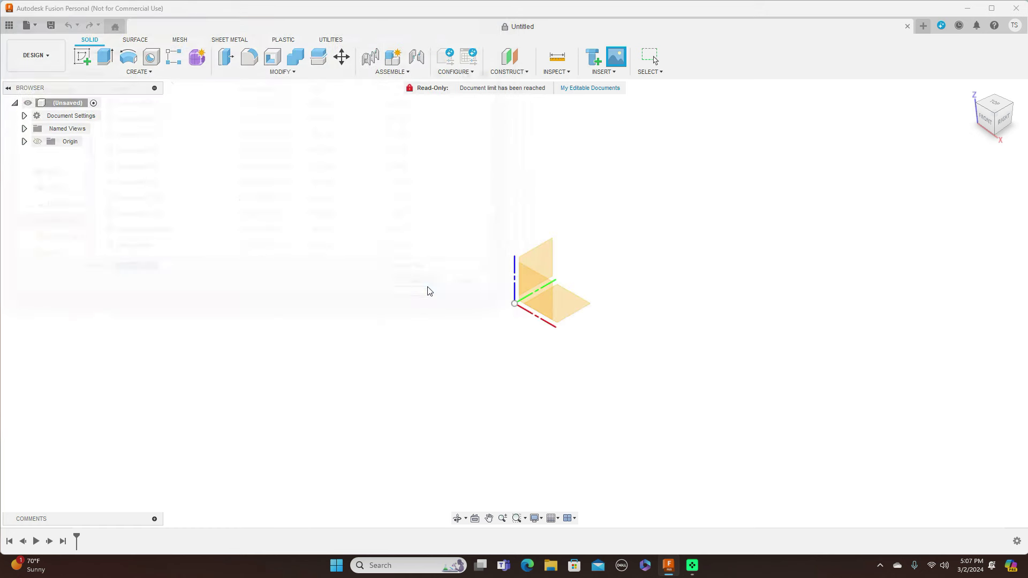
click(548, 255)
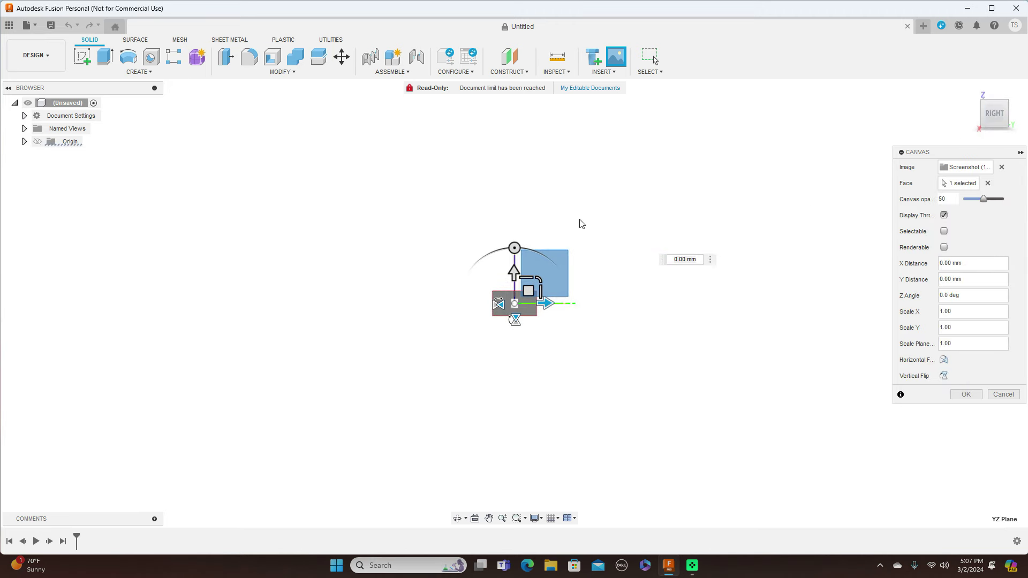
drag(524, 297, 663, 190)
drag(524, 297, 594, 266)
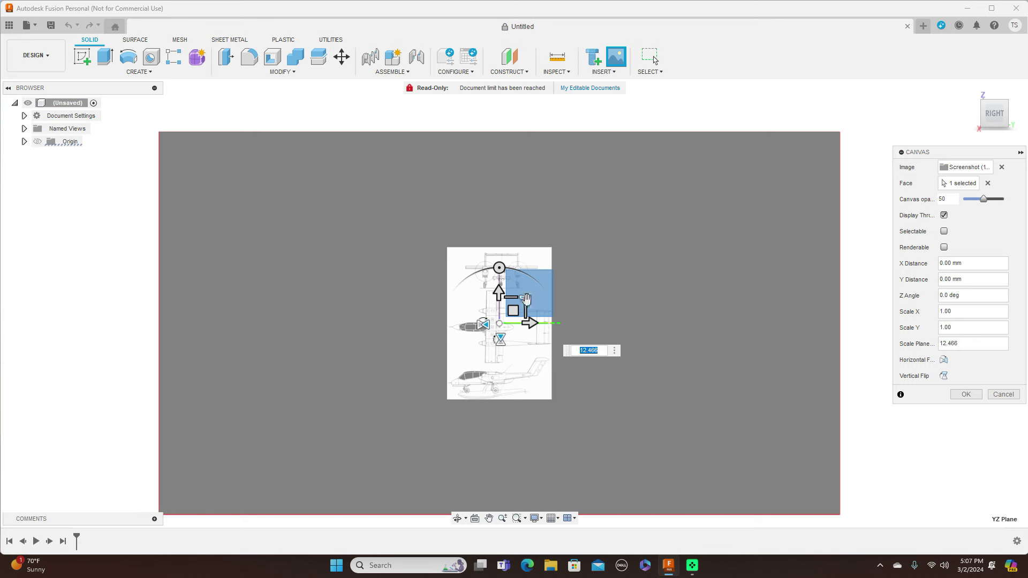
drag(526, 298, 563, 275)
click(962, 398)
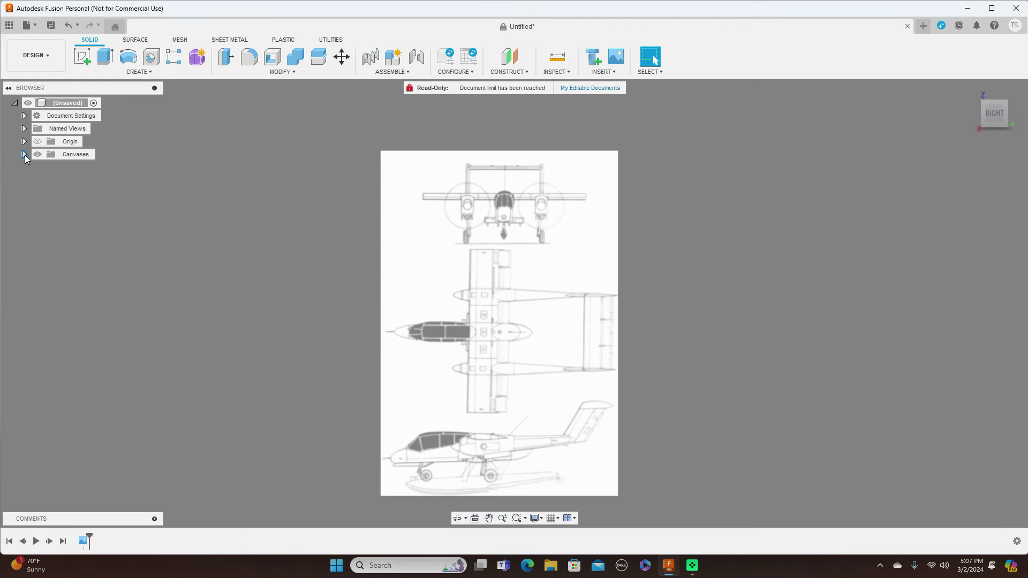
Rename the Screenshot (119) canvas in the browser to 'Side'.
click(24, 155)
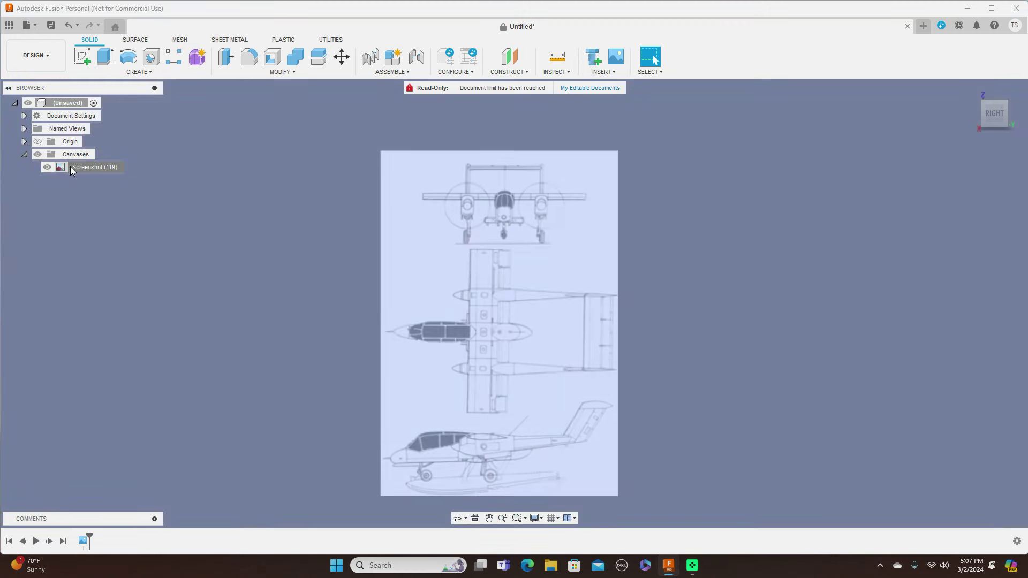
click(73, 168)
double_click(73, 168)
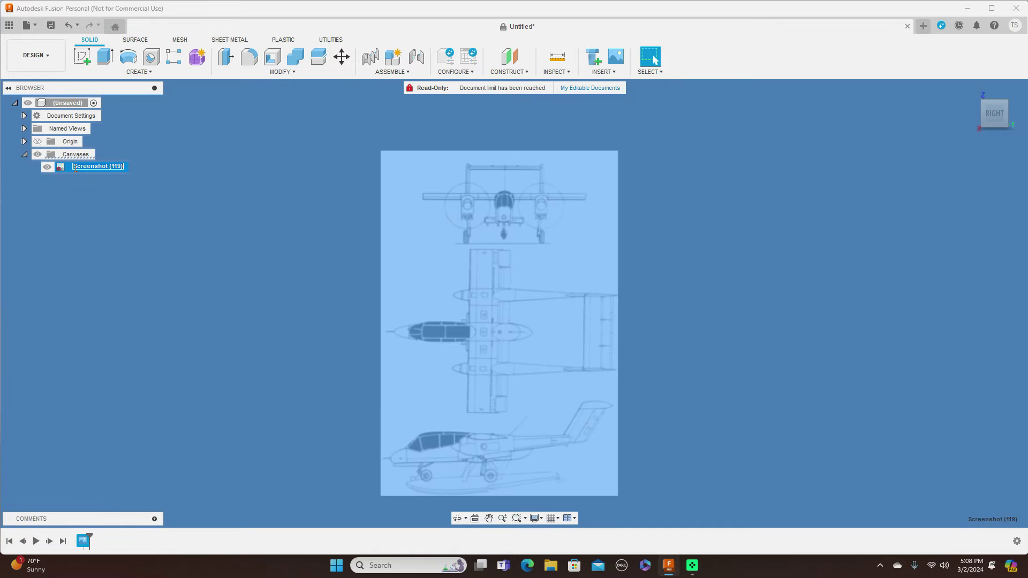
key(BackSpace)
text(Side)
key(Return)
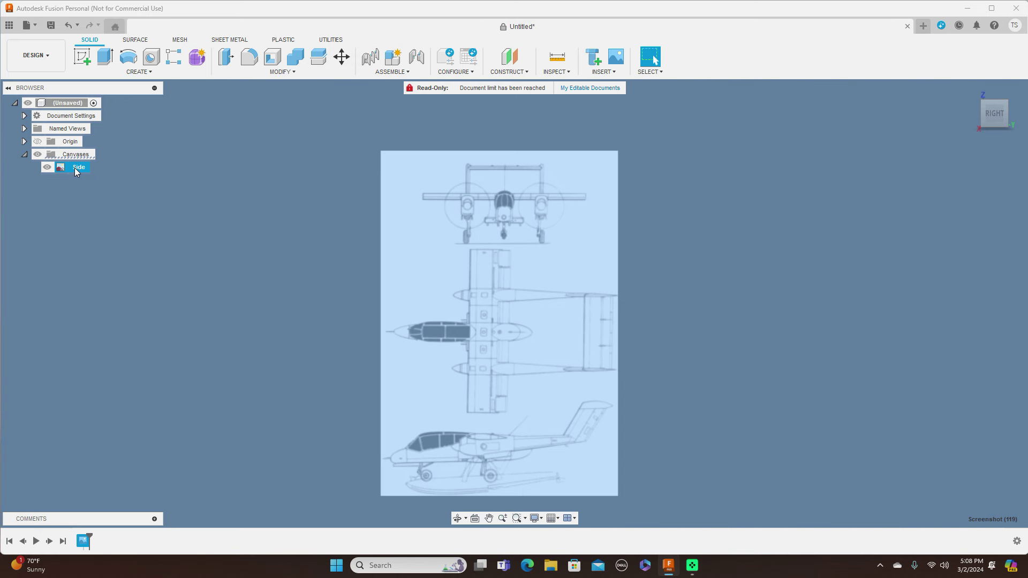
click(123, 169)
scroll(557, 349, up, 3)
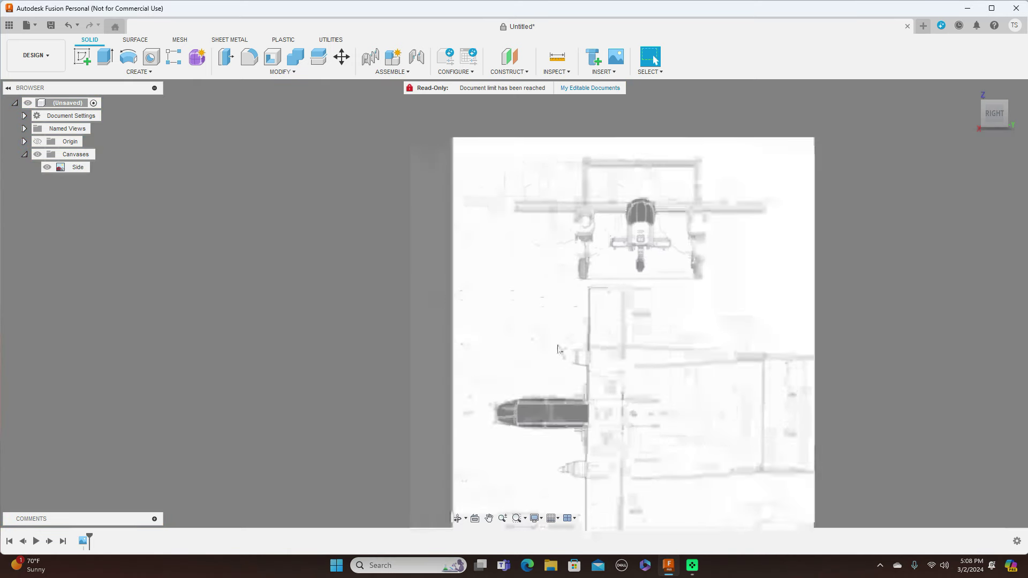
scroll(566, 280, up, 3)
middle_drag(539, 240, 564, 236)
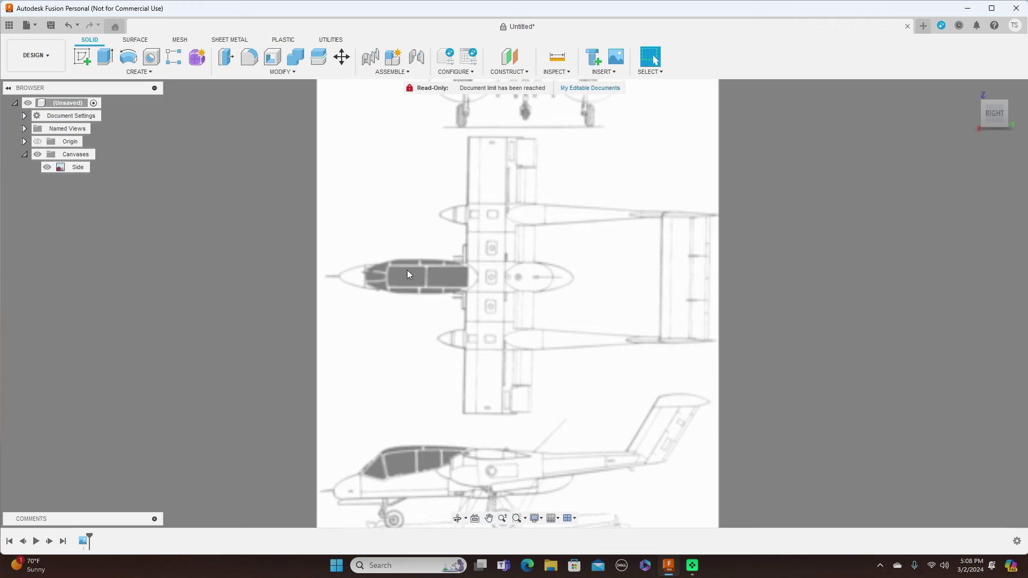
scroll(340, 260, up, 2)
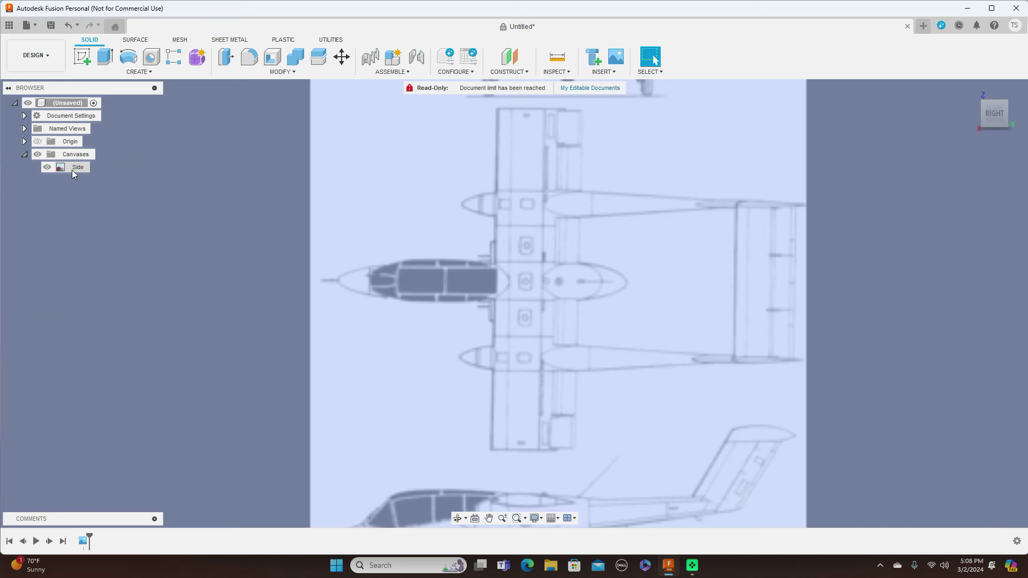
Calibrate the Side canvas so the nose tip to pod tail distance equals 1000.
right_click(74, 169)
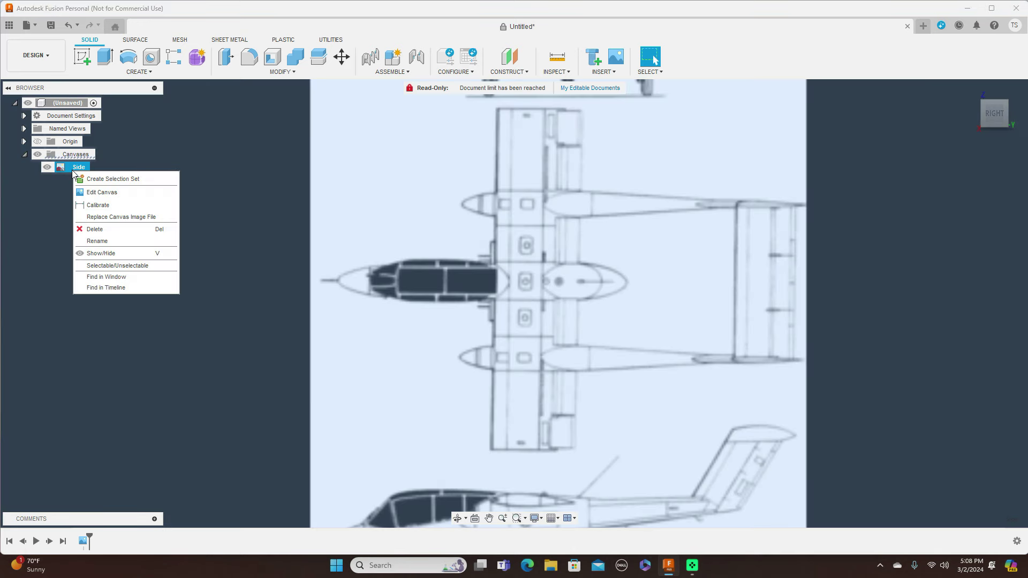
click(98, 205)
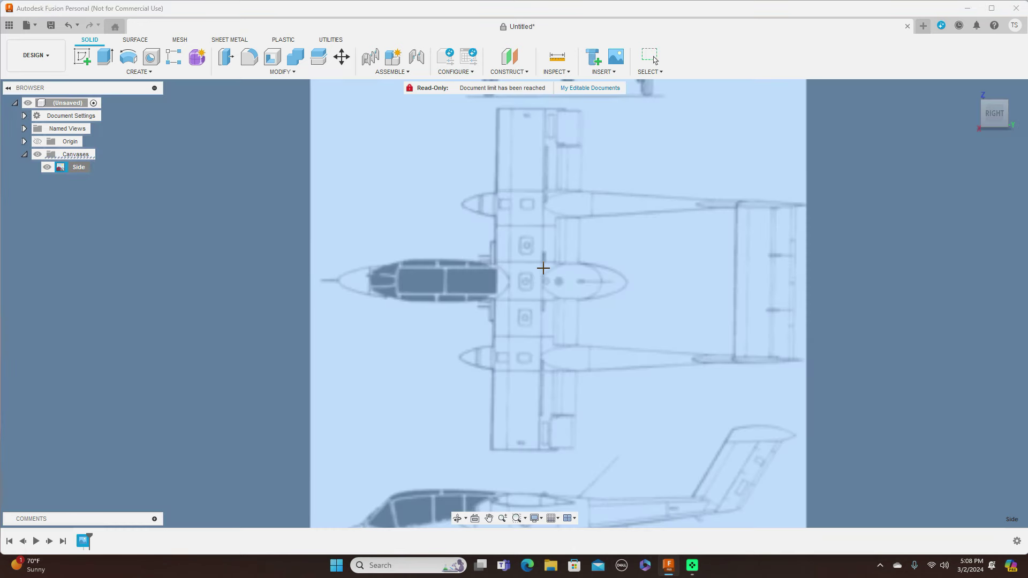
scroll(543, 268, up, 2)
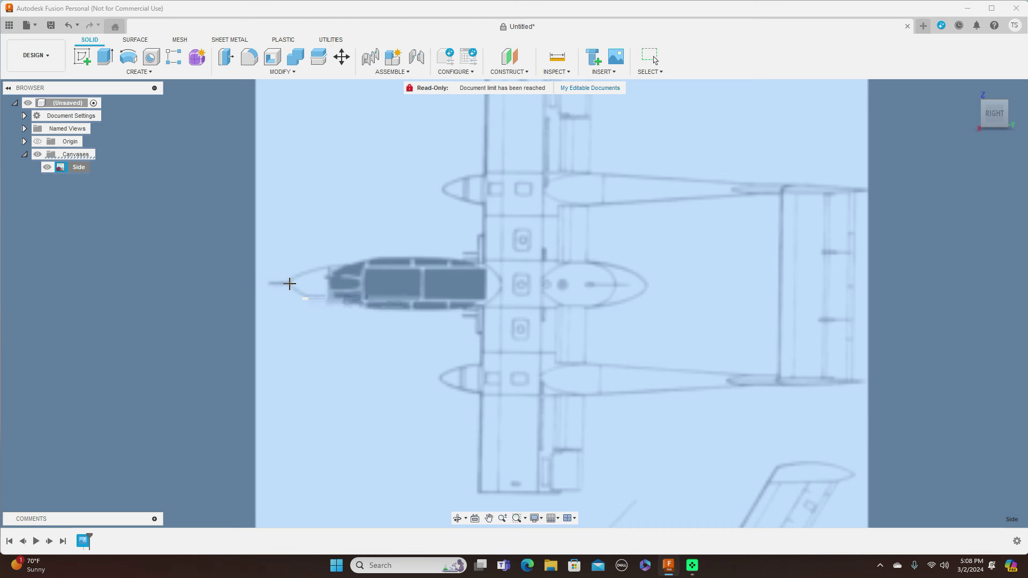
click(289, 283)
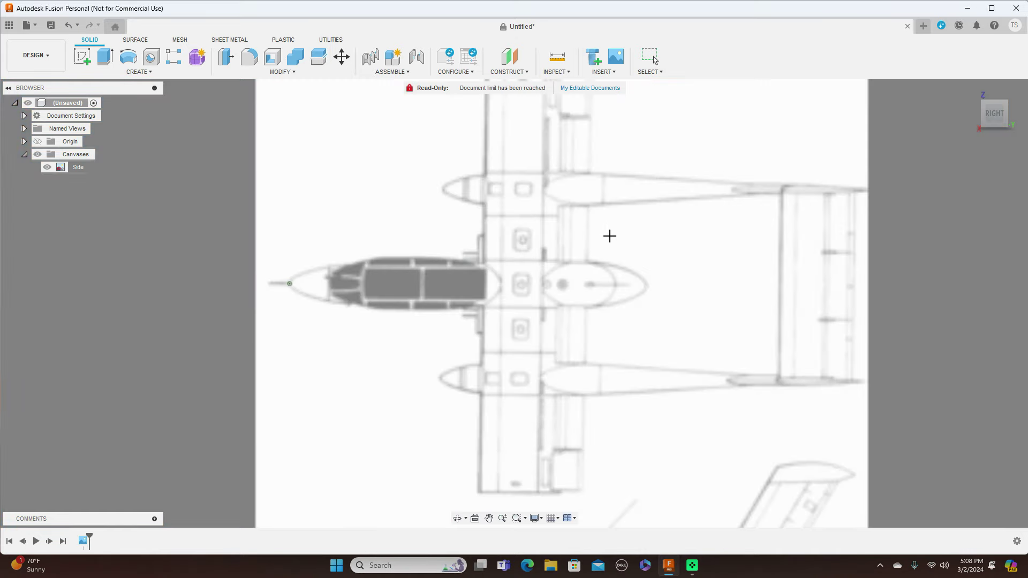
click(649, 285)
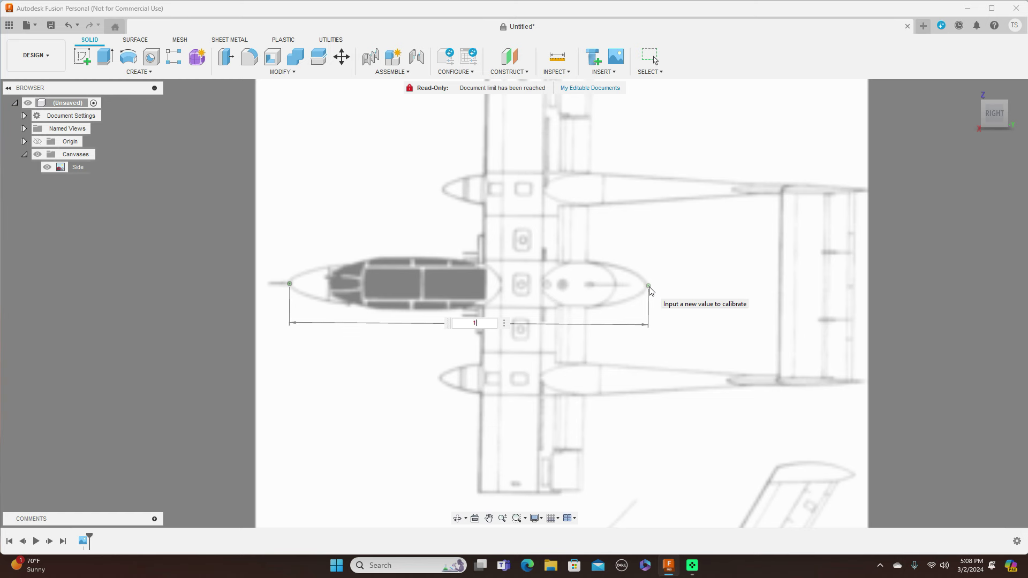
key(Return)
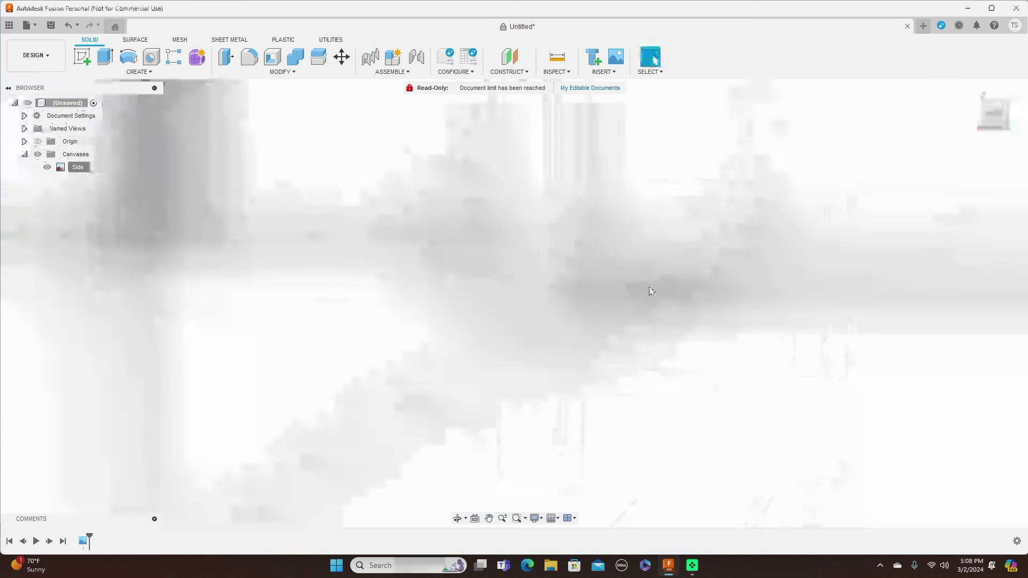
Re-center the whole blueprint sheet and show the origin planes and axes.
scroll(657, 289, down, 5)
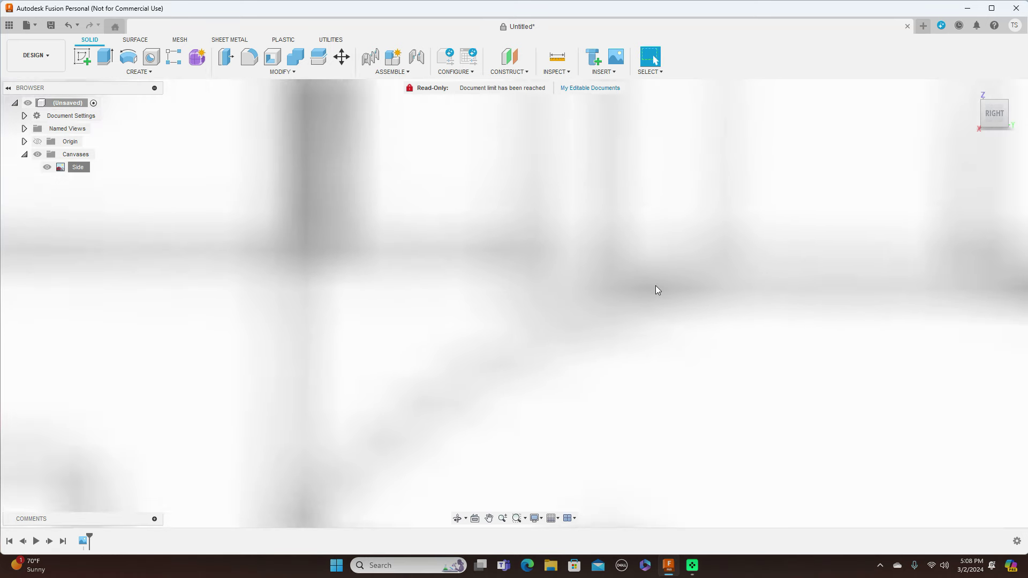
scroll(657, 290, down, 5)
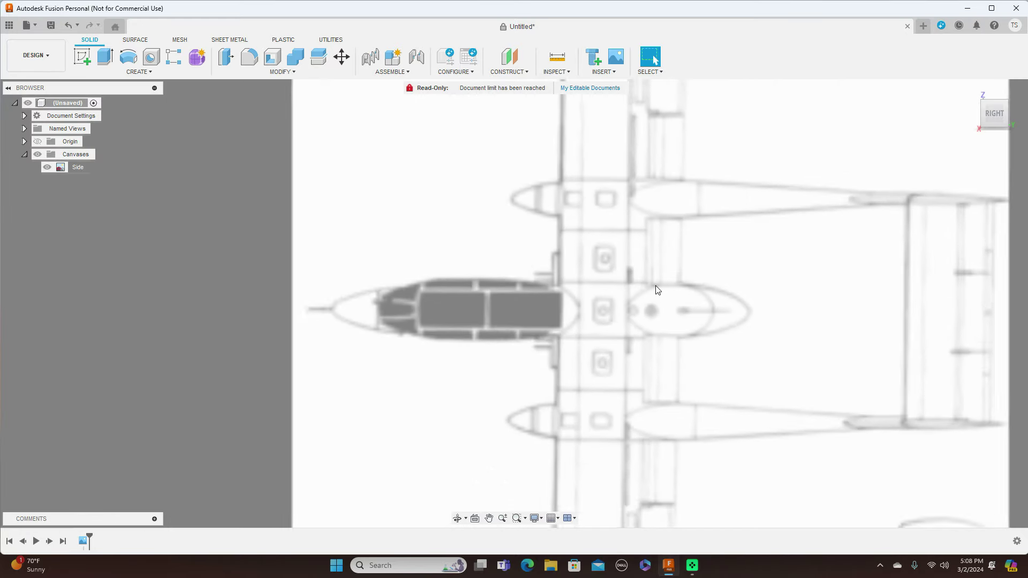
scroll(708, 279, down, 5)
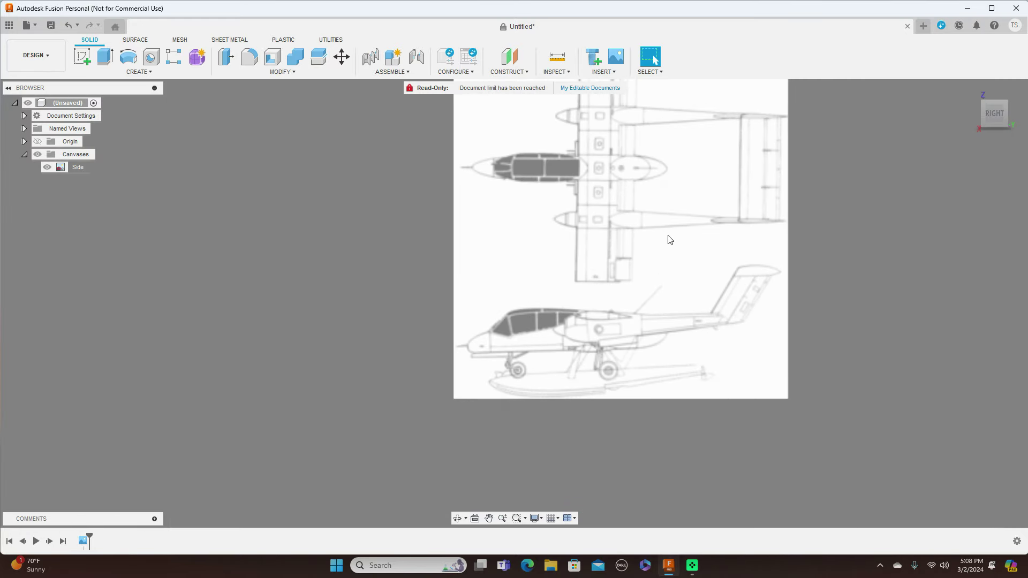
middle_drag(680, 244, 656, 289)
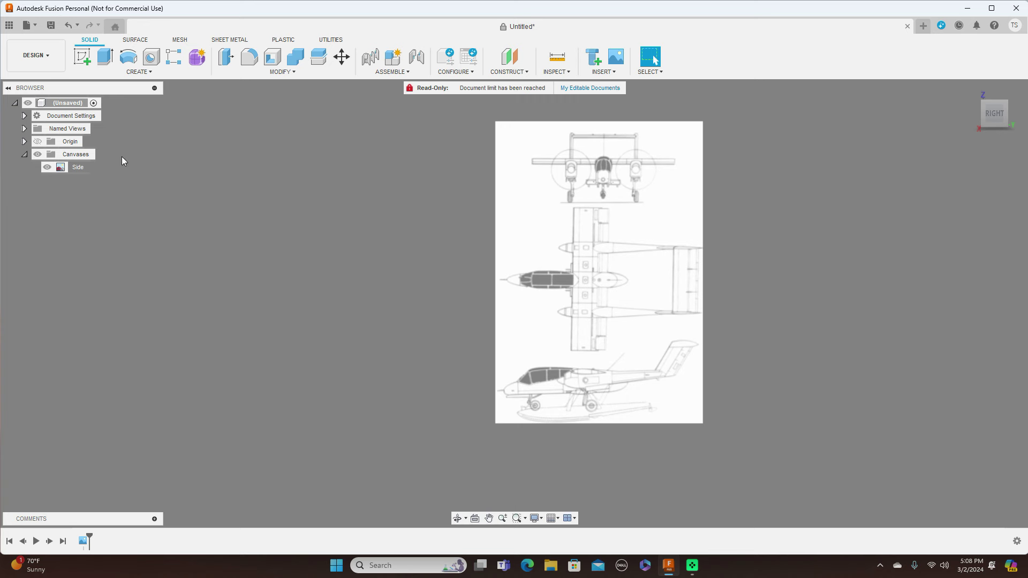
click(37, 142)
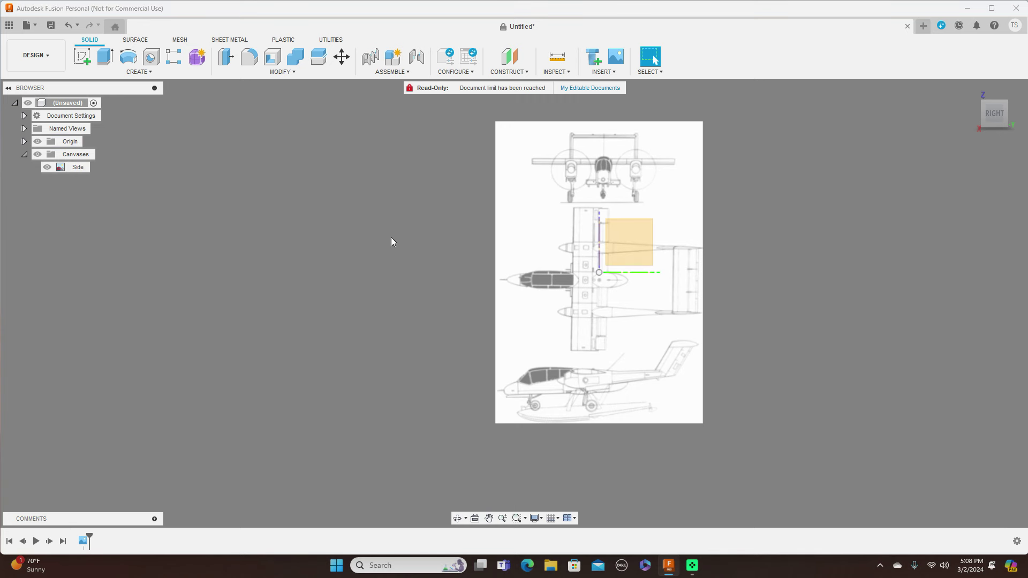
Edit the Side canvas placement and move it up and to the right.
scroll(391, 237, up, 3)
scroll(391, 238, down, 2)
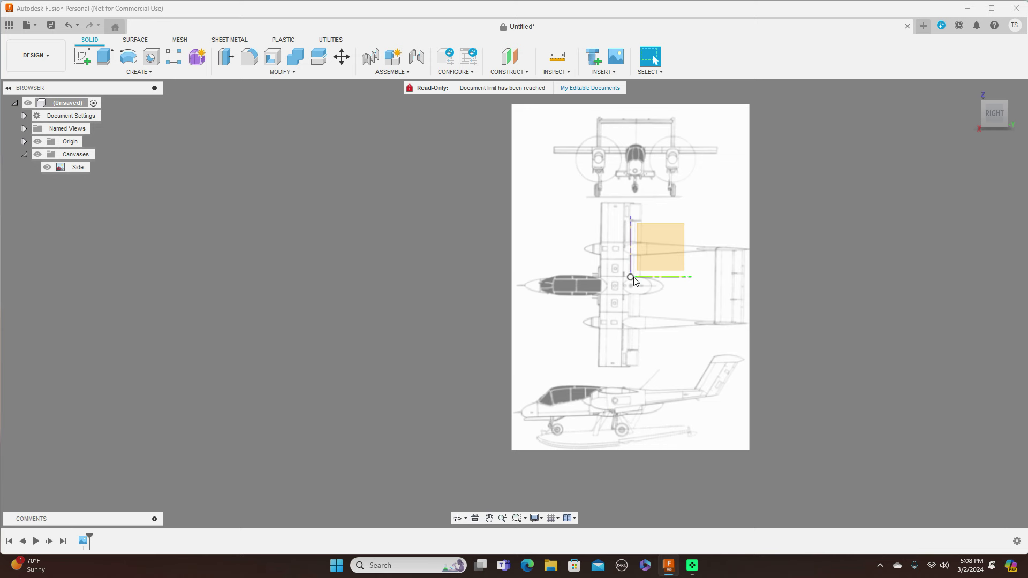
scroll(636, 278, up, 2)
middle_drag(770, 279, 648, 272)
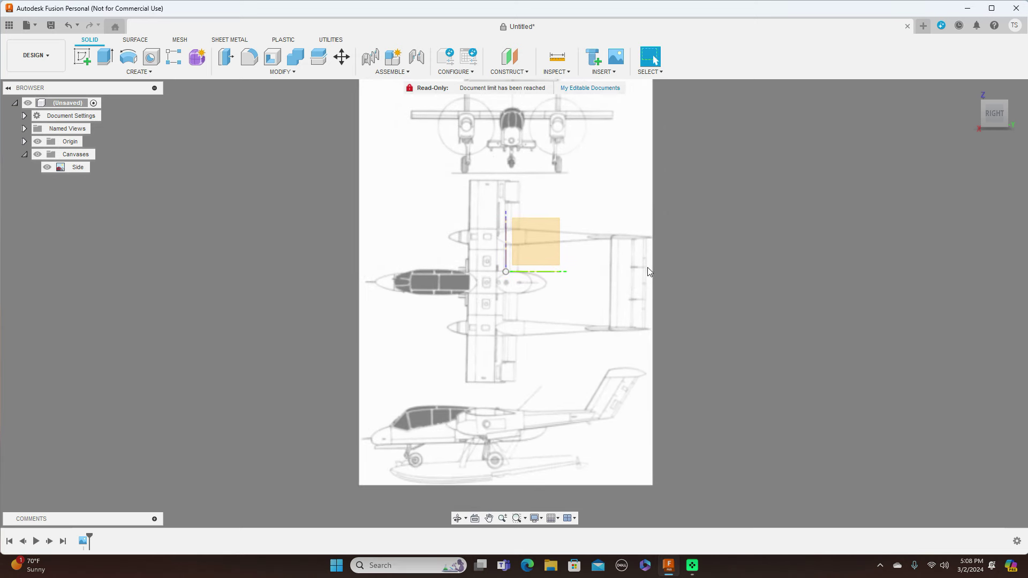
right_click(70, 170)
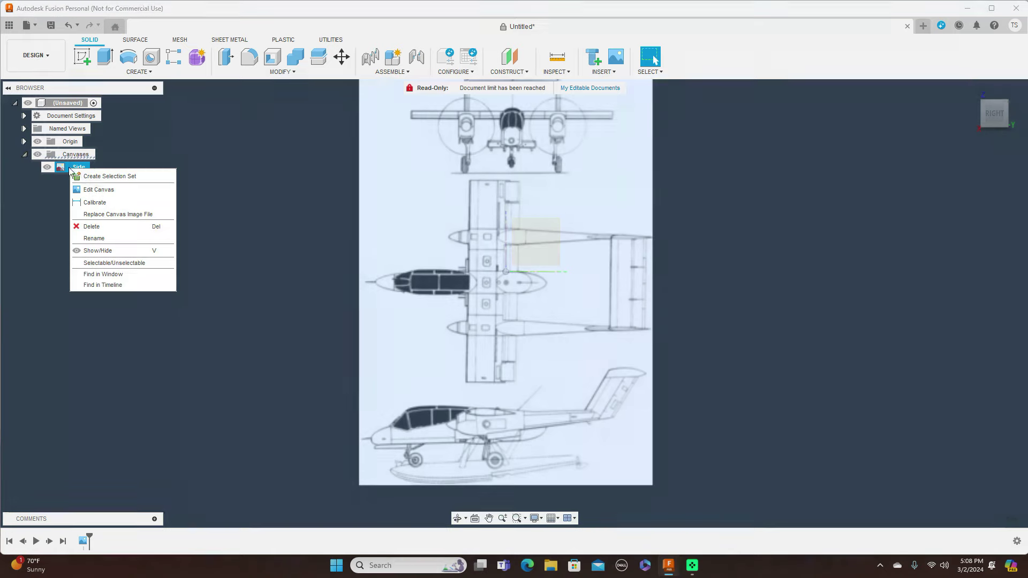
click(97, 190)
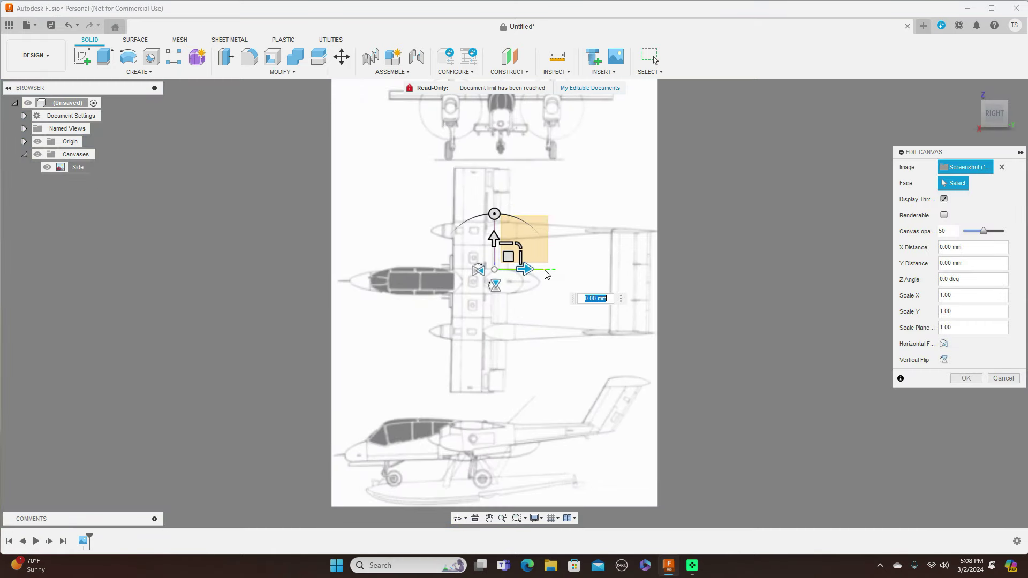
drag(508, 256, 592, 192)
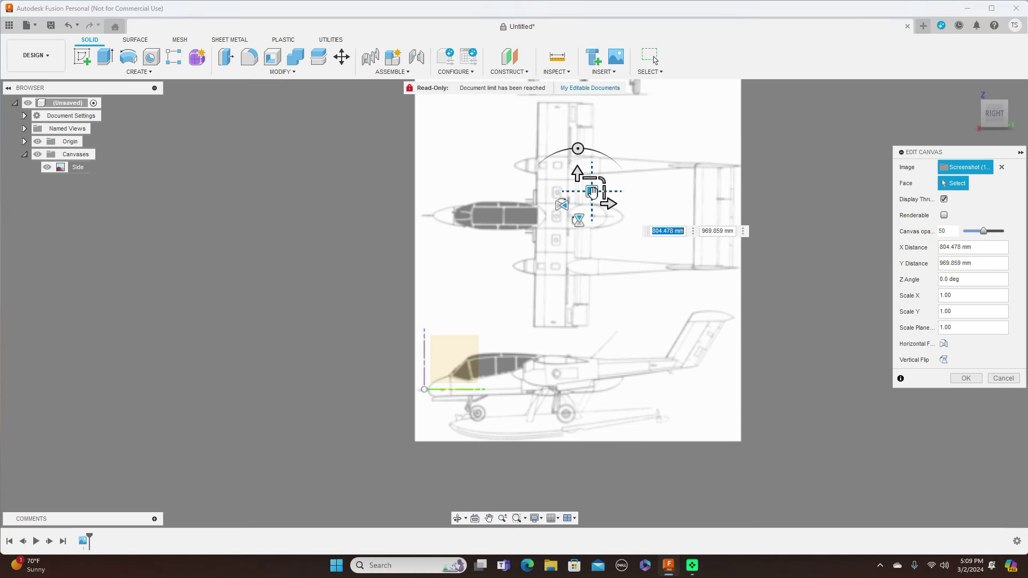
Fine-tune the Side canvas to X 799.231 mm so the side-view nose meets the origin.
scroll(608, 200, up, 5)
middle_drag(597, 298, 665, 166)
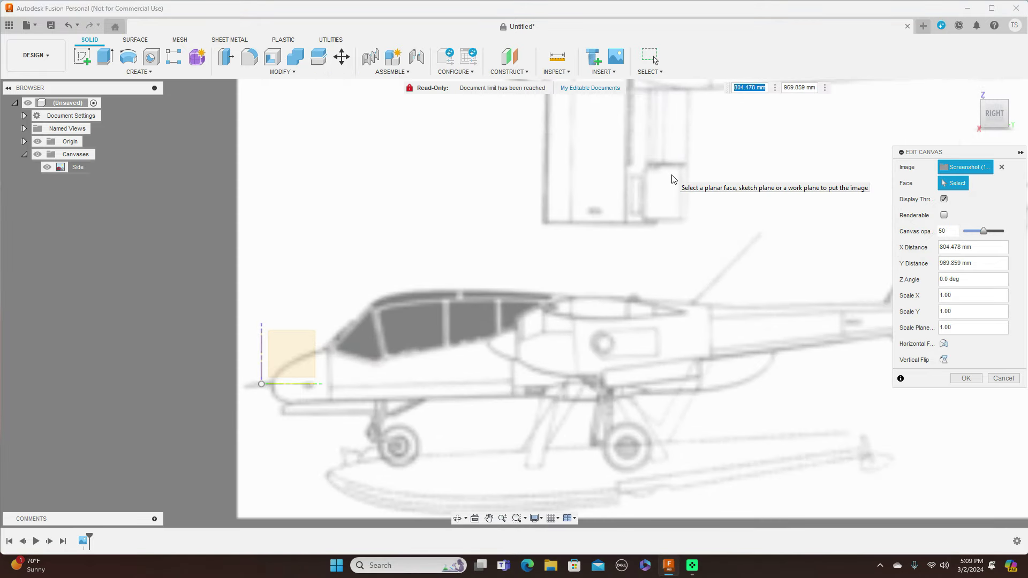
scroll(663, 177, down, 3)
middle_drag(660, 195, 605, 259)
middle_drag(652, 113, 652, 165)
drag(627, 110, 626, 113)
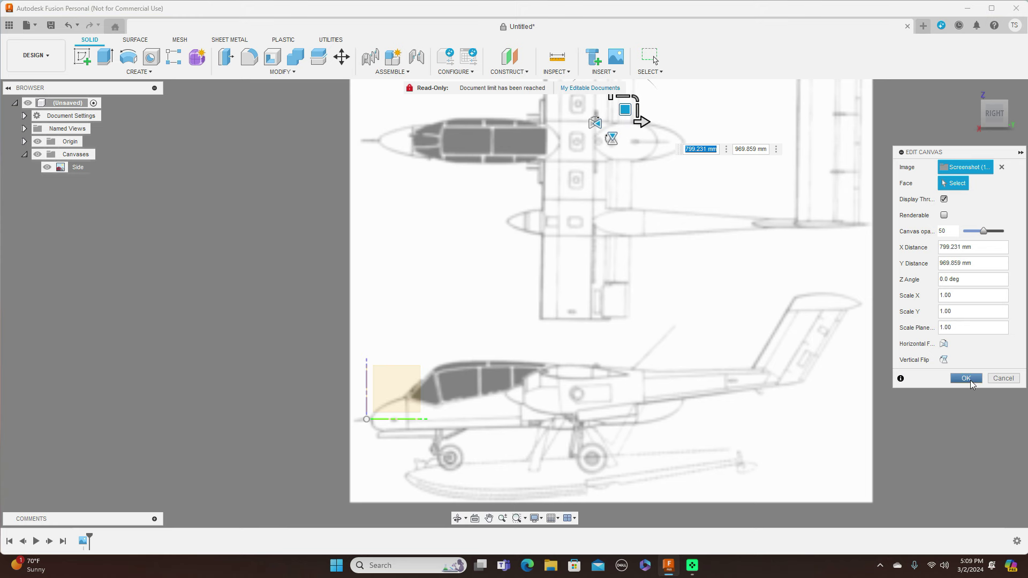
click(967, 379)
scroll(930, 289, down, 3)
click(993, 113)
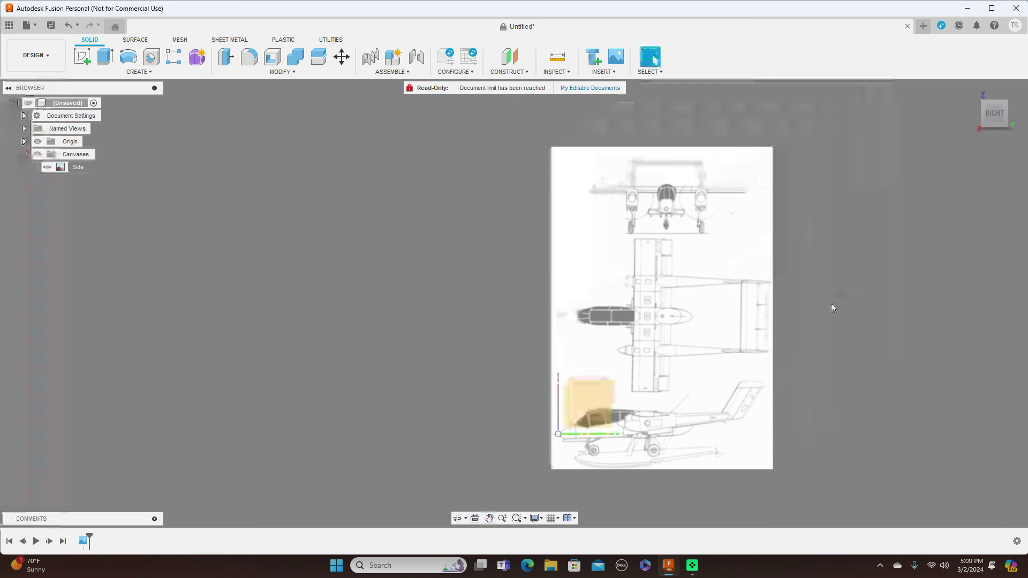
scroll(832, 308, down, 1)
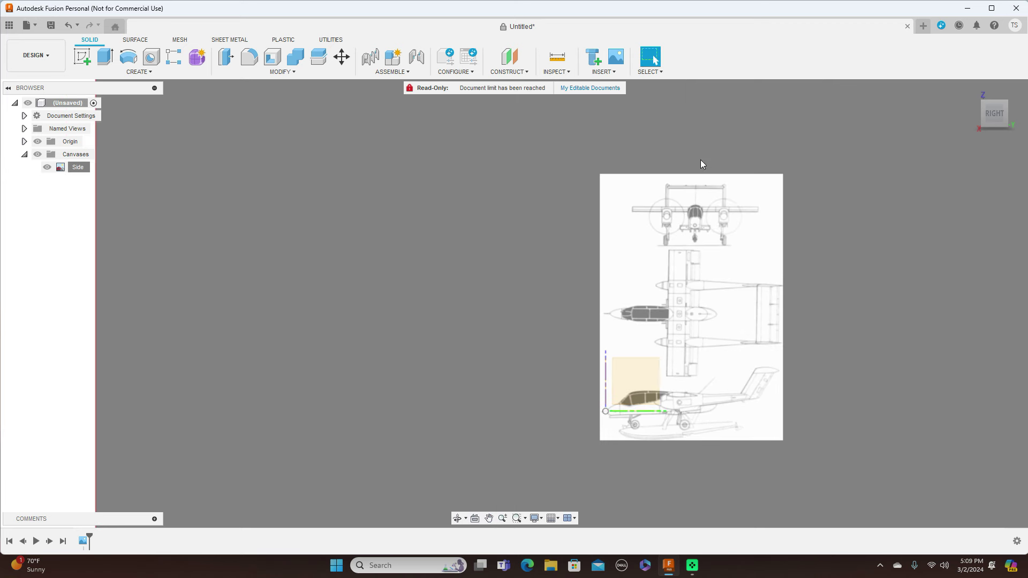
Insert Screenshot (119) again as a canvas on the XY plane.
click(603, 71)
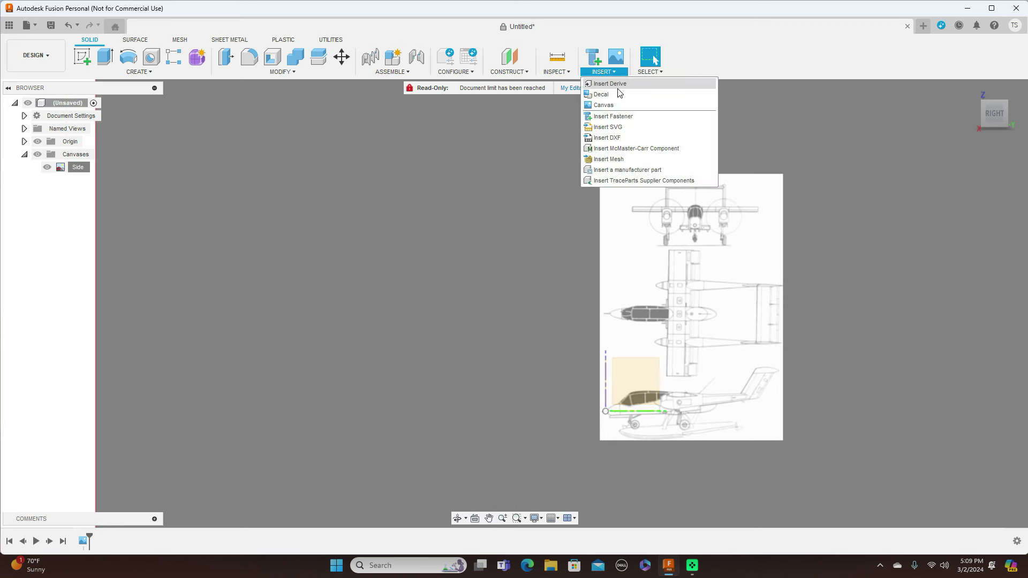
click(603, 105)
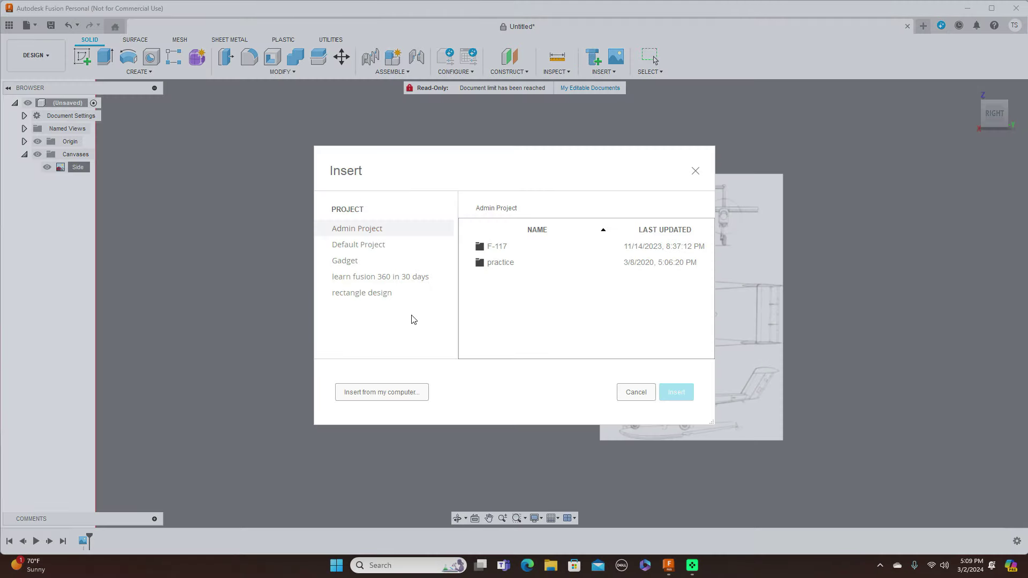
click(363, 392)
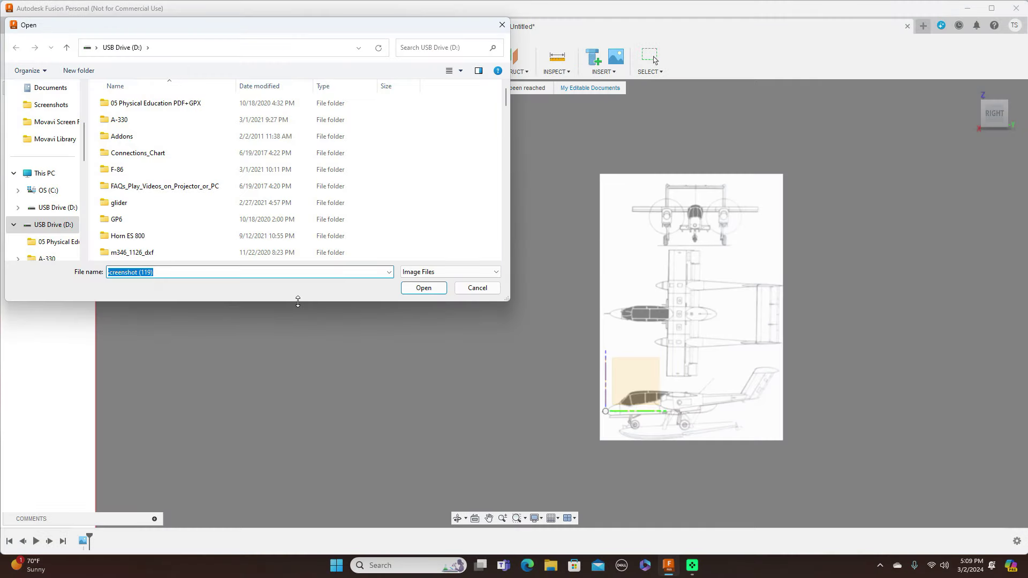
click(423, 287)
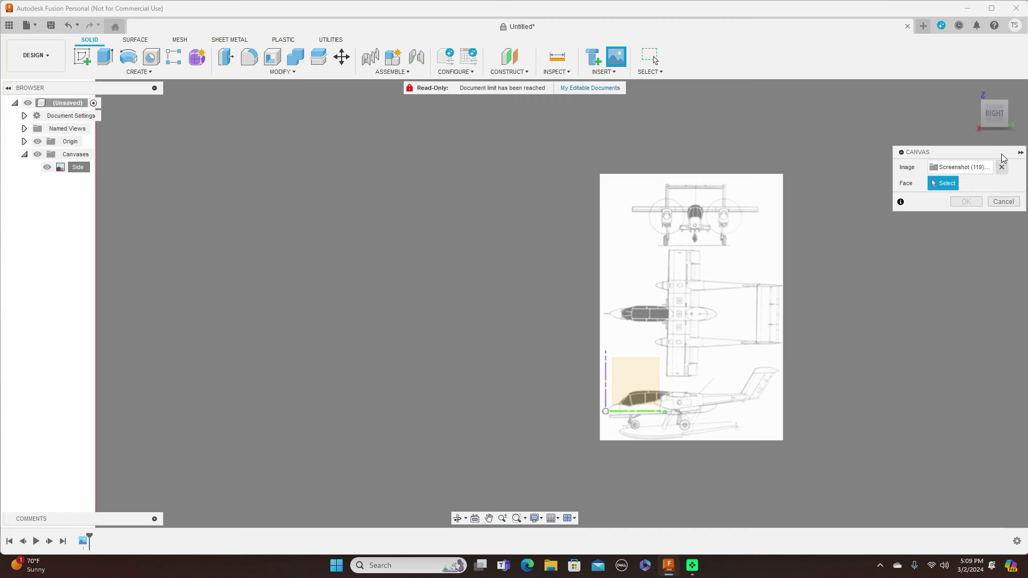
click(1000, 114)
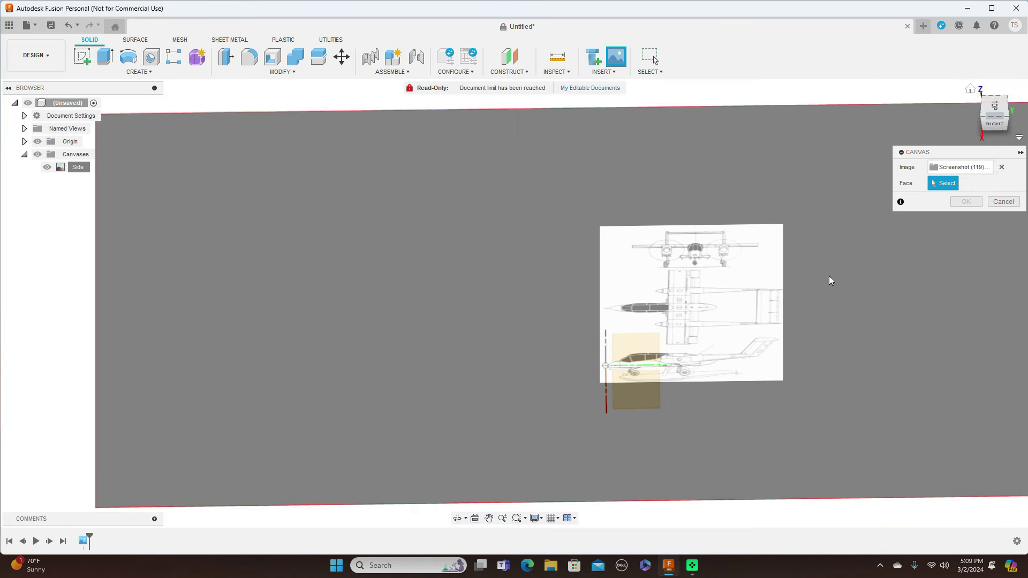
click(637, 385)
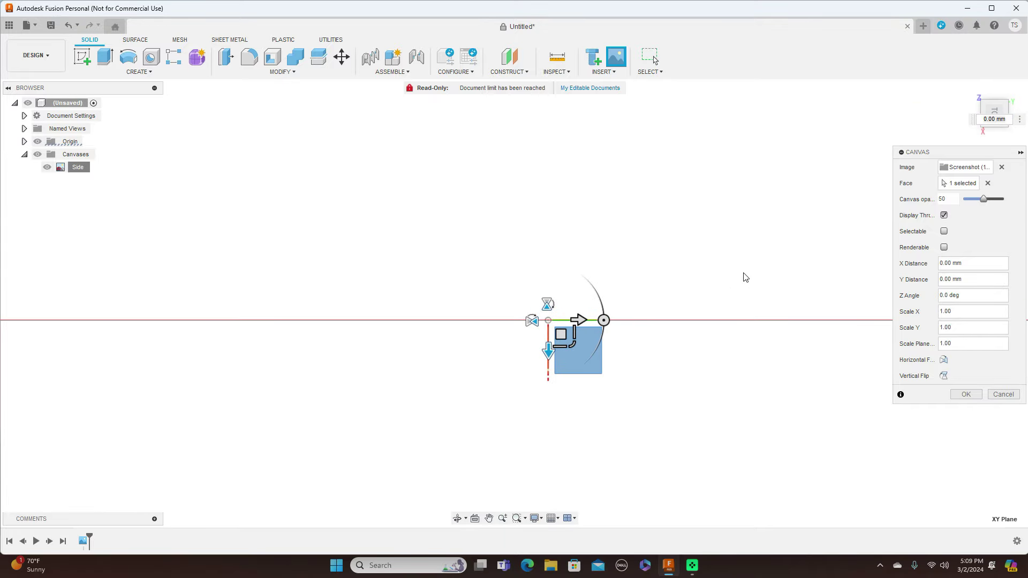
Scale up, rotate 90 degrees and offset the canvas to X 236.017, Y 53.037 mm.
drag(577, 354, 656, 431)
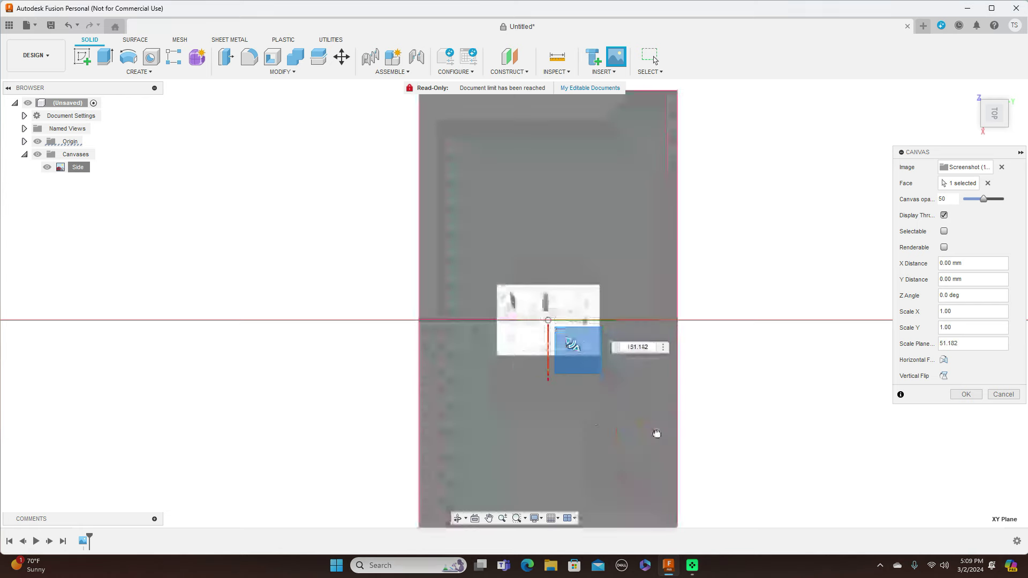
drag(570, 343, 617, 394)
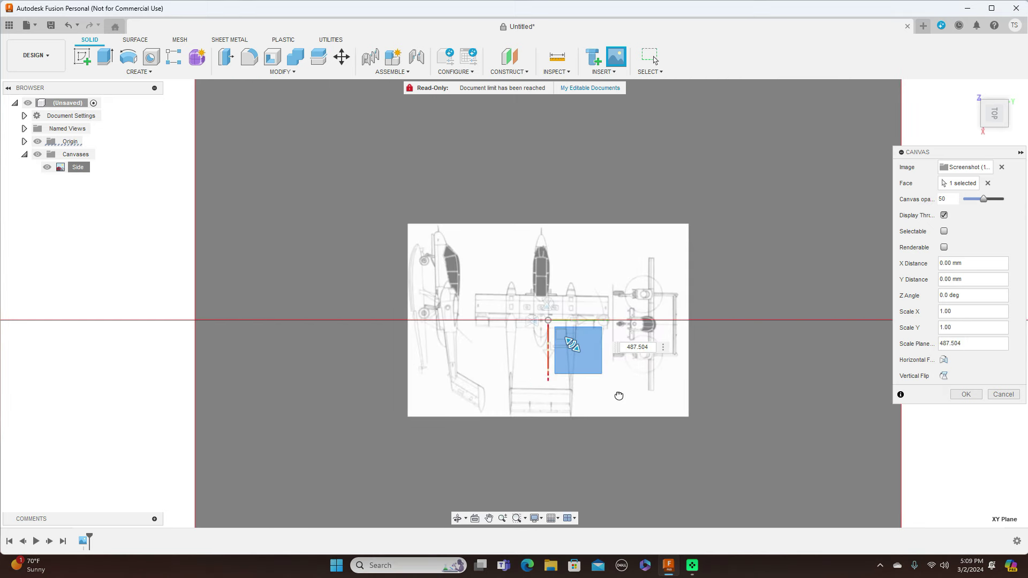
drag(603, 320, 539, 259)
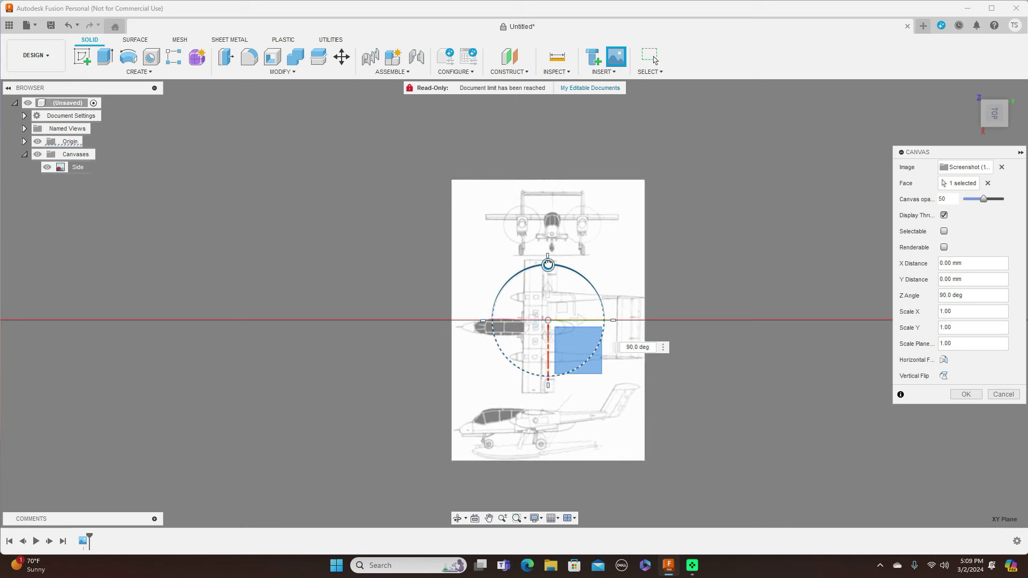
scroll(728, 345, up, 2)
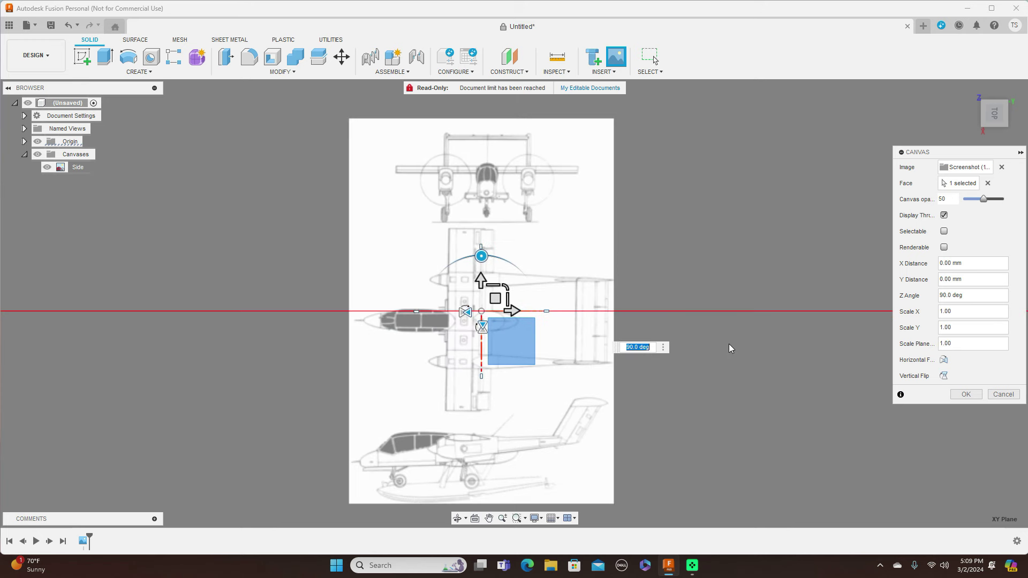
drag(495, 298, 495, 289)
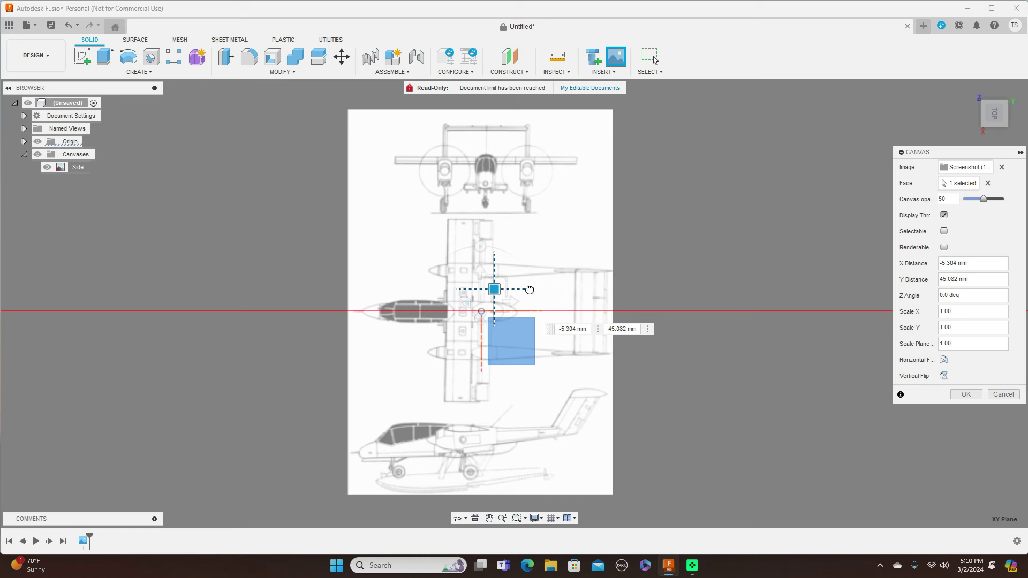
drag(495, 289, 544, 287)
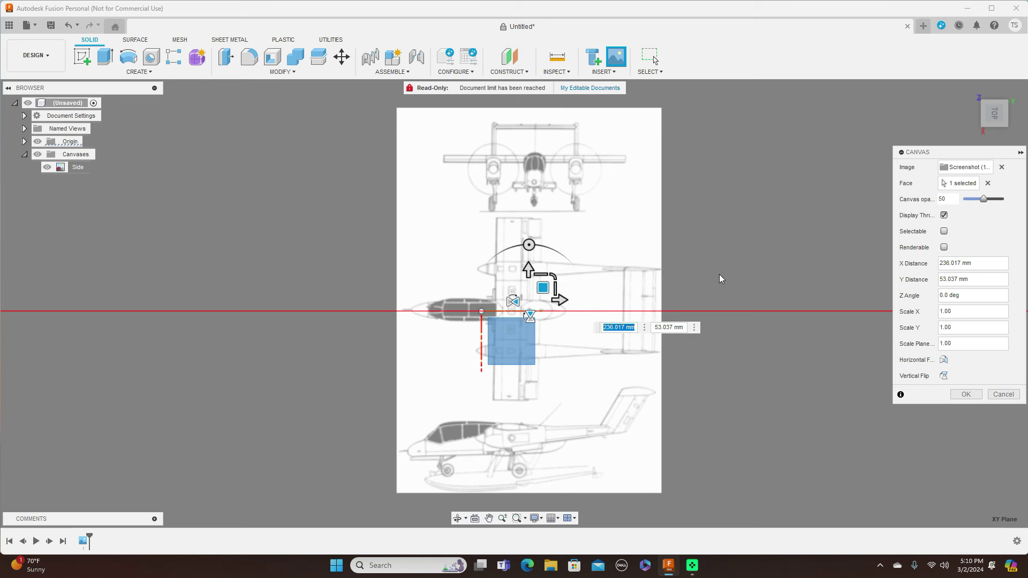
click(957, 397)
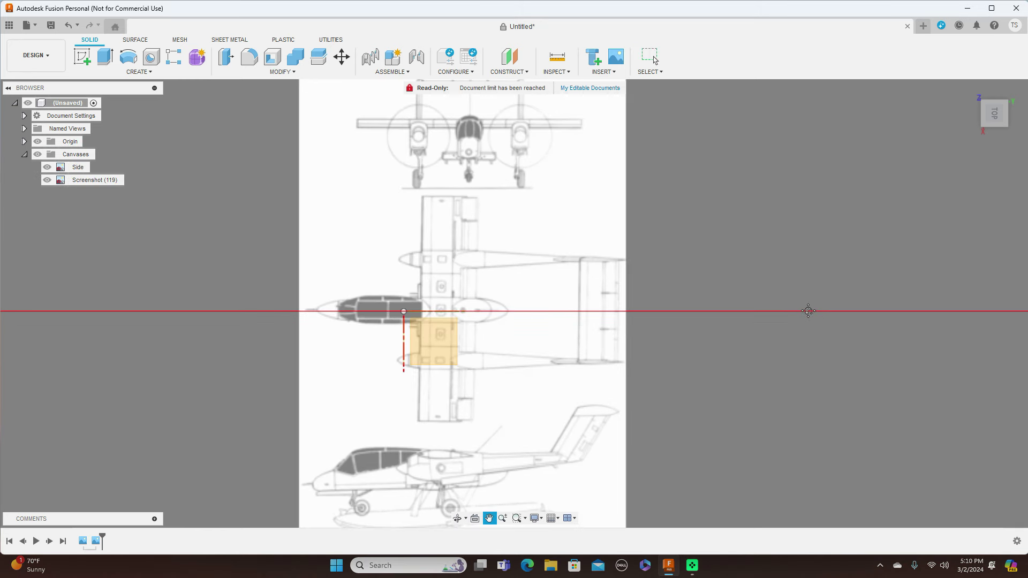
Rename the second Screenshot (119) canvas to 'Top'.
scroll(812, 310, up, 2)
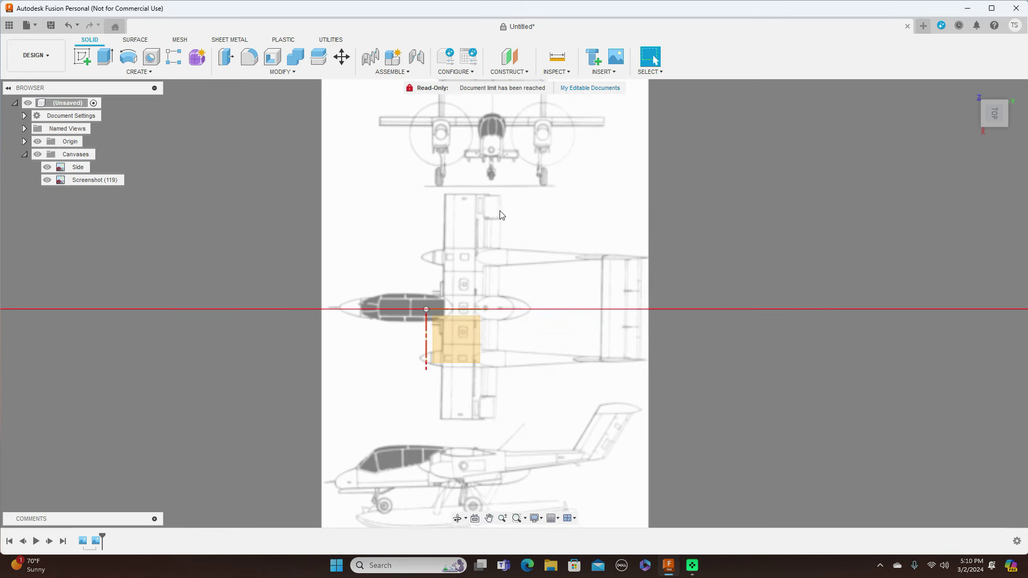
click(80, 180)
double_click(84, 180)
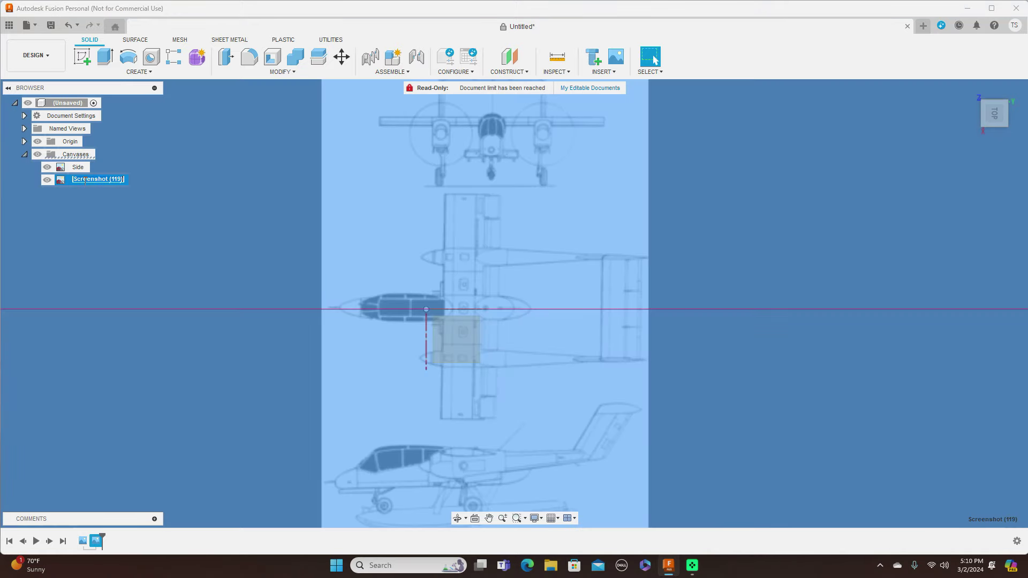
key(BackSpace)
key(Return)
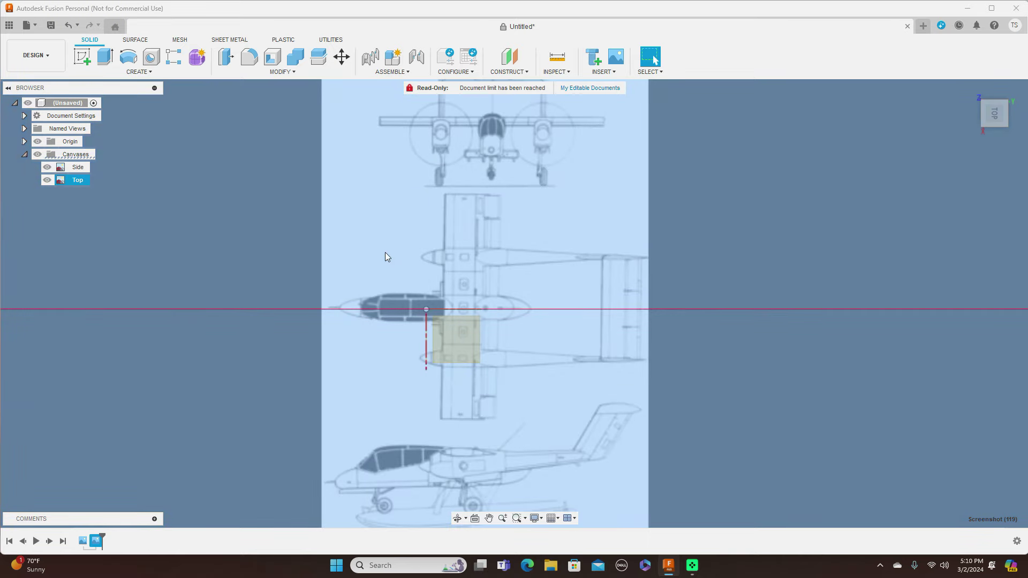
Calibrate the Top canvas nose-to-fuselage length to 1000 mm and select it.
right_click(73, 182)
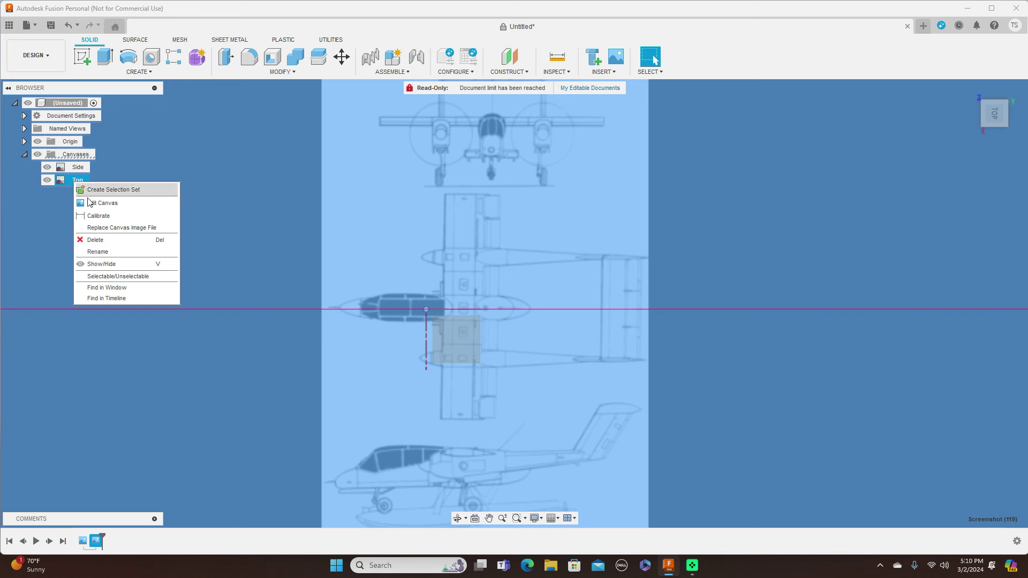
click(97, 217)
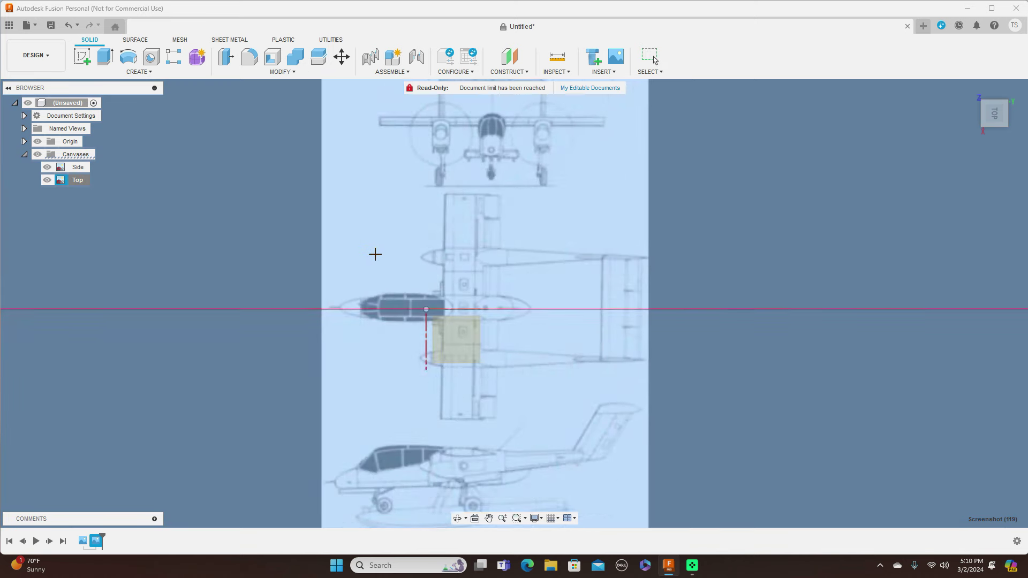
scroll(376, 253, up, 3)
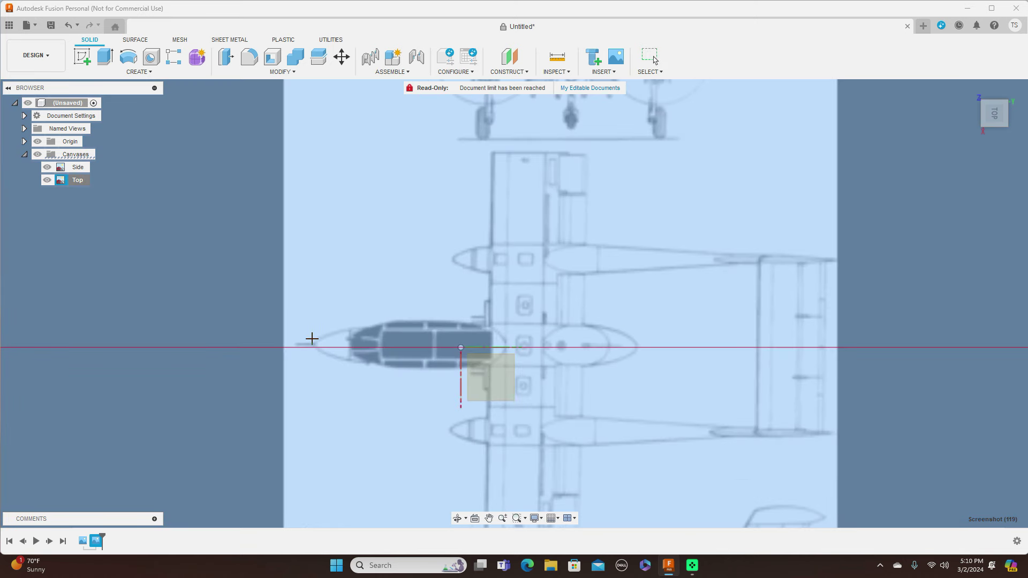
click(315, 344)
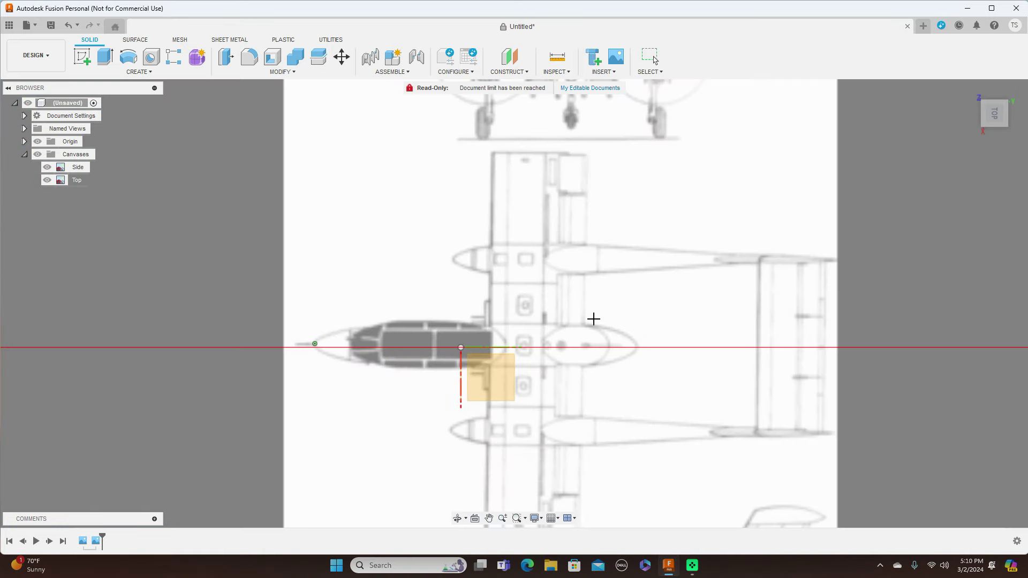
click(638, 348)
key(BackSpace)
text(1000)
key(Return)
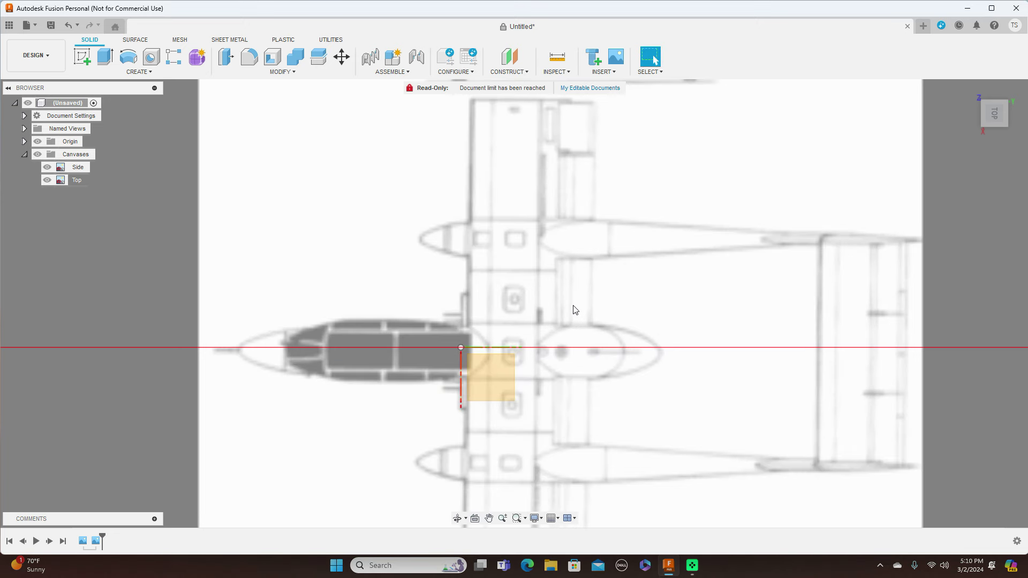
scroll(574, 310, down, 2)
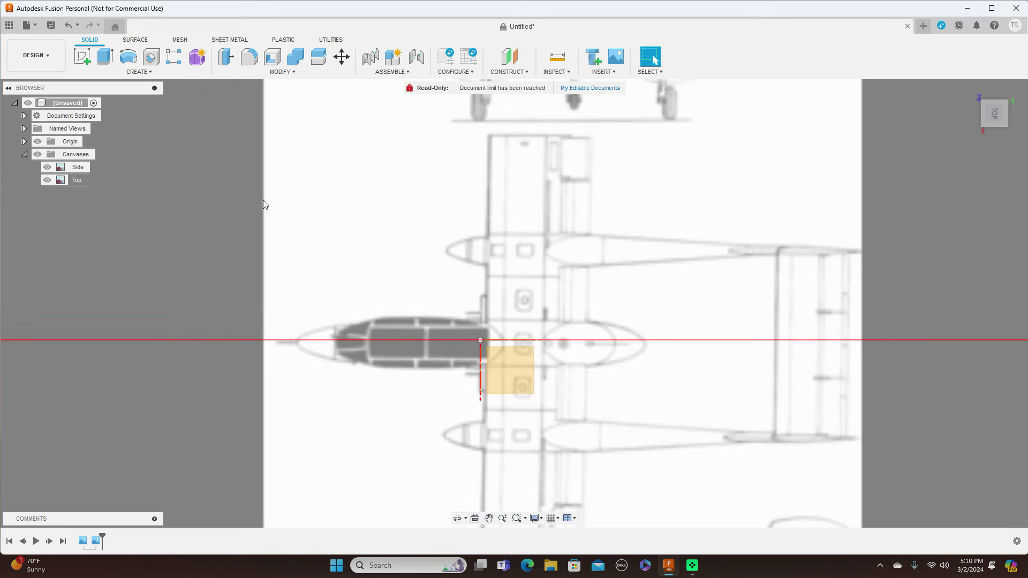
click(77, 180)
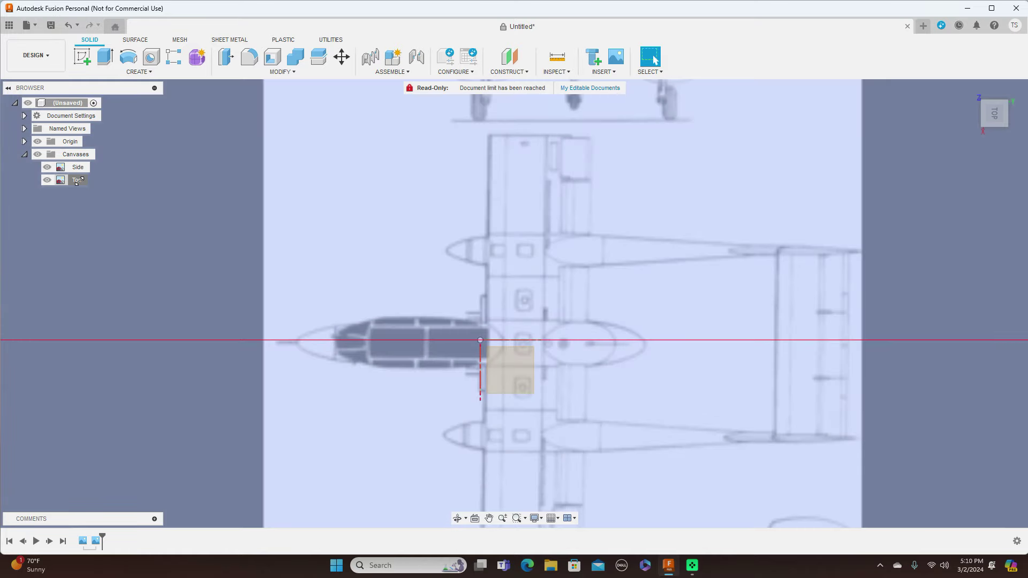
Edit the Top canvas placement, moving the image right and down.
right_click(77, 181)
click(112, 202)
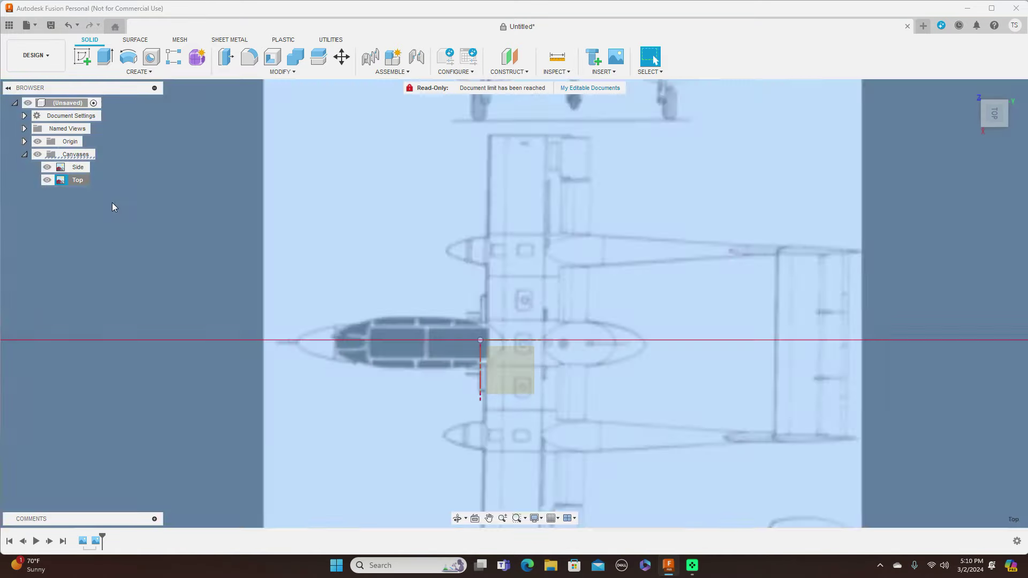
drag(570, 324, 722, 323)
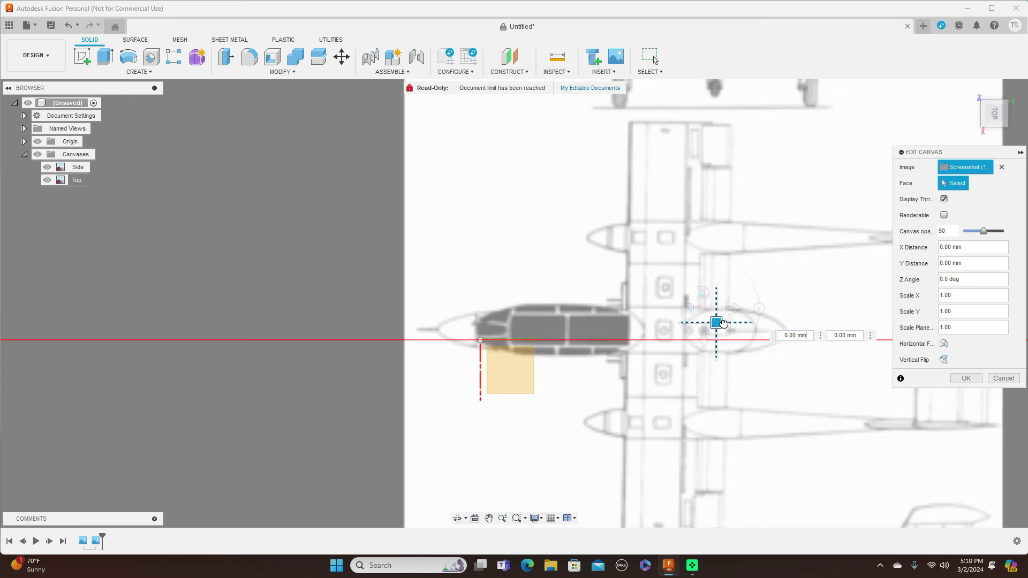
mouse_move(723, 323)
middle_down()
mouse_move(623, 316)
mouse_move(583, 282)
middle_up()
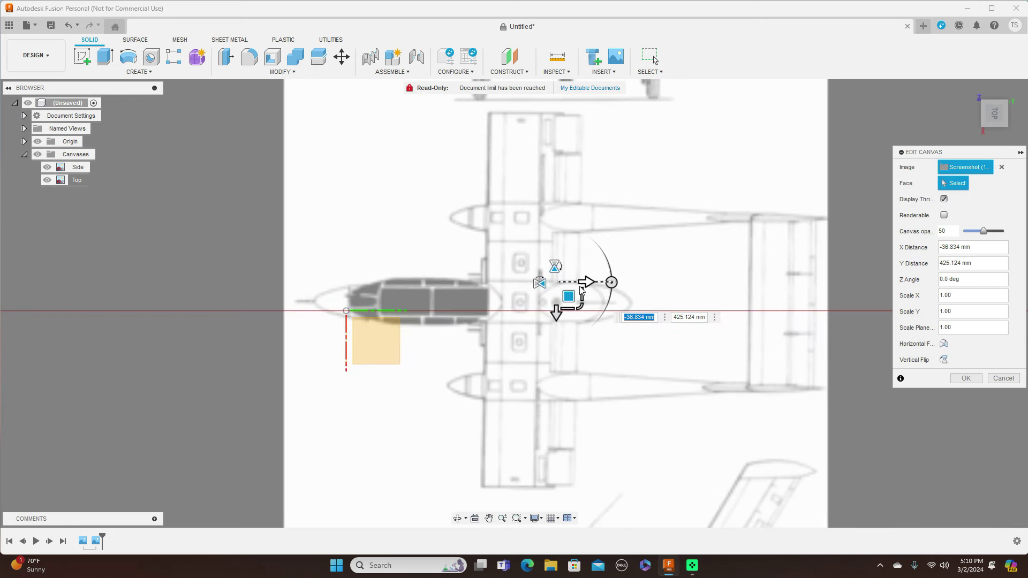
drag(568, 296, 606, 305)
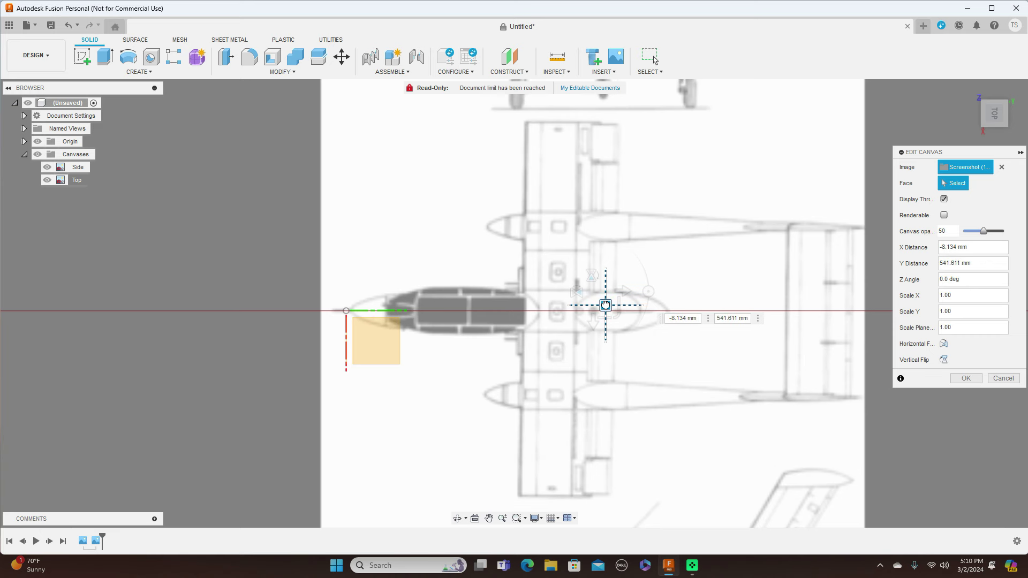
drag(605, 305, 605, 305)
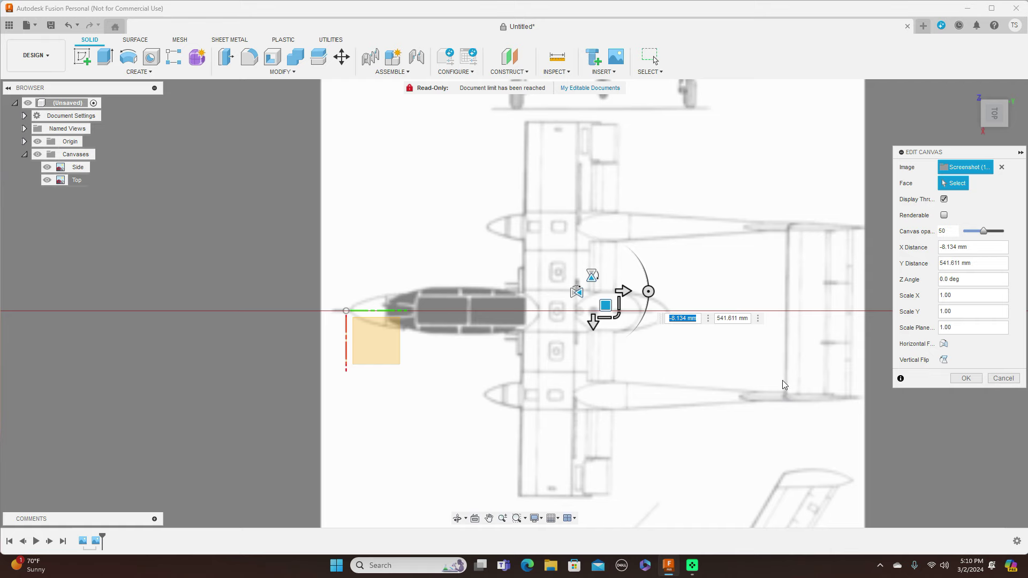
Rotate the Top canvas by 2 degrees and commit the rotation.
scroll(782, 380, up, 3)
scroll(782, 380, down, 1)
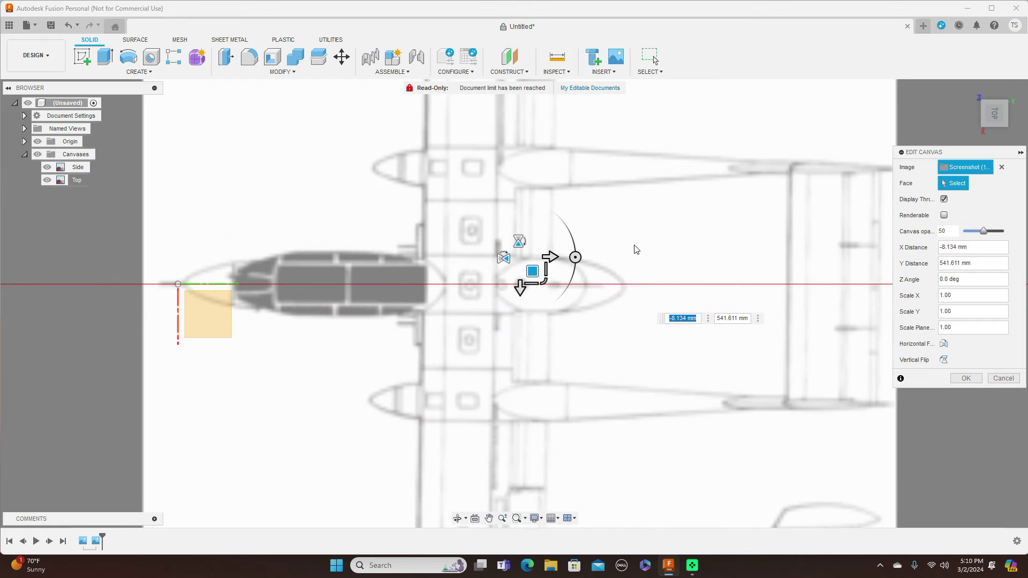
click(575, 257)
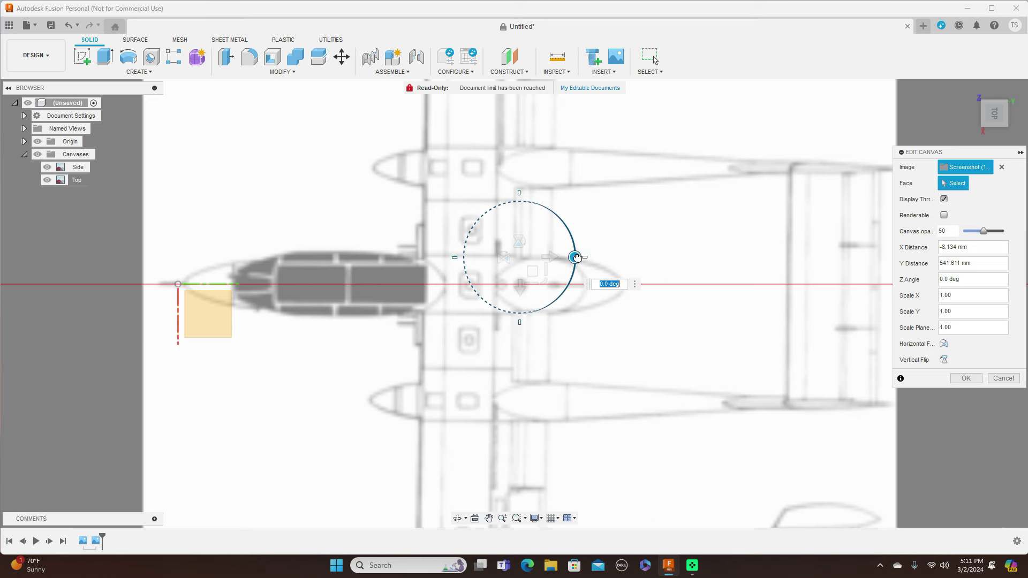
drag(576, 258, 575, 258)
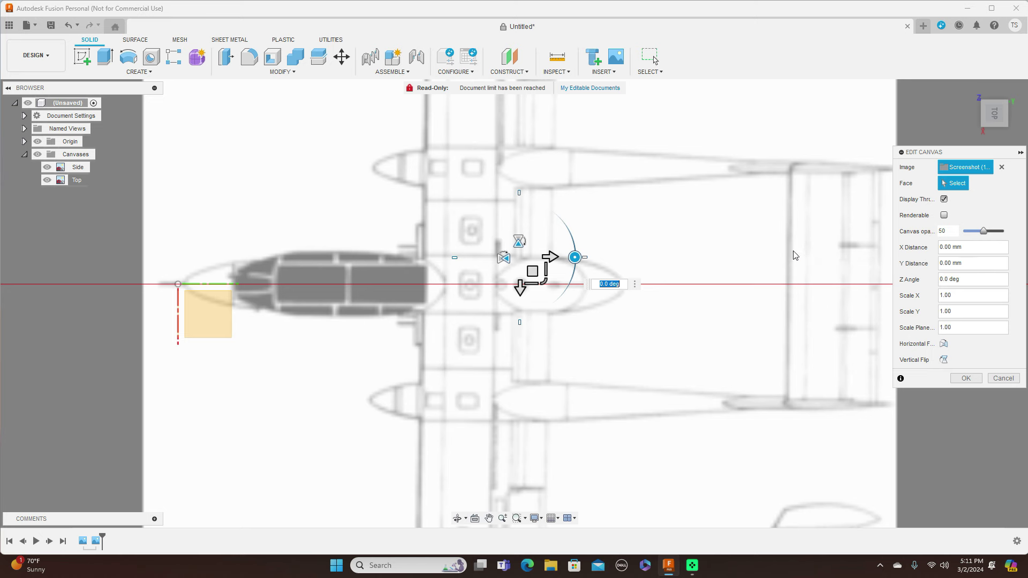
mouse_move(692, 368)
middle_down()
mouse_move(629, 365)
mouse_move(680, 363)
middle_up()
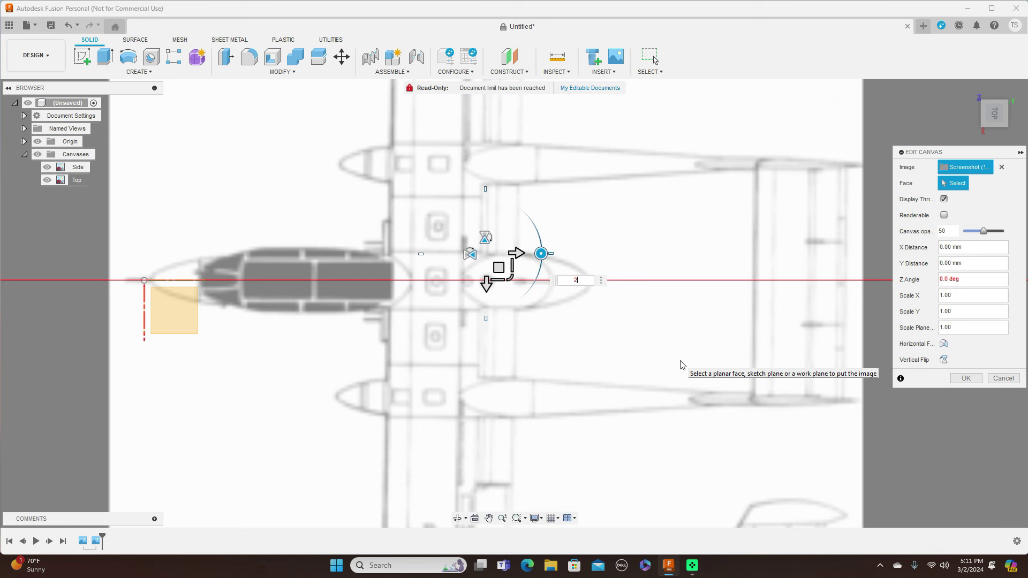
key(Return)
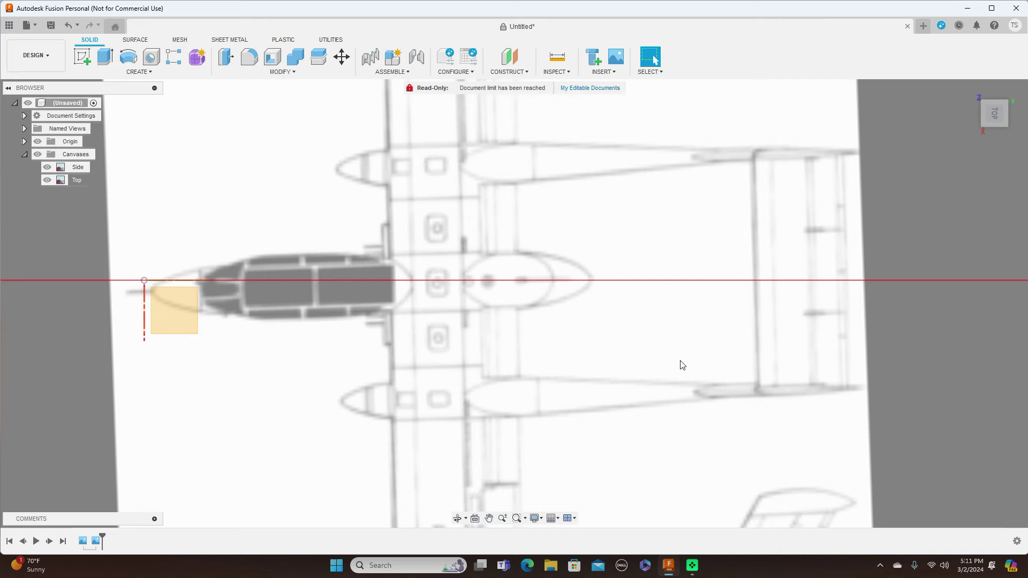
scroll(682, 365, down, 3)
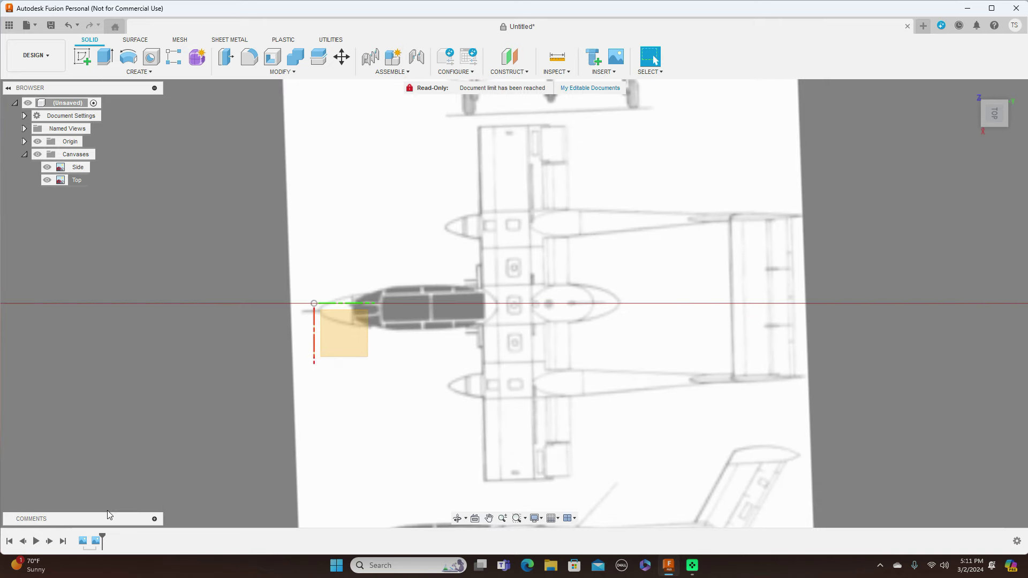
right_click(96, 541)
Reopen the Top canvas and set its Z angle to -2.0 deg.
click(126, 486)
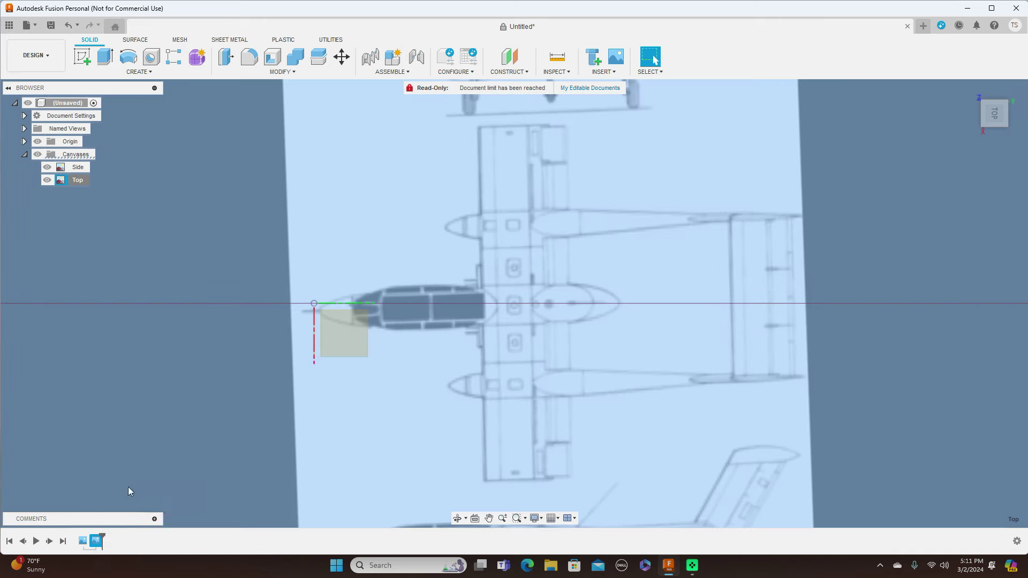
drag(604, 286, 601, 284)
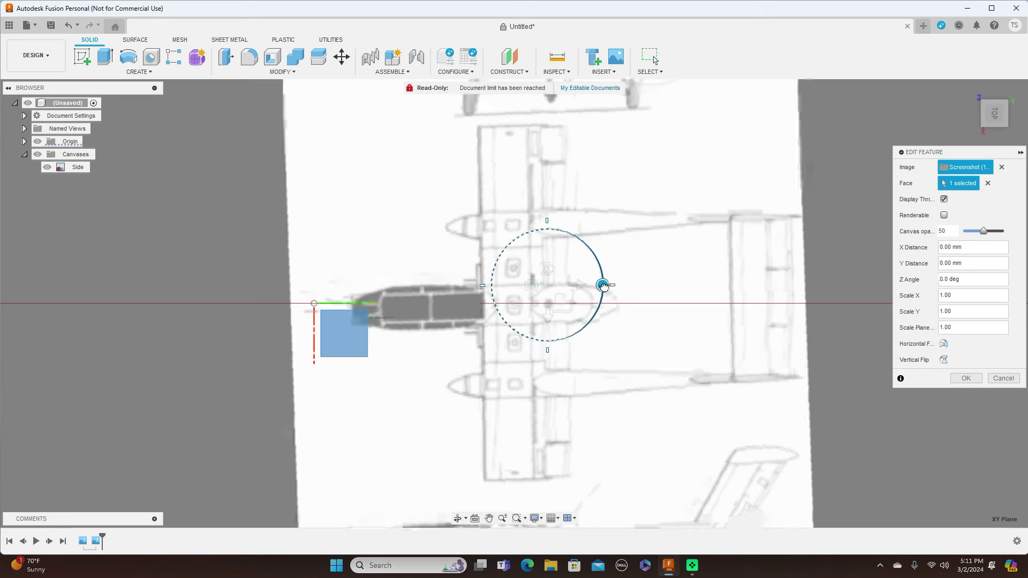
scroll(669, 294, down, 3)
scroll(685, 298, up, 1)
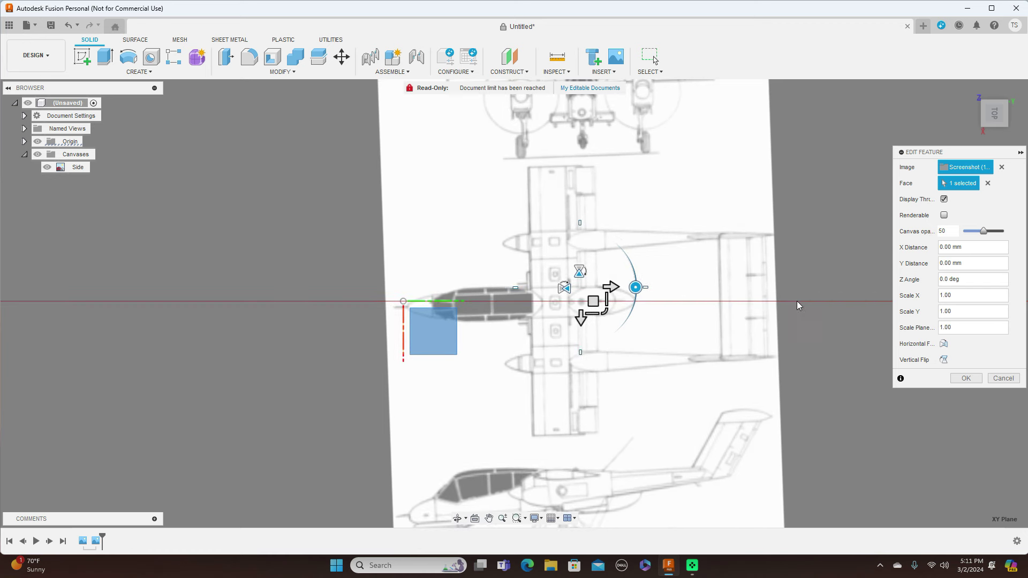
drag(637, 290, 635, 287)
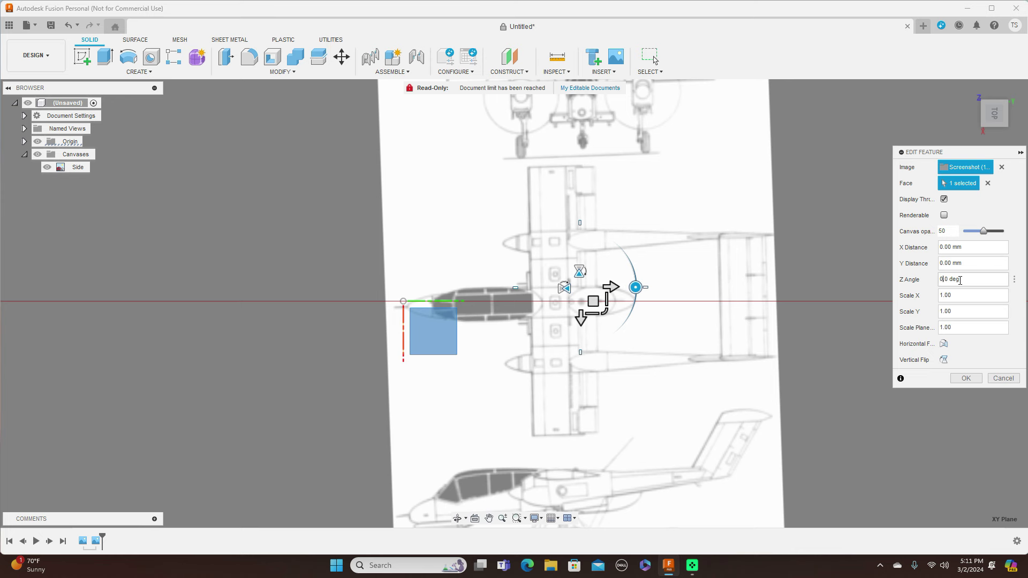
text(1)
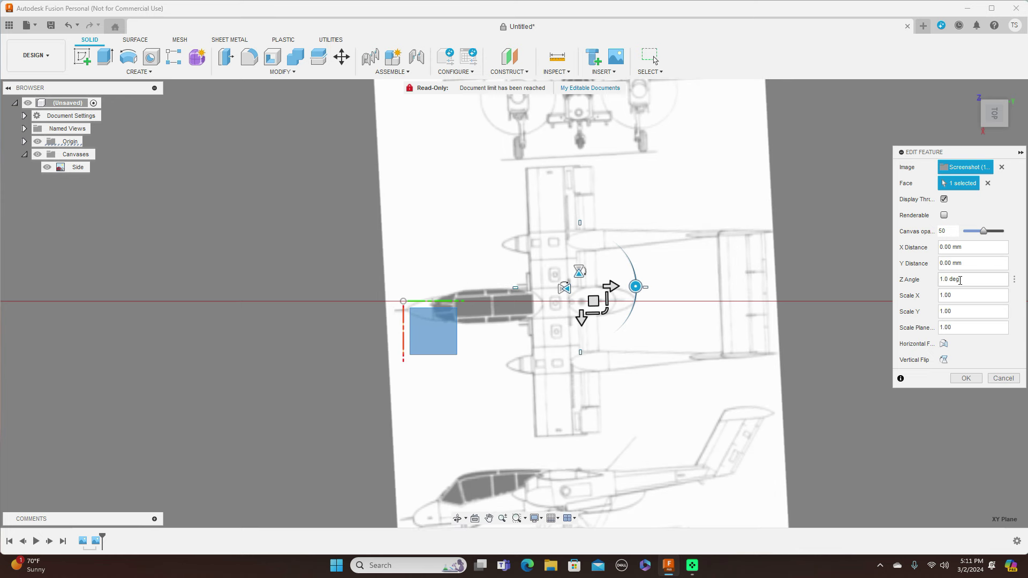
key(Home)
text(-)
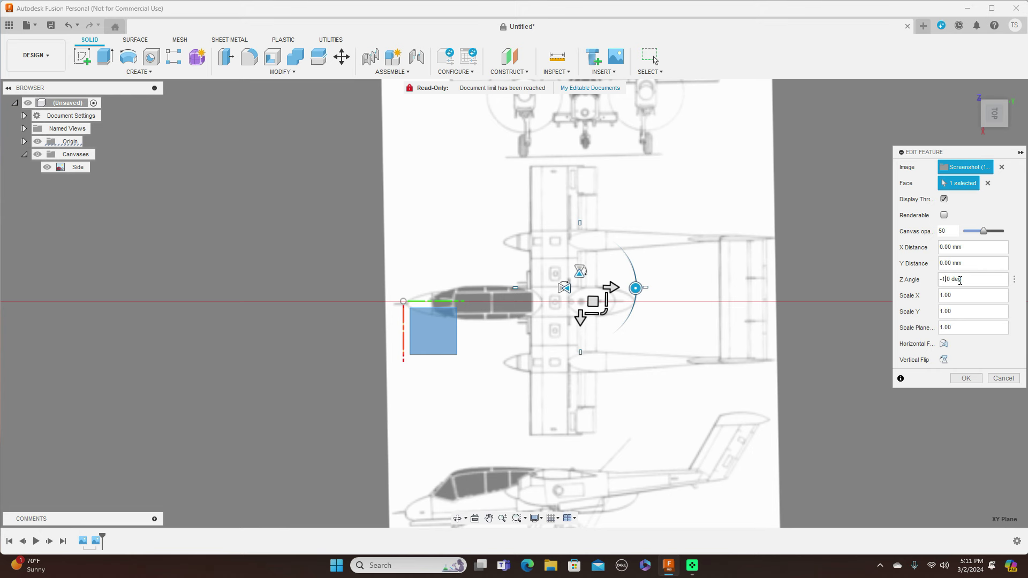
key(Delete)
text(2)
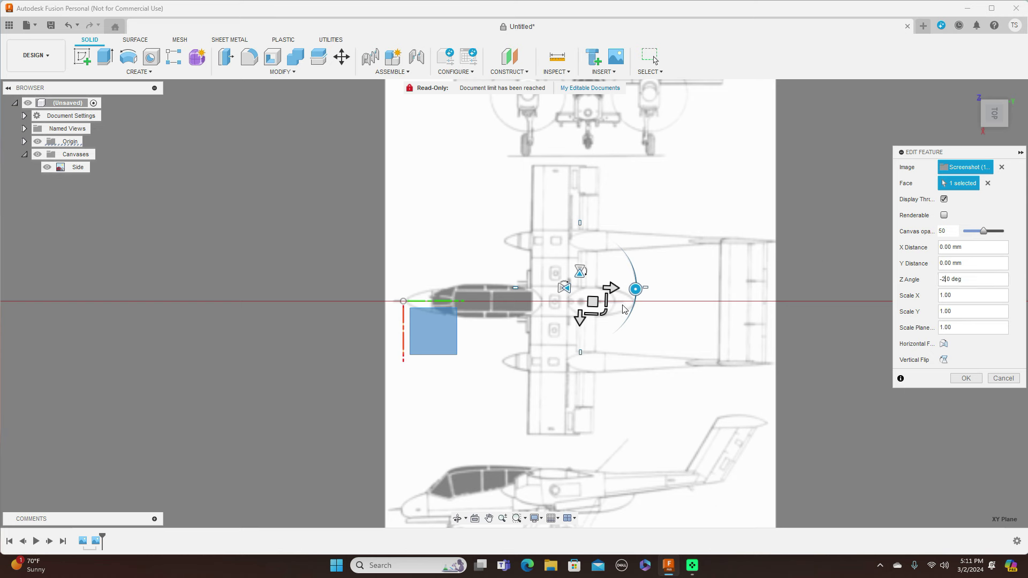
Nudge the Top canvas to X -2.349 mm, Y -0.082 mm and confirm.
click(593, 302)
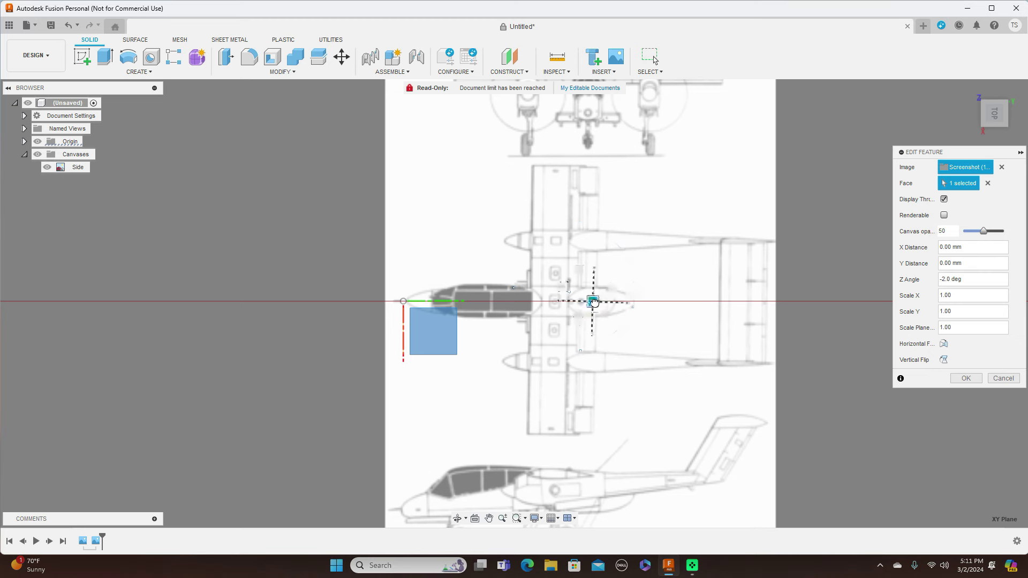
drag(593, 302, 593, 301)
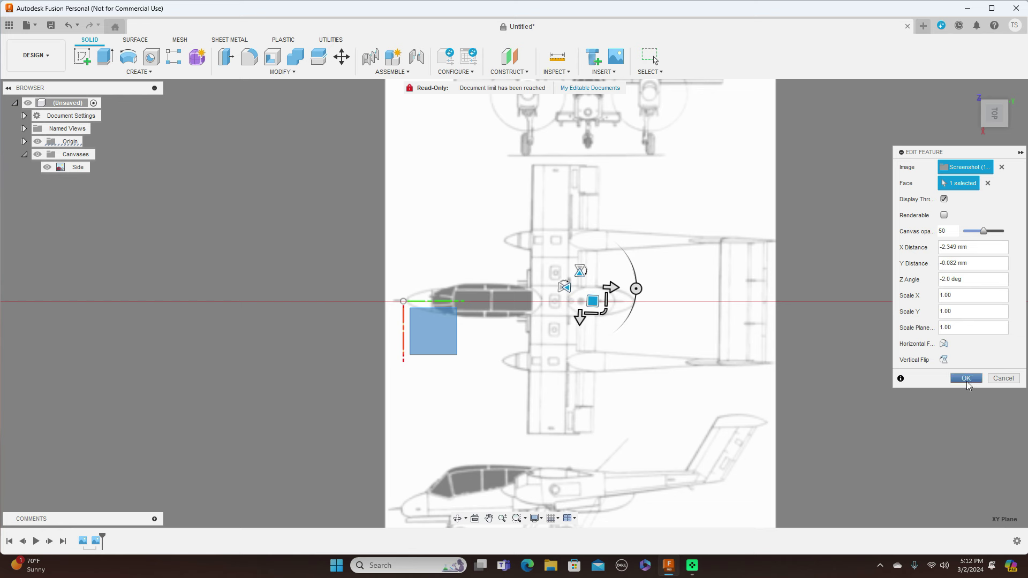
click(966, 378)
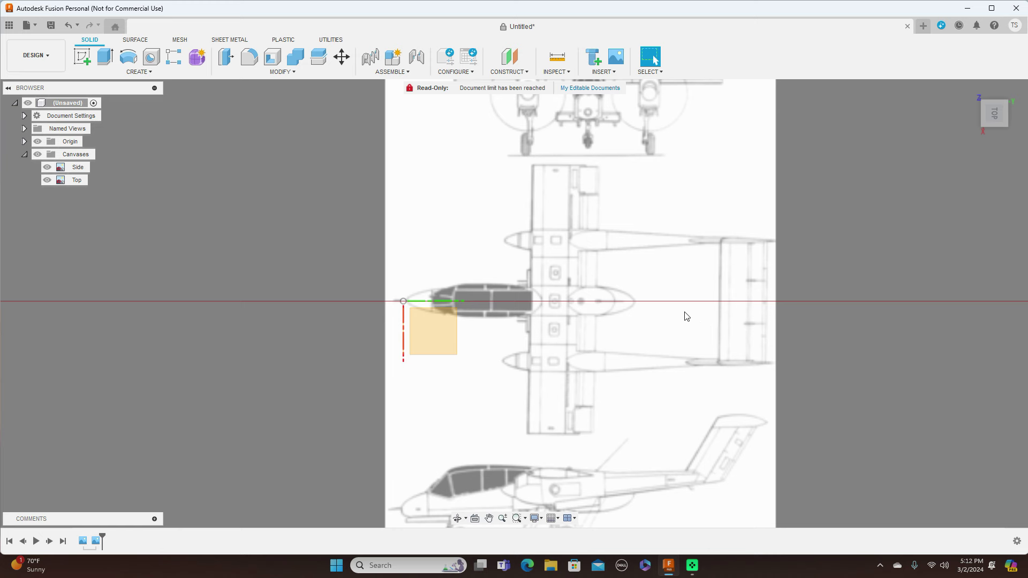
Flip between right, top and front views to compare the canvases at the origin.
mouse_move(990, 126)
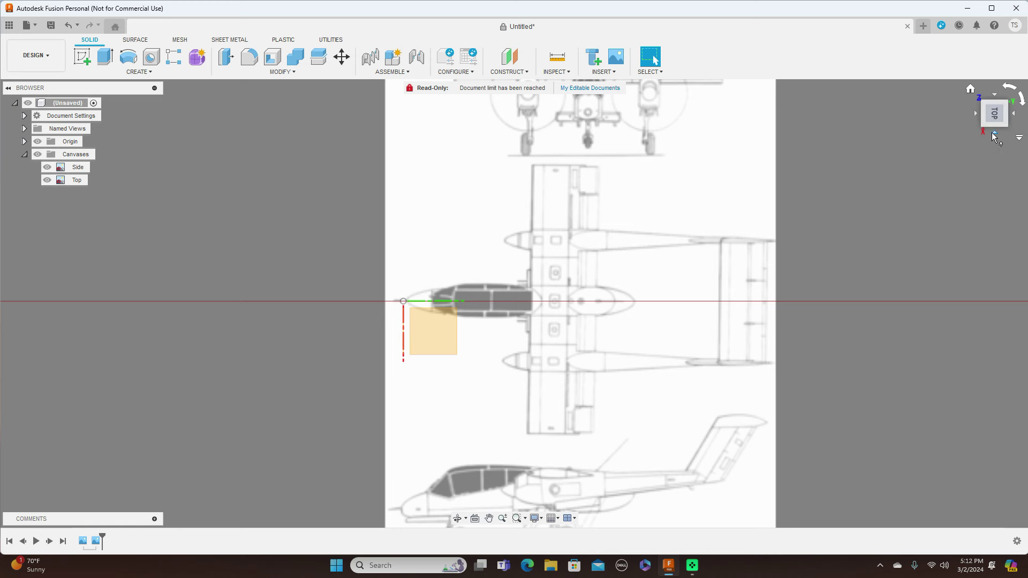
click(993, 133)
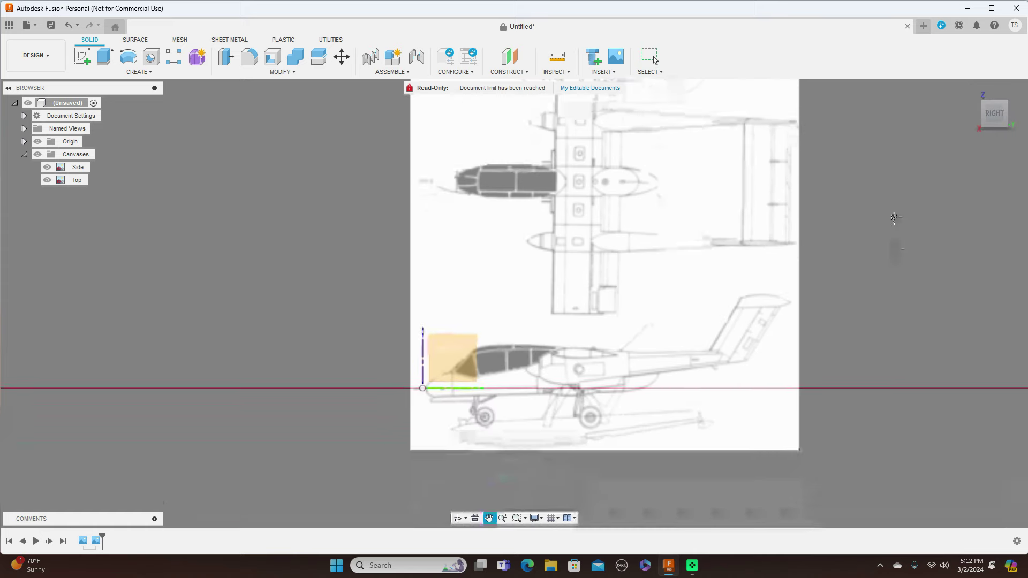
mouse_move(993, 102)
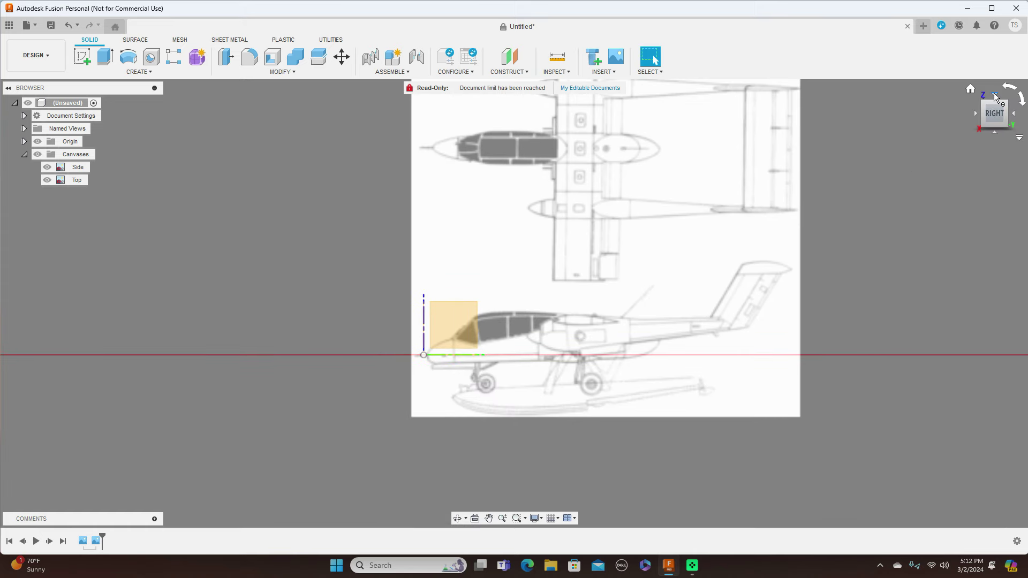
click(993, 96)
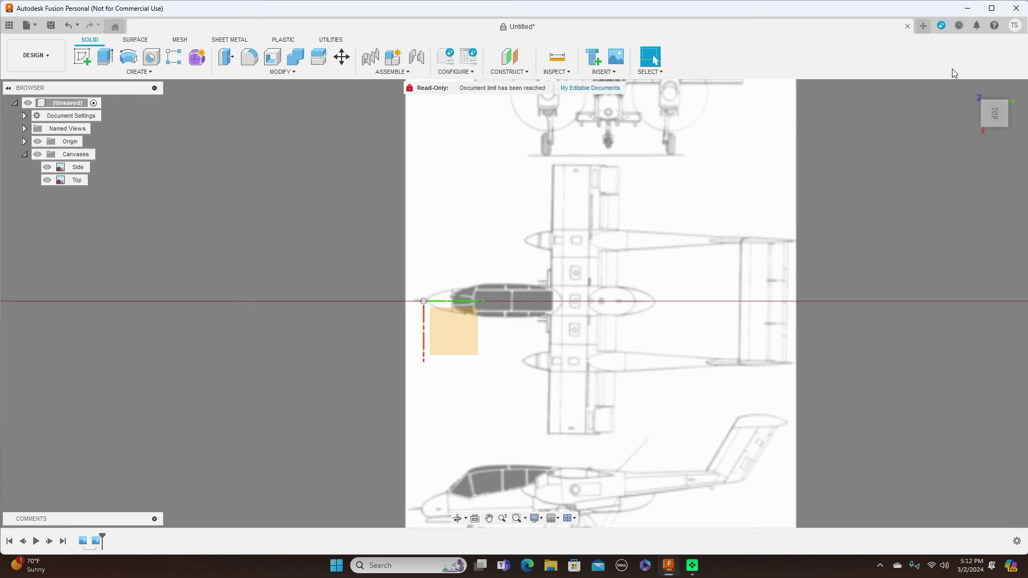
click(994, 133)
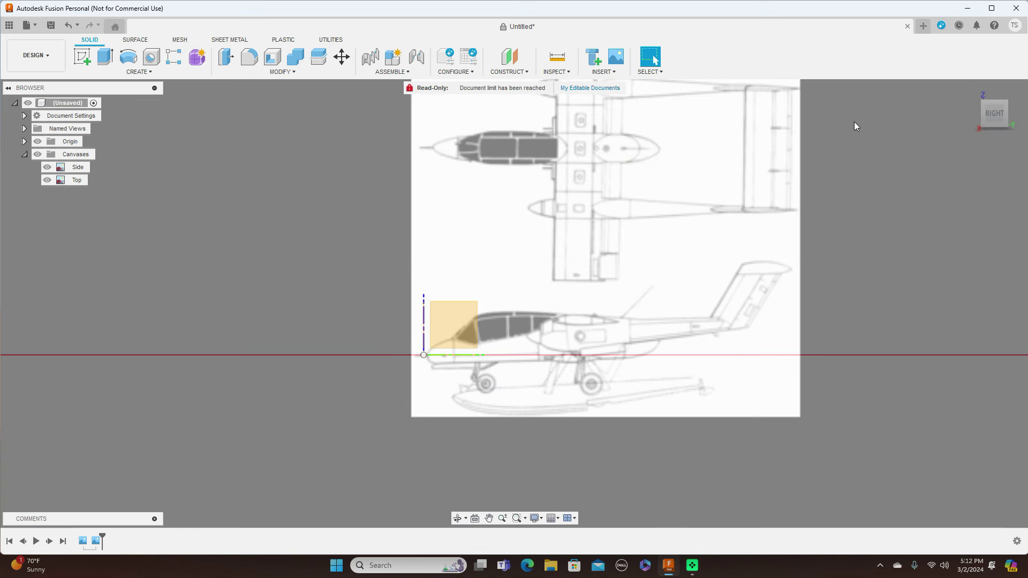
click(977, 112)
Insert the third blueprint image as a canvas on the XZ front plane, scaled up to full size.
click(613, 72)
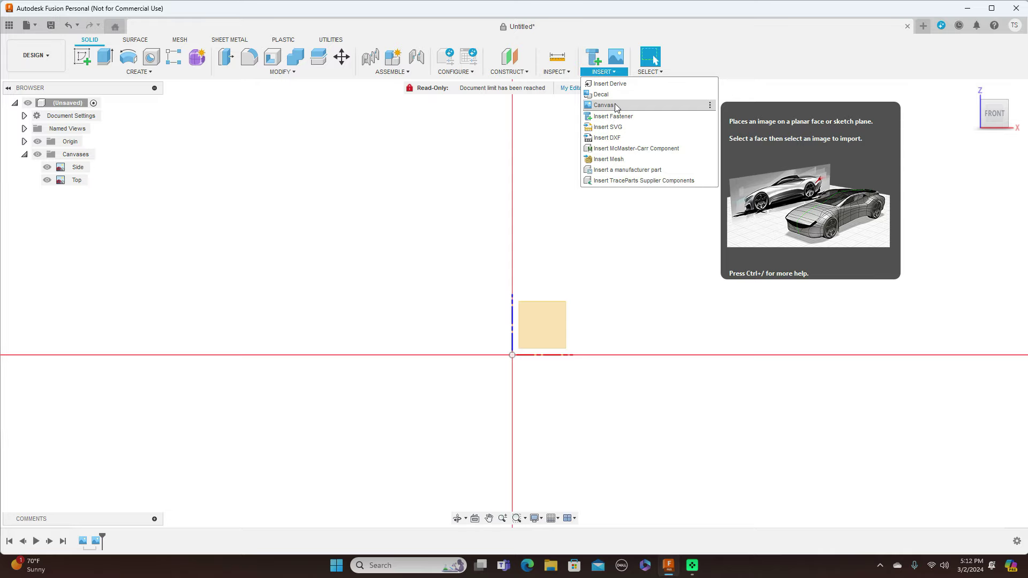
click(605, 105)
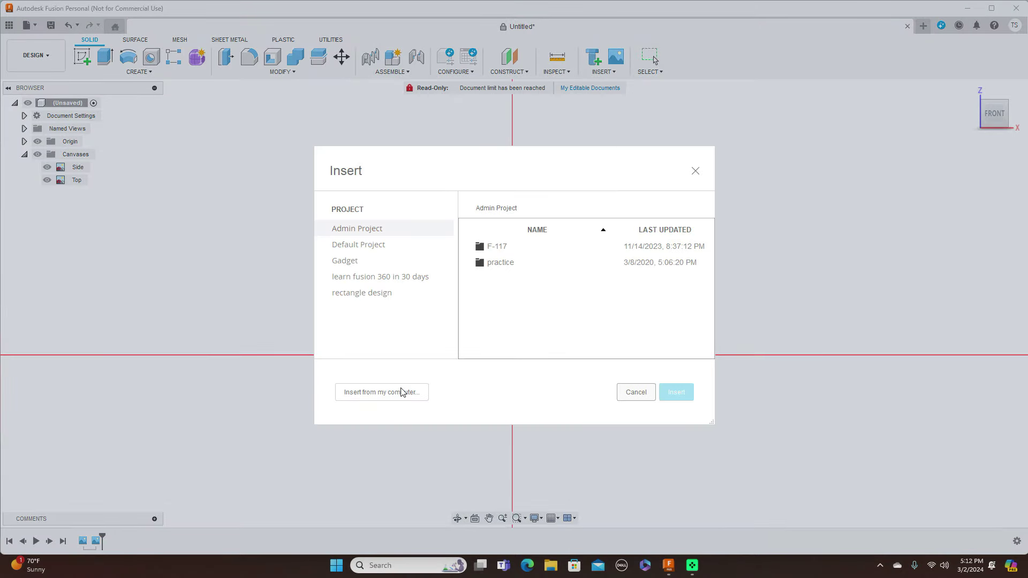
click(402, 392)
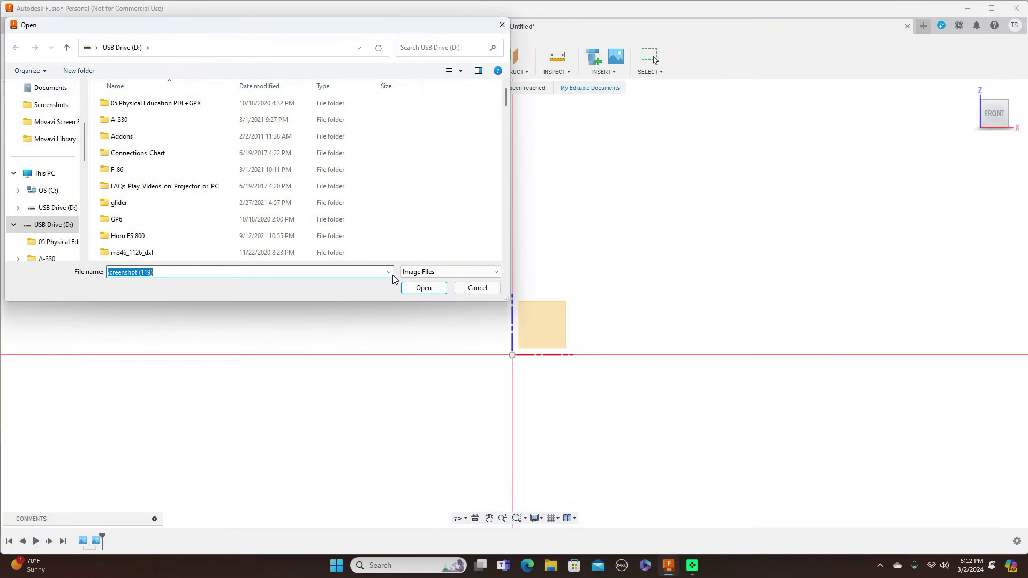
click(424, 287)
click(550, 327)
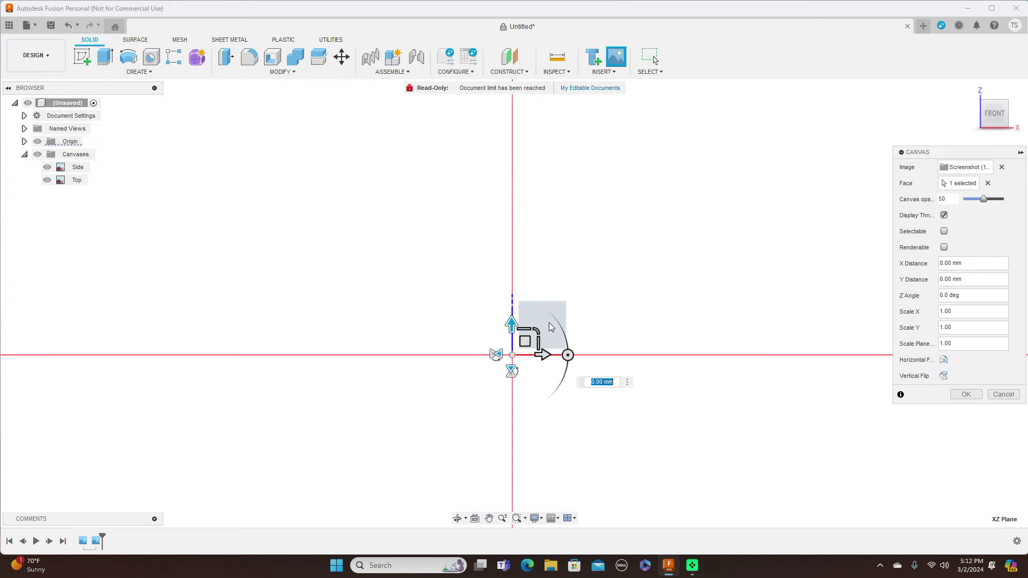
drag(537, 331, 757, 149)
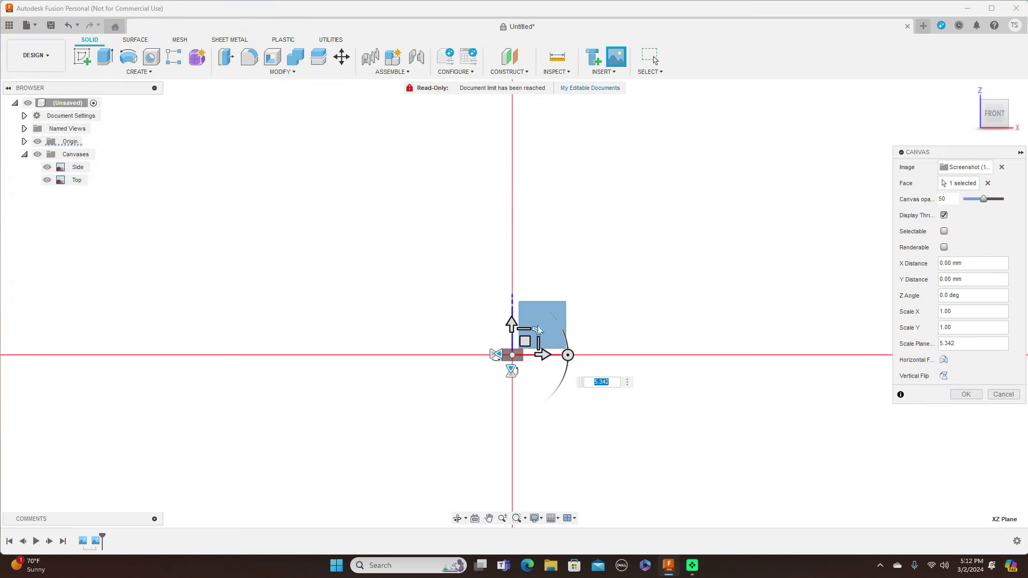
drag(539, 329, 596, 298)
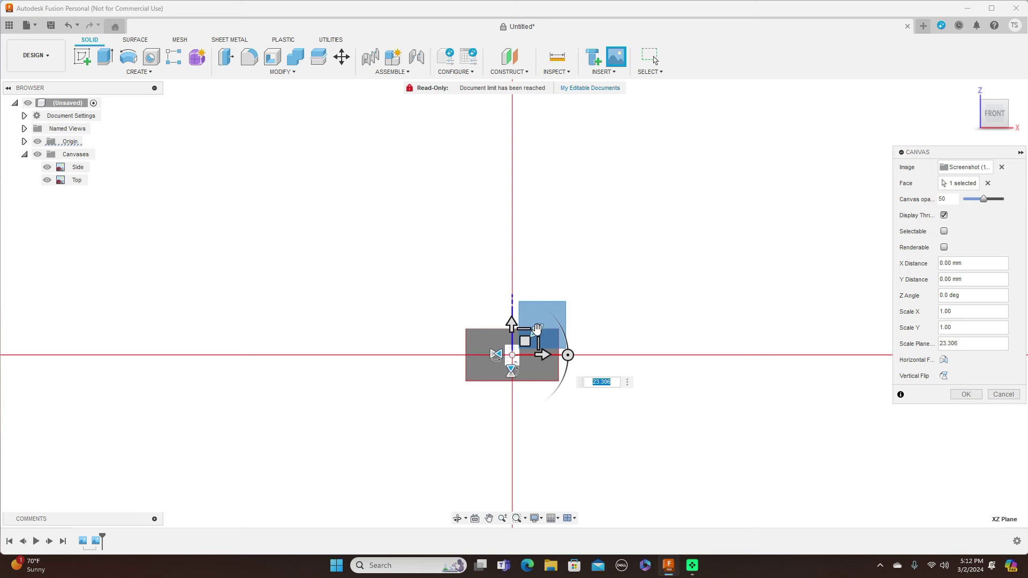
drag(537, 328, 643, 220)
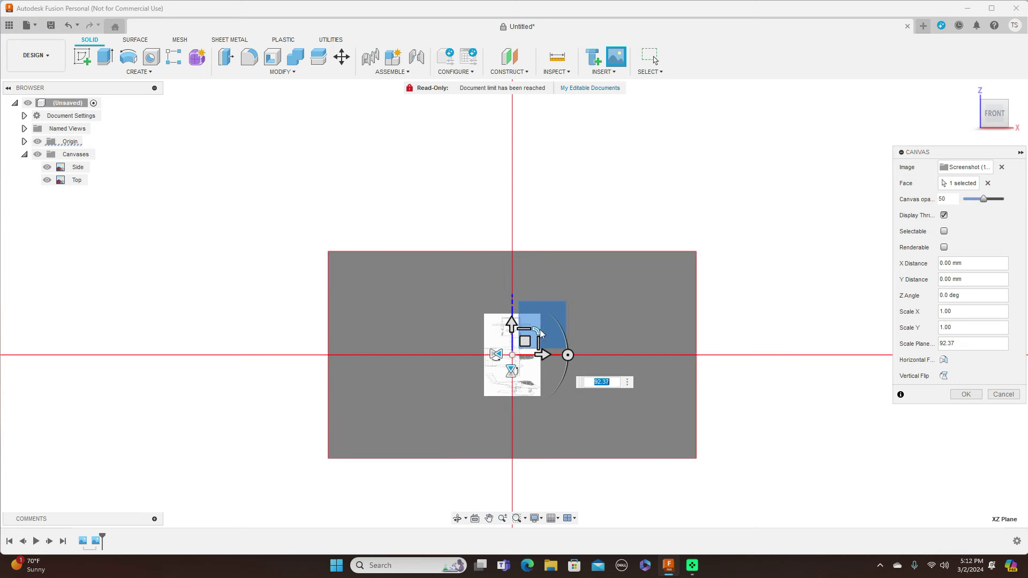
drag(616, 230, 646, 231)
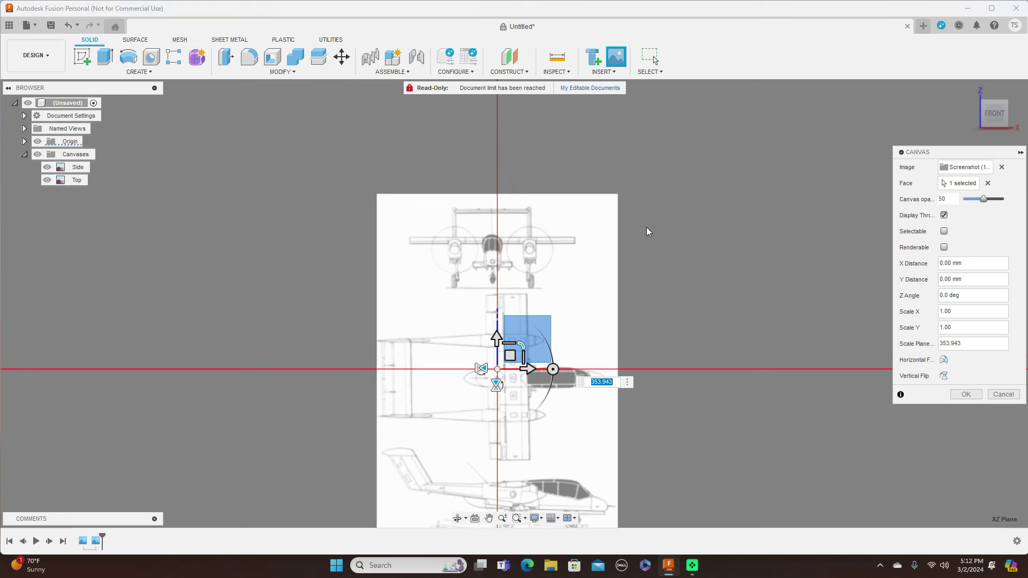
Move the canvas near the origin, to X 2.116 mm, Y 4.231 mm, and confirm it.
click(510, 355)
drag(511, 354, 516, 355)
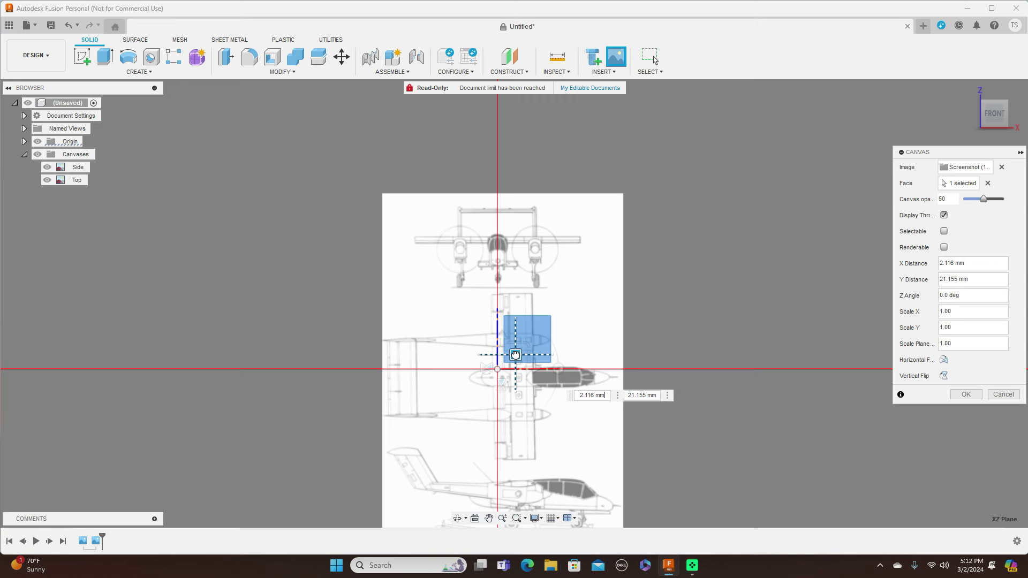
drag(515, 355, 516, 367)
scroll(600, 350, up, 2)
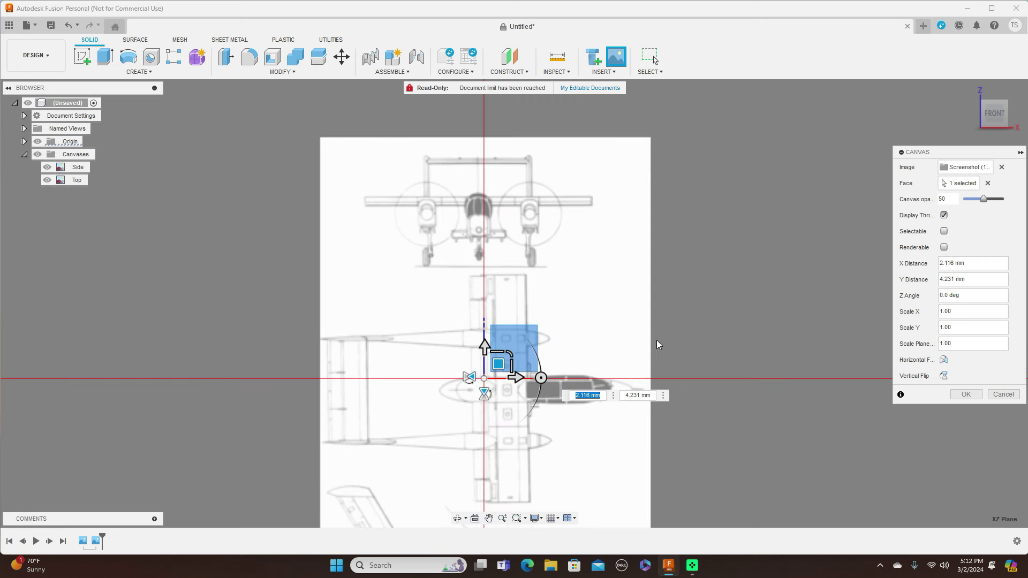
scroll(659, 344, up, 1)
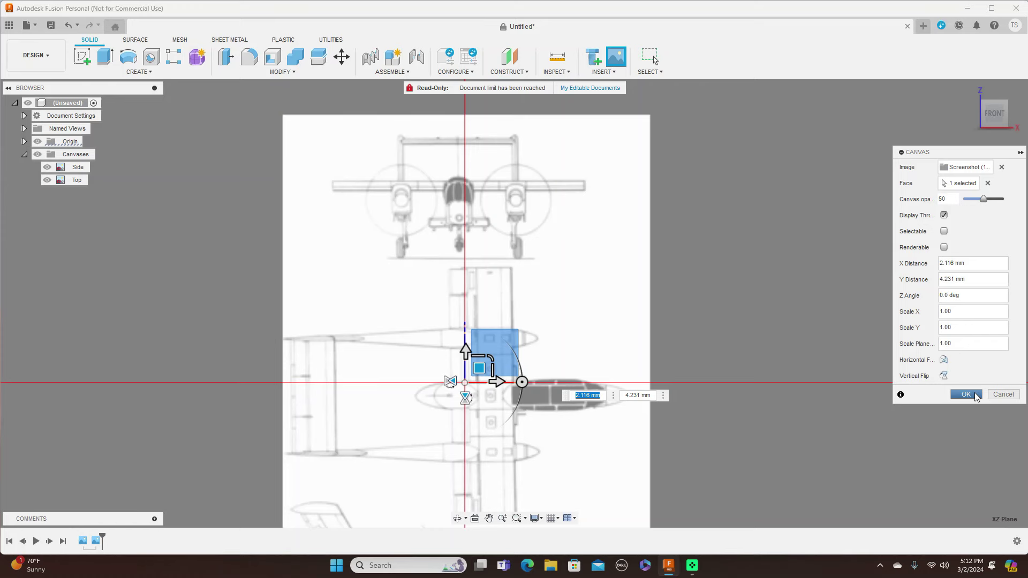
click(965, 395)
click(96, 194)
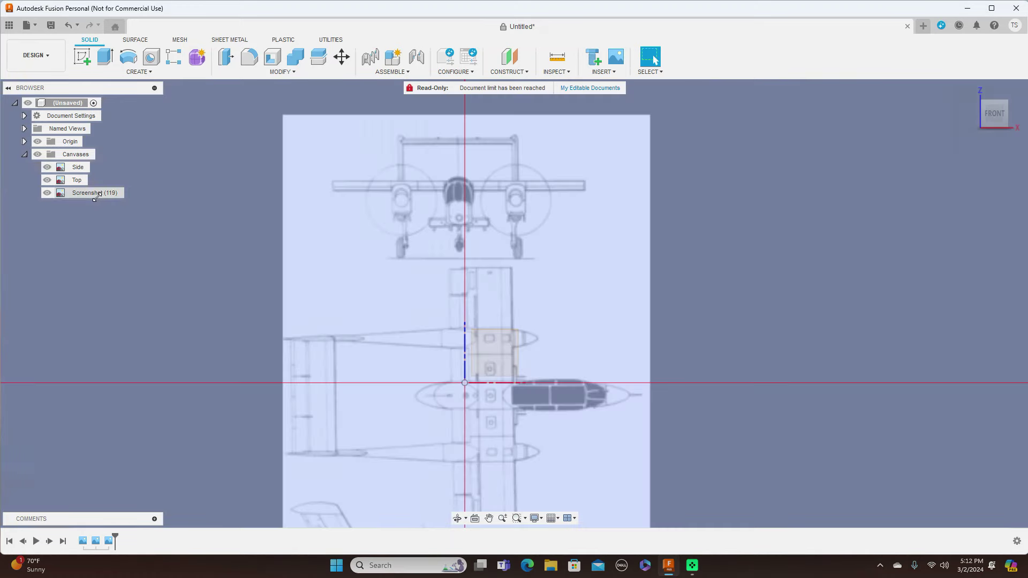
Rename the new canvas to Front.
double_click(96, 194)
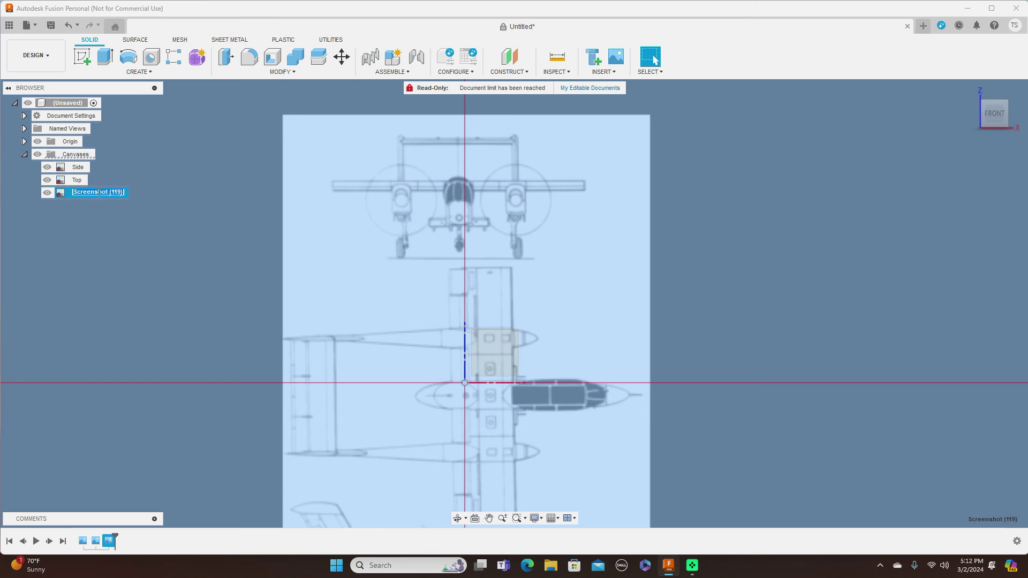
key(BackSpace)
key(Return)
Calibrate the Front canvas so the nose-to-tail length measures 1000 mm.
right_click(76, 193)
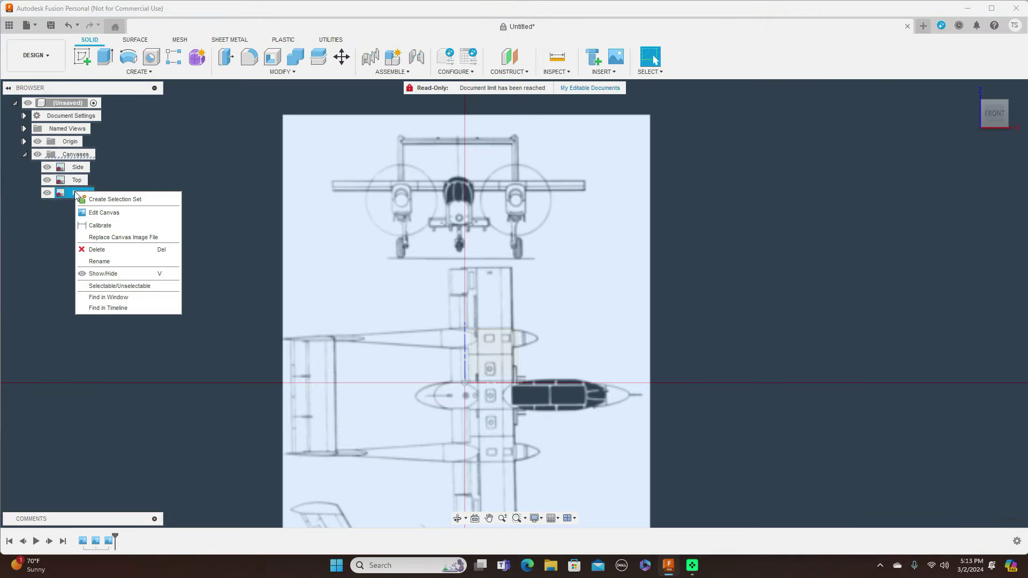
click(104, 227)
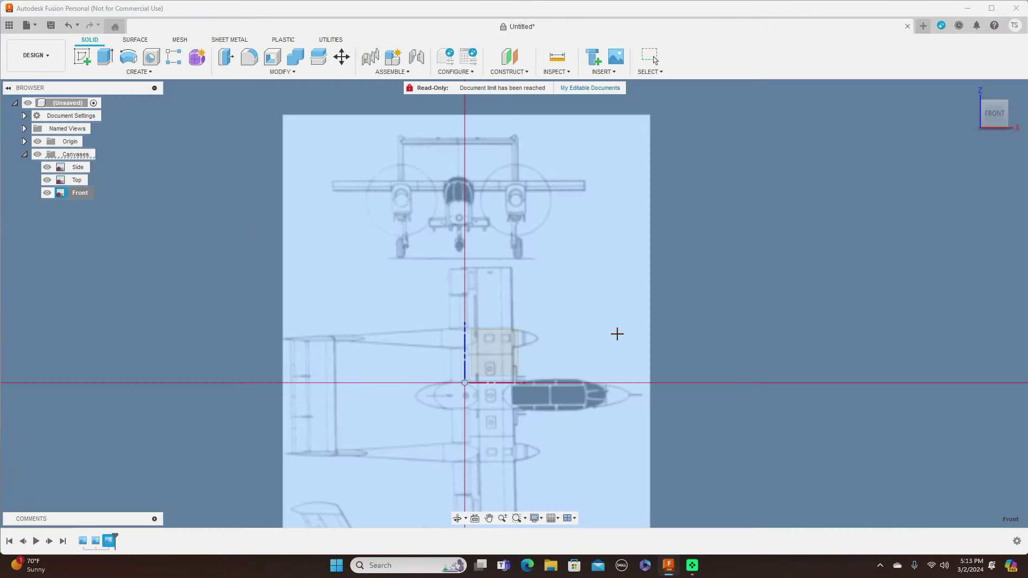
middle_drag(618, 335, 628, 223)
scroll(628, 223, up, 2)
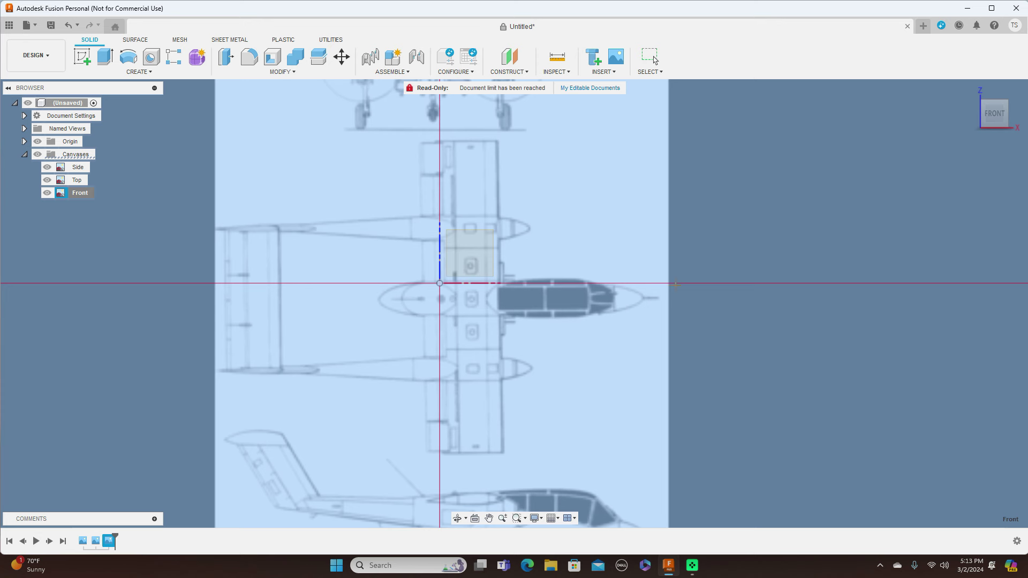
click(642, 299)
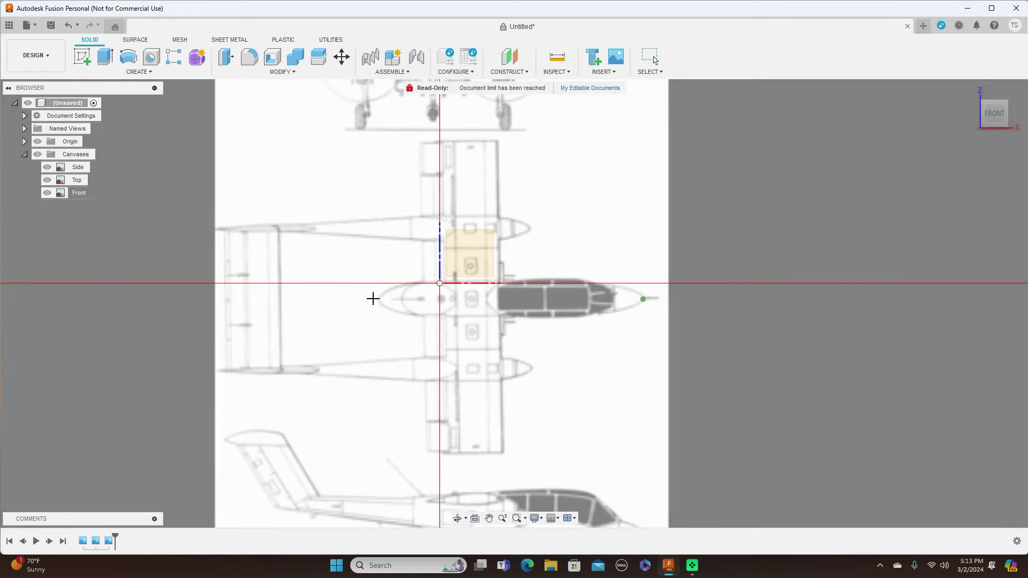
click(379, 298)
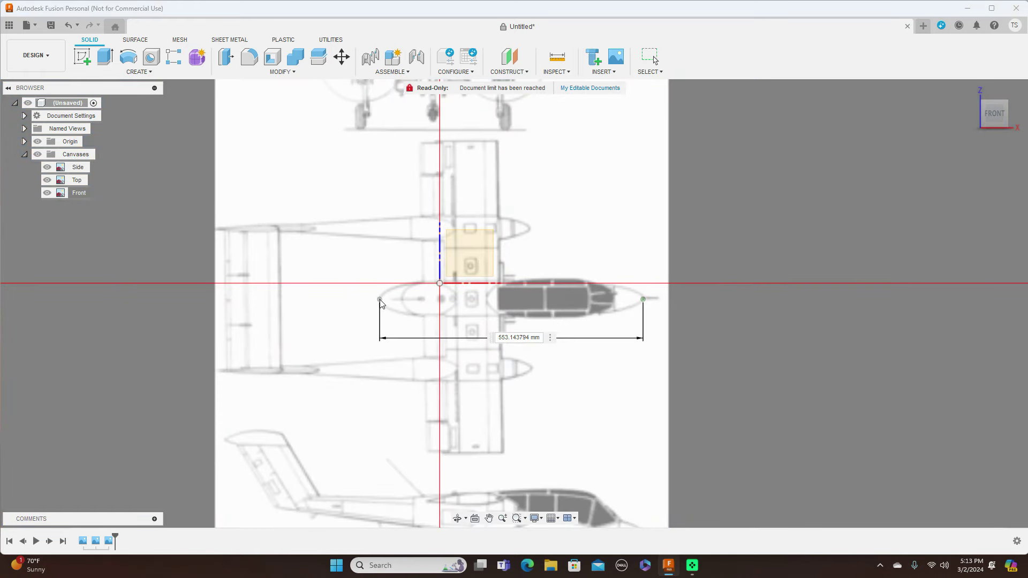
key(BackSpace)
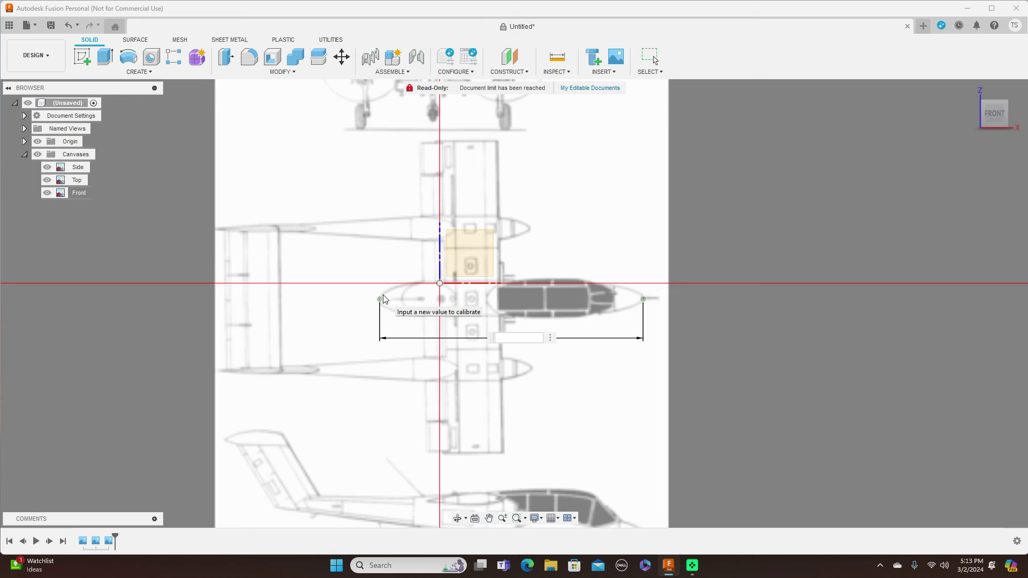
text(1000)
key(Return)
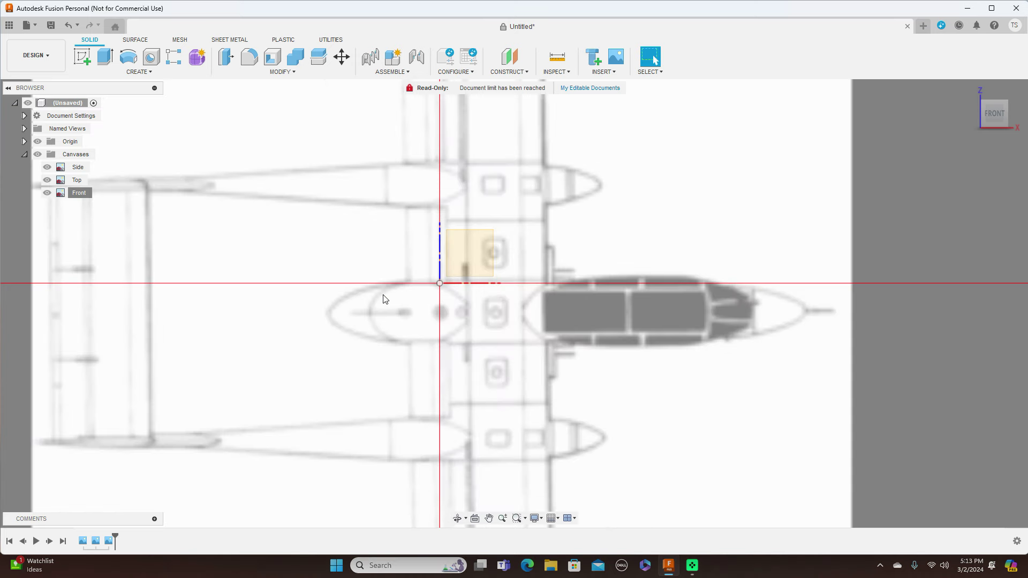
scroll(637, 386, down, 5)
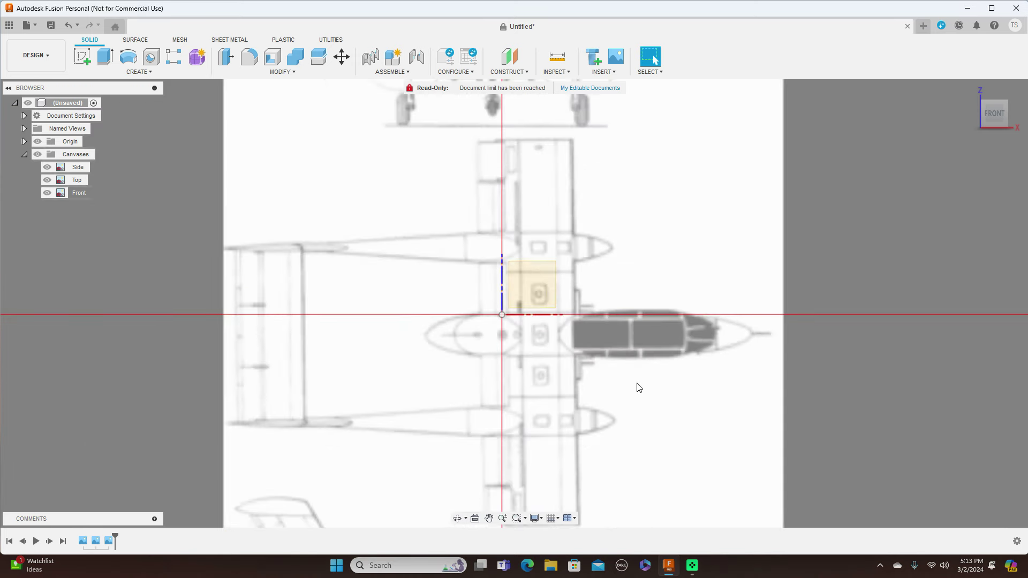
scroll(712, 193, down, 2)
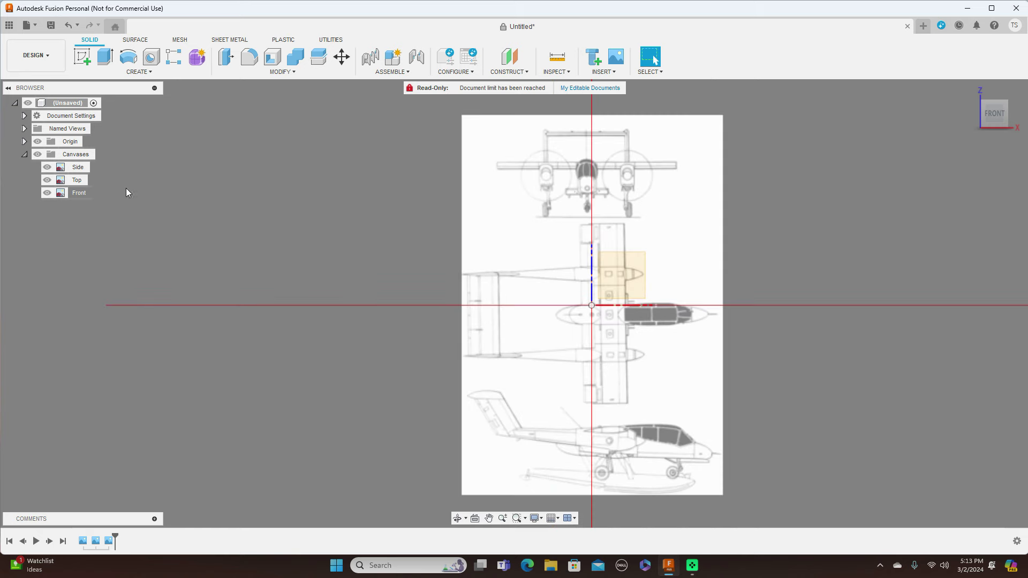
Move the Front canvas to X -770.678 mm, Y 29.069 mm, centring the front view on the origin.
right_click(79, 195)
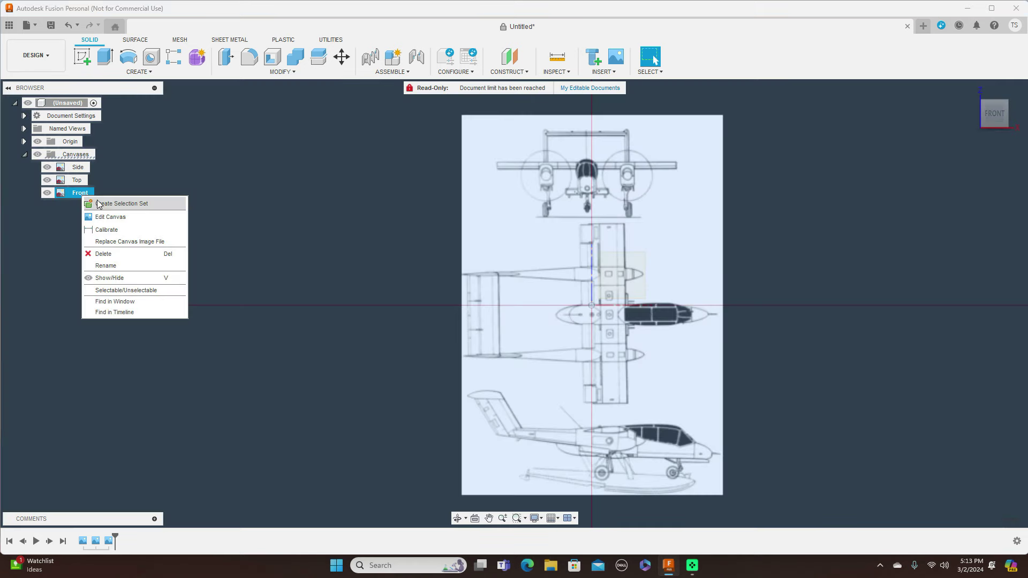
click(105, 219)
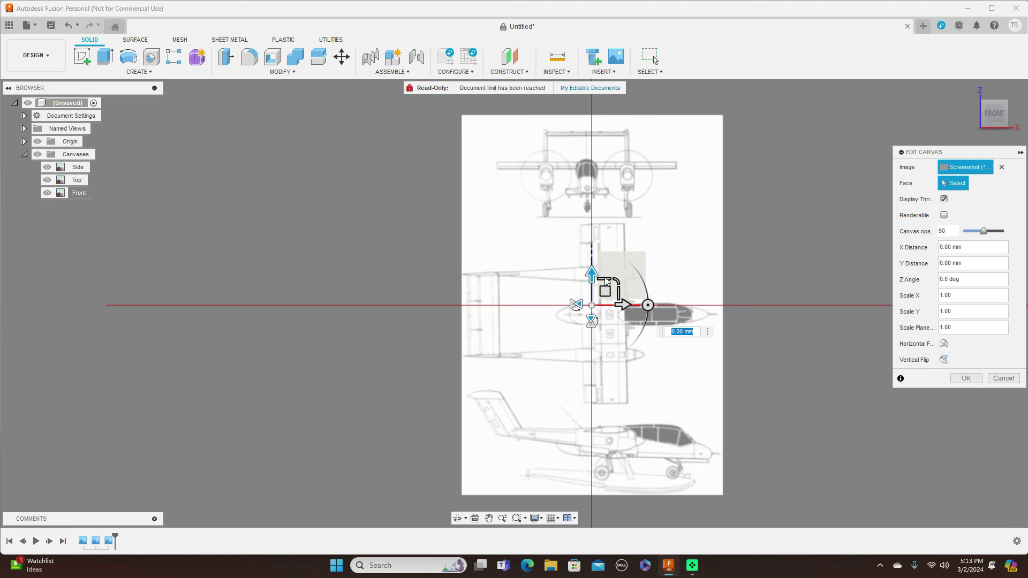
drag(607, 294, 616, 375)
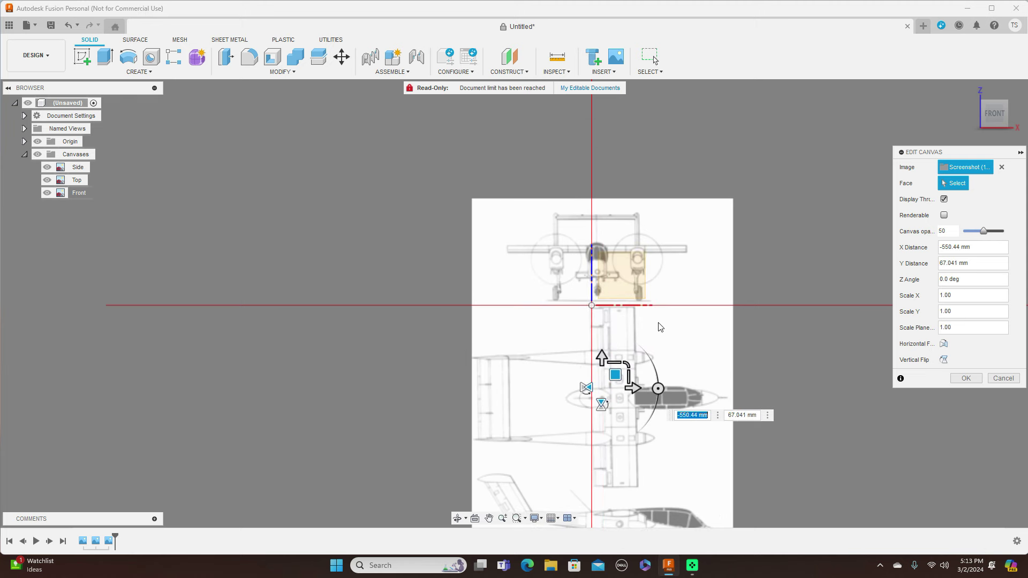
scroll(660, 323, up, 5)
mouse_move(682, 376)
middle_down()
mouse_move(684, 249)
mouse_move(688, 281)
middle_up()
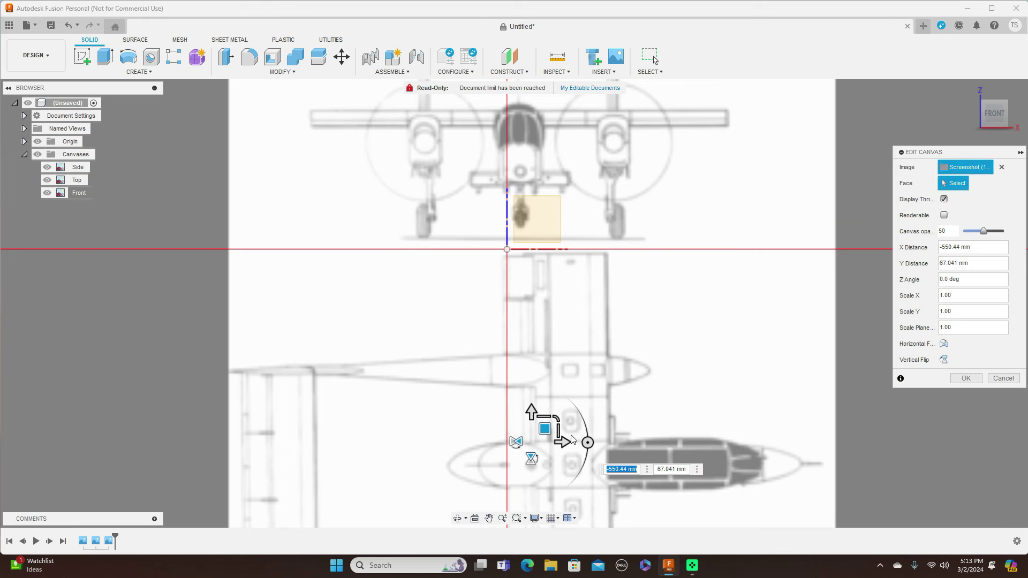
drag(544, 429, 534, 479)
middle_drag(615, 360, 615, 284)
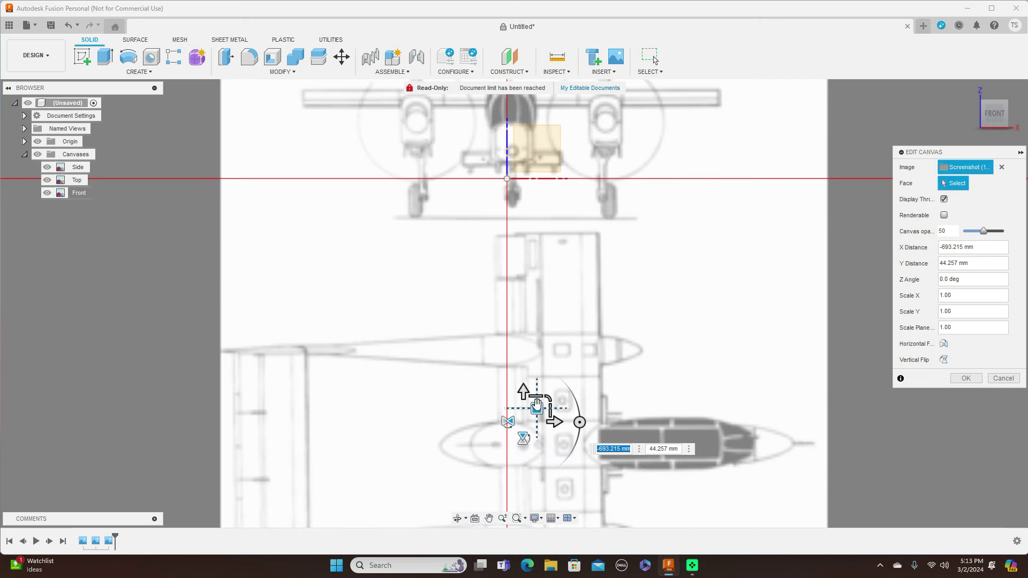
drag(536, 408, 531, 435)
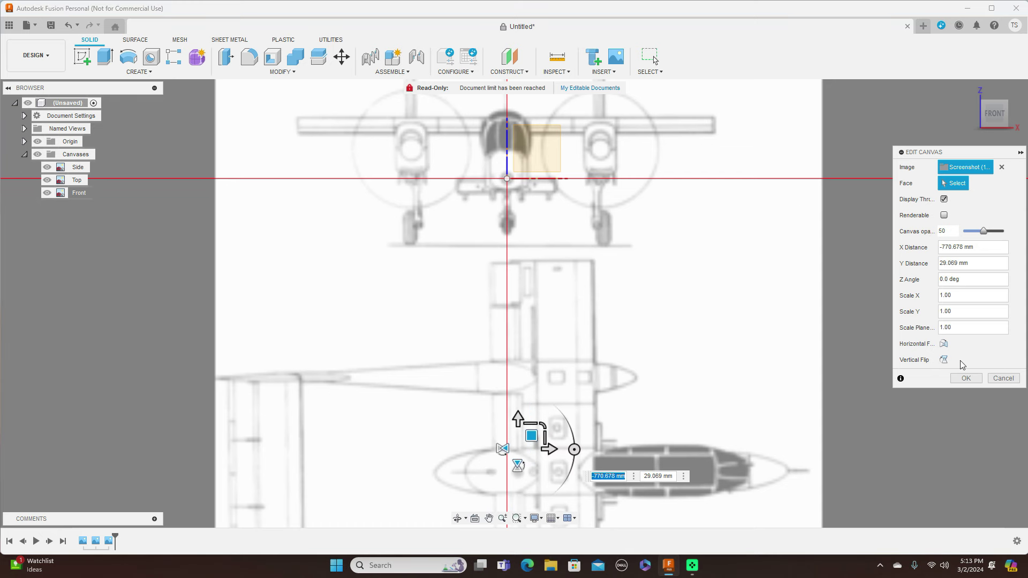
click(968, 377)
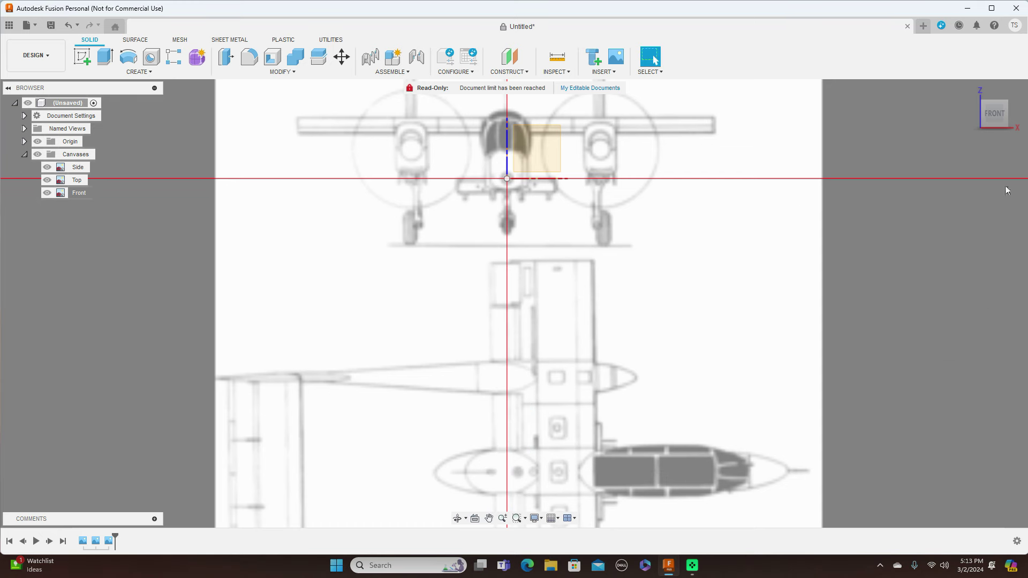
scroll(852, 220, down, 2)
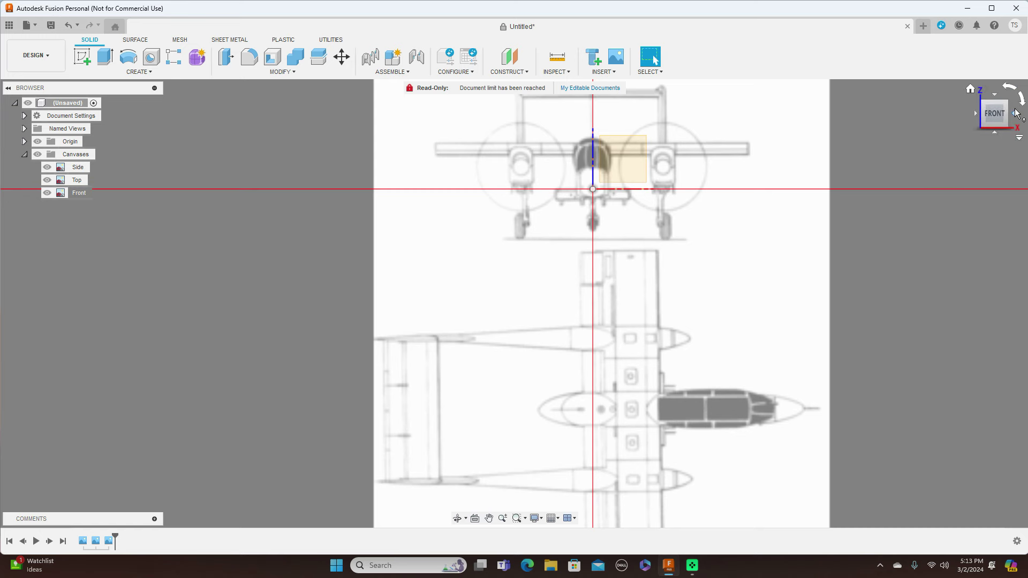
click(1019, 113)
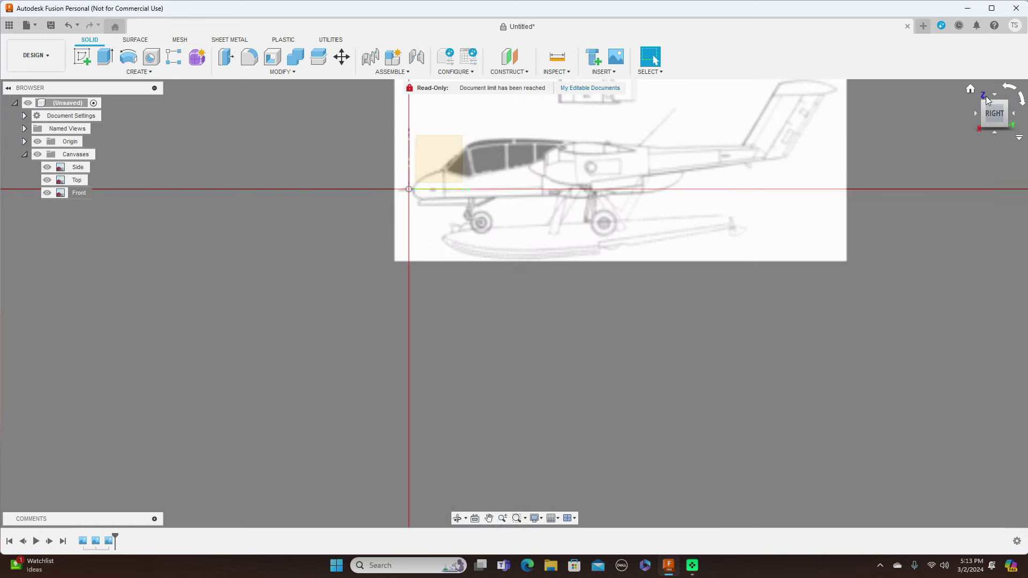
click(995, 95)
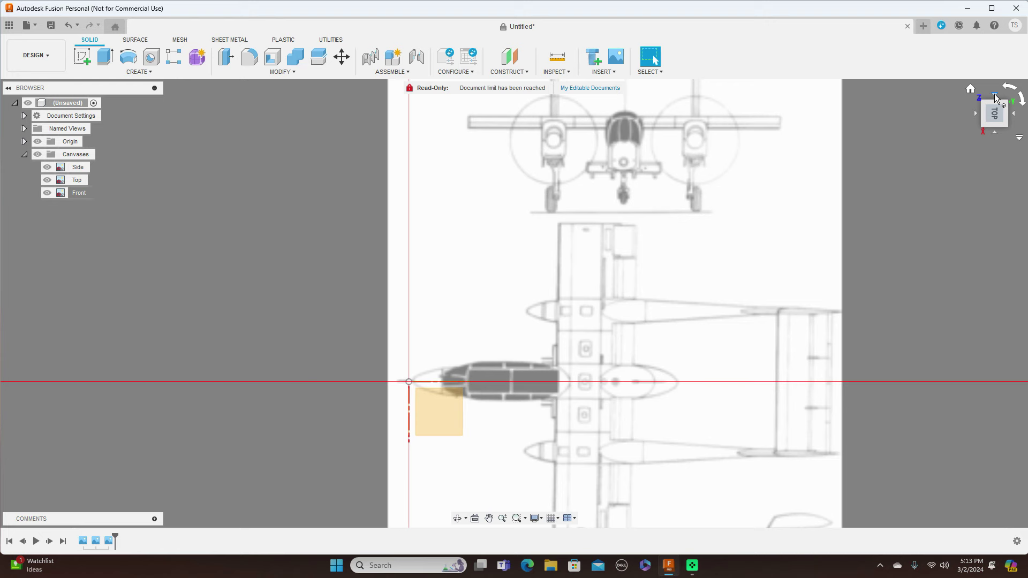
click(995, 133)
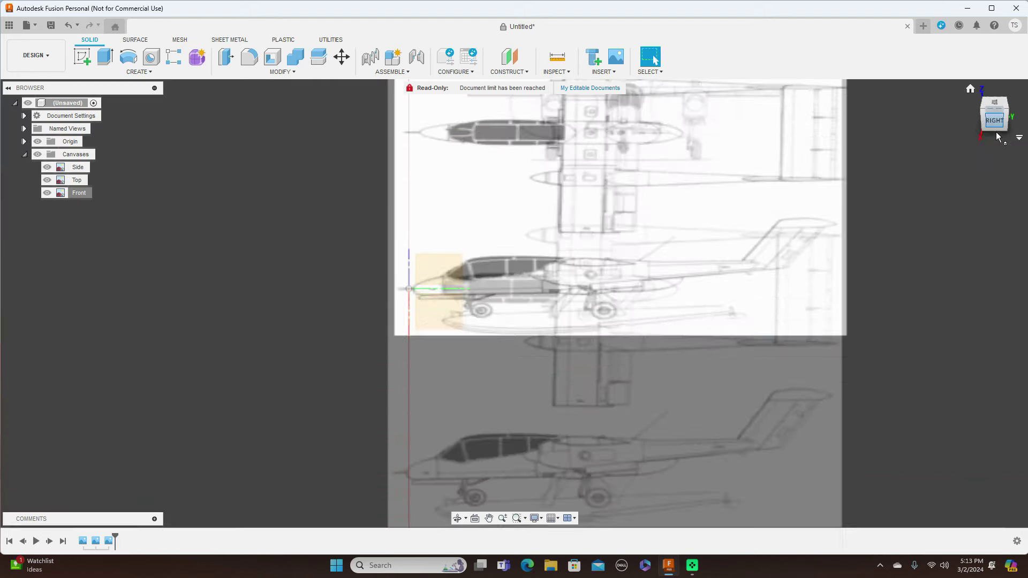
click(974, 111)
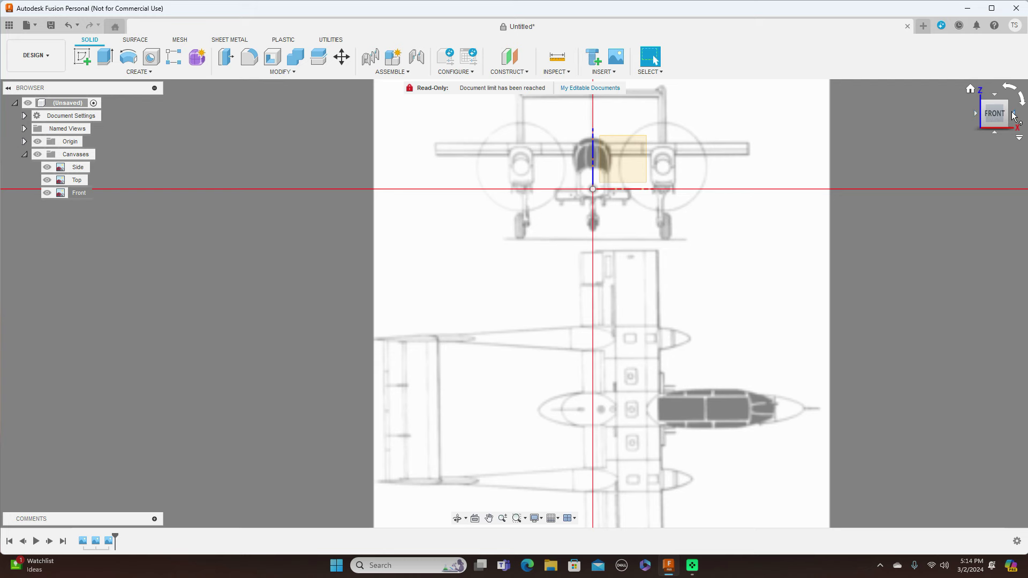
click(1009, 114)
middle_drag(712, 151, 716, 230)
scroll(760, 235, down, 1)
middle_drag(850, 207, 787, 229)
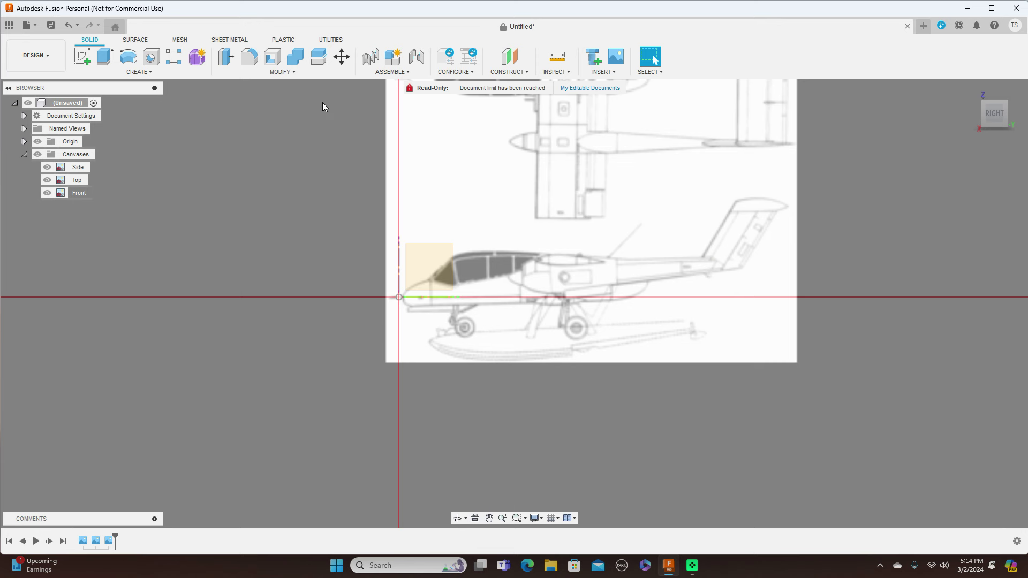
Start a new form and lay out a 154.923 × 220.521 mm box centred on the origin in front view.
click(202, 64)
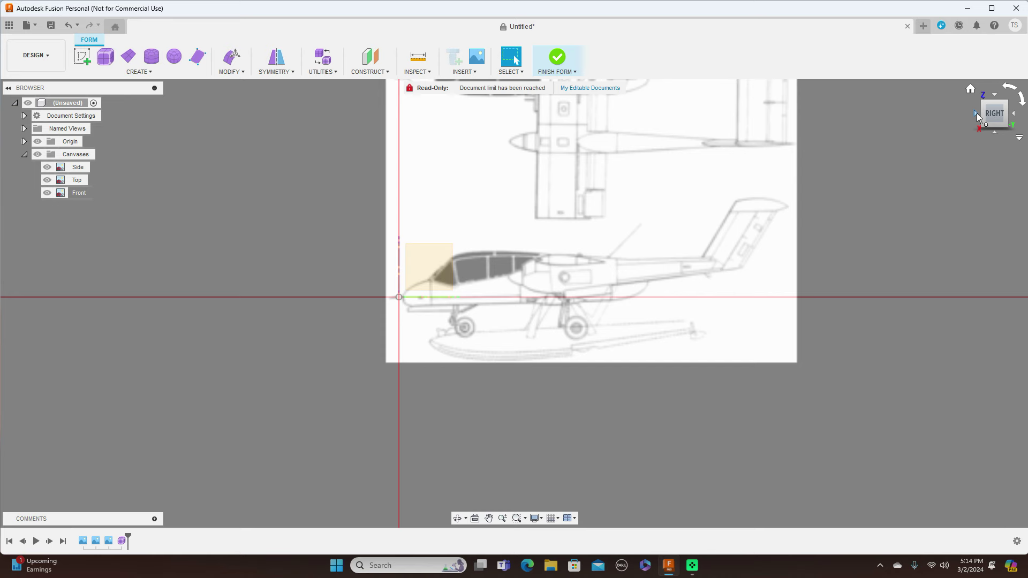
click(974, 113)
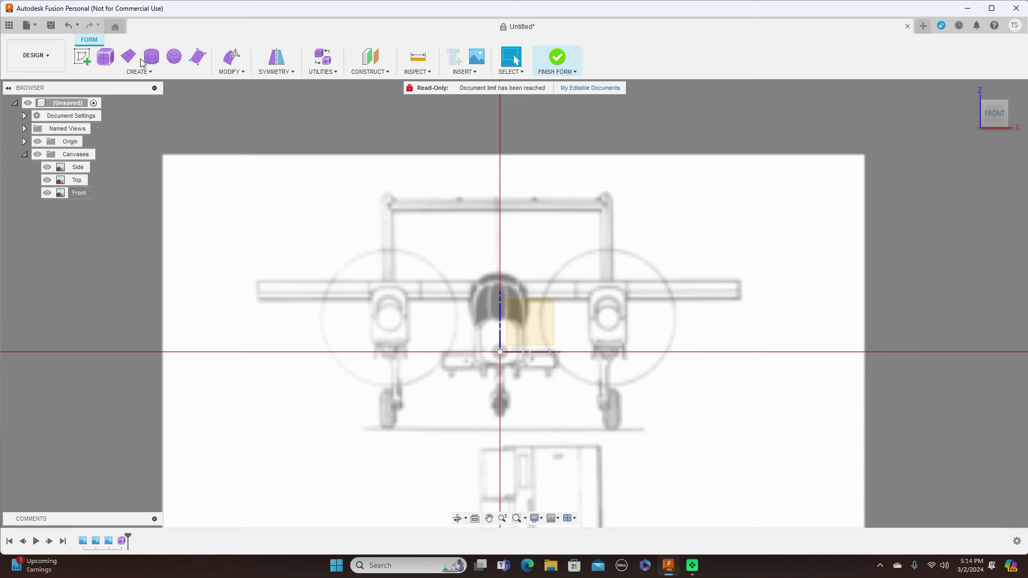
click(106, 58)
click(528, 313)
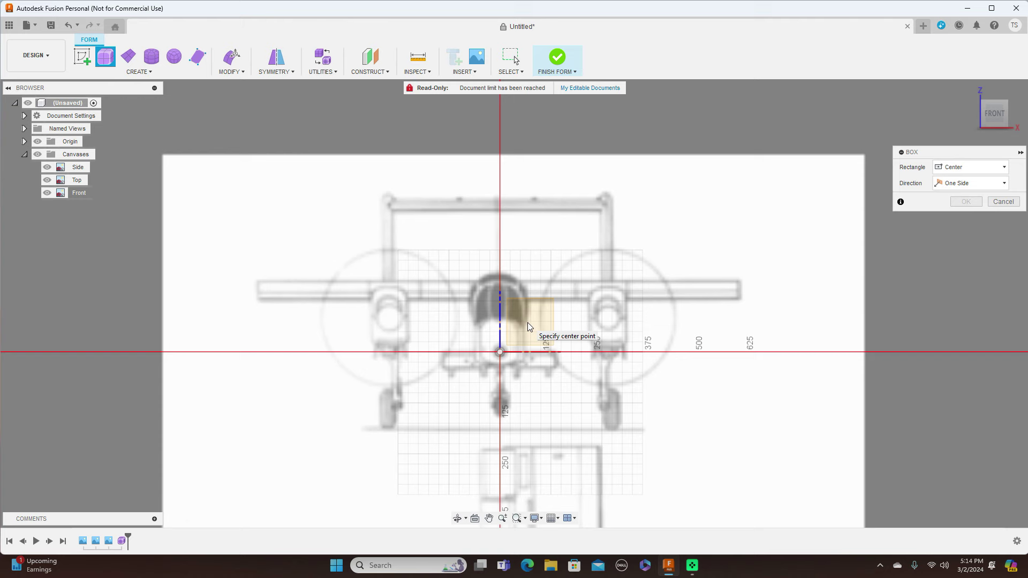
scroll(500, 311, up, 4)
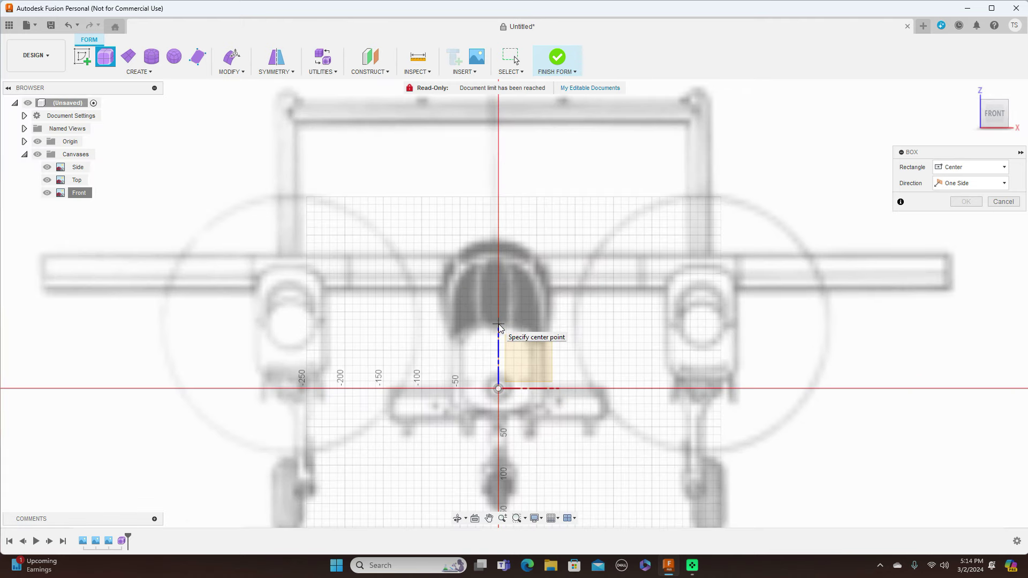
click(498, 322)
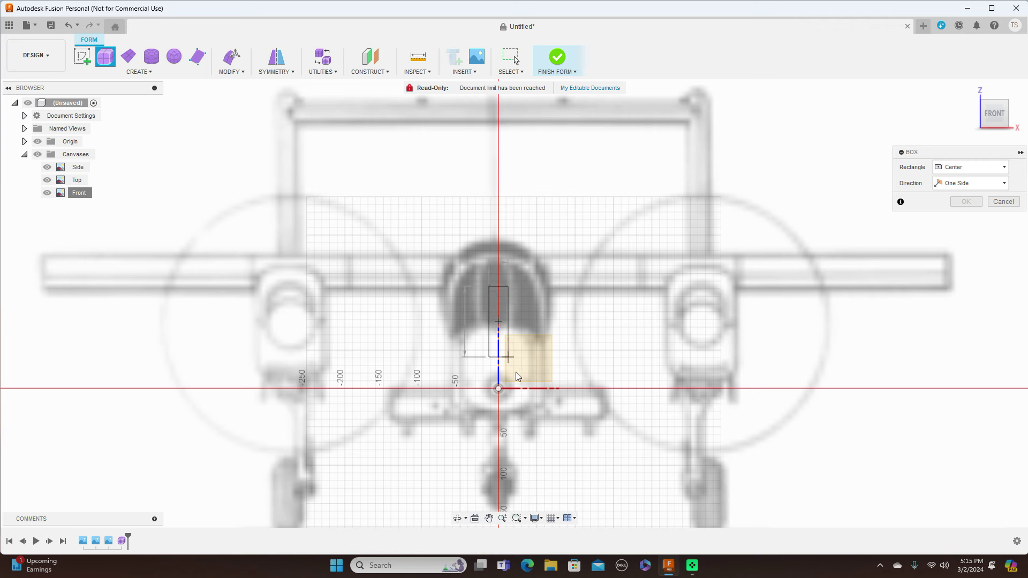
click(558, 411)
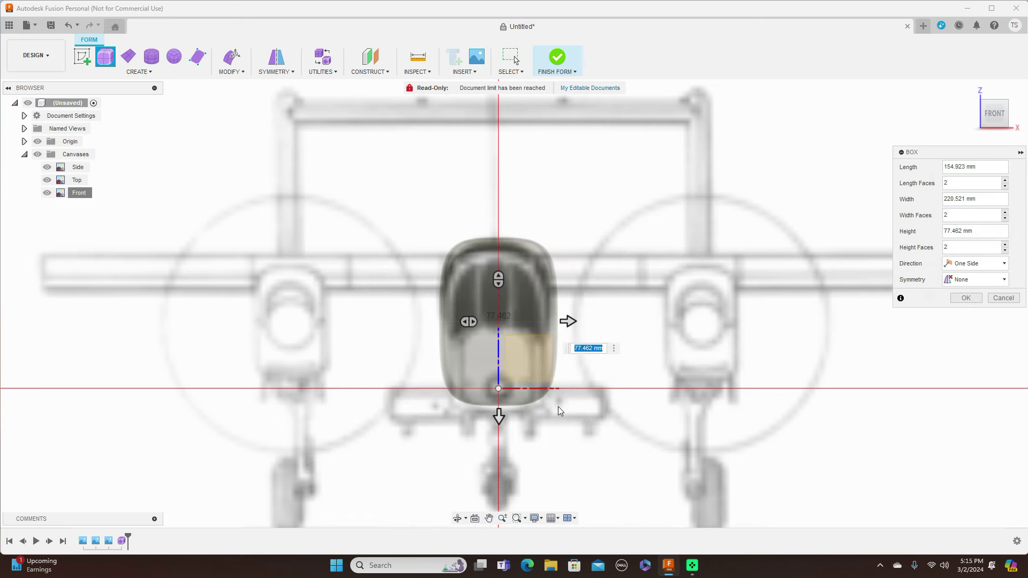
Stretch the box height to 1050 mm back along the side-view fuselage.
click(1014, 116)
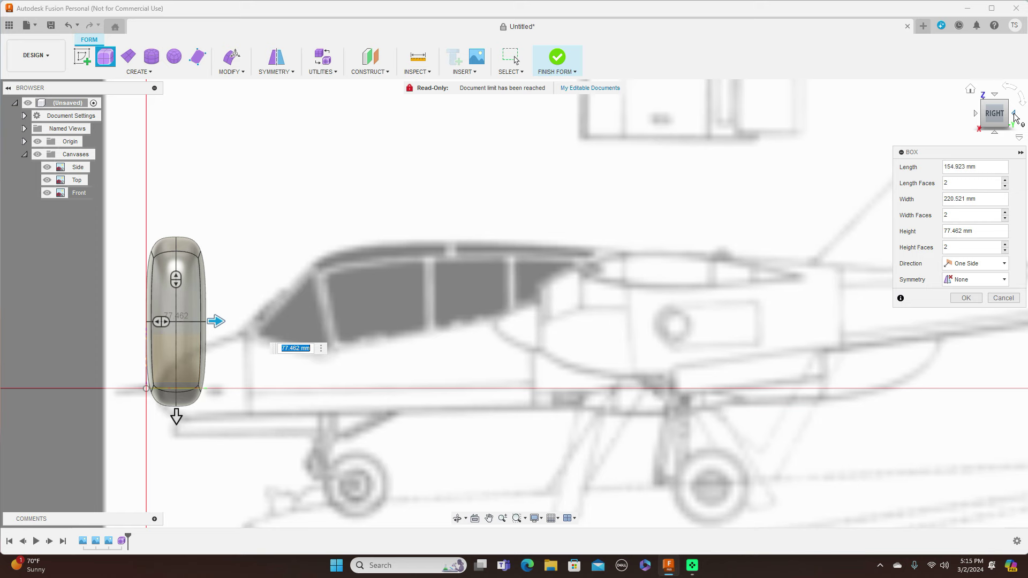
scroll(780, 324, down, 3)
middle_drag(552, 291, 475, 278)
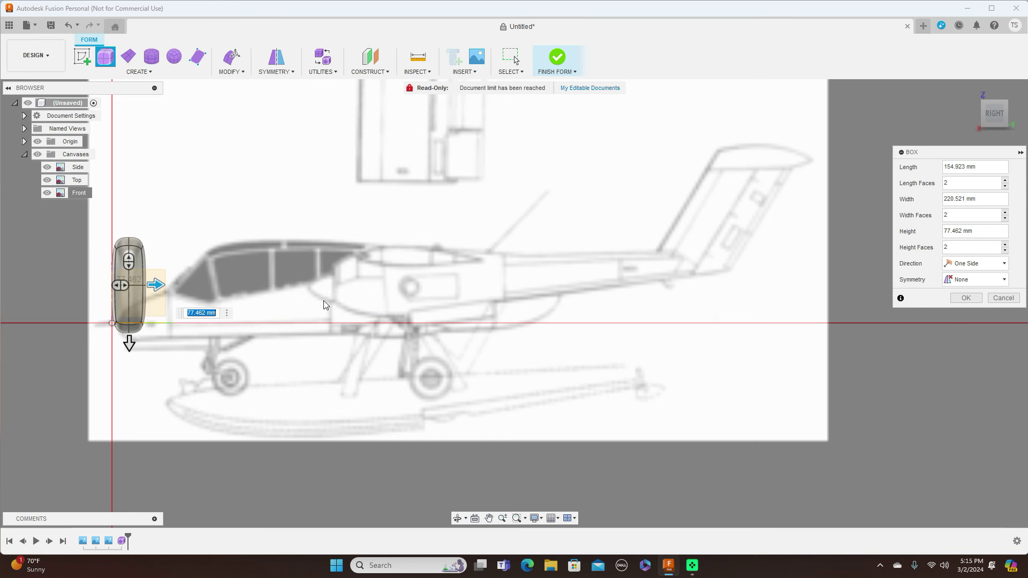
drag(160, 284, 583, 311)
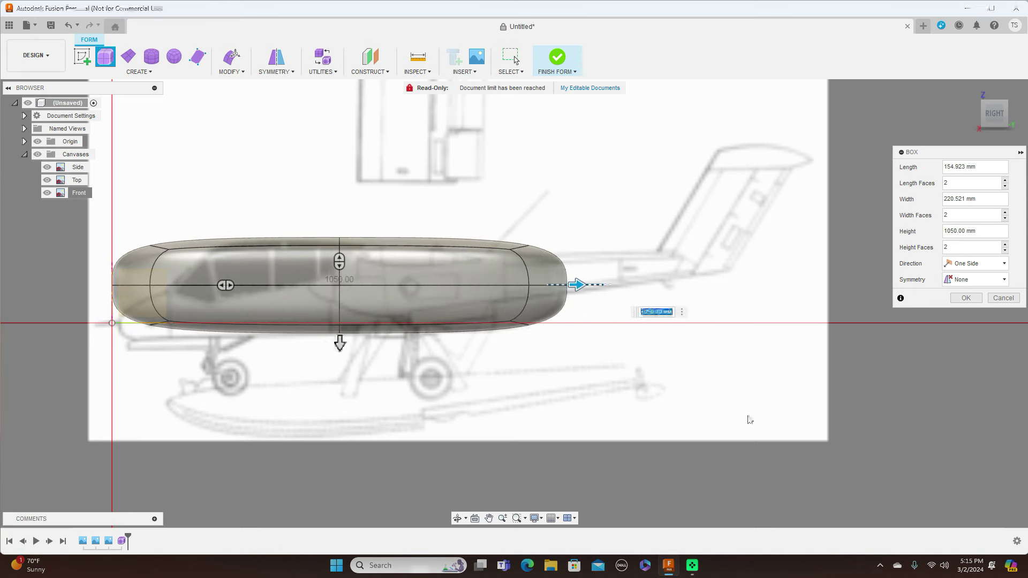
scroll(762, 418, down, 1)
scroll(762, 418, down, 1)
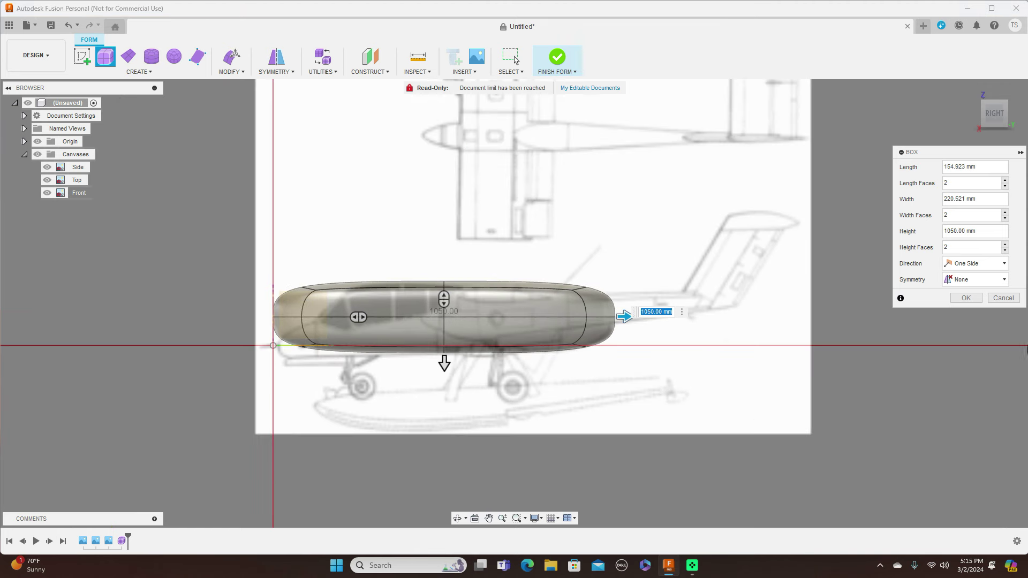
Raise Height Faces to 8, check the top and side views, and create the body.
click(1005, 244)
click(1005, 244)
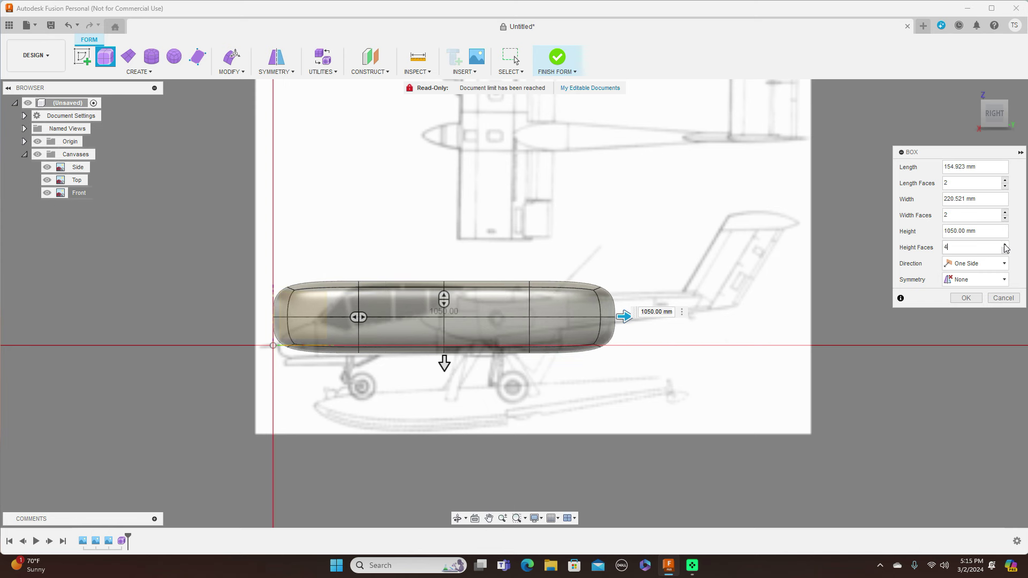
click(1005, 245)
click(1005, 244)
click(1004, 244)
click(1004, 244)
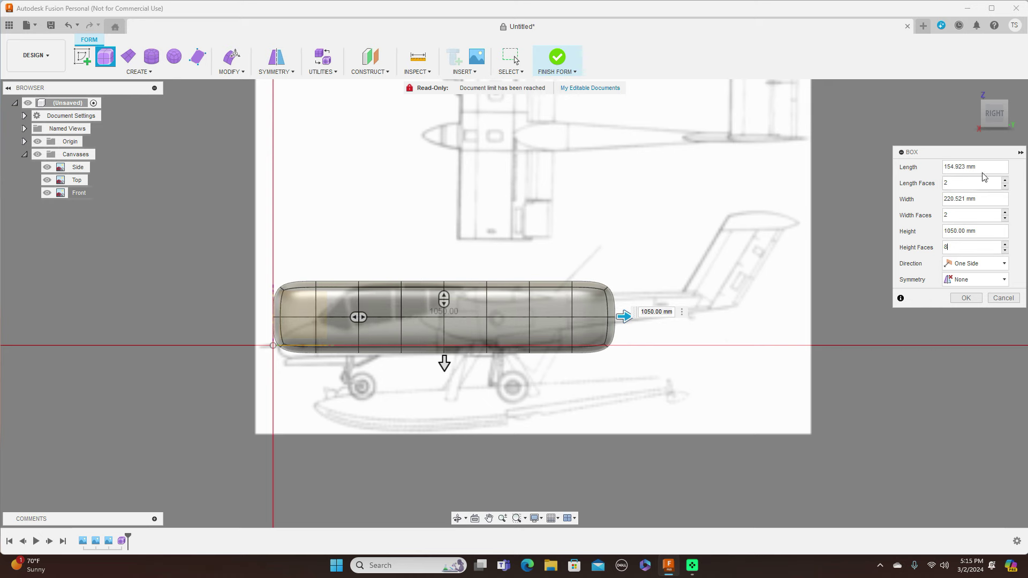
click(994, 96)
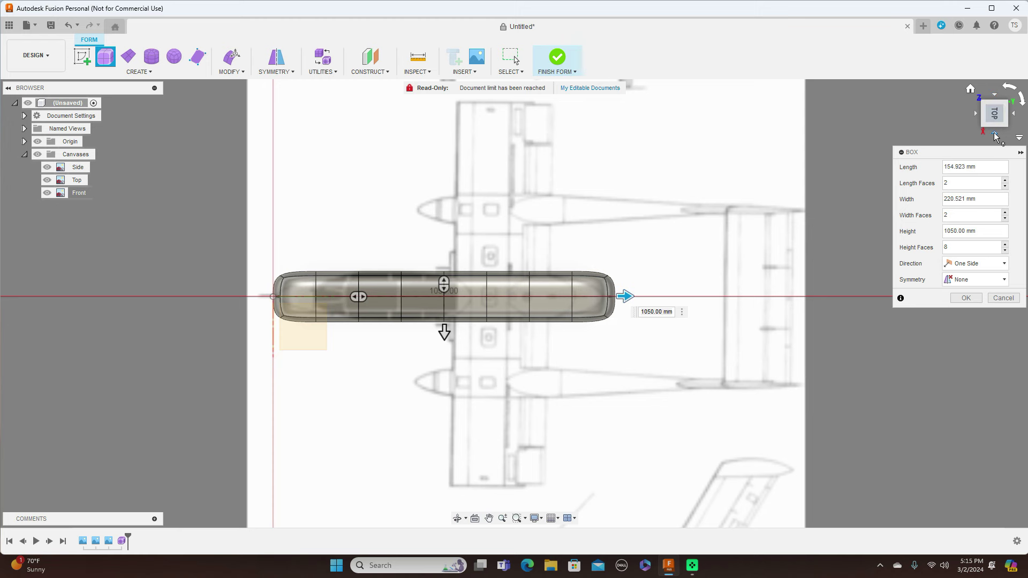
click(994, 134)
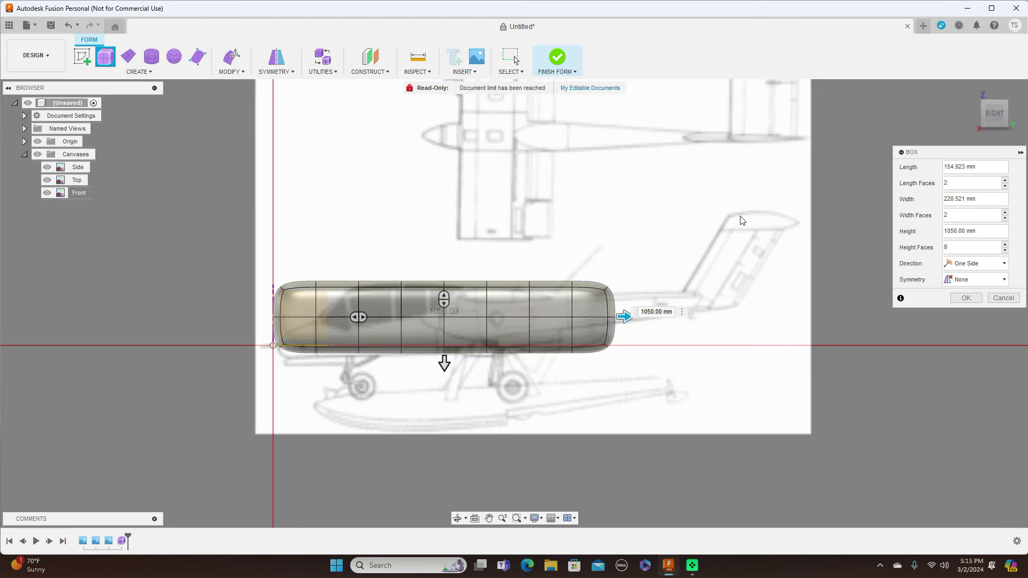
scroll(702, 316, up, 1)
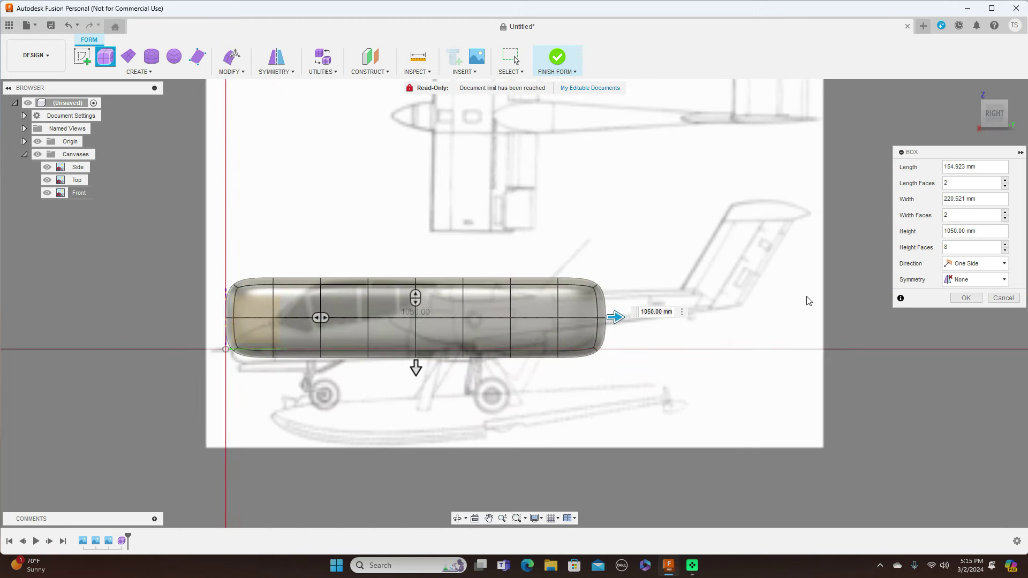
click(963, 298)
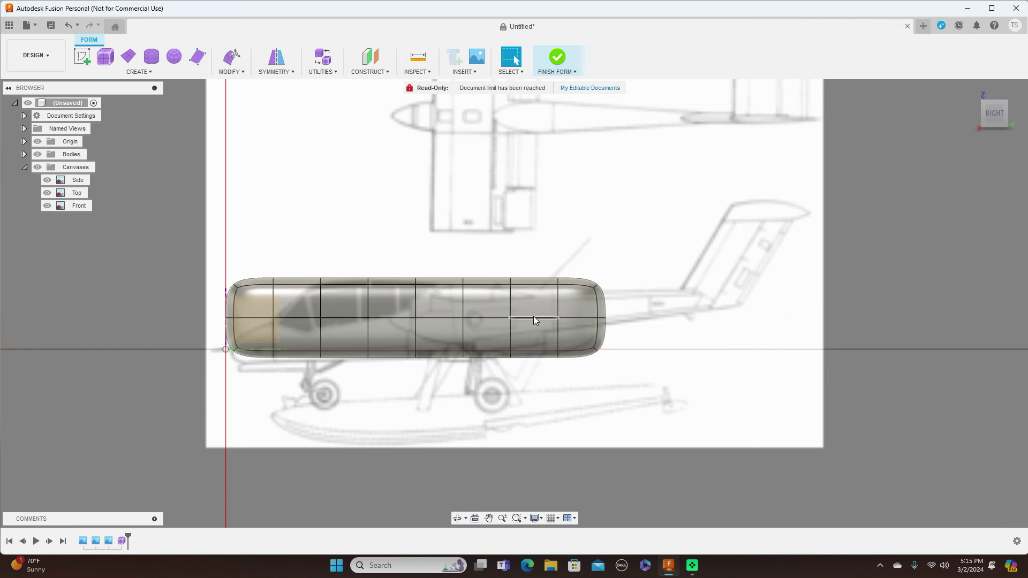
Lower Body1's opacity so the side blueprint shows through the box.
click(24, 154)
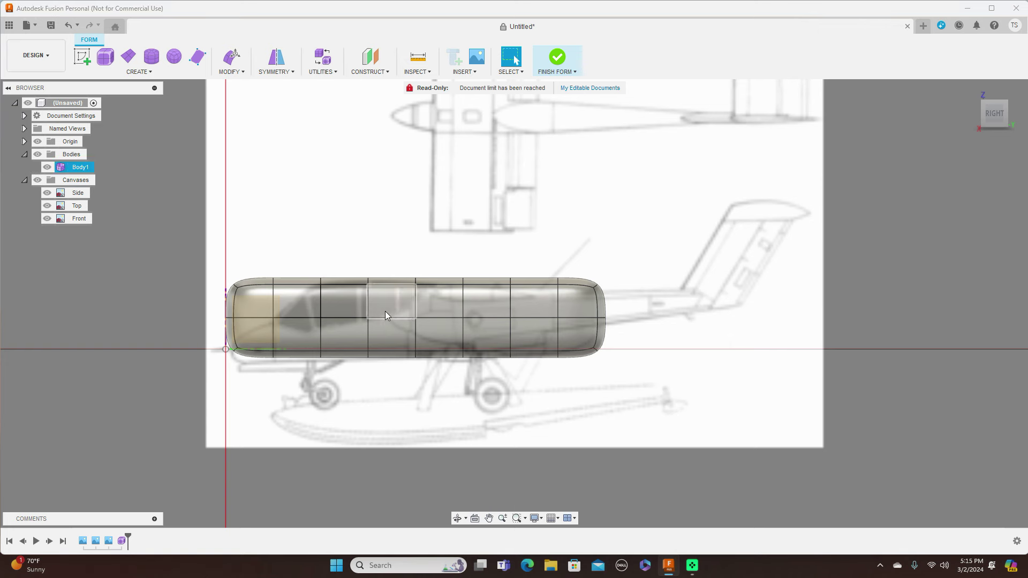
right_click(81, 167)
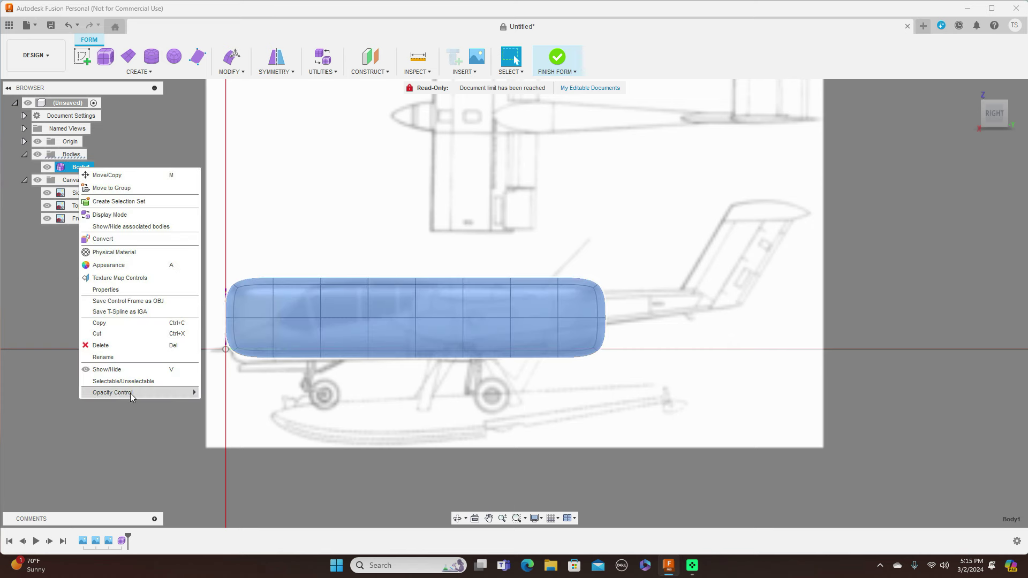
mouse_move(182, 394)
click(216, 446)
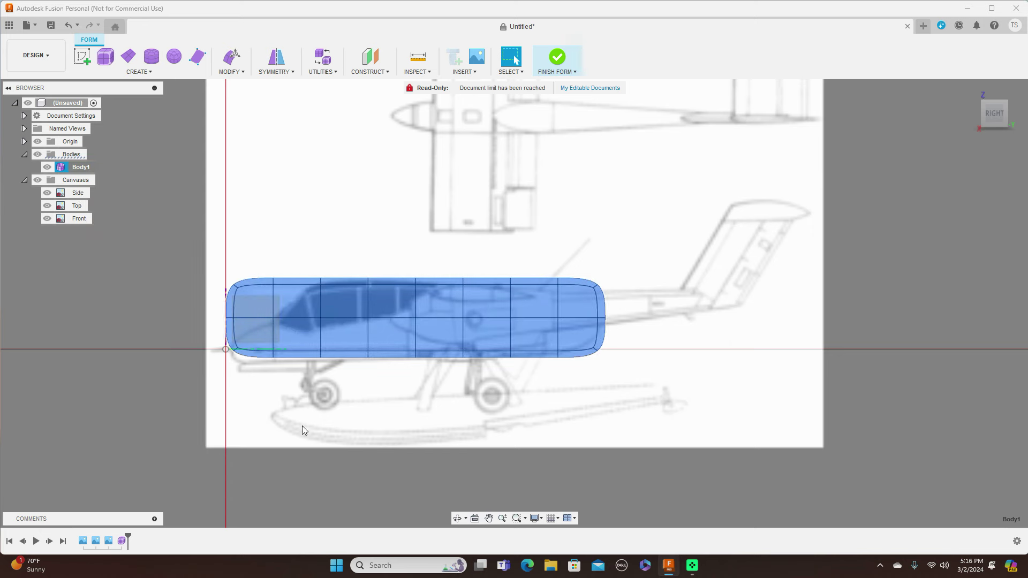
scroll(542, 378, up, 2)
scroll(542, 378, up, 1)
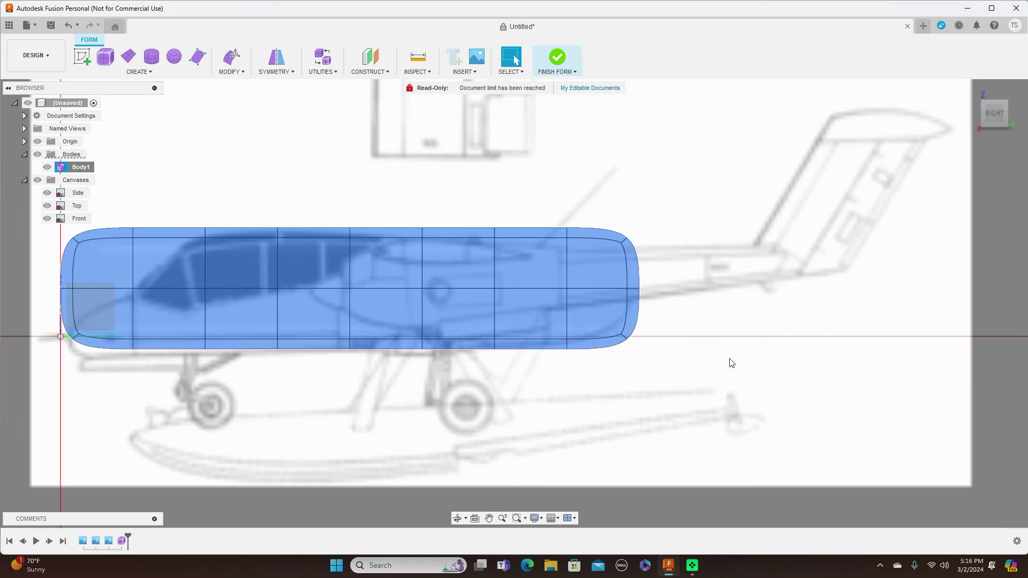
click(718, 375)
middle_drag(709, 380, 801, 356)
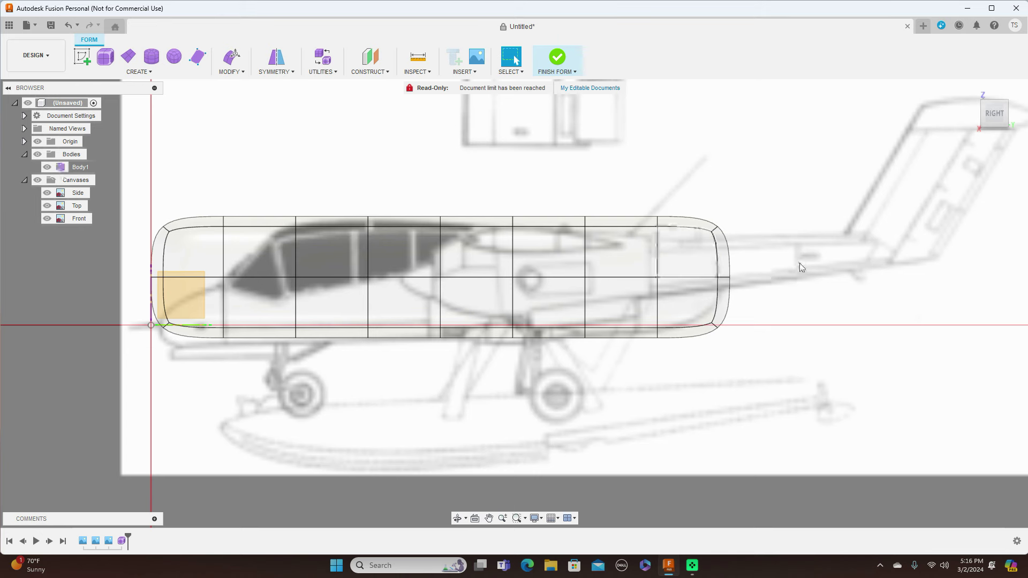
click(1013, 114)
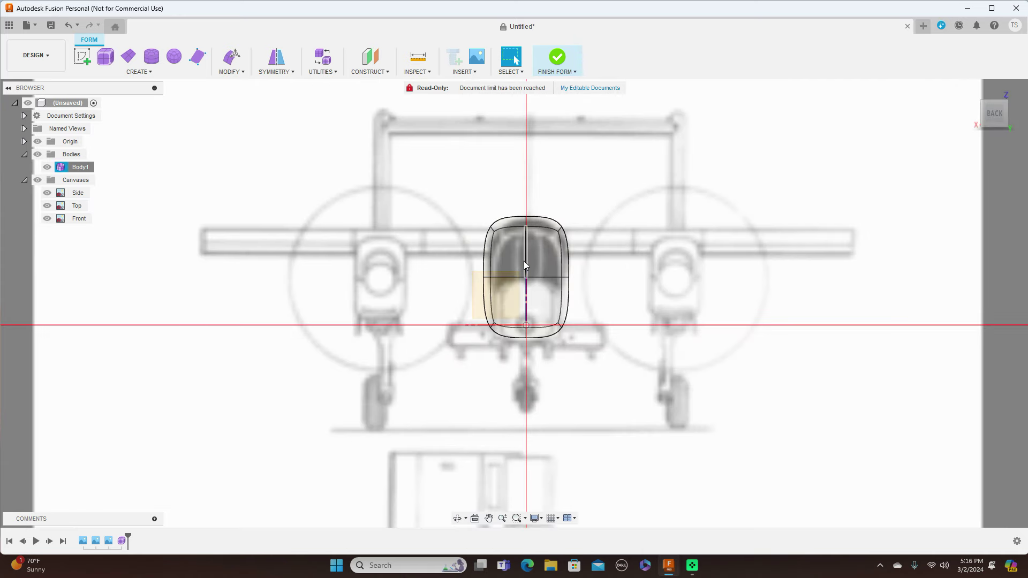
Delete the selected upper and lower-left faces of the body.
click(506, 258)
shift+click(542, 252)
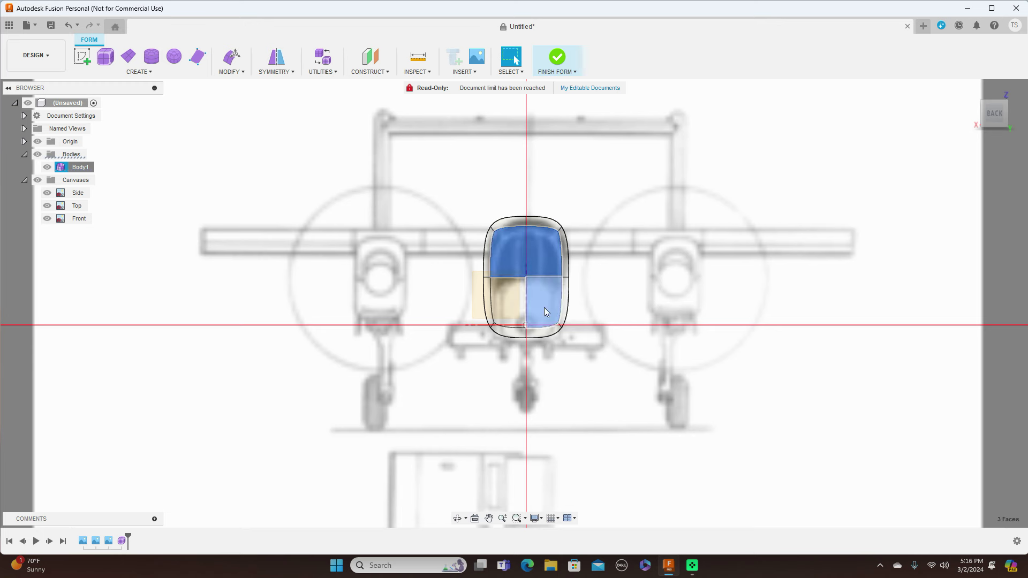
shift+click(512, 294)
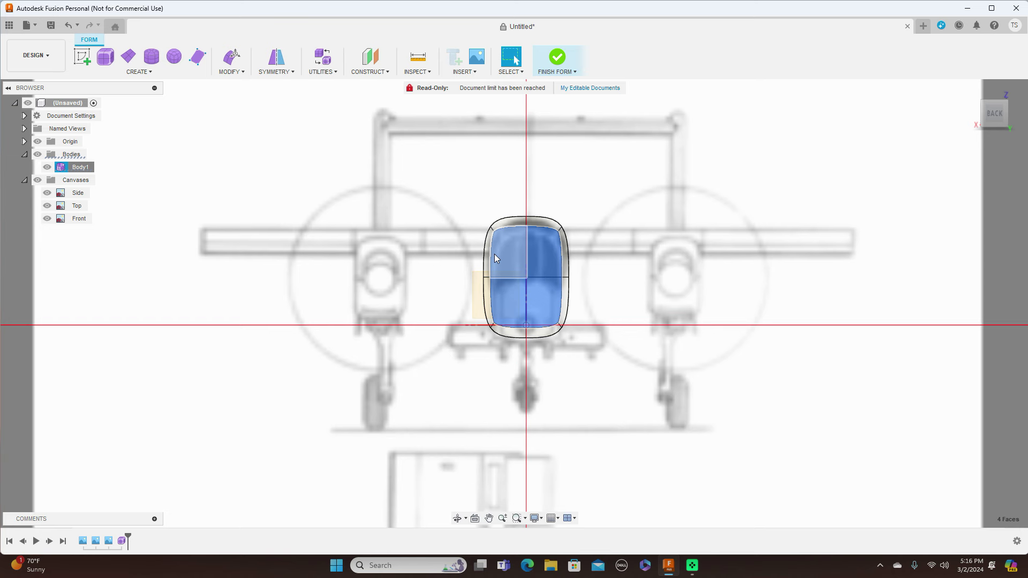
right_click(664, 258)
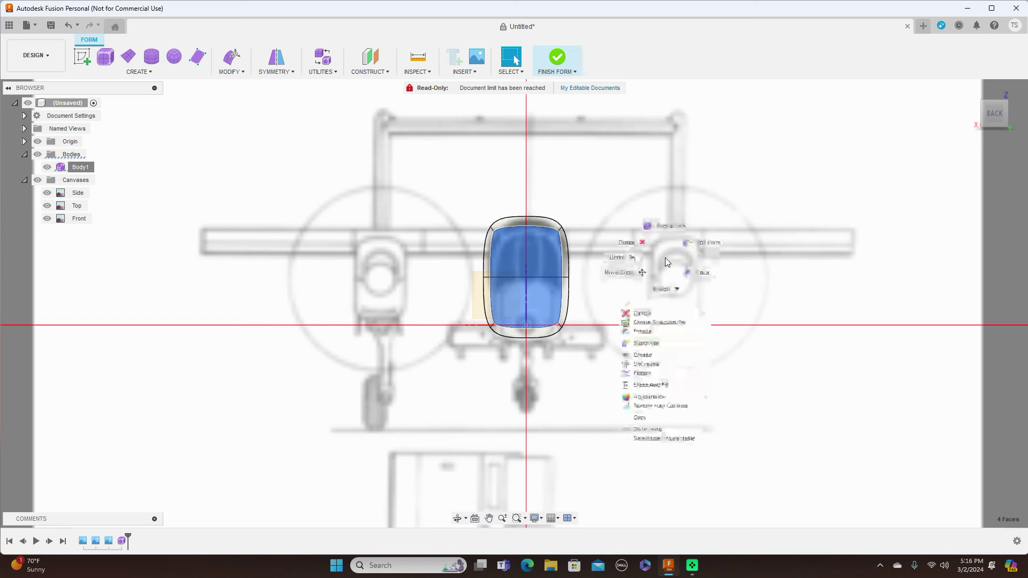
click(634, 243)
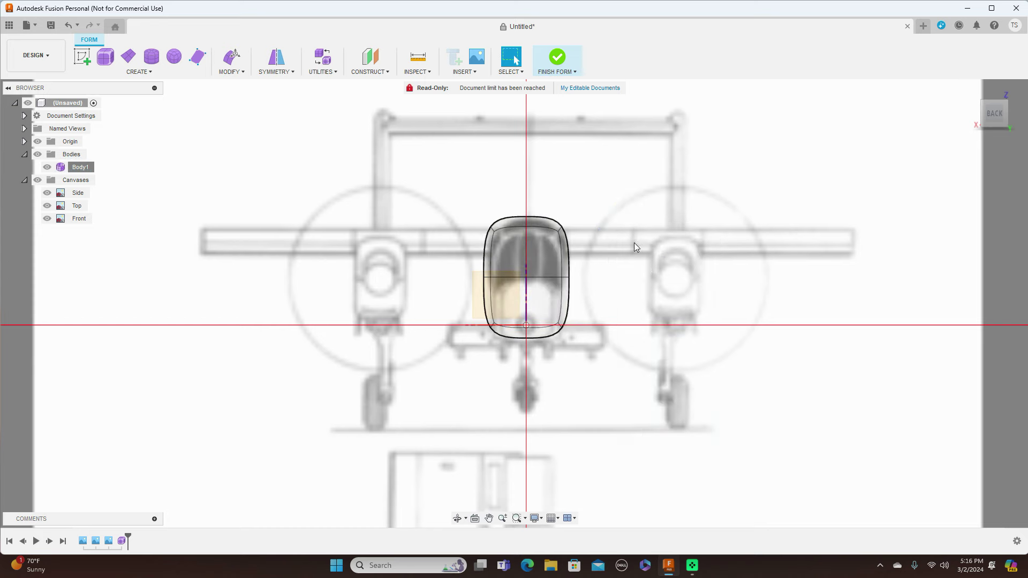
Delete the four front faces in front view, then return to the side view.
click(975, 112)
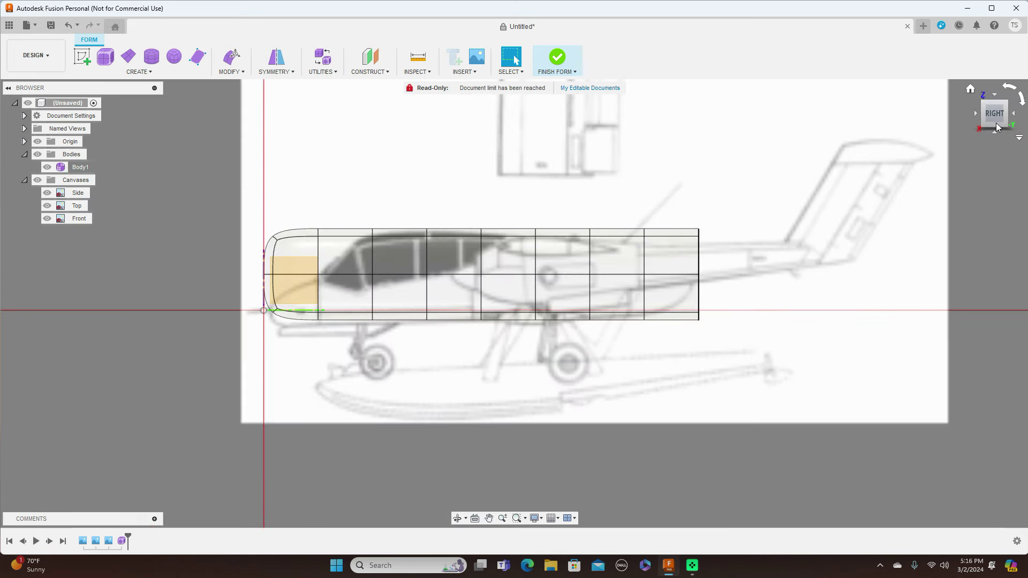
click(983, 116)
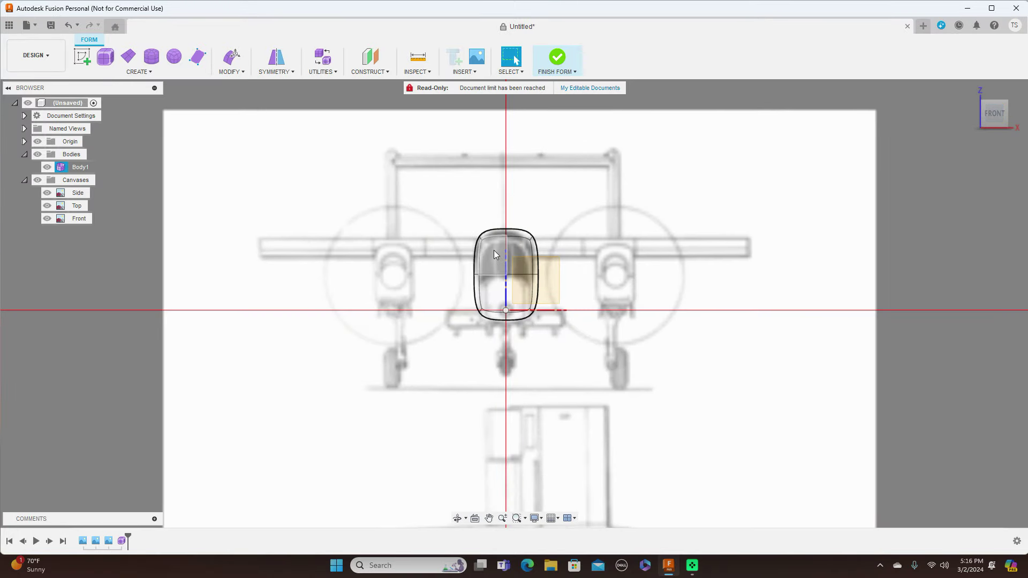
click(495, 252)
shift+click(522, 255)
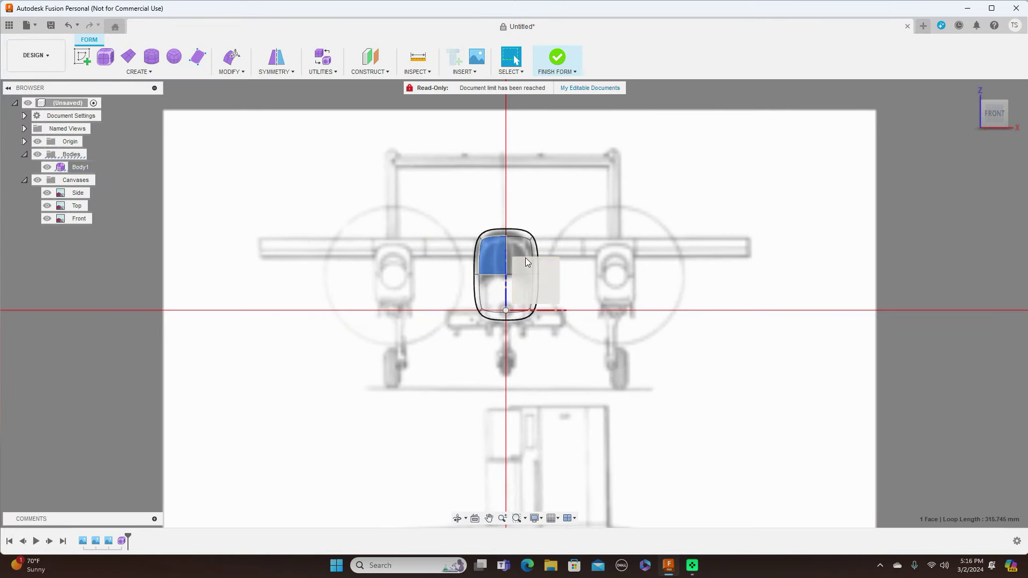
shift+click(496, 289)
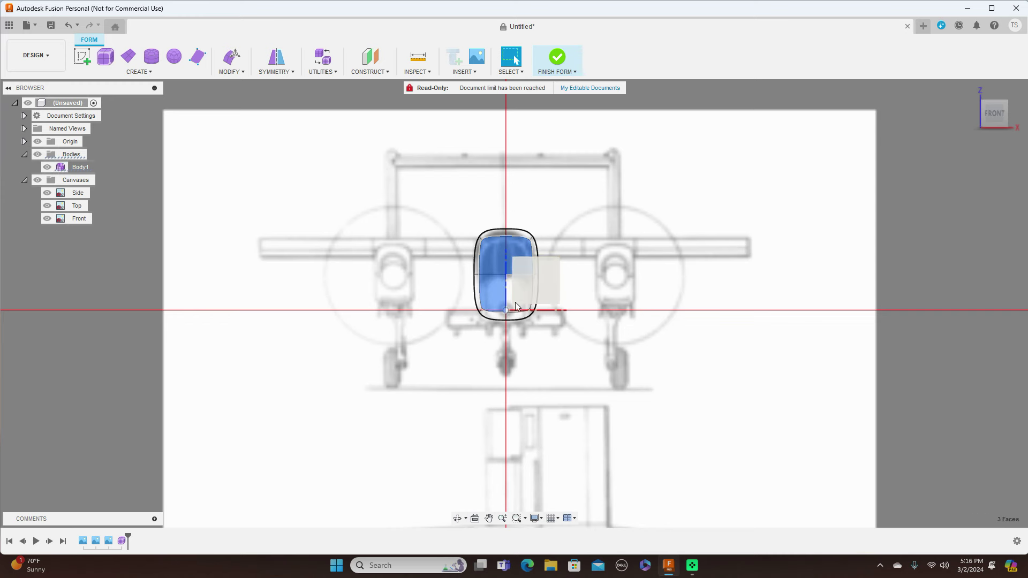
scroll(512, 311, up, 3)
scroll(512, 310, up, 4)
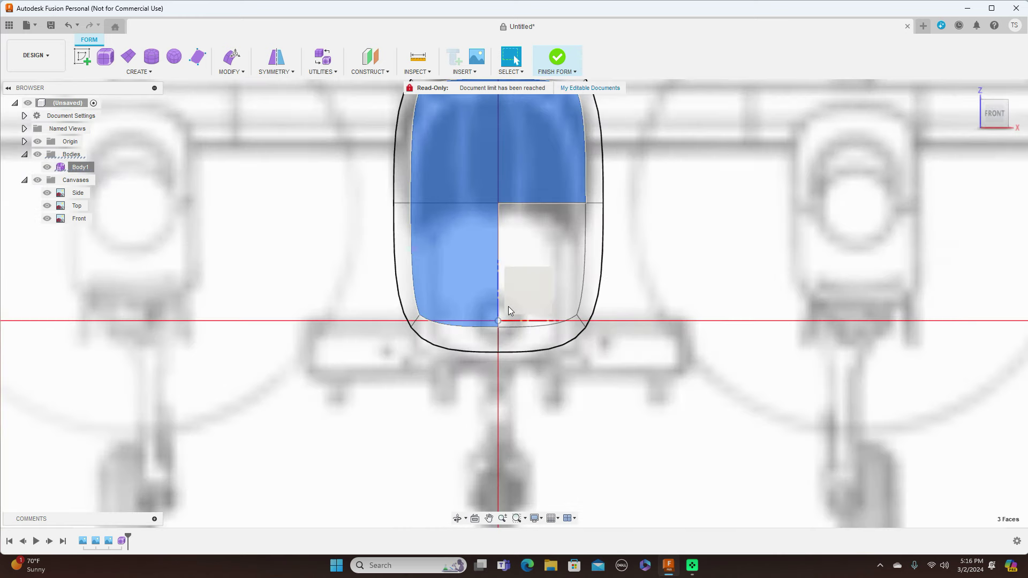
shift+click(532, 232)
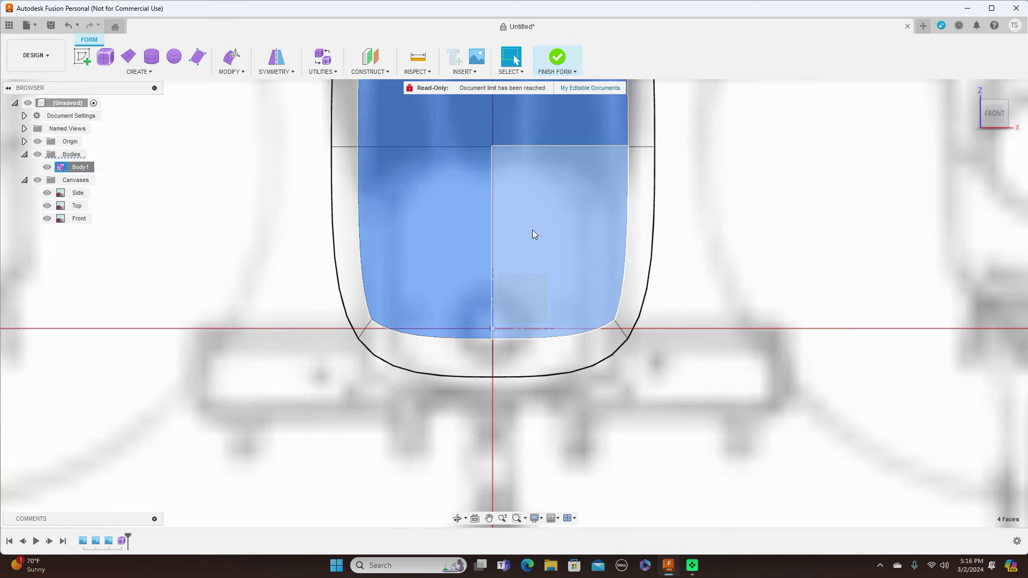
right_click(788, 217)
click(757, 197)
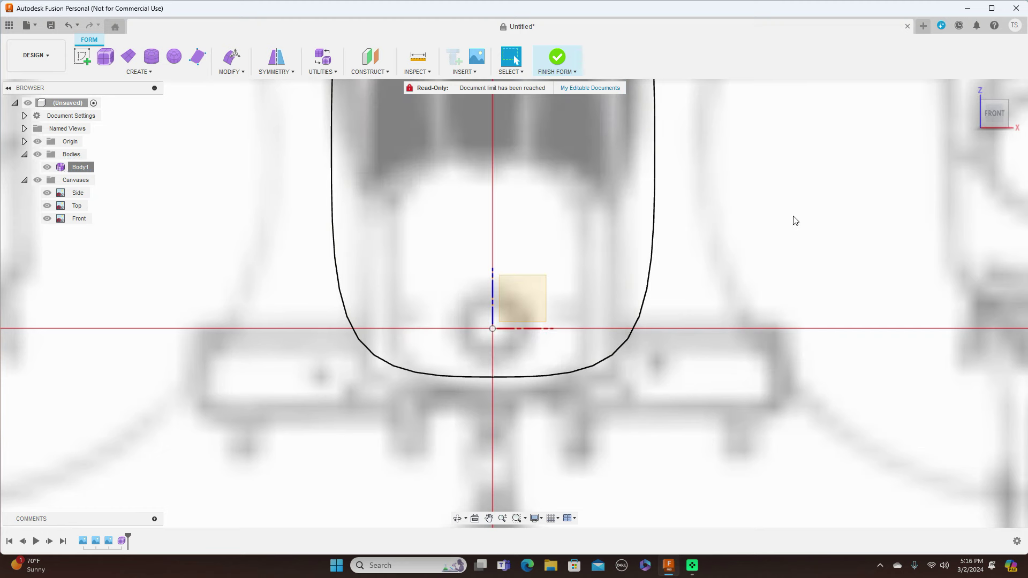
scroll(793, 220, down, 6)
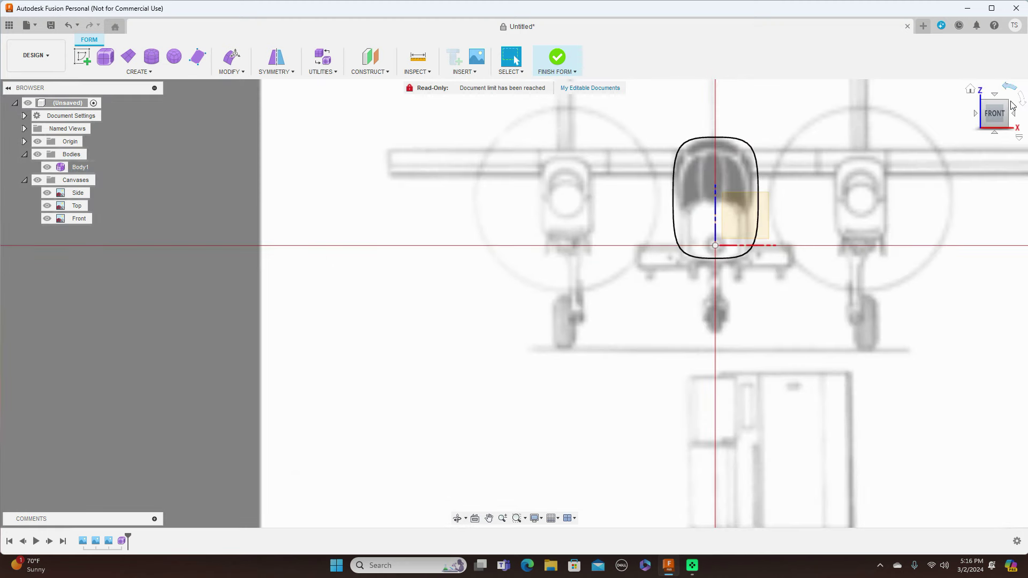
click(1015, 117)
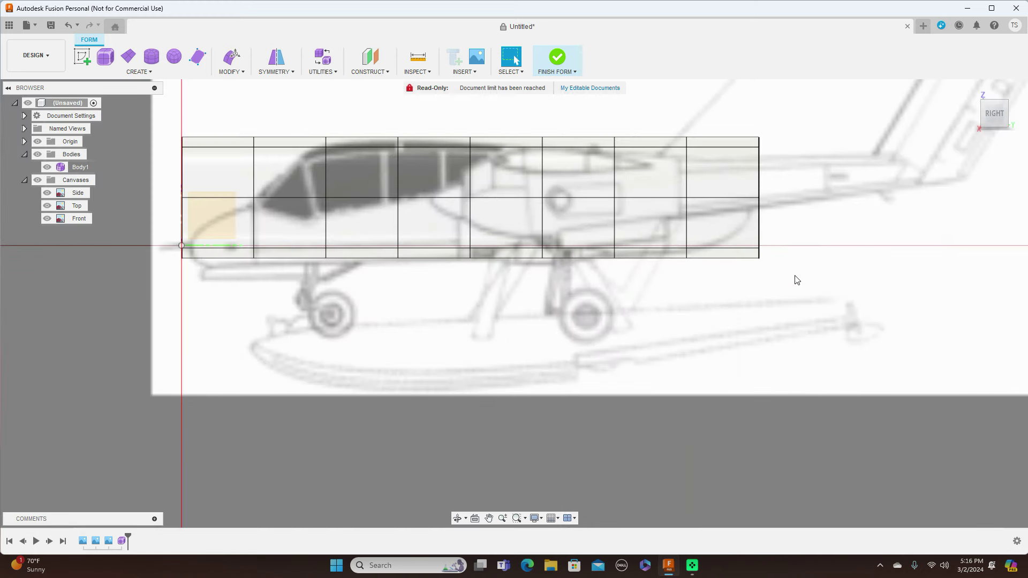
In Edit Form, pinch in the three rear edge rings, shrinking the tail end to about 0.417.
scroll(797, 282, down, 1)
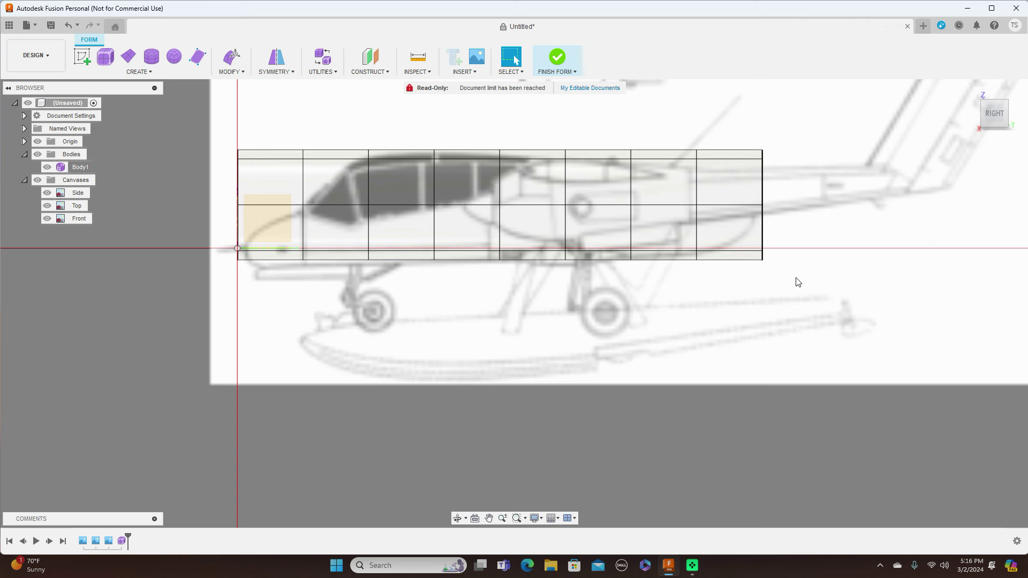
scroll(796, 282, down, 1)
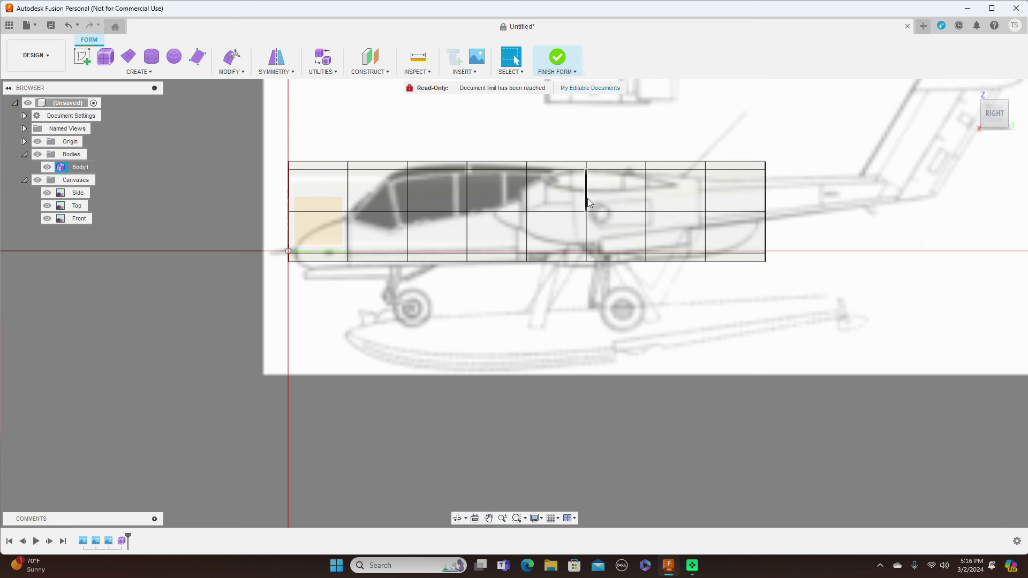
scroll(628, 216, up, 3)
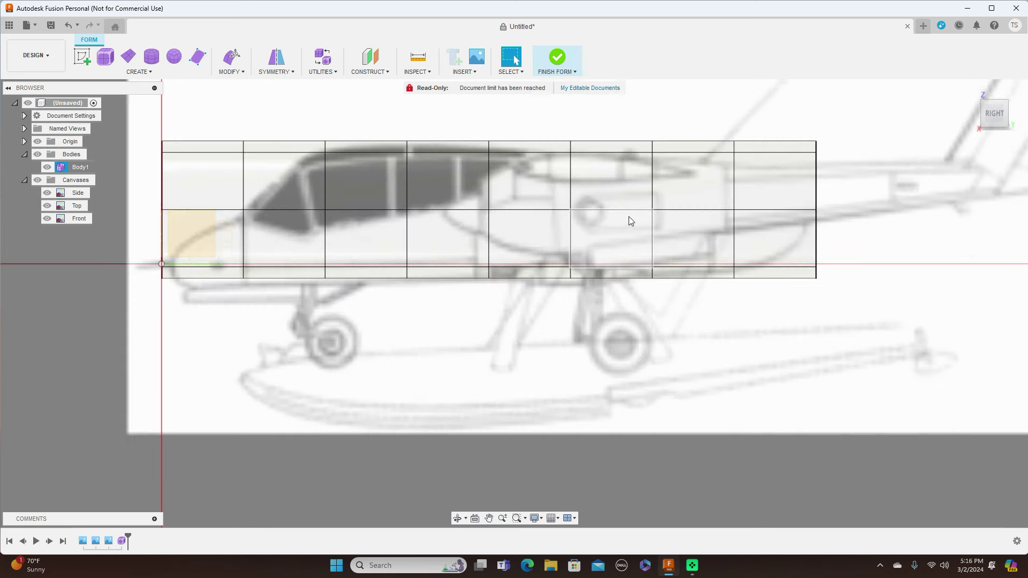
right_click(651, 188)
click(688, 167)
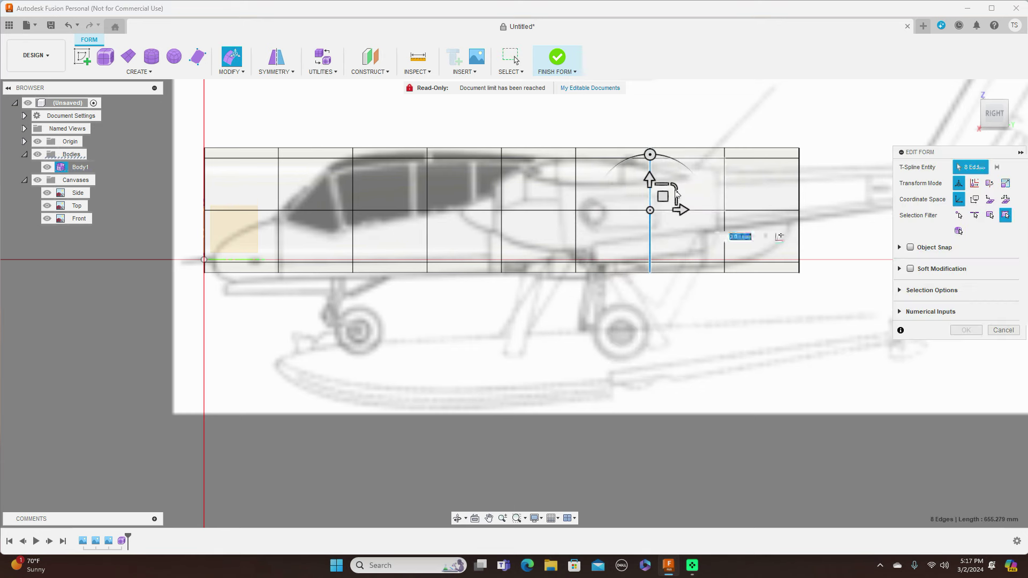
mouse_move(667, 196)
mouse_down()
mouse_move(659, 188)
mouse_move(672, 188)
mouse_move(663, 208)
mouse_up()
double_click(726, 212)
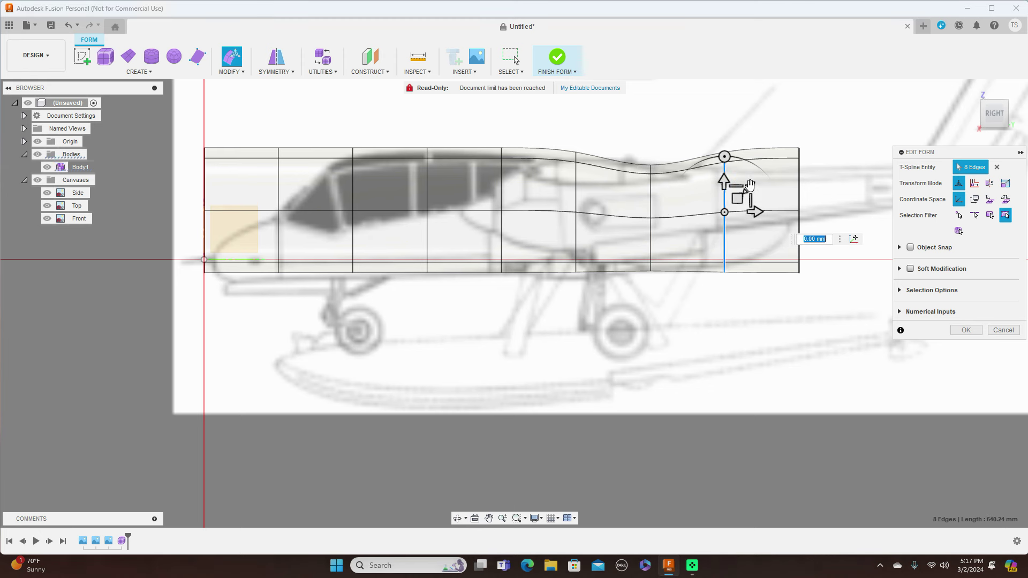
drag(746, 188, 741, 202)
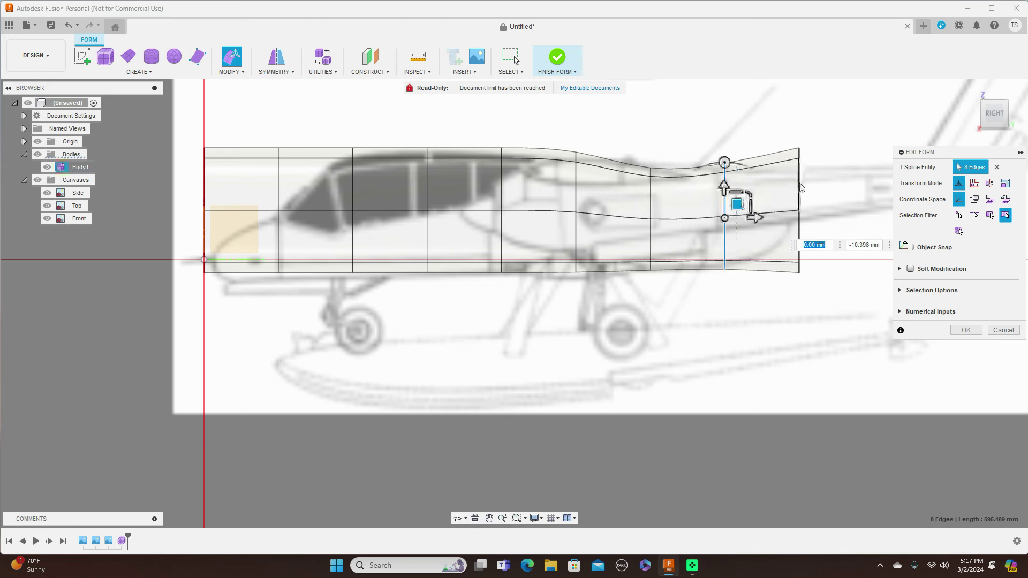
double_click(799, 187)
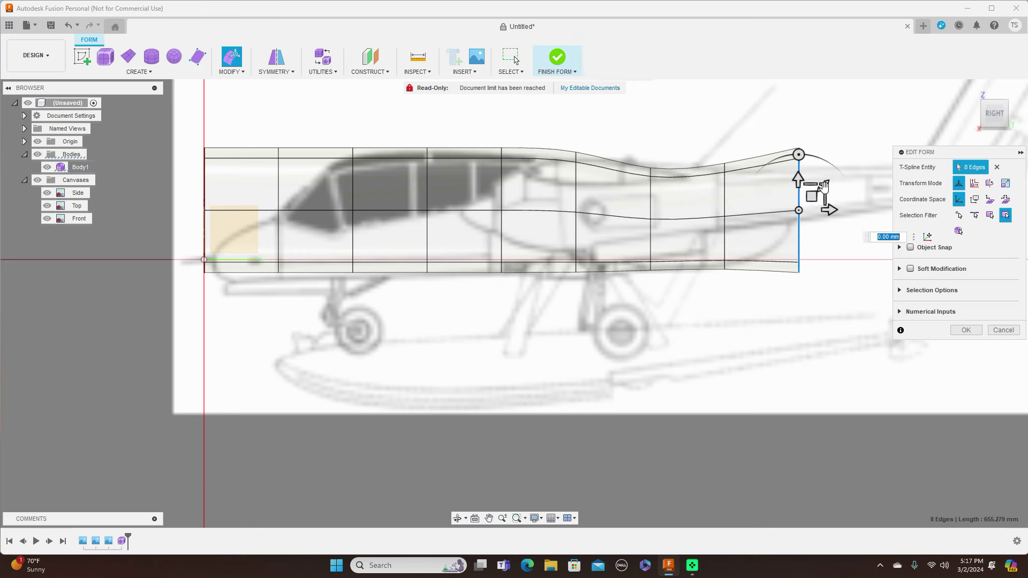
drag(823, 186, 803, 200)
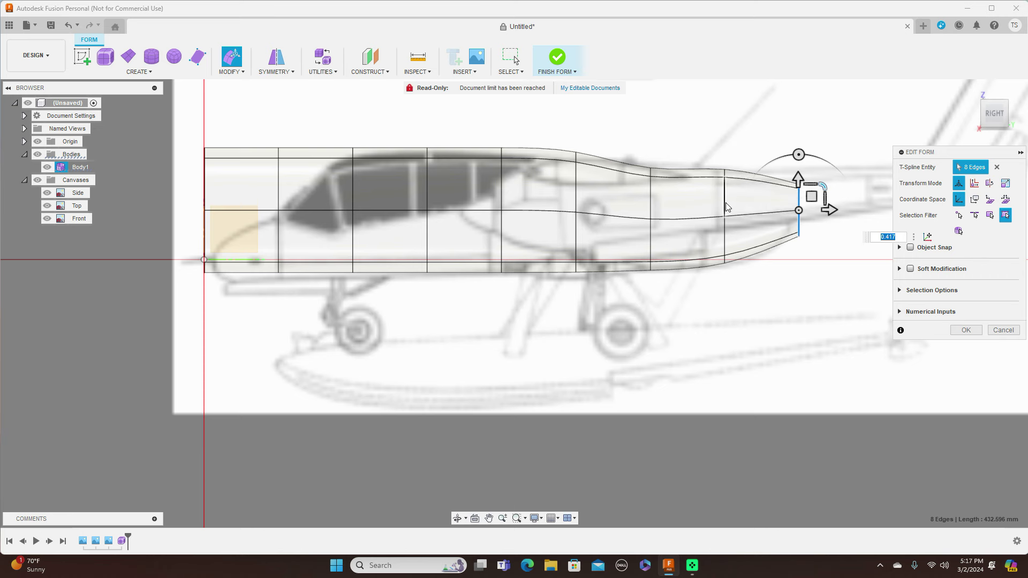
Slightly shrink the middle-station edge loop and the next loop toward the nose.
double_click(576, 178)
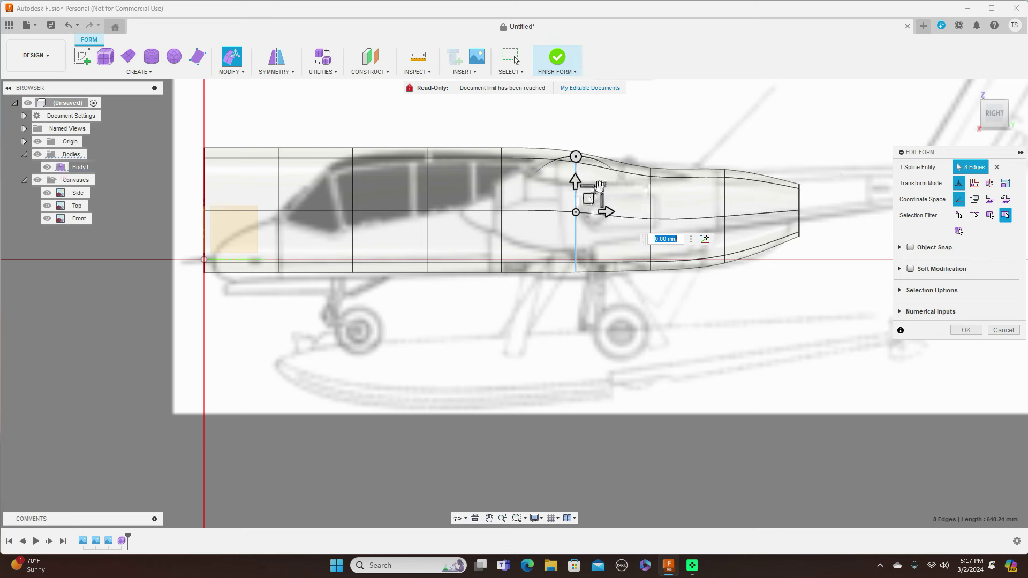
drag(600, 187, 588, 206)
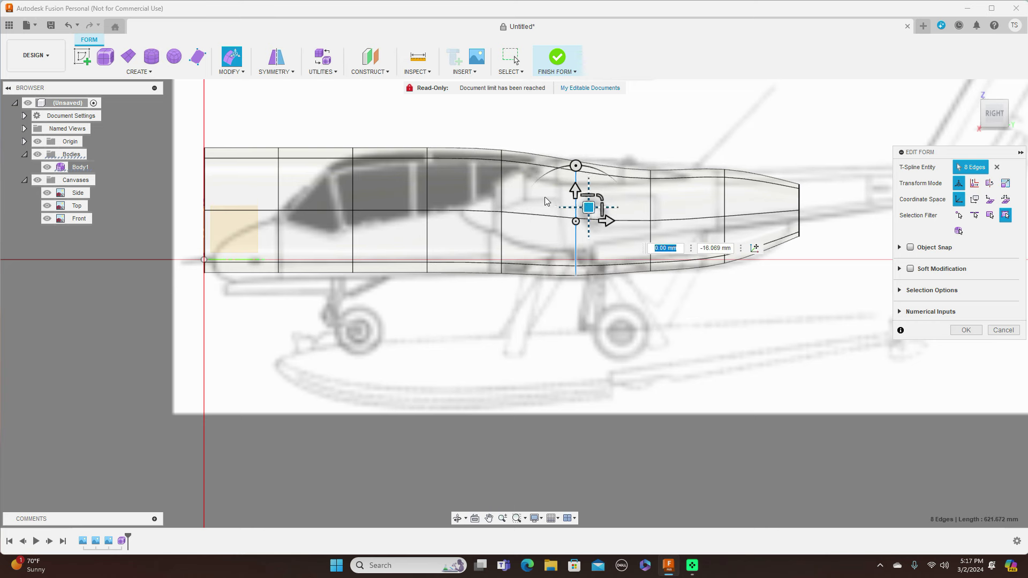
double_click(502, 197)
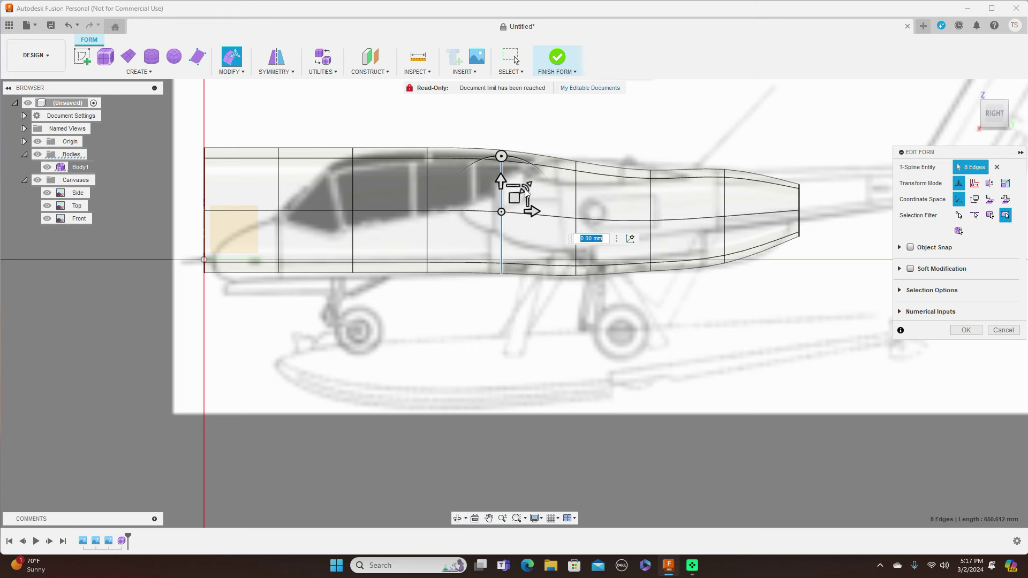
drag(525, 184, 522, 188)
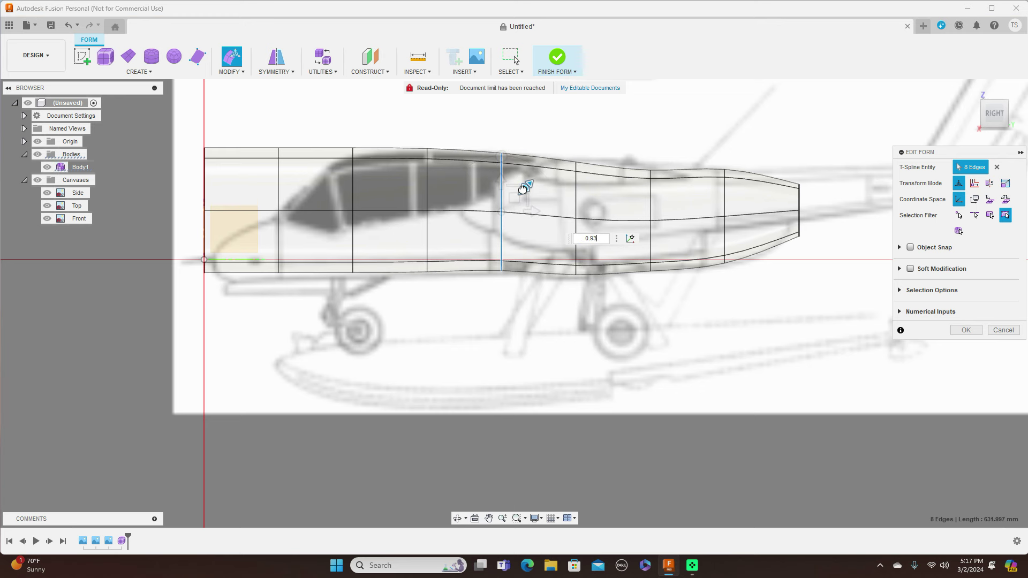
Move and shrink the forward loops, from behind the cockpit to the nose, to fit the outline.
double_click(427, 182)
drag(440, 197, 439, 200)
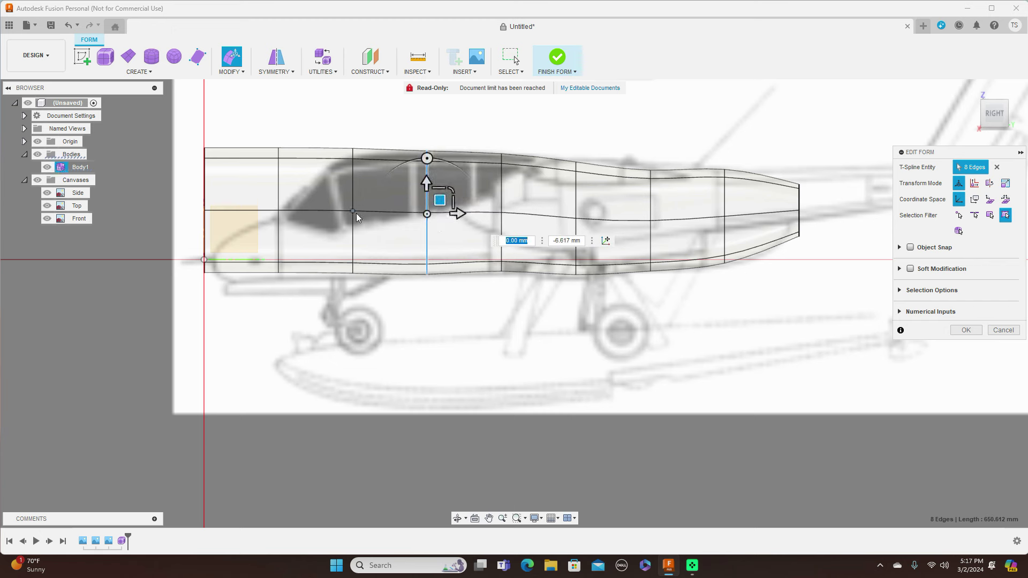
double_click(352, 191)
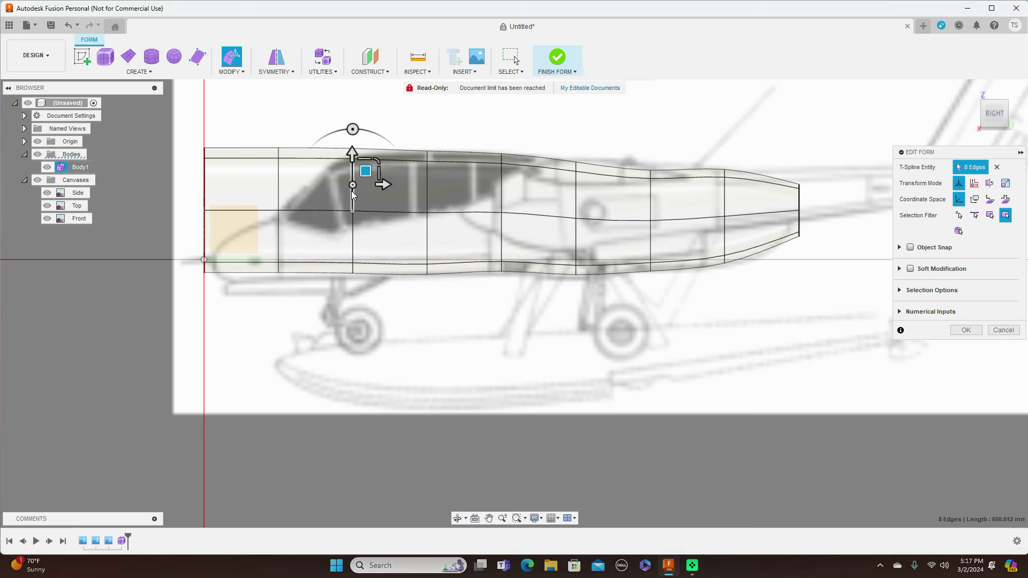
drag(376, 186, 366, 207)
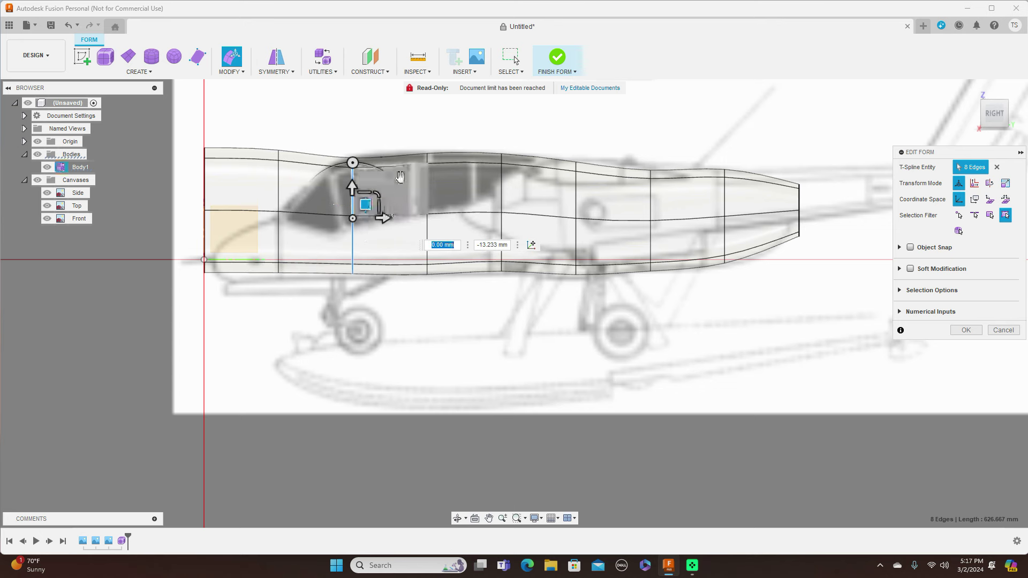
double_click(278, 188)
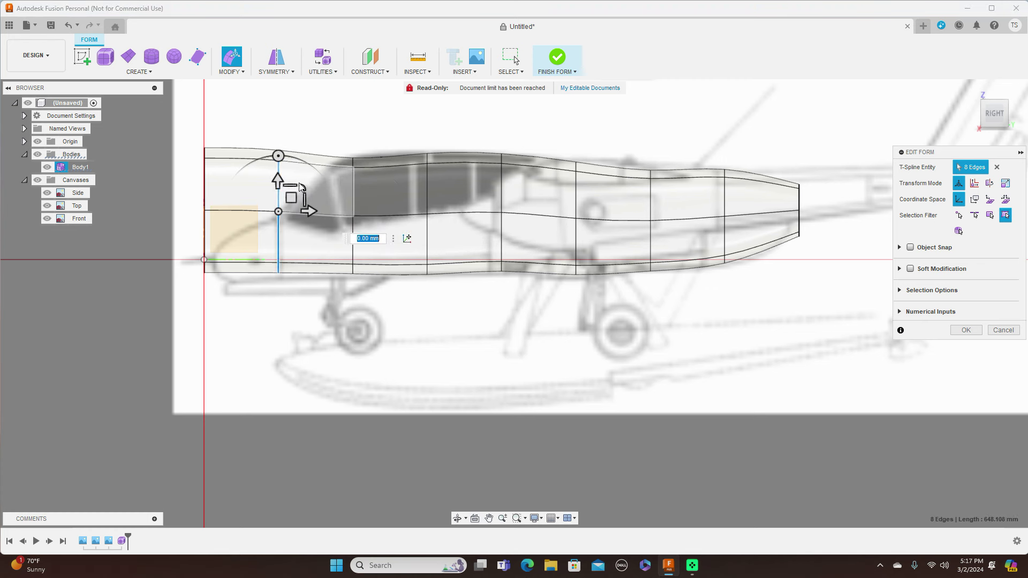
drag(290, 198, 292, 227)
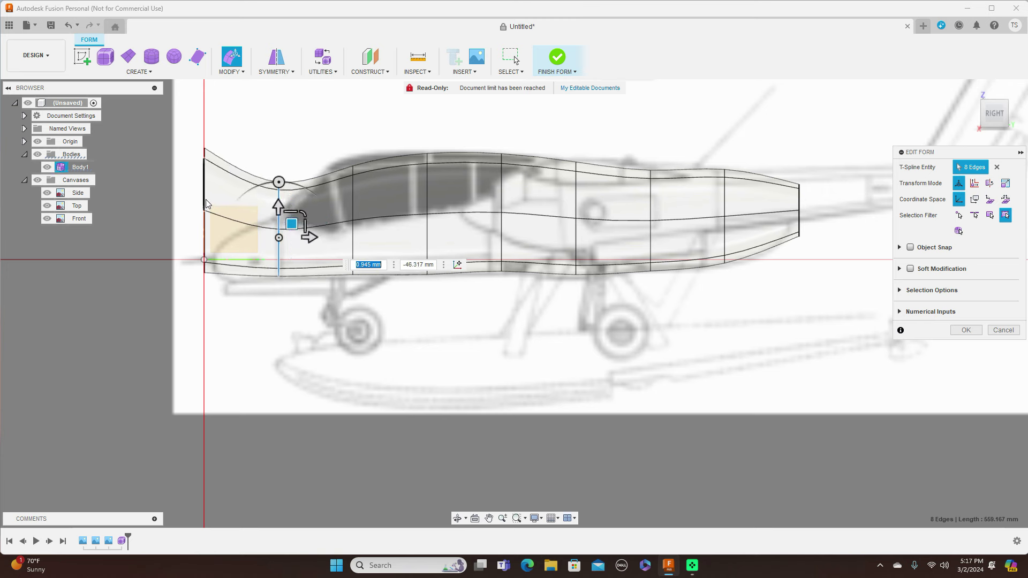
double_click(205, 202)
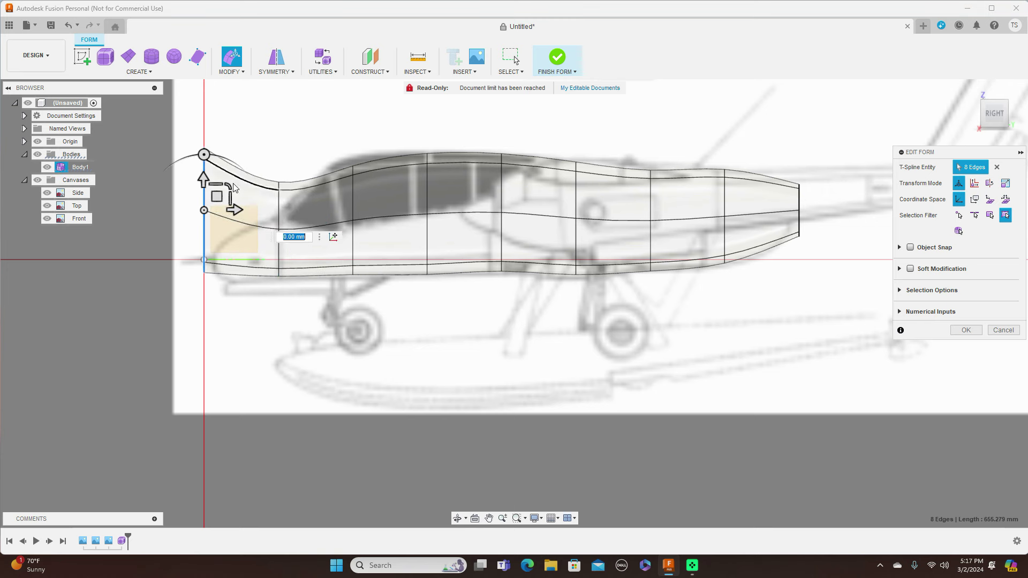
drag(227, 186, 218, 233)
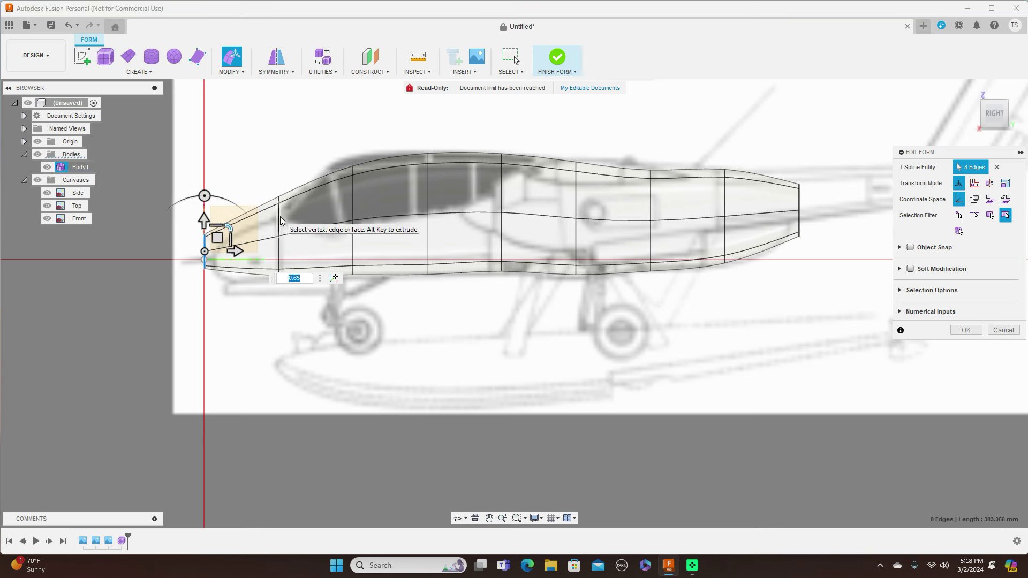
Narrow the loop behind the nose, raise the canopy and rear loops, scaling one to 1.035.
double_click(279, 217)
drag(303, 210, 289, 239)
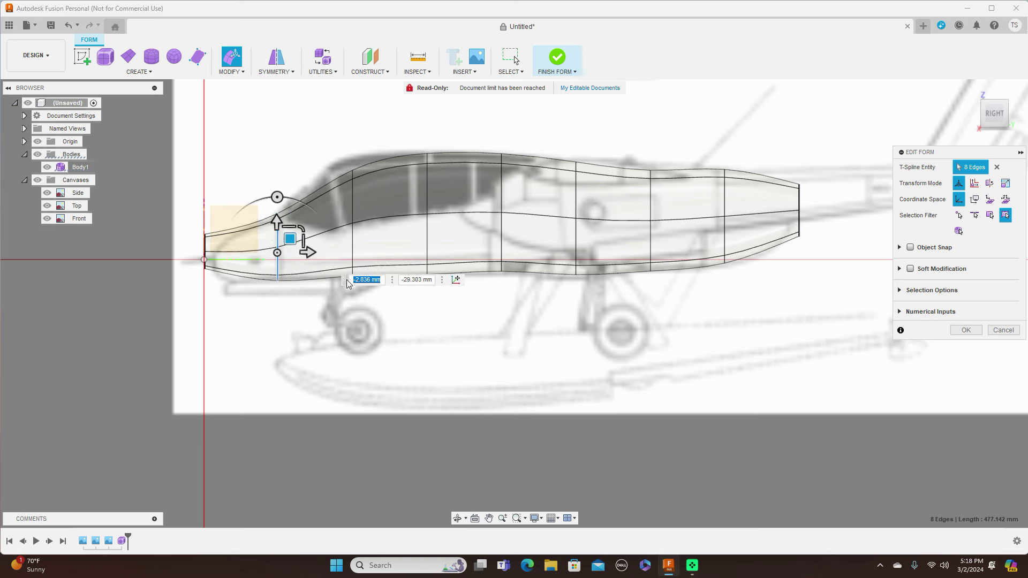
double_click(354, 201)
drag(376, 198, 377, 198)
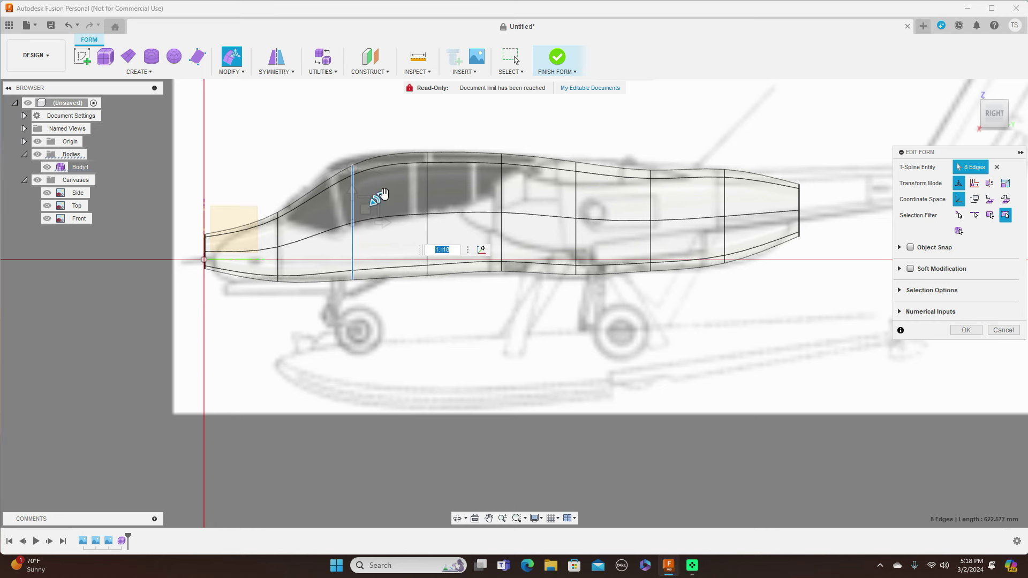
double_click(577, 210)
drag(589, 204, 589, 199)
double_click(651, 192)
mouse_move(673, 195)
mouse_down()
mouse_move(660, 200)
mouse_move(672, 190)
mouse_up()
text(1.035)
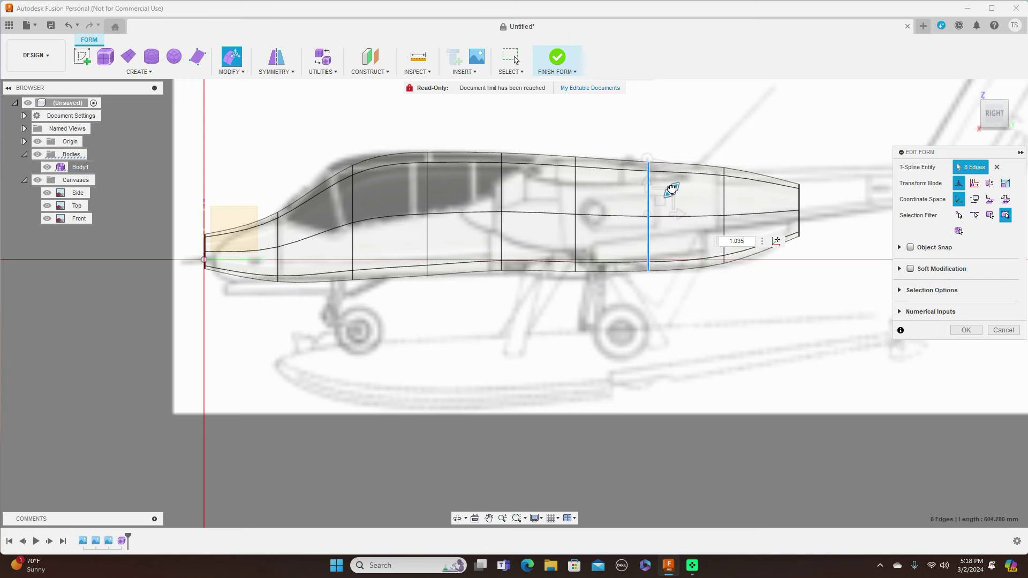
key(Return)
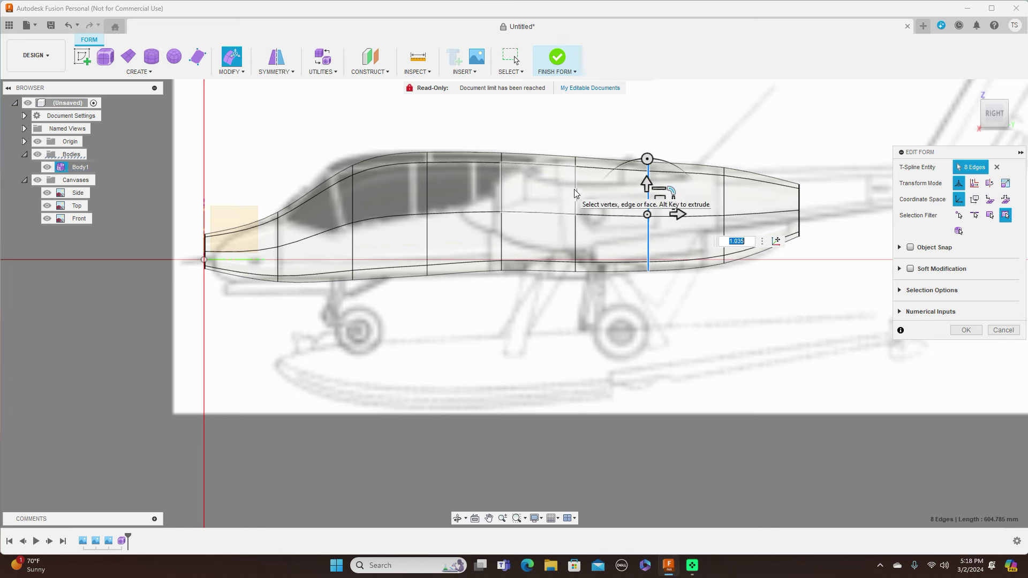
Adjust the rear edge loops to the side canvas, scaling one ring to 0.972 with -3.781 mm offset.
double_click(501, 200)
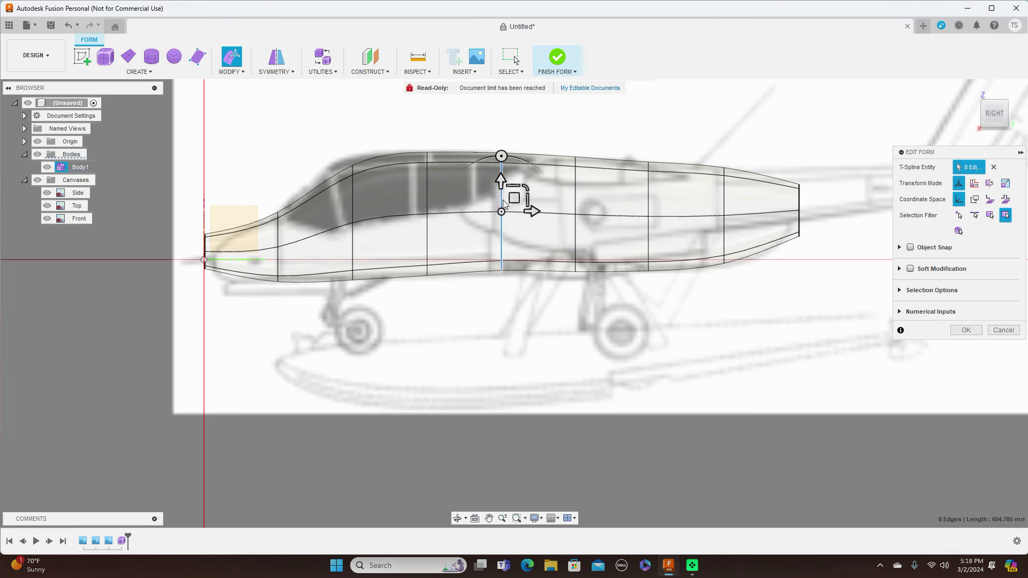
drag(513, 198, 513, 201)
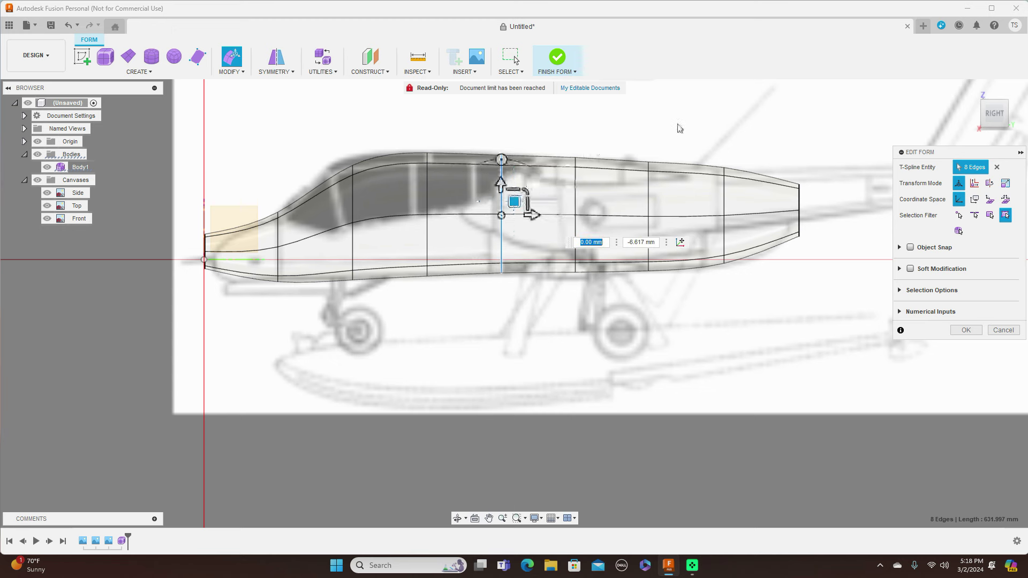
double_click(725, 202)
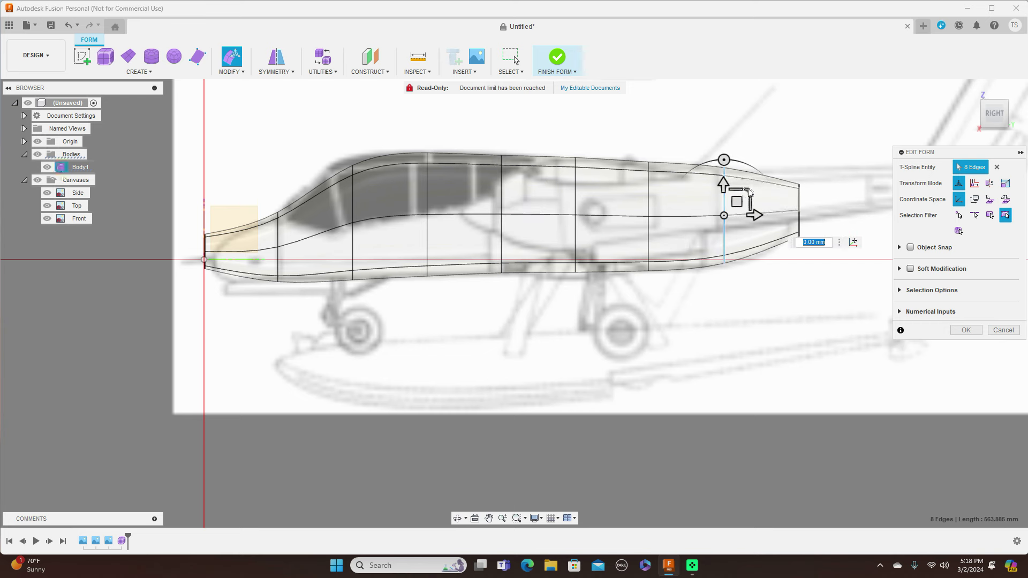
drag(748, 192, 748, 190)
click(747, 190)
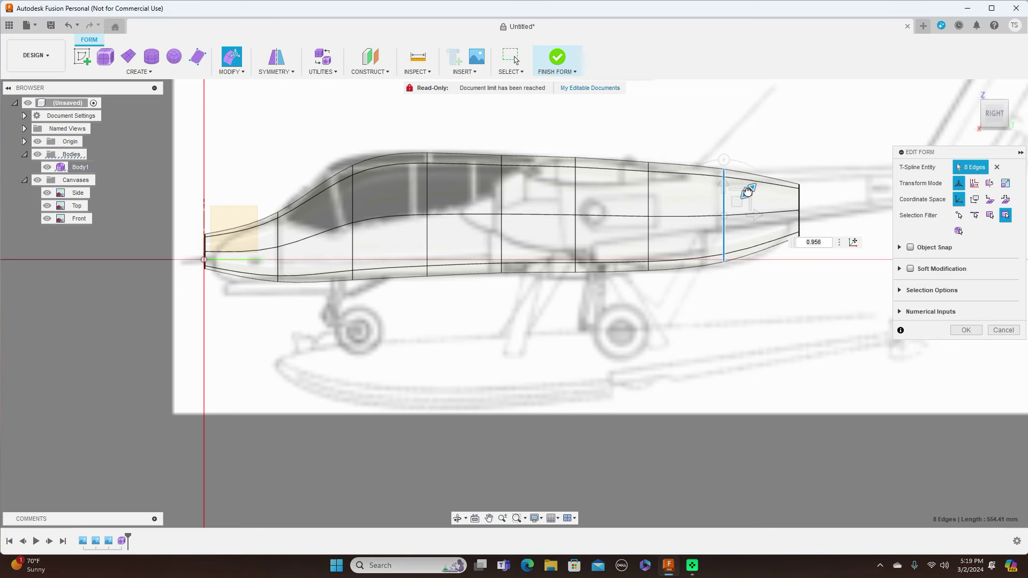
drag(738, 200, 738, 206)
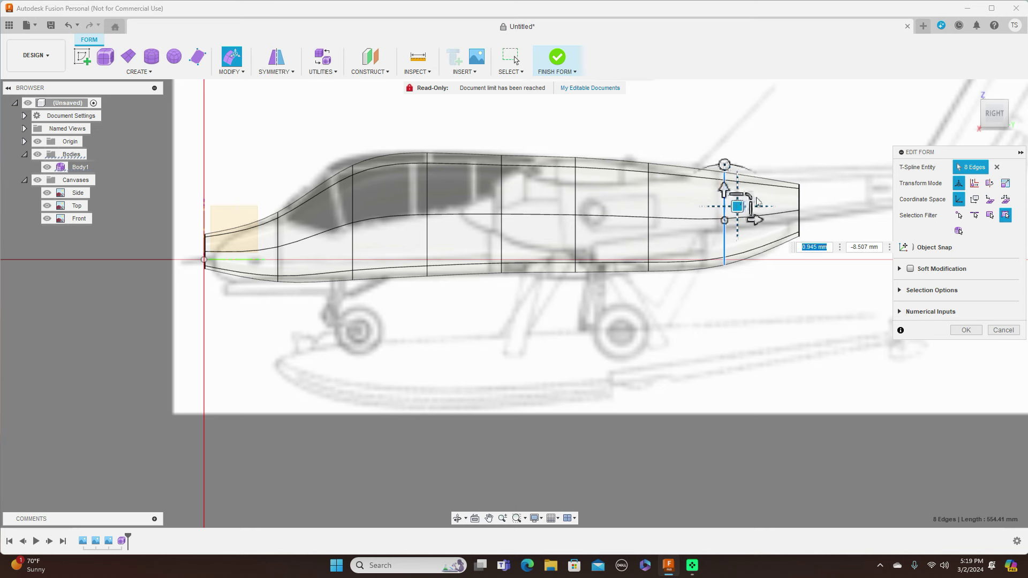
double_click(799, 200)
drag(809, 187, 796, 195)
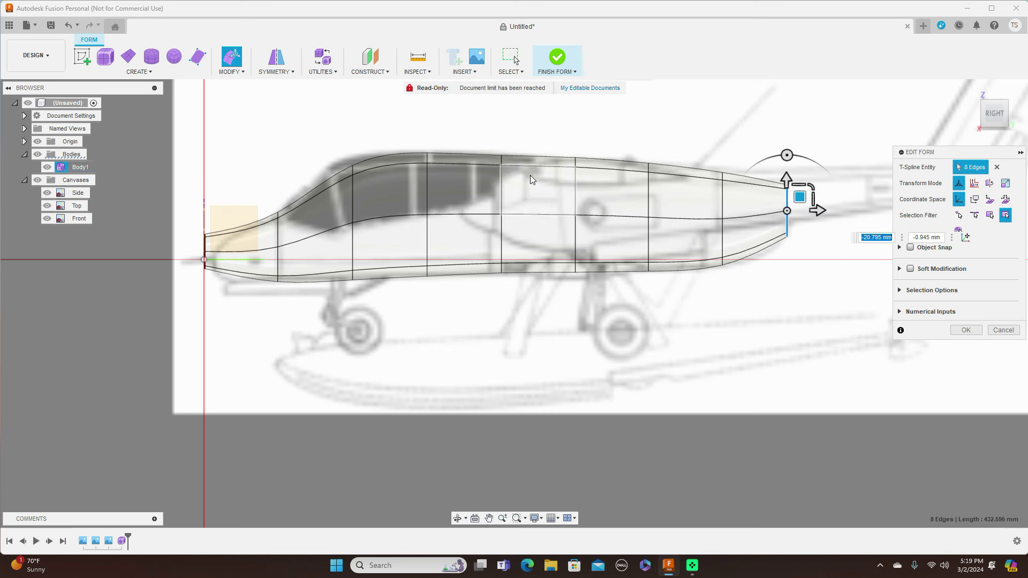
double_click(575, 179)
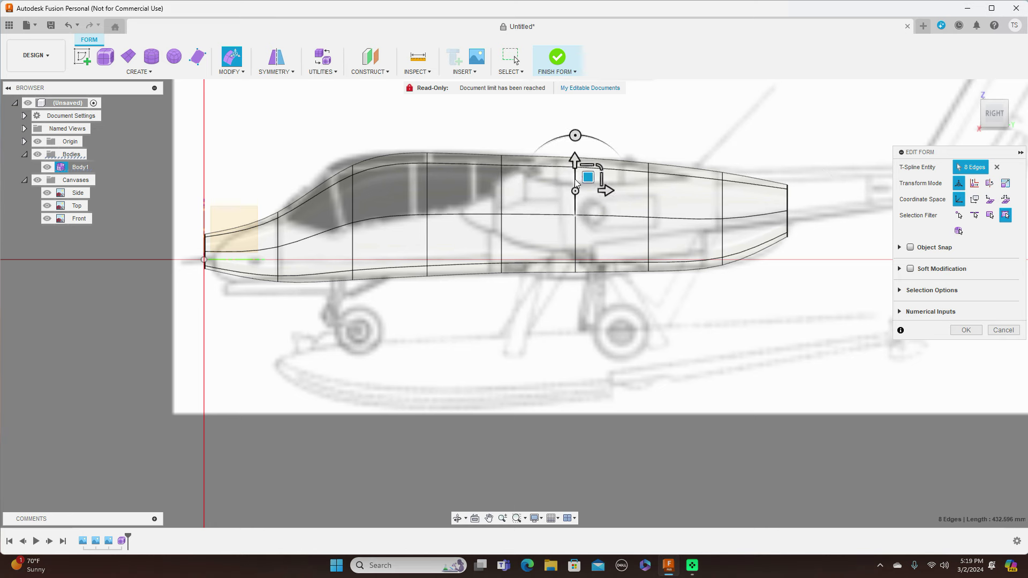
drag(600, 192, 586, 203)
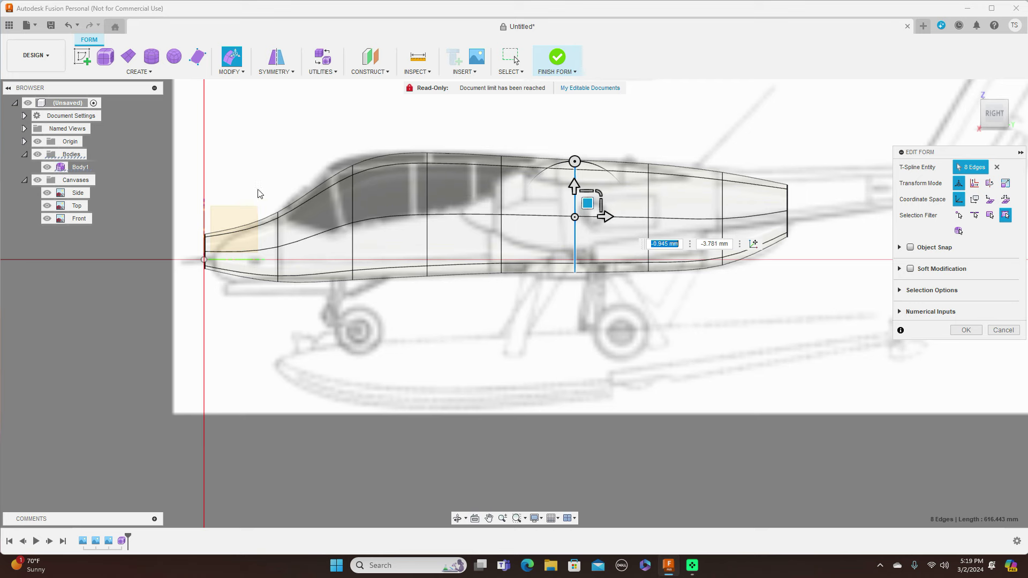
Move the nose edge loop so it fits the side blueprint.
scroll(245, 207, up, 2)
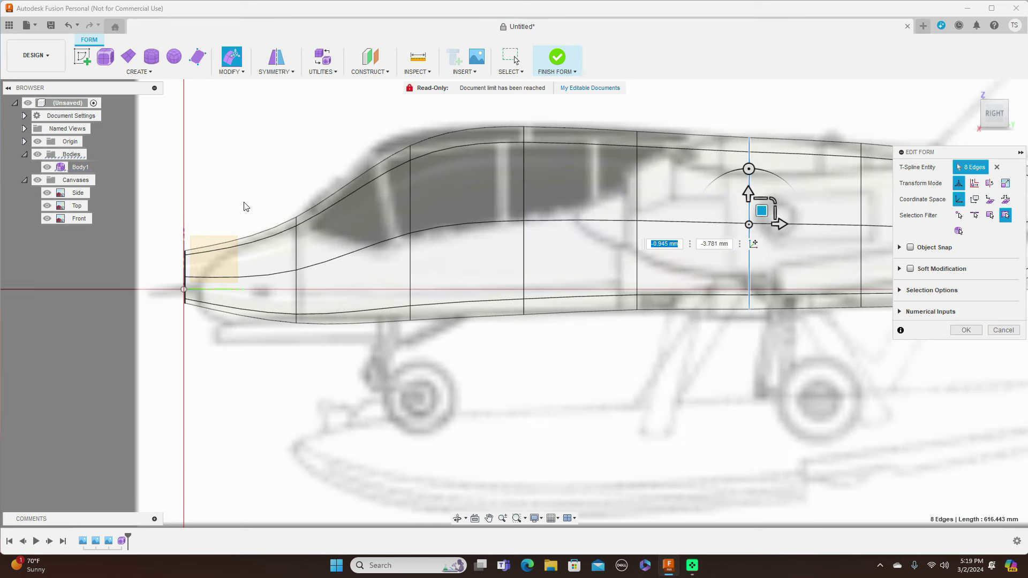
double_click(186, 270)
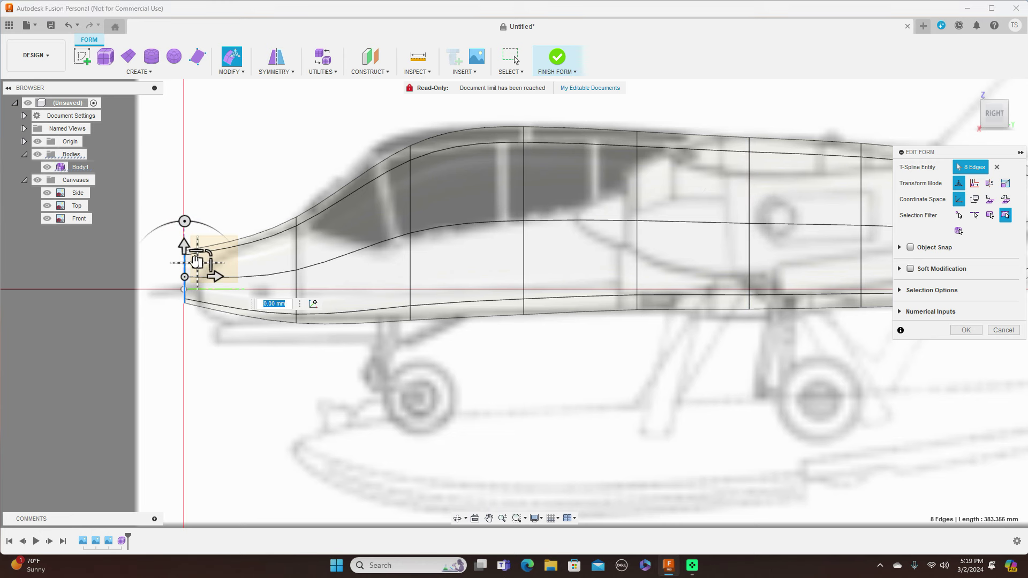
drag(196, 262, 196, 274)
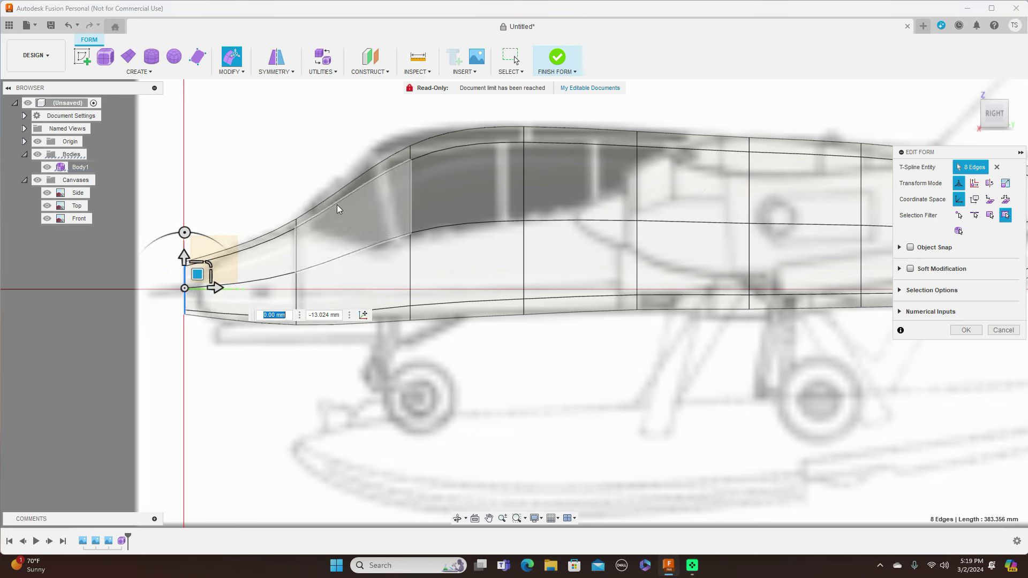
Enlarge the canopy edge ring to 1.025 and switch the body to box display.
double_click(410, 203)
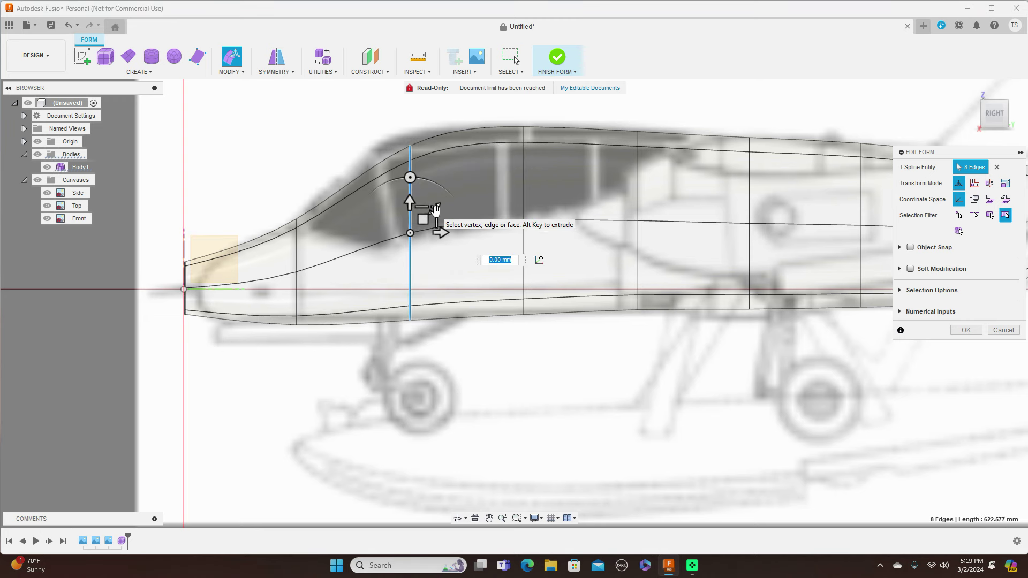
drag(434, 209, 419, 213)
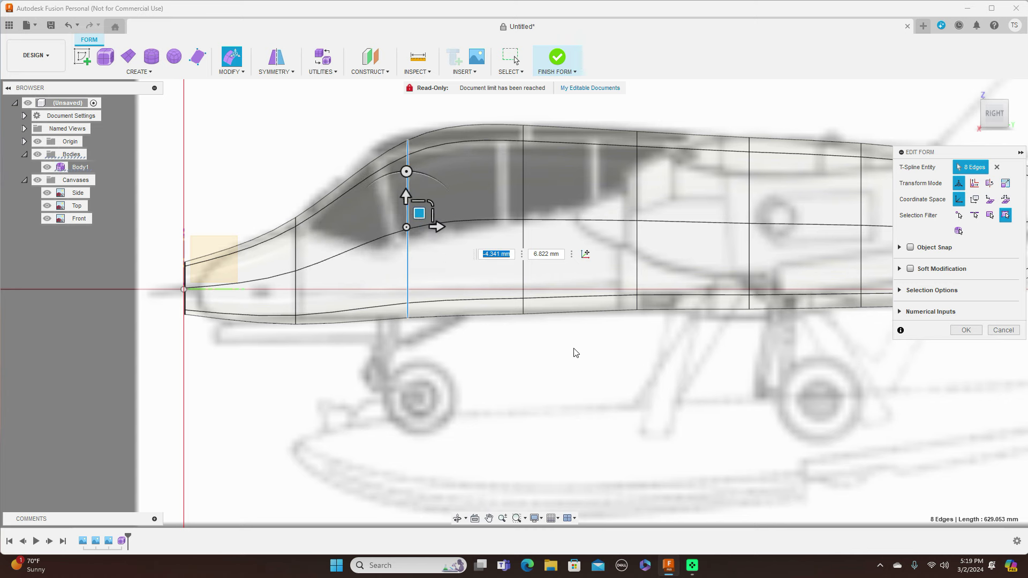
scroll(644, 380, down, 4)
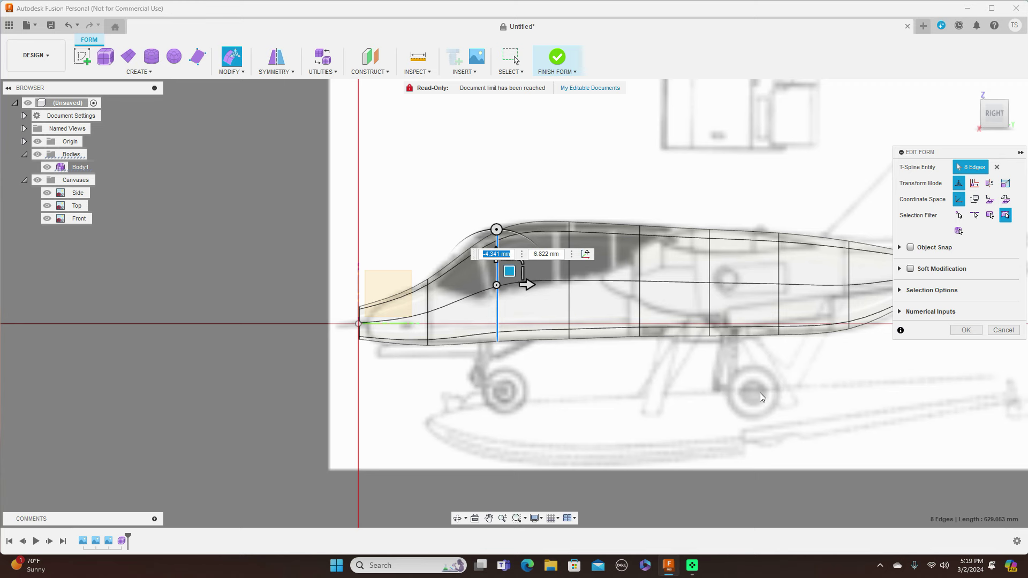
scroll(625, 394, up, 2)
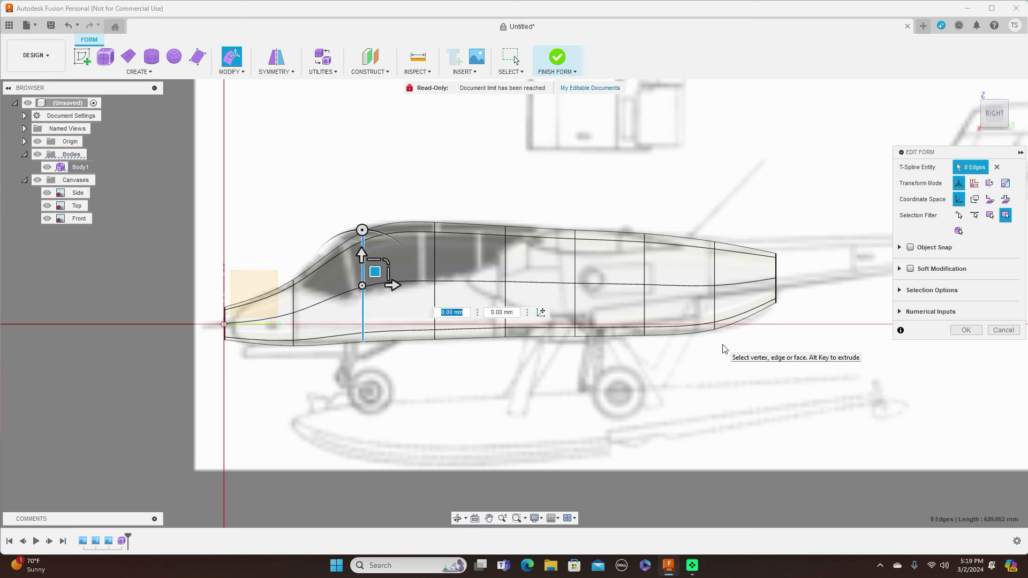
key(alt+1)
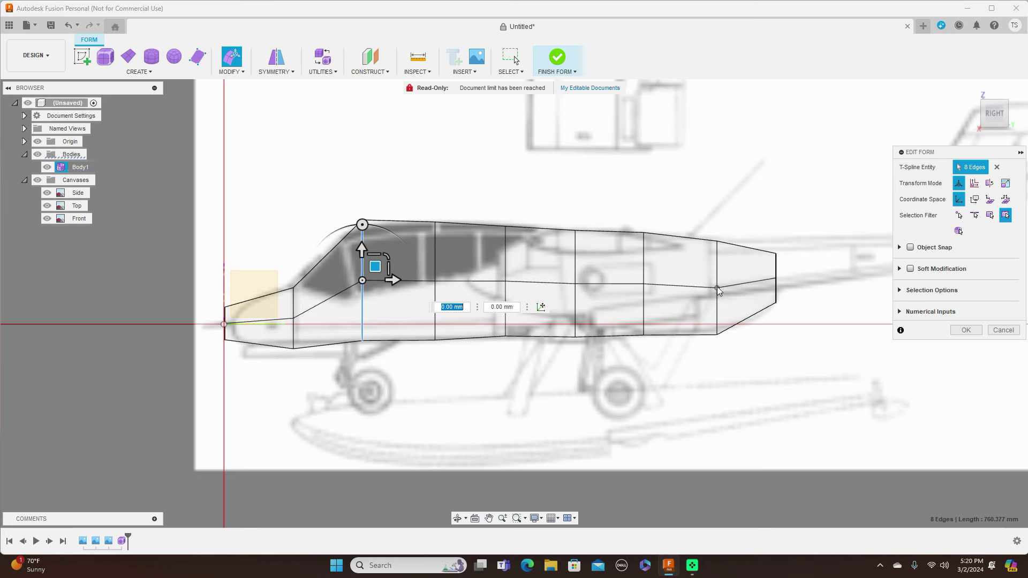
Raise a single rear fuselage vertex, then undo that move.
key(Escape)
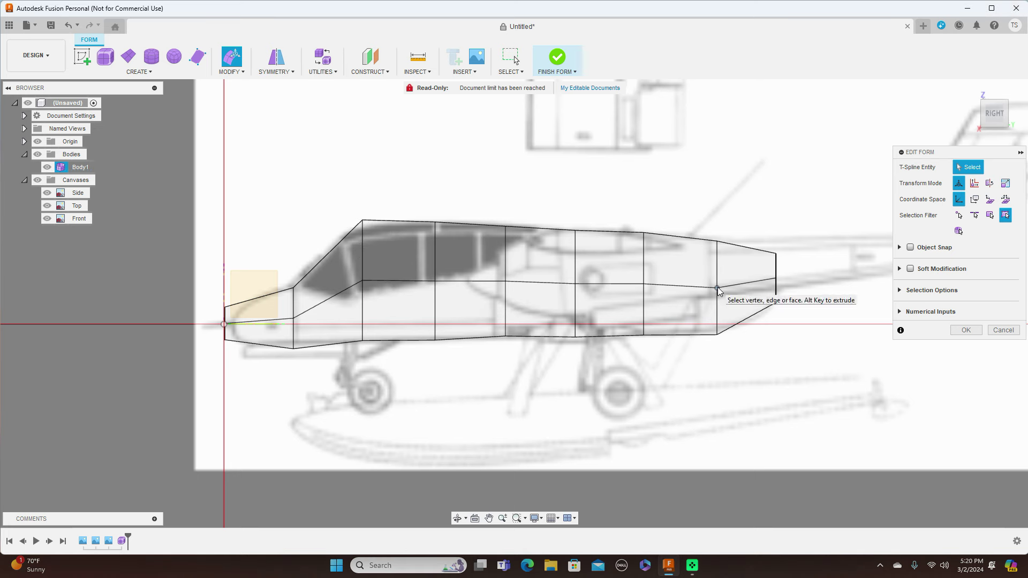
click(717, 288)
drag(729, 272, 728, 269)
scroll(728, 269, up, 3)
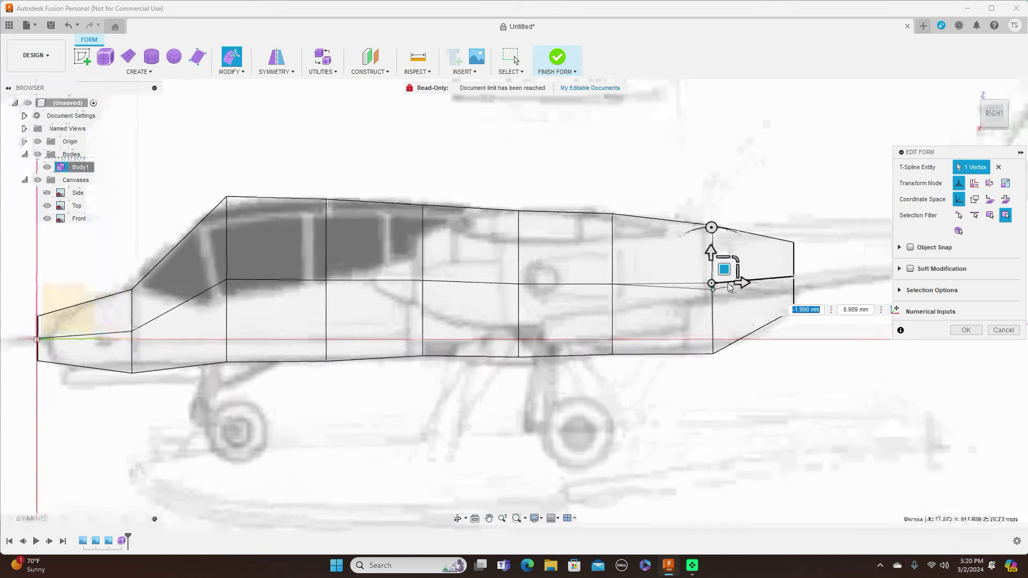
click(68, 26)
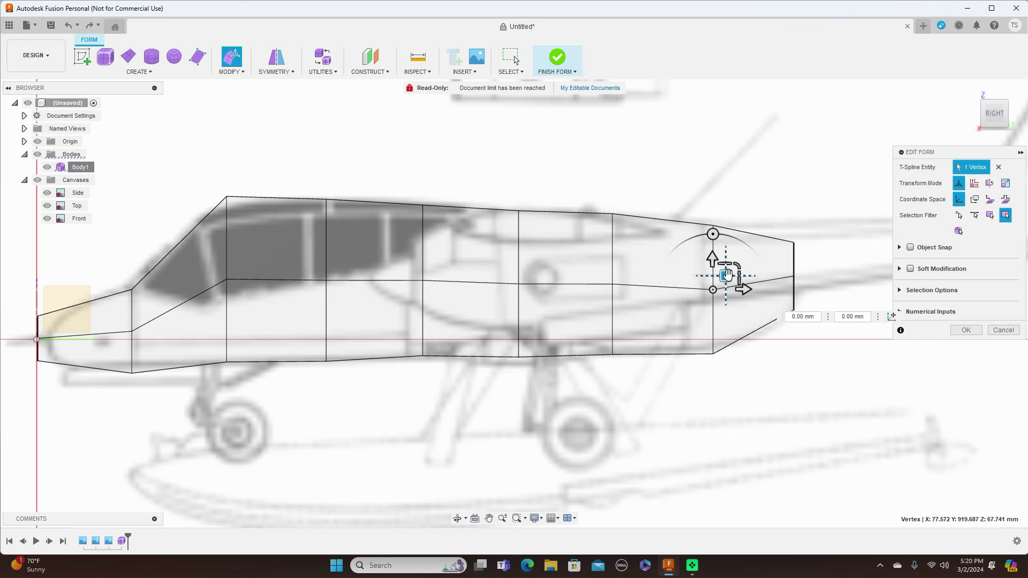
Try a tail vertex move, check it from the Back and Right views, undo it, and restore smooth display.
click(798, 158)
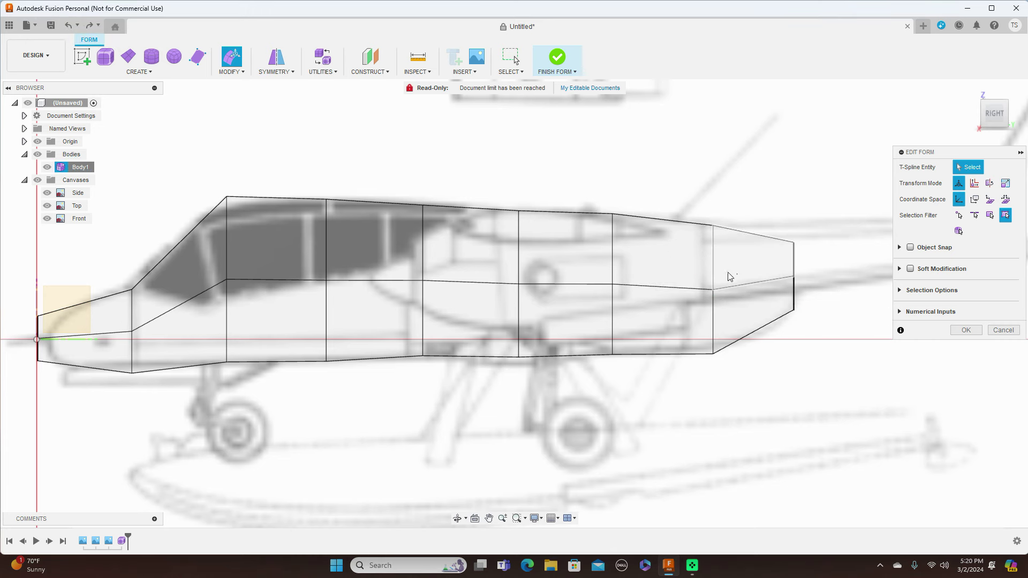
drag(713, 288, 725, 269)
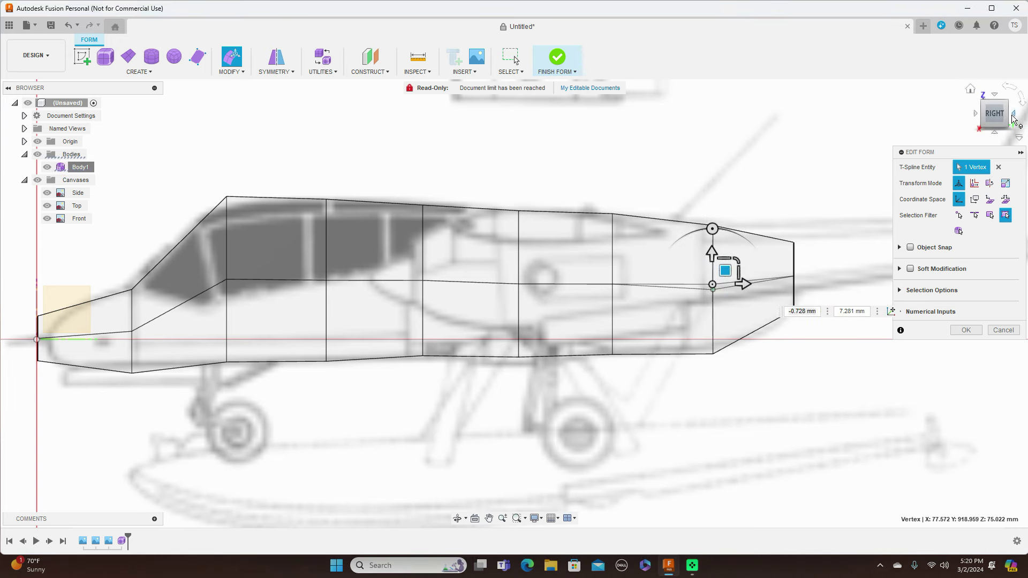
click(1011, 121)
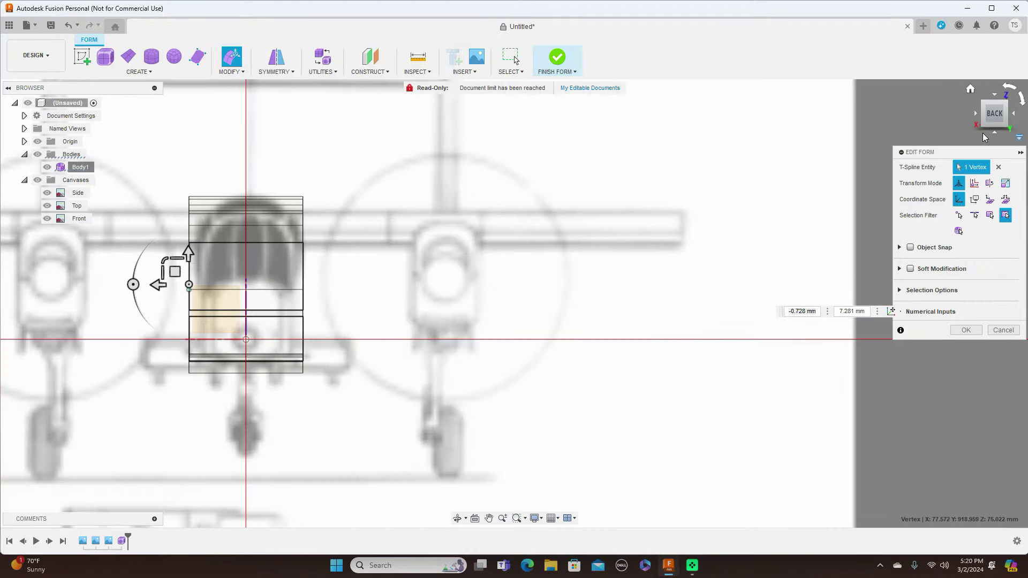
click(975, 114)
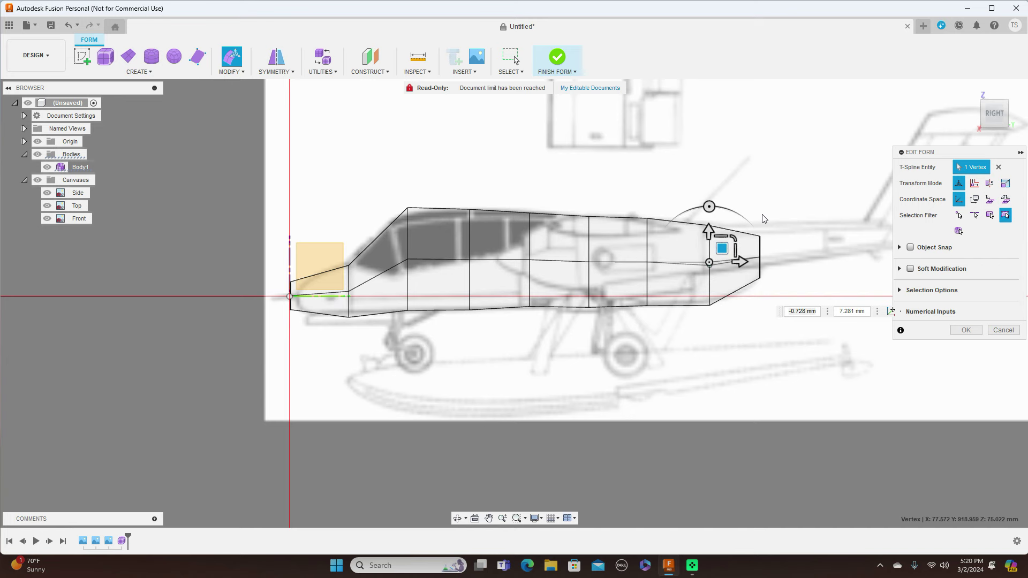
scroll(745, 244, up, 3)
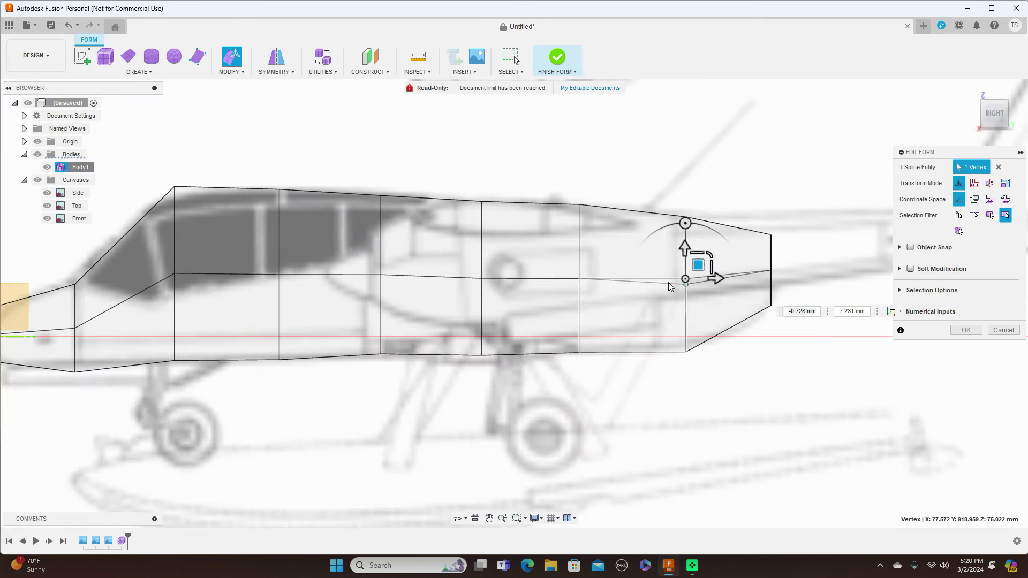
click(68, 25)
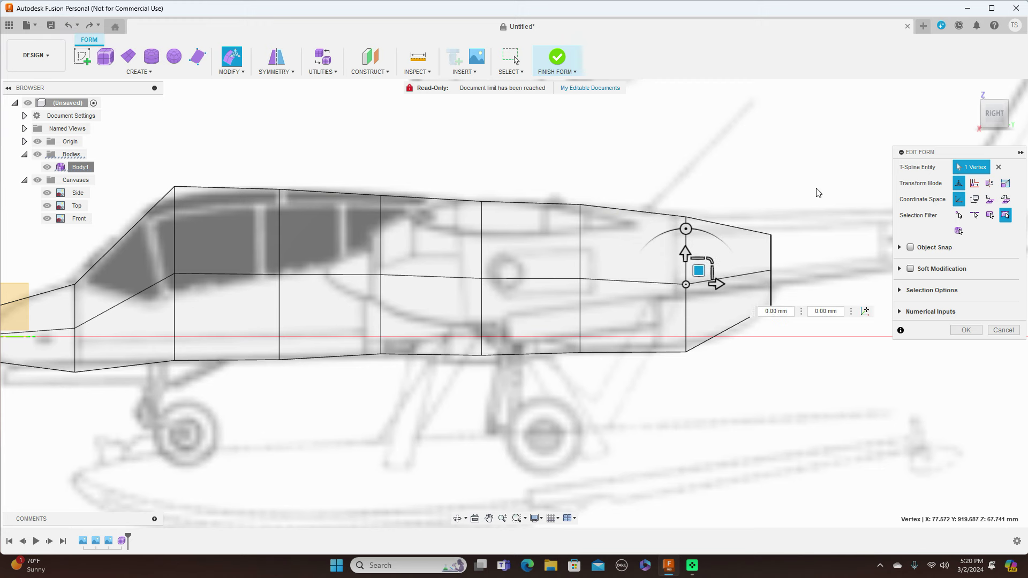
scroll(818, 192, down, 2)
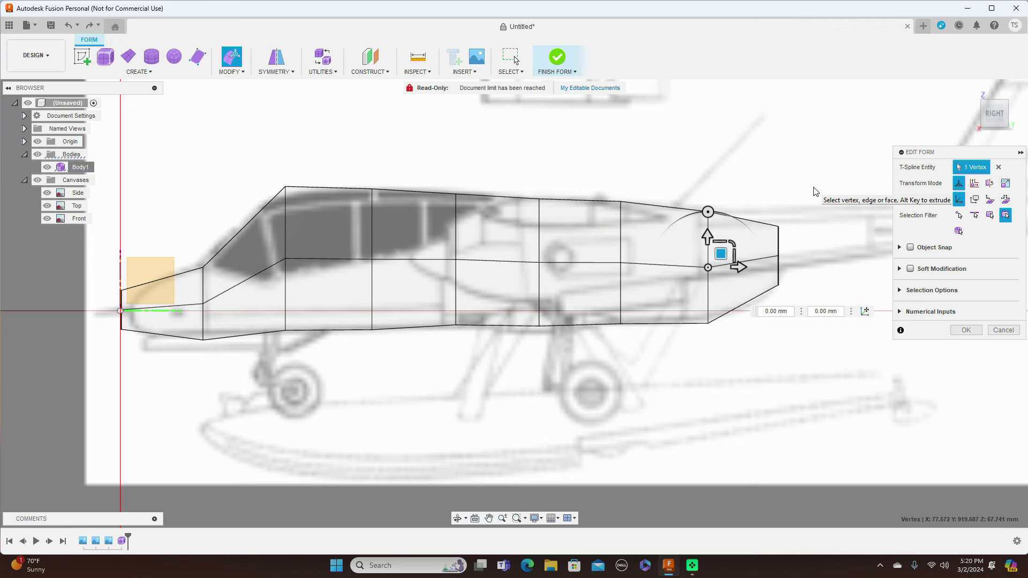
key(alt+2)
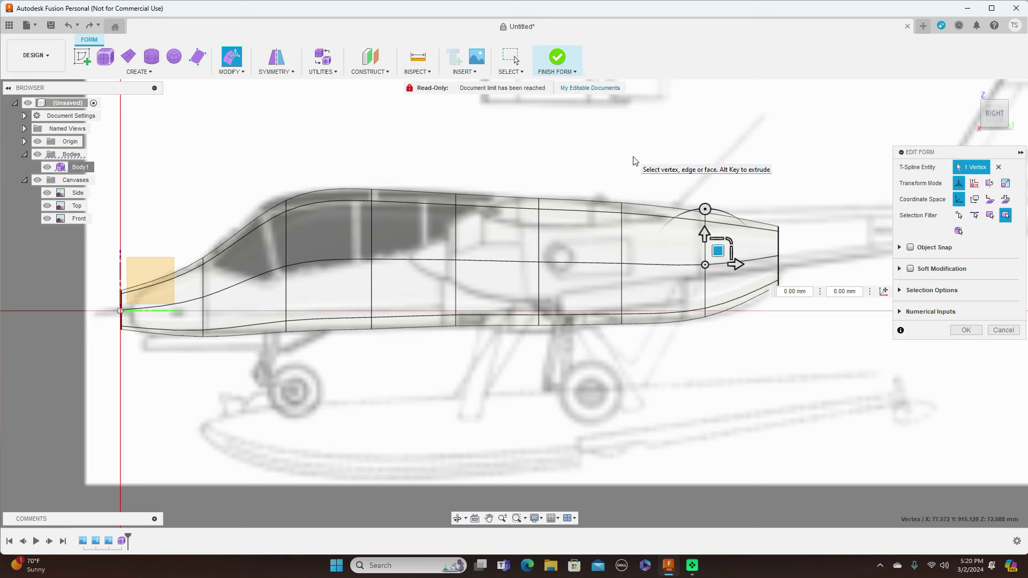
Shrink and lower the nose edge loop to follow the side blueprint.
scroll(585, 161, up, 3)
middle_drag(589, 164, 678, 144)
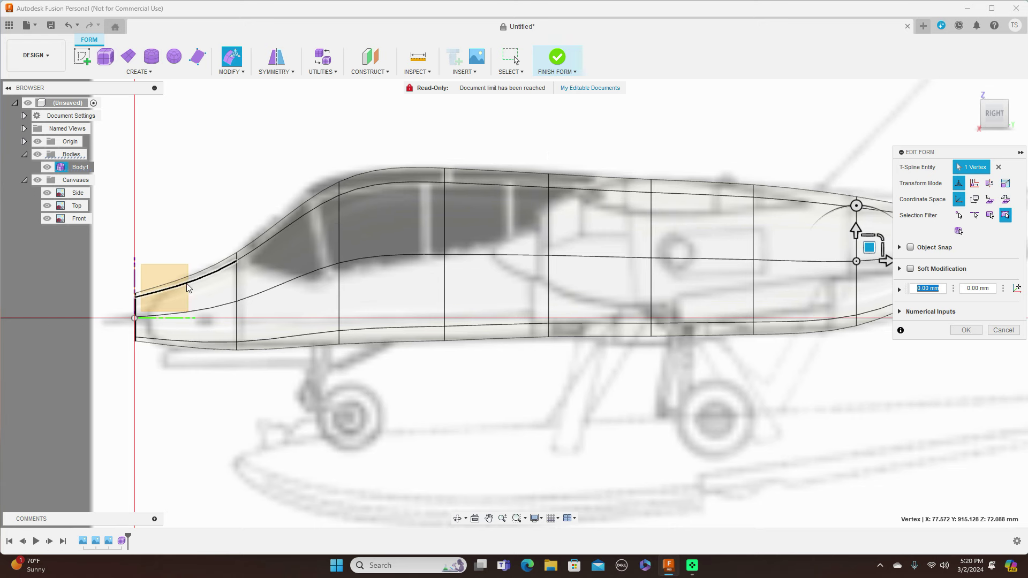
double_click(135, 305)
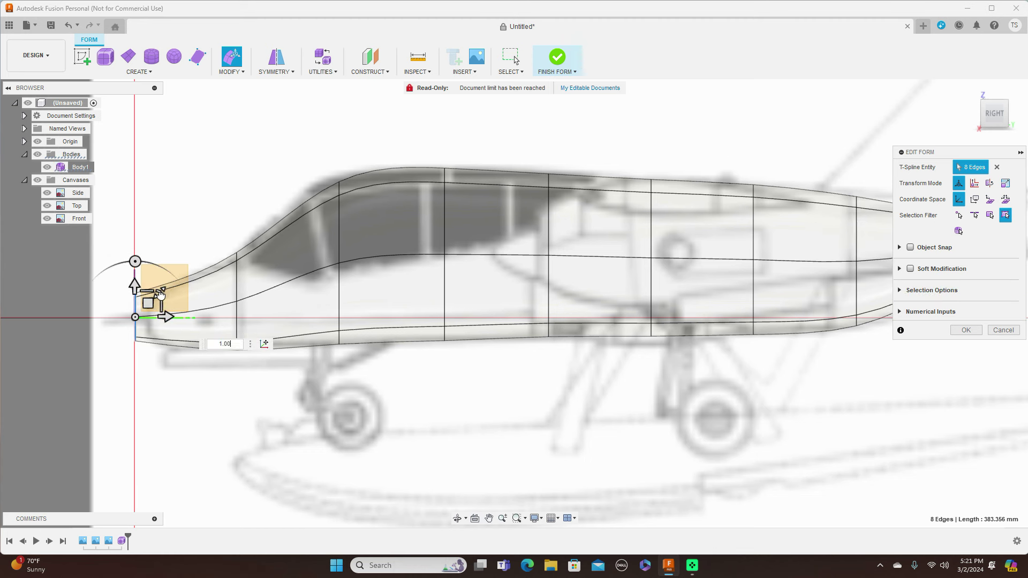
drag(160, 295, 157, 300)
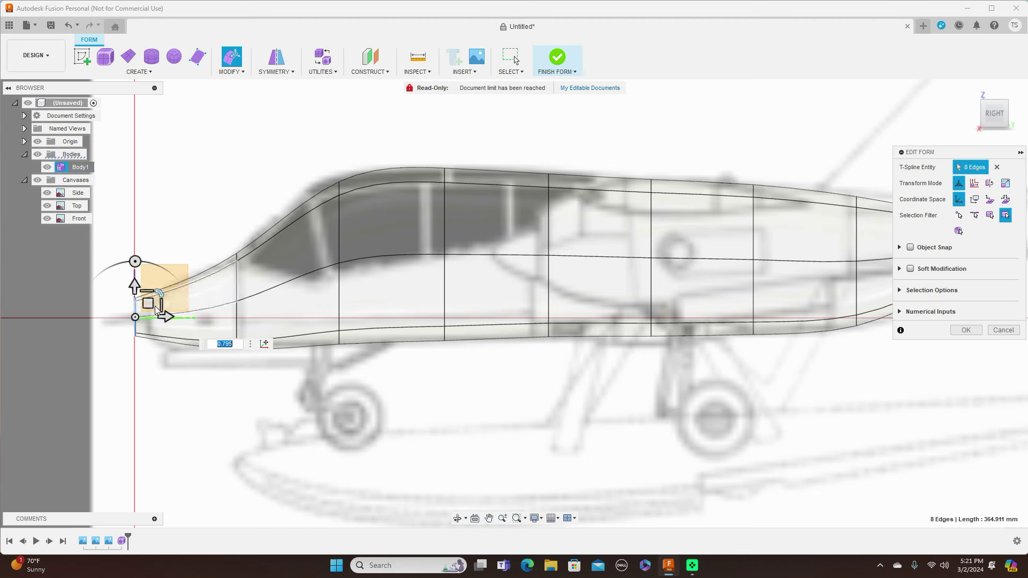
drag(149, 303, 163, 309)
drag(219, 349, 213, 447)
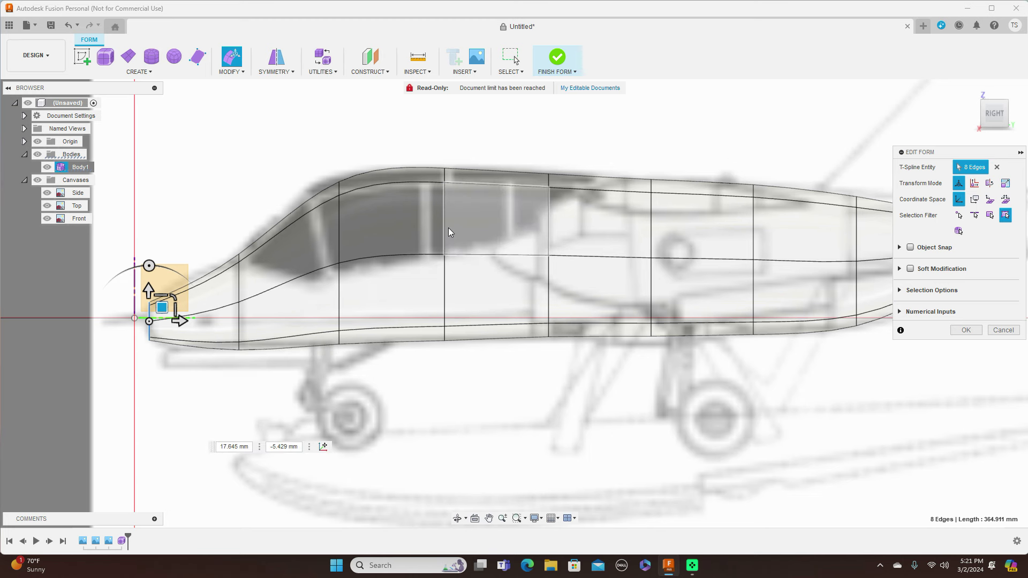
Move the windshield top edge and canopy roof face onto the blueprint outline.
click(300, 203)
drag(300, 203, 294, 199)
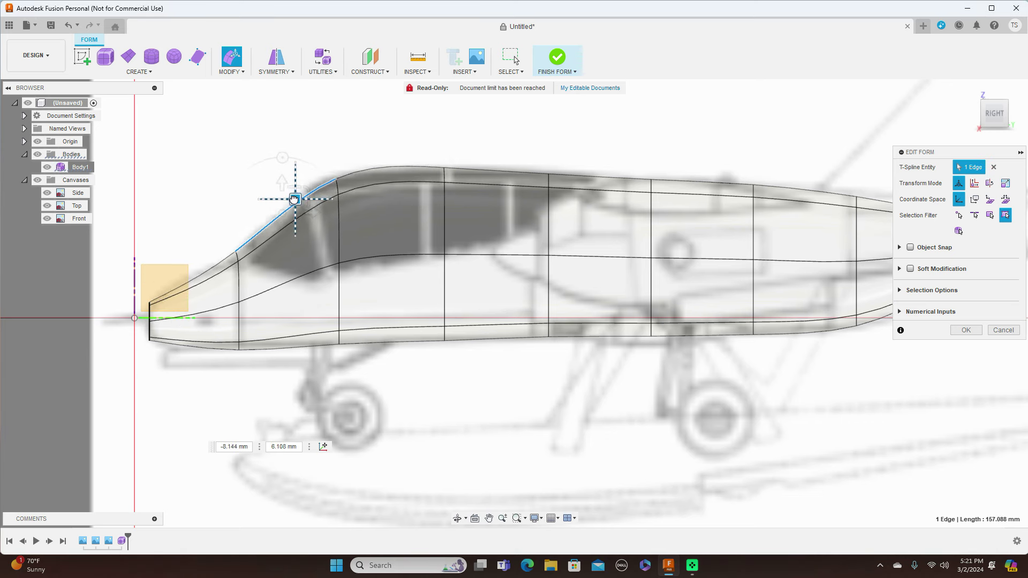
click(419, 173)
drag(403, 168, 402, 173)
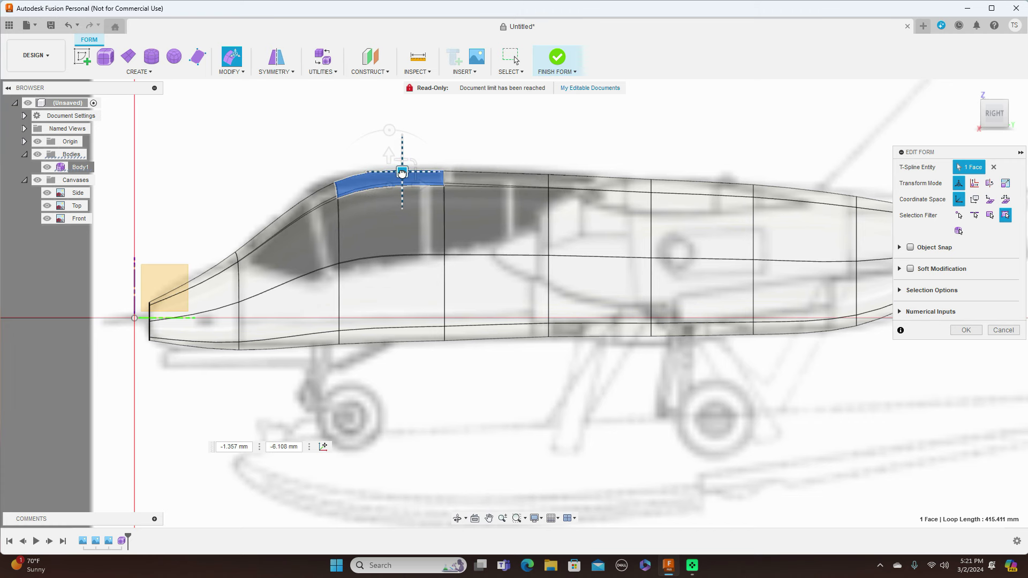
drag(401, 172, 402, 172)
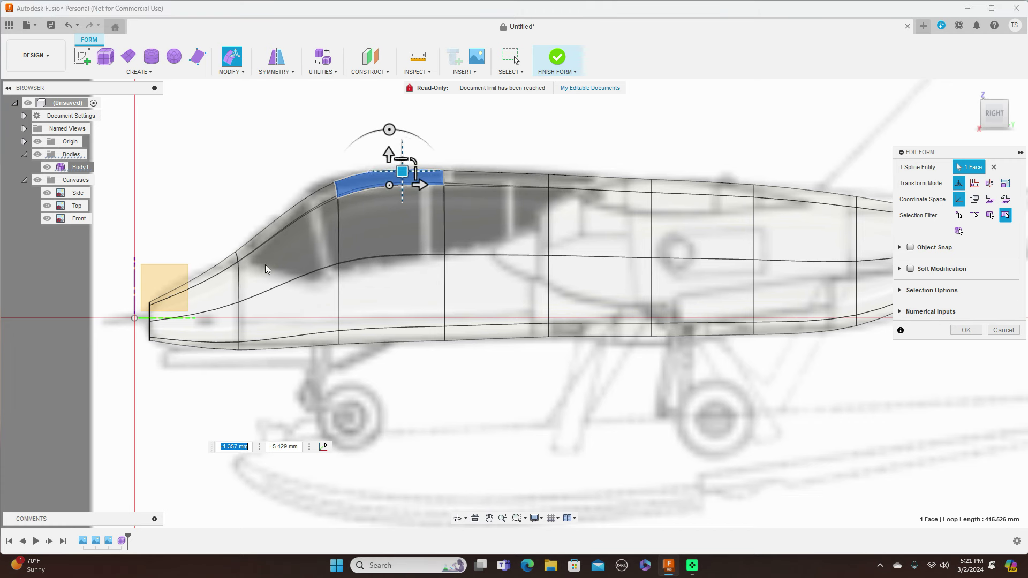
Scale the edge ring behind the nose, offsetting it about 2.036 mm, and view from Top.
double_click(239, 293)
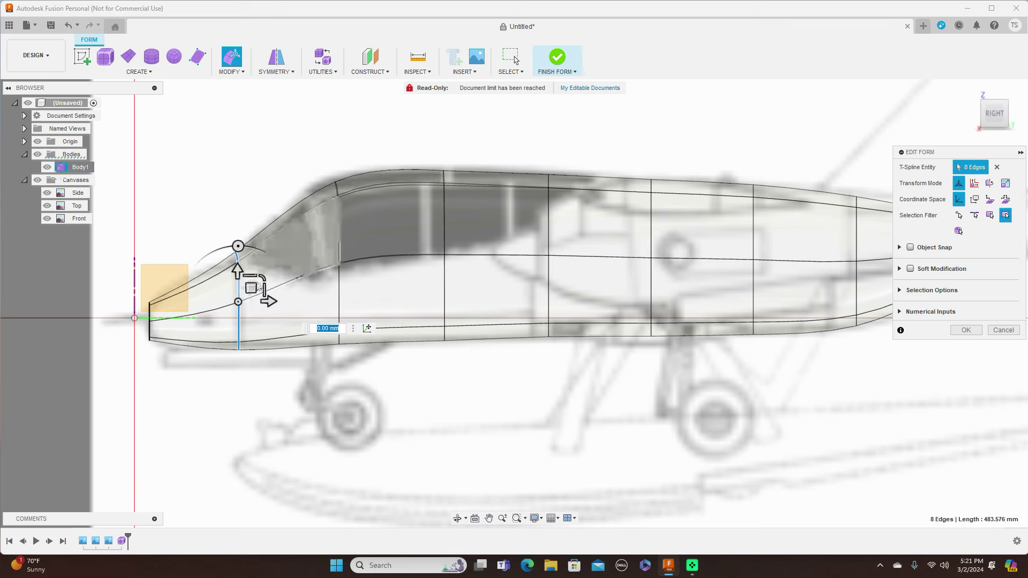
drag(263, 278, 252, 286)
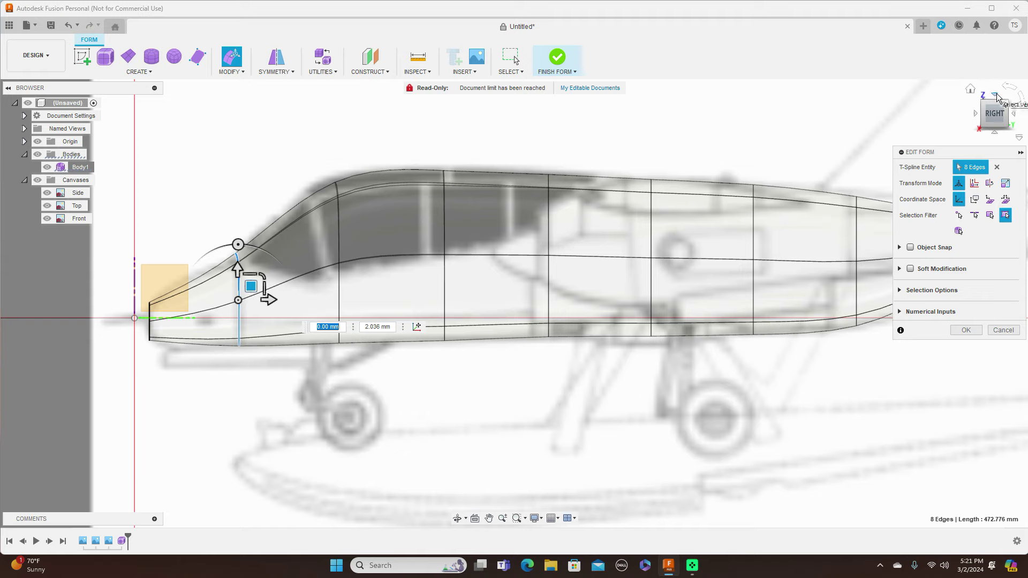
click(995, 97)
scroll(592, 370, down, 5)
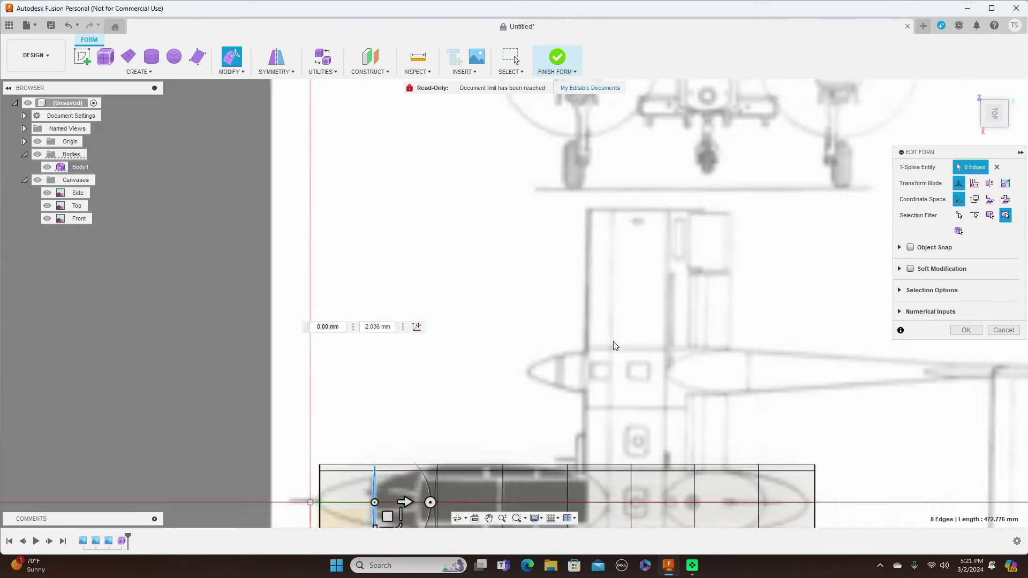
Taper the rear end to a point and narrow the next two loops to the top blueprint.
middle_drag(654, 348, 470, 144)
scroll(502, 146, up, 2)
scroll(502, 145, up, 2)
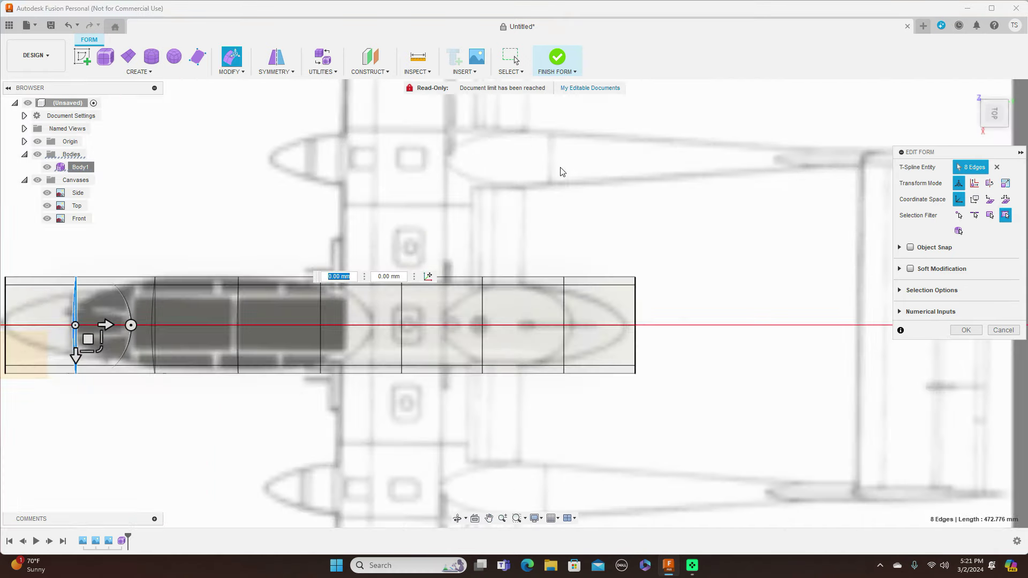
click(635, 304)
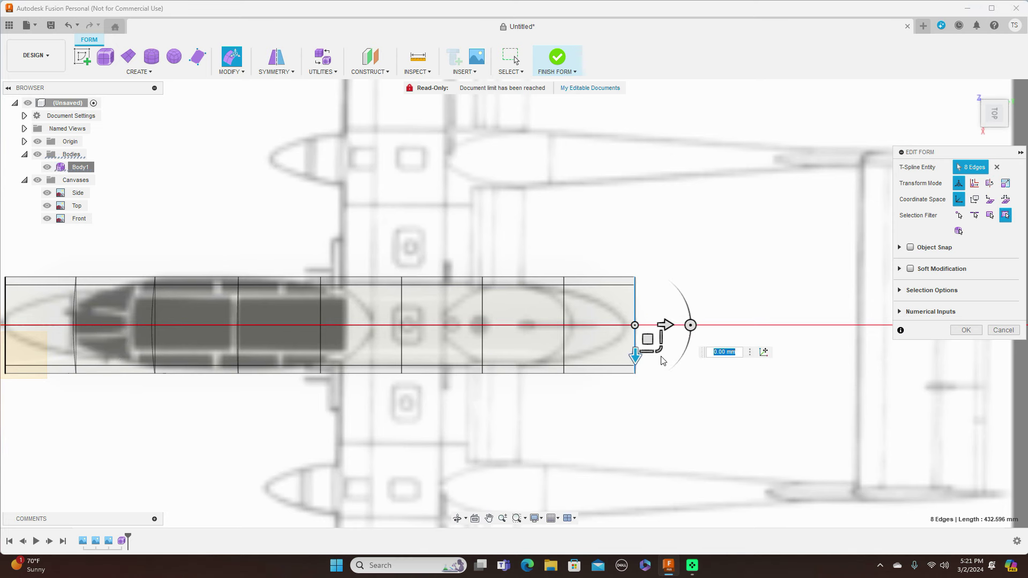
drag(659, 351, 640, 319)
click(563, 305)
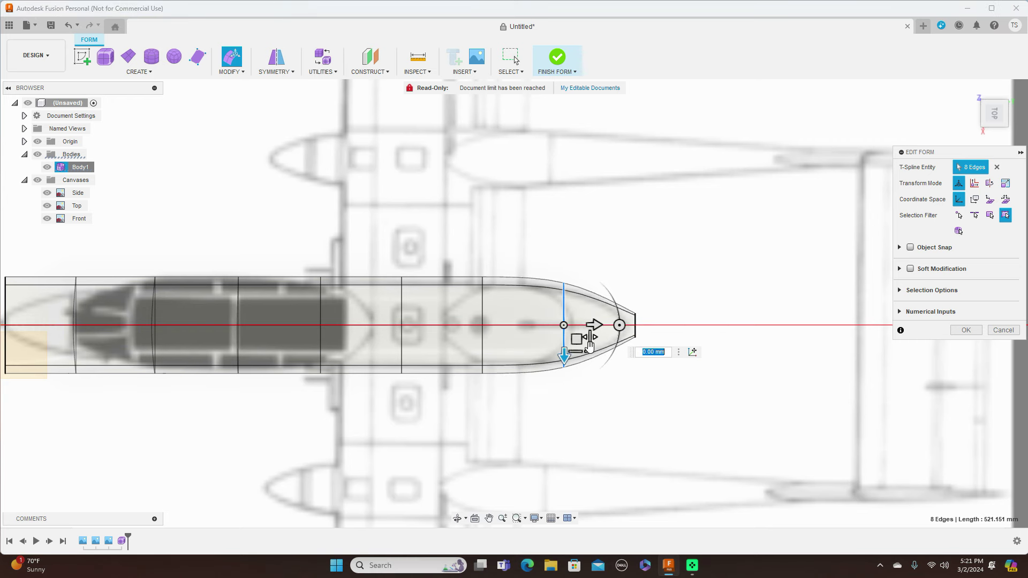
drag(589, 347, 567, 327)
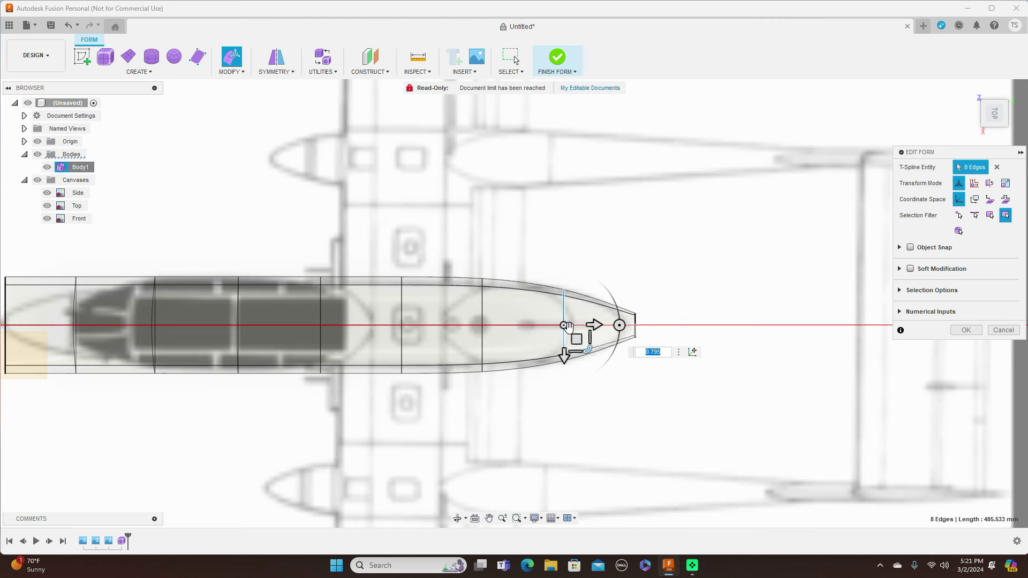
click(482, 314)
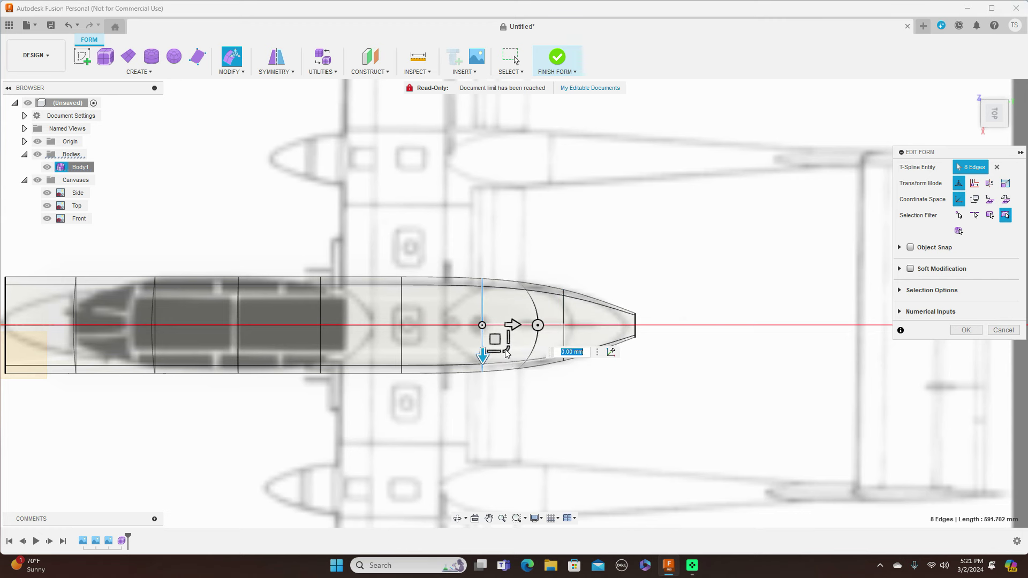
drag(506, 354, 508, 343)
Narrow the forward loops, one to 0.854, and scale the nose end to about 0.167.
double_click(402, 303)
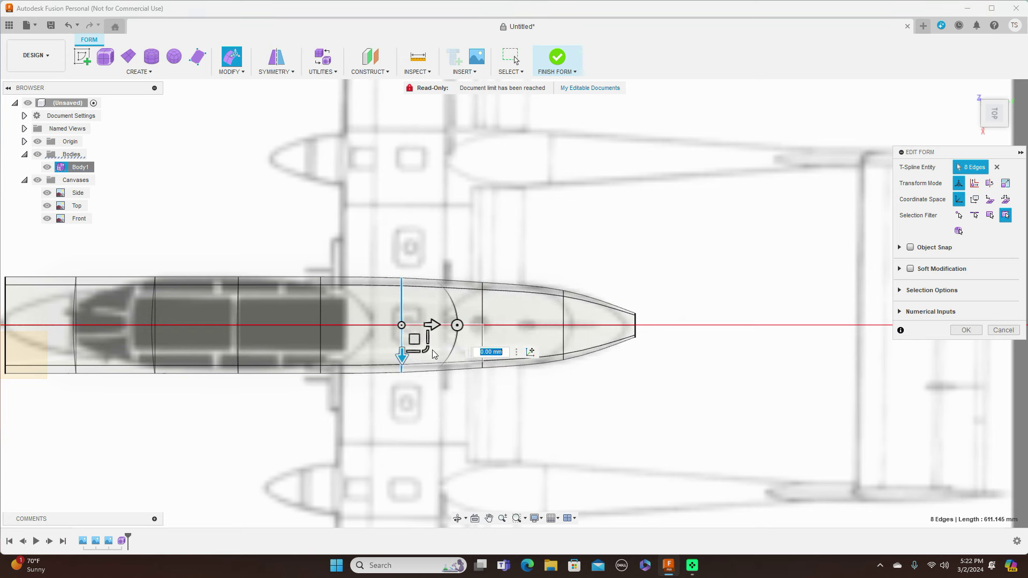
drag(425, 349, 421, 348)
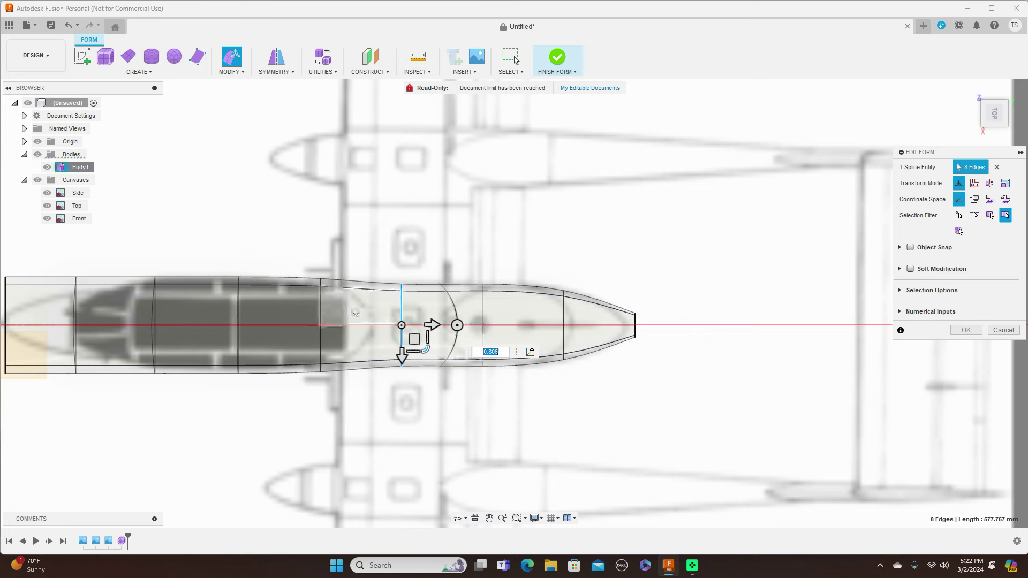
click(322, 313)
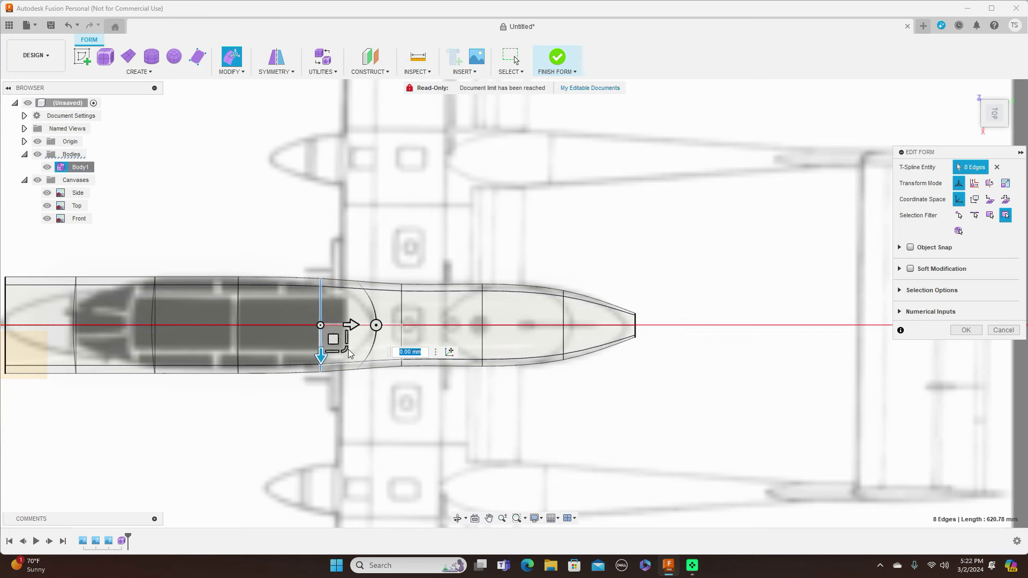
text(0.854)
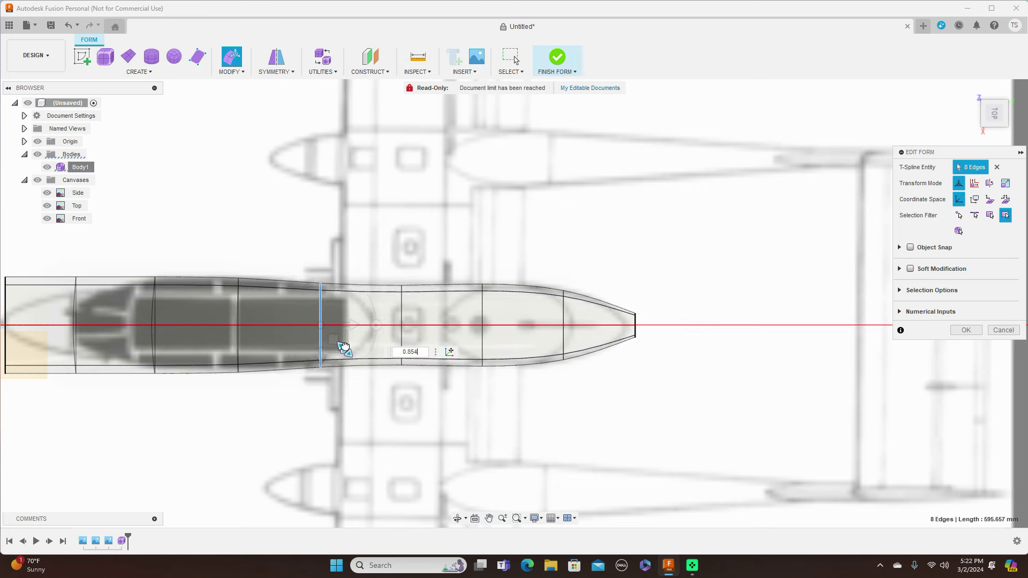
drag(344, 346, 344, 347)
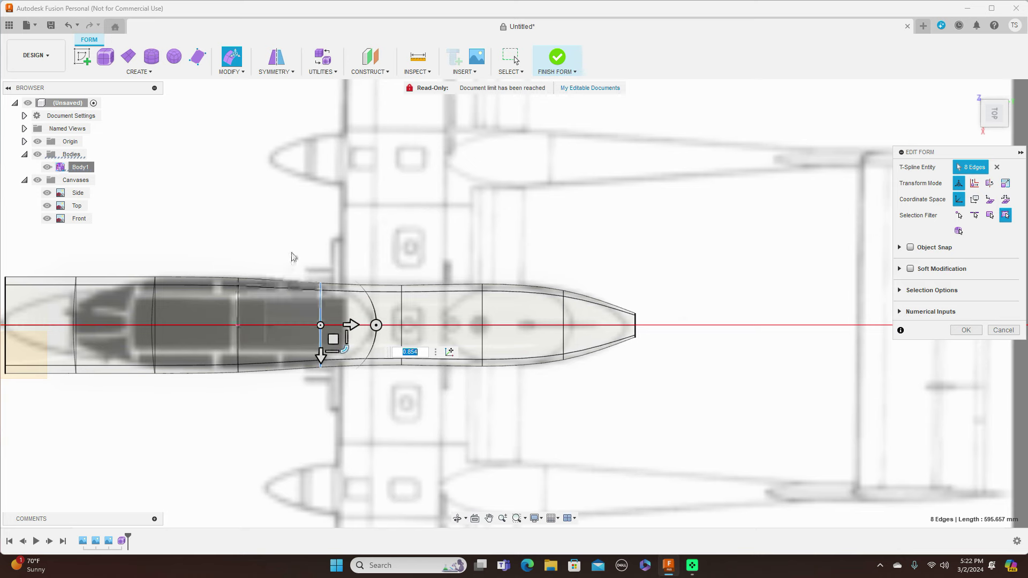
scroll(291, 257, down, 3)
scroll(355, 242, up, 3)
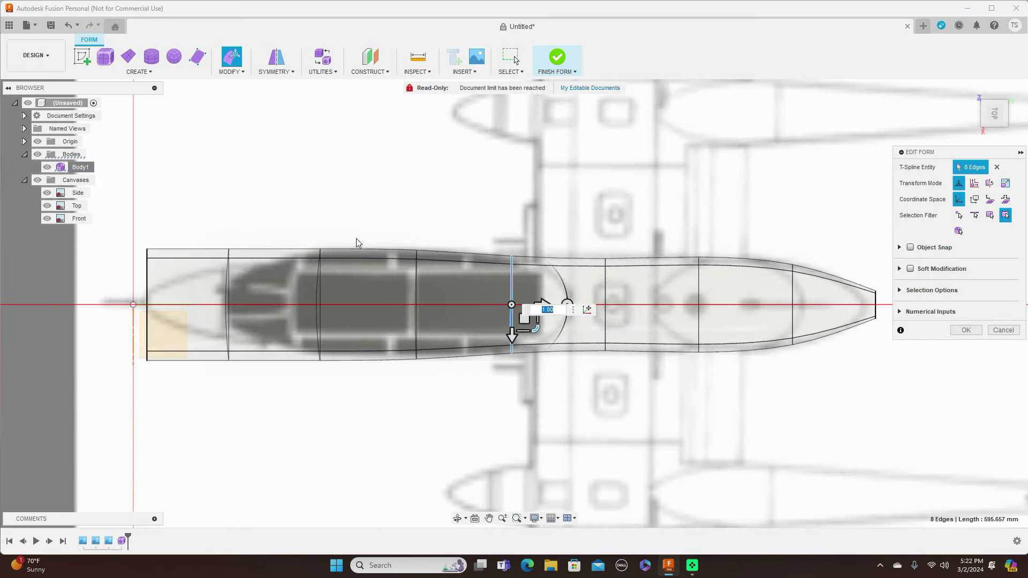
double_click(227, 278)
drag(253, 328, 248, 312)
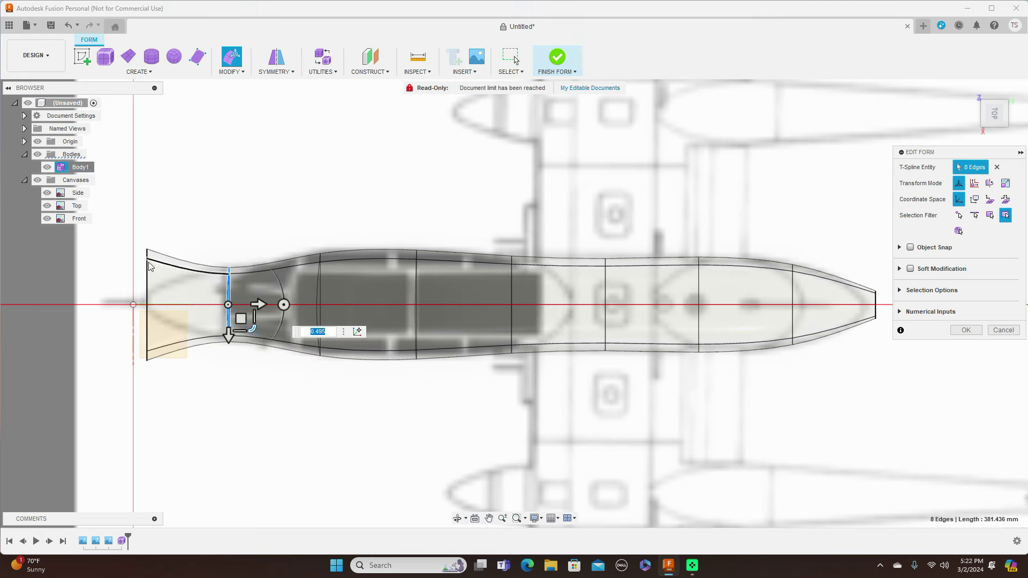
double_click(148, 280)
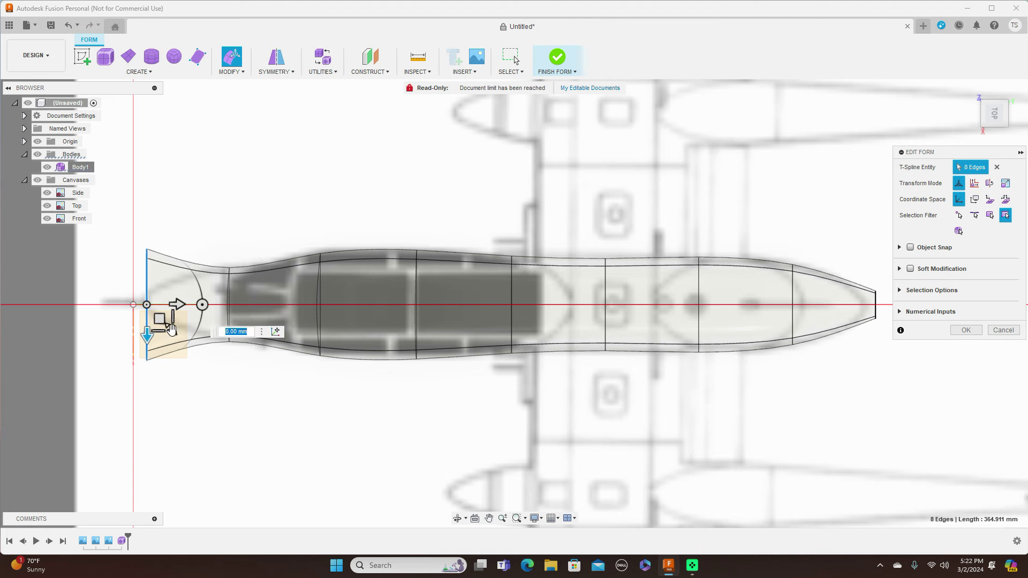
drag(172, 330, 150, 282)
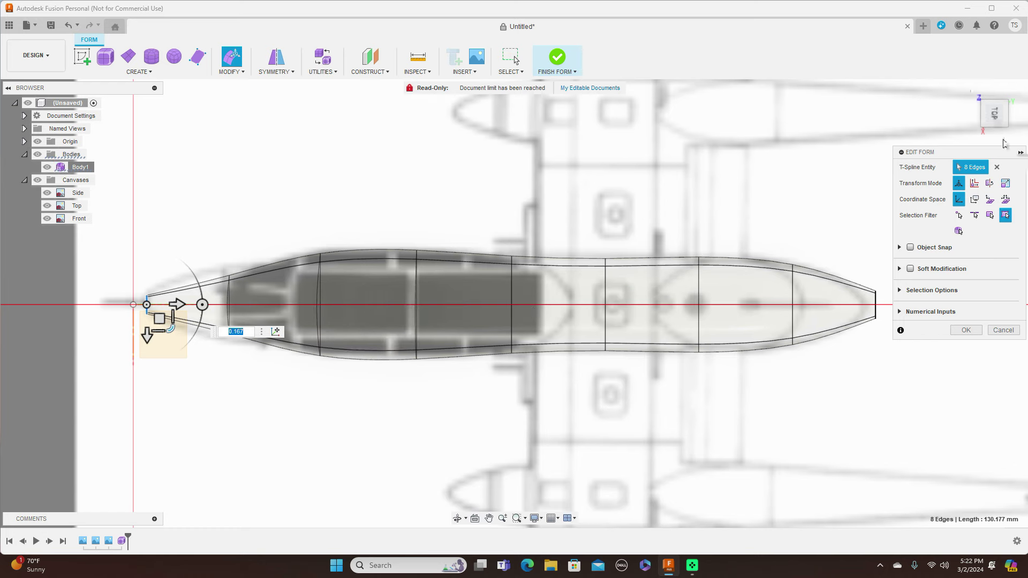
Return to the Right view and nudge the nose edge loop about 0.303 and 2.73 mm onto the blueprint.
click(994, 134)
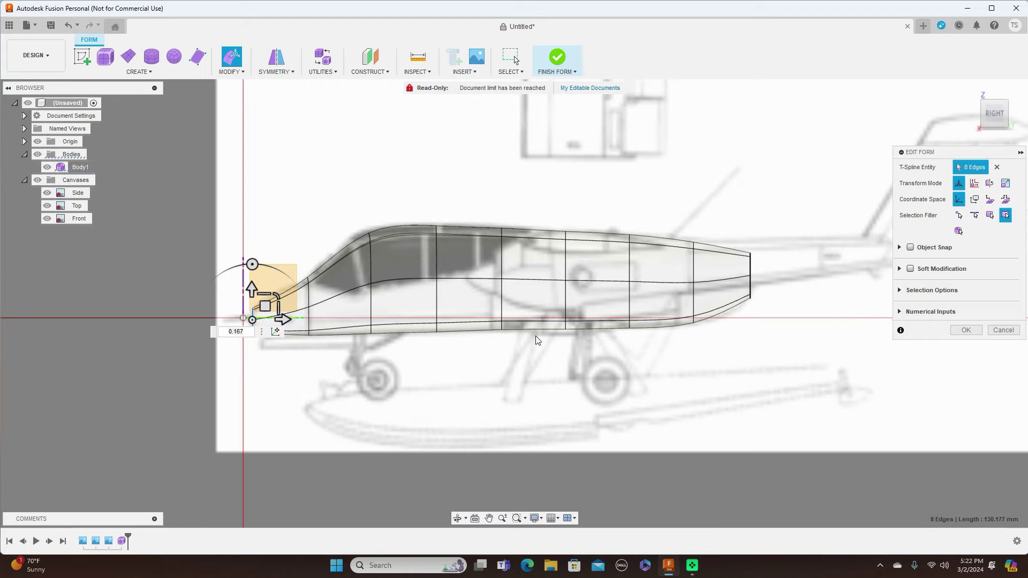
scroll(546, 369, up, 1)
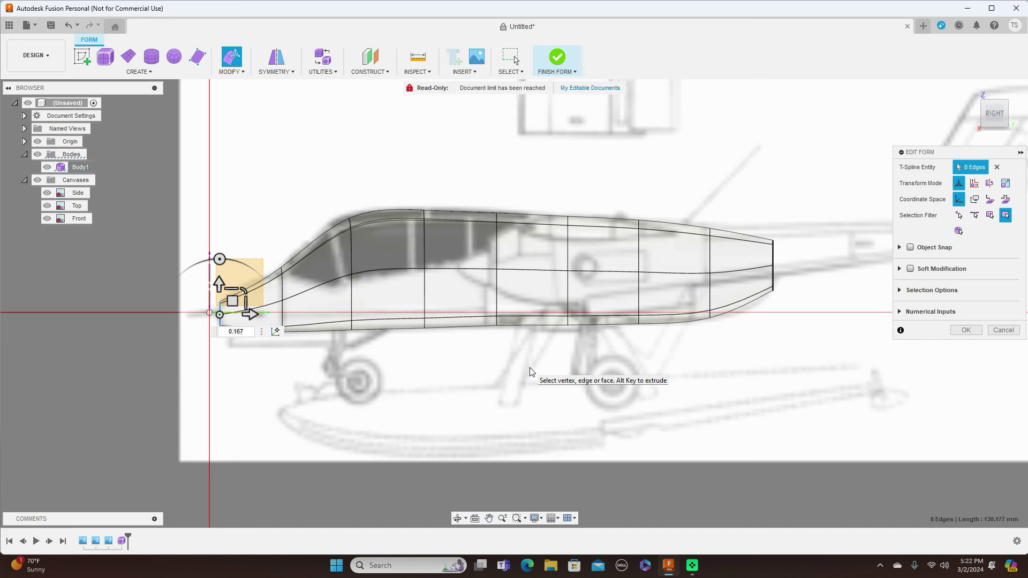
scroll(530, 372, up, 2)
middle_drag(307, 381, 539, 313)
scroll(415, 279, up, 3)
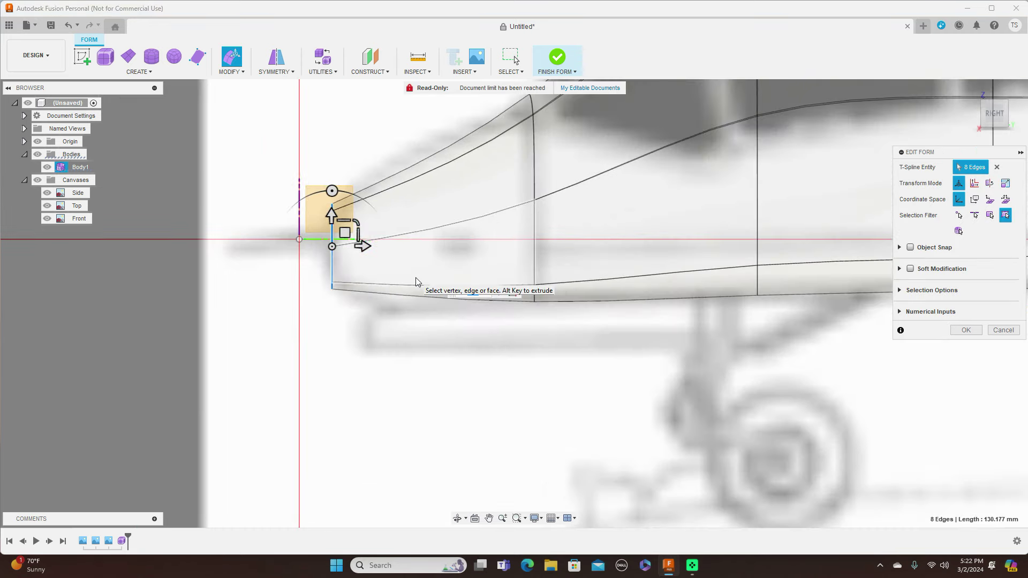
drag(345, 233, 377, 227)
Reframe the nose and bring up the MODIFY form tools list.
middle_drag(691, 428, 518, 458)
scroll(573, 442, down, 5)
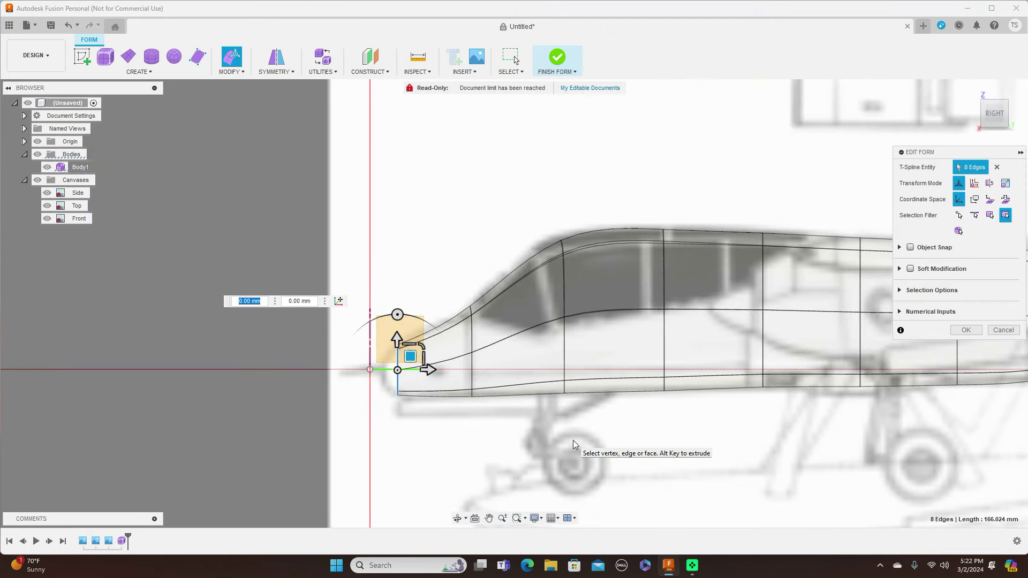
scroll(572, 440, up, 5)
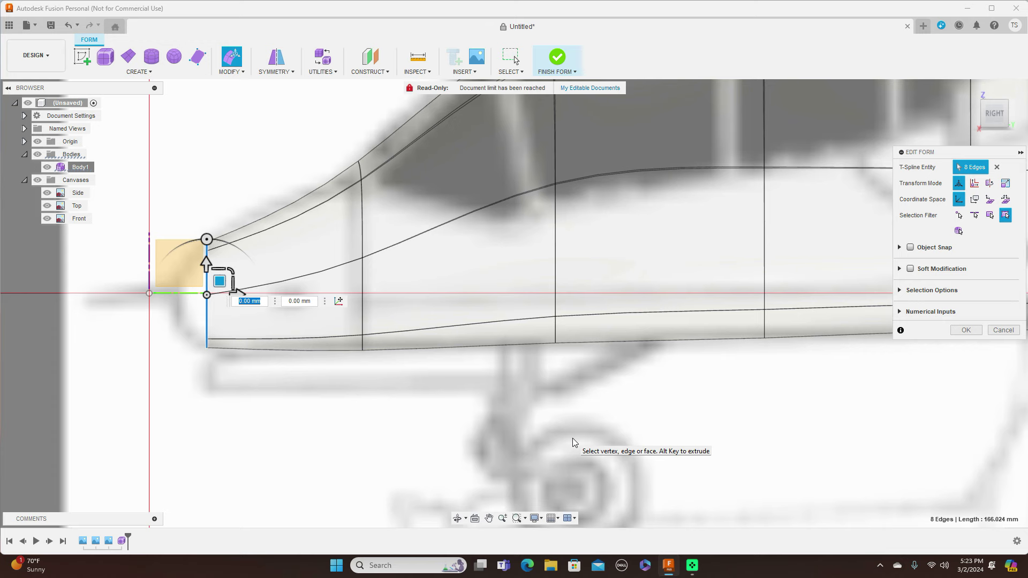
scroll(573, 442, down, 1)
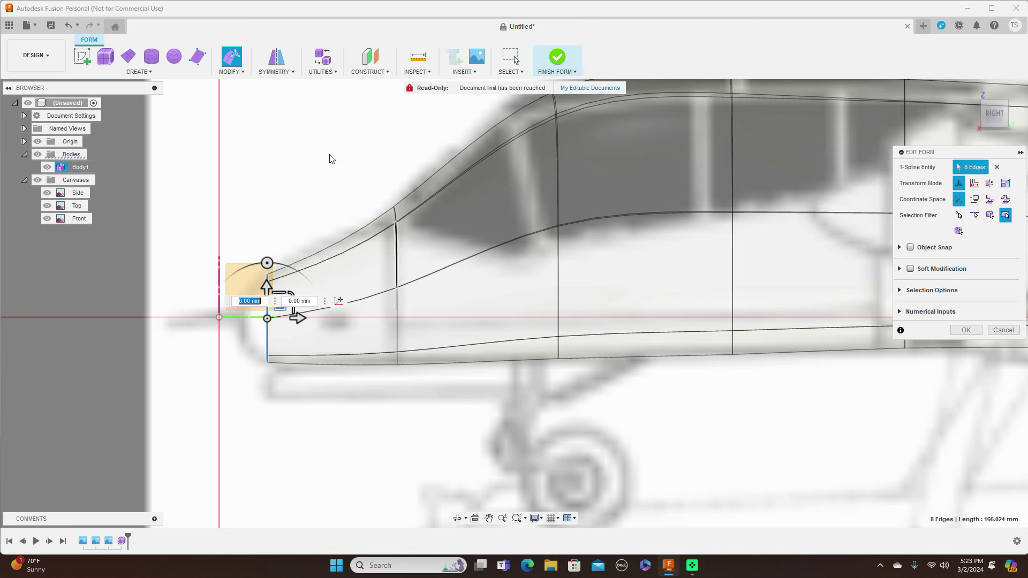
click(241, 72)
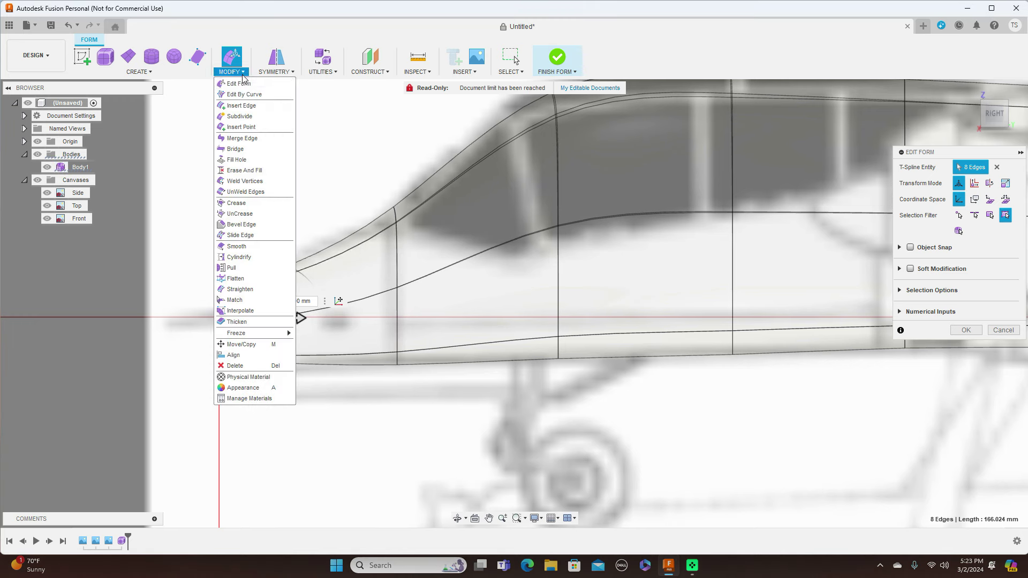
Insert a new edge loop behind the nose using Exact insertion mode.
click(247, 94)
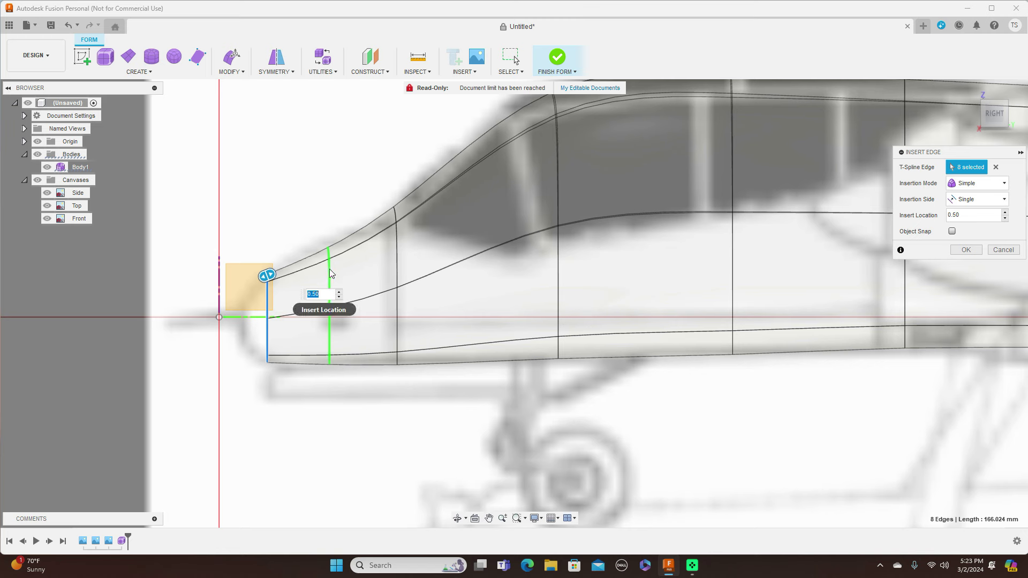
click(994, 184)
click(966, 208)
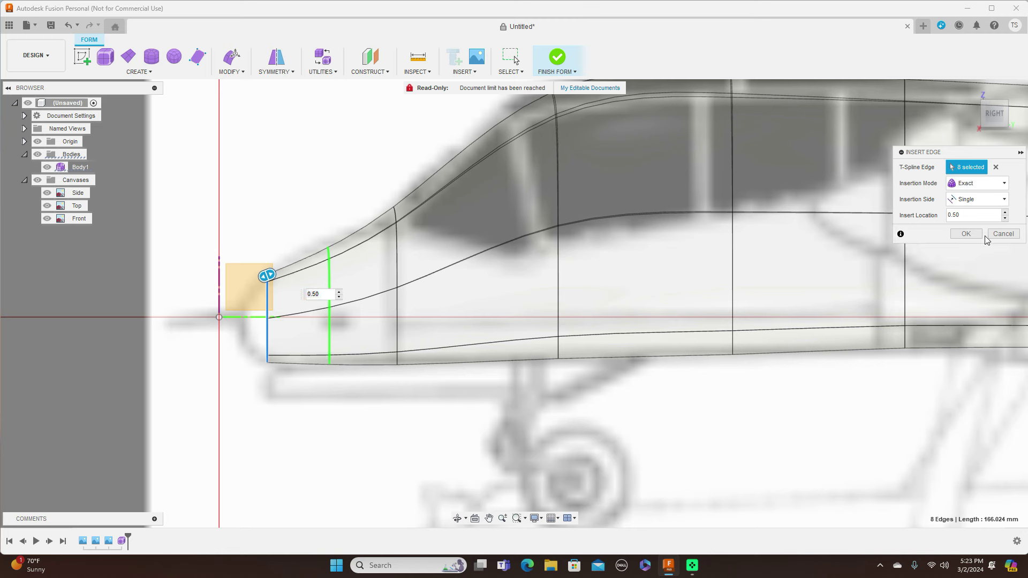
click(966, 234)
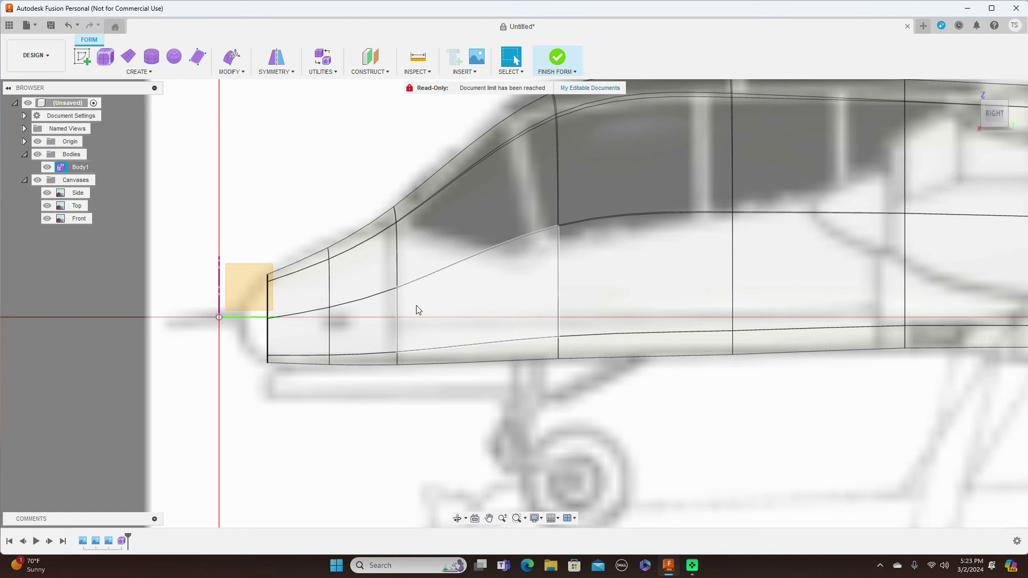
Raise the new loop slightly and scale it up to about 1.025 to fit the side blueprint.
double_click(332, 288)
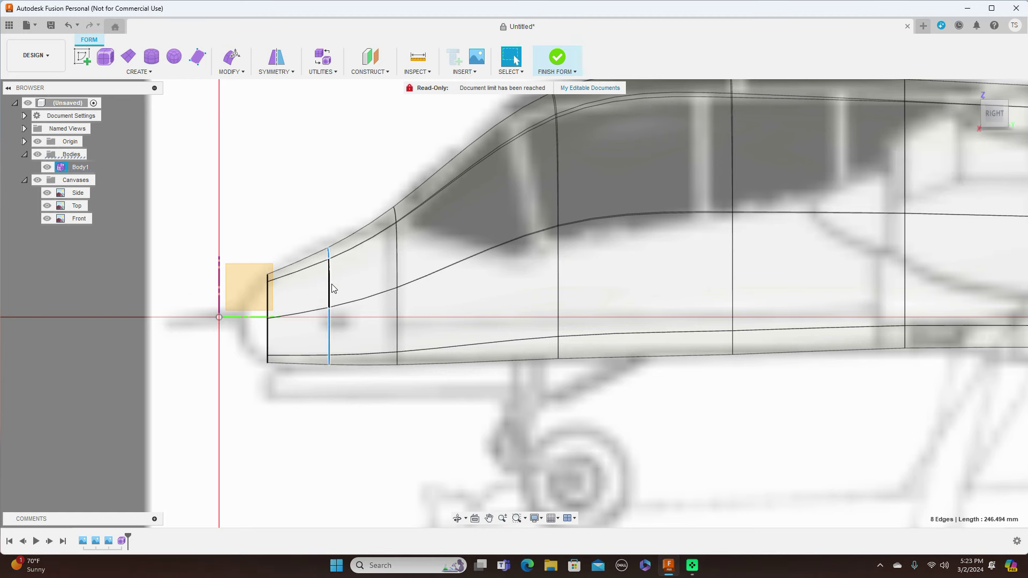
right_click(331, 288)
click(360, 269)
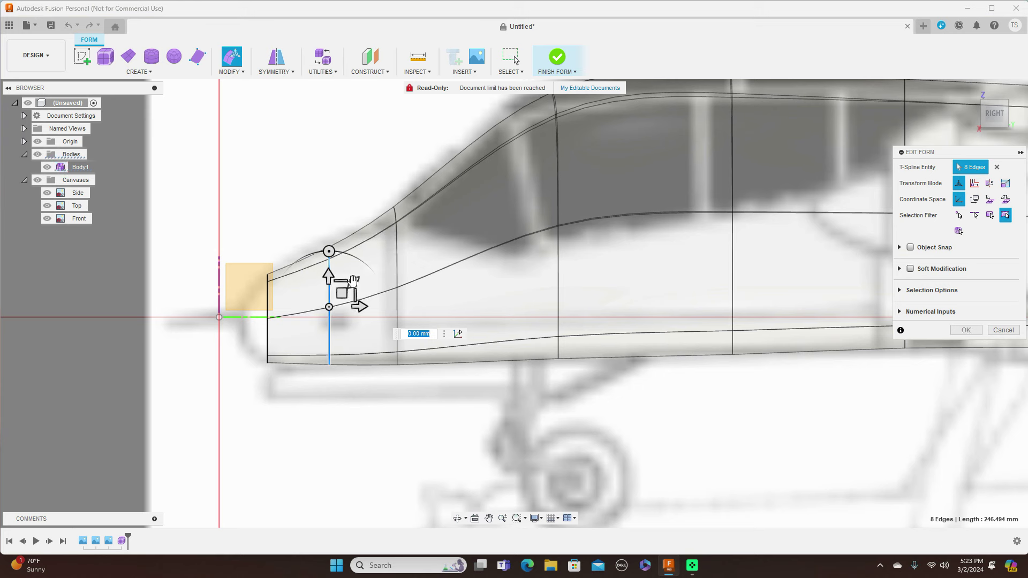
drag(353, 282, 351, 291)
drag(342, 293, 341, 287)
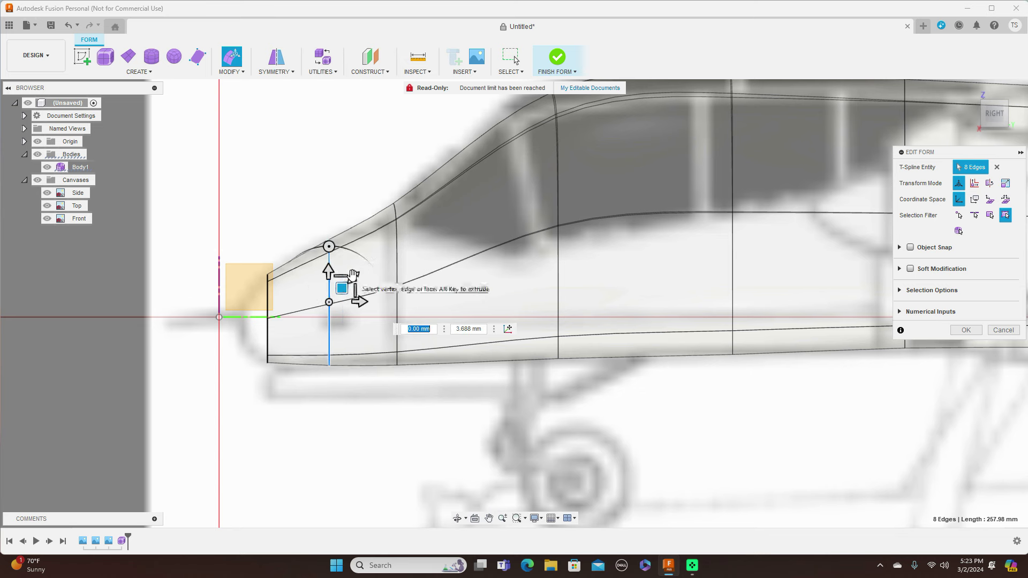
click(353, 277)
drag(352, 277, 354, 275)
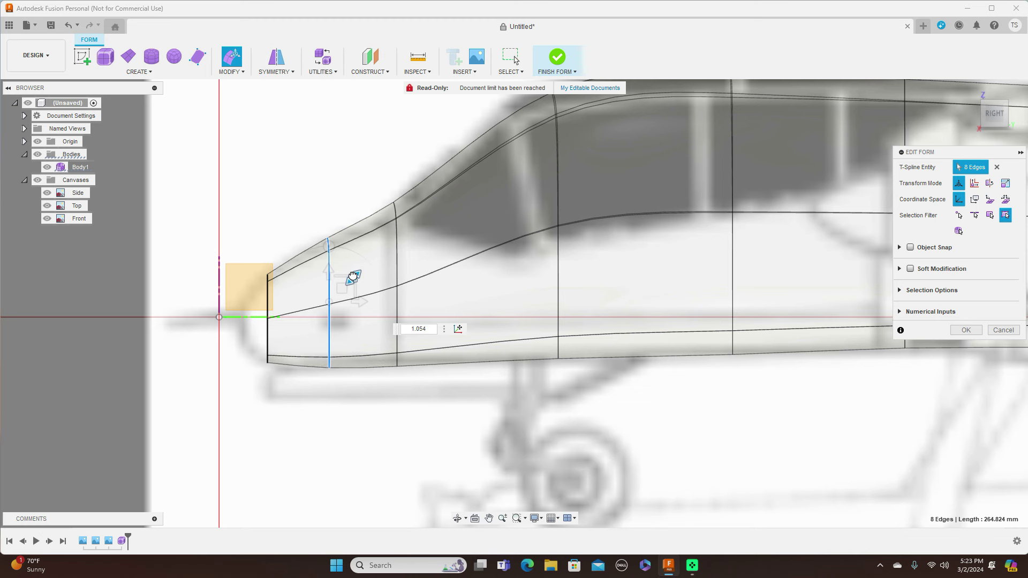
drag(353, 277, 351, 276)
scroll(659, 418, down, 3)
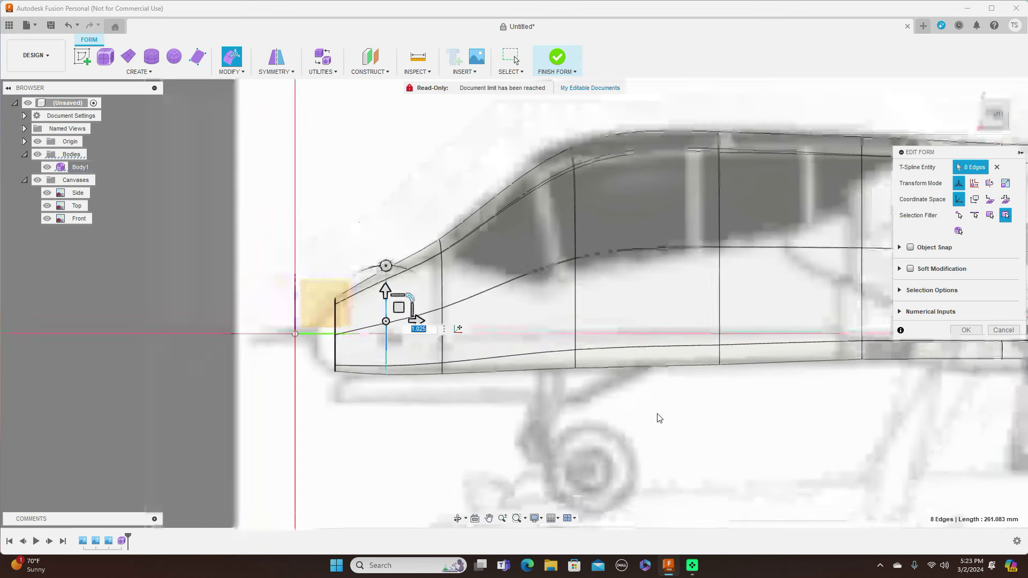
scroll(709, 407, down, 2)
middle_drag(740, 413, 510, 376)
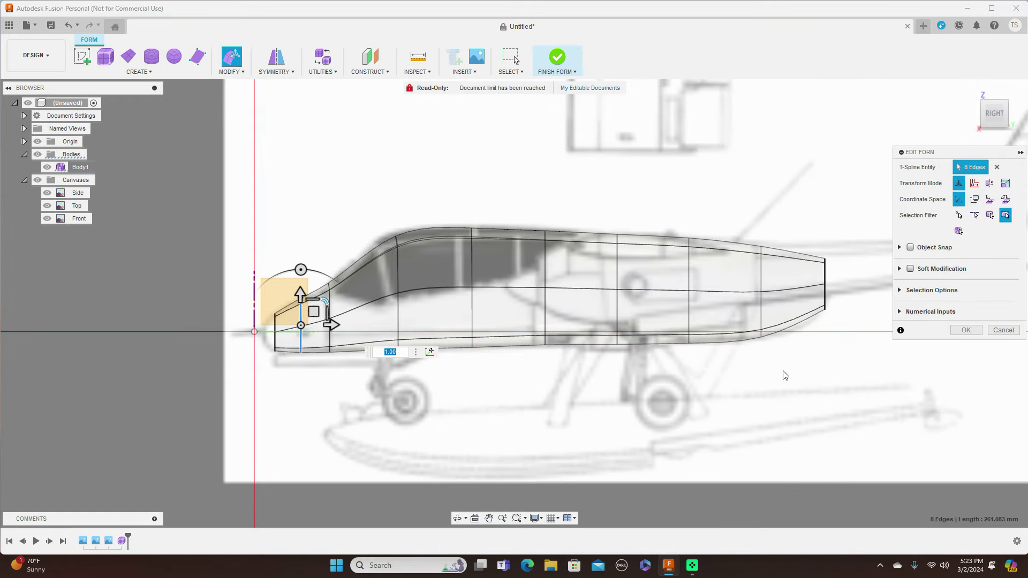
scroll(784, 375, up, 4)
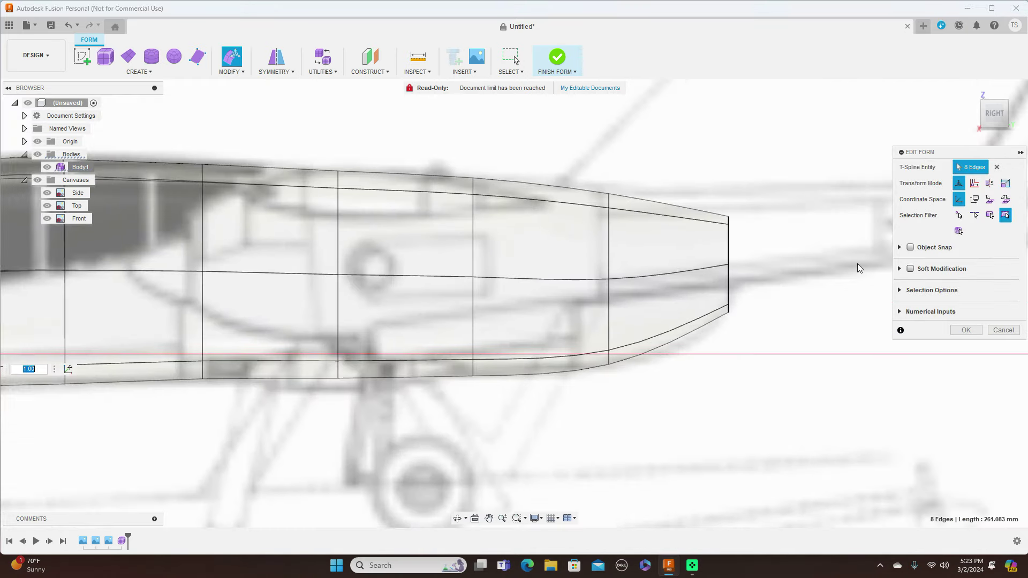
Shrink the tail-end edge loop to about 0.689 so the rear tapers, then view from Top.
double_click(728, 242)
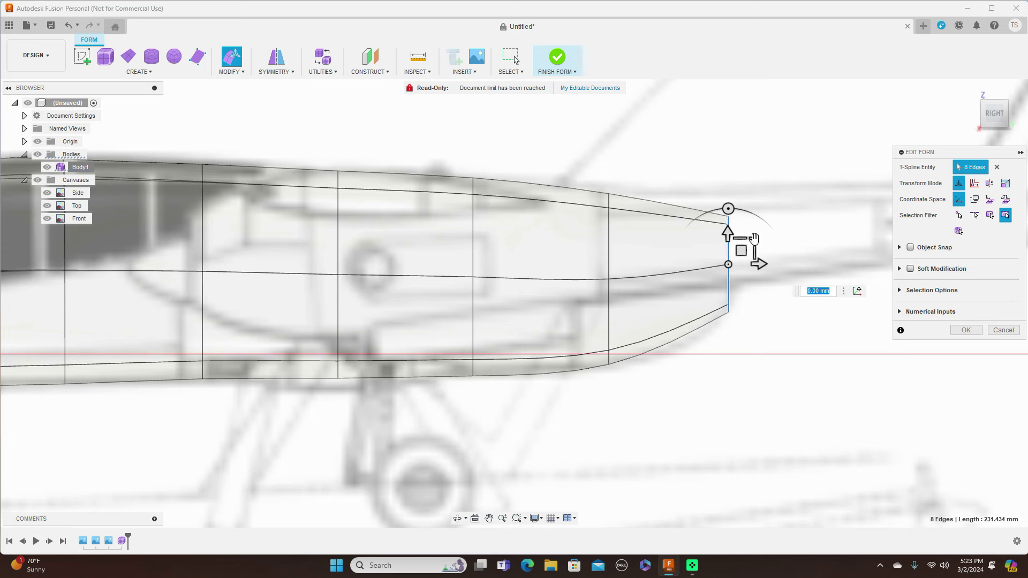
drag(757, 230, 734, 275)
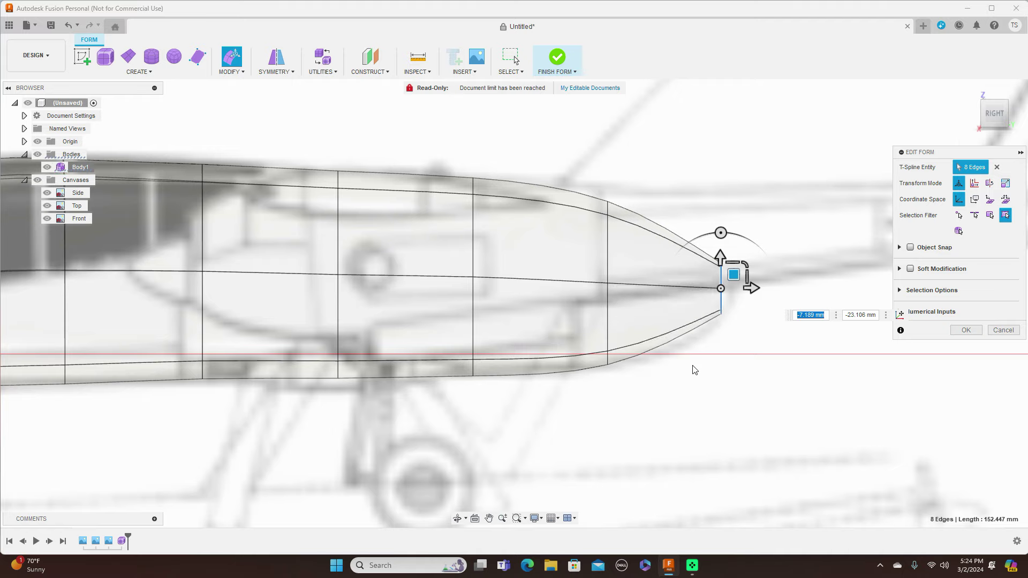
scroll(692, 365, down, 5)
scroll(674, 234, down, 1)
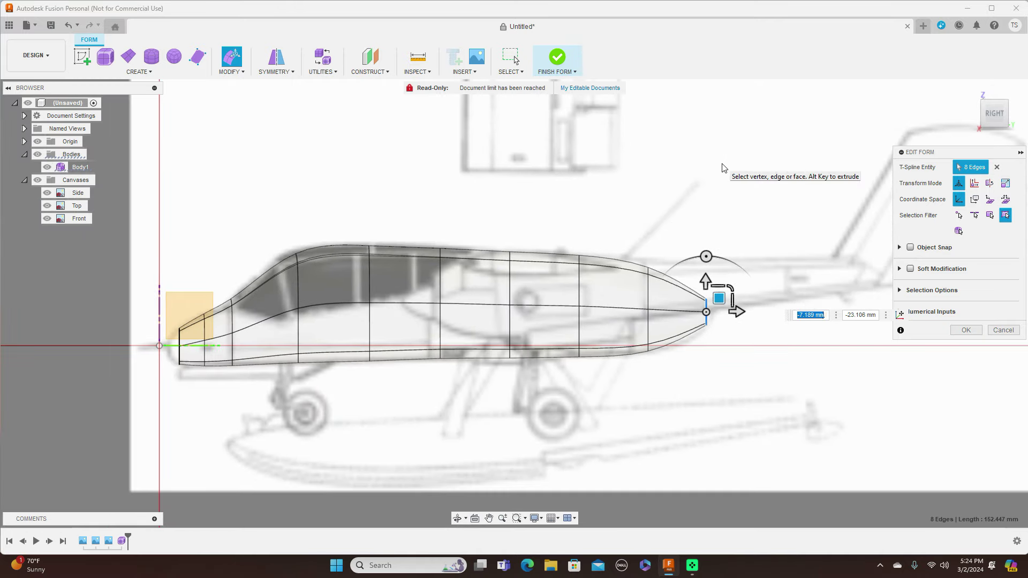
click(994, 96)
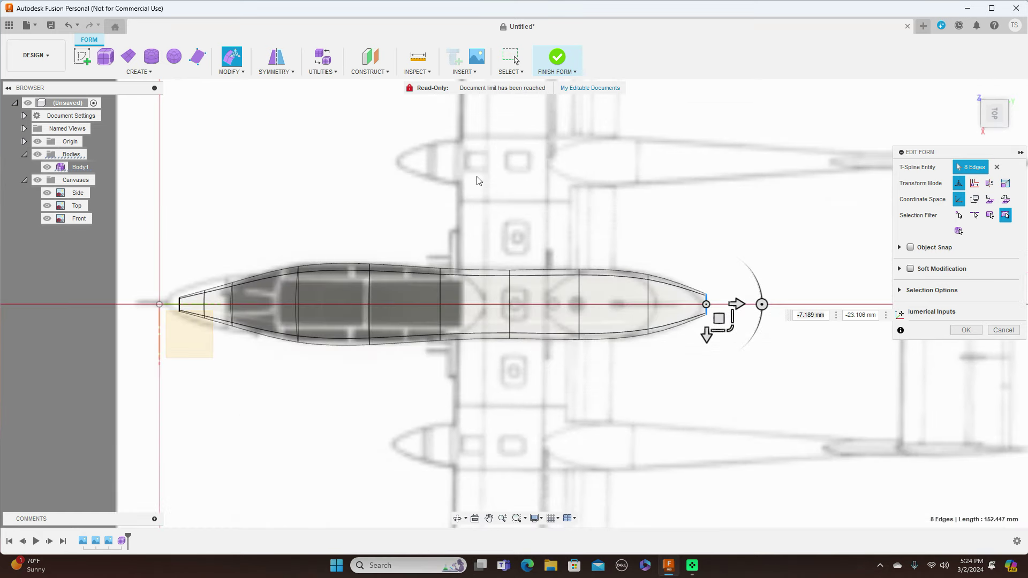
click(37, 154)
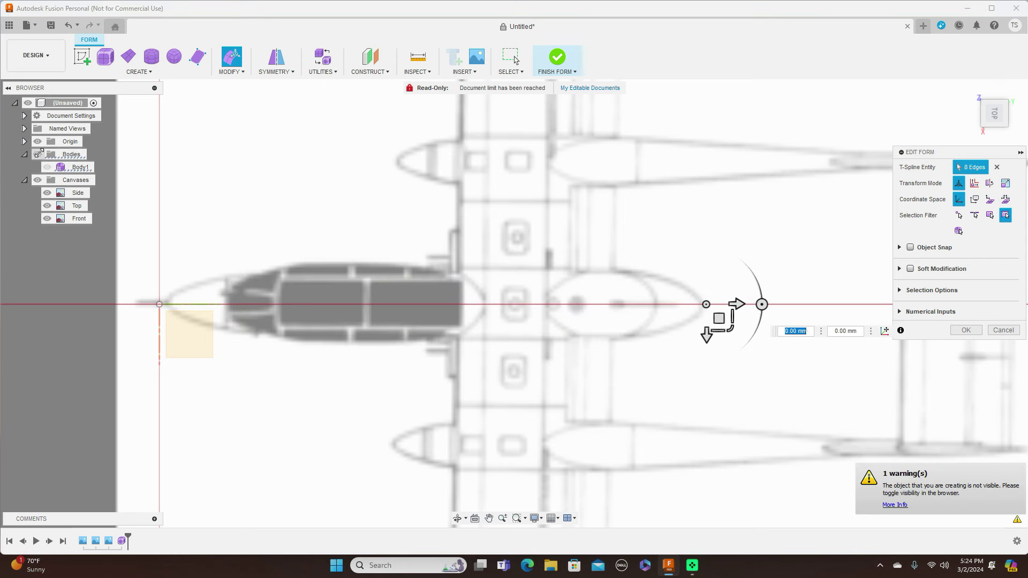
click(37, 154)
click(37, 154)
click(37, 154)
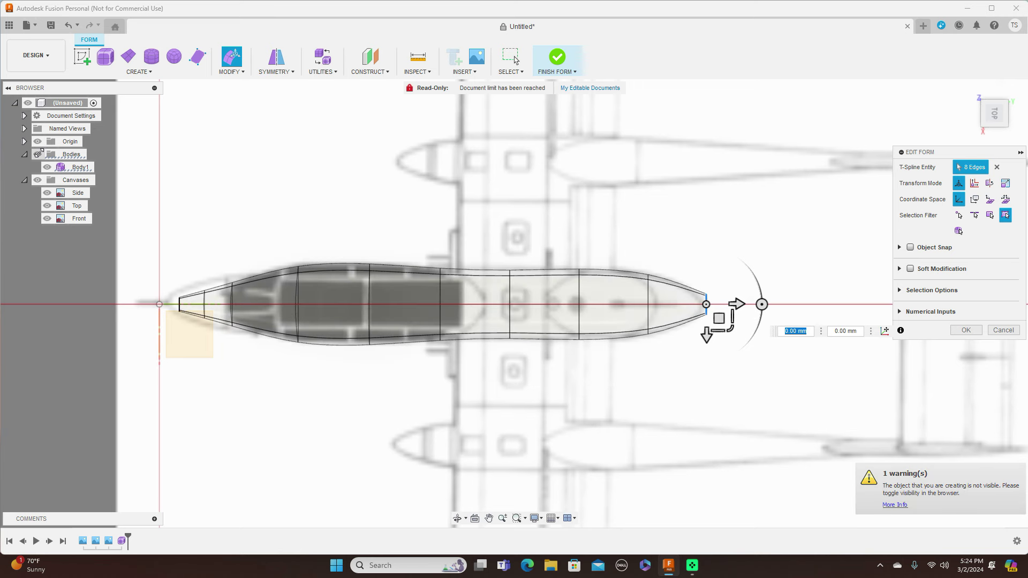
click(37, 155)
click(38, 154)
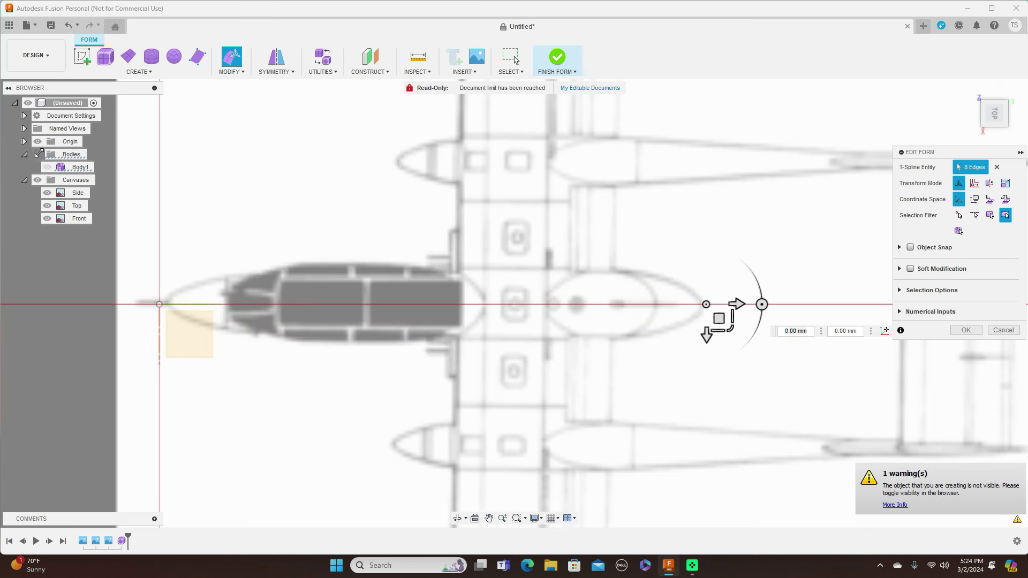
click(38, 154)
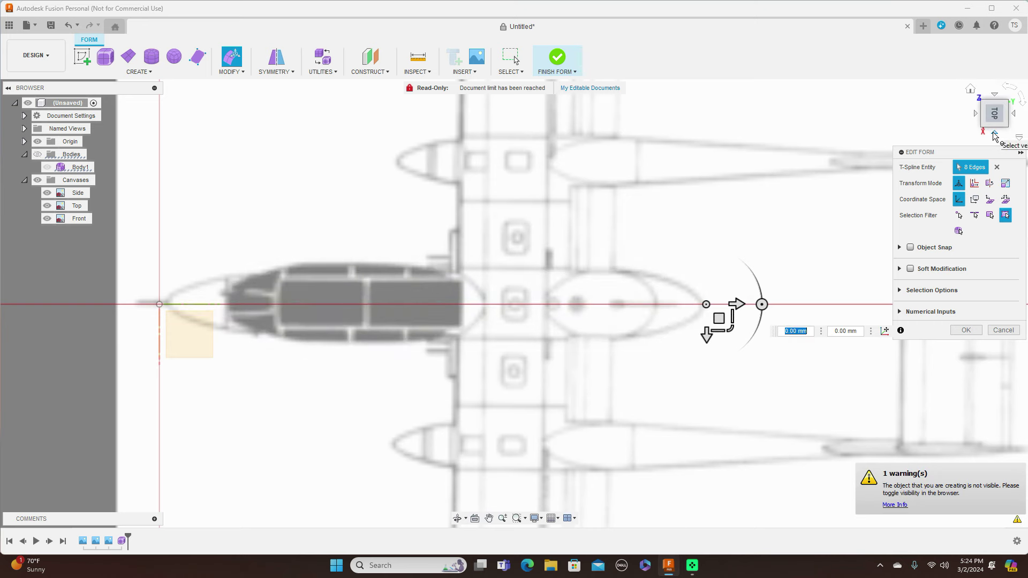
click(993, 135)
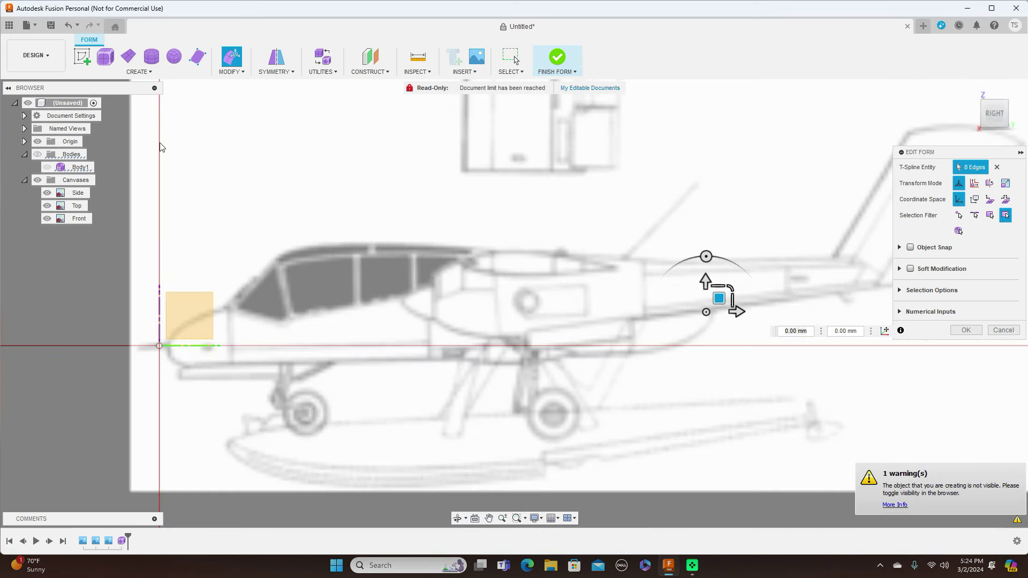
click(38, 154)
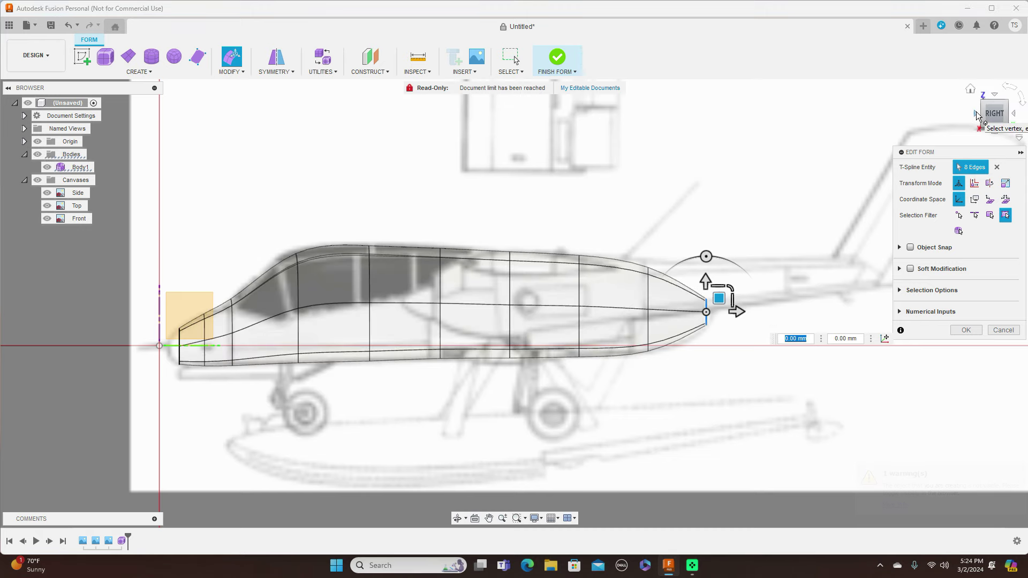
click(975, 115)
scroll(711, 219, up, 2)
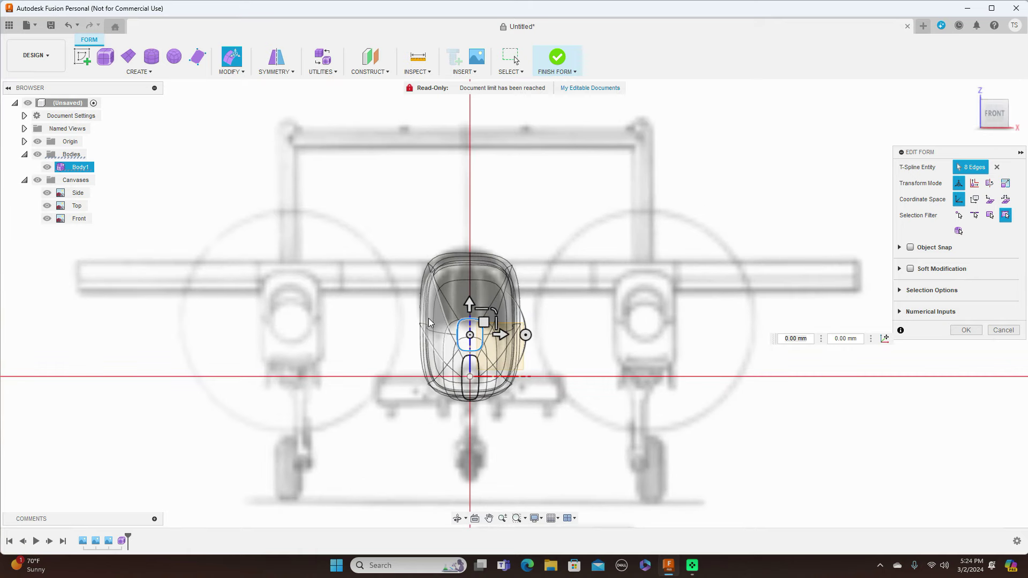
Select three upper side crease edges and pull them inward about 10.788 mm in the Front view.
mouse_move(1017, 118)
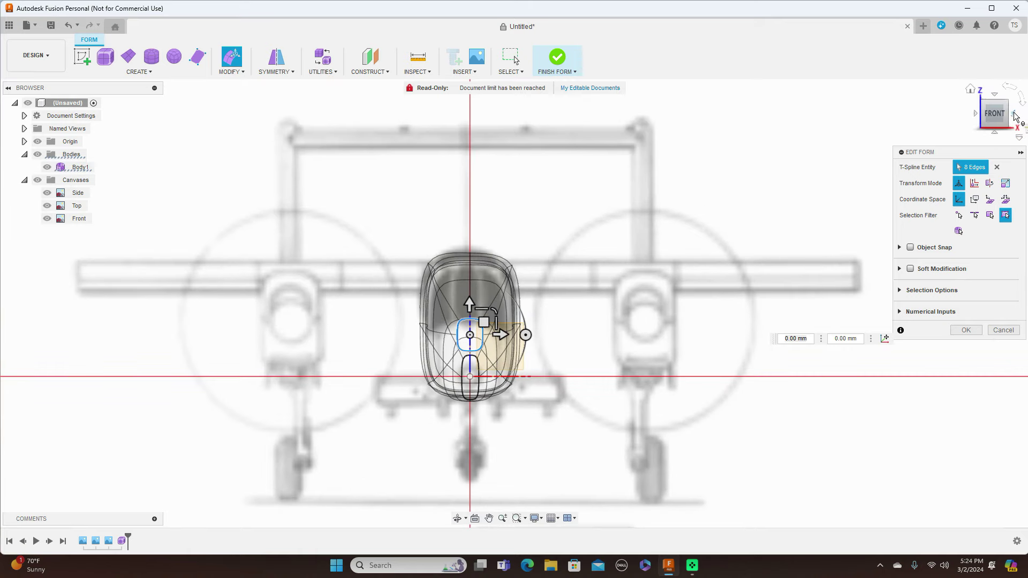
click(1013, 113)
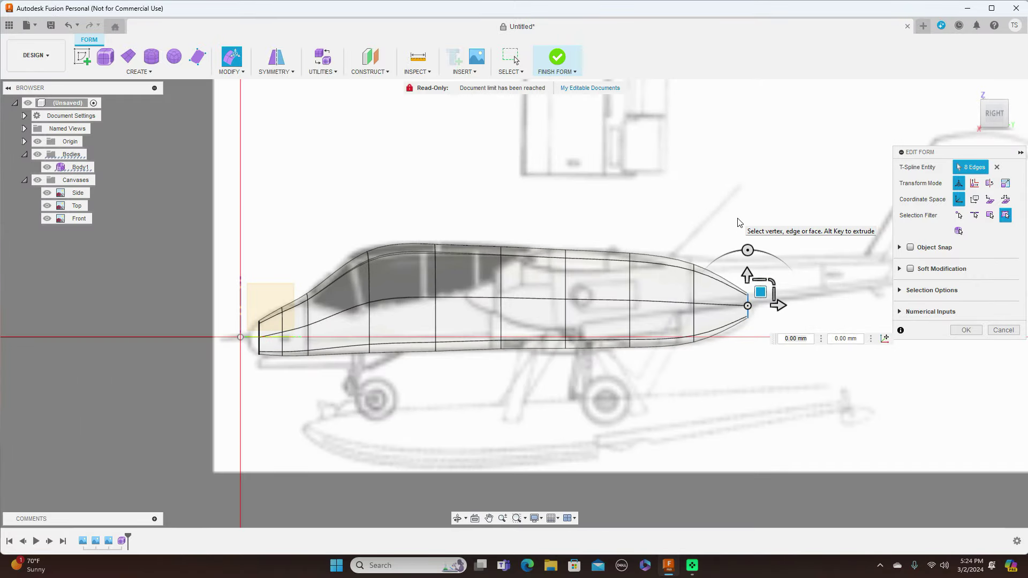
click(384, 303)
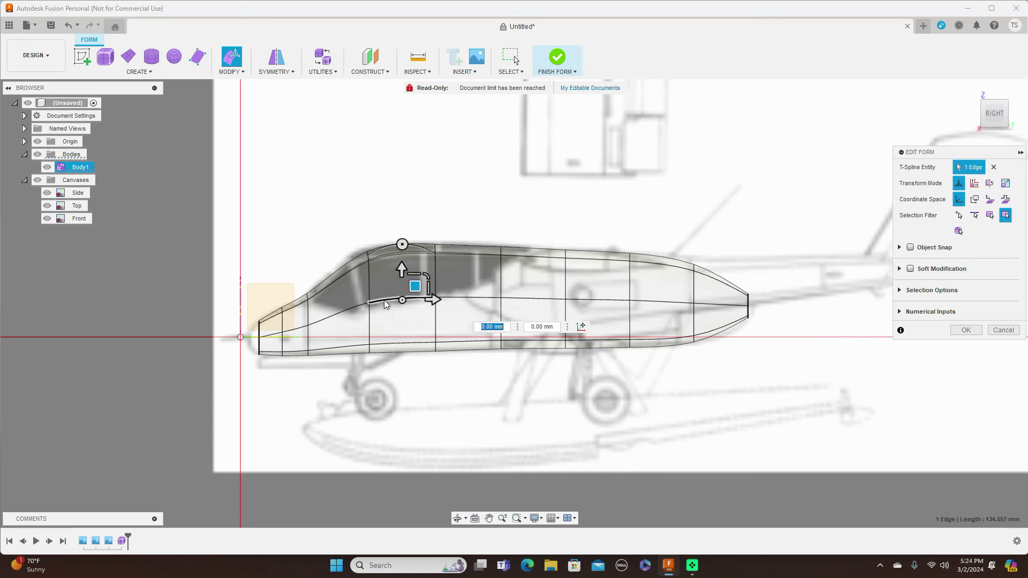
shift+click(465, 303)
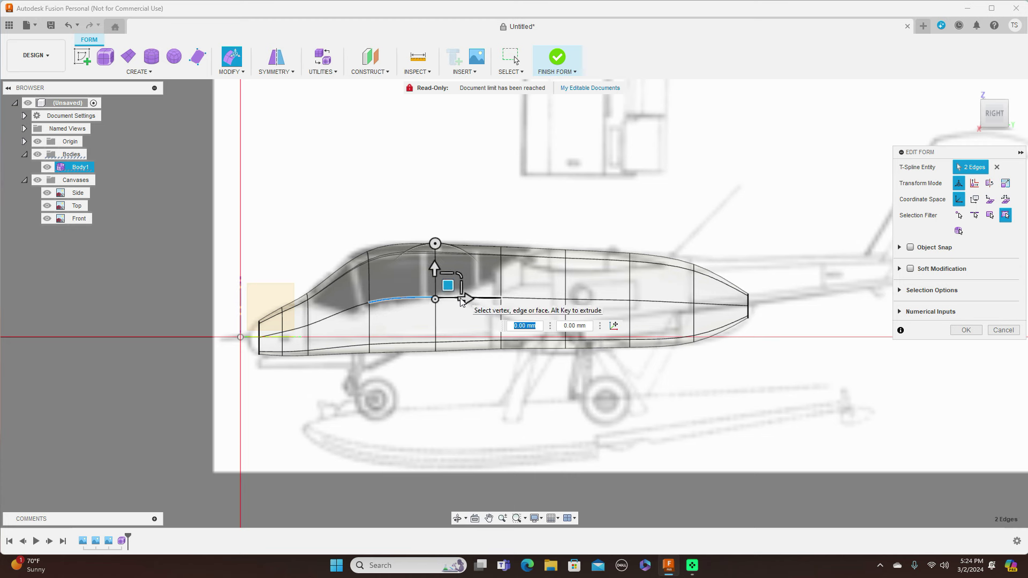
shift+click(349, 309)
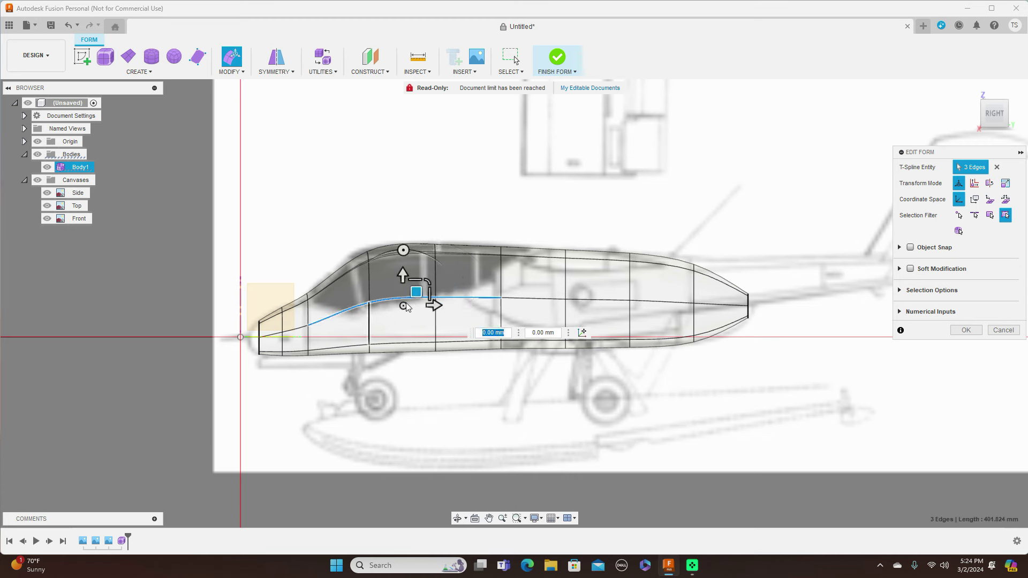
click(975, 113)
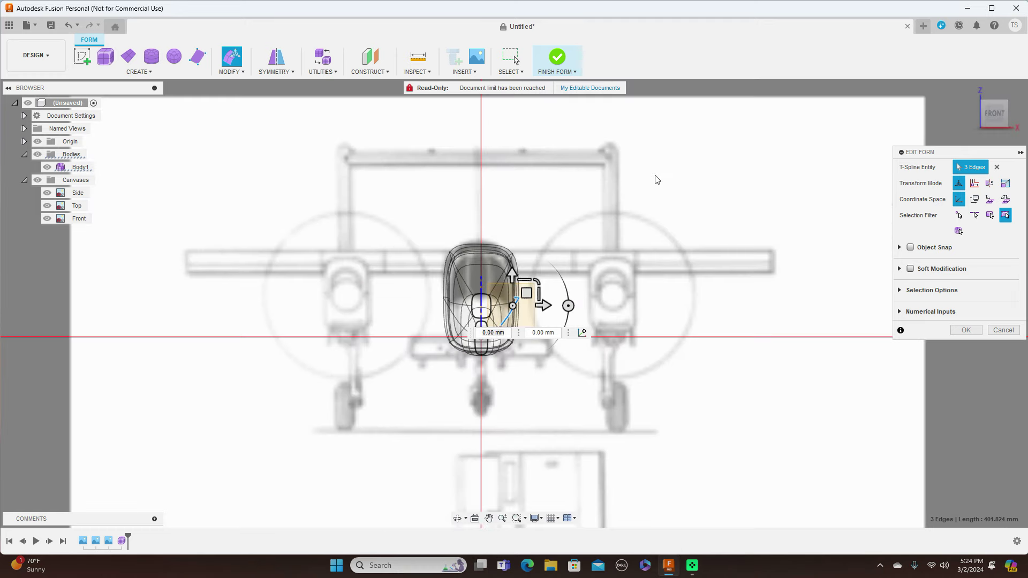
click(524, 293)
drag(525, 292, 519, 292)
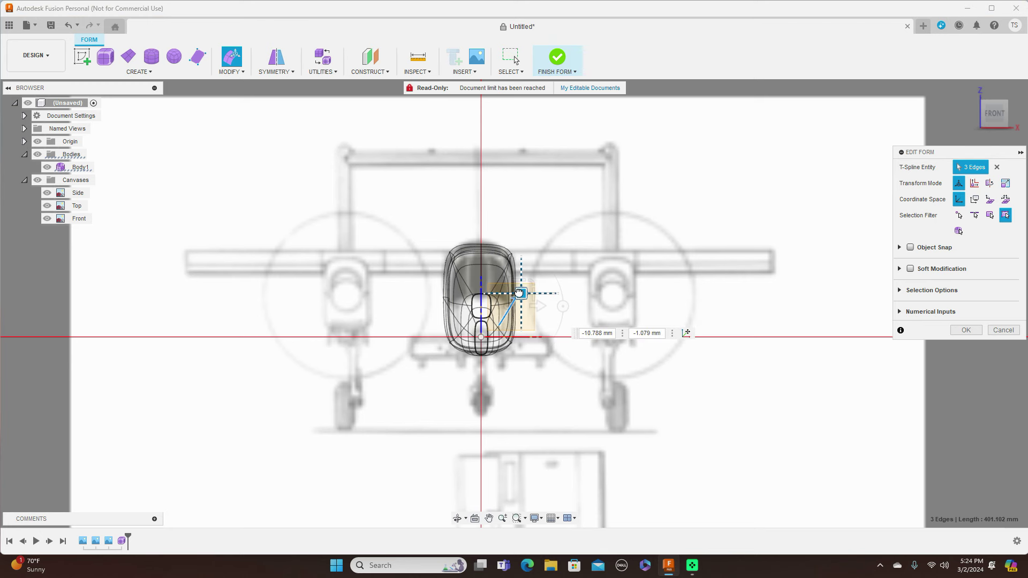
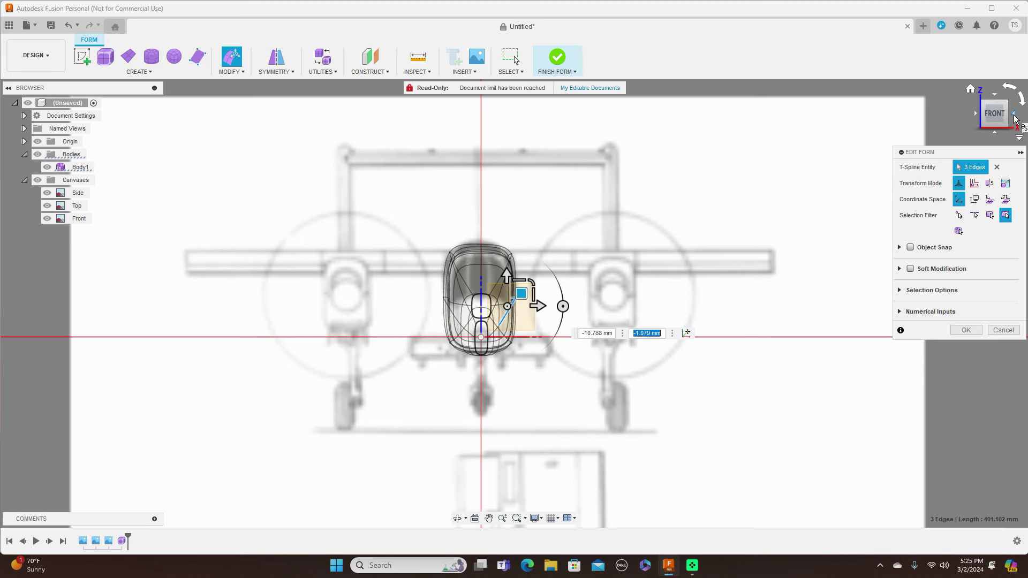
Accept the fuselage edge adjustment and finish the form, converting the T-spline fuselage to a solid.
click(1014, 117)
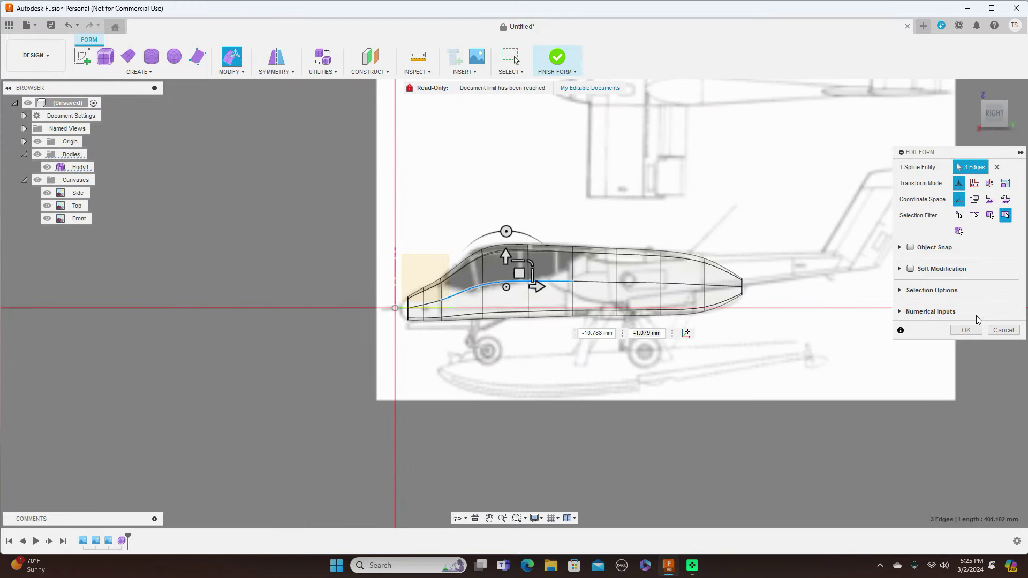
click(966, 330)
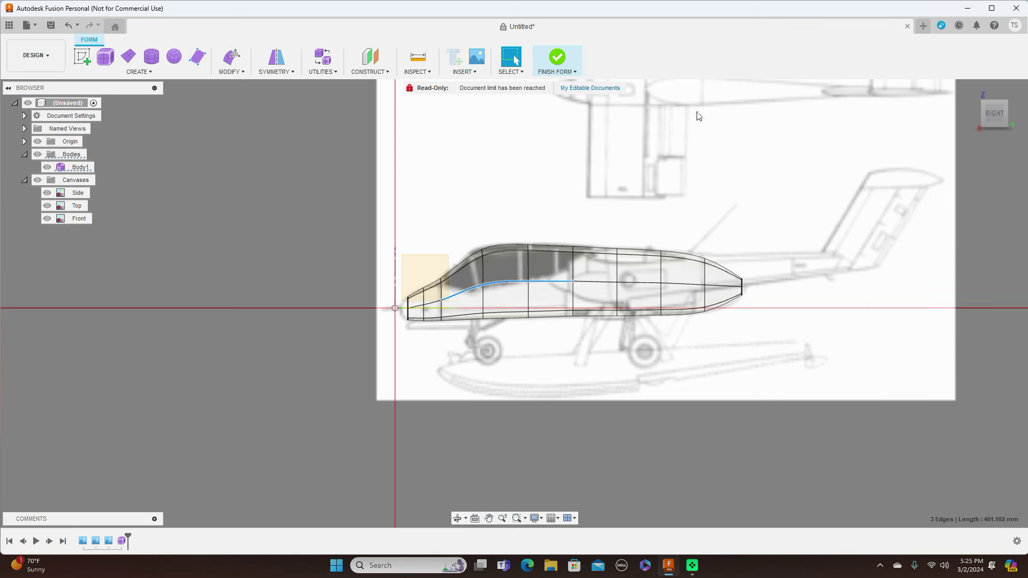
click(576, 72)
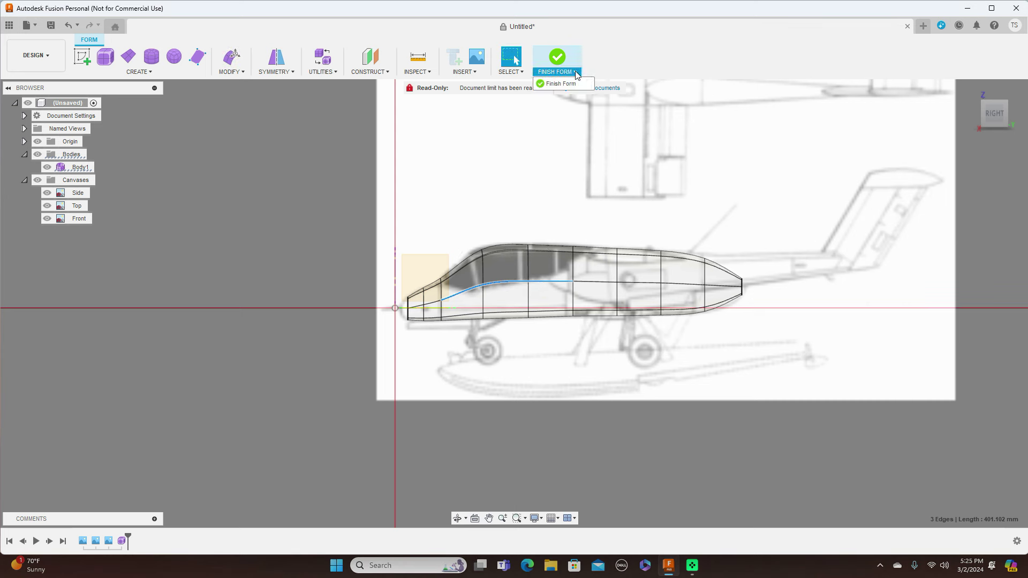
click(565, 84)
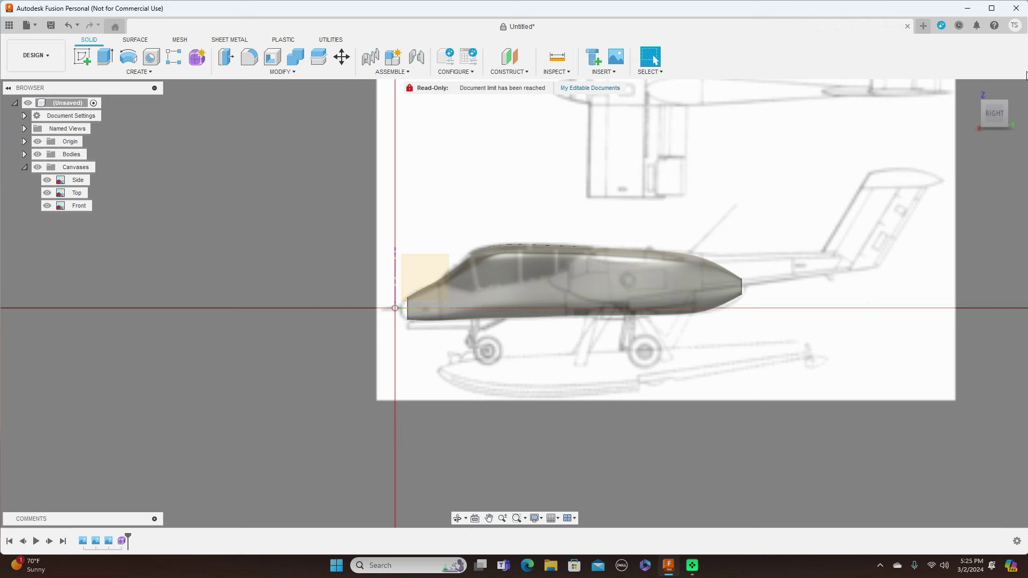
Recentre the view and hide the Canvases so only the fuselage body shows.
scroll(806, 189, up, 2)
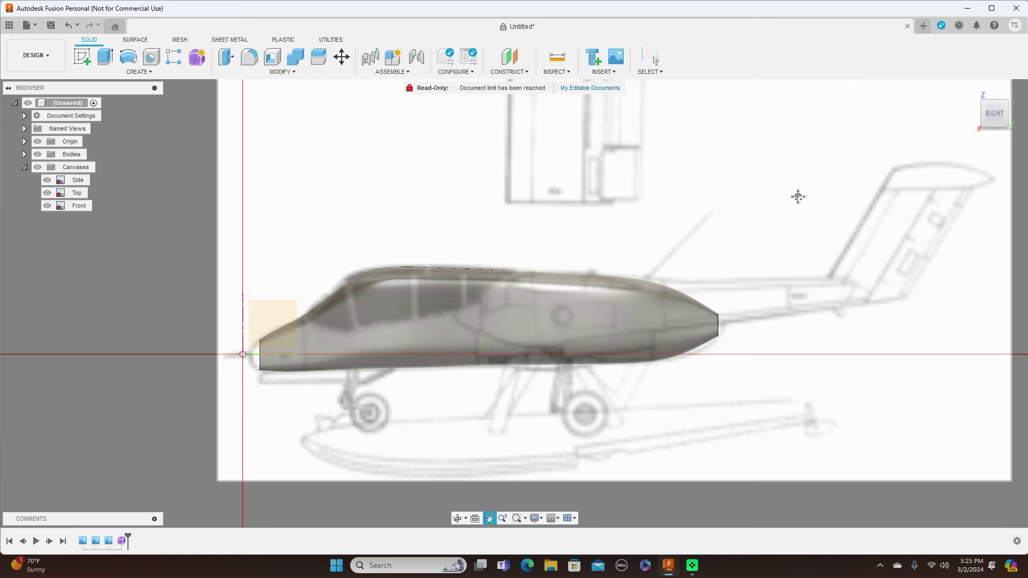
middle_drag(771, 206, 831, 192)
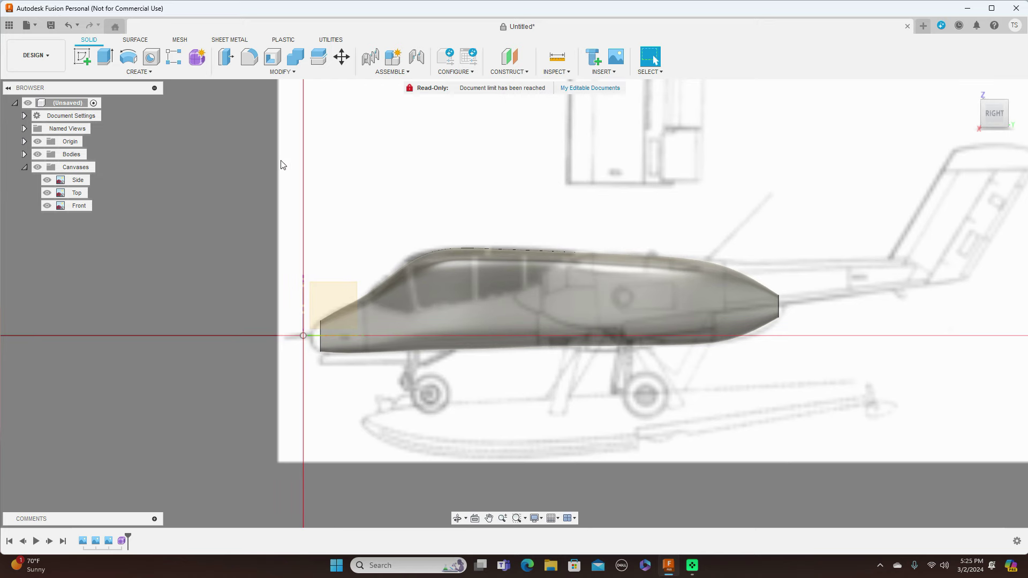
click(37, 167)
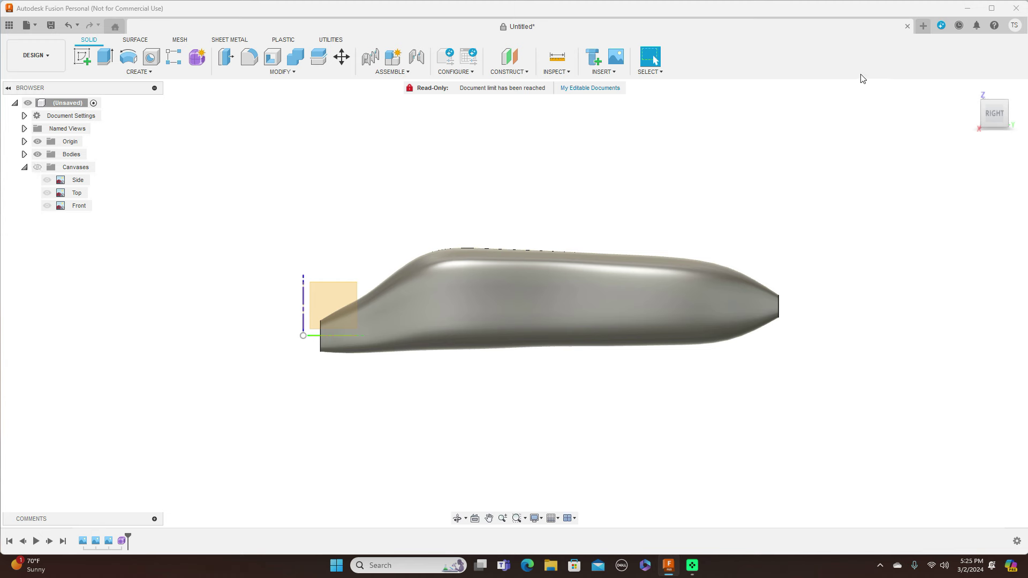
Inspect the fuselage from the Top, Right and Front views.
click(997, 96)
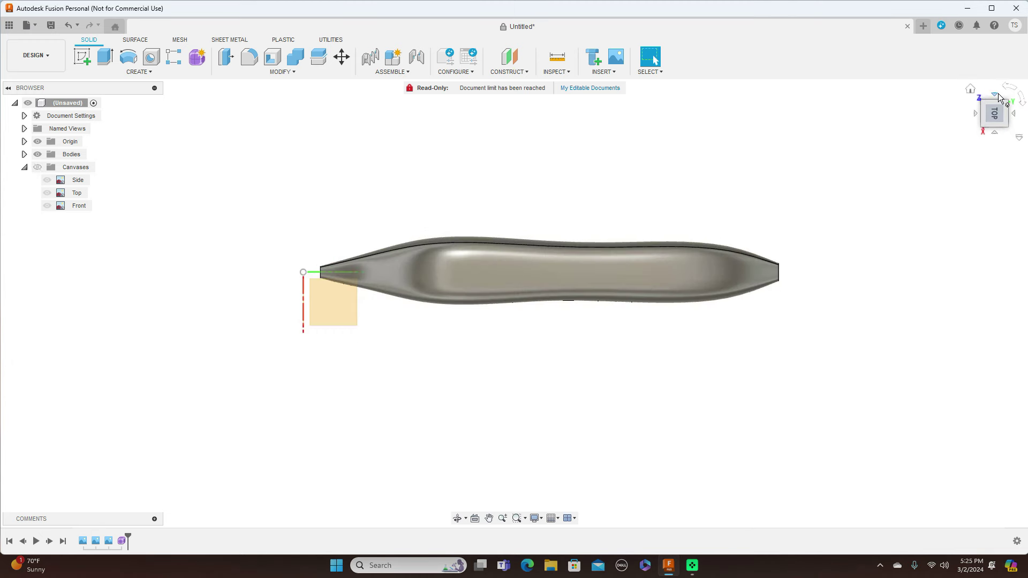
click(994, 131)
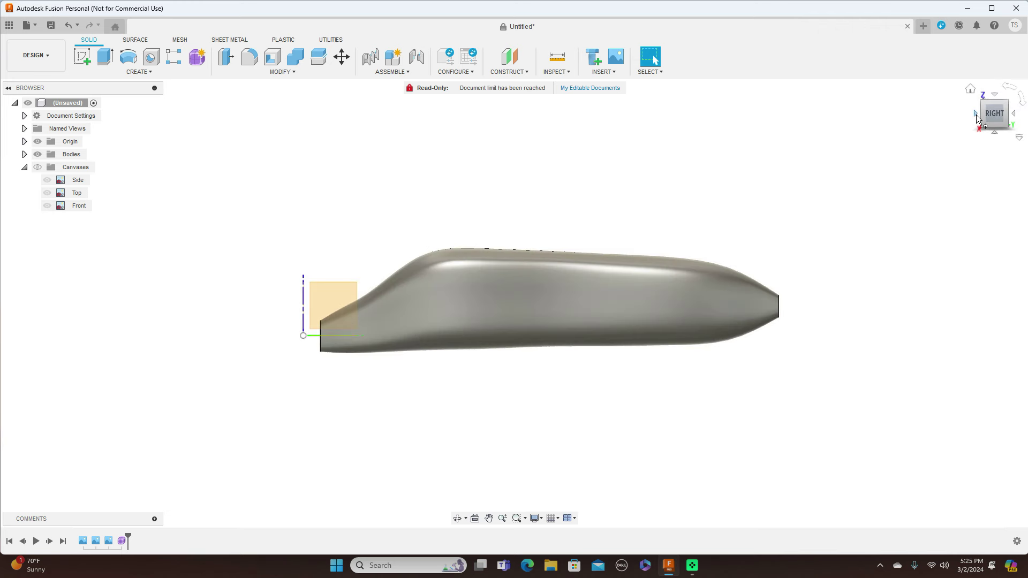
click(975, 114)
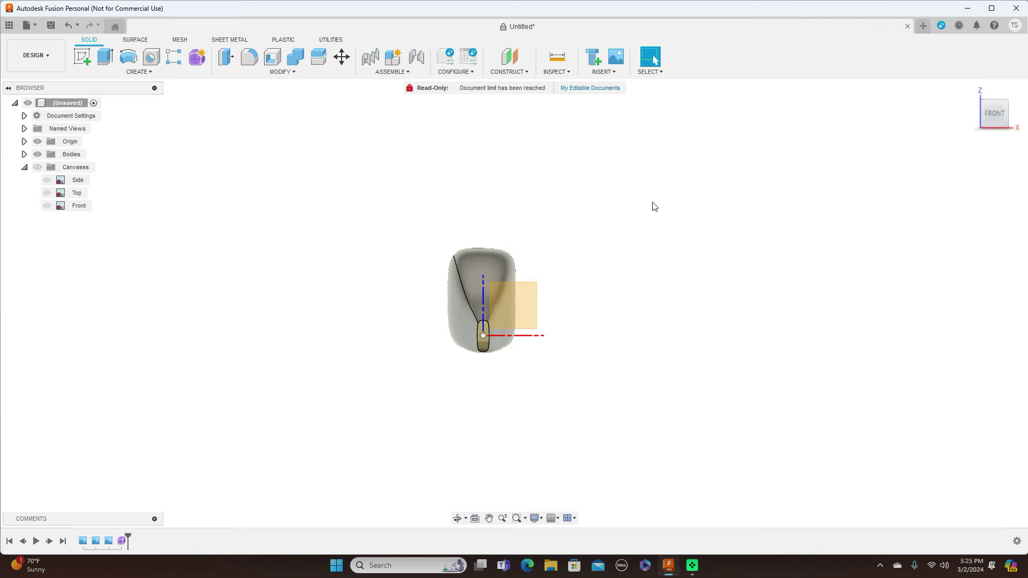
scroll(628, 217, up, 4)
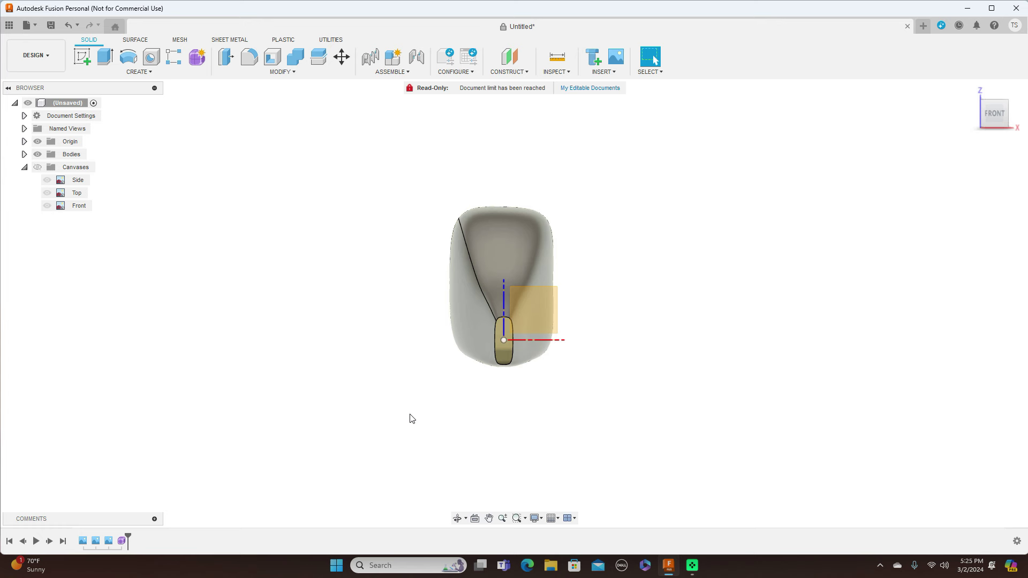
click(121, 541)
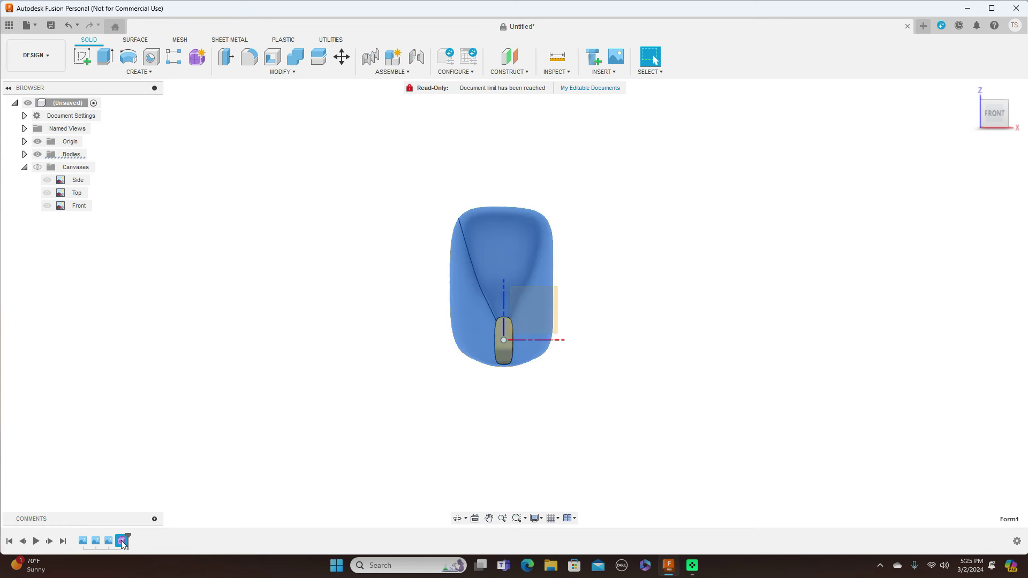
Reopen the Form feature from the timeline for editing.
right_click(121, 541)
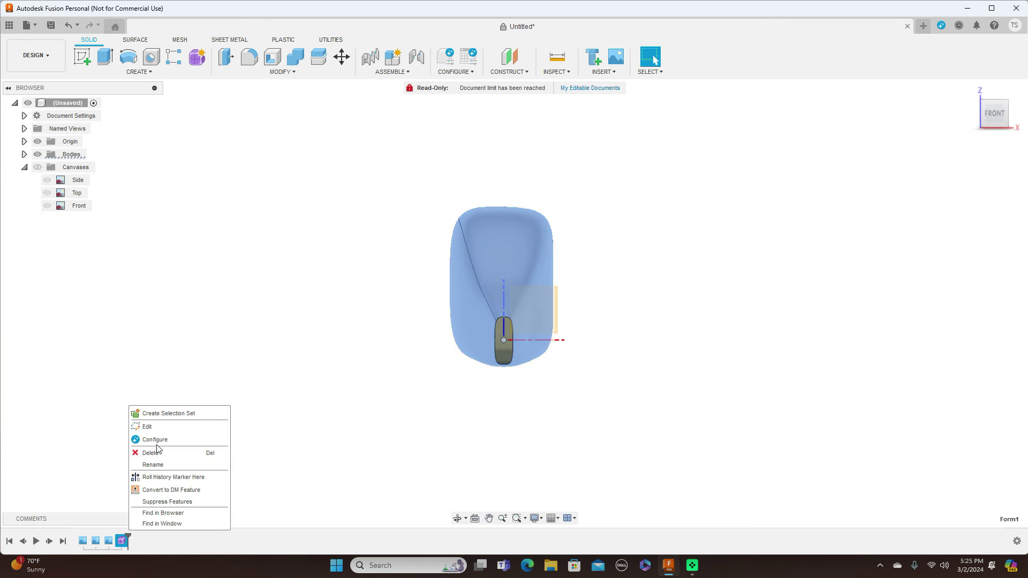
click(162, 427)
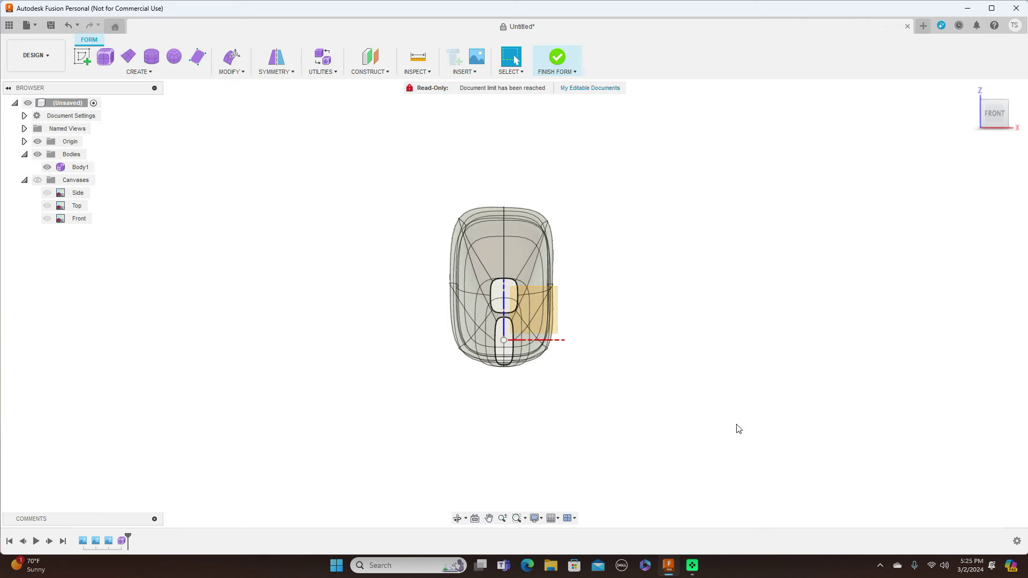
scroll(738, 424, up, 3)
middle_drag(673, 348, 689, 399)
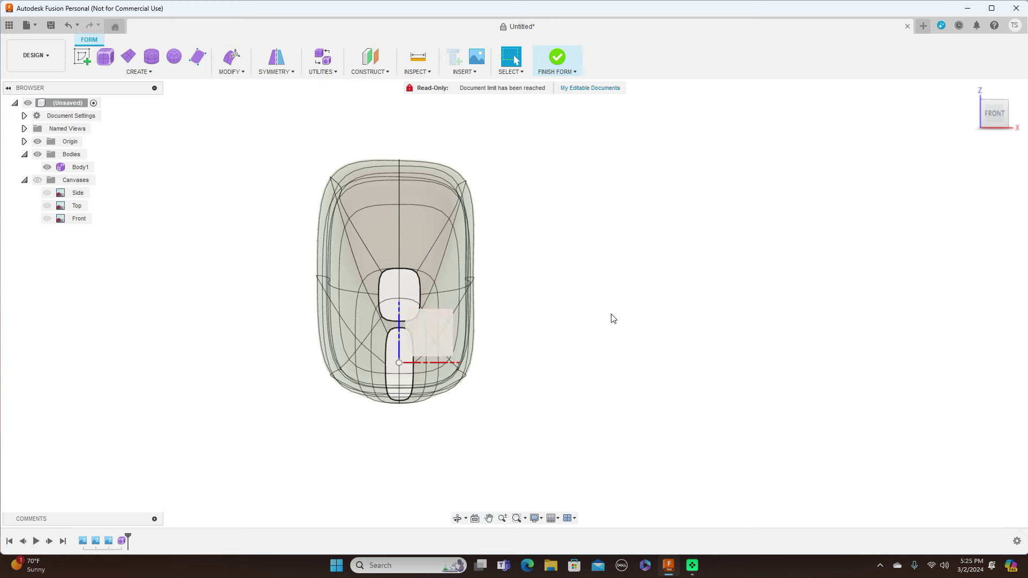
In the Front view, start Edit Form on the bottom vertex of the lower opening.
drag(1007, 118, 412, 225)
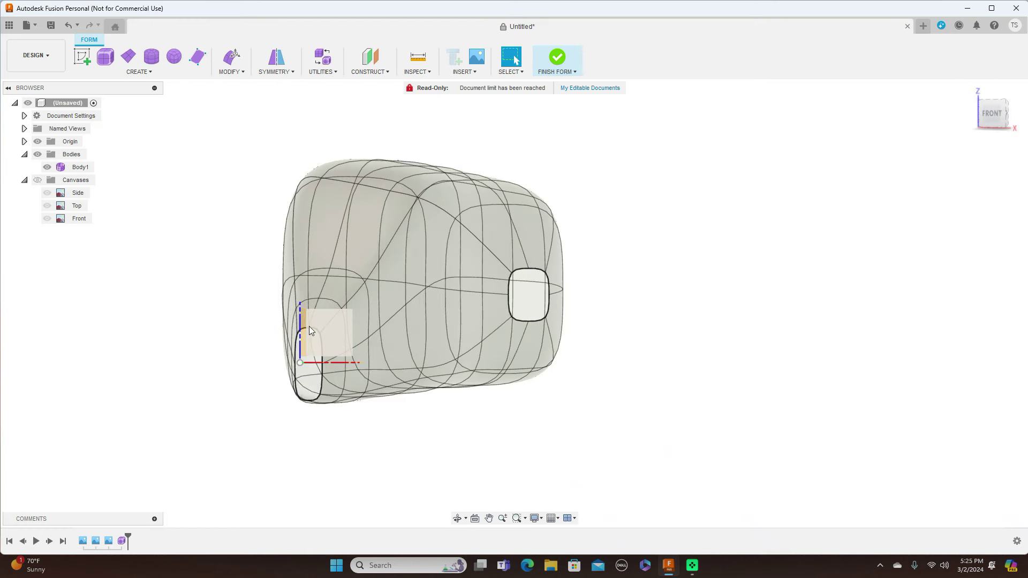
click(991, 113)
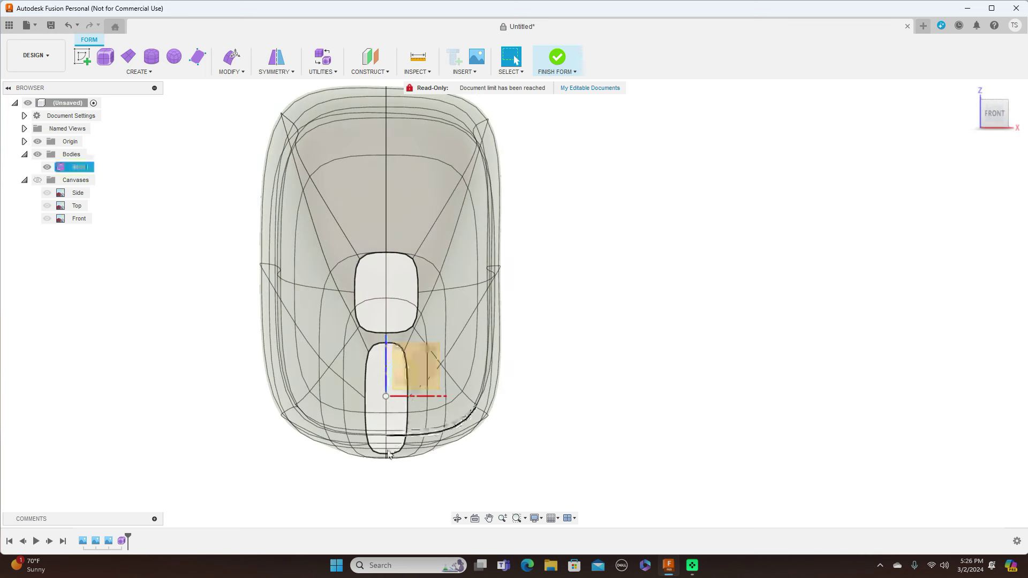
right_click(389, 455)
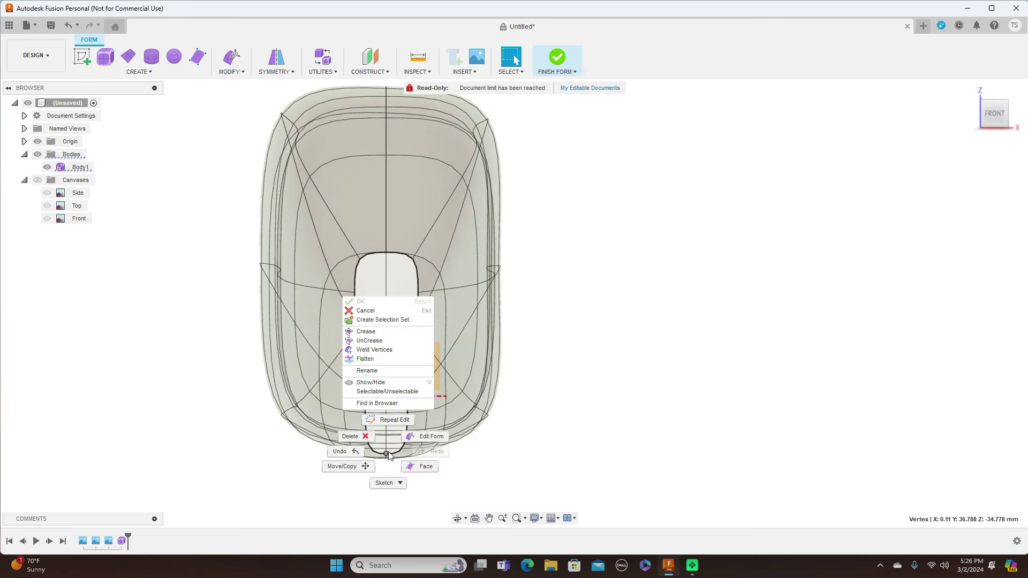
click(422, 436)
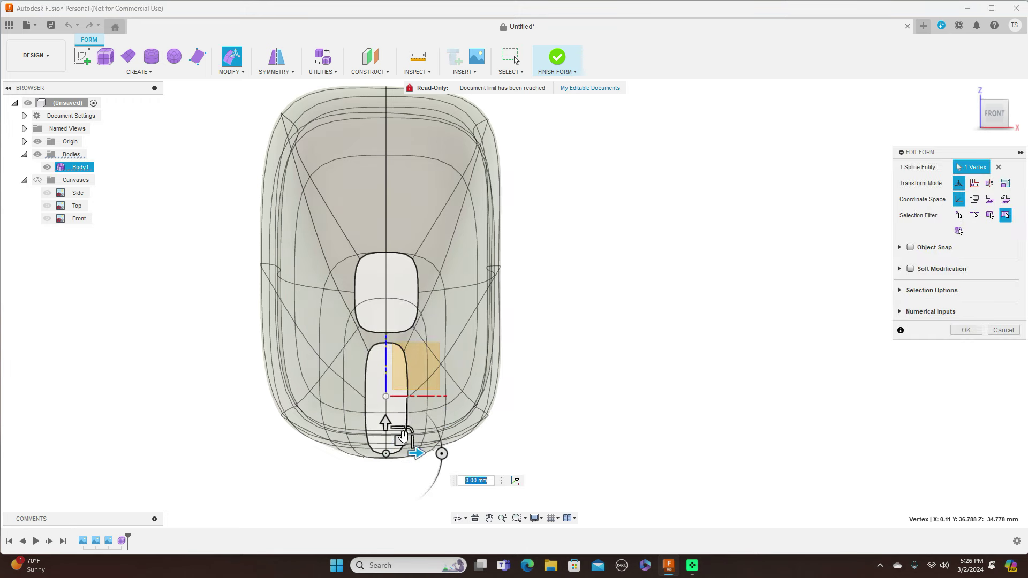
Move the lower nose opening's vertices up and lower its top edge to reshape it.
drag(400, 438, 418, 412)
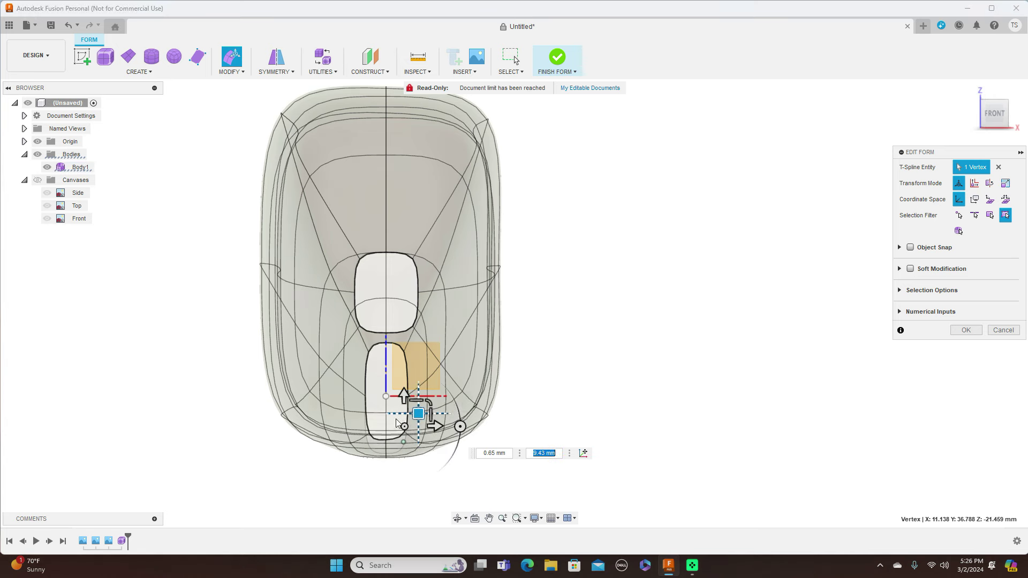
click(373, 424)
drag(373, 425, 375, 405)
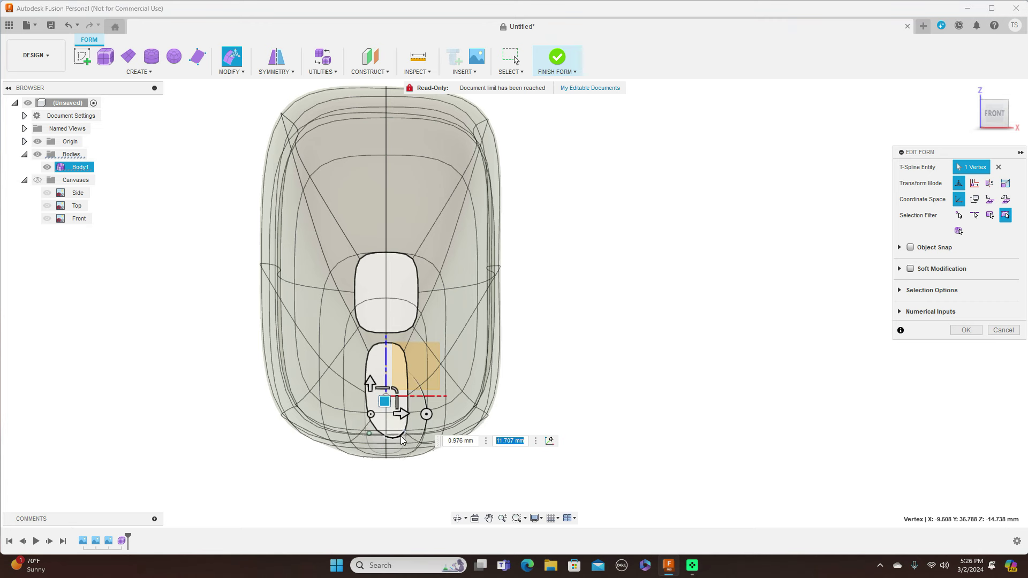
click(404, 434)
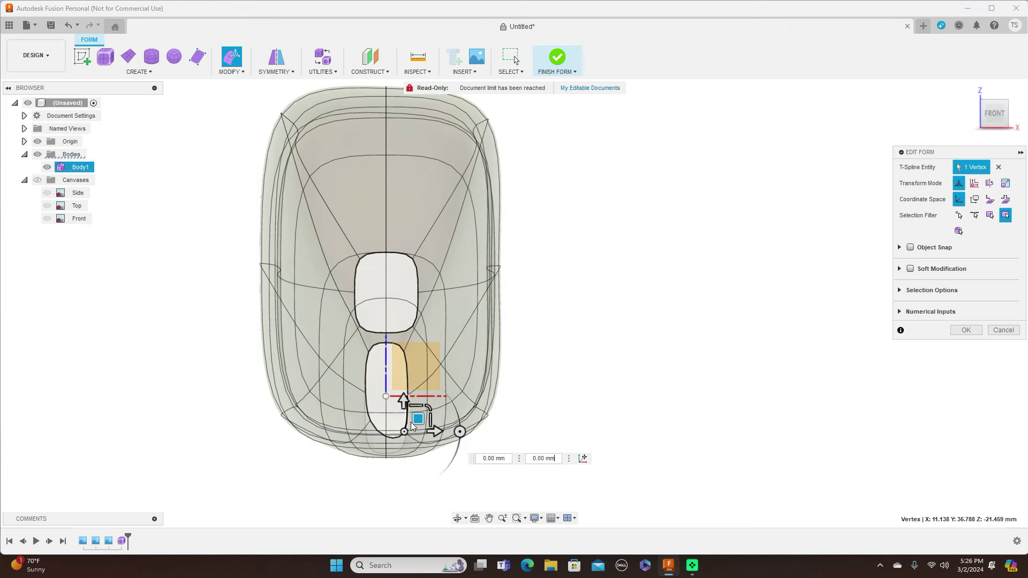
drag(421, 418, 420, 403)
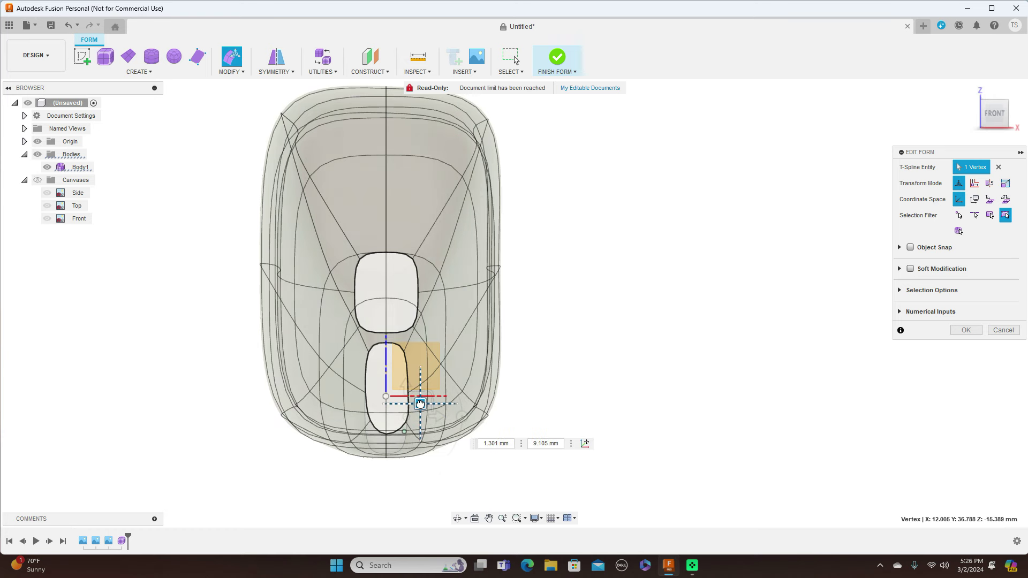
click(399, 348)
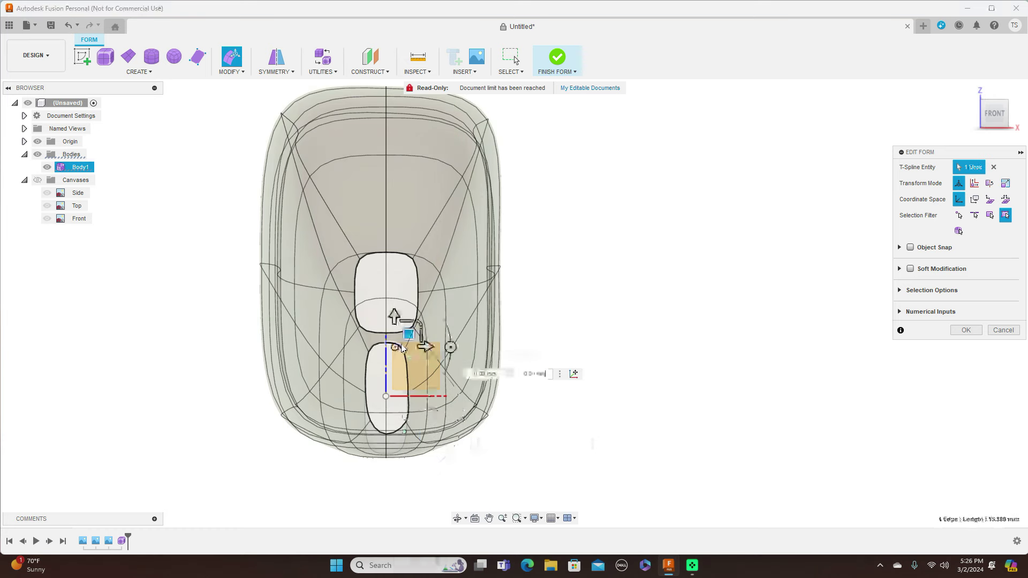
drag(406, 349, 410, 352)
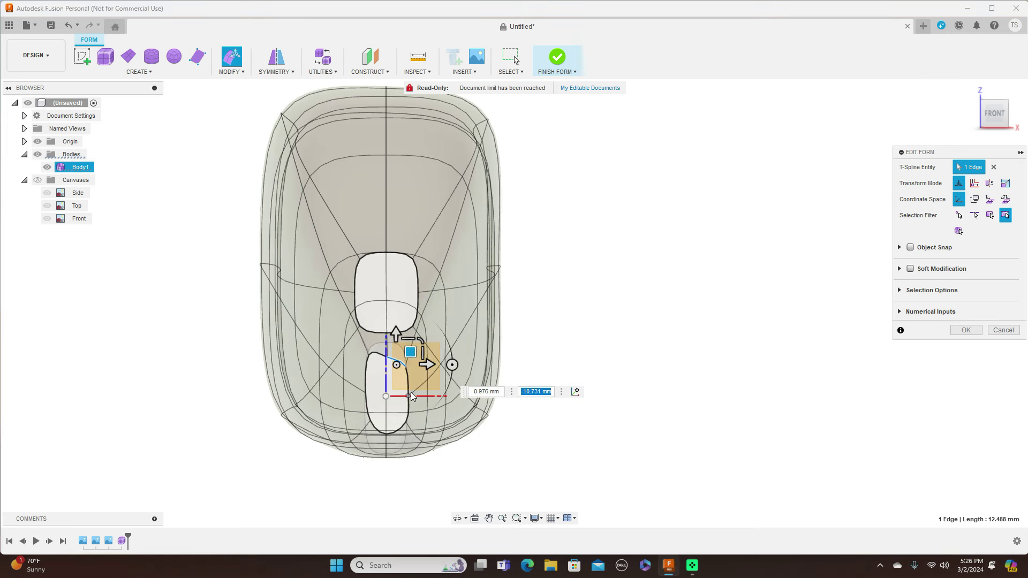
click(413, 391)
drag(421, 381, 434, 382)
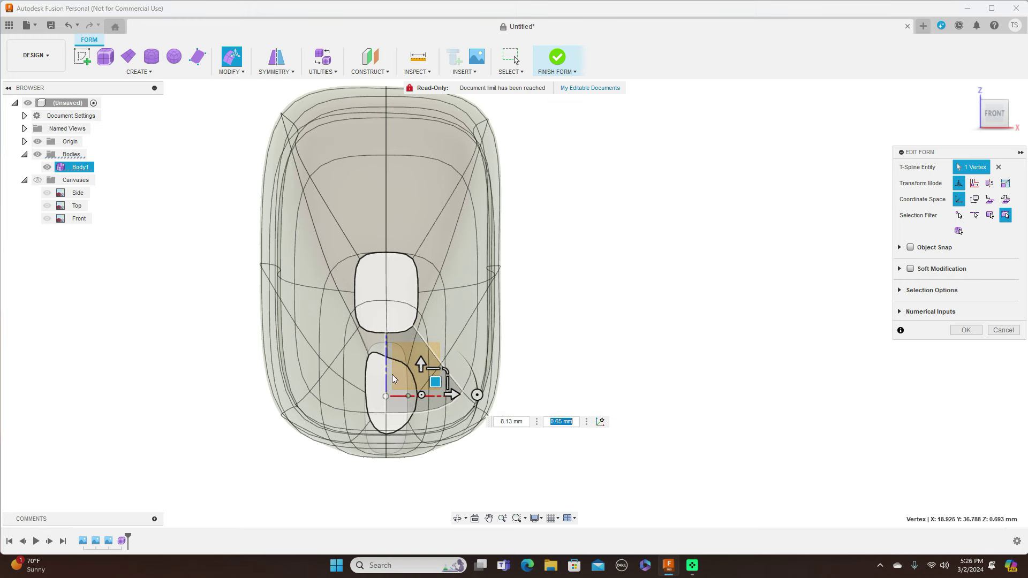
Adjust the oval's upper vertex, left edge and lower vertices, the last offset 0.192 mm, -2.112 mm.
click(371, 355)
drag(381, 342, 382, 363)
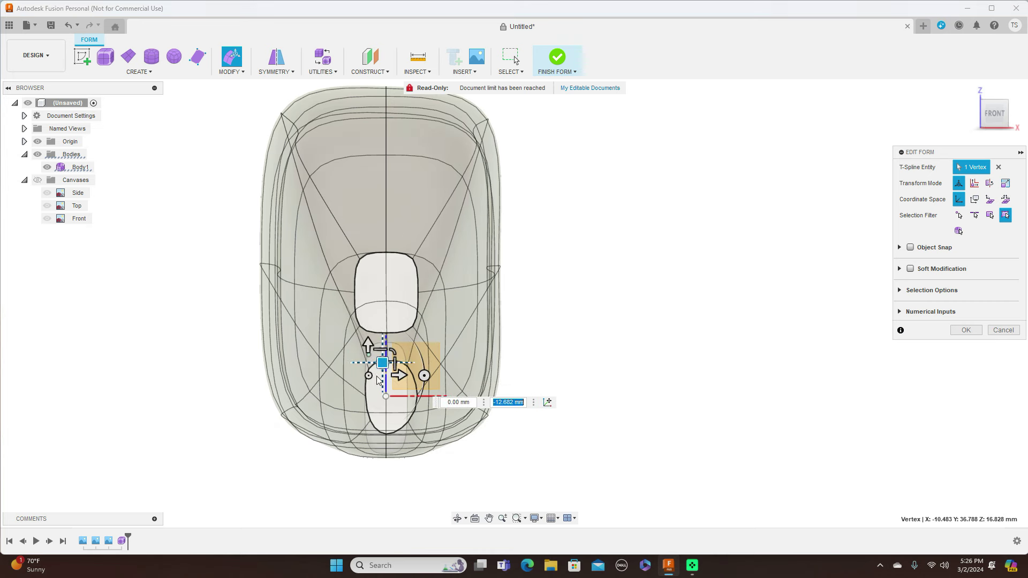
click(366, 410)
drag(372, 395, 379, 359)
scroll(362, 376, up, 3)
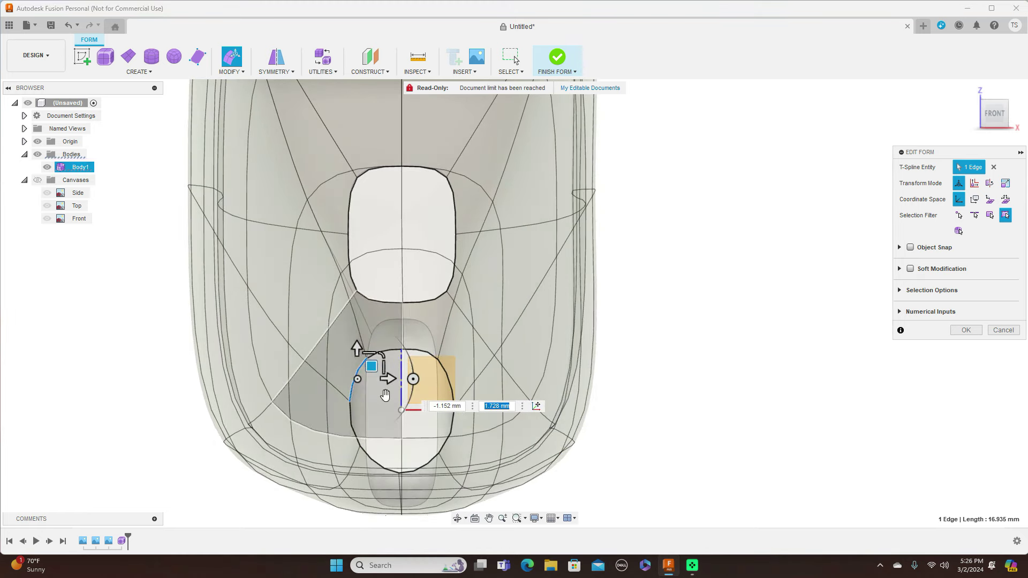
click(401, 470)
drag(412, 457, 413, 450)
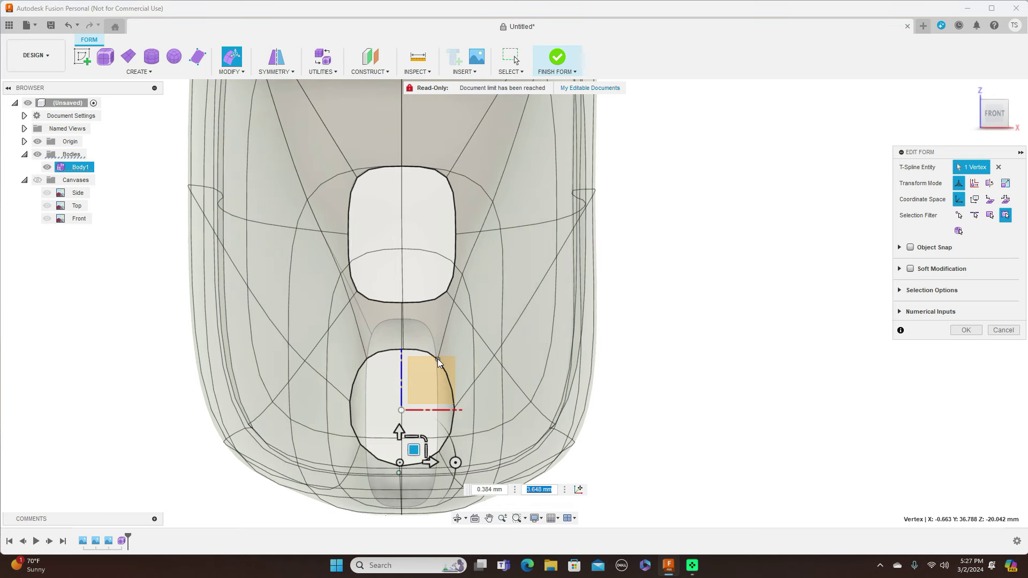
click(448, 351)
drag(448, 354, 461, 356)
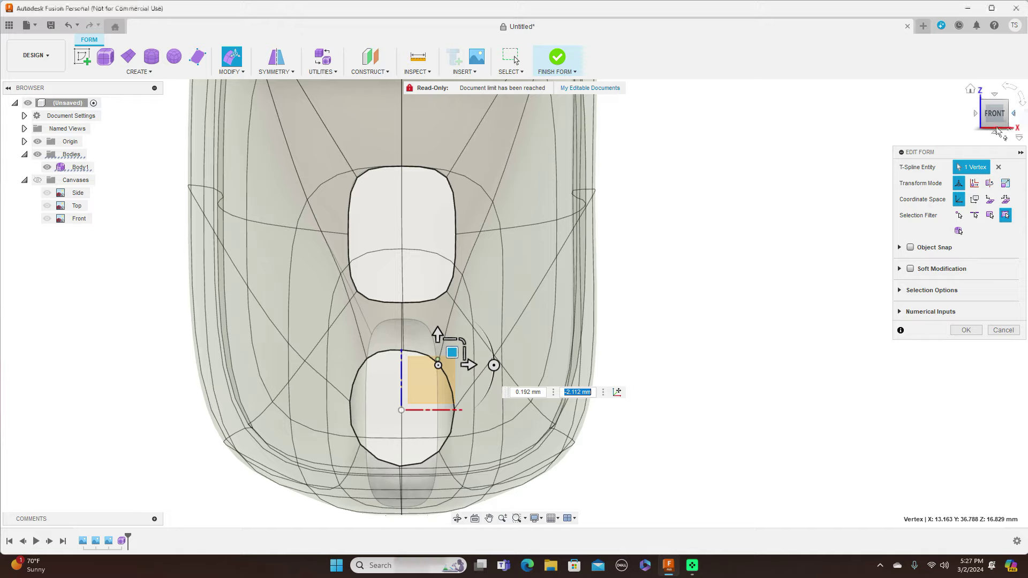
click(1015, 116)
scroll(696, 369, down, 3)
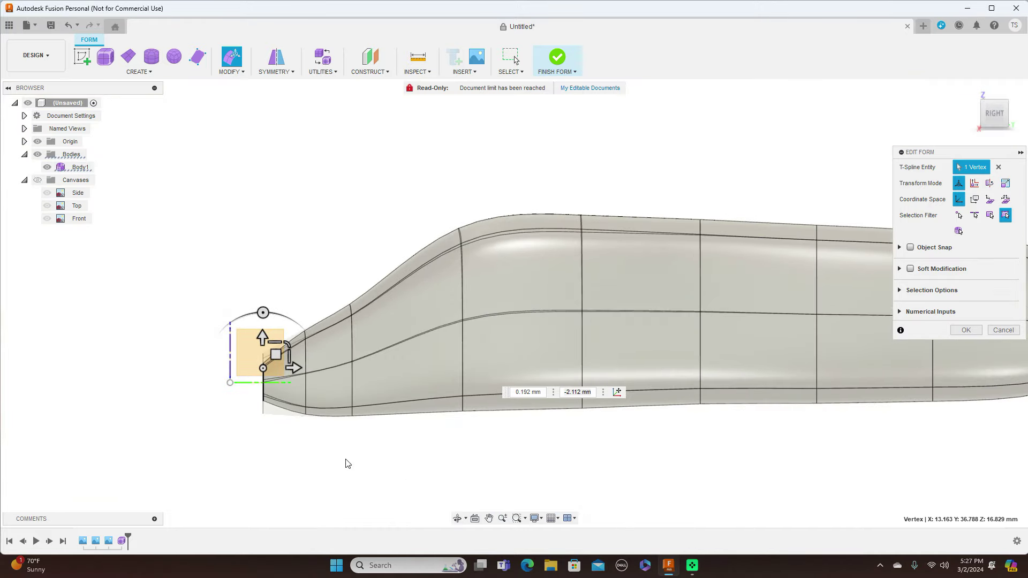
Scale the 8-edge front-end loop by 1.632, widening its outline to 173.474 mm.
scroll(346, 463, up, 3)
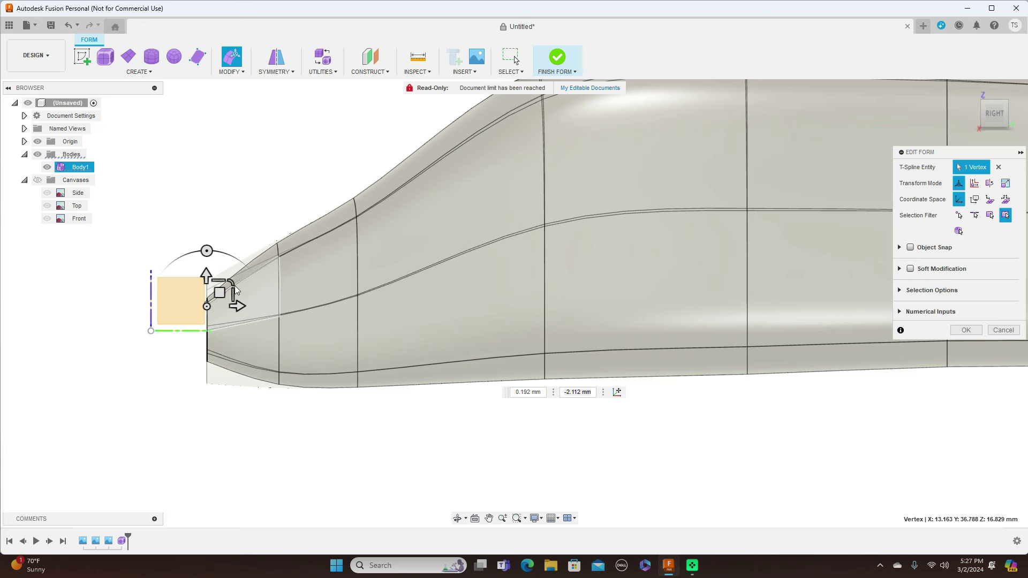
drag(233, 282, 232, 280)
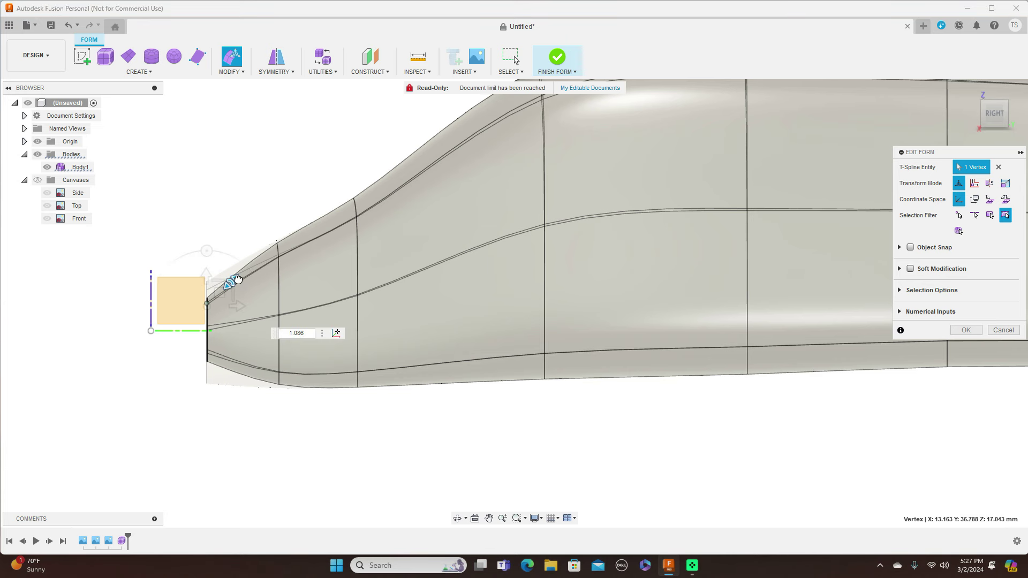
scroll(200, 330, up, 3)
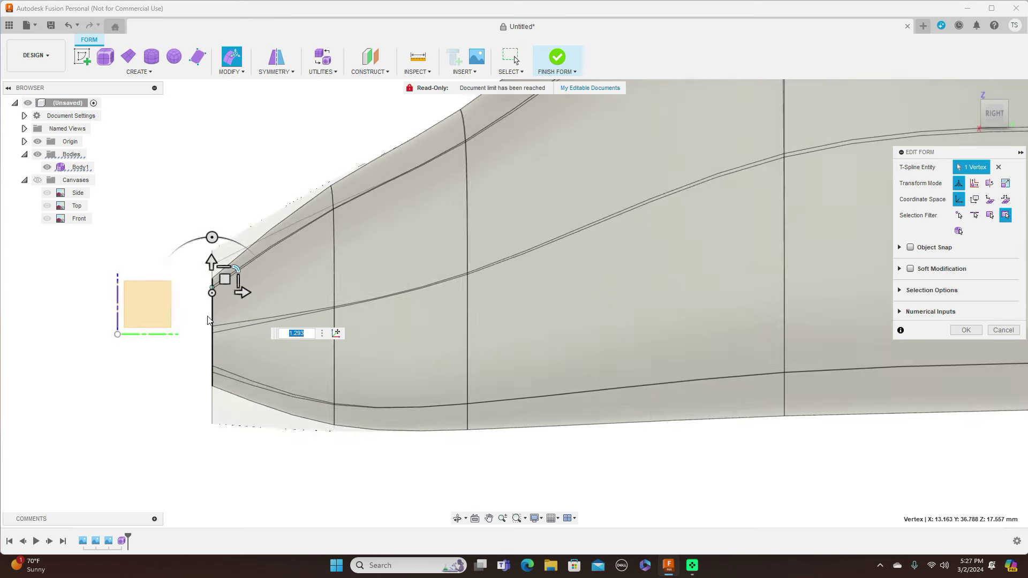
double_click(211, 314)
drag(238, 304, 253, 294)
click(975, 112)
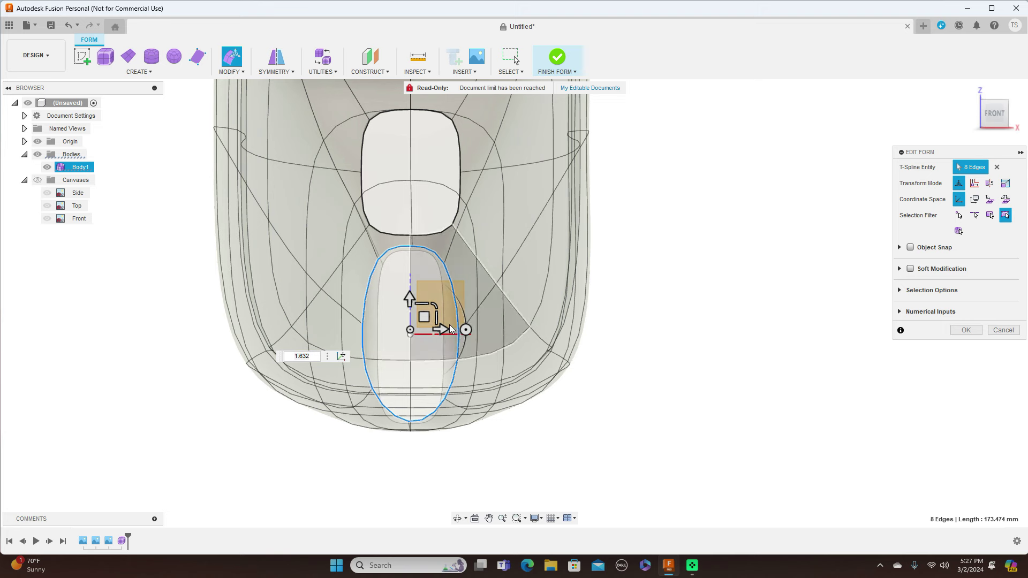
Raise the bottom vertices and pull down the upper vertices of the nose's bottom opening.
scroll(698, 389, up, 1)
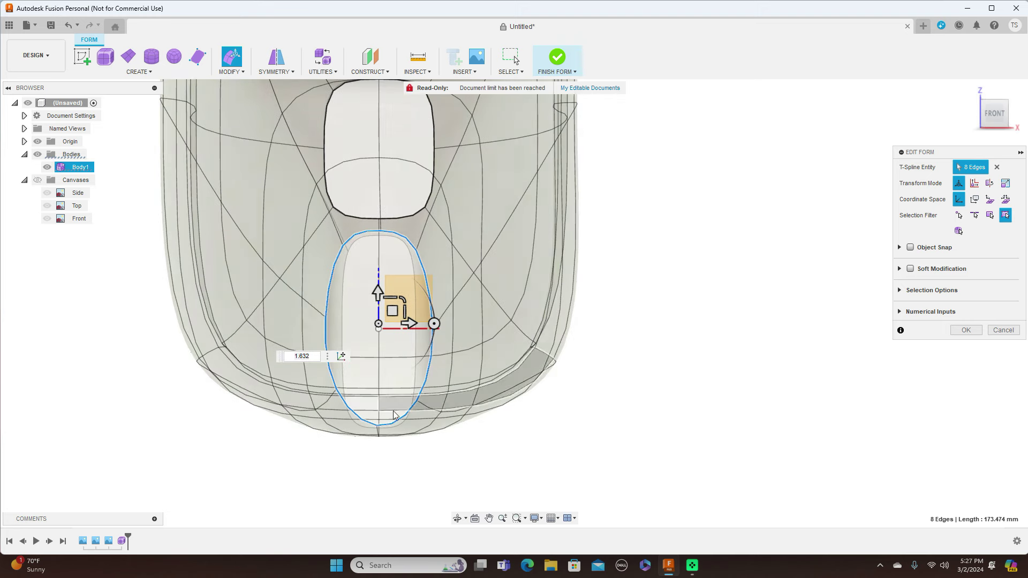
click(377, 425)
drag(389, 413, 391, 371)
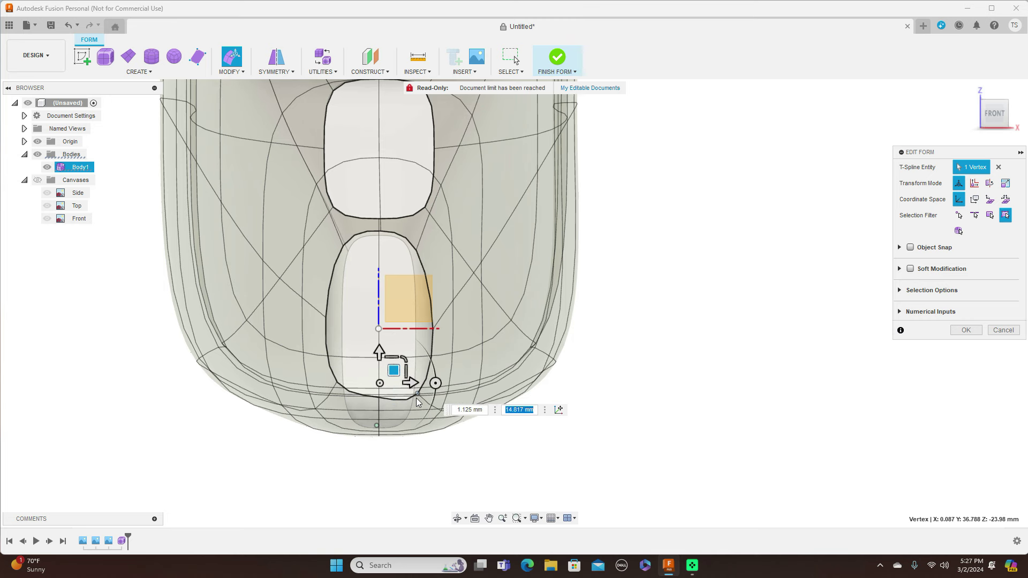
click(416, 393)
drag(428, 376, 425, 368)
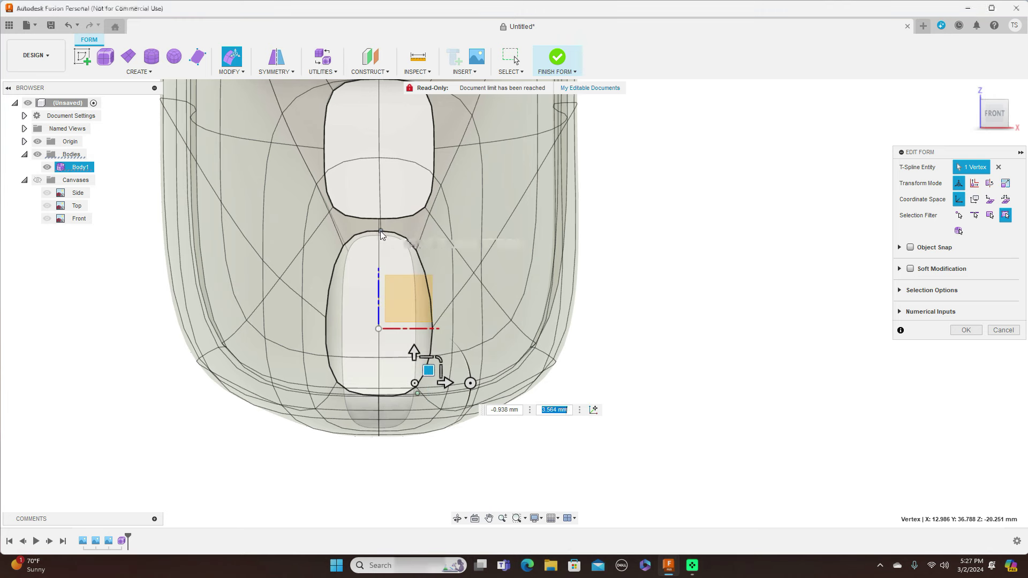
click(380, 231)
drag(393, 226, 358, 262)
click(342, 249)
click(417, 255)
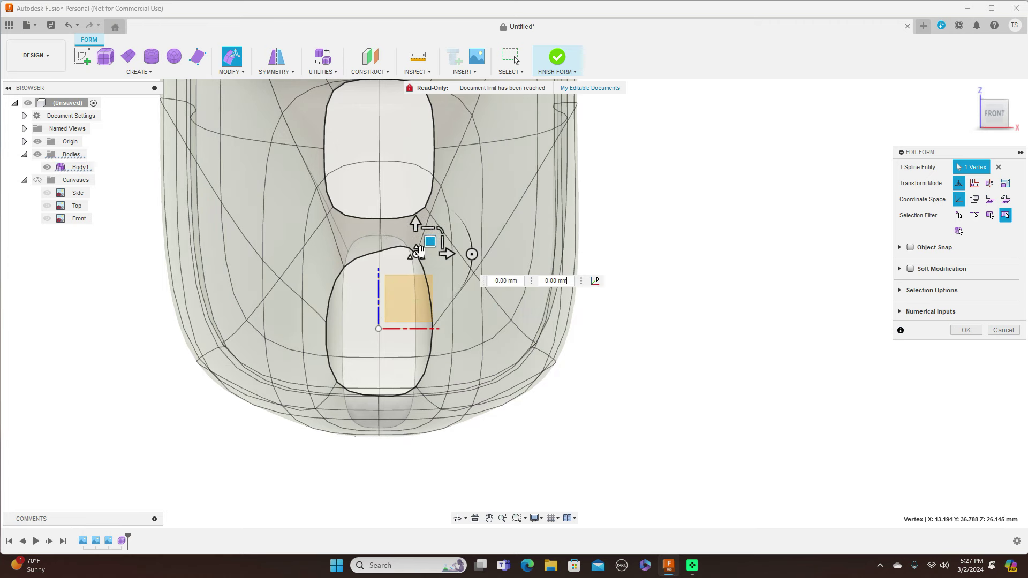
drag(424, 263, 425, 263)
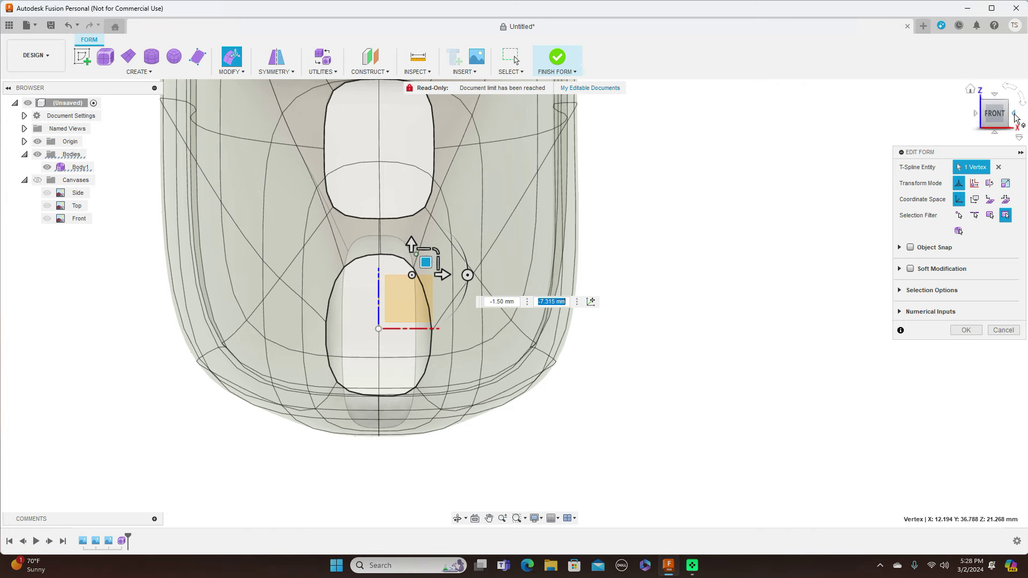
In the Right view, start Insert Edge on the second edge loop from the nose.
click(1017, 116)
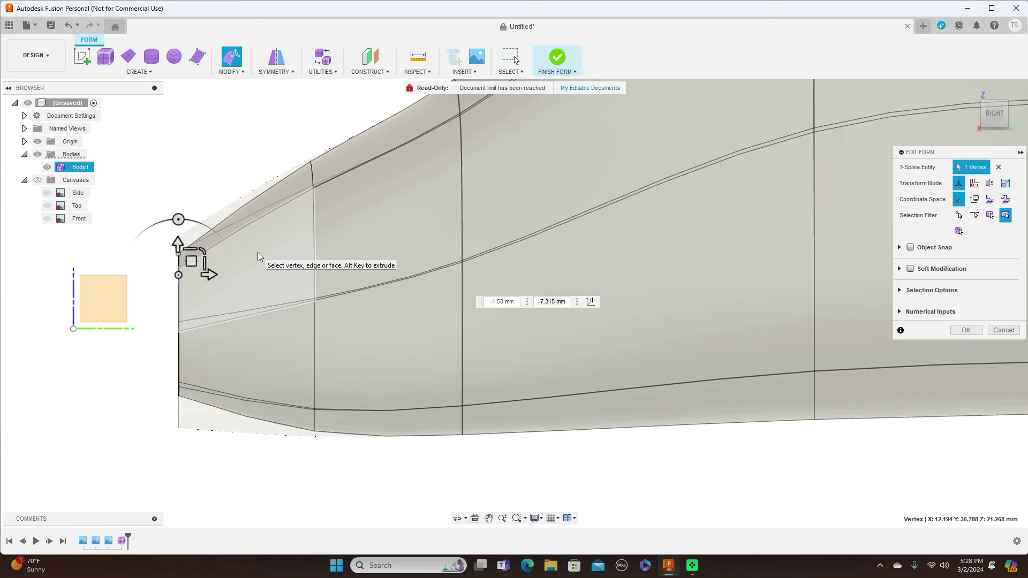
double_click(316, 247)
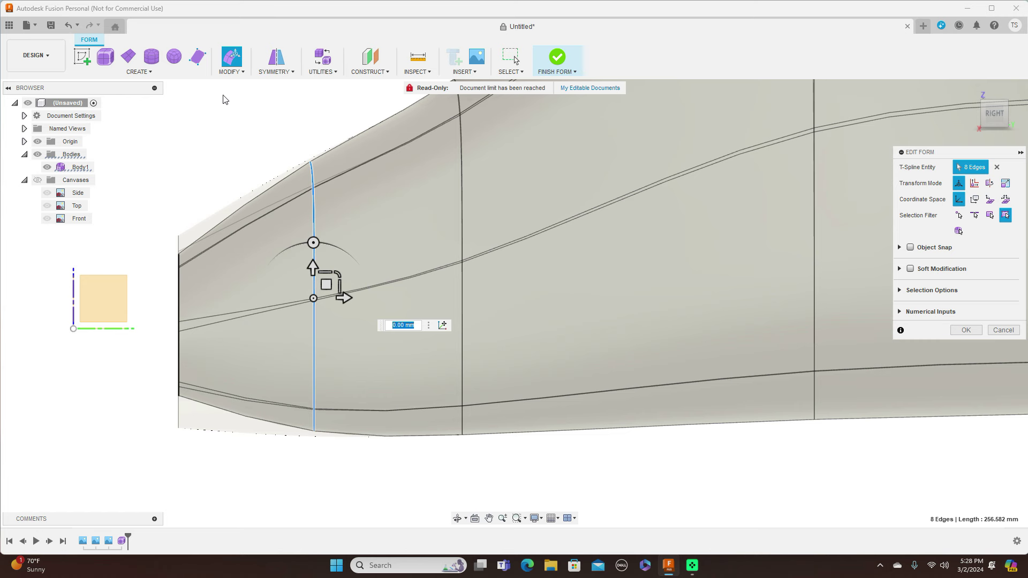
click(241, 75)
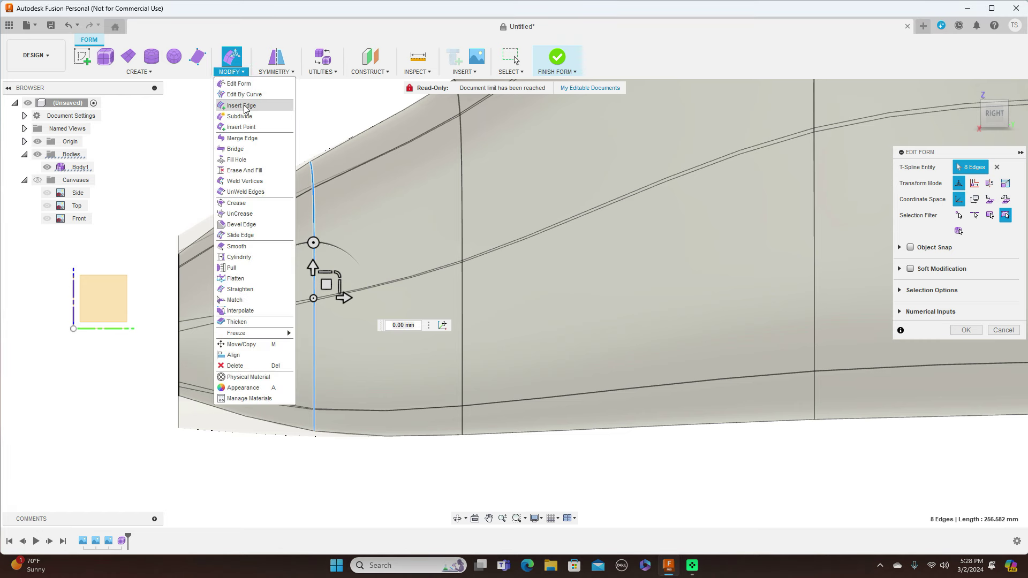
click(245, 96)
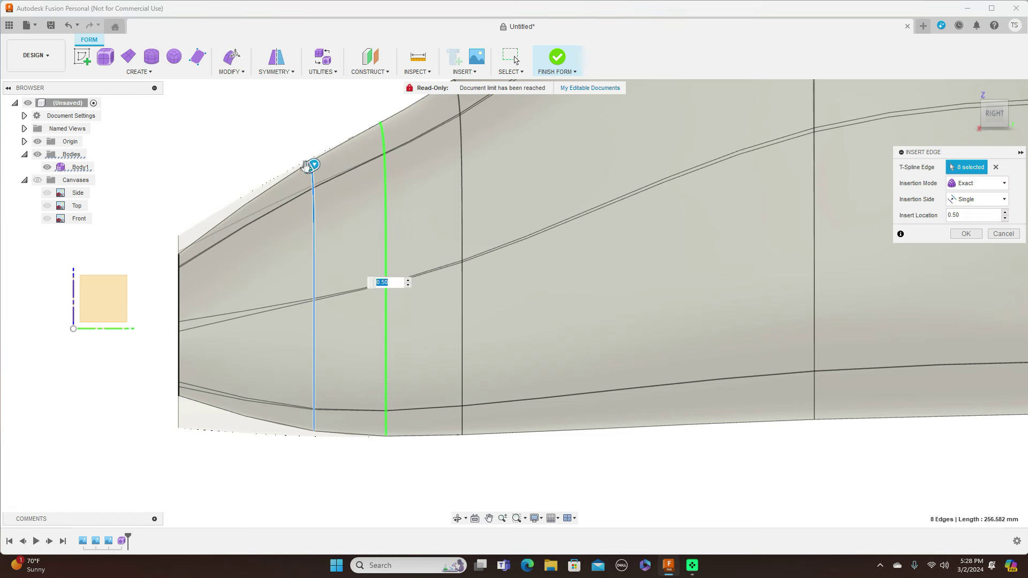
Insert the new edge loop at -0.689 near the nose and scale it up slightly.
drag(308, 166, 121, 204)
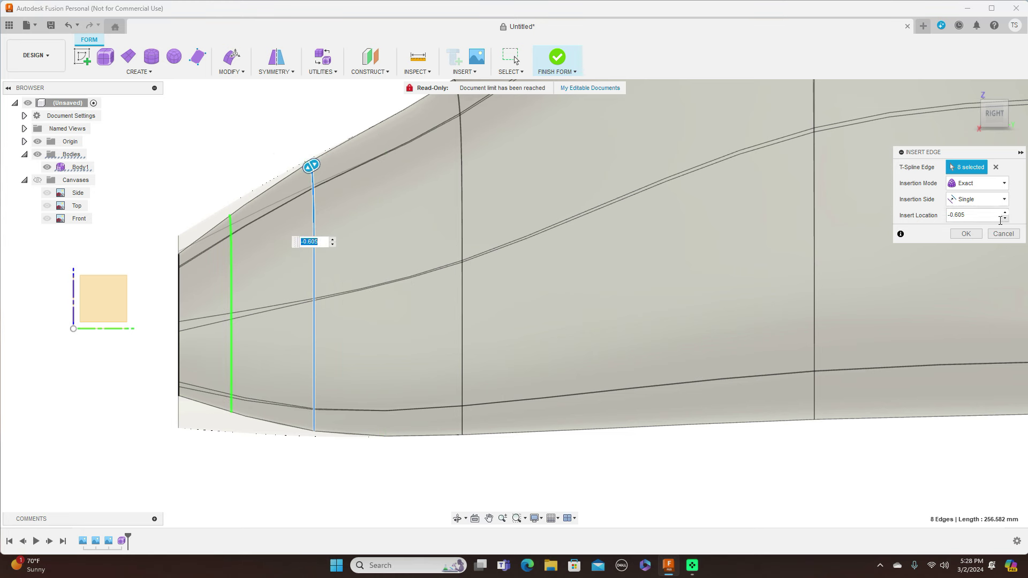
click(965, 235)
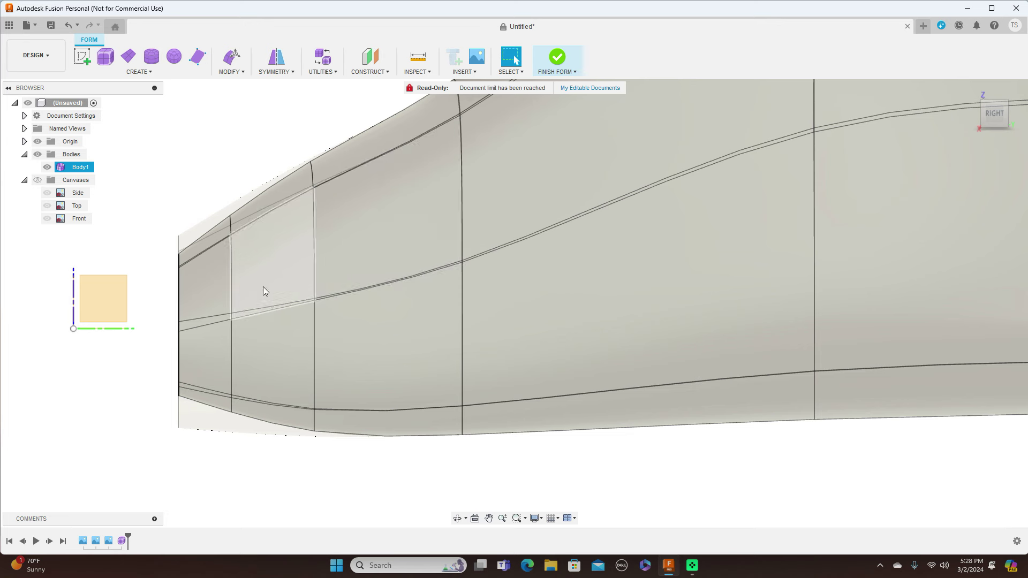
double_click(231, 291)
right_click(232, 291)
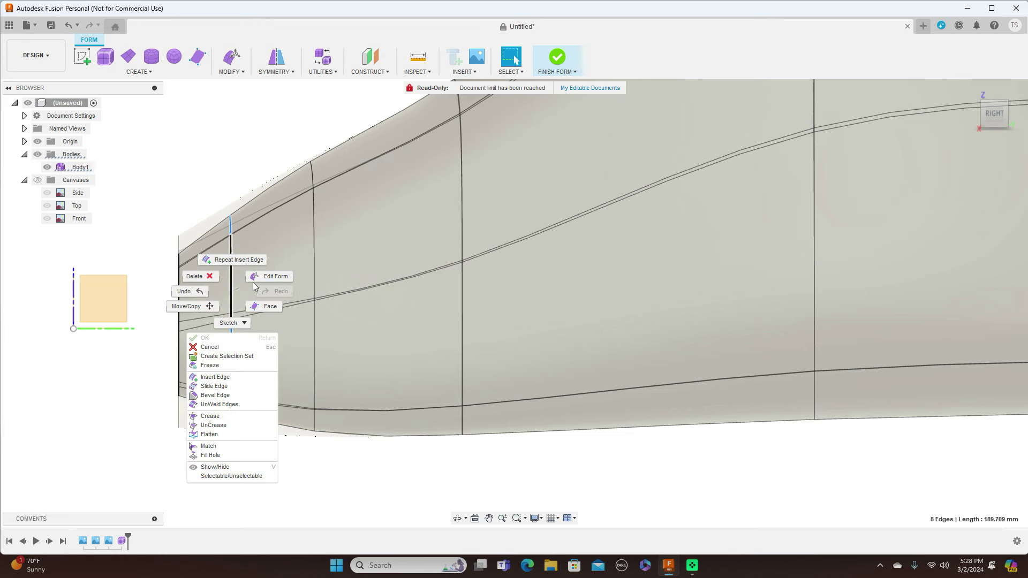
click(266, 278)
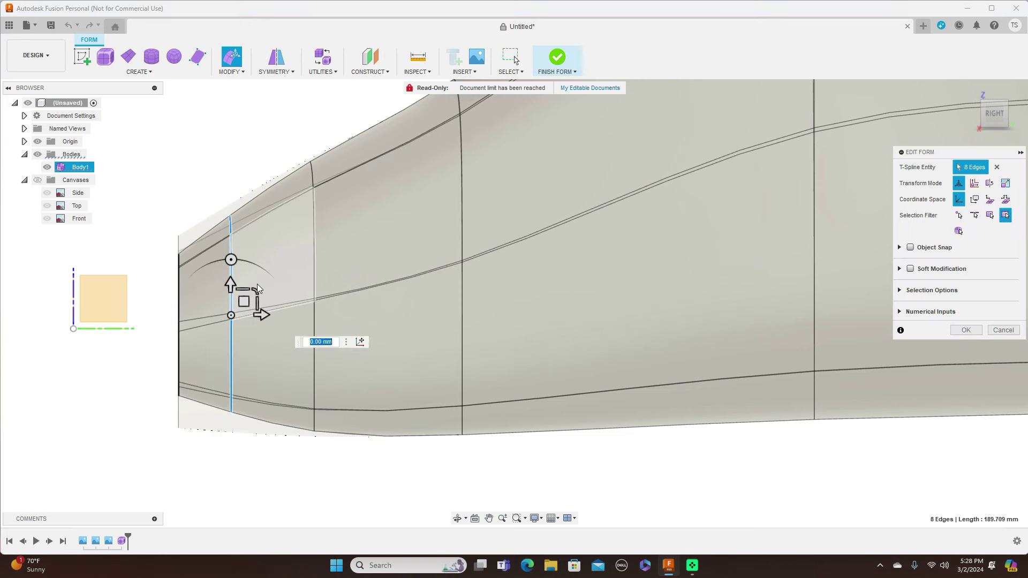
drag(257, 289, 257, 290)
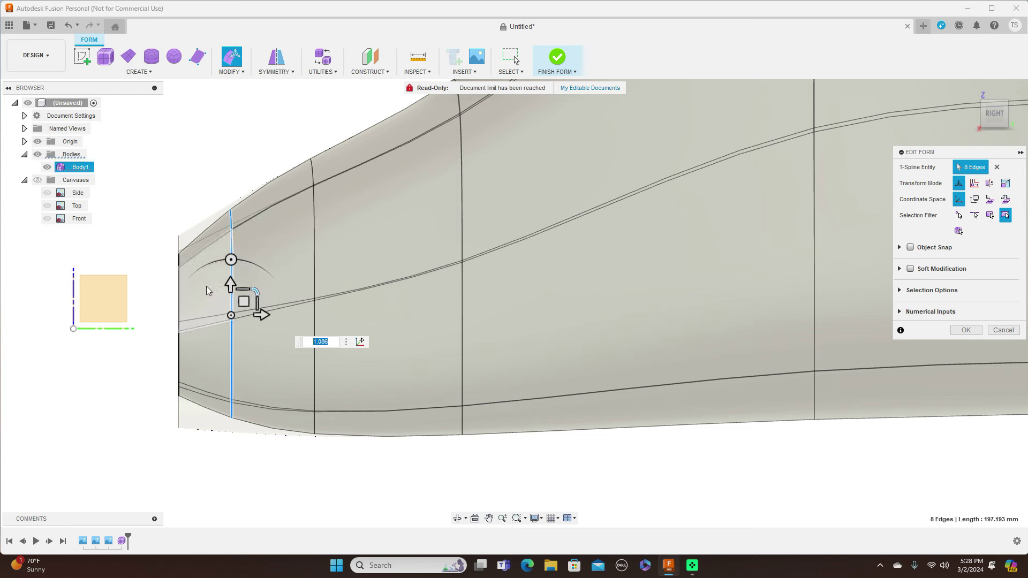
Scale the front-end loop and offset it 0.188 mm, 2.251 mm, giving 173.138 mm.
double_click(180, 299)
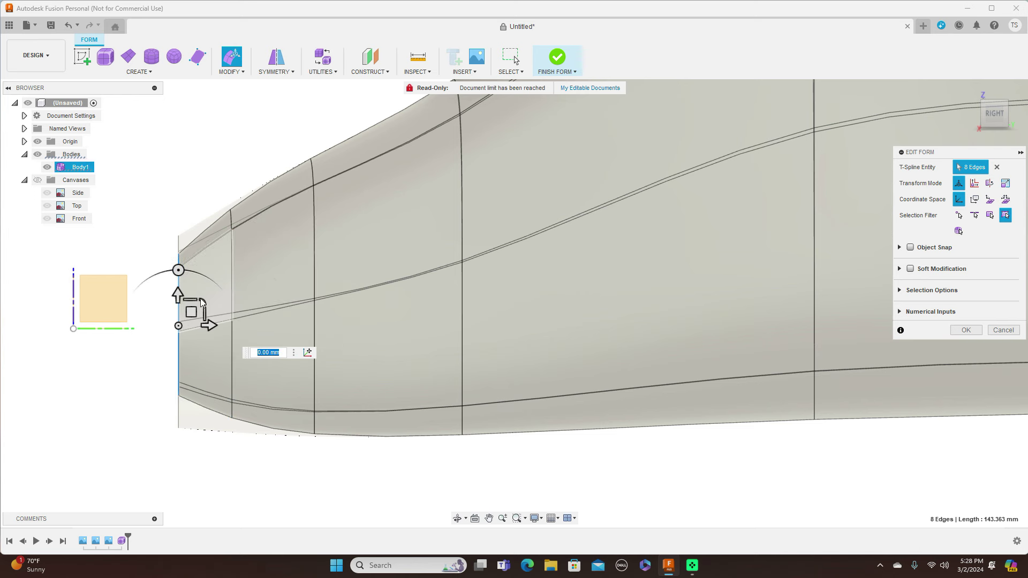
drag(203, 298, 192, 319)
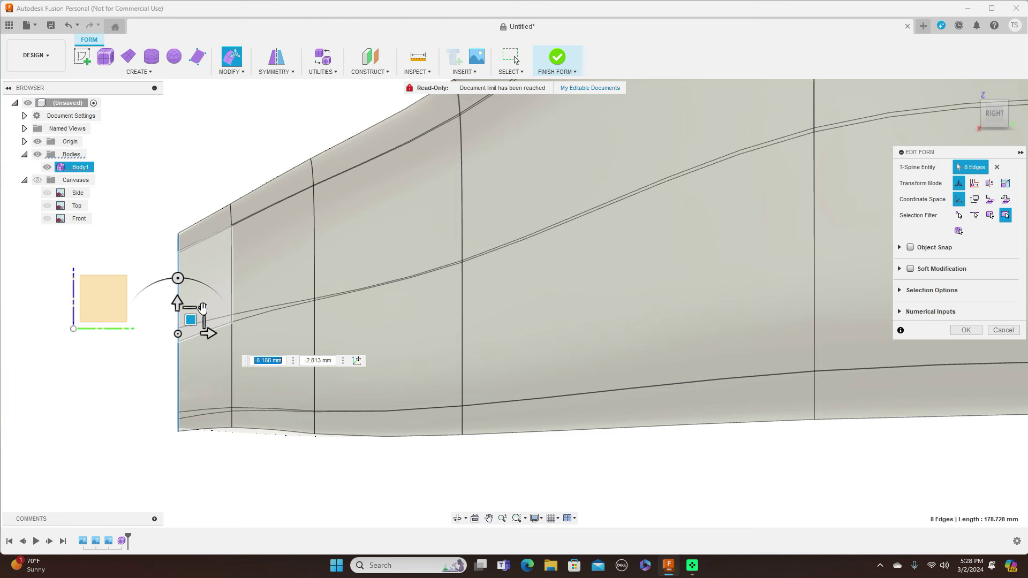
drag(191, 315, 191, 311)
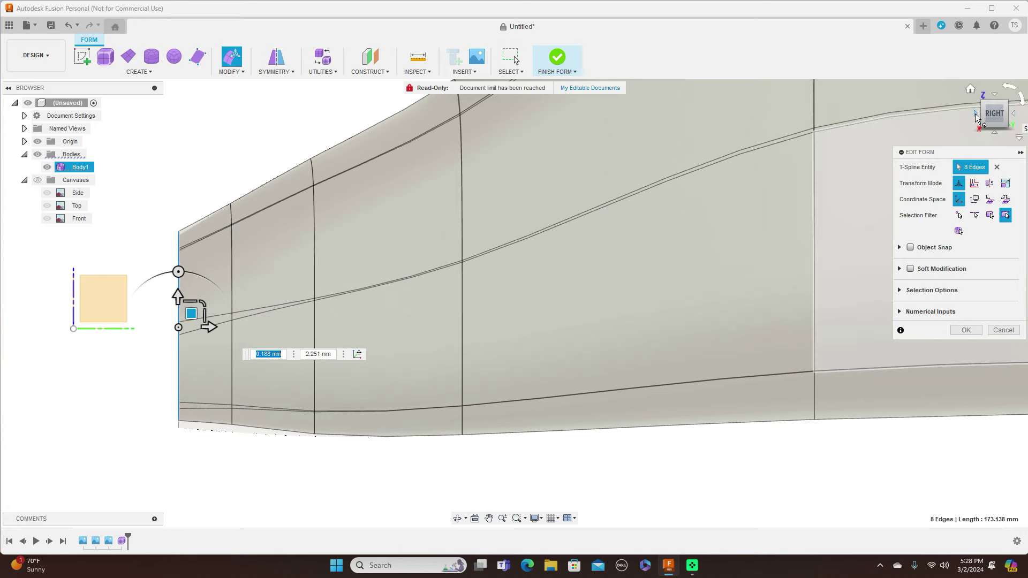
click(975, 115)
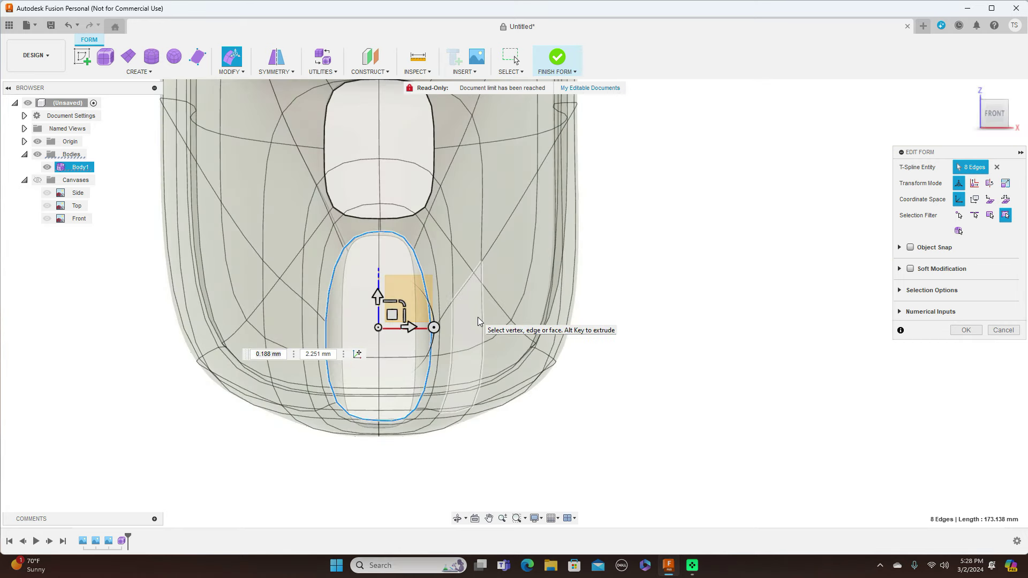
Pull the front loop's top vertex down by -0.912 mm, -3.646 mm in the Front view.
scroll(706, 304, up, 2)
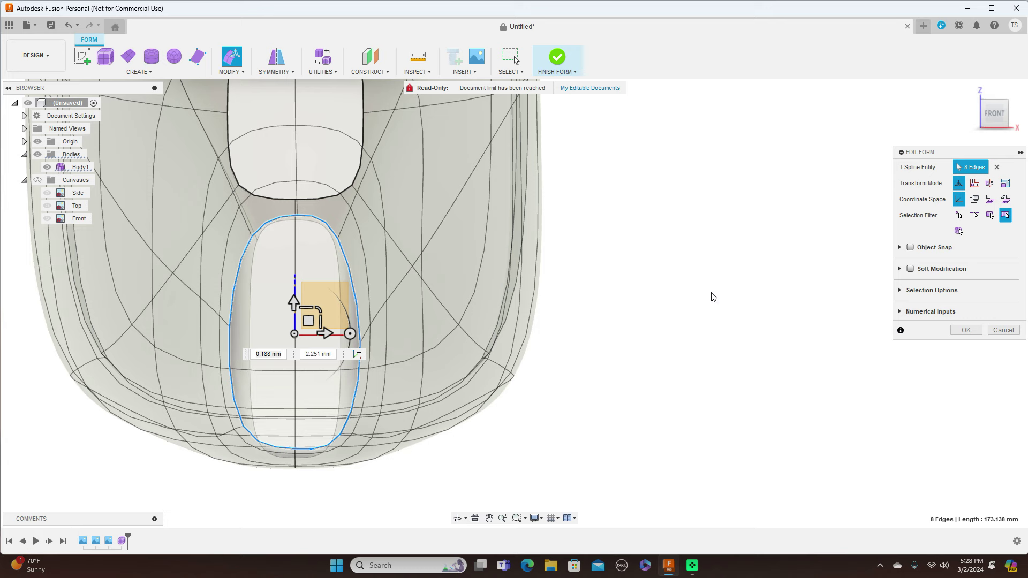
click(308, 217)
mouse_move(311, 202)
mouse_down()
mouse_move(299, 211)
mouse_move(309, 216)
mouse_up()
key(Tab)
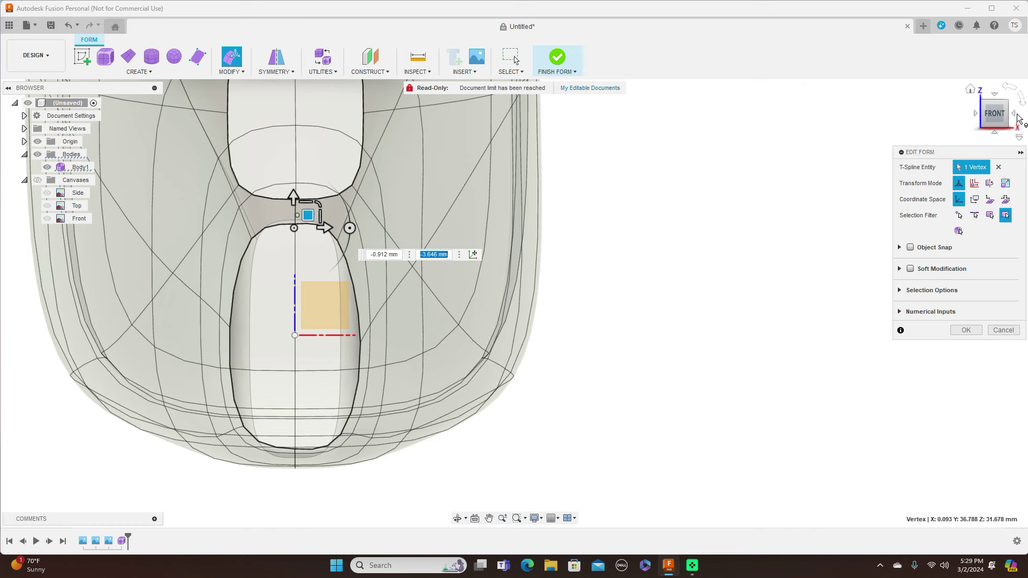
click(1017, 116)
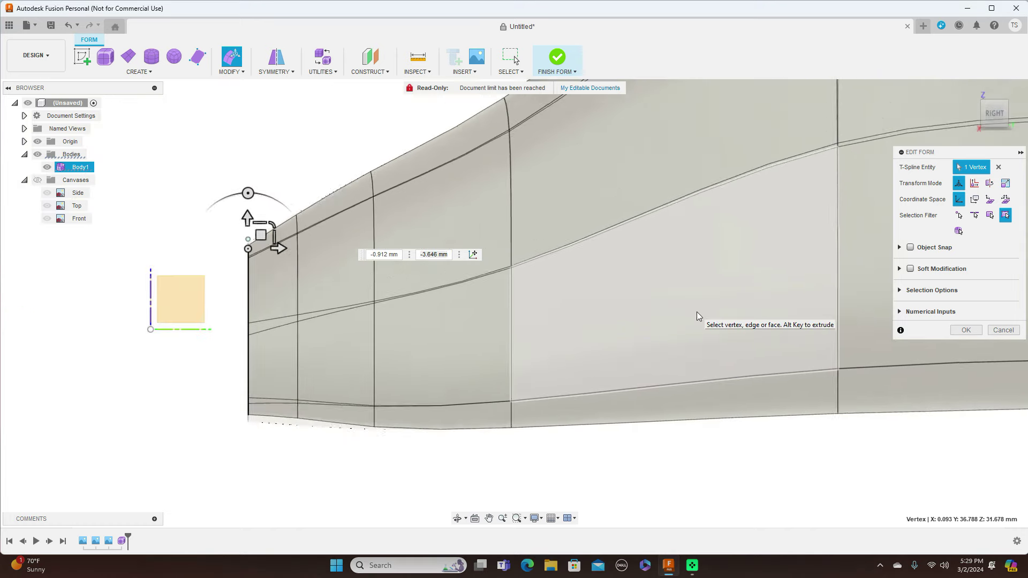
middle_drag(744, 395, 464, 382)
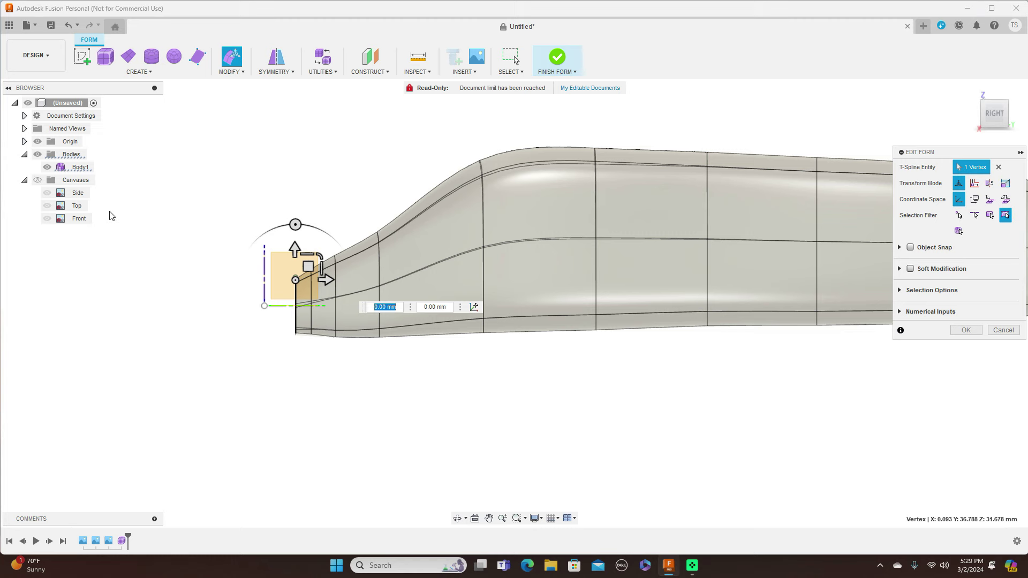
Show the canvases again, turn to the Back view and select the rear opening's 8-edge loop.
click(37, 180)
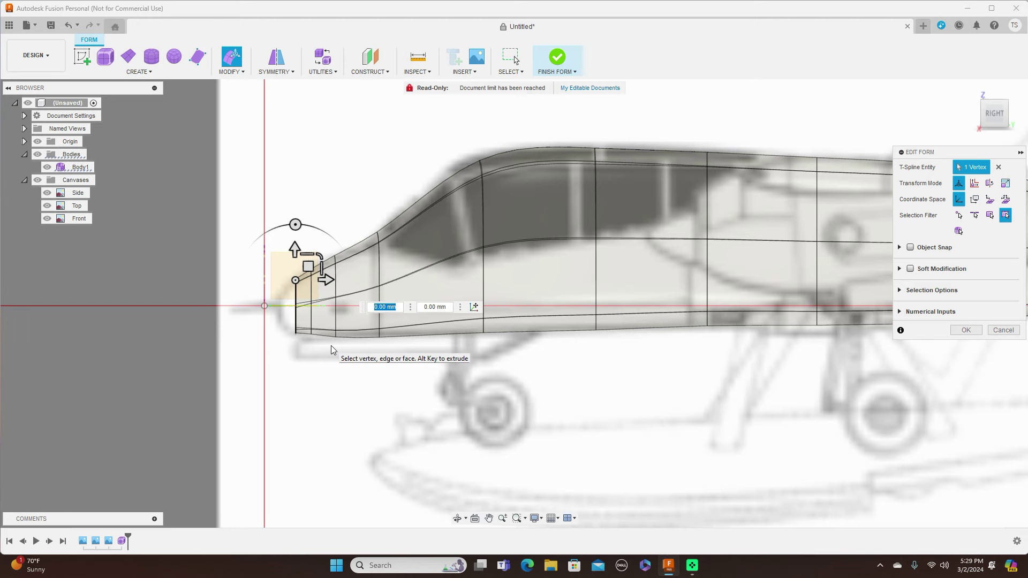
scroll(331, 346, down, 5)
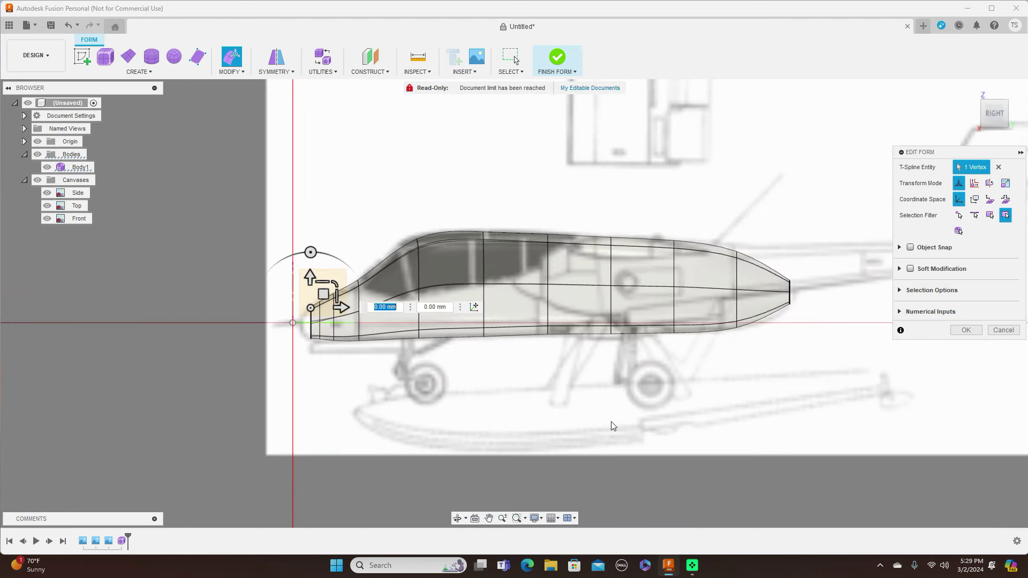
middle_drag(613, 425, 515, 422)
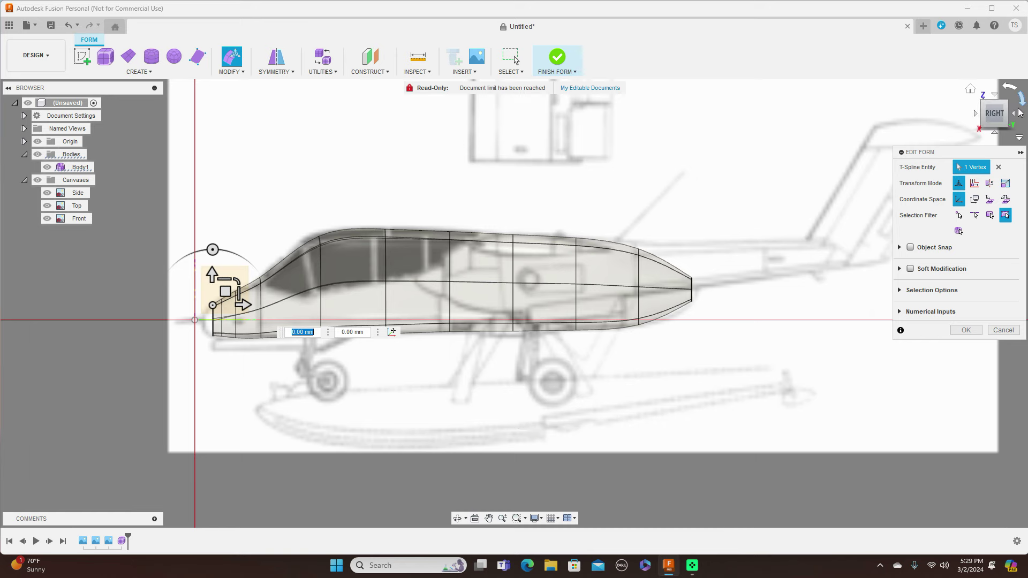
click(1013, 116)
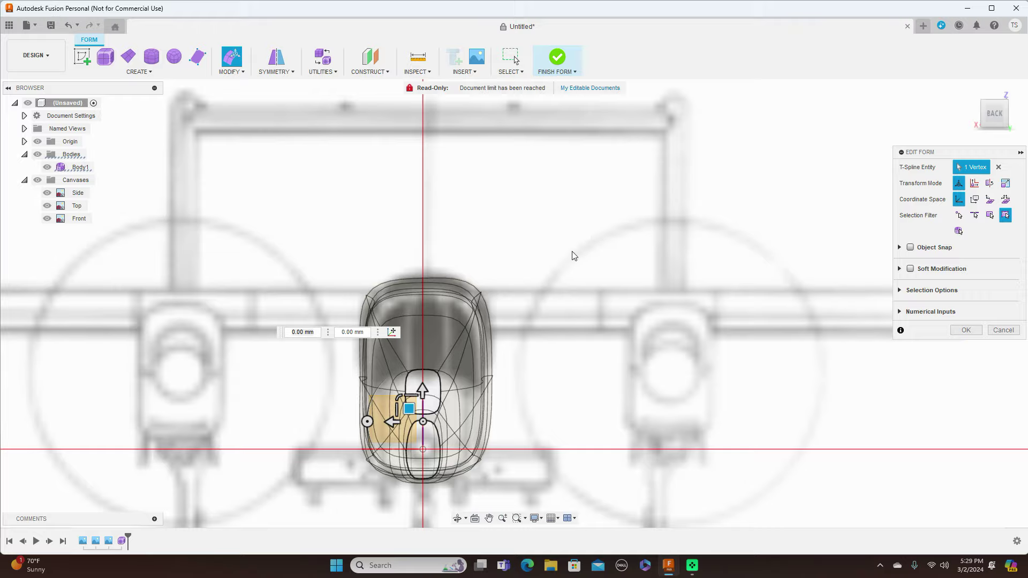
scroll(632, 214, up, 5)
scroll(657, 287, up, 3)
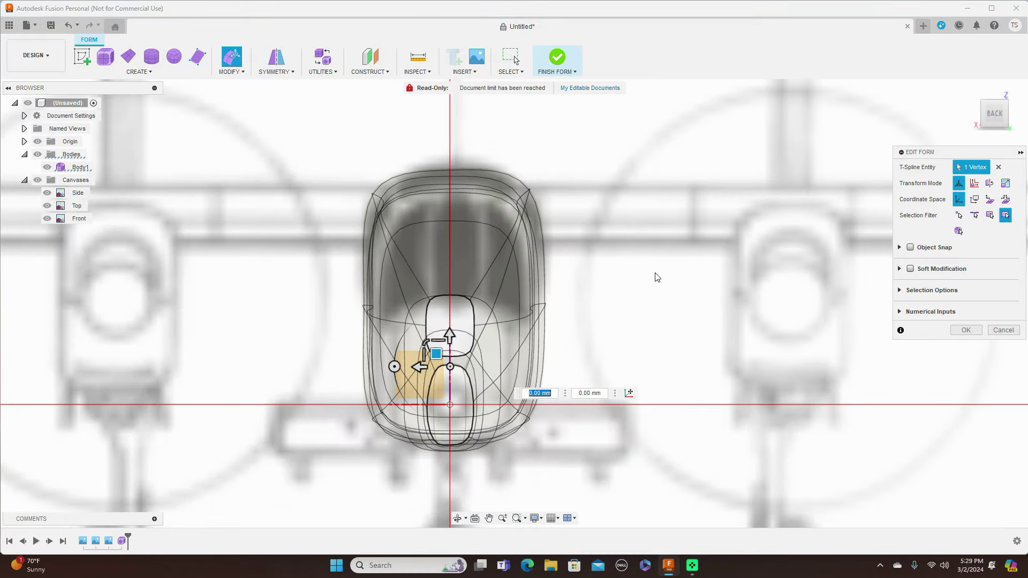
scroll(642, 268, up, 2)
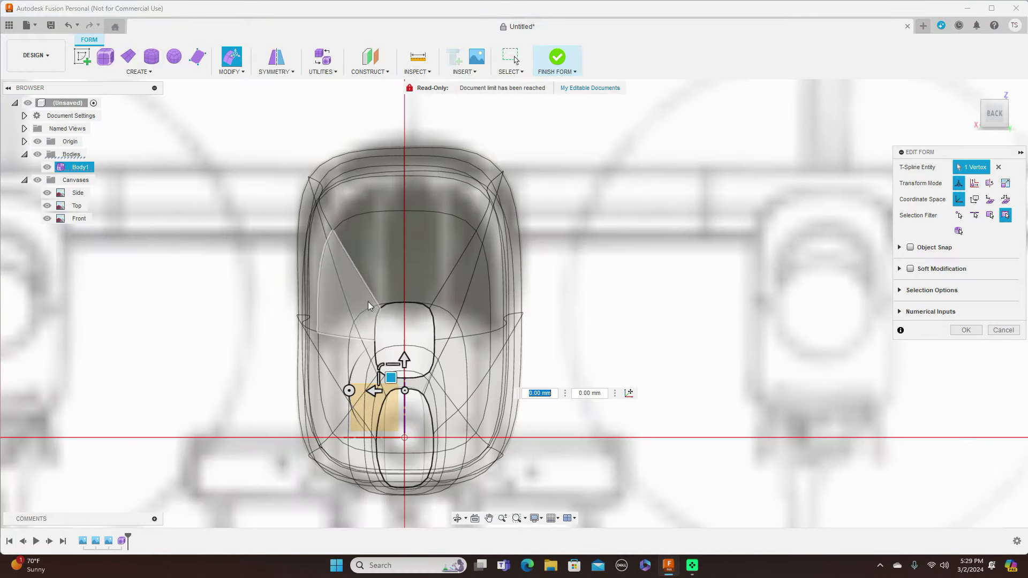
click(390, 307)
double_click(388, 307)
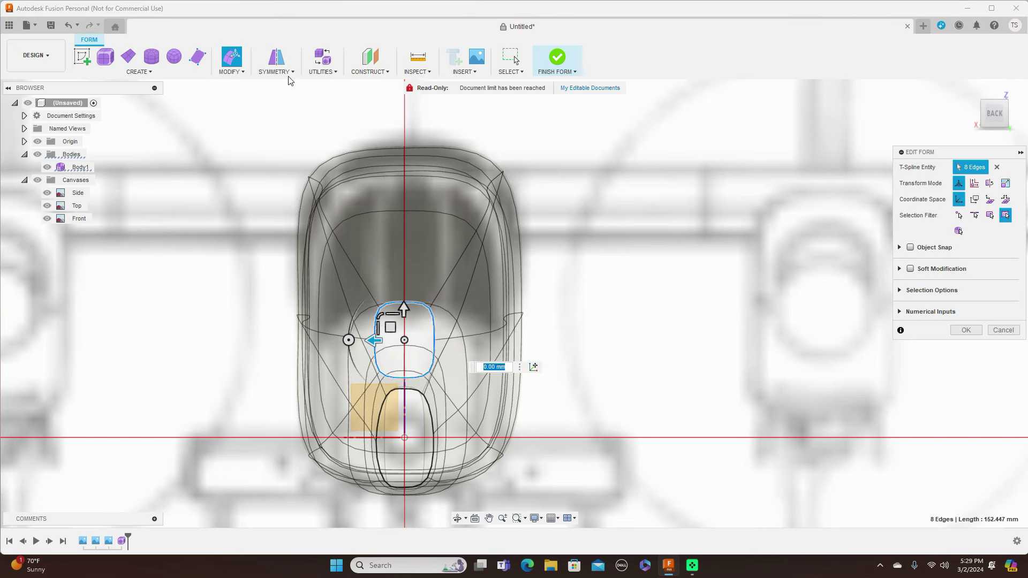
Fill the 8-edge rear opening with Fill Hole in Reduced Star mode, checking it from the side.
click(247, 74)
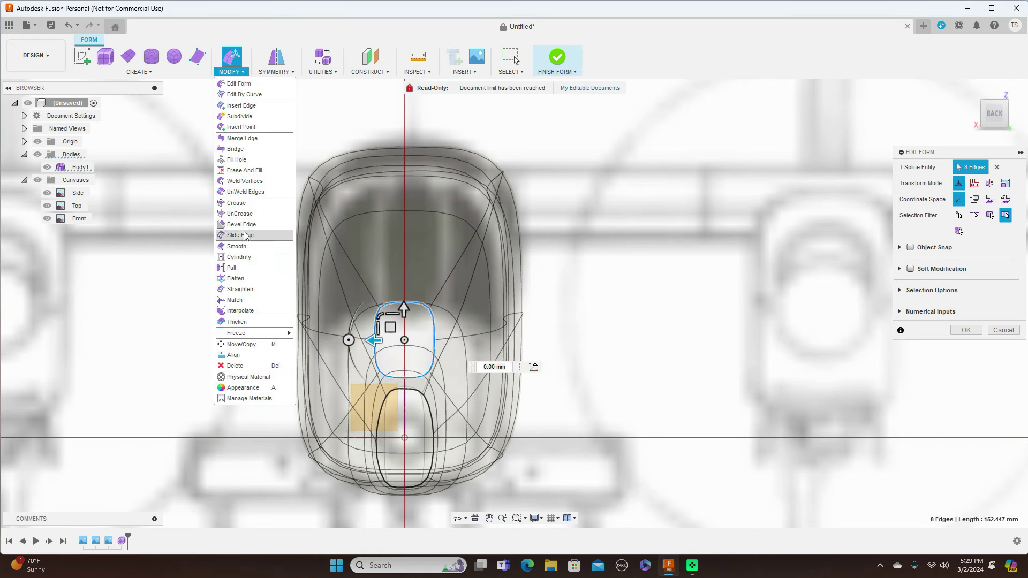
click(242, 160)
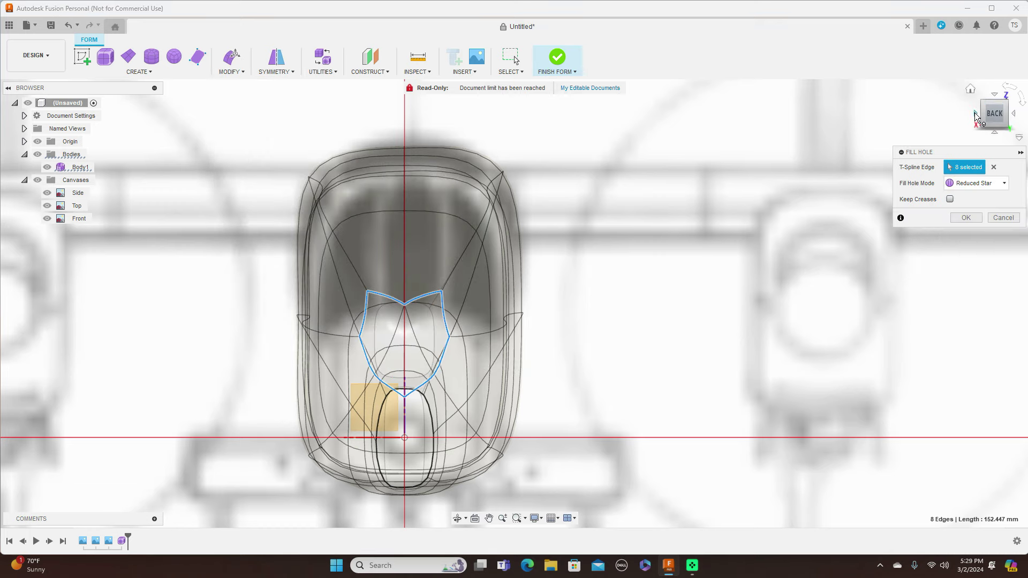
click(974, 114)
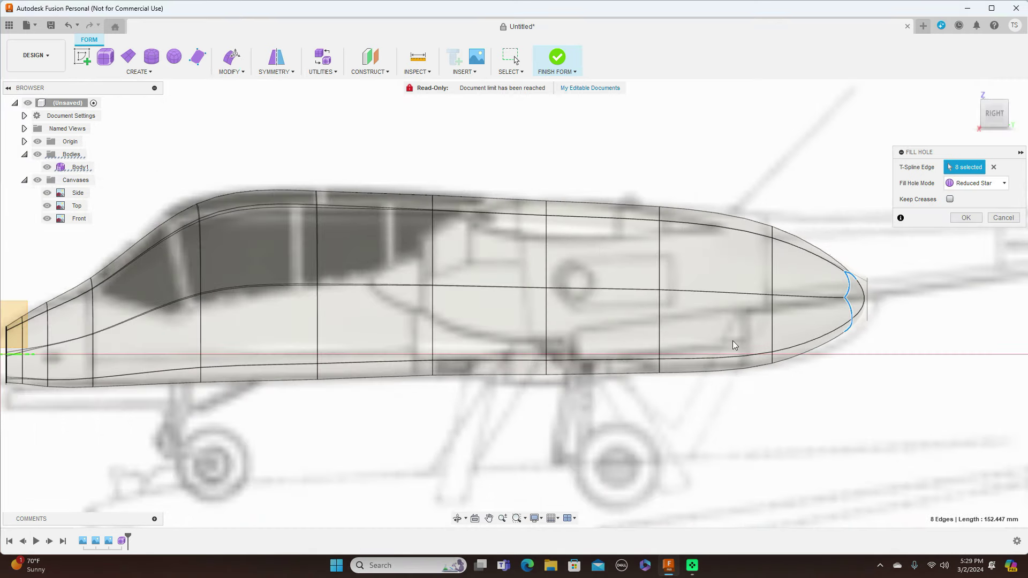
middle_drag(830, 391, 659, 391)
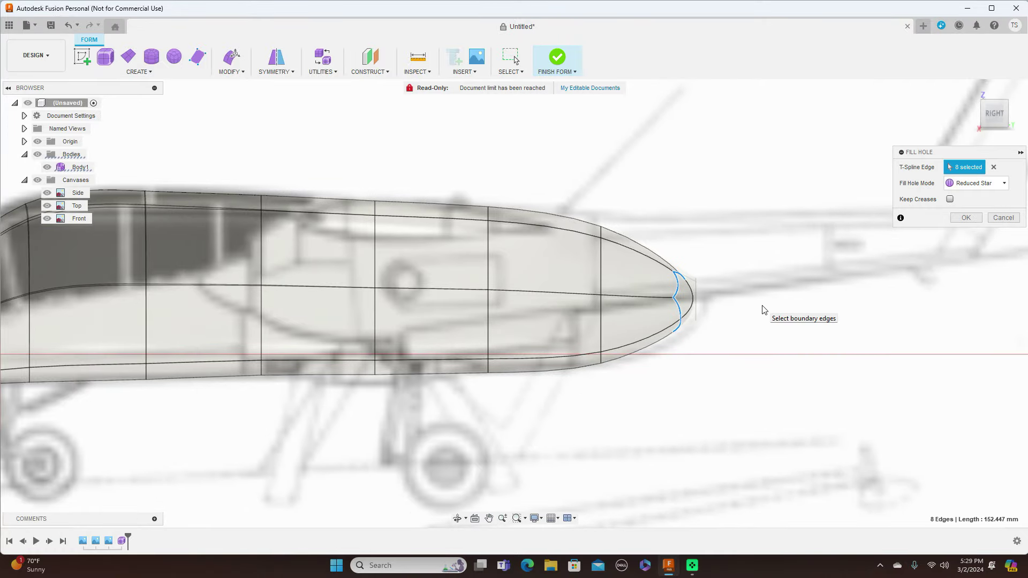
scroll(766, 340, down, 2)
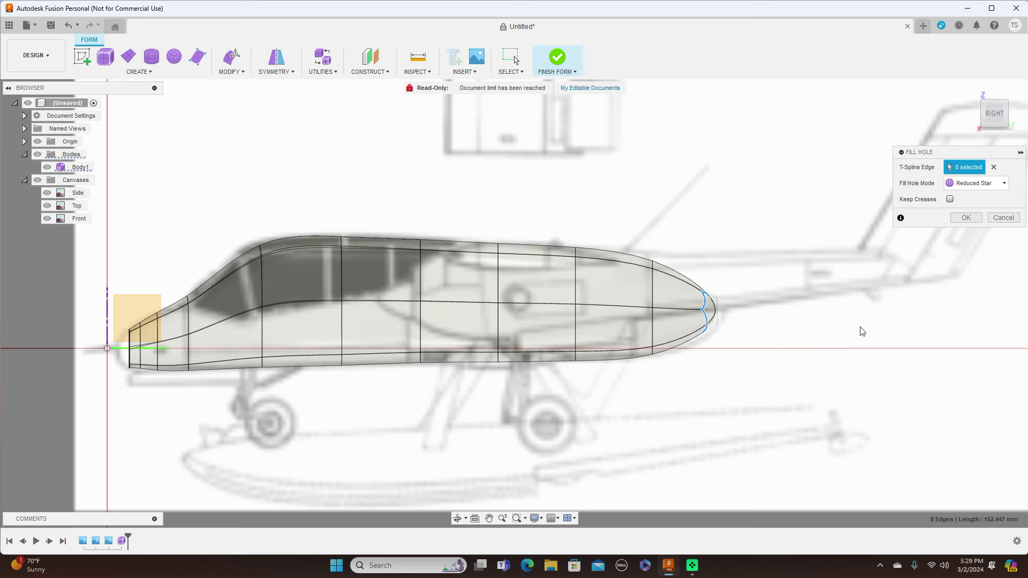
click(964, 217)
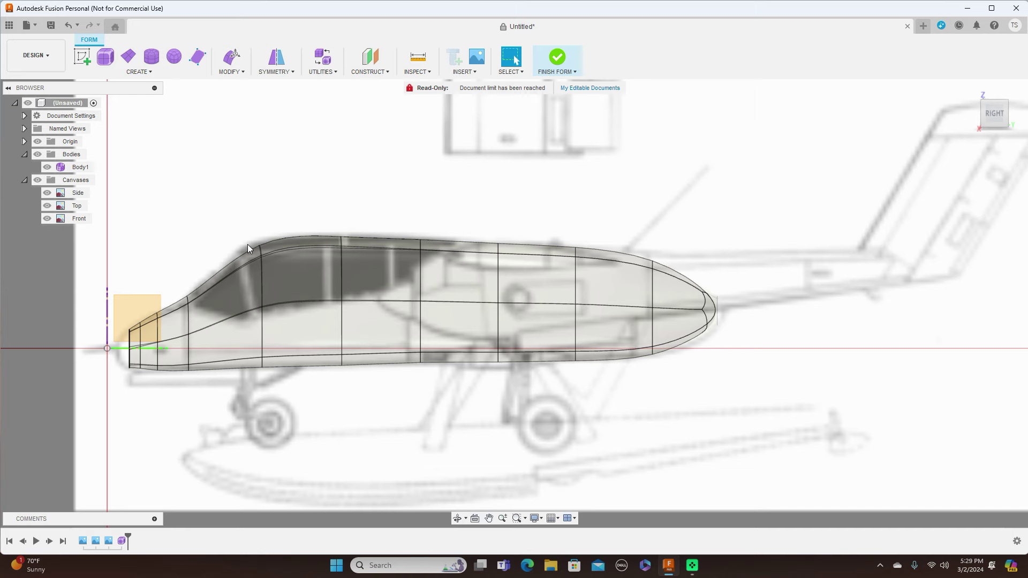
Zoom into the fuselage nose and raise the front-tip vertex with Edit Form.
scroll(249, 244, up, 2)
middle_drag(262, 227, 347, 183)
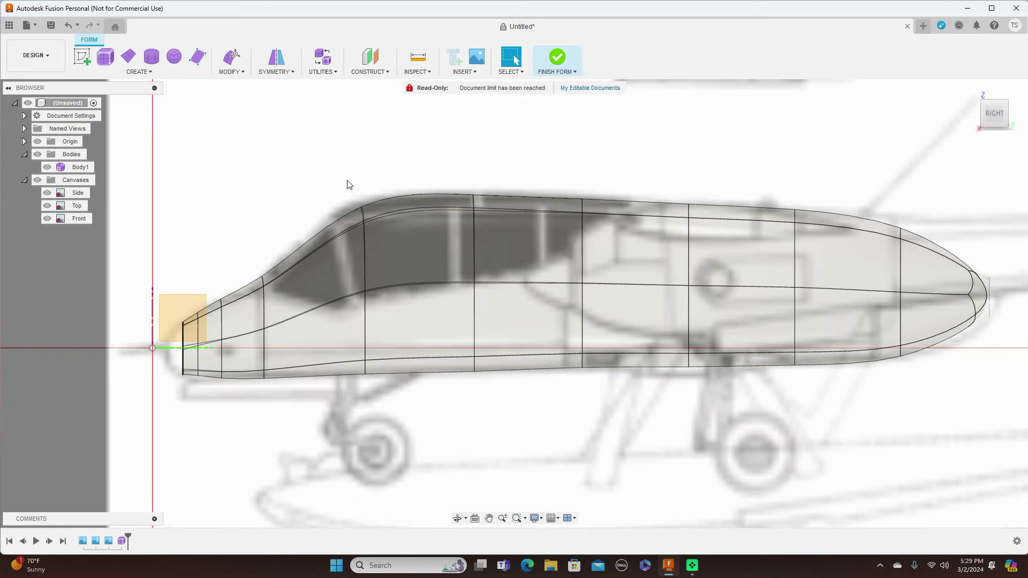
scroll(234, 323, up, 1)
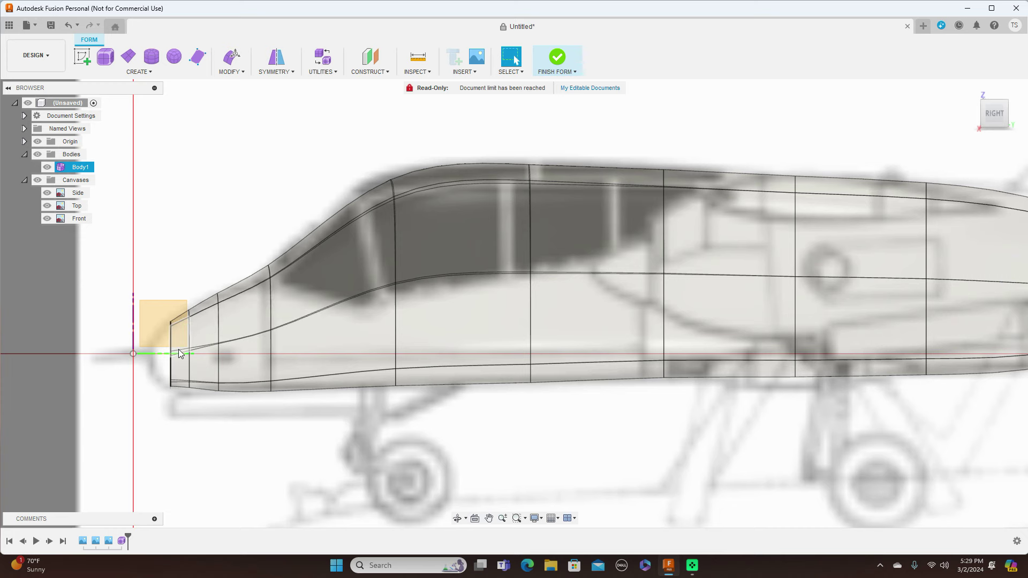
scroll(179, 349, up, 2)
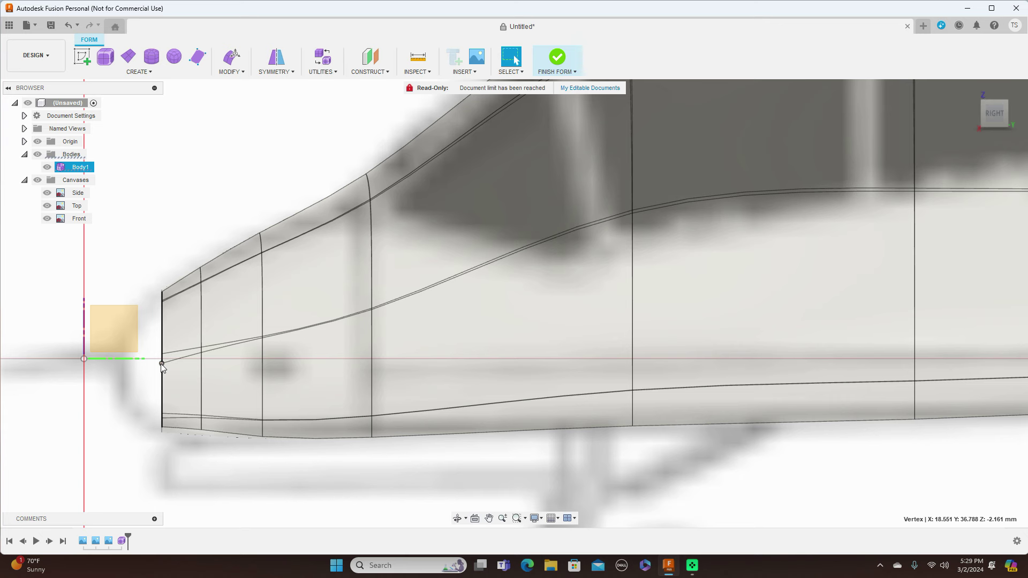
right_click(162, 366)
click(181, 356)
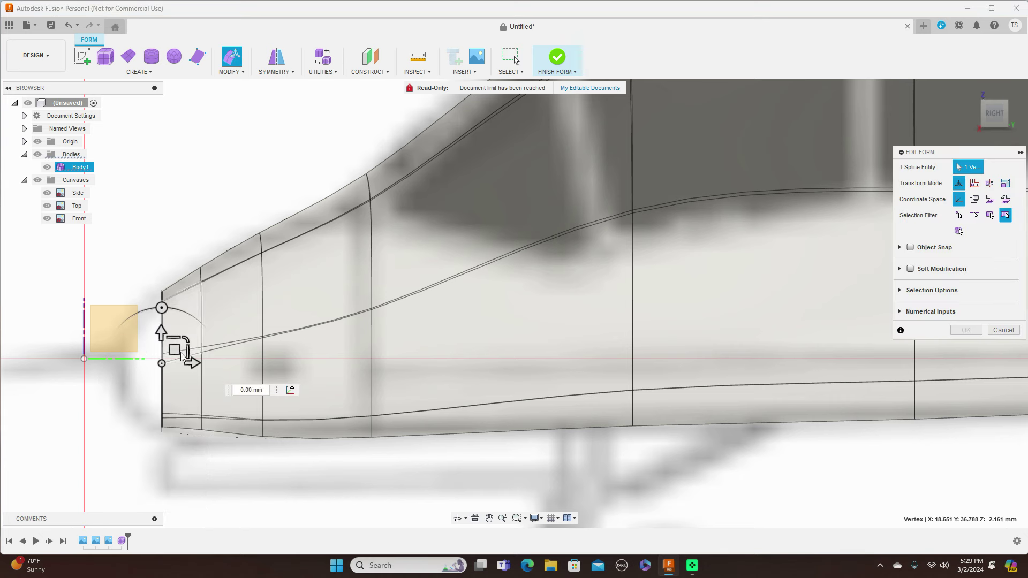
drag(182, 356, 172, 338)
Raise a neighbouring front-tip vertex by about 2.3 mm (0.00, 2.296 mm).
scroll(213, 350, up, 2)
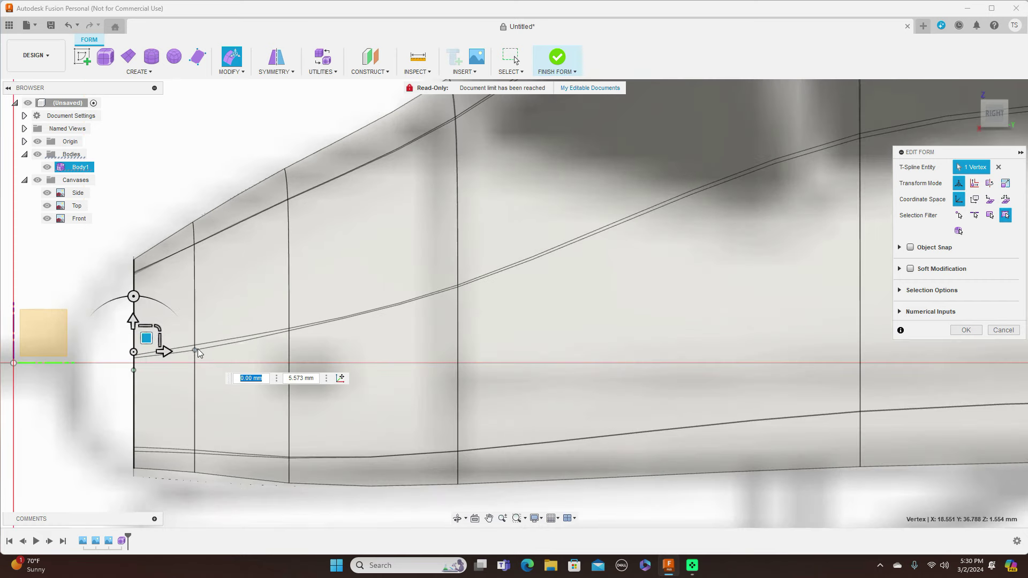
click(195, 349)
drag(207, 336, 207, 330)
scroll(753, 342, down, 6)
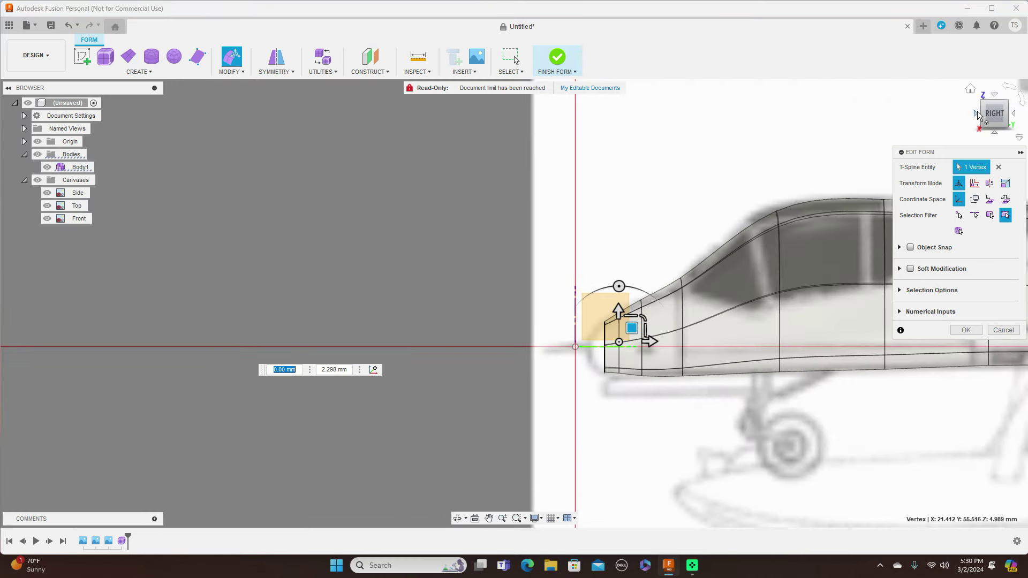
click(975, 114)
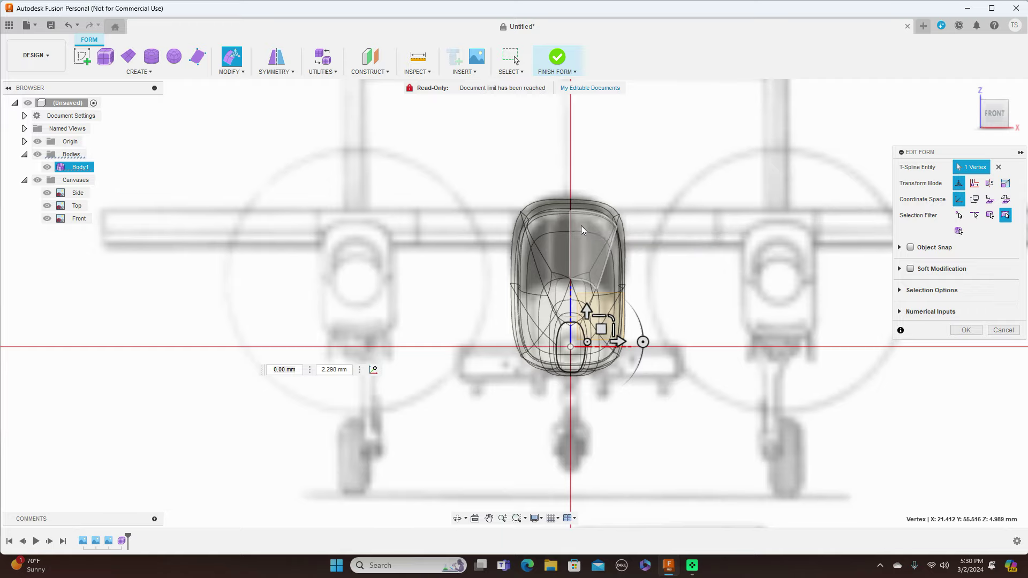
In front view, move the vertices beside and above the nose opening (0.293, -0.585 mm).
scroll(677, 227, up, 2)
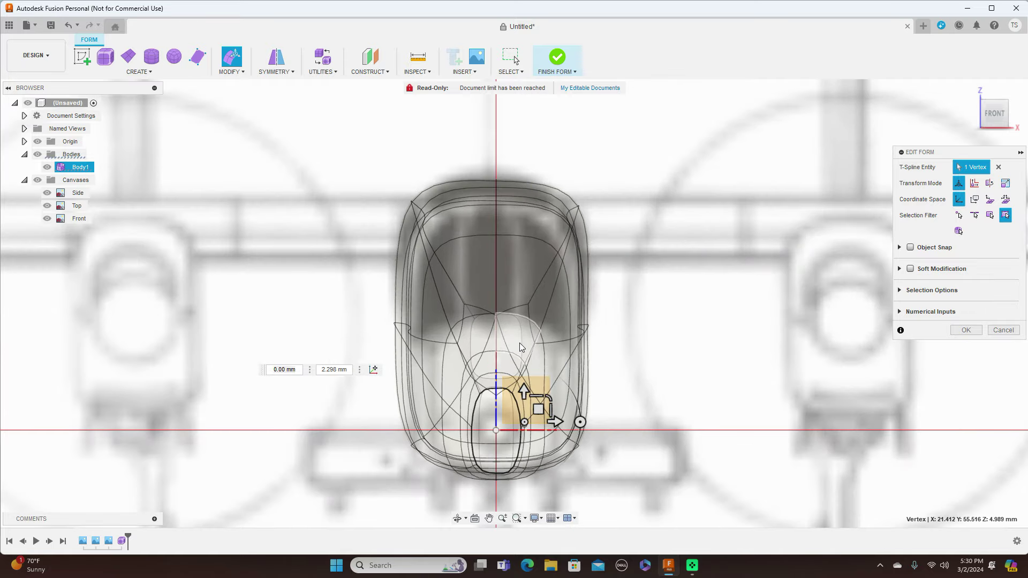
scroll(624, 316, up, 3)
middle_drag(631, 318, 638, 236)
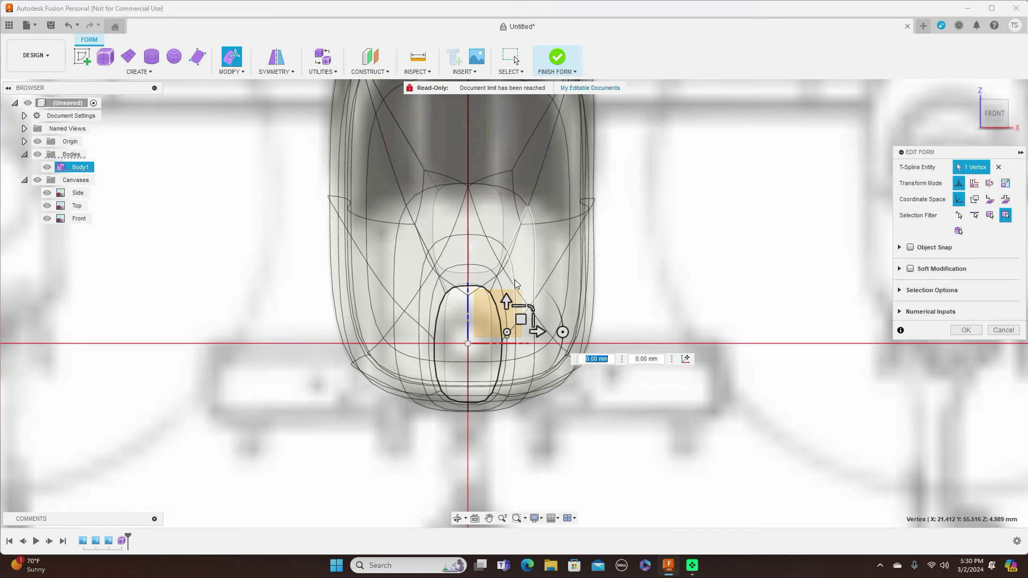
drag(491, 291, 502, 284)
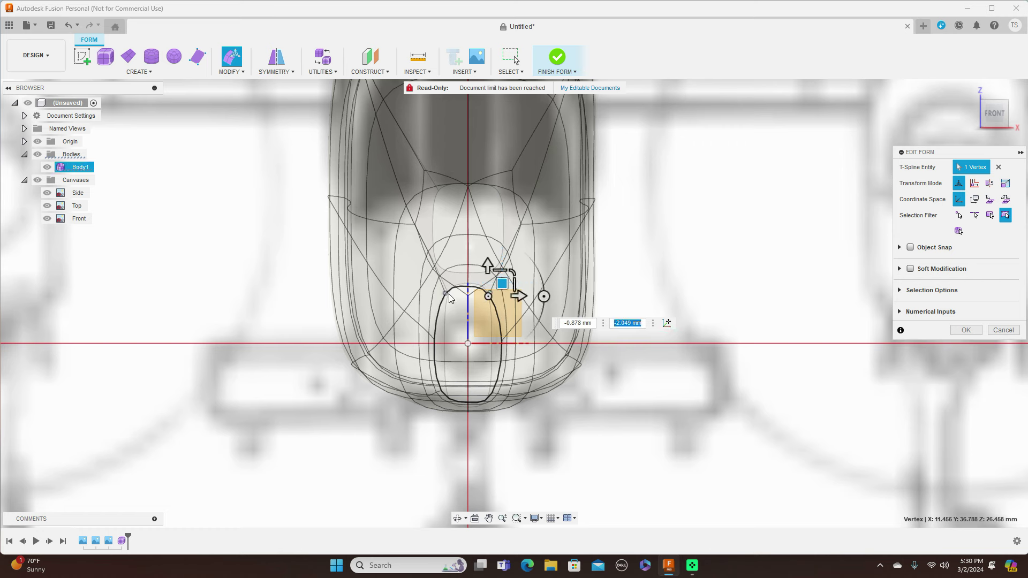
click(459, 281)
drag(459, 281, 458, 282)
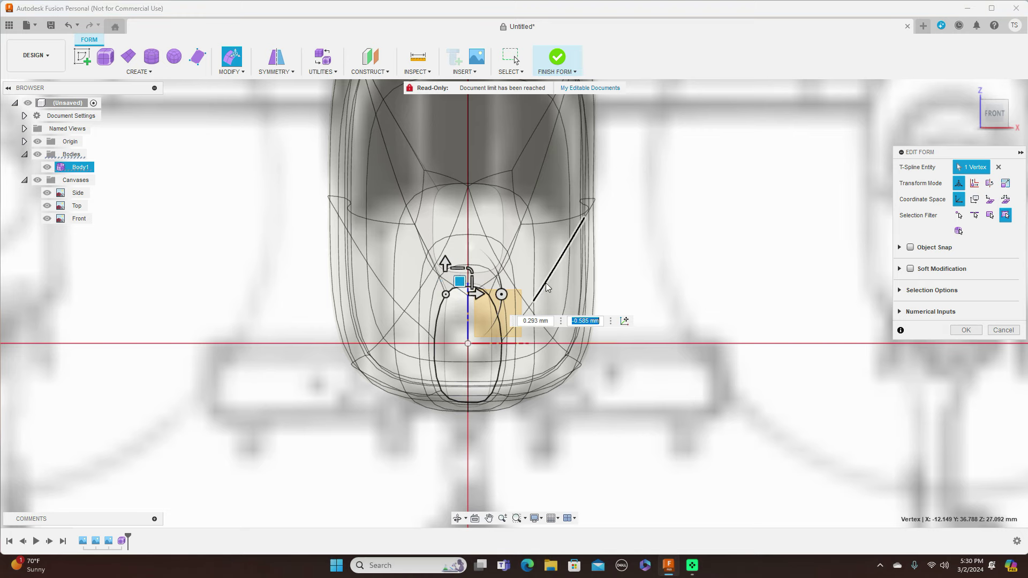
scroll(624, 367, down, 5)
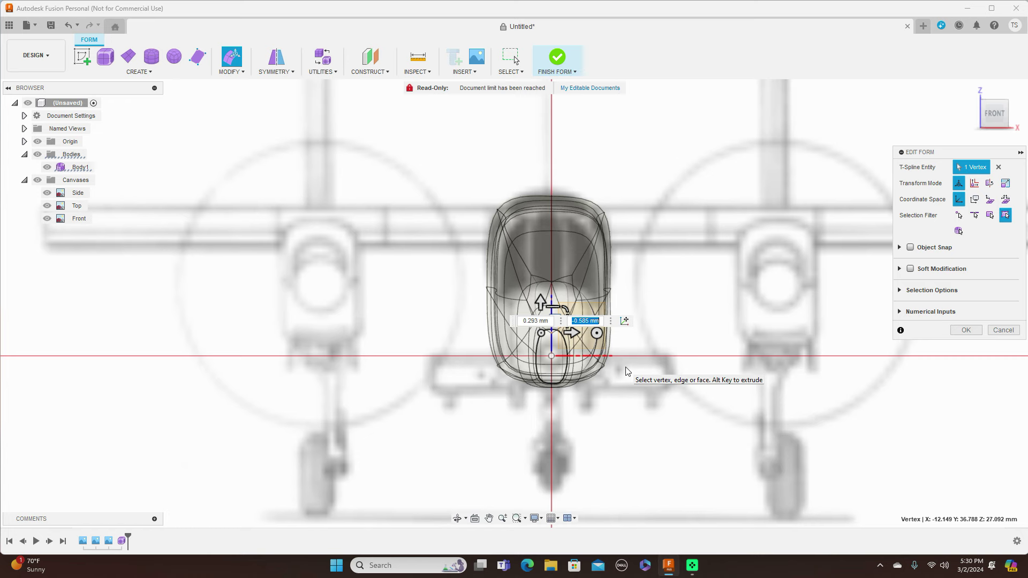
scroll(667, 334, up, 5)
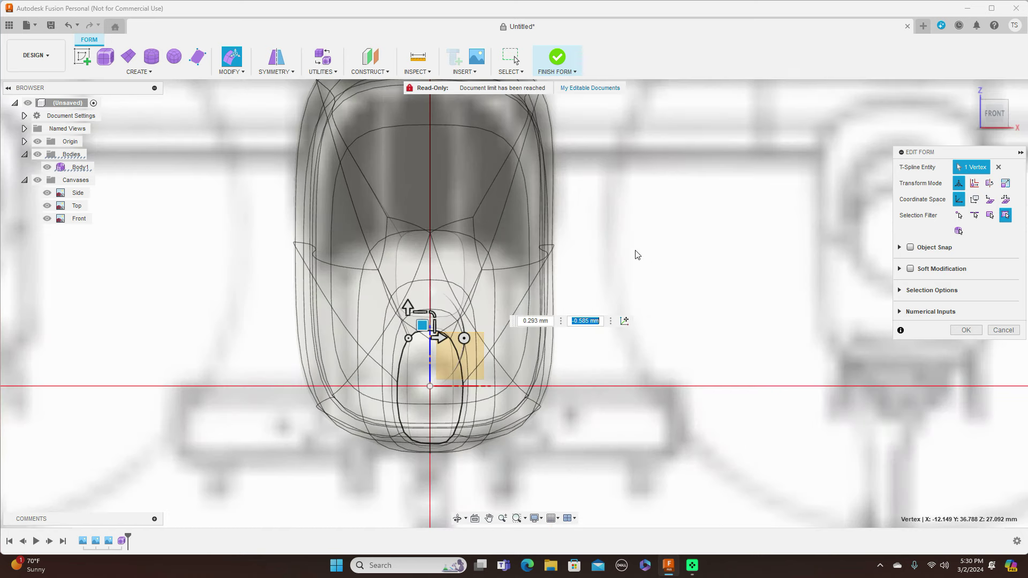
click(1011, 114)
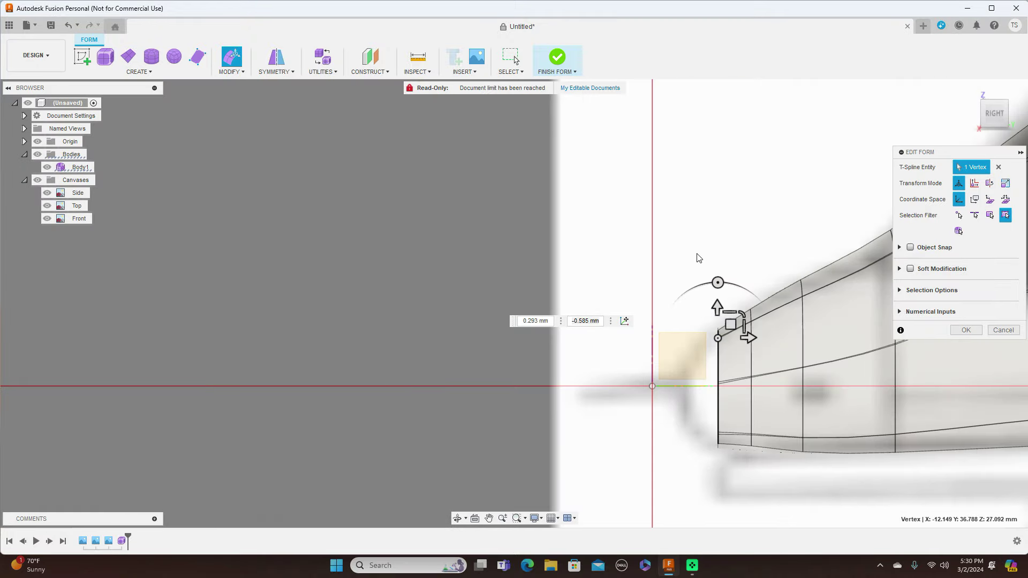
Select two neighbouring side edges at the front of the fuselage.
scroll(699, 258, down, 5)
middle_drag(878, 439, 465, 426)
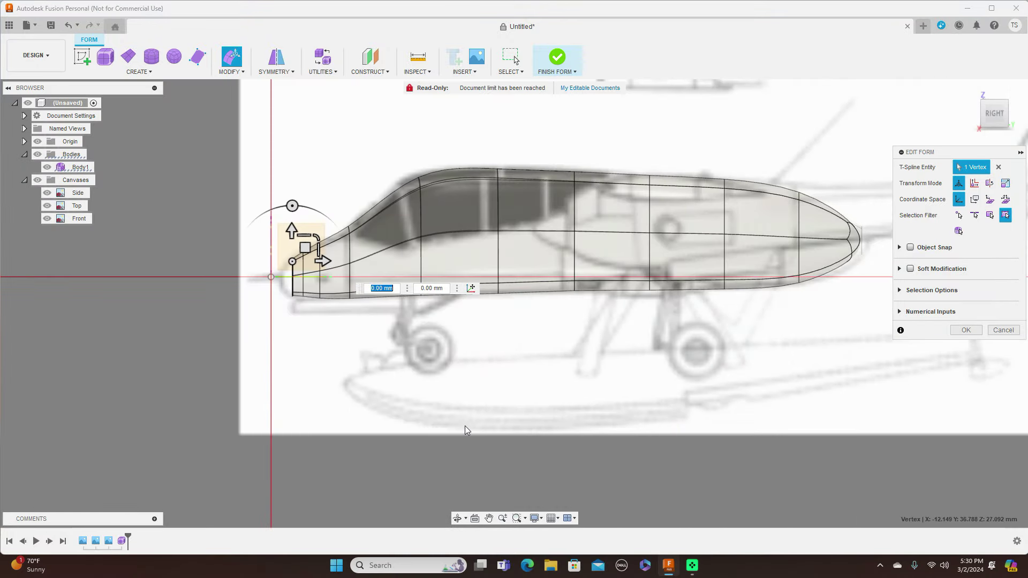
click(458, 233)
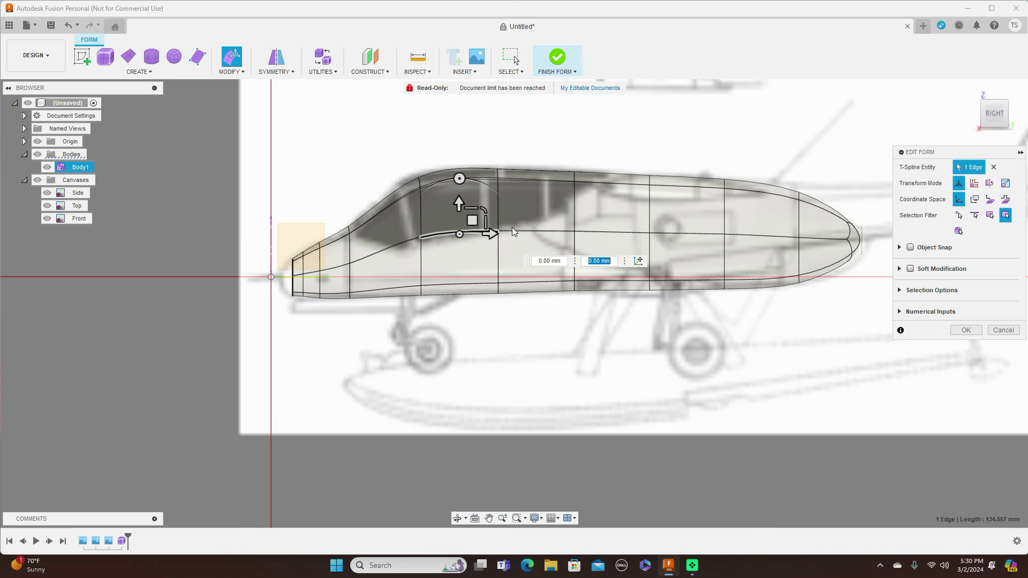
shift+click(527, 233)
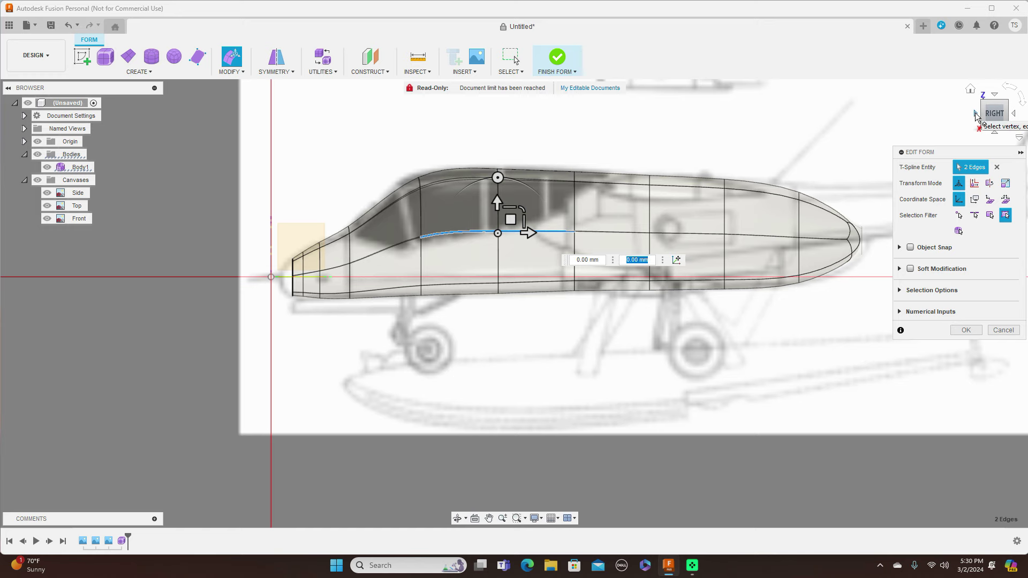
click(975, 113)
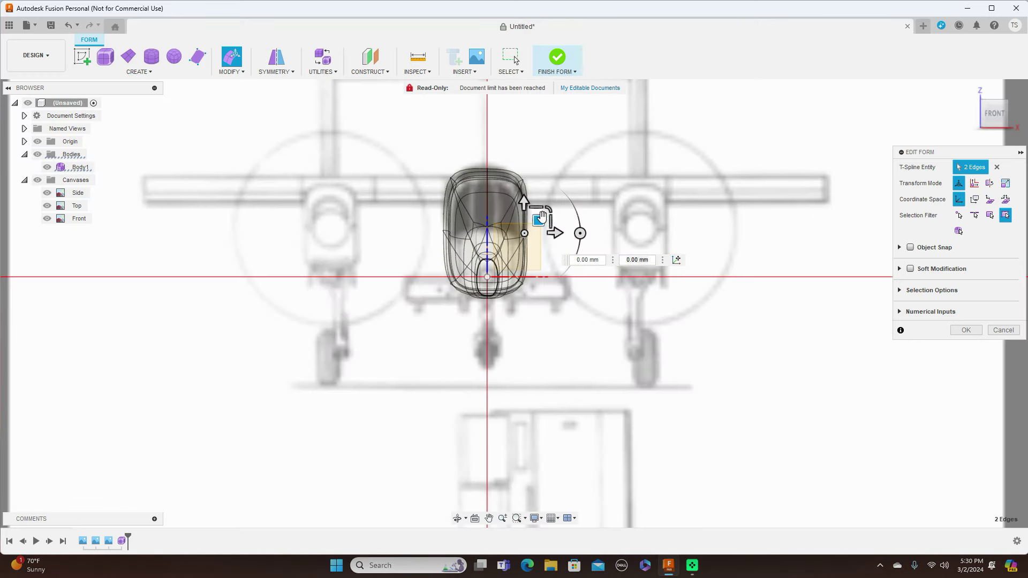
Offset the two edges by -3.705, -0.926 mm and finish the form.
drag(537, 219, 536, 220)
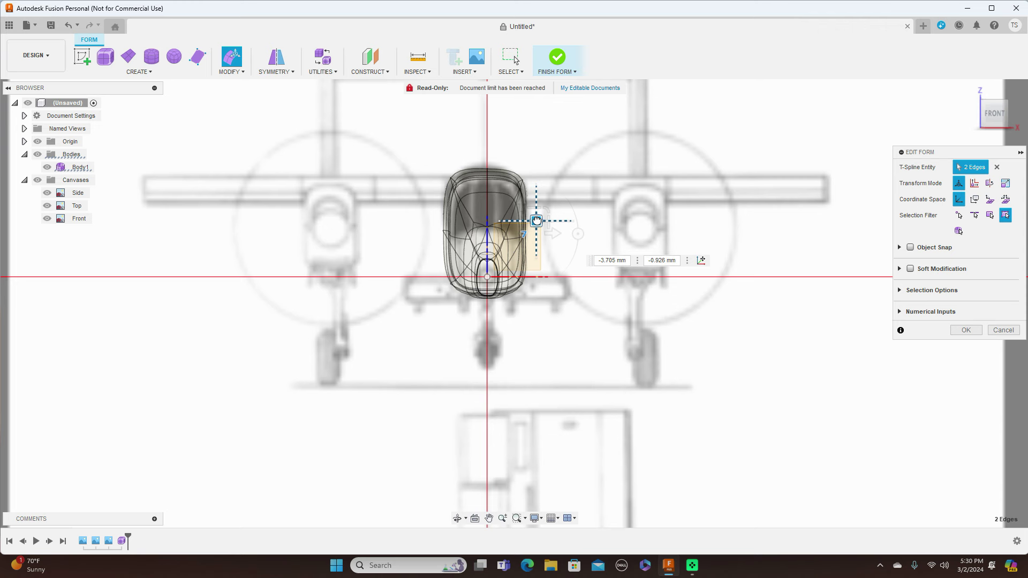
drag(536, 221, 536, 221)
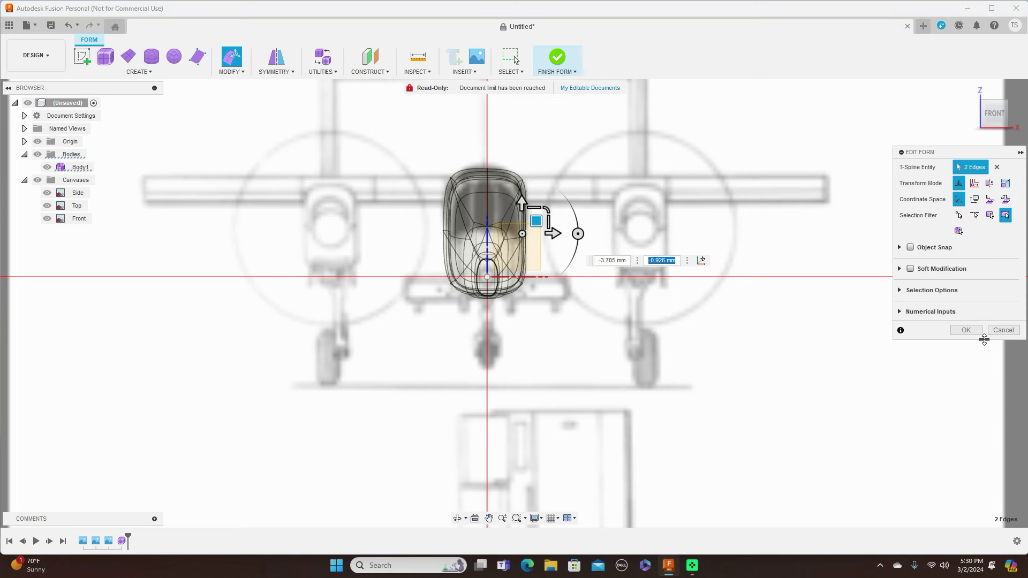
click(968, 329)
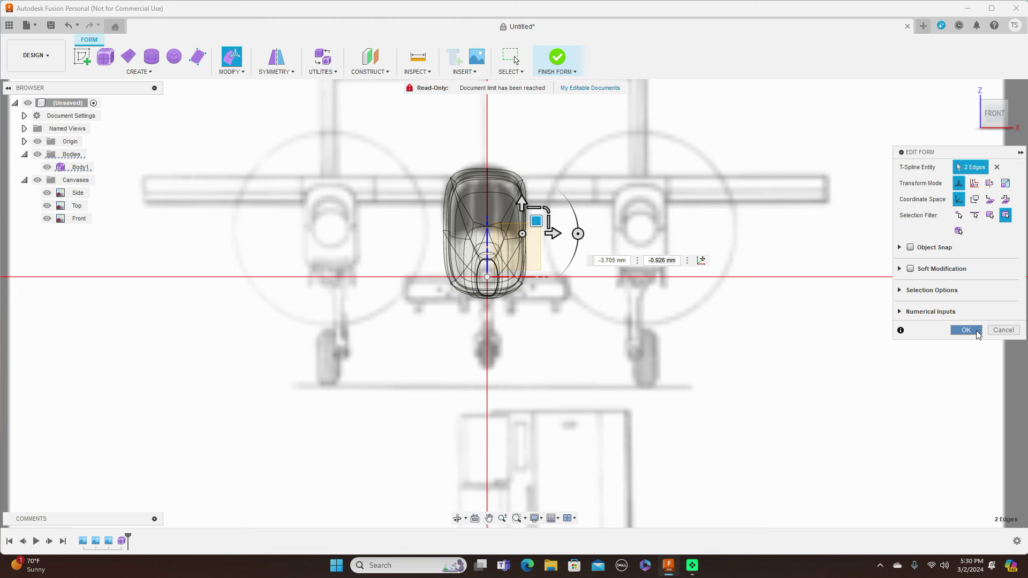
click(576, 72)
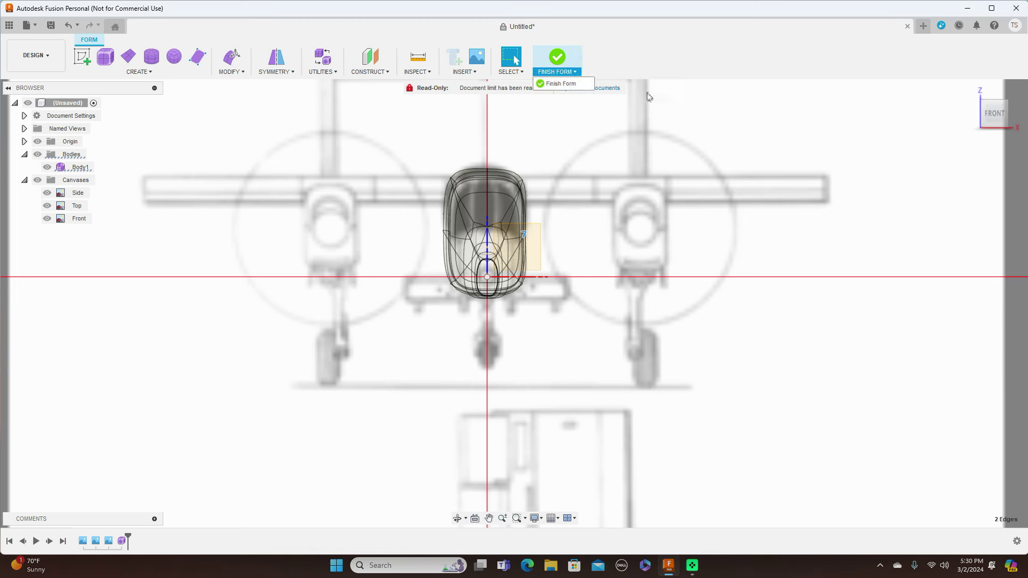
click(562, 84)
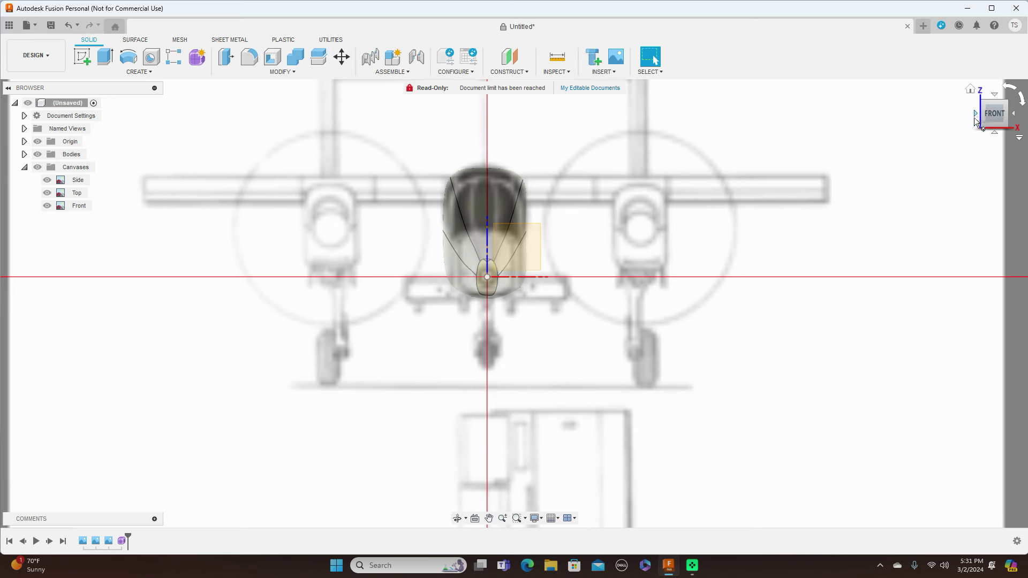
Hide the Canvases and Origin folders so only the smooth fuselage body shows.
click(1014, 115)
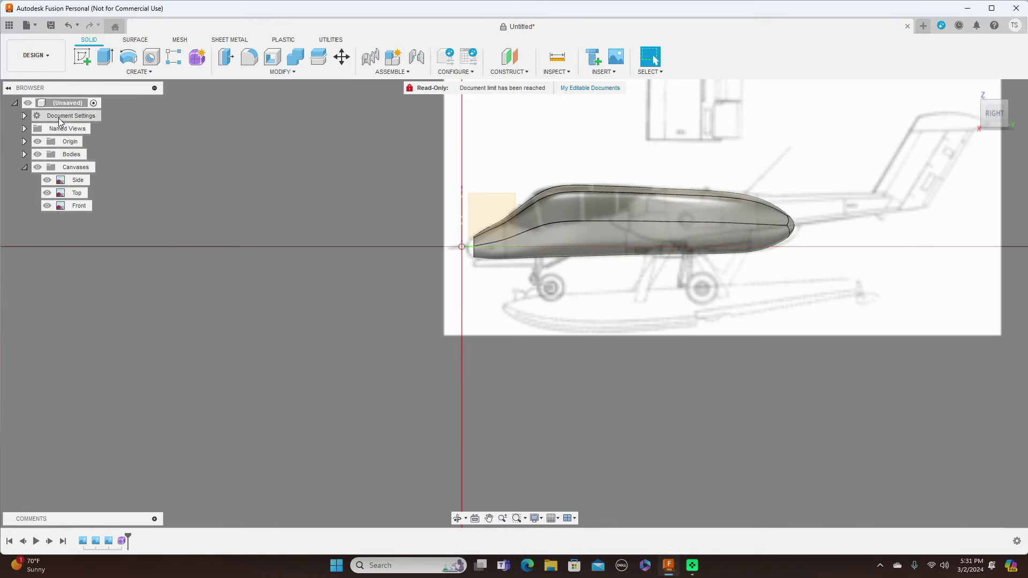
click(38, 168)
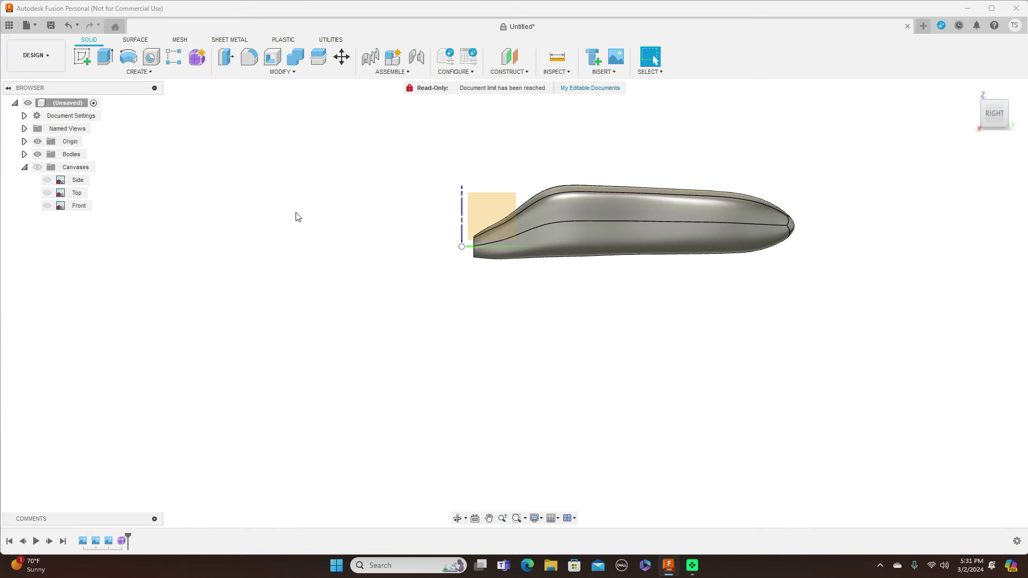
mouse_move(514, 303)
shift+middle_down()
mouse_move(450, 299)
mouse_move(540, 304)
shift+middle_up()
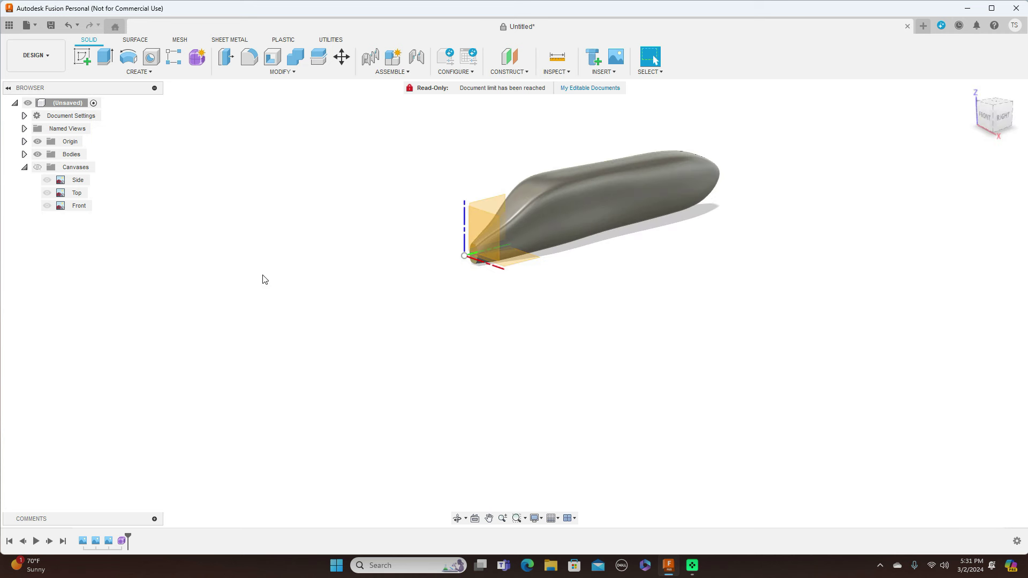
click(37, 142)
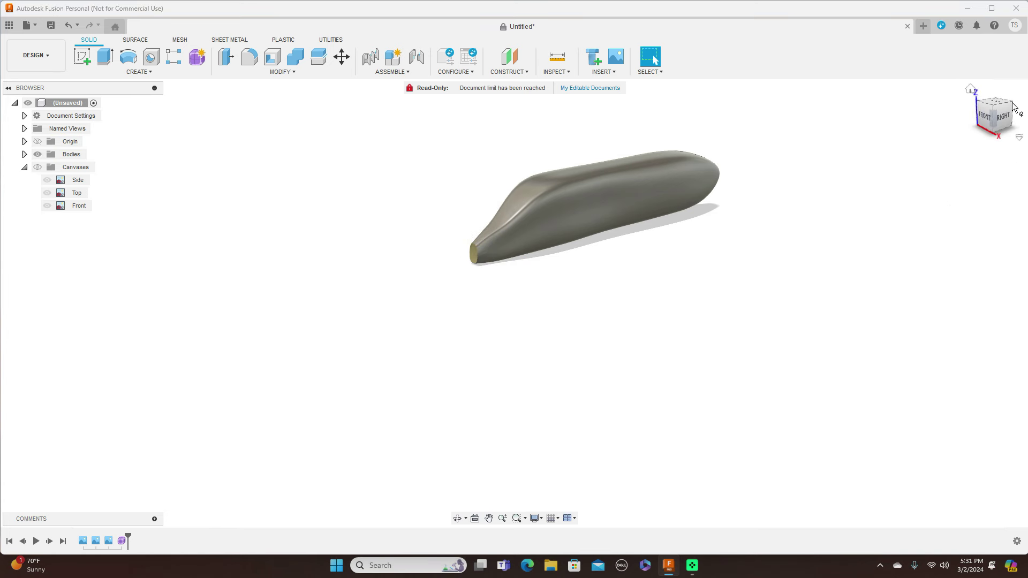
mouse_move(514, 303)
shift+middle_down()
mouse_move(592, 294)
mouse_move(627, 316)
mouse_move(595, 287)
mouse_move(569, 289)
mouse_move(589, 310)
mouse_move(715, 355)
mouse_move(725, 416)
shift+middle_up()
scroll(714, 355, up, 3)
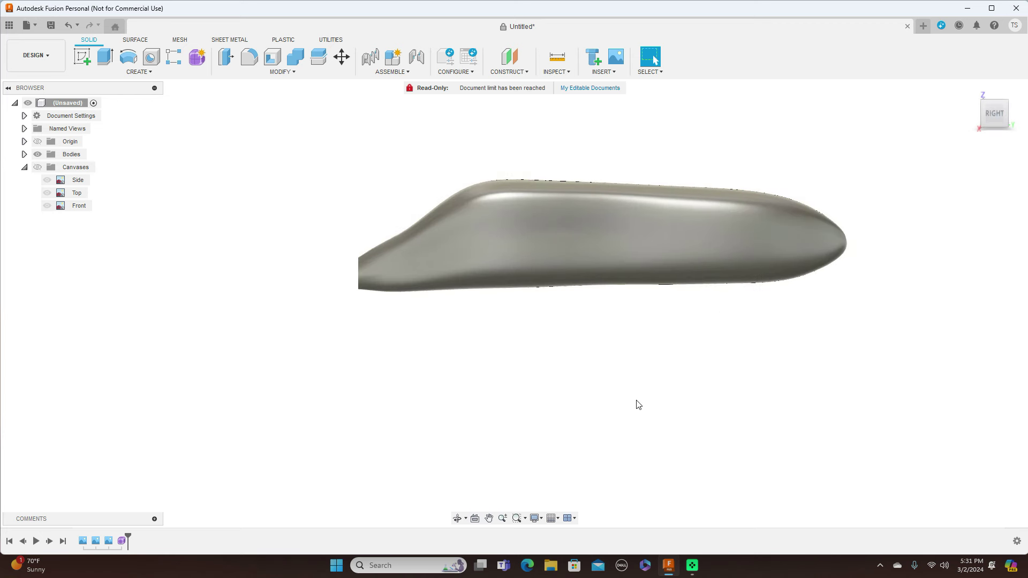
right_click(123, 540)
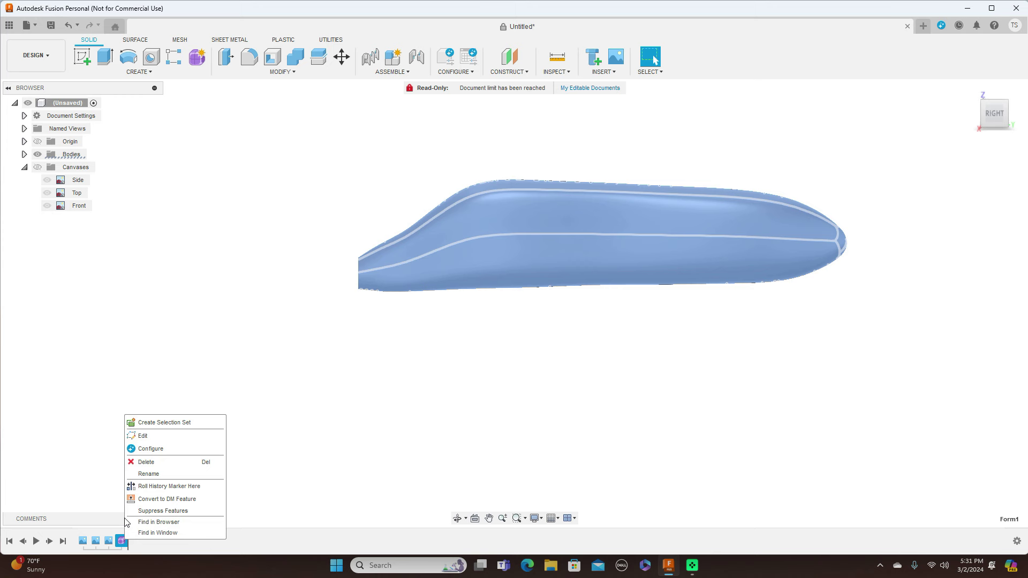
Reopen the Form feature, select the open-end edge loop and start Fill Hole.
click(148, 436)
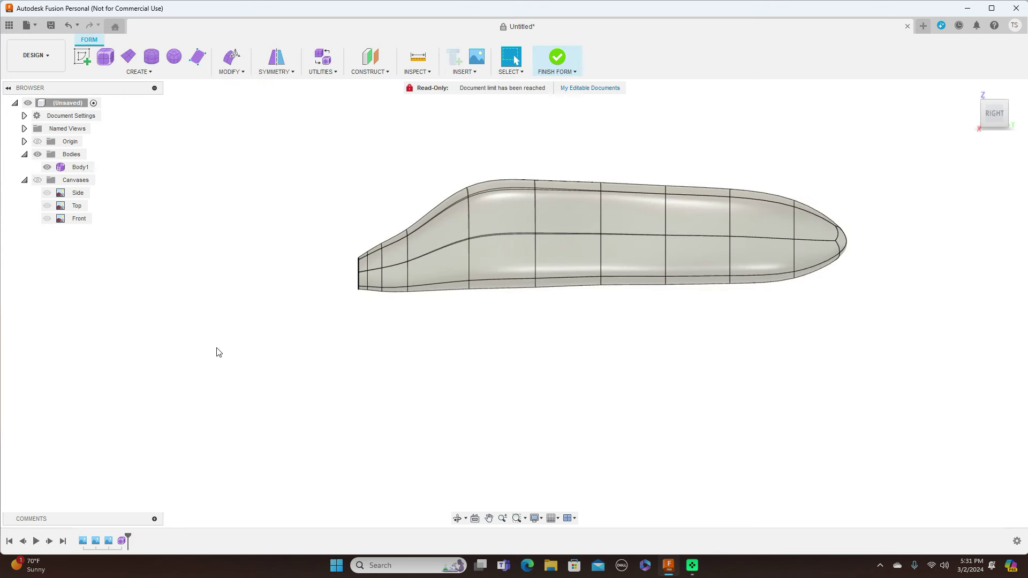
scroll(904, 215, up, 2)
scroll(840, 214, down, 1)
scroll(374, 241, up, 1)
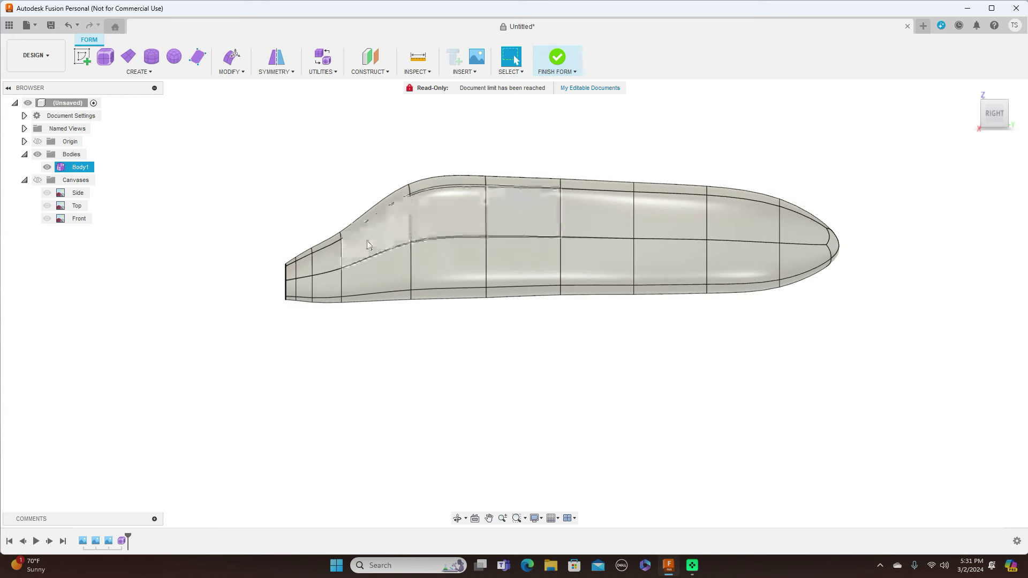
scroll(285, 279, up, 3)
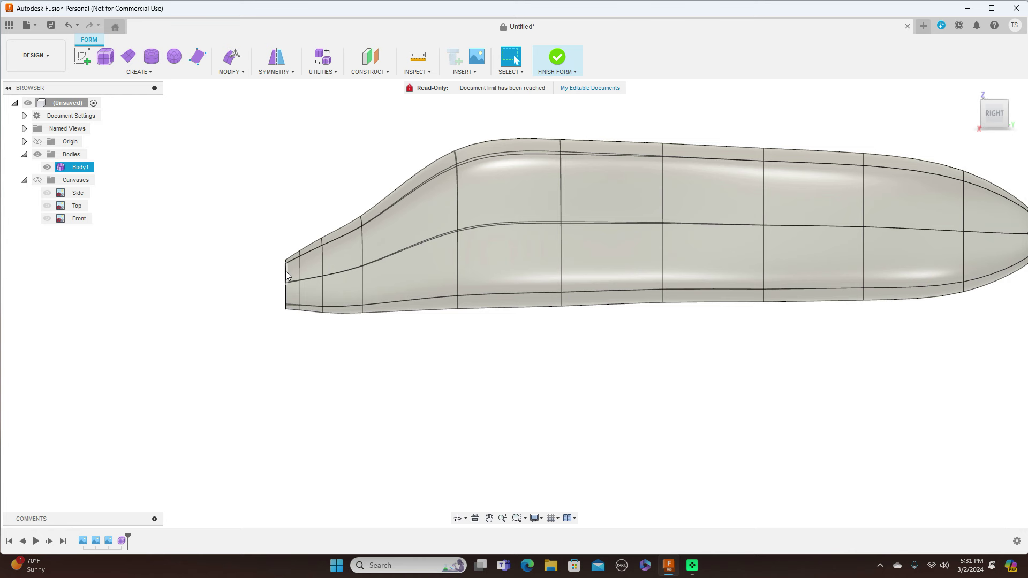
double_click(286, 277)
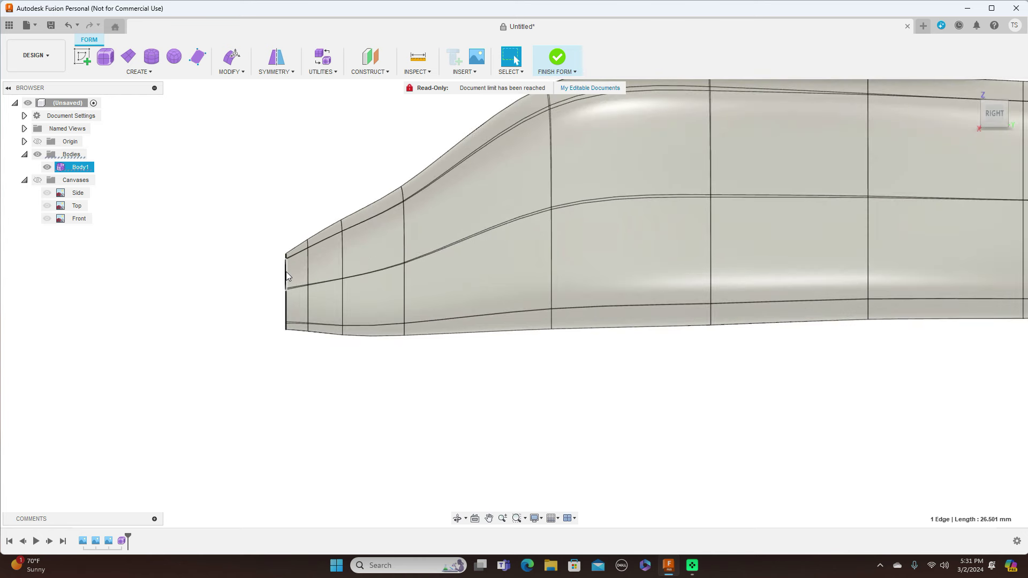
click(239, 75)
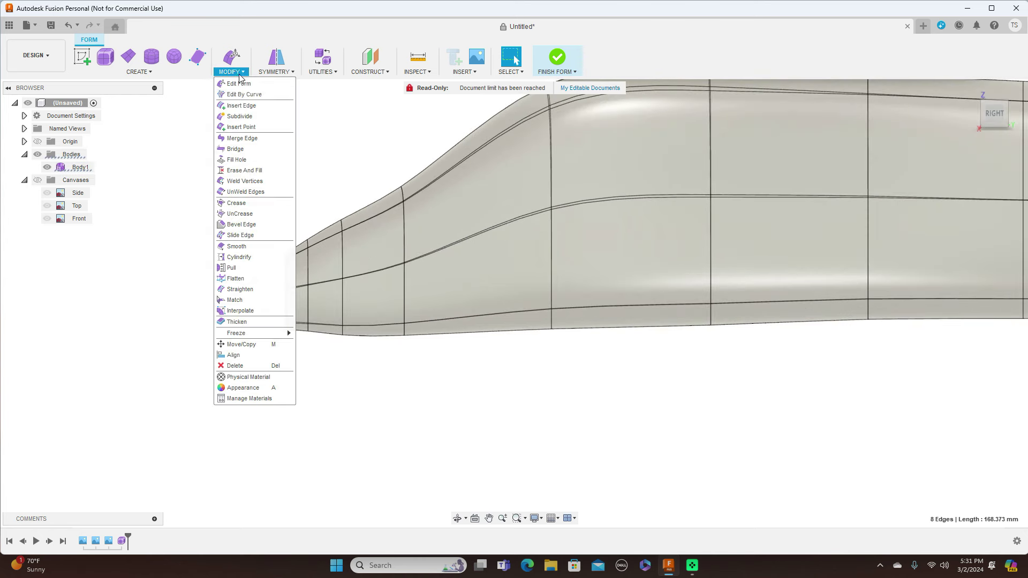
click(239, 159)
Show the canvases again and fill the hole using Collapse mode.
scroll(321, 155, down, 3)
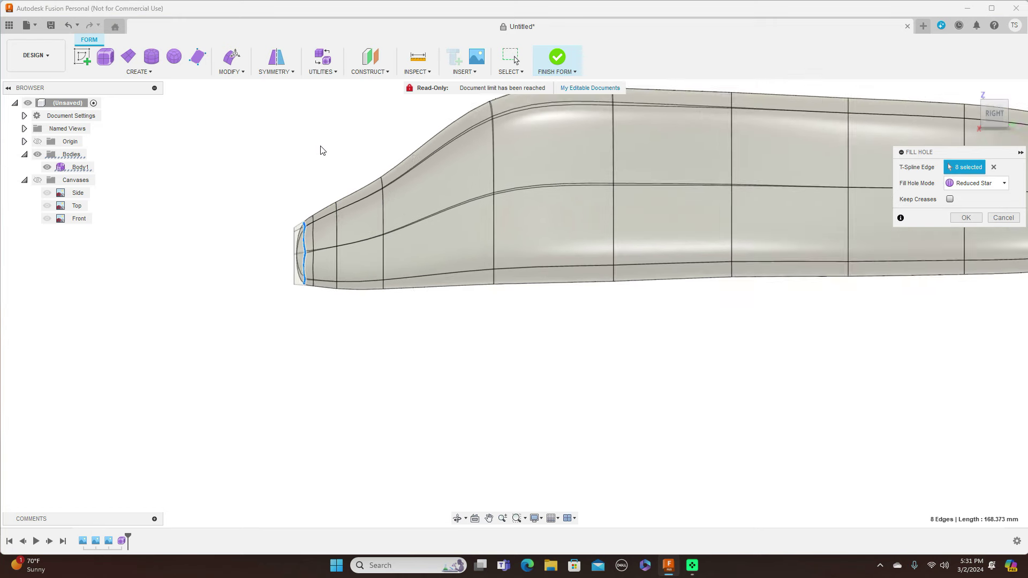
scroll(268, 379, down, 1)
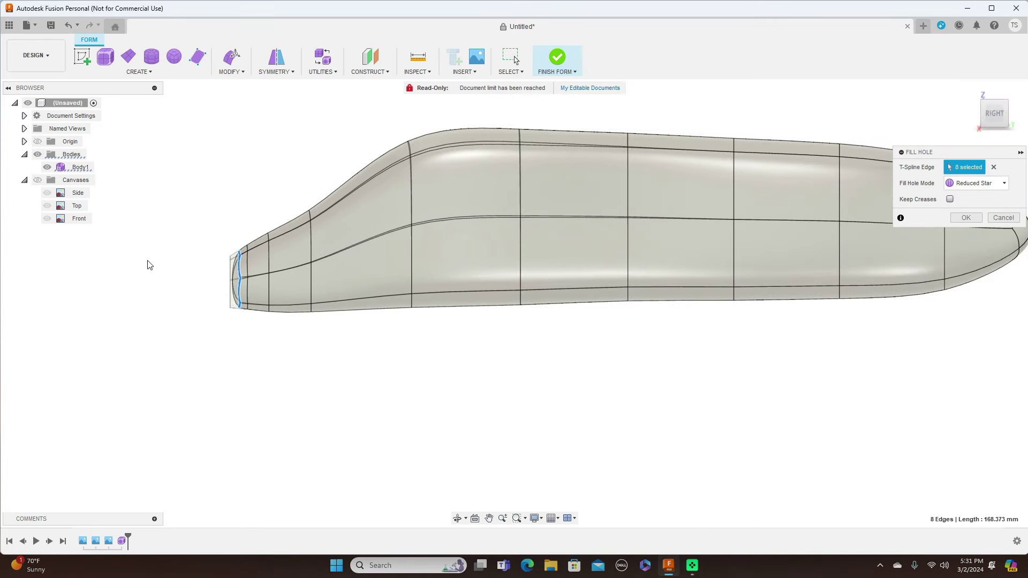
click(38, 179)
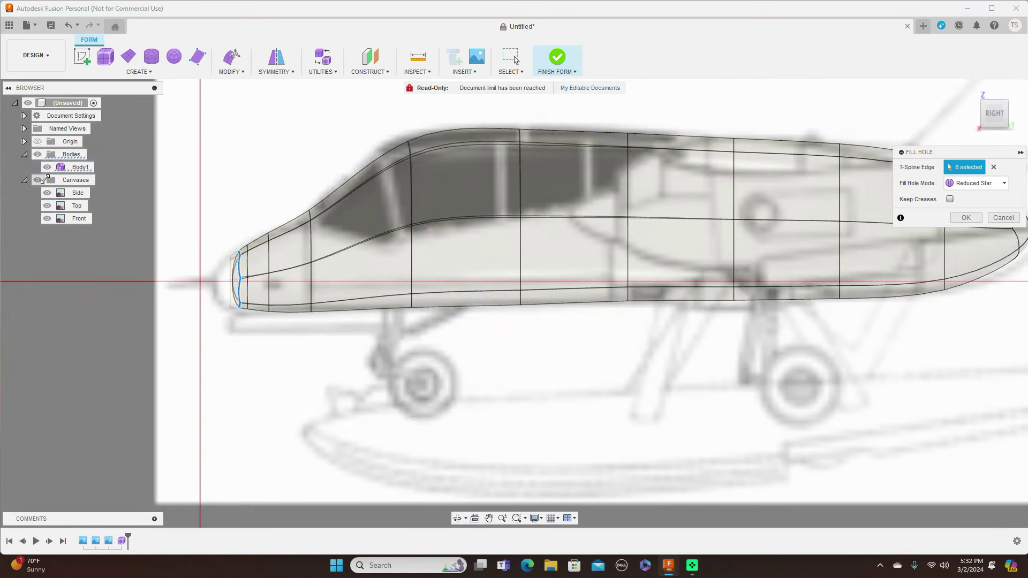
click(992, 184)
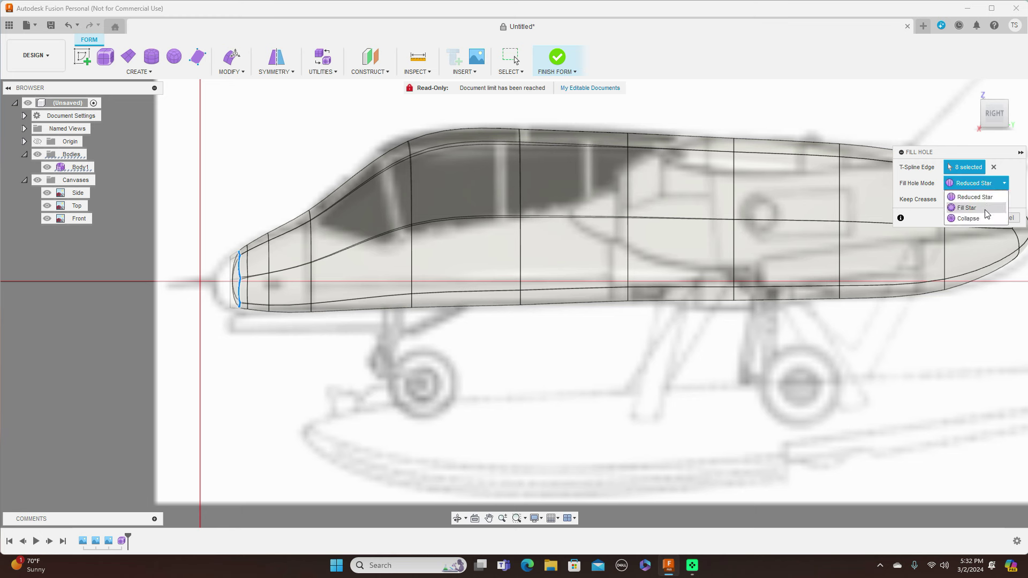
click(987, 208)
click(990, 183)
click(984, 220)
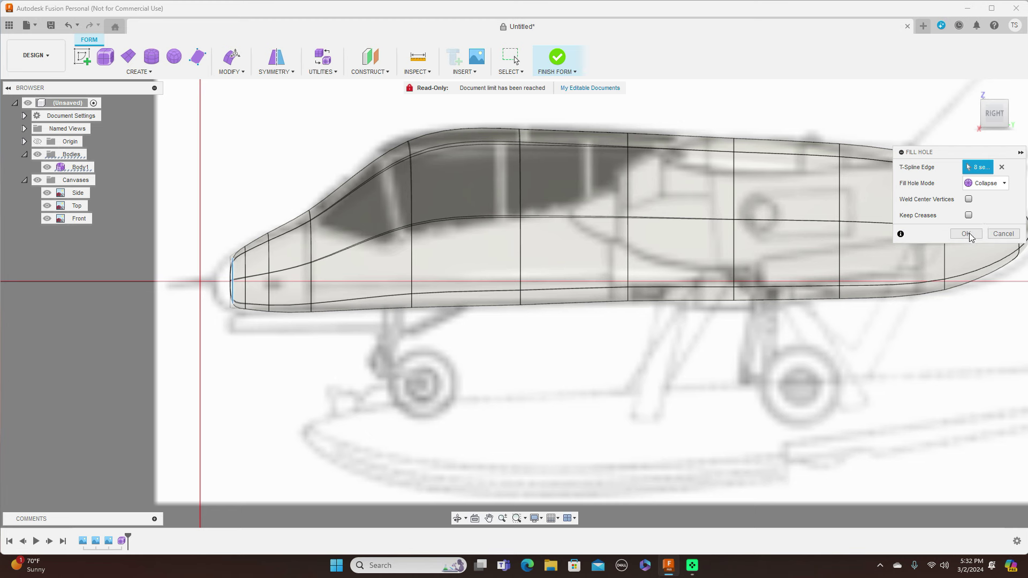
click(966, 234)
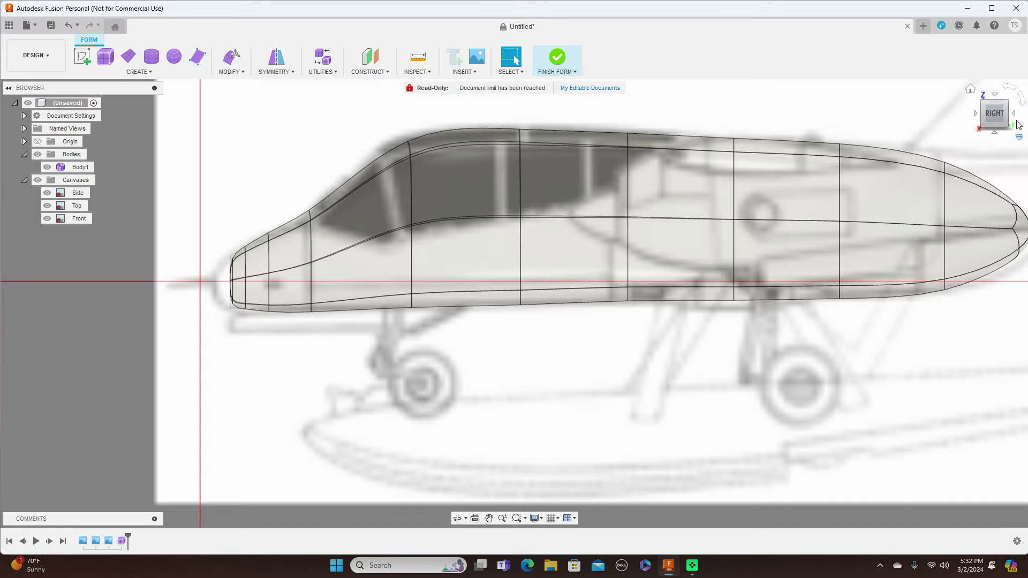
From the front view, select the eight collapsed nose-cap faces and open Edit Form.
click(983, 121)
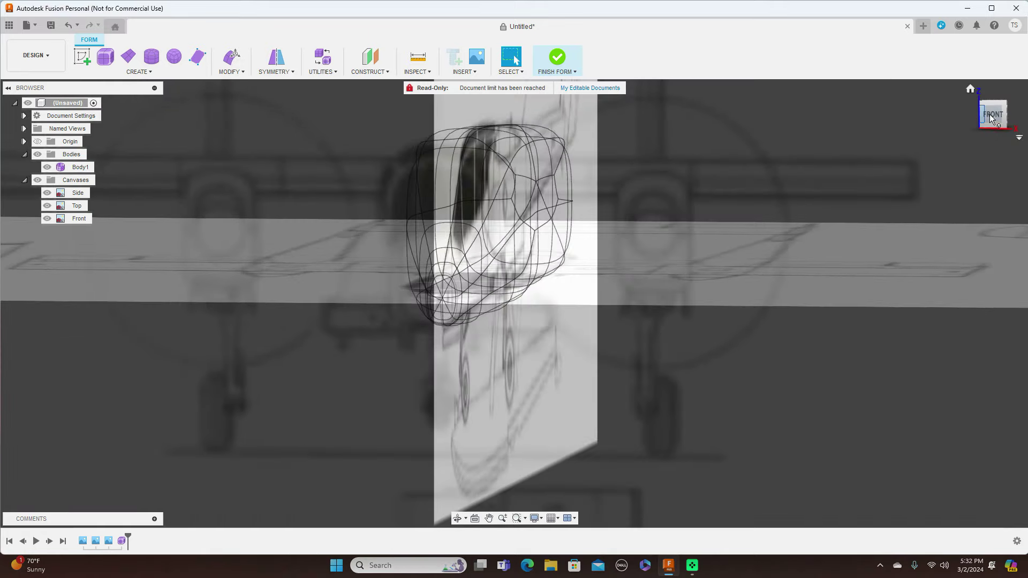
click(991, 115)
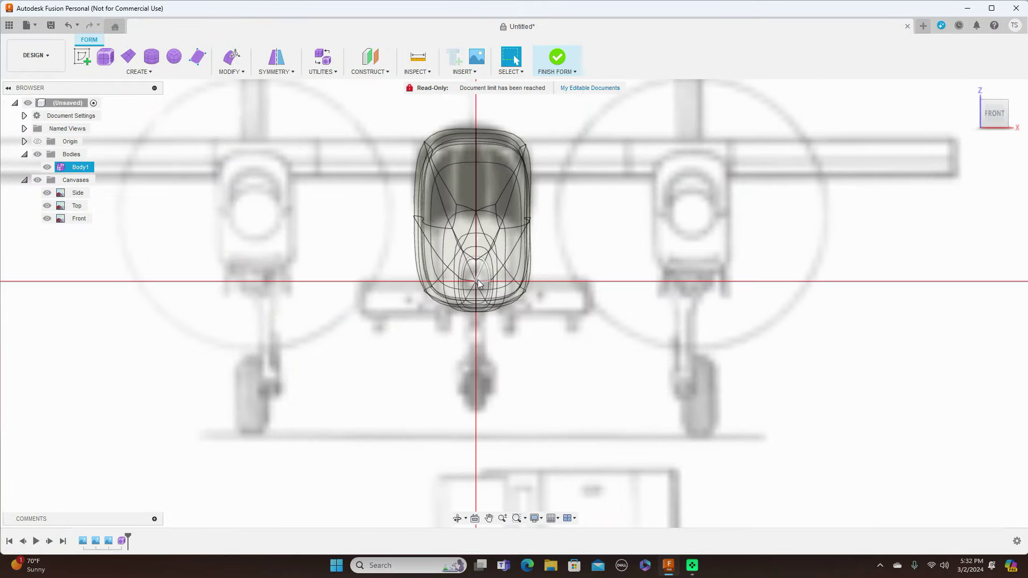
scroll(478, 282, up, 5)
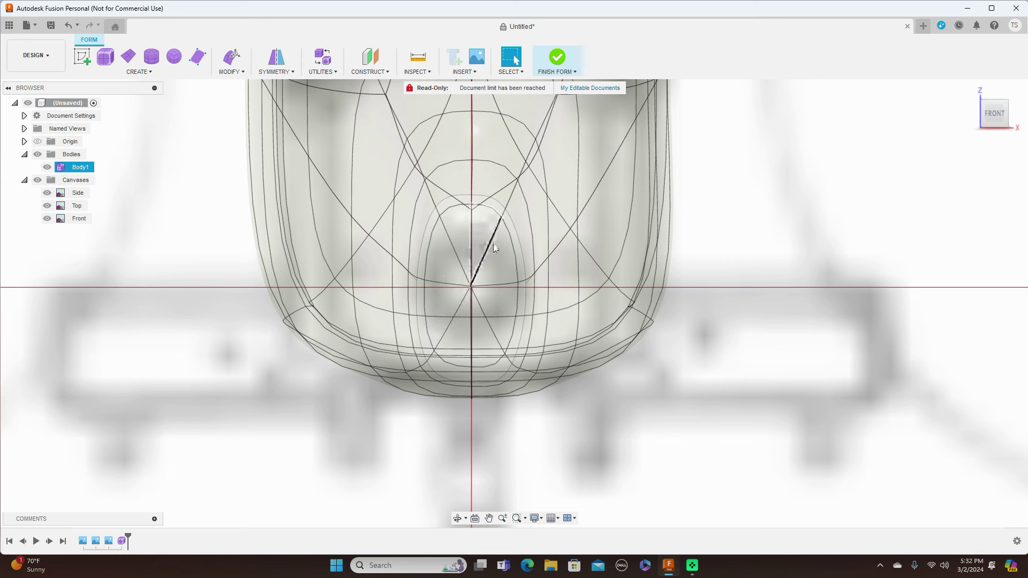
click(467, 238)
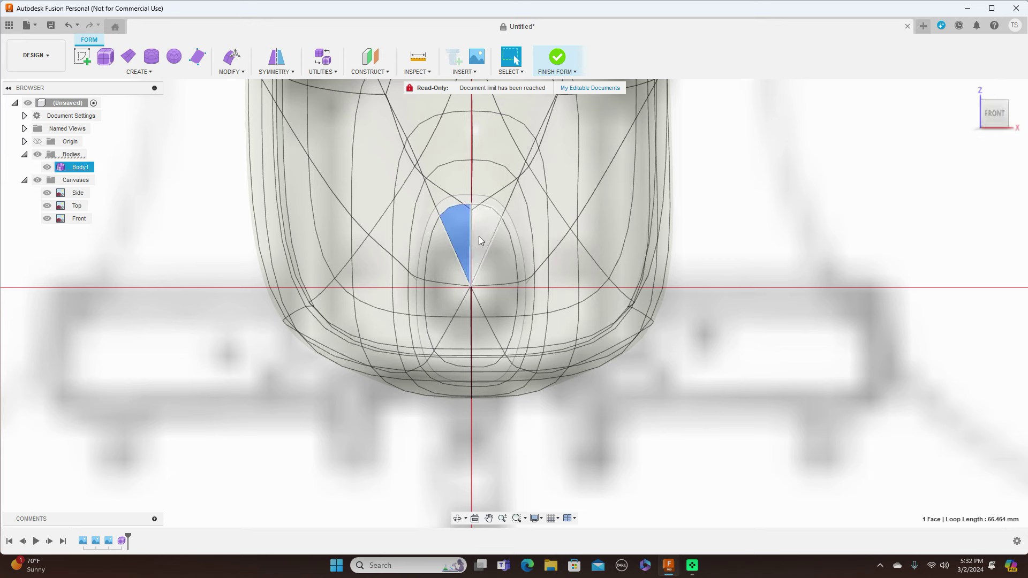
shift+click(485, 240)
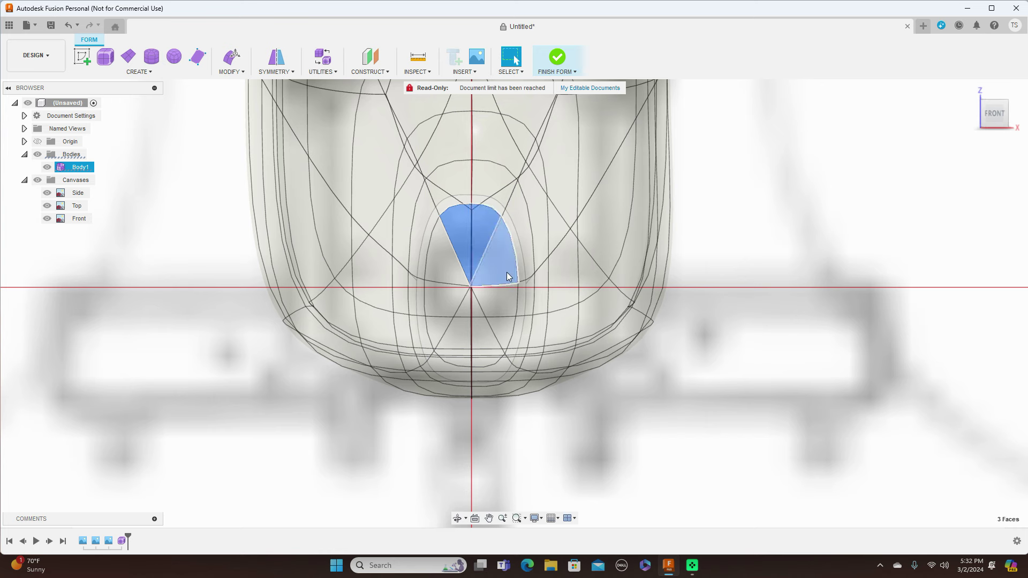
shift+click(495, 313)
shift+click(481, 321)
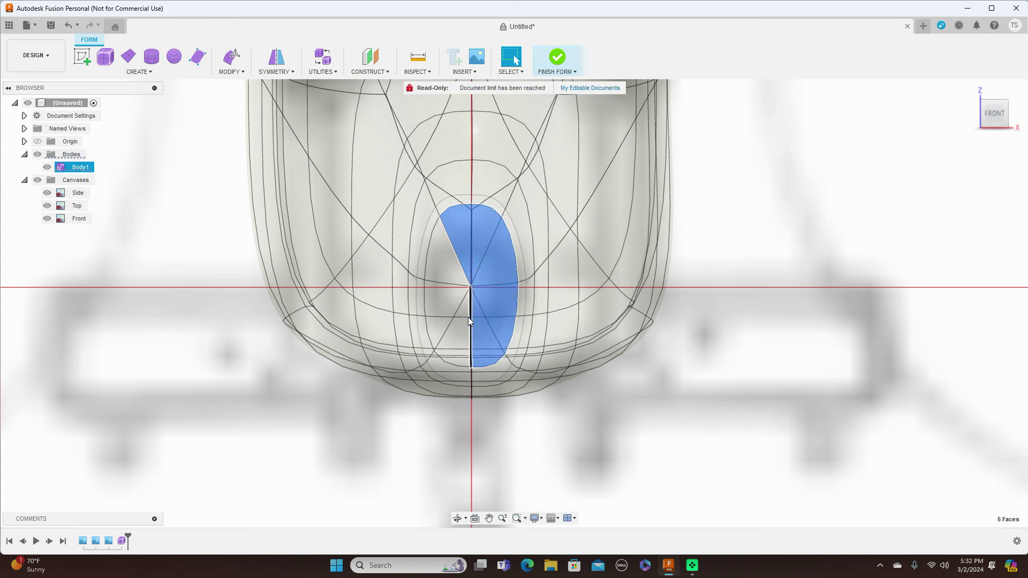
shift+click(460, 340)
shift+click(441, 308)
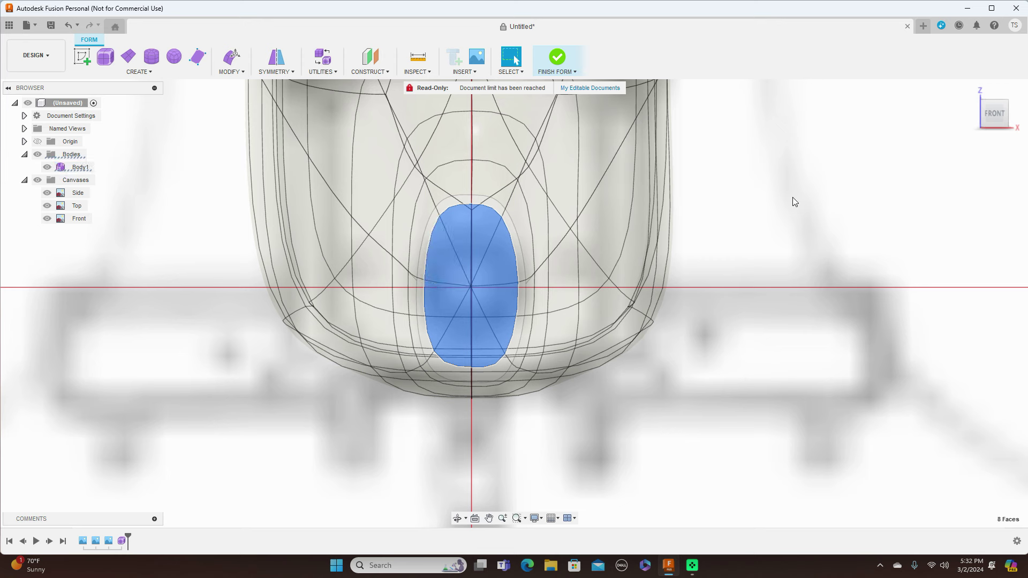
right_click(817, 189)
click(859, 170)
In side view, push the nose cap faces further out to the left.
click(1016, 118)
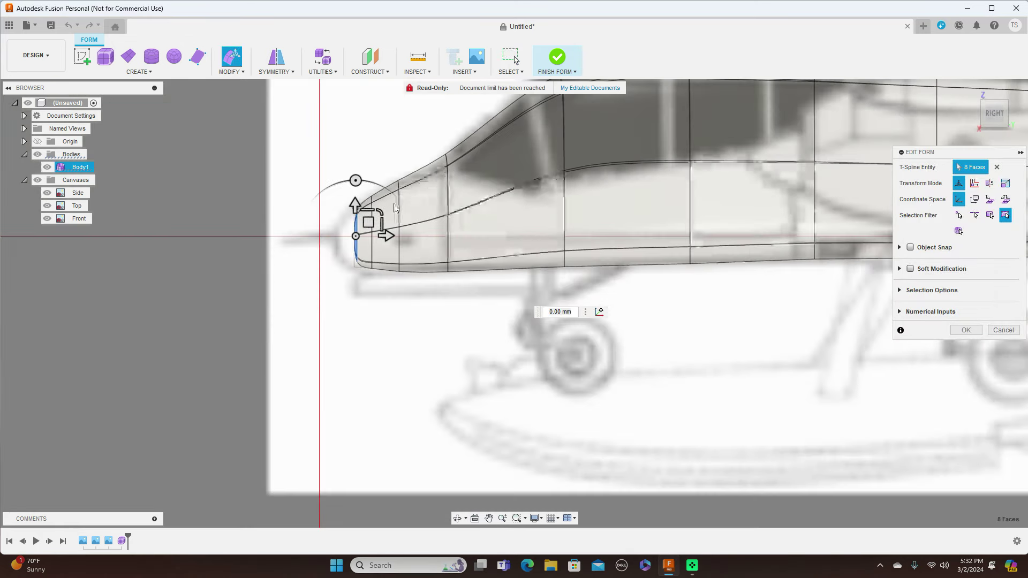
click(368, 222)
drag(367, 222, 351, 225)
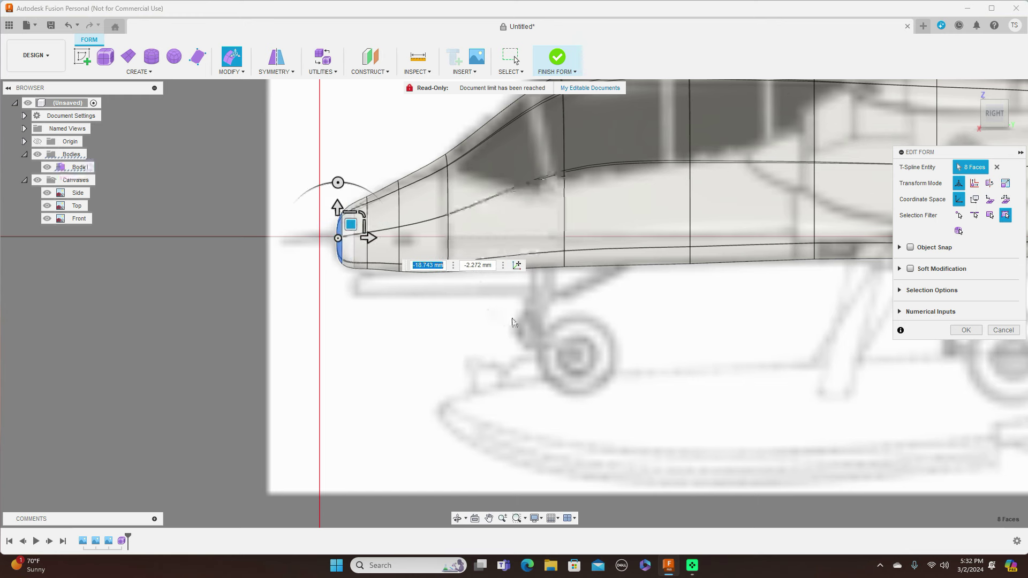
scroll(353, 220, up, 2)
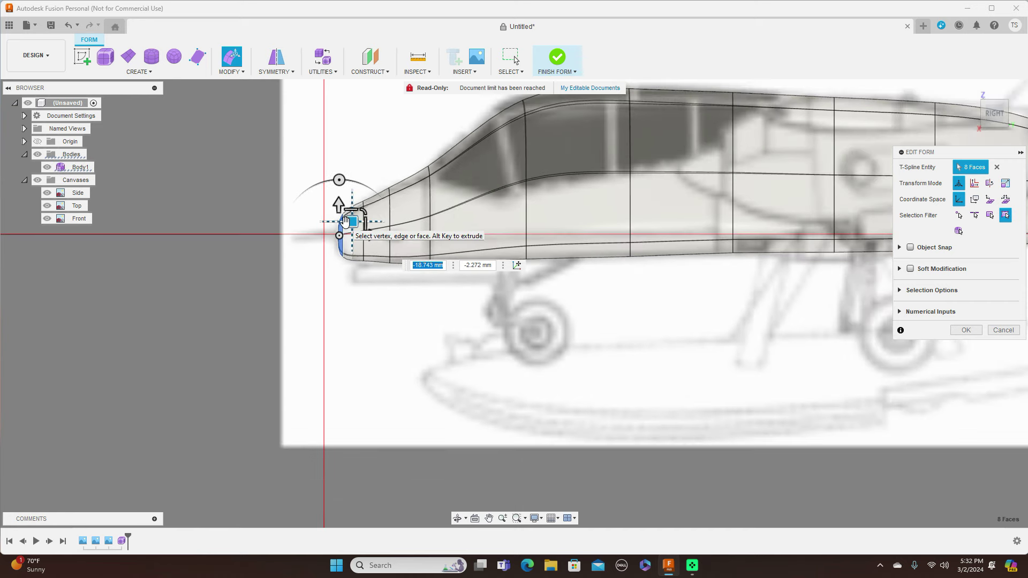
Nudge the 8-edge nose loop slightly, confirm it, and choose Finish Form.
double_click(374, 219)
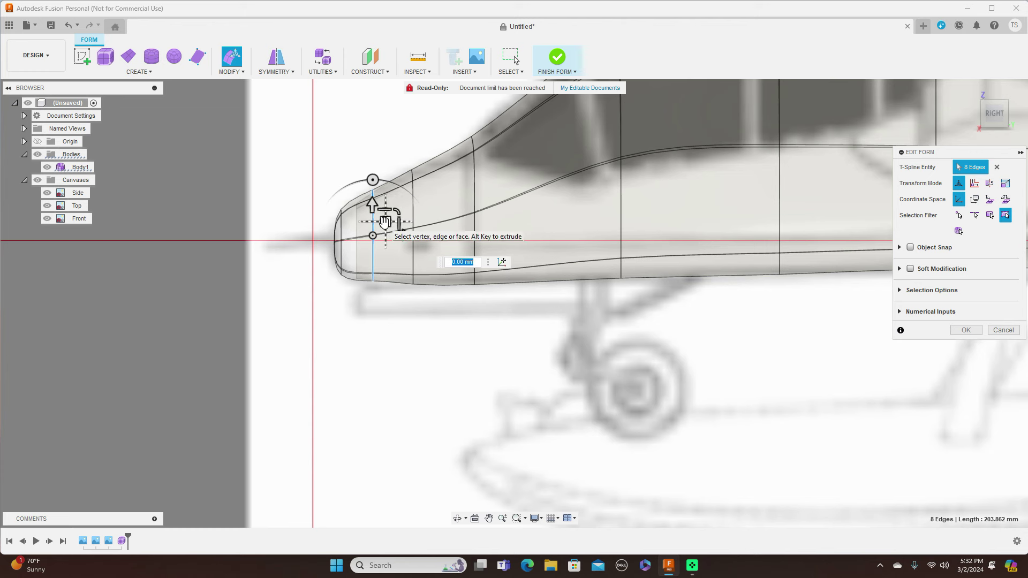
drag(384, 221, 385, 222)
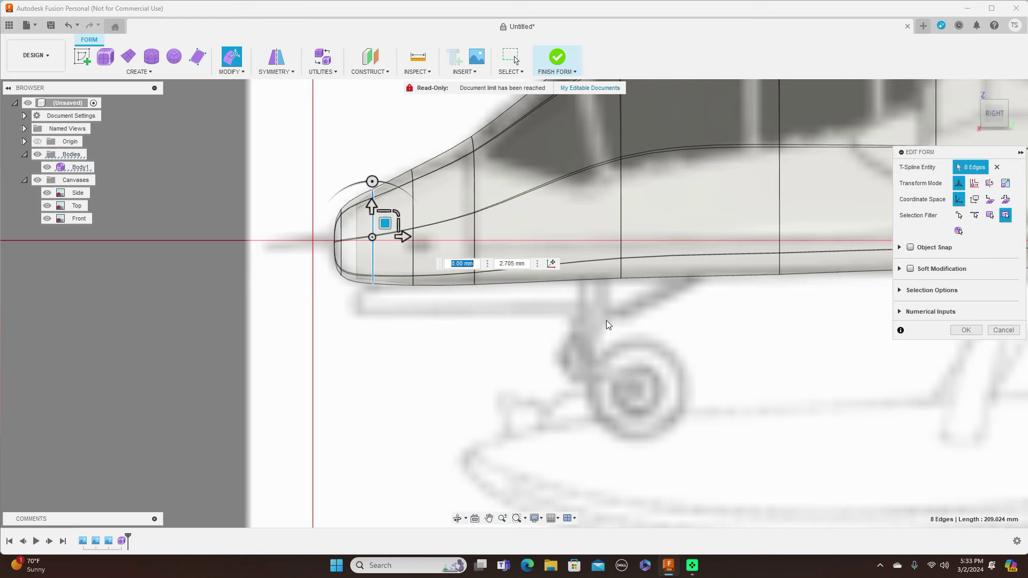
scroll(607, 320, down, 5)
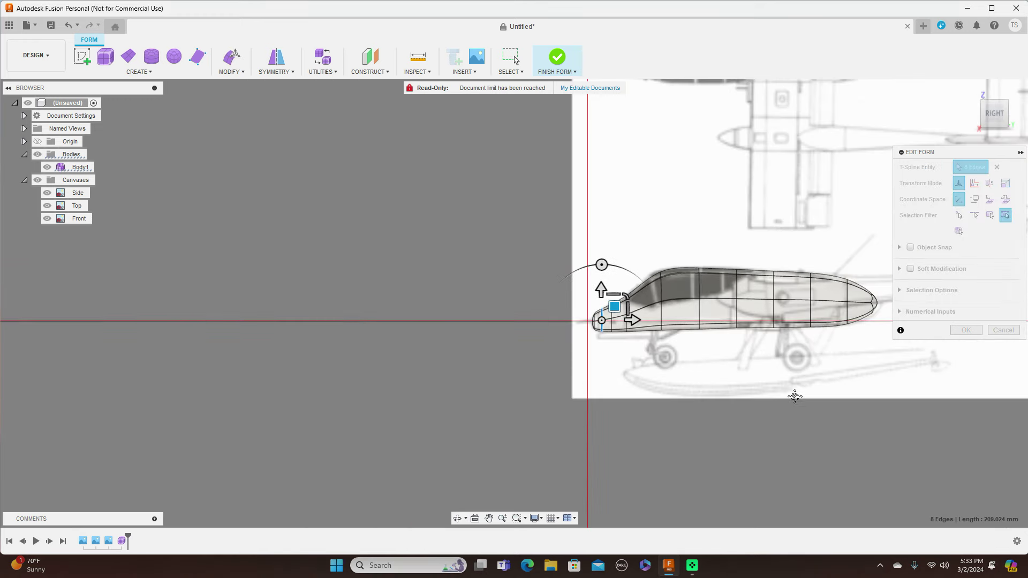
middle_drag(709, 363, 571, 393)
scroll(571, 392, down, 1)
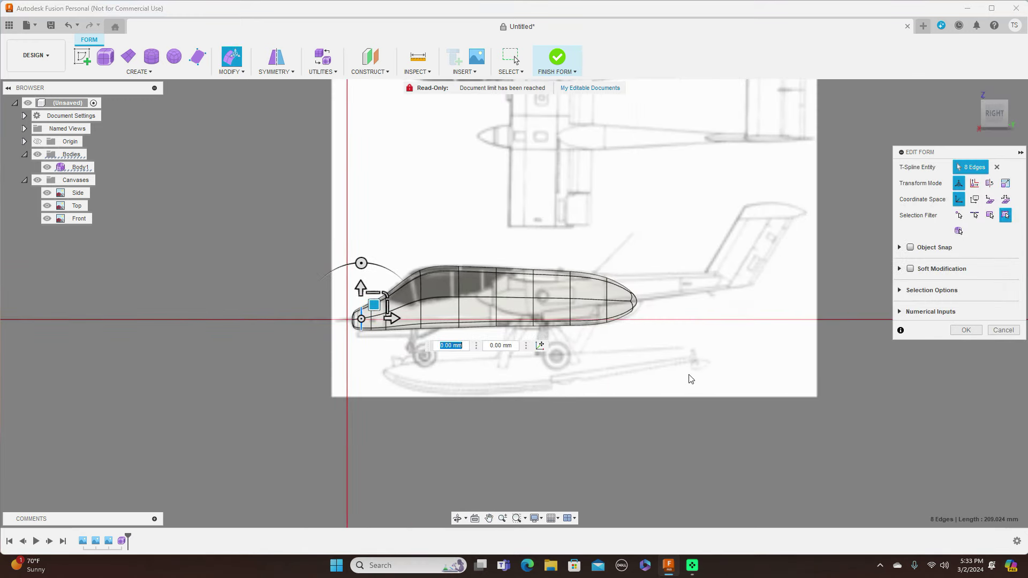
scroll(631, 387, up, 2)
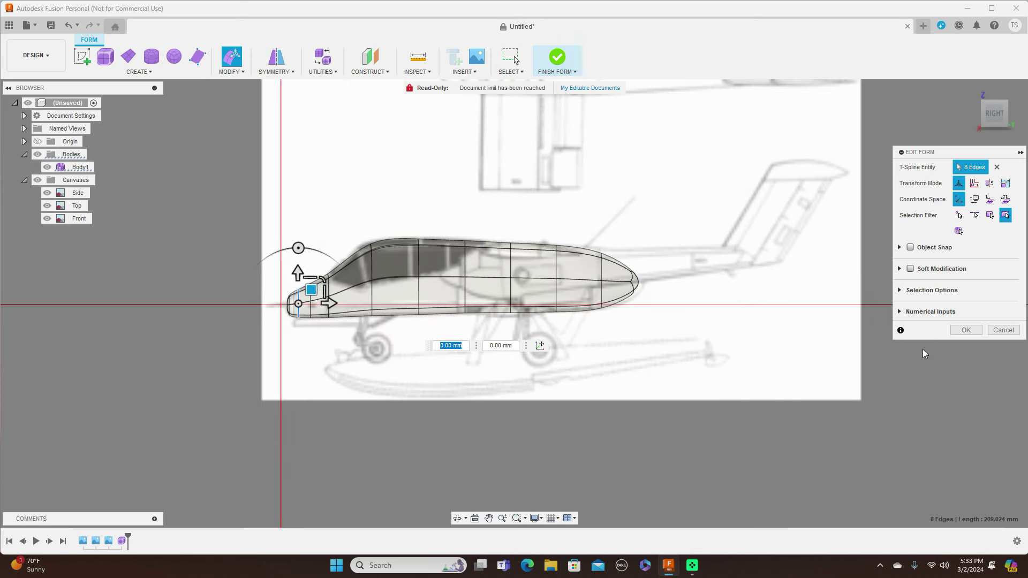
click(964, 331)
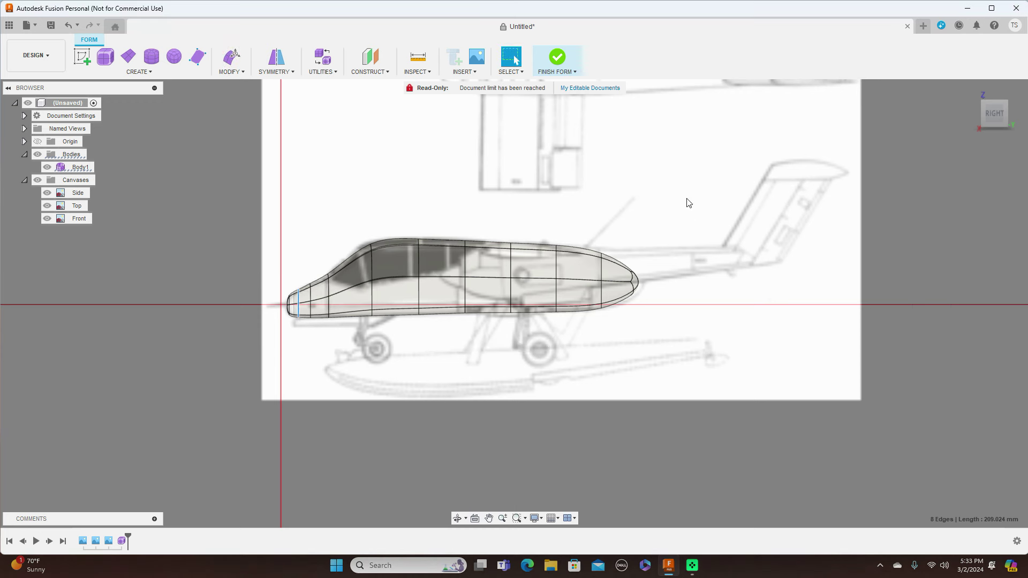
click(576, 72)
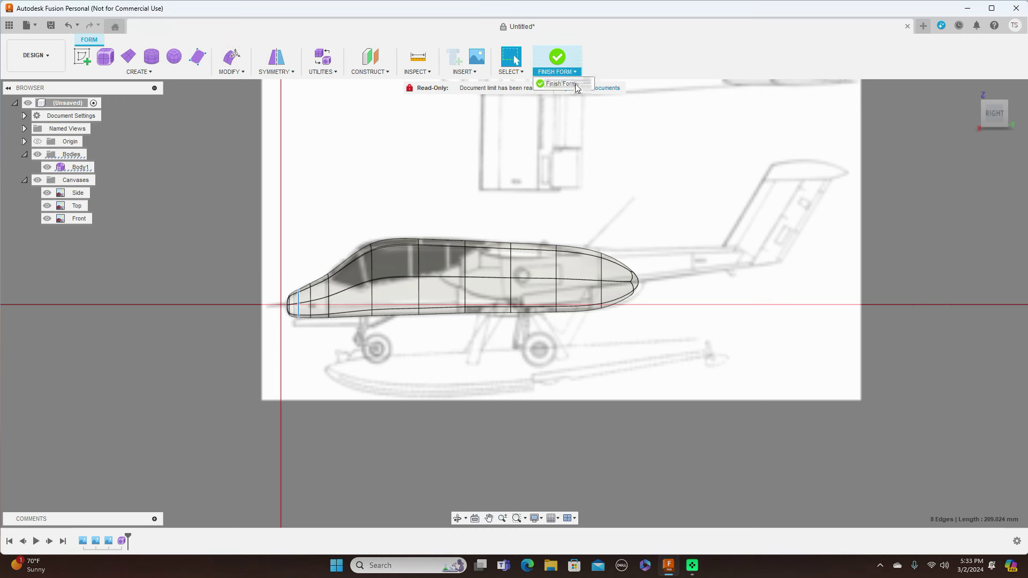
click(562, 87)
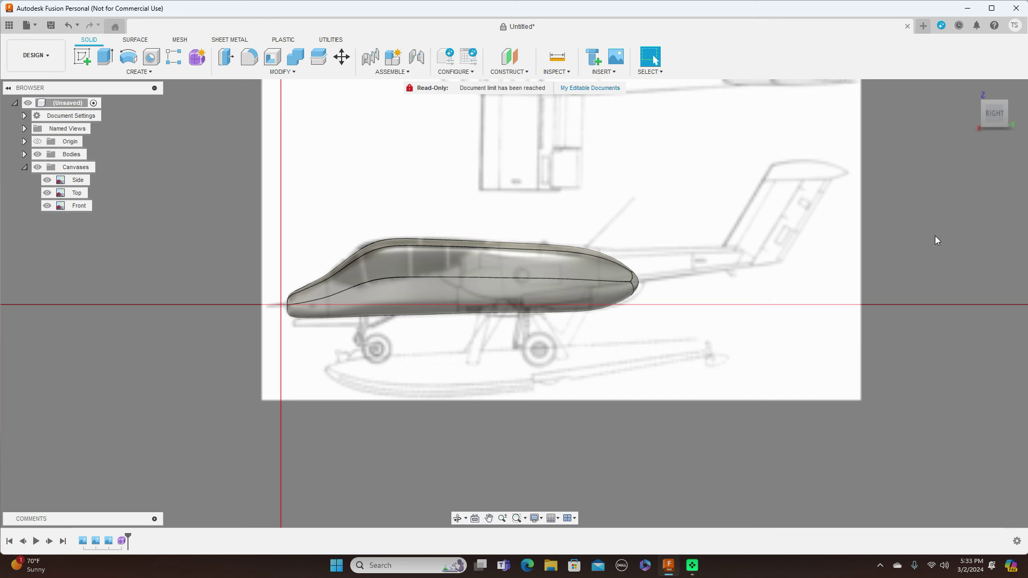
Hide the canvases and check the smooth fuselage from the Front, Left and Right views.
click(38, 167)
scroll(453, 202, up, 5)
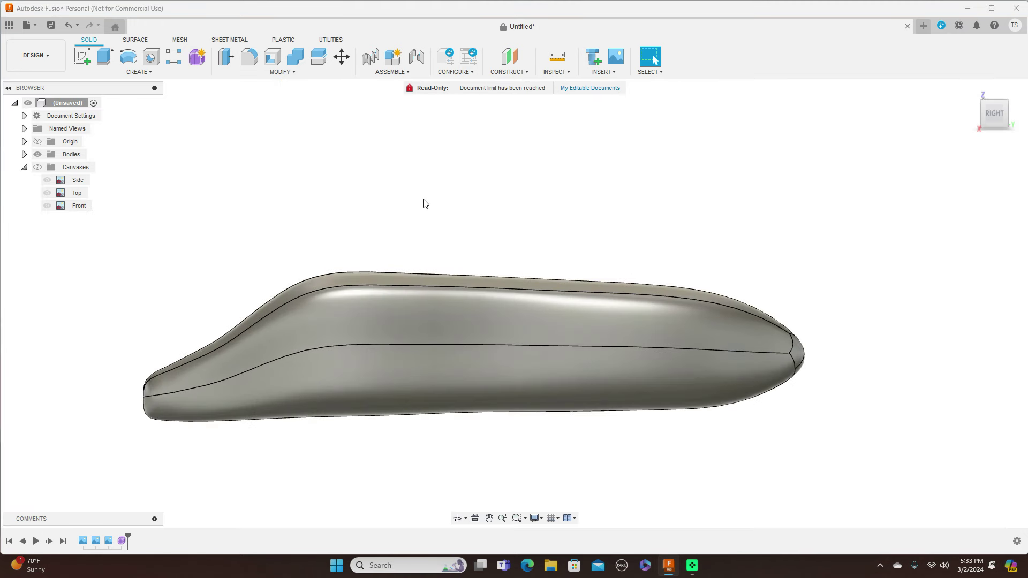
middle_drag(422, 203, 592, 164)
click(975, 113)
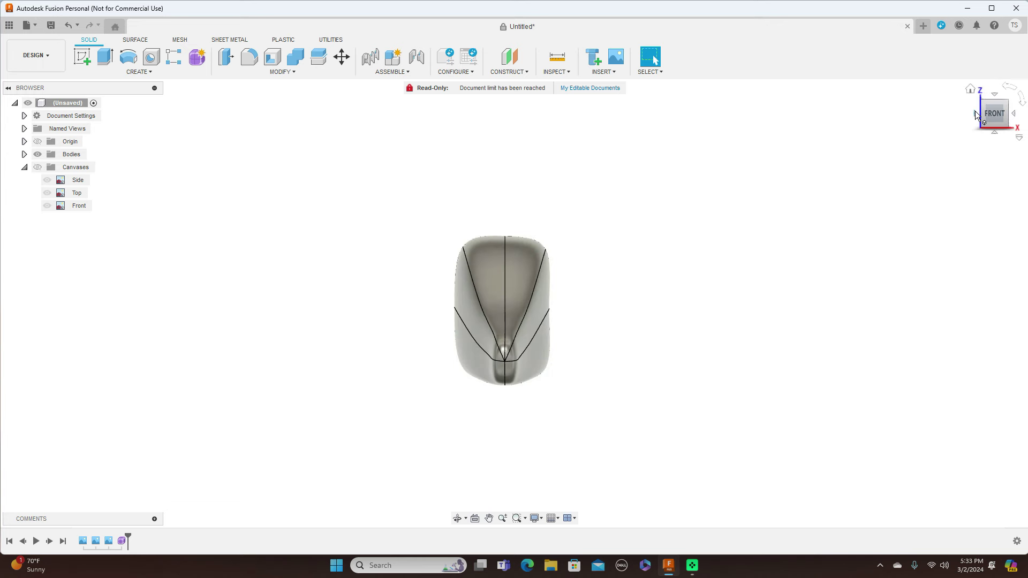
click(975, 113)
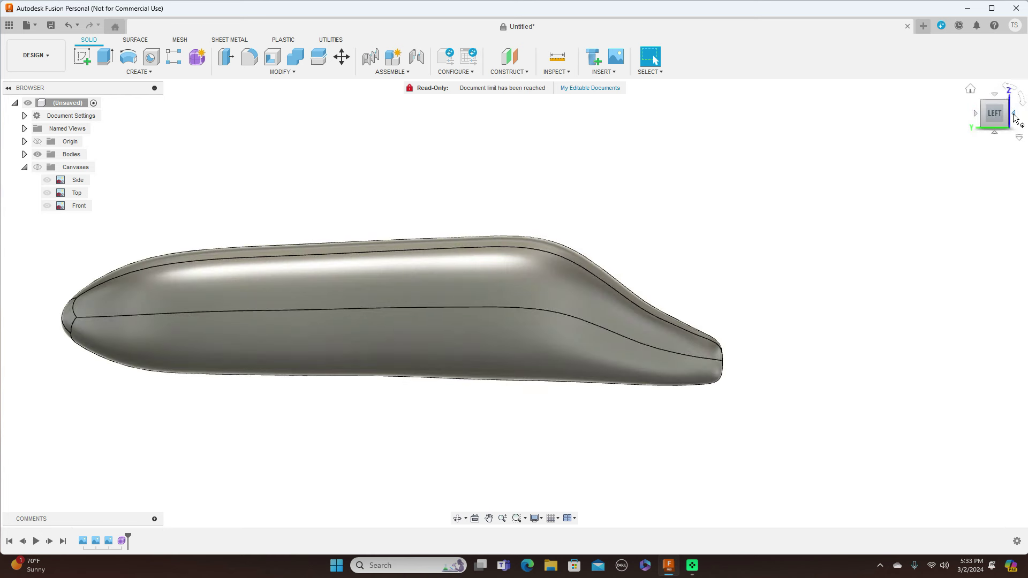
click(1014, 116)
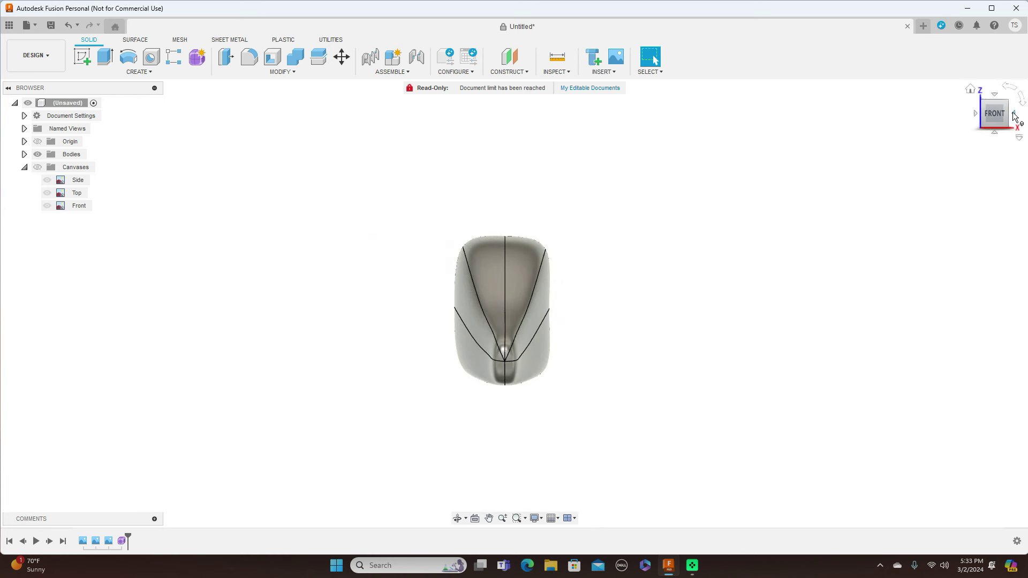
click(1013, 116)
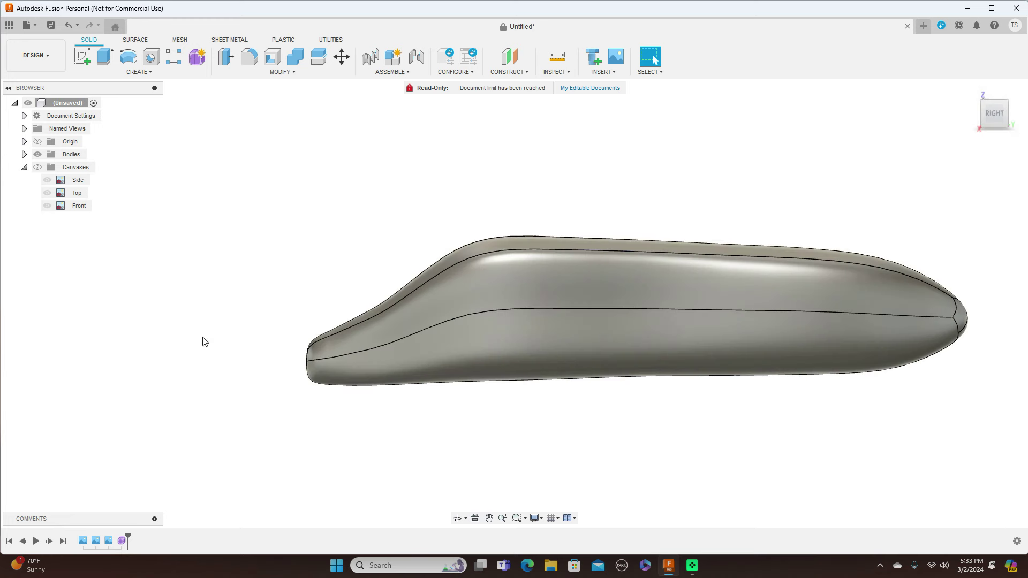
click(122, 540)
Reopen the fuselage form and run Edit Form on the nose edge loop.
right_click(131, 537)
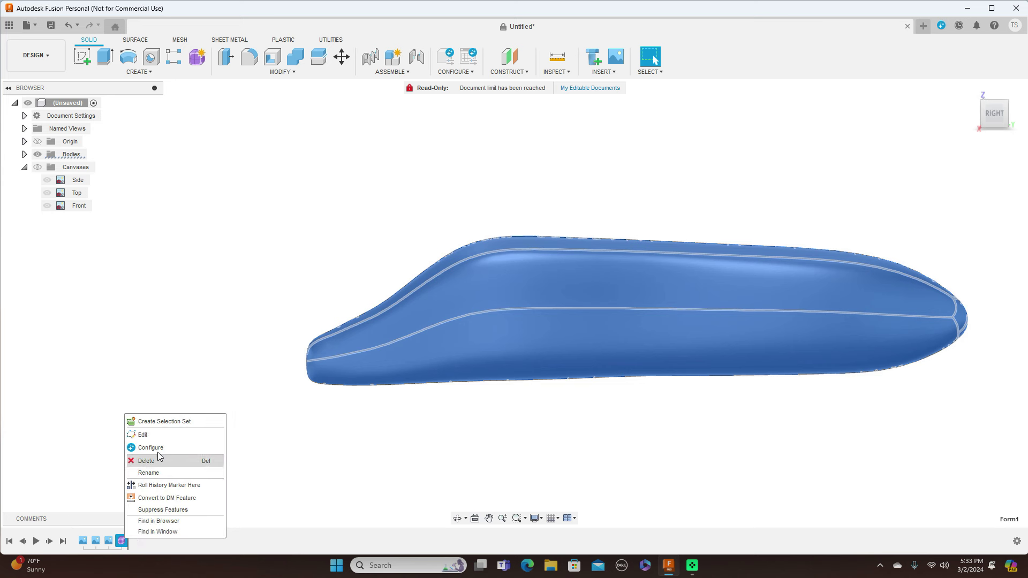
click(160, 434)
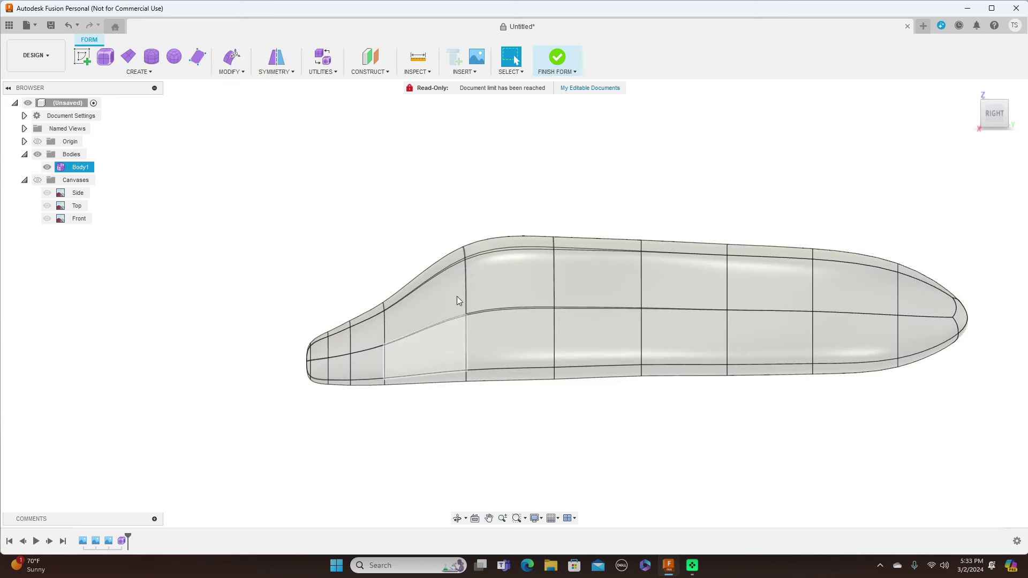
click(988, 113)
click(379, 349)
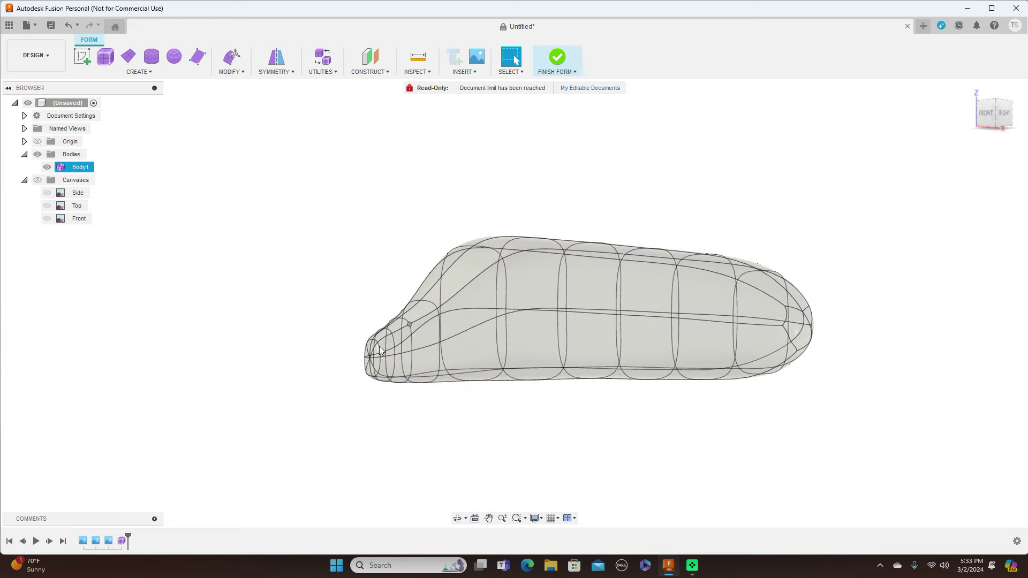
scroll(380, 351, up, 1)
scroll(380, 350, up, 3)
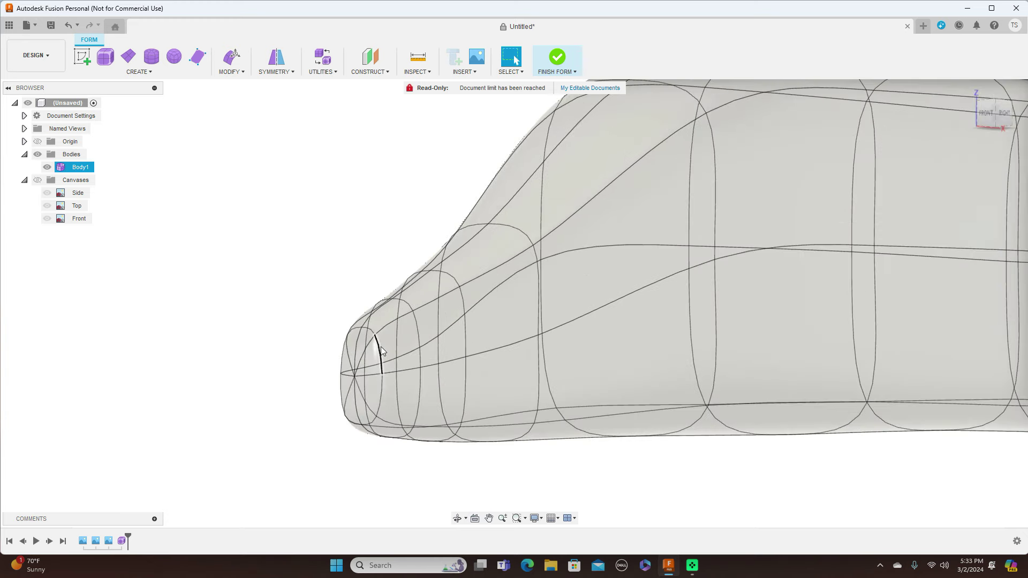
double_click(382, 354)
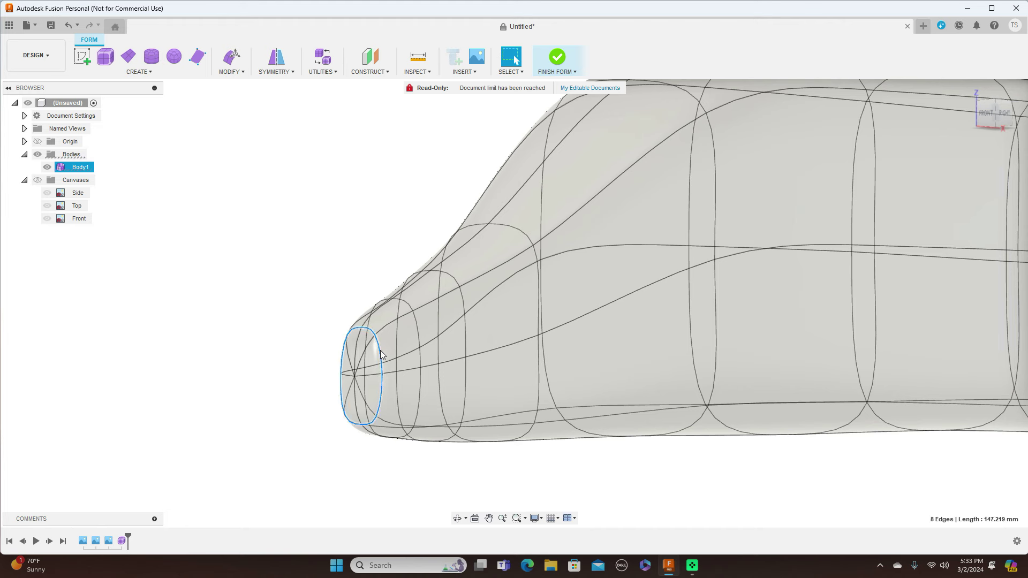
right_click(381, 352)
click(405, 339)
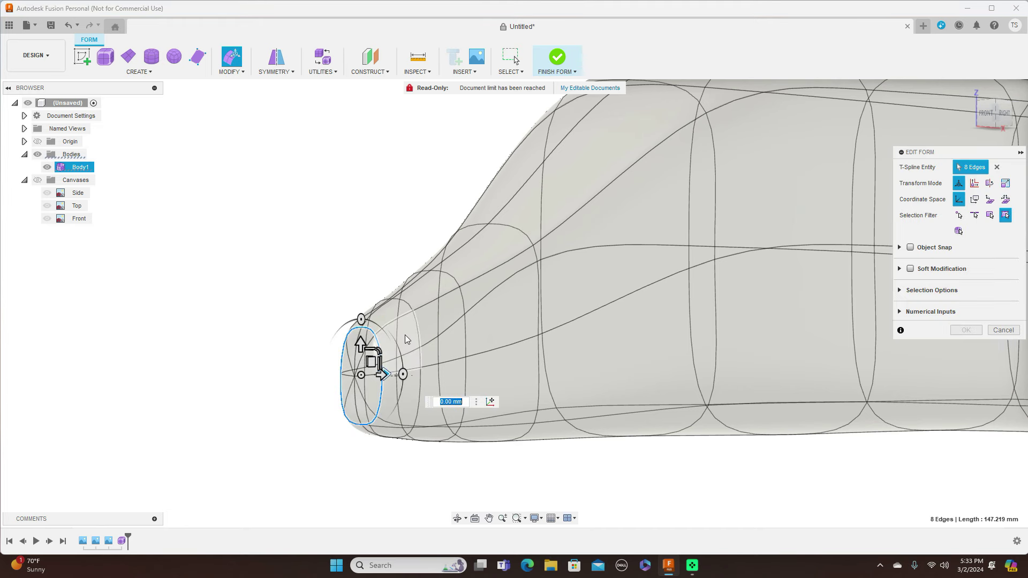
With canvases shown, shrink the nose loop to fit the sketch and finish the form.
click(1006, 113)
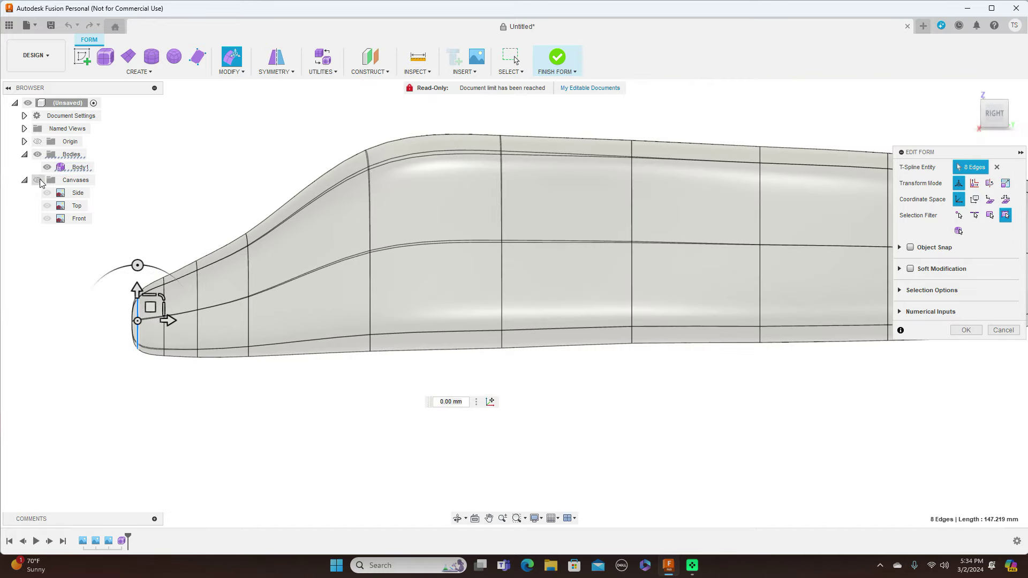
click(38, 180)
drag(164, 300, 157, 302)
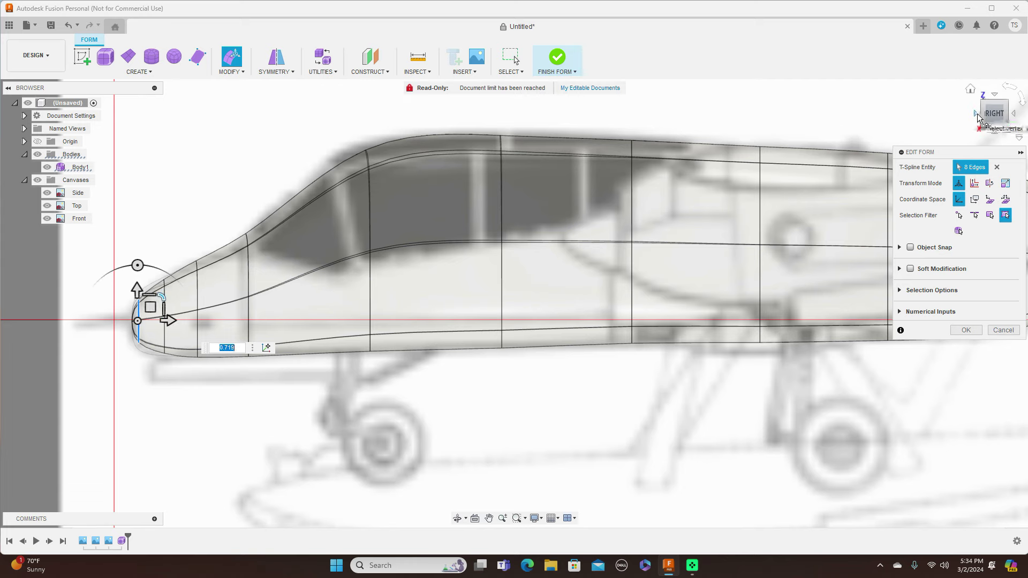
click(975, 114)
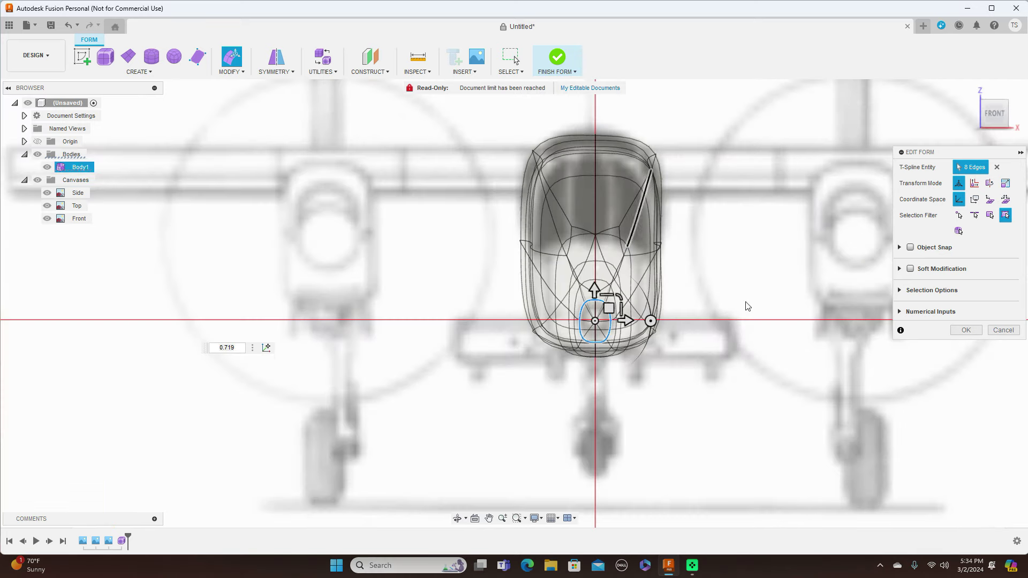
scroll(744, 295, up, 5)
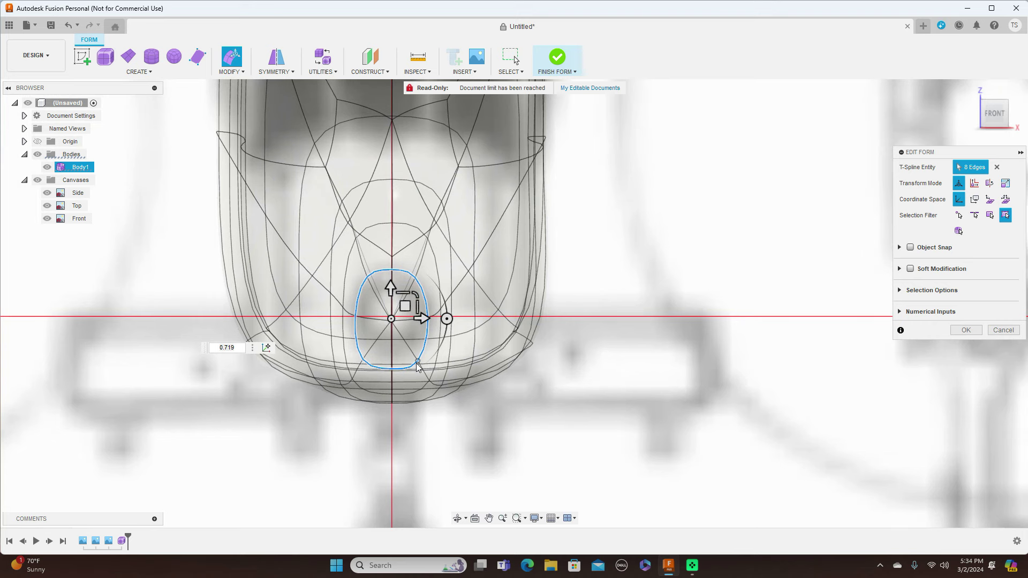
scroll(718, 217, down, 1)
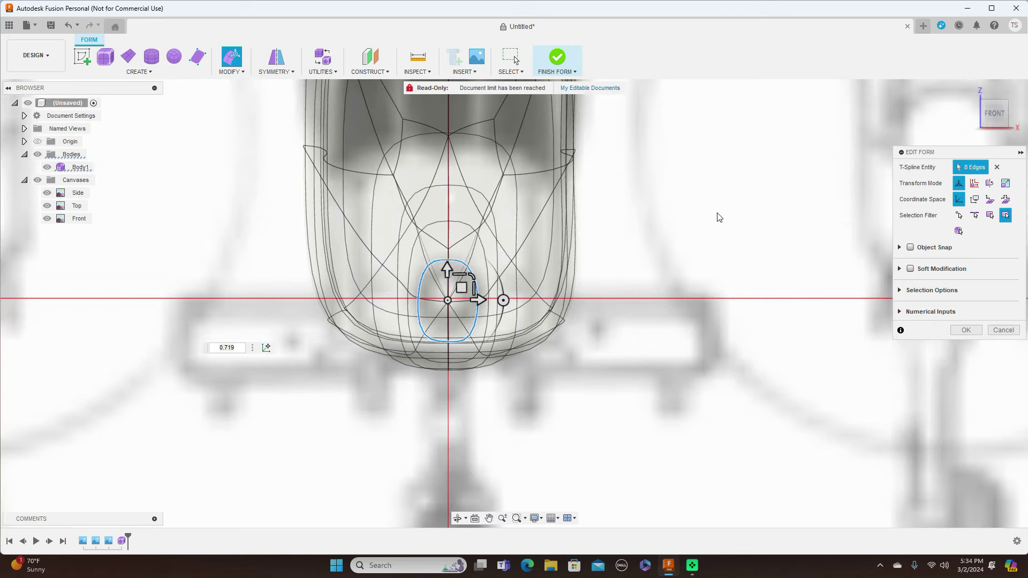
click(966, 329)
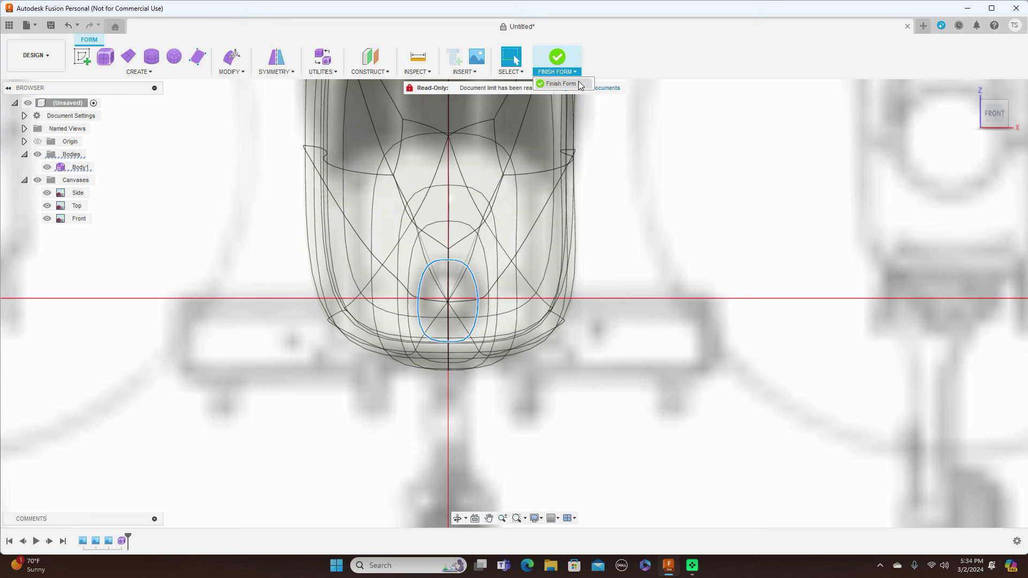
click(557, 58)
mouse_move(995, 115)
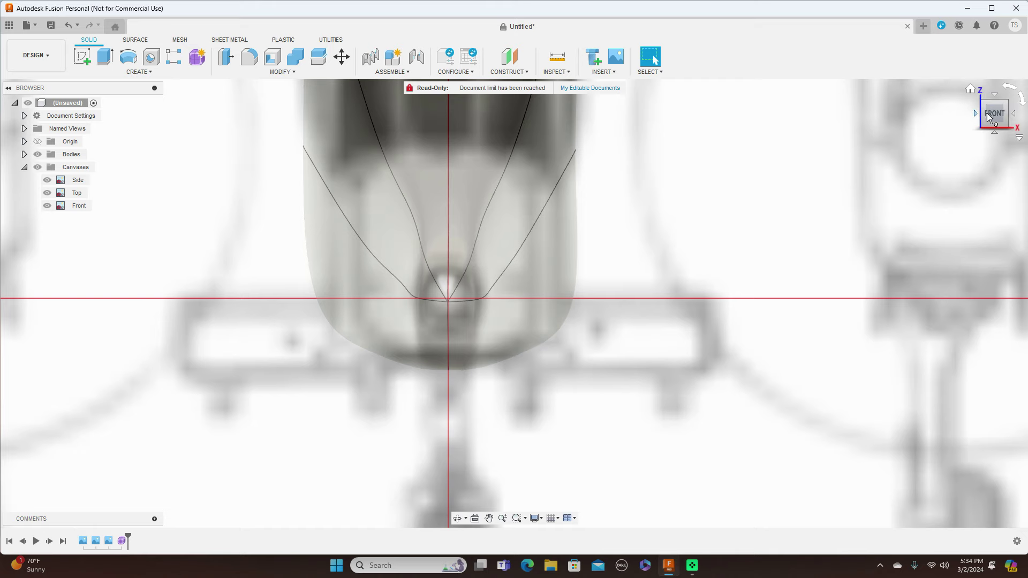
click(1013, 115)
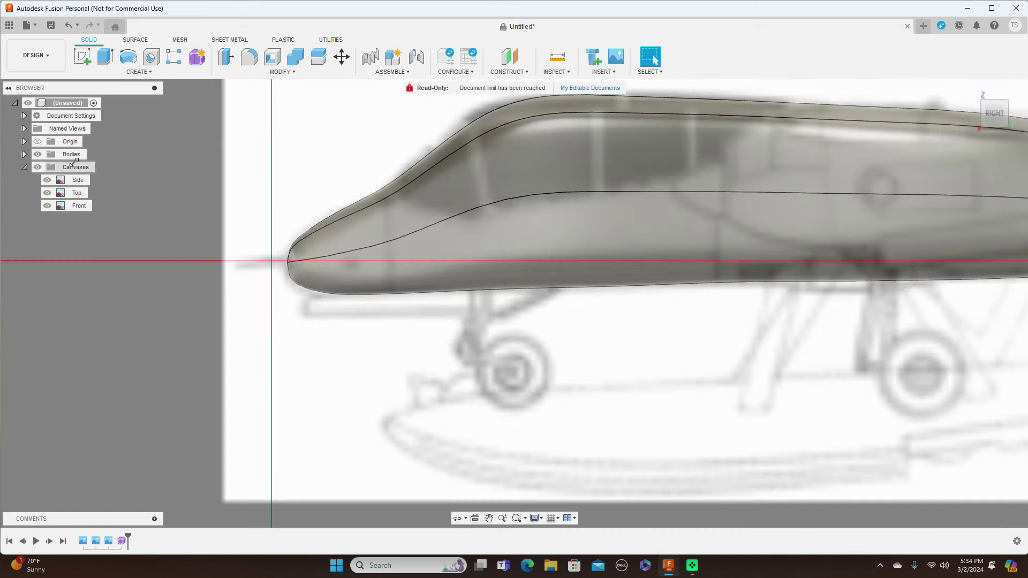
click(37, 167)
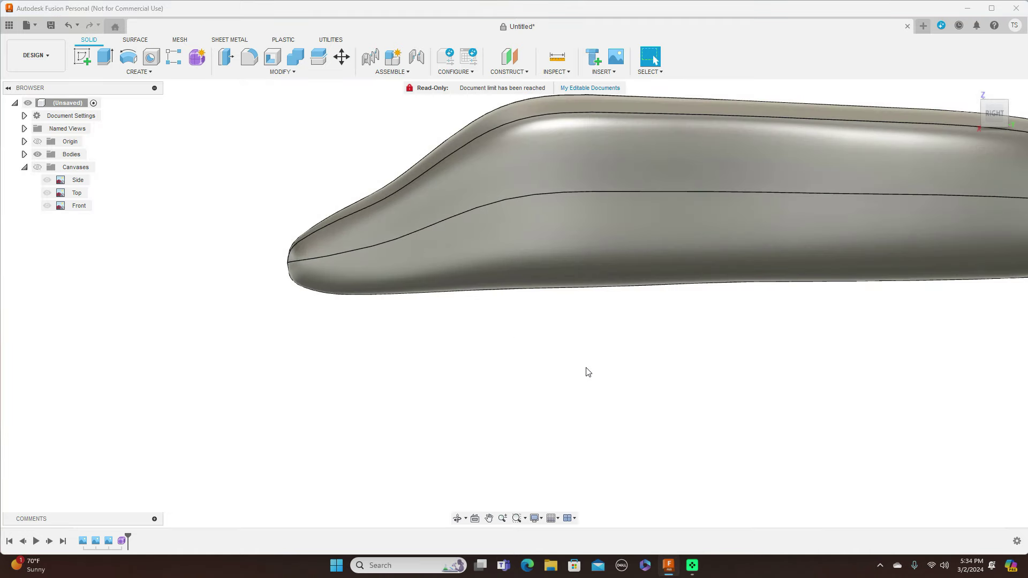
scroll(755, 383, down, 2)
mouse_move(985, 115)
mouse_move(515, 304)
shift+middle_down()
mouse_move(466, 294)
mouse_move(453, 305)
mouse_move(417, 353)
mouse_move(404, 406)
shift+middle_up()
click(994, 116)
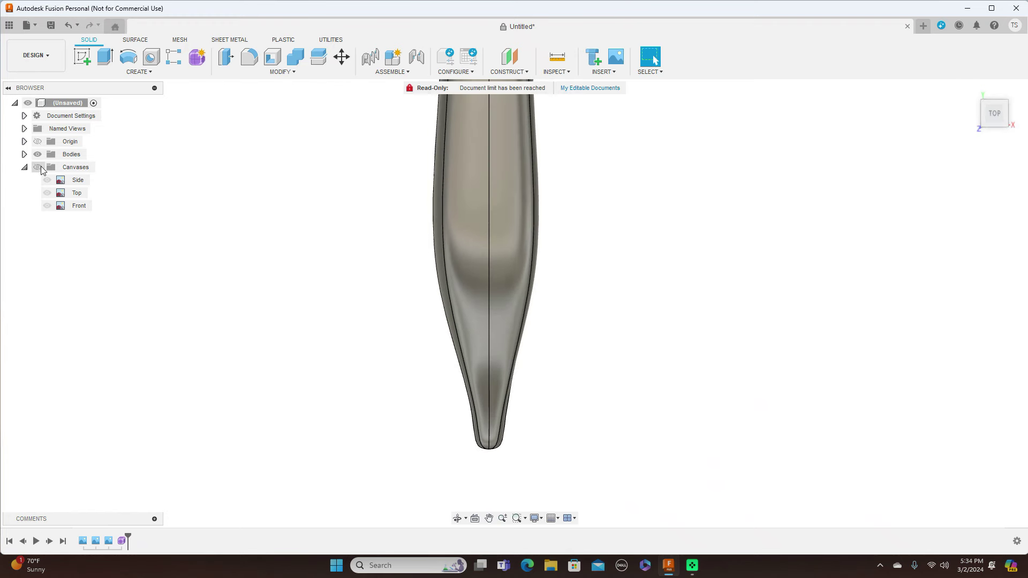
click(37, 167)
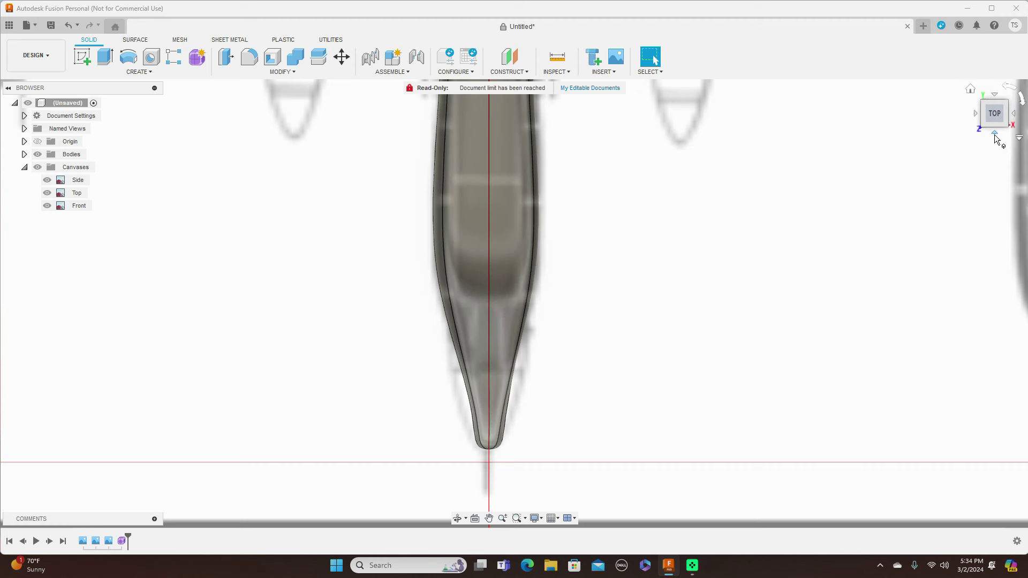
click(122, 540)
Reopen the form and scale up the nose-tip edge loop and the next loop back.
right_click(123, 541)
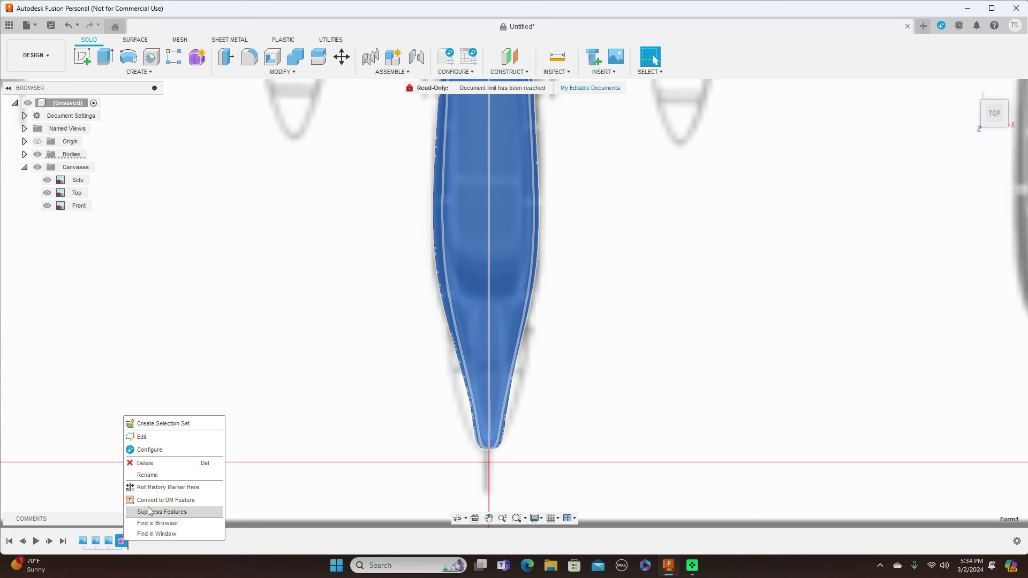
click(158, 449)
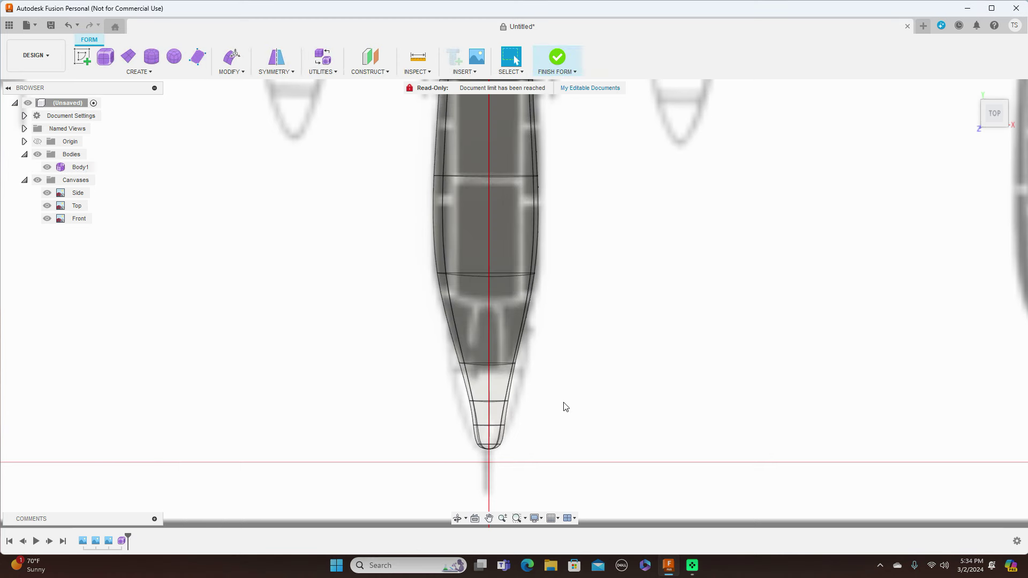
double_click(496, 401)
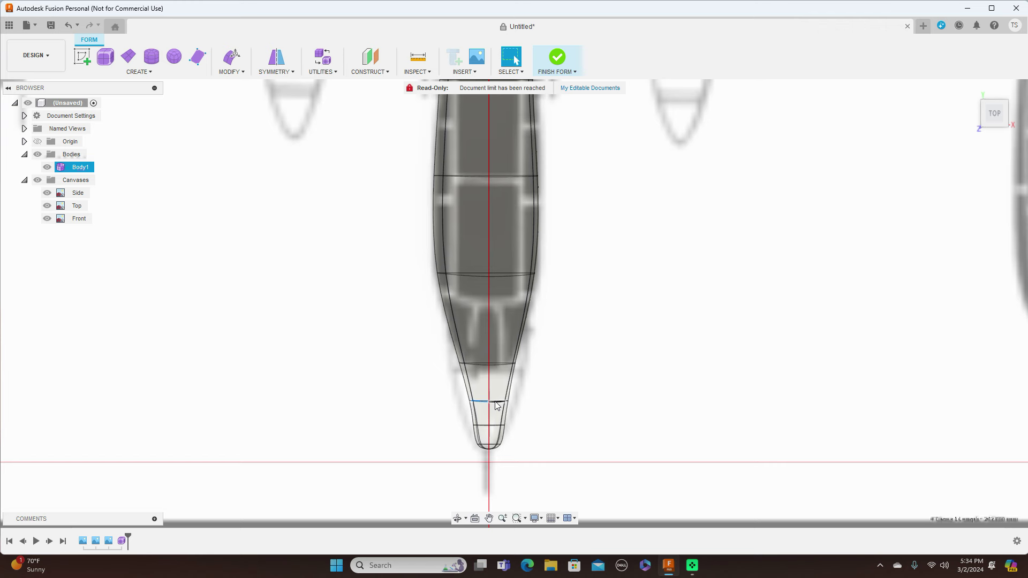
right_click(497, 405)
click(538, 386)
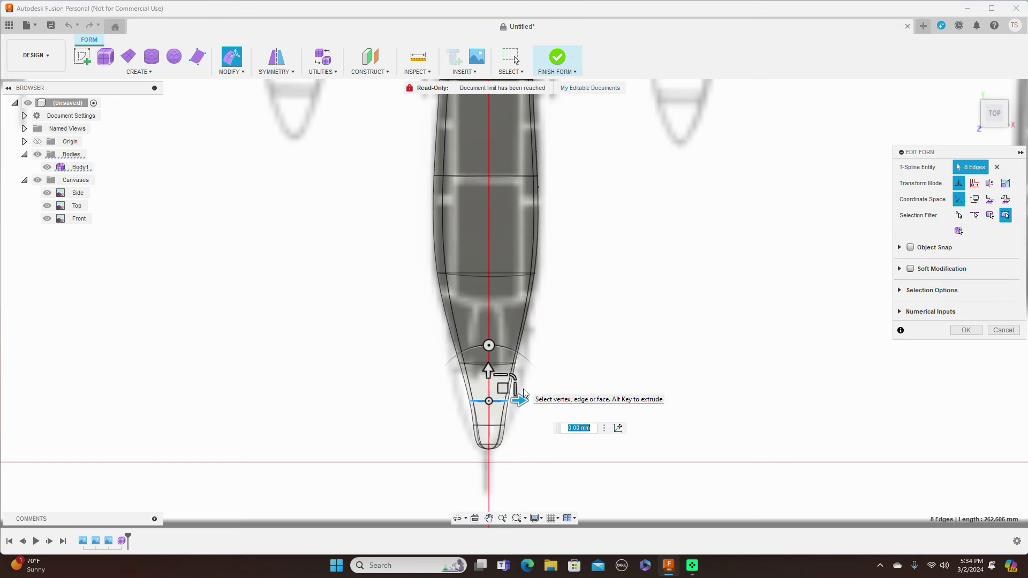
mouse_move(512, 375)
mouse_down()
mouse_move(521, 369)
mouse_move(509, 372)
mouse_up()
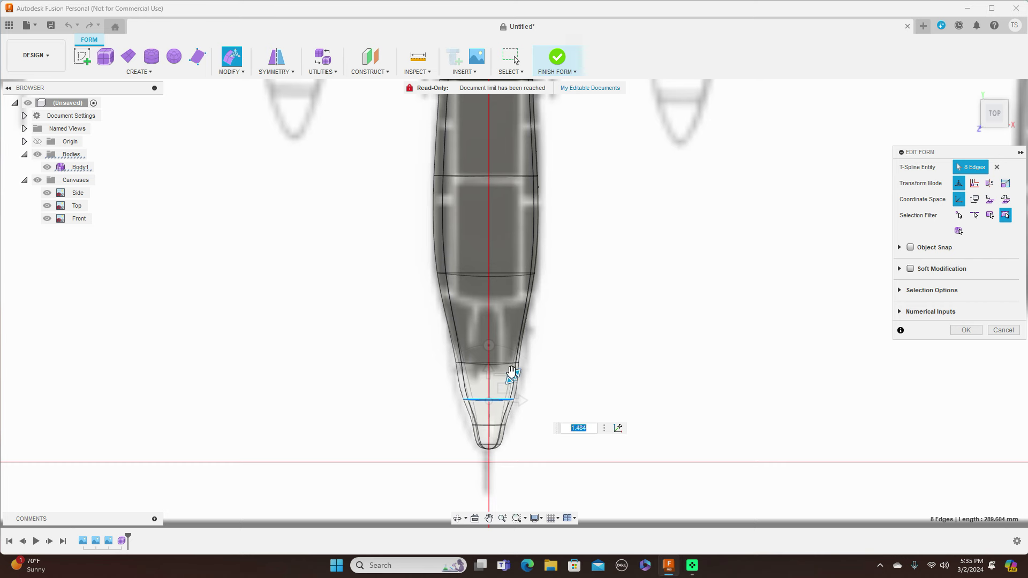
double_click(476, 364)
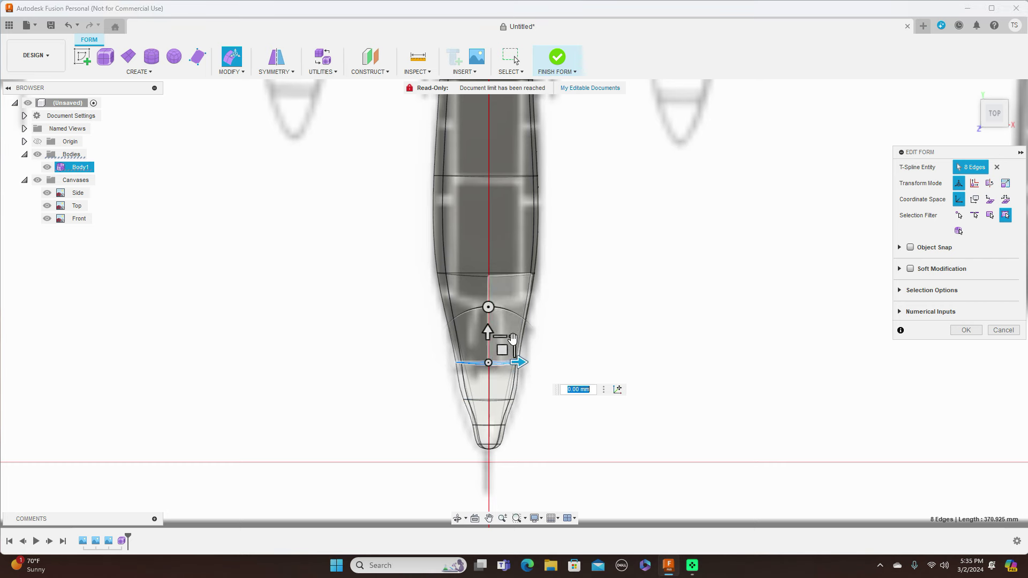
drag(512, 338, 513, 338)
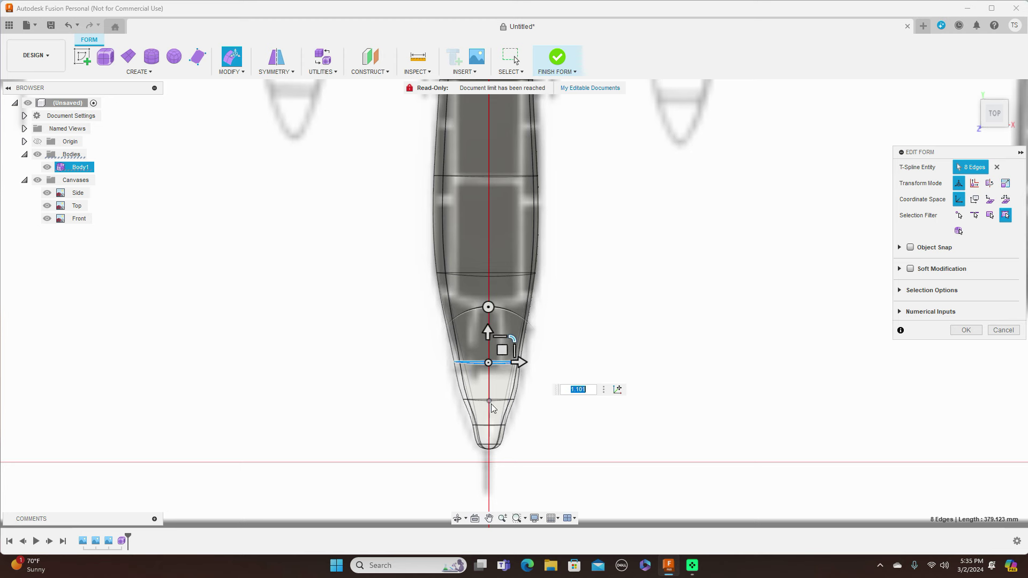
Scale up the tip edge loop (1.163) and widen a loop further back.
double_click(496, 401)
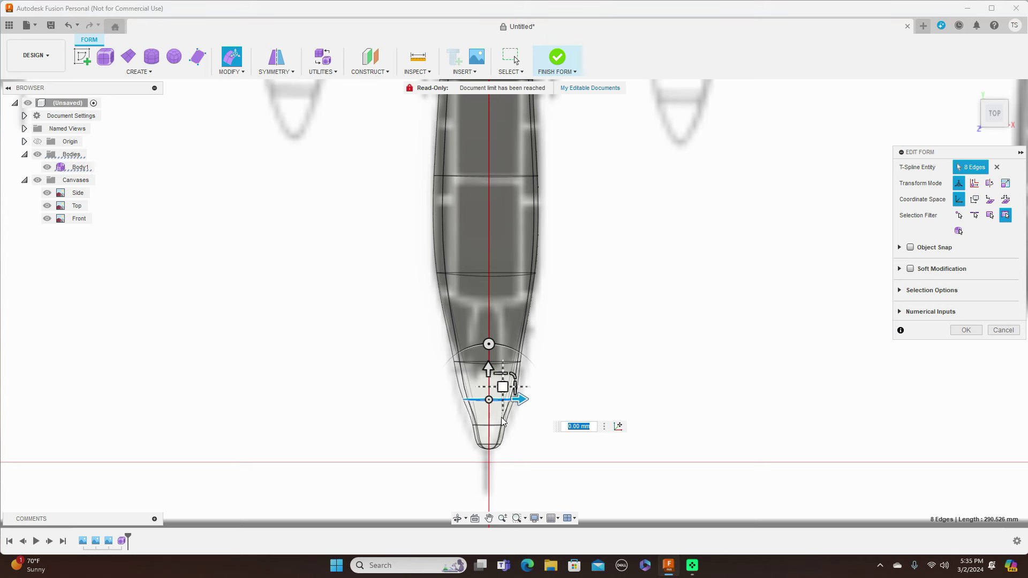
key(Escape)
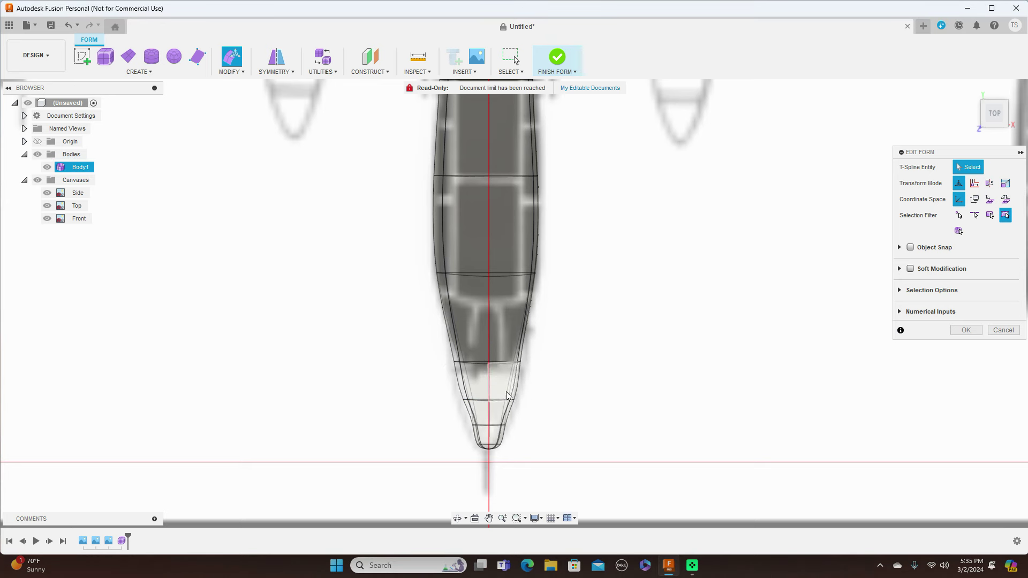
scroll(496, 429, up, 3)
click(496, 428)
double_click(497, 429)
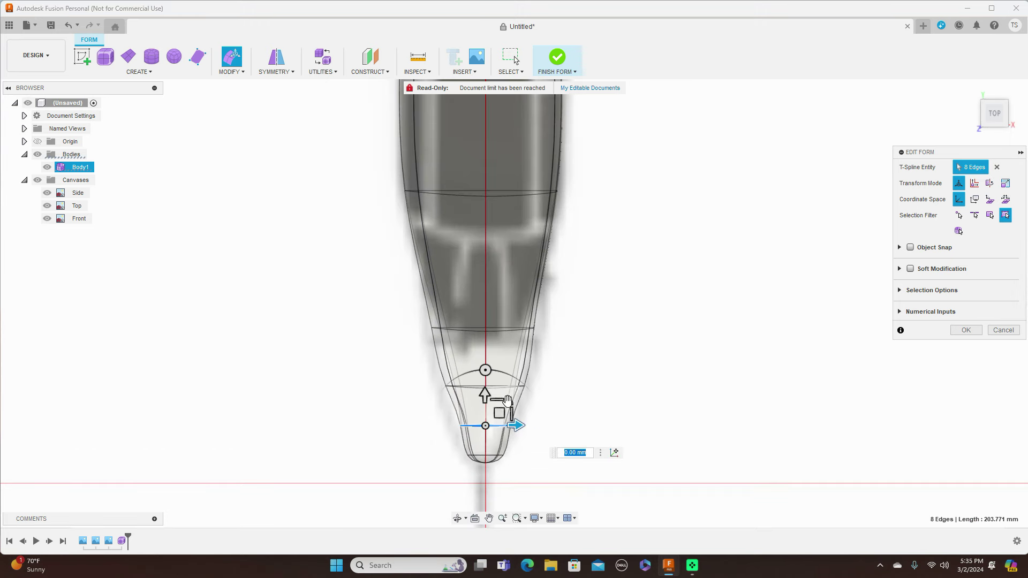
drag(507, 402, 524, 399)
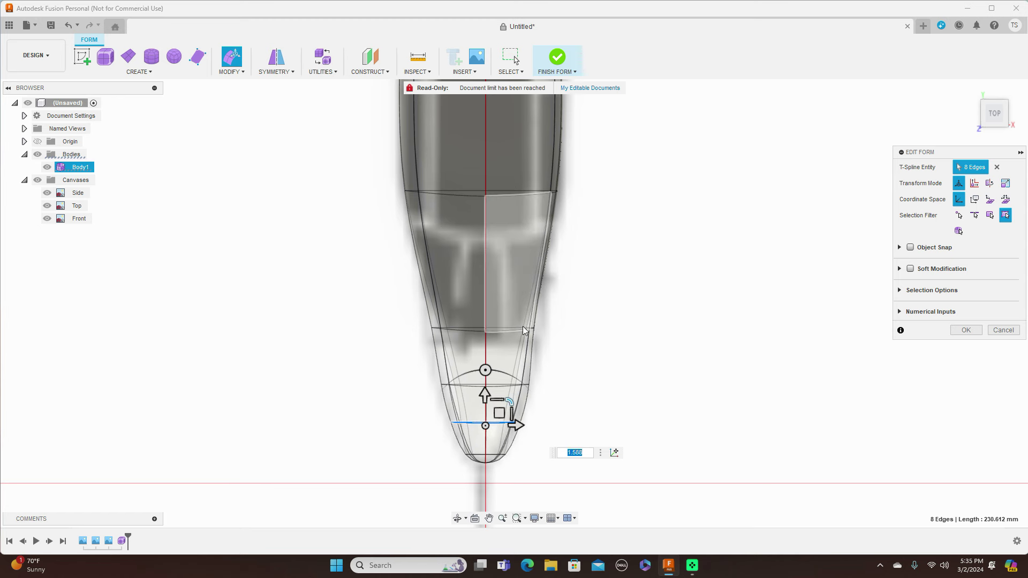
double_click(511, 332)
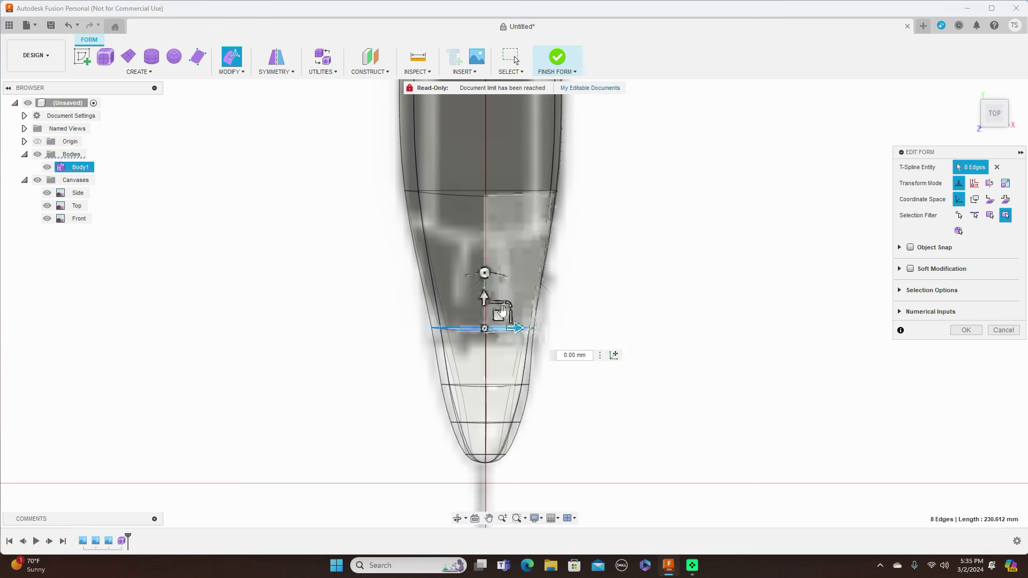
drag(510, 303, 513, 304)
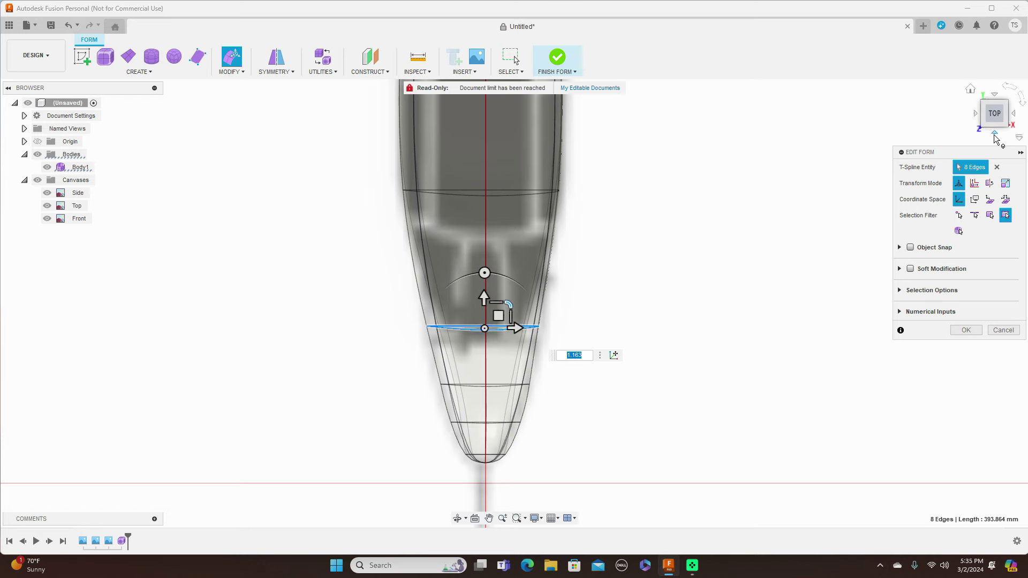
Check the nose from front and side, confirm the edits, and finish the form.
click(994, 134)
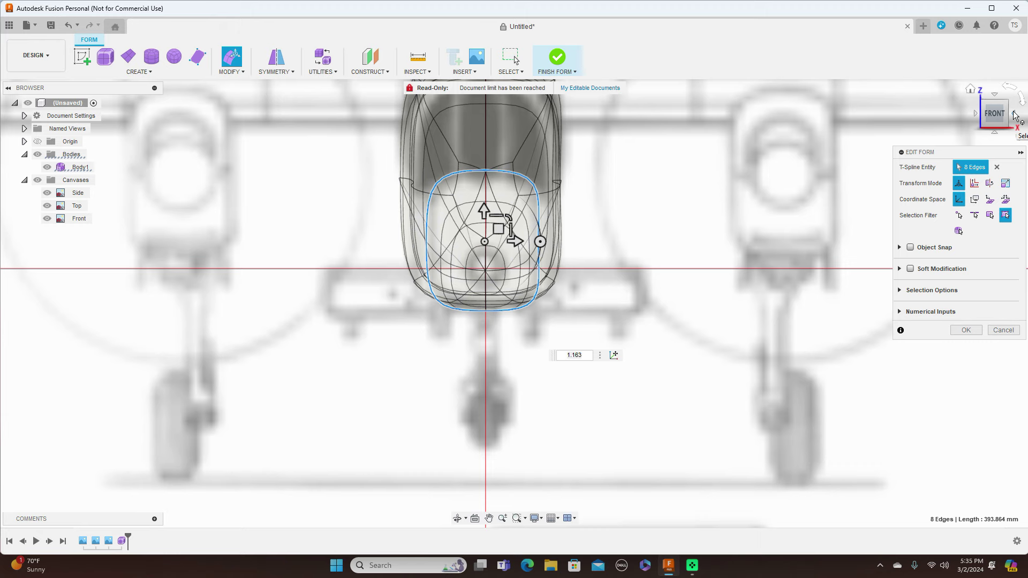
click(1015, 116)
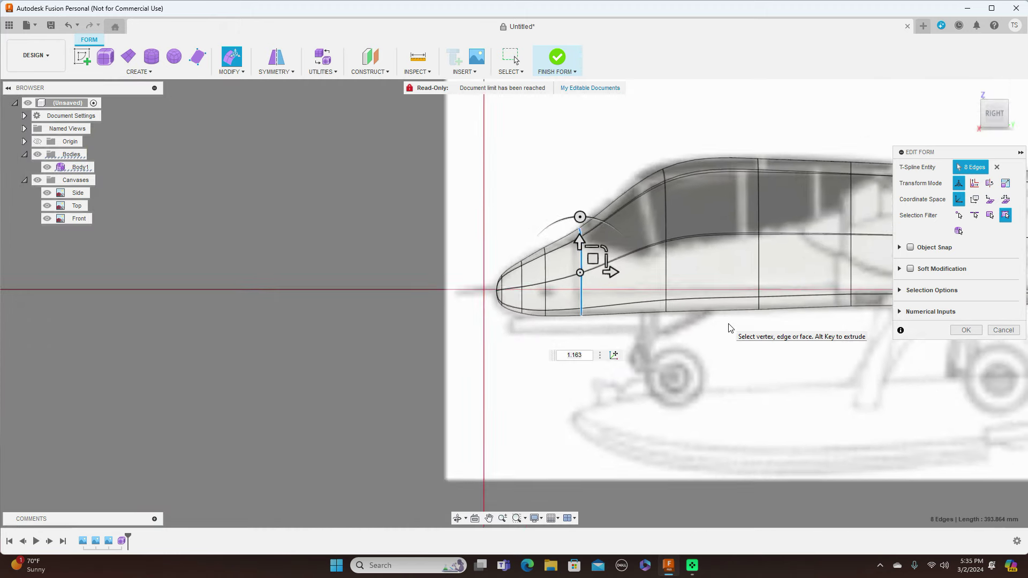
click(963, 330)
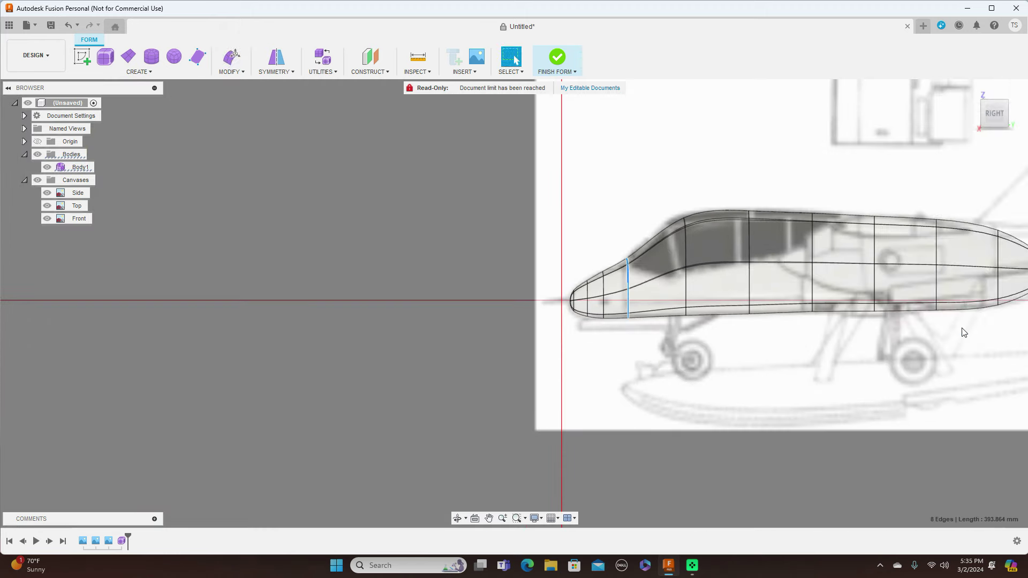
click(551, 74)
Inspect the smooth fuselage from above and from the straight side view.
middle_drag(662, 147, 482, 179)
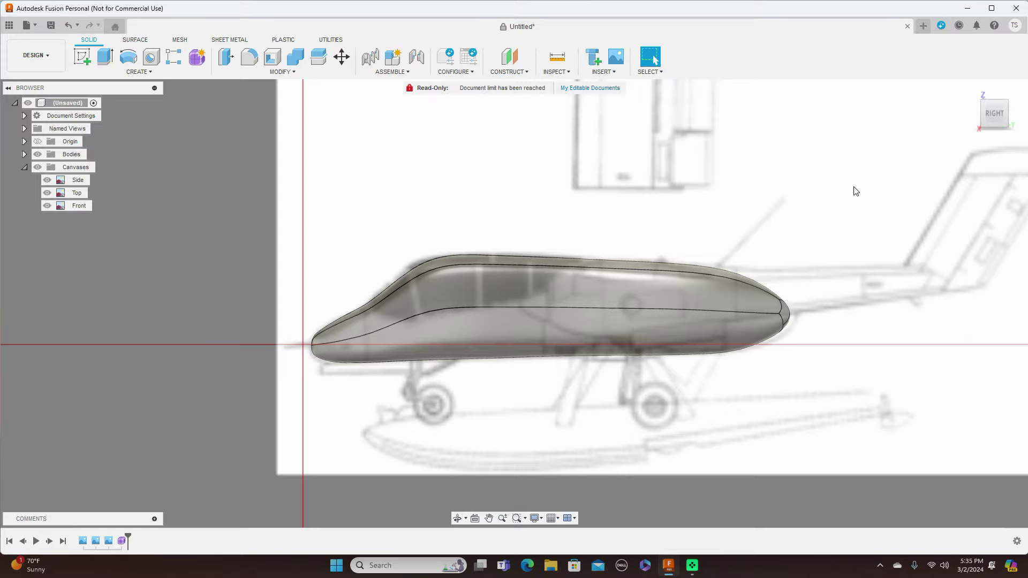
mouse_move(994, 113)
mouse_down()
mouse_move(995, 166)
mouse_move(997, 103)
mouse_move(996, 116)
mouse_up()
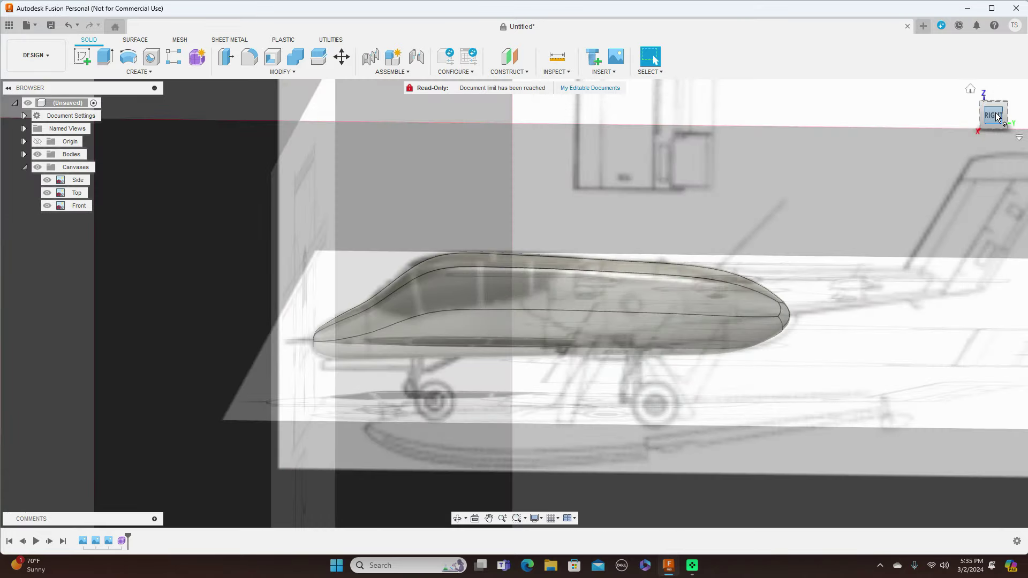
click(995, 114)
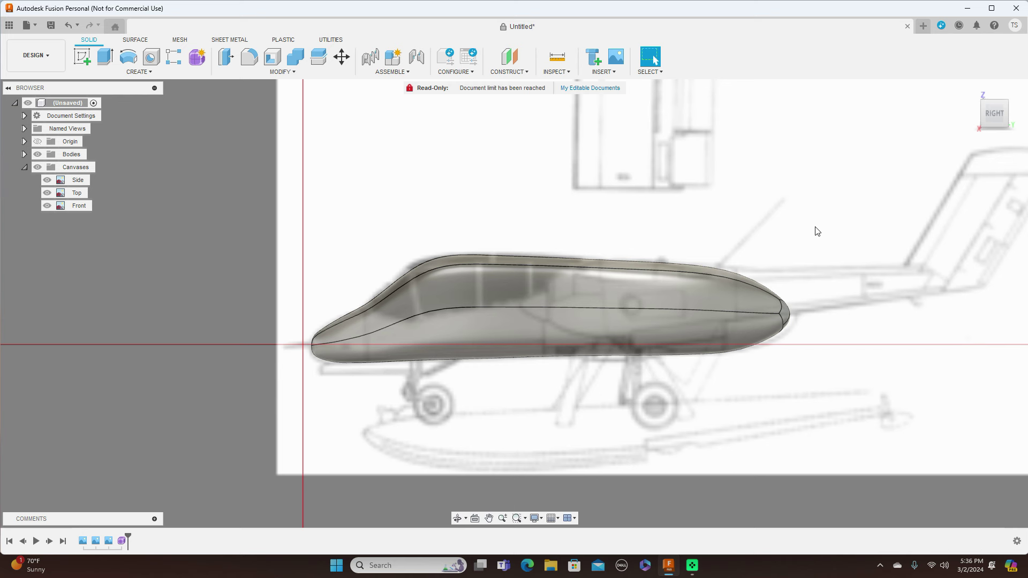
mouse_move(995, 110)
mouse_down()
mouse_move(996, 160)
mouse_move(992, 111)
mouse_up()
click(993, 118)
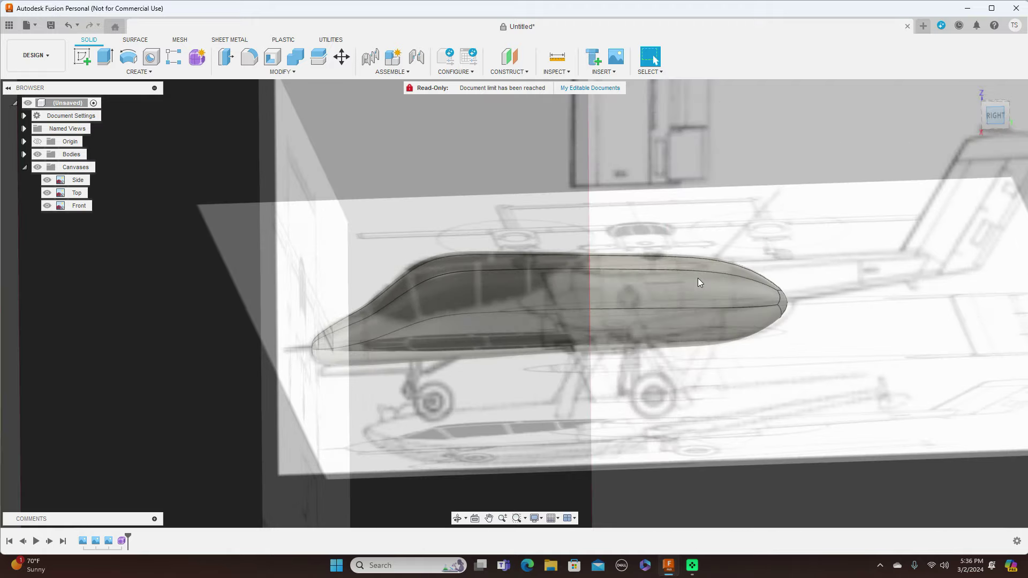
Compare the fuselage with the front and side drawings, then hide all reference canvases.
click(982, 117)
shift+middle_drag(513, 304, 464, 302)
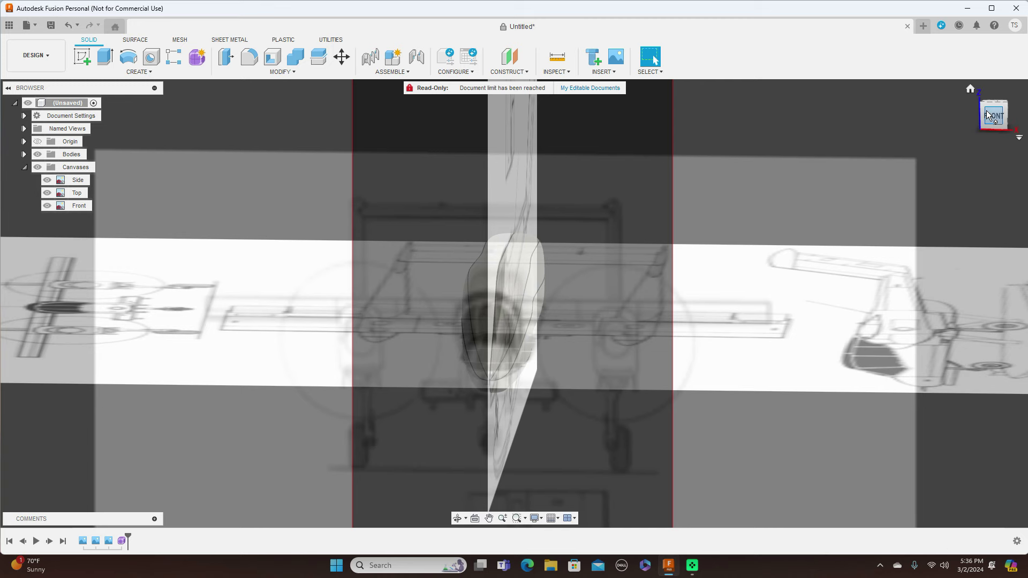
click(989, 115)
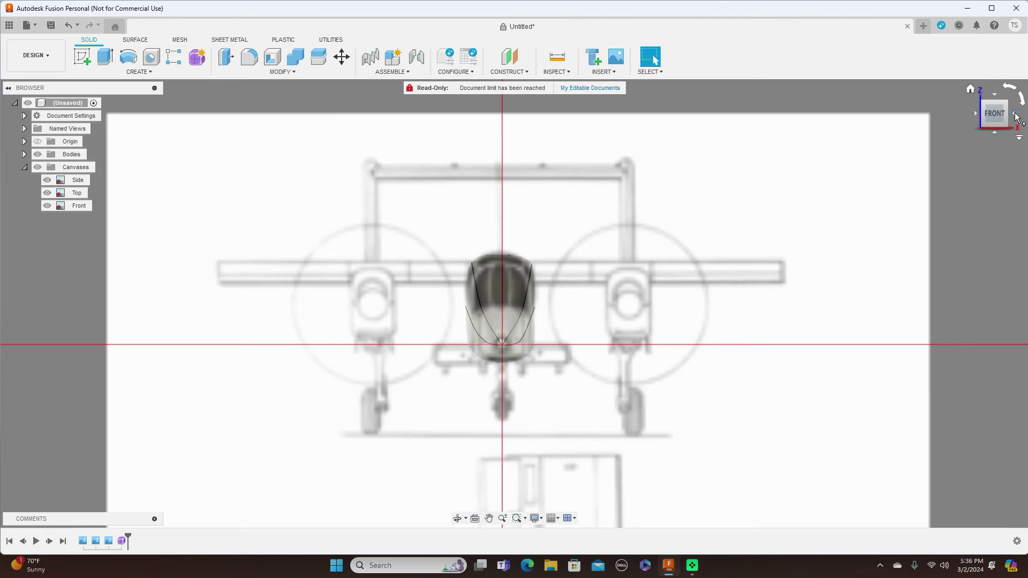
click(1012, 115)
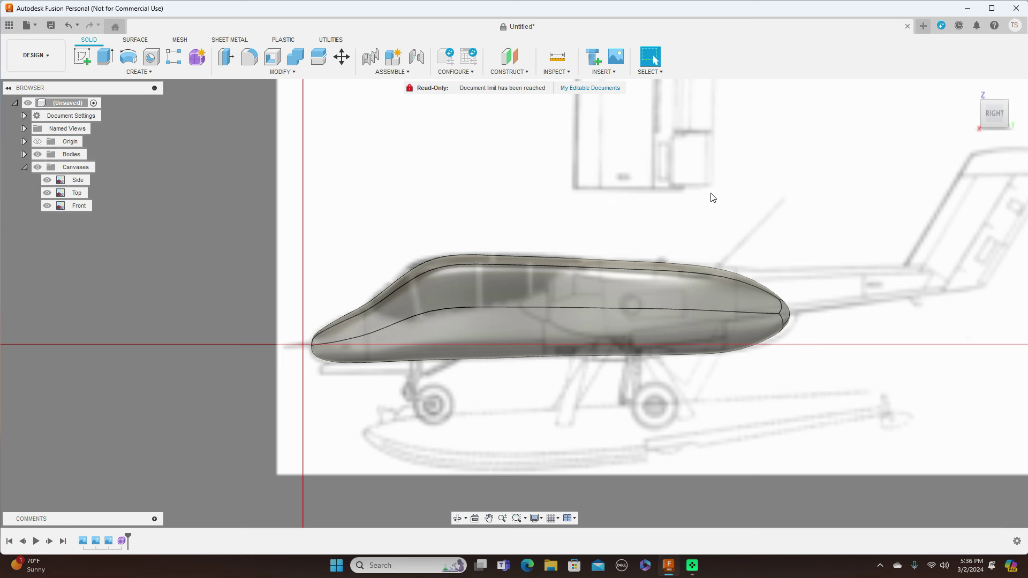
click(974, 112)
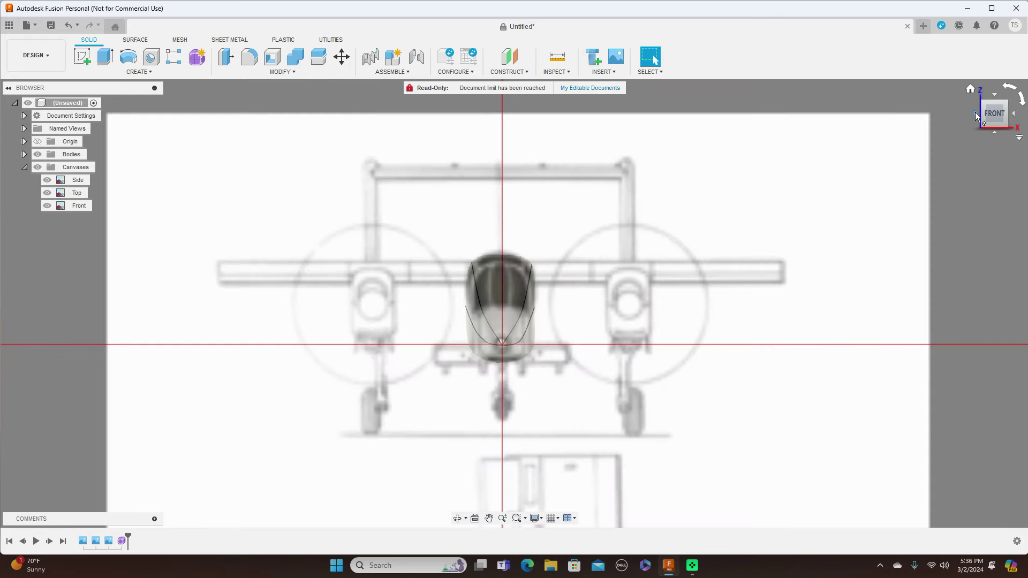
click(1005, 114)
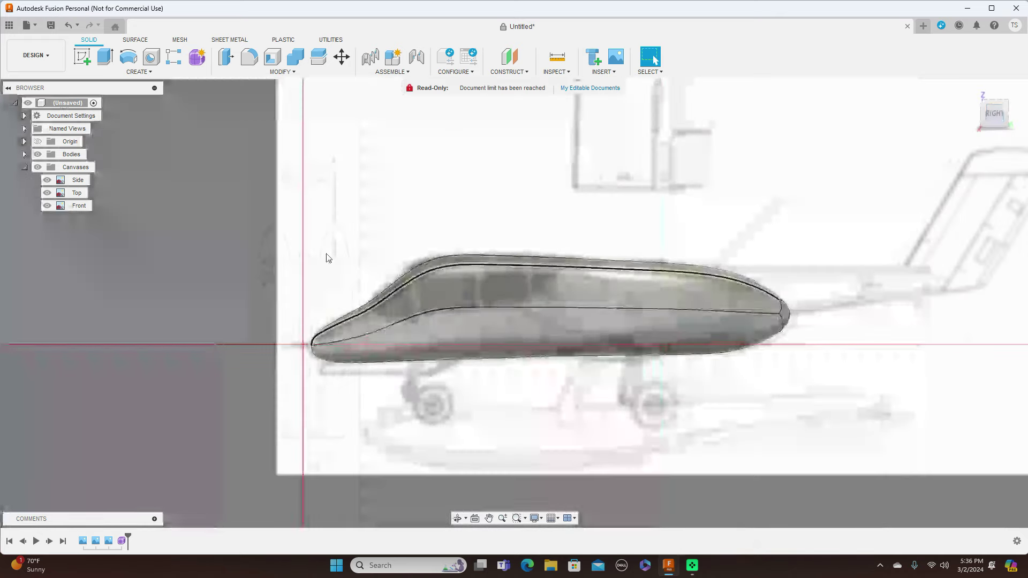
click(37, 167)
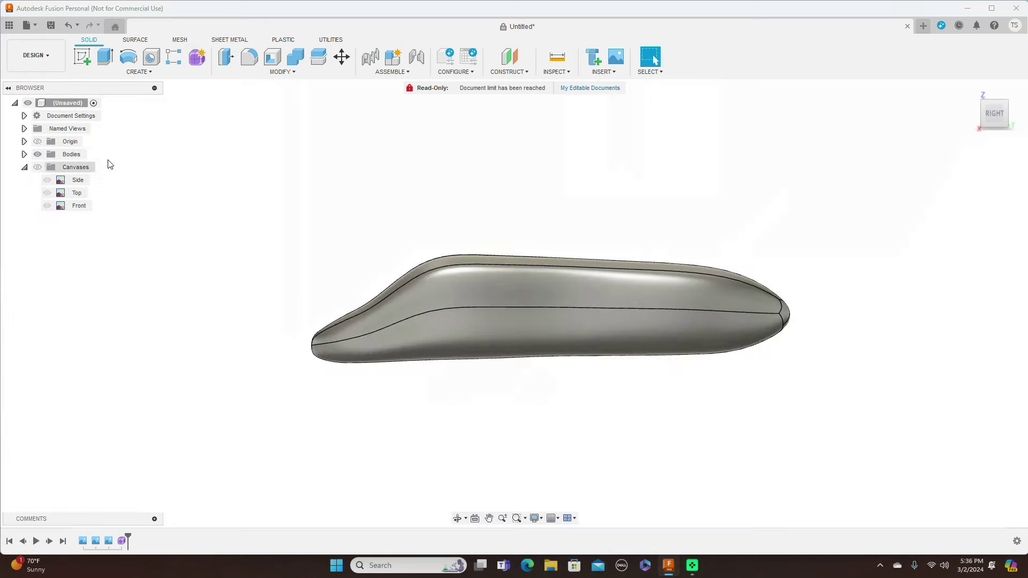
Split the fuselage body with the origin plane into Body1 and Body2.
click(286, 75)
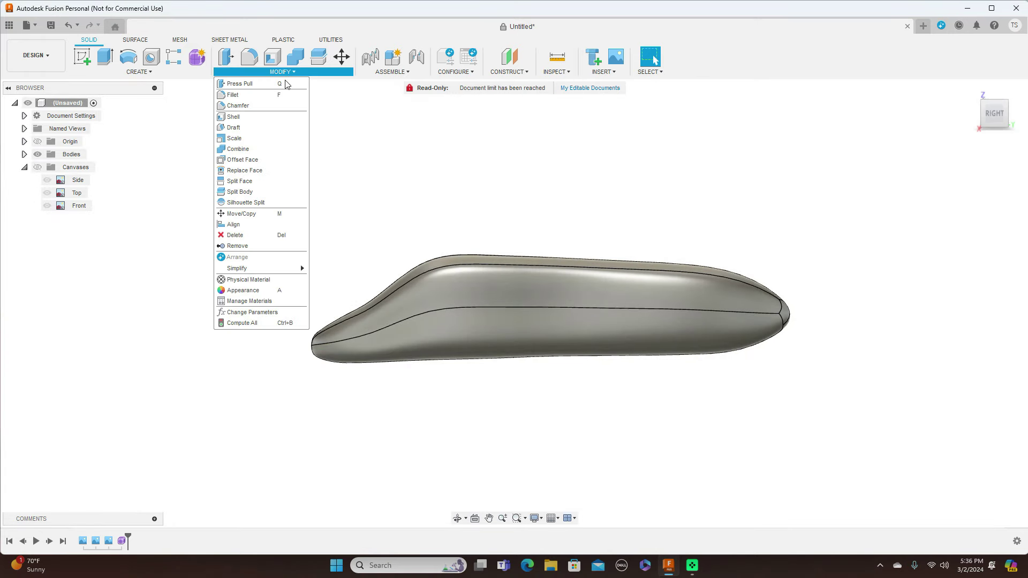
click(260, 192)
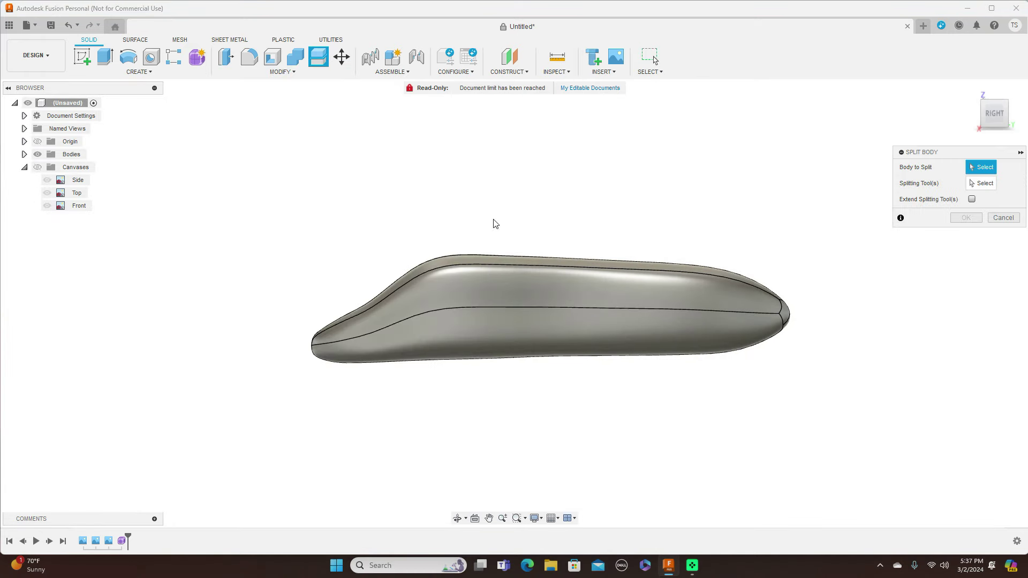
click(500, 276)
click(981, 183)
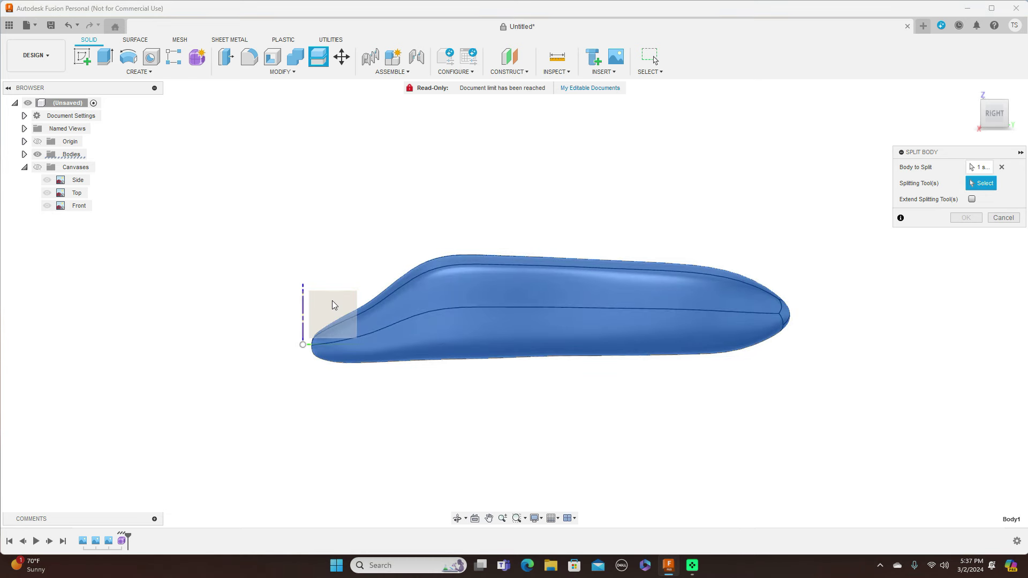
click(332, 316)
click(965, 201)
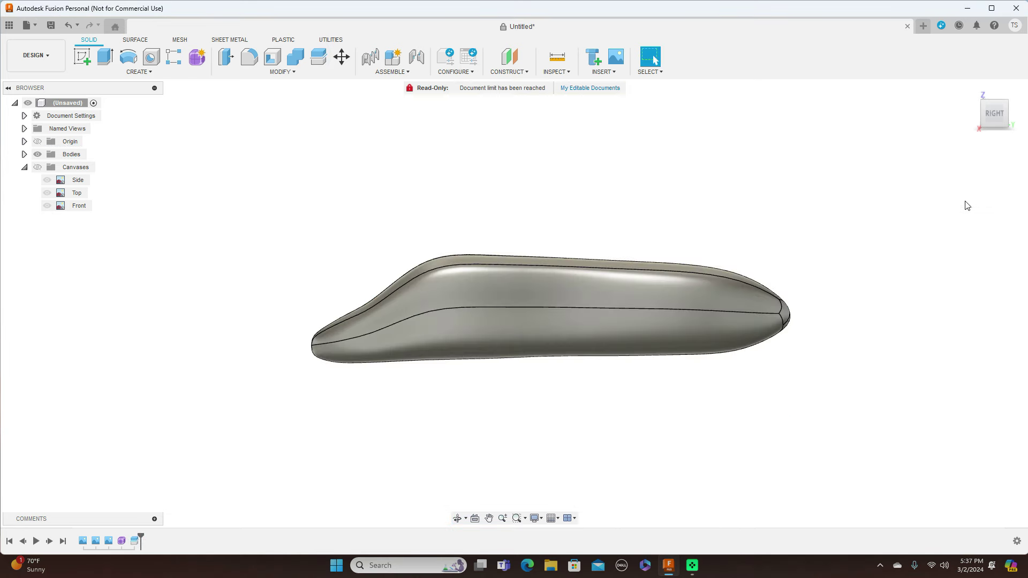
Hide Body1 in the browser so only Body2 shows, viewed from the right.
drag(995, 131, 963, 126)
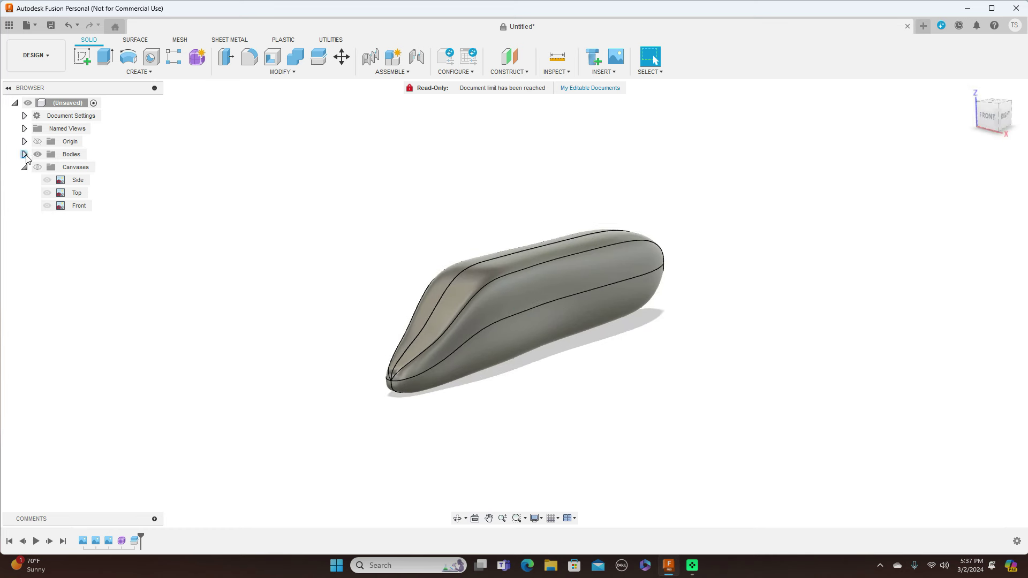
click(25, 155)
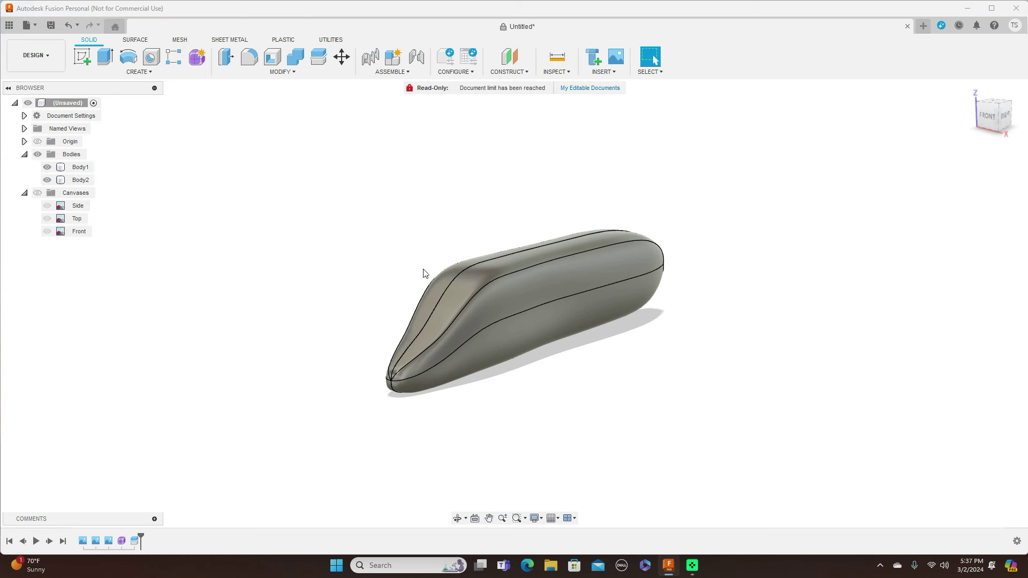
click(71, 169)
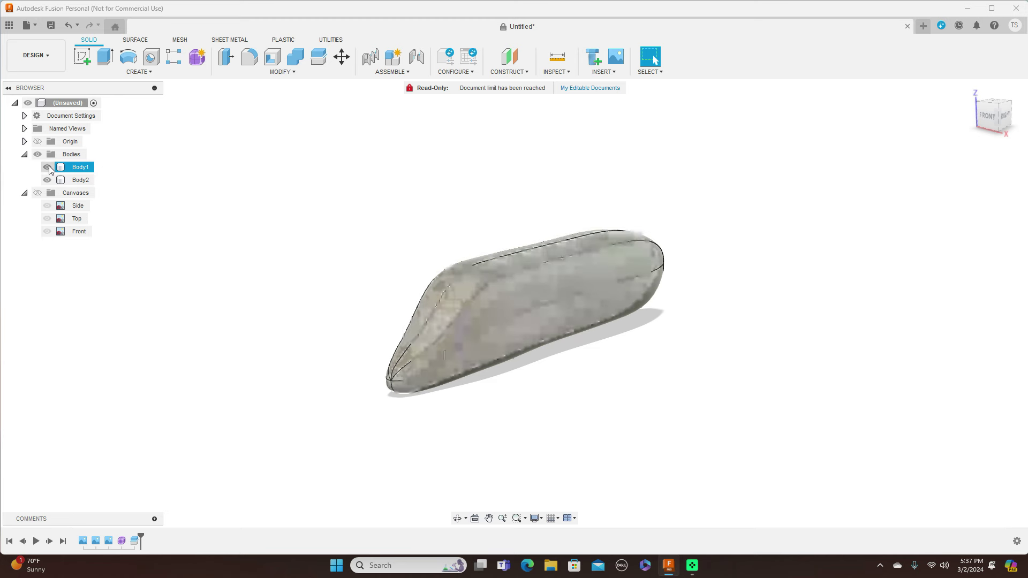
click(48, 167)
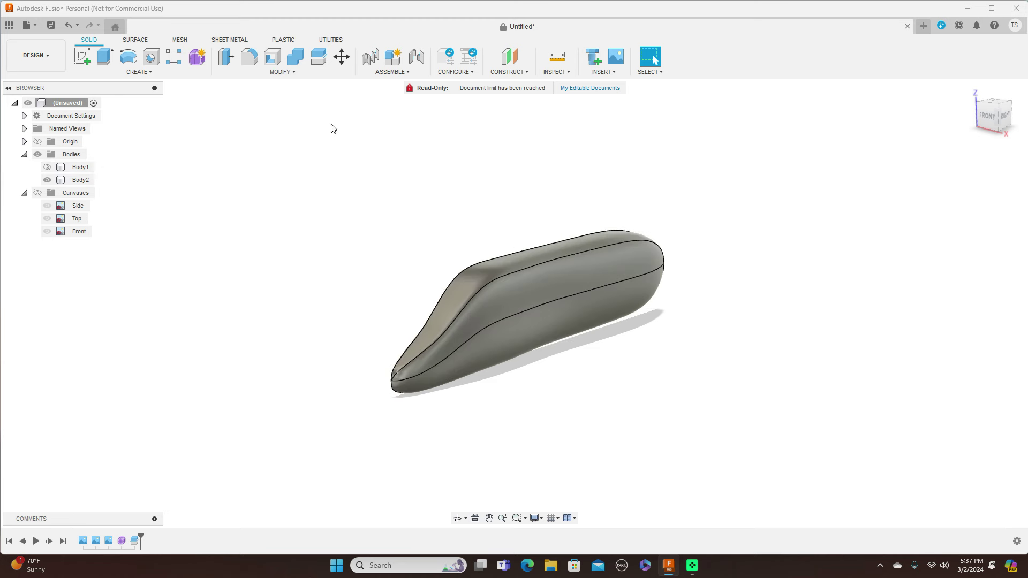
mouse_move(977, 116)
mouse_down()
mouse_move(947, 115)
mouse_move(977, 115)
mouse_up()
click(1006, 114)
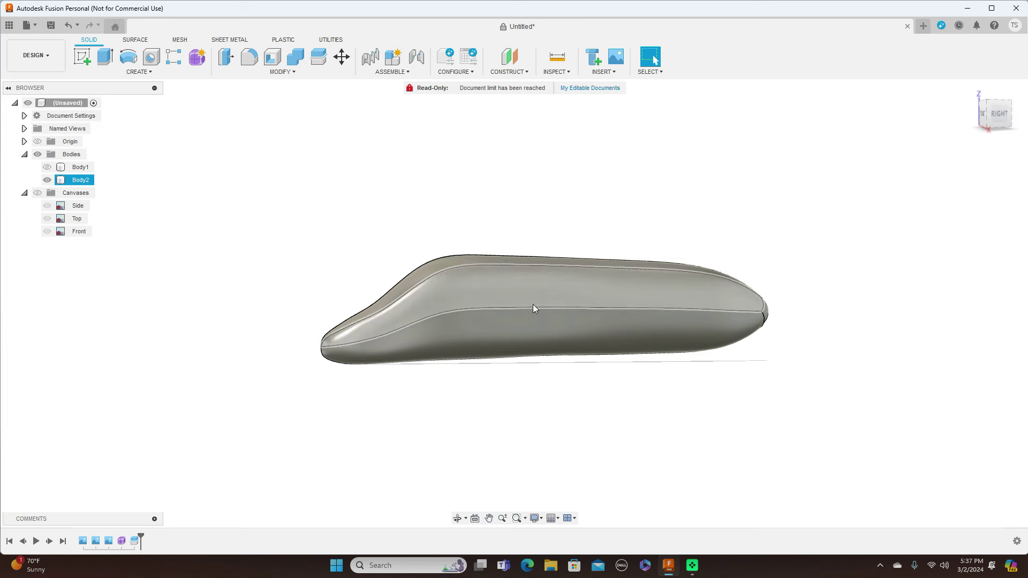
click(140, 72)
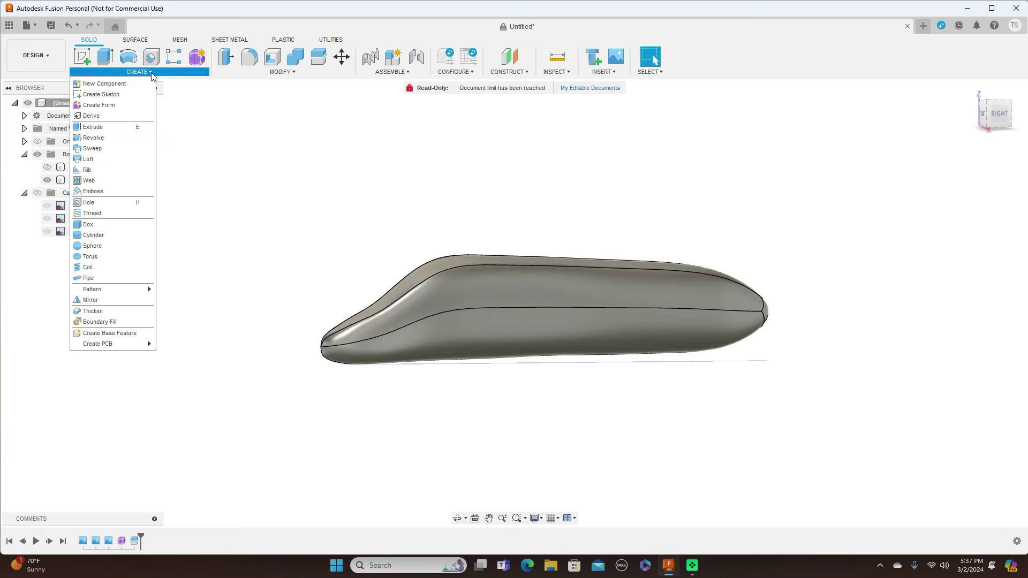
Mirror Body2 across the nose origin plane with Join, then review the full symmetrical body.
click(123, 299)
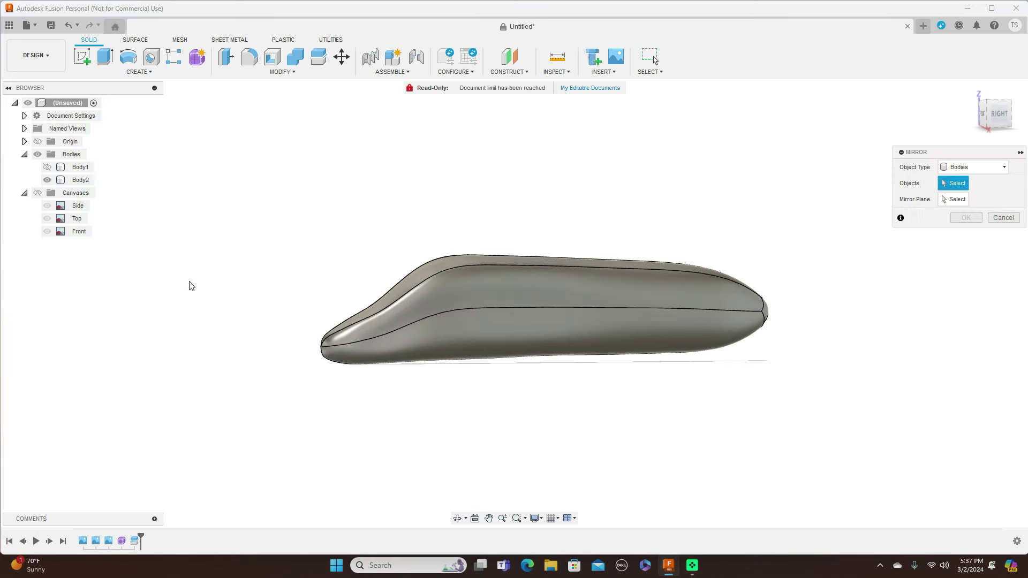
click(534, 284)
click(953, 200)
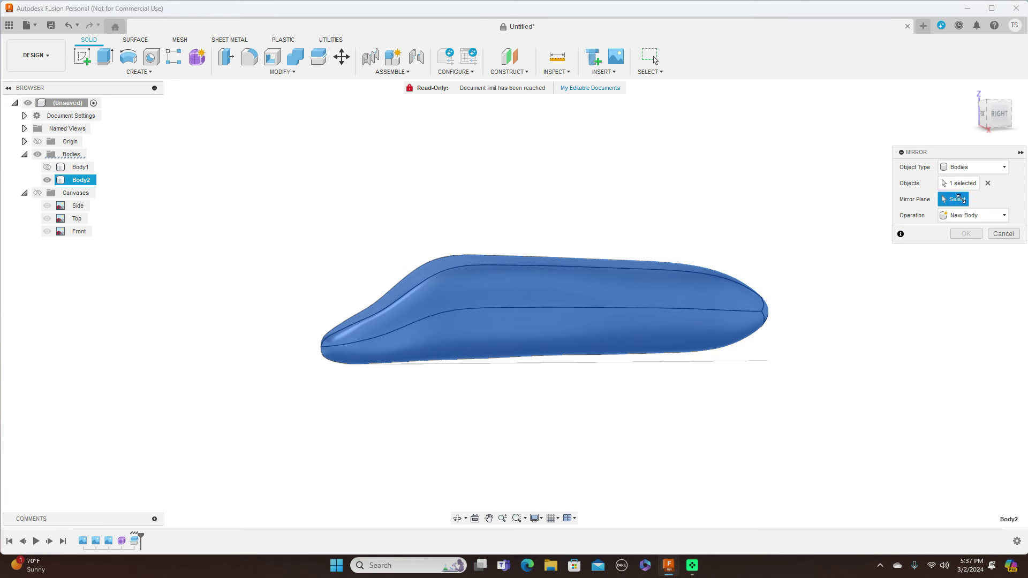
click(340, 308)
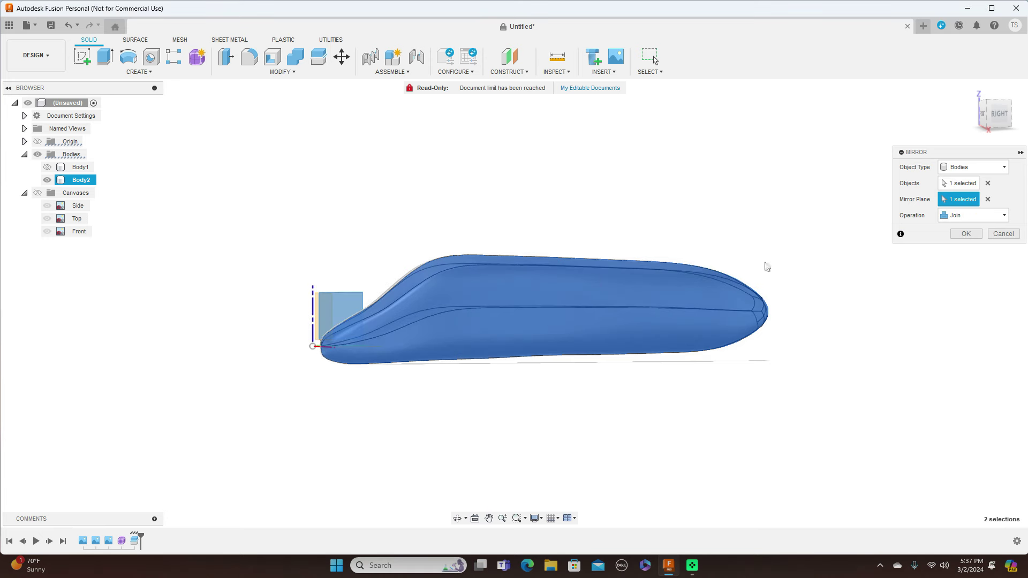
click(965, 234)
click(983, 116)
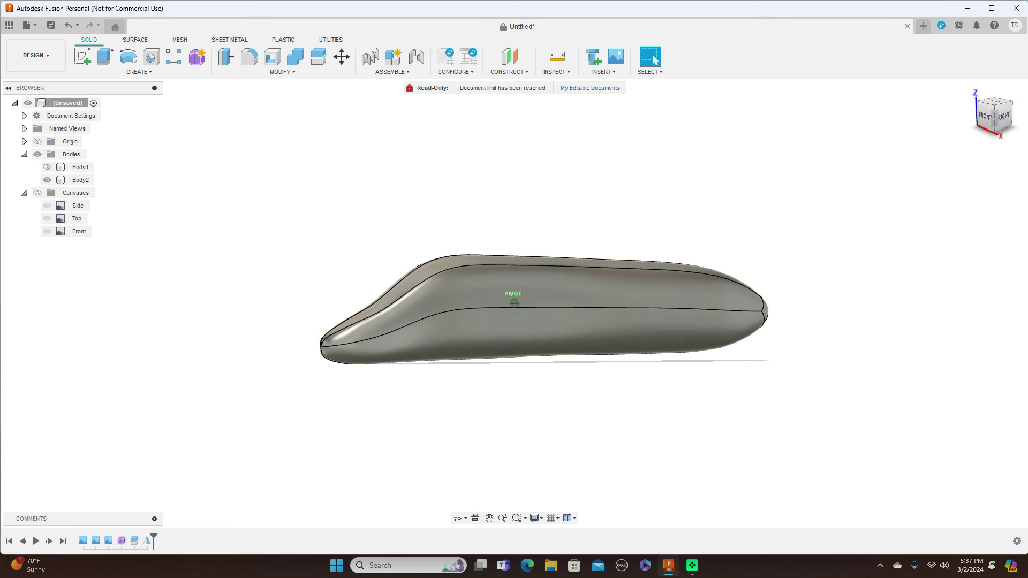
mouse_move(514, 303)
shift+middle_down()
mouse_move(449, 310)
mouse_move(428, 375)
mouse_move(398, 346)
shift+middle_up()
click(994, 112)
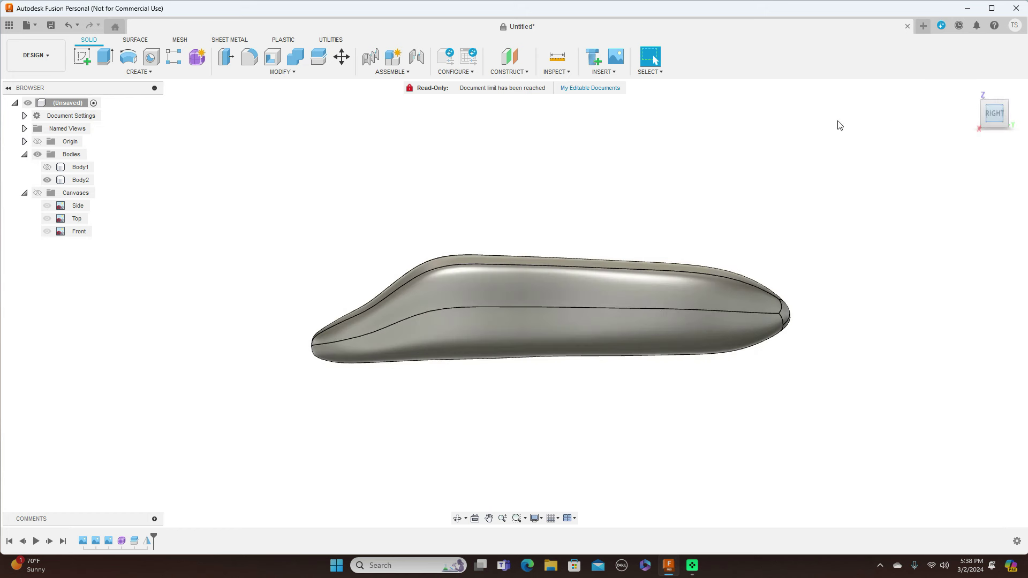
click(563, 73)
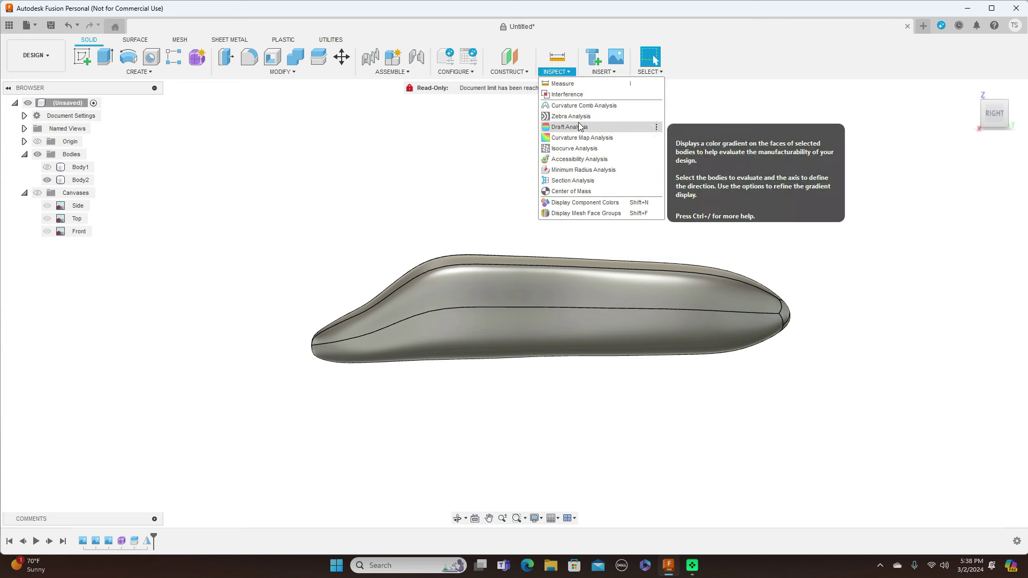
click(581, 119)
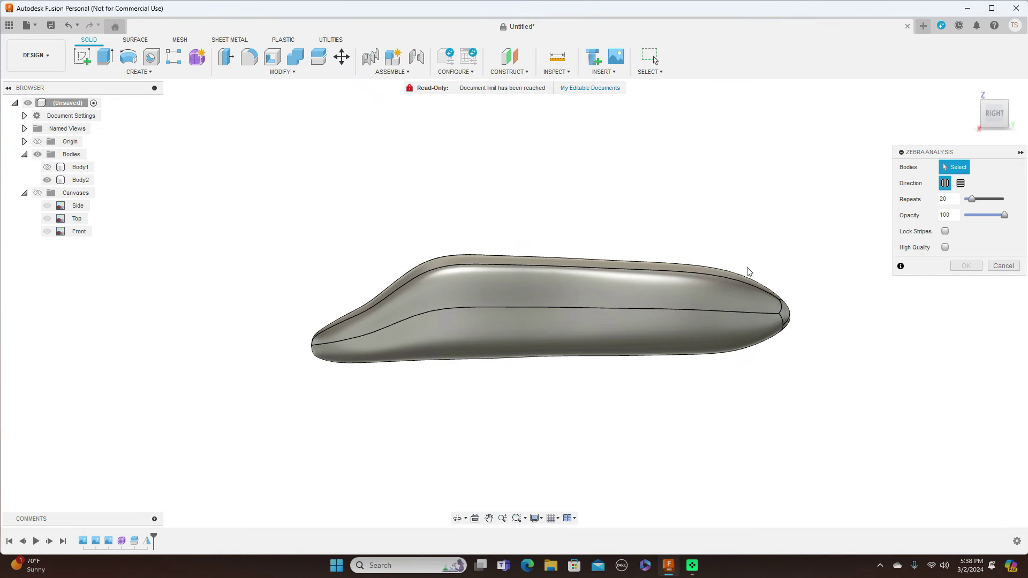
click(746, 270)
click(960, 183)
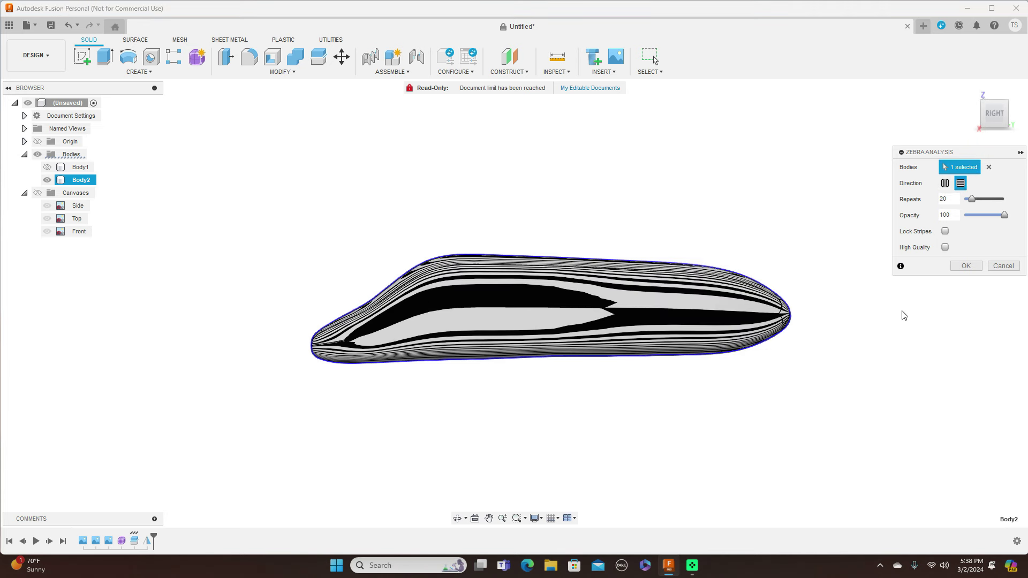
drag(999, 117, 1002, 118)
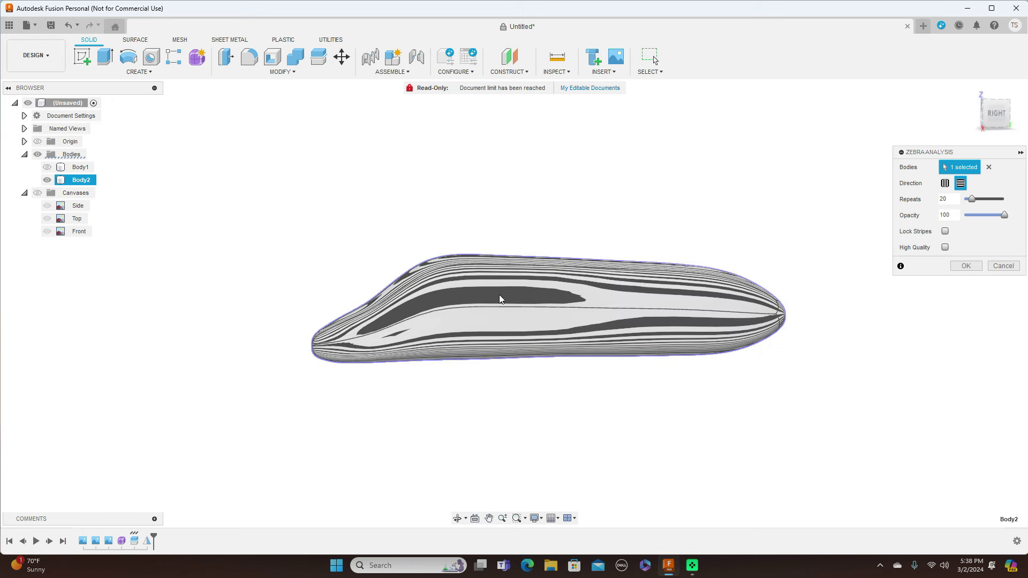
click(1000, 111)
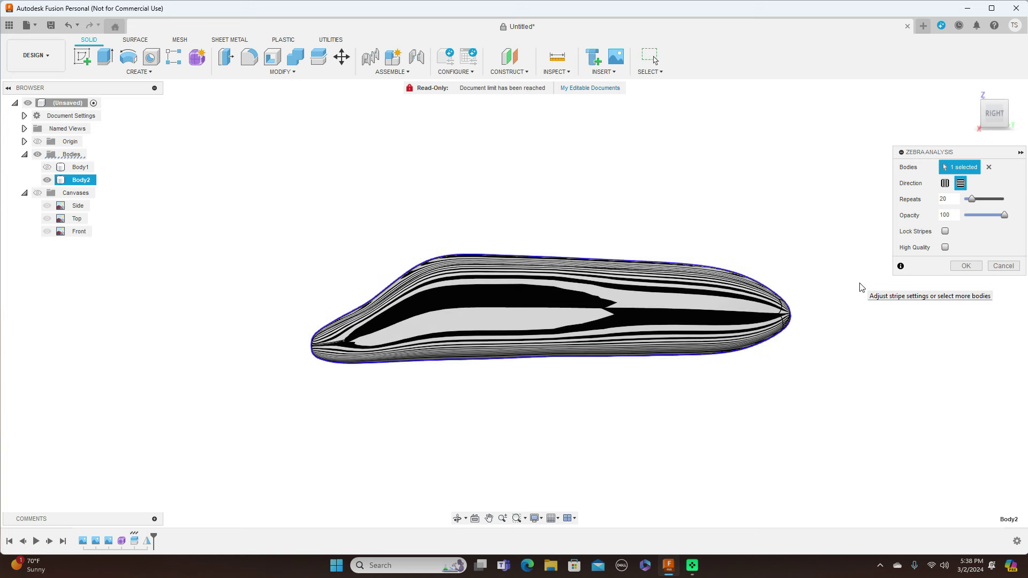
click(1002, 266)
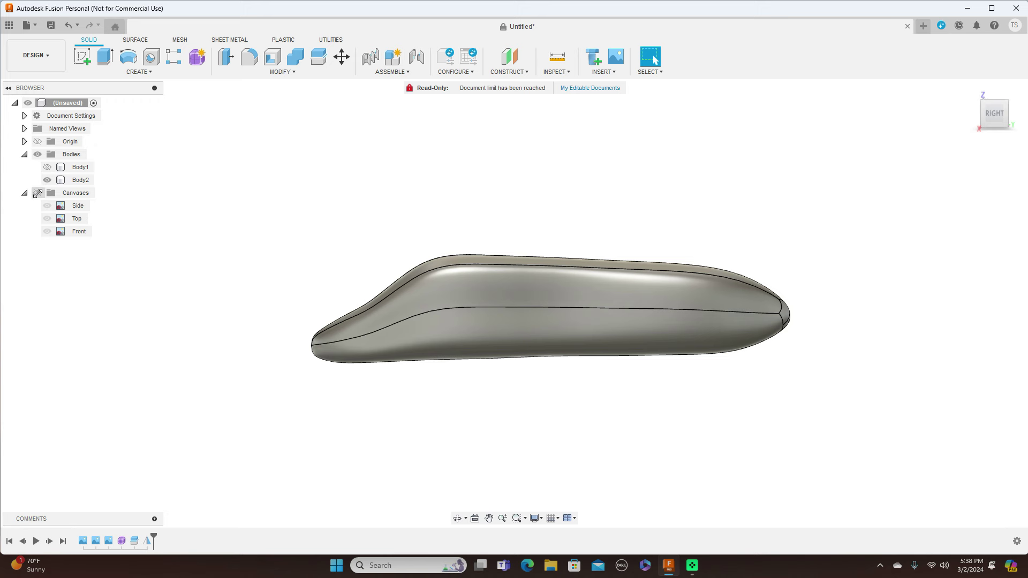
Show the reference canvases and start a sketch on the side origin plane, framing the nose.
click(38, 193)
scroll(328, 187, up, 2)
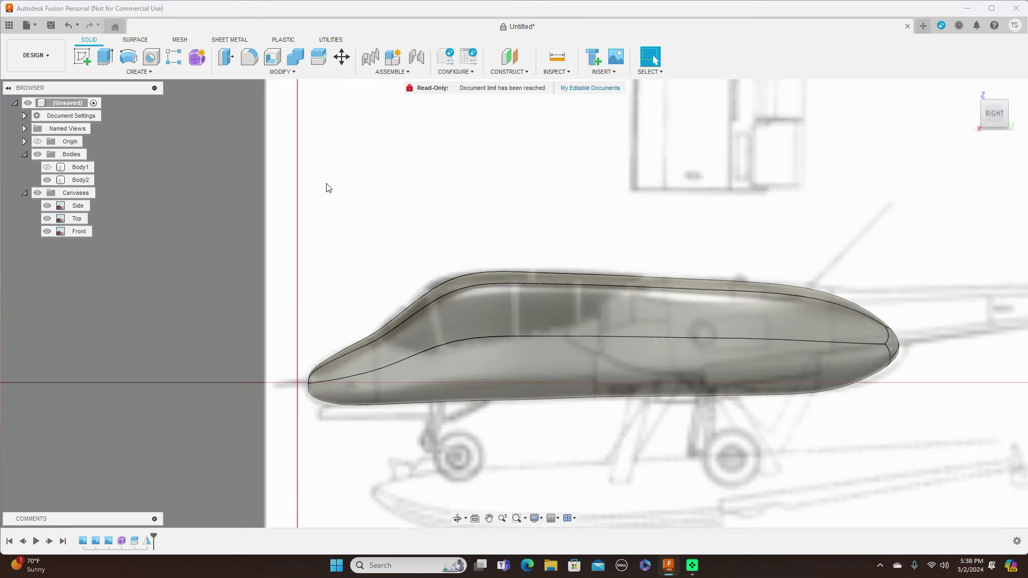
scroll(401, 140, up, 1)
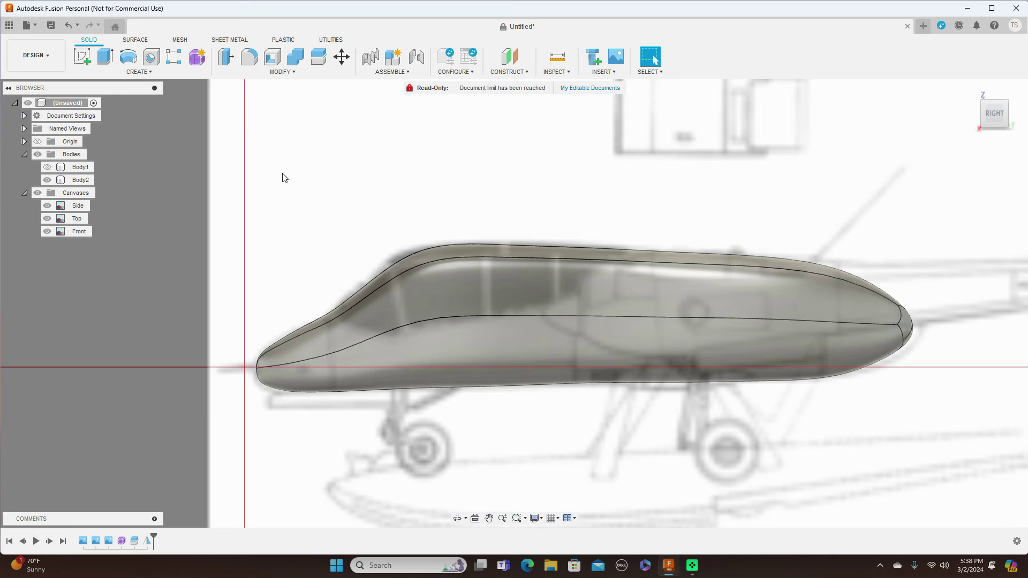
click(82, 56)
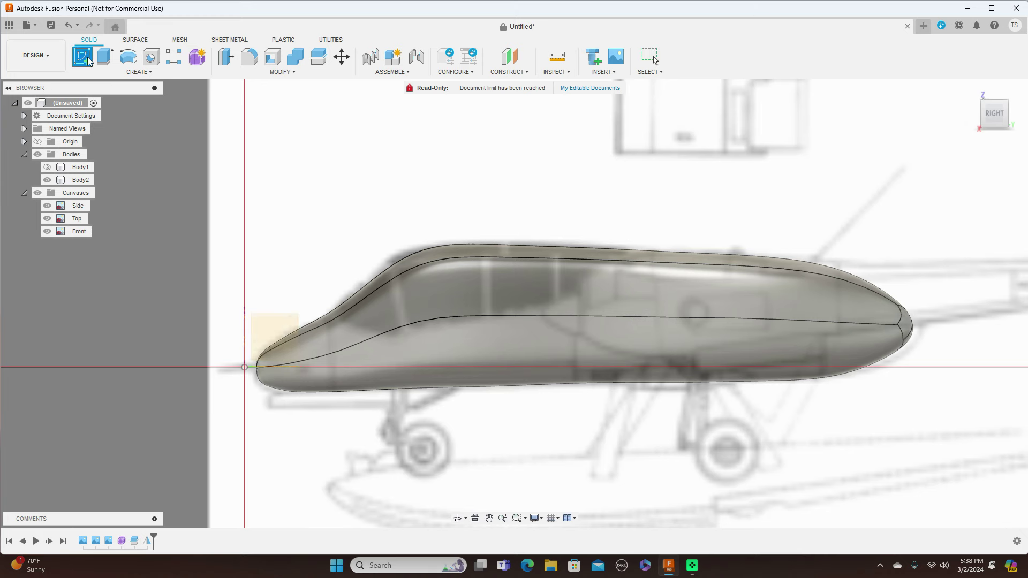
click(280, 328)
middle_drag(527, 160, 279, 174)
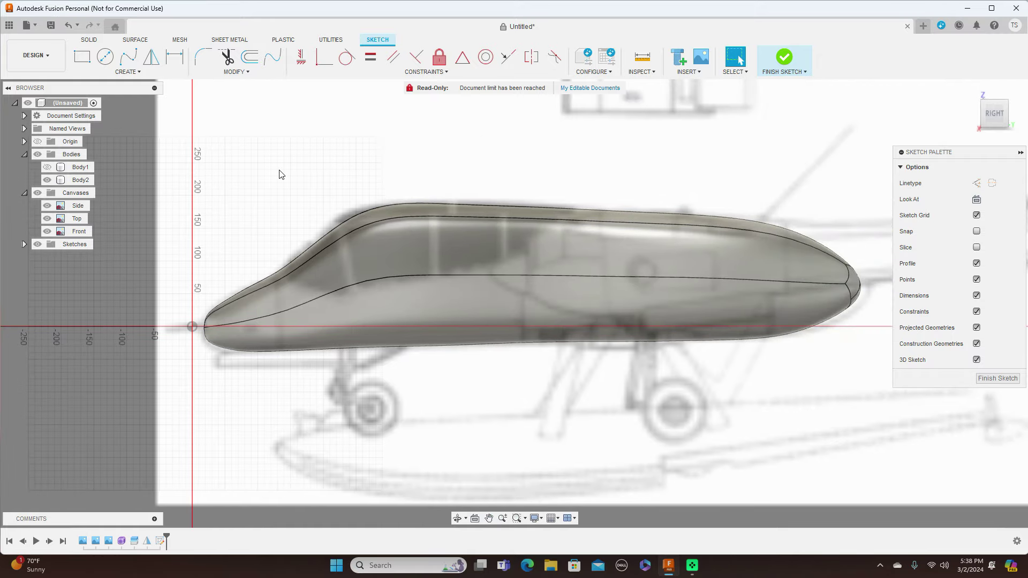
Trace a seven-point fit-point spline along the canopy's lower edge from nose to rear.
click(131, 58)
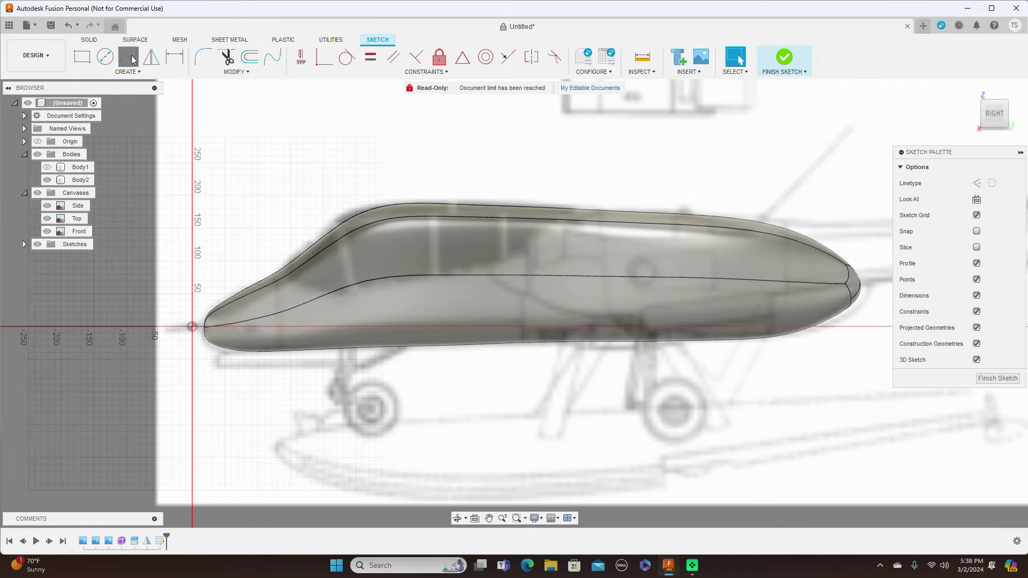
click(273, 262)
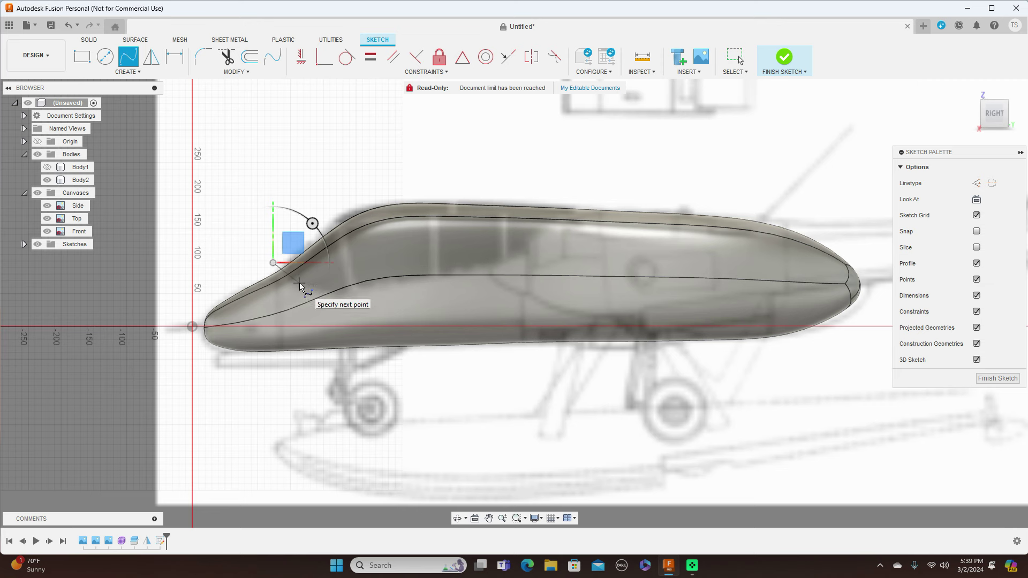
click(299, 283)
click(344, 294)
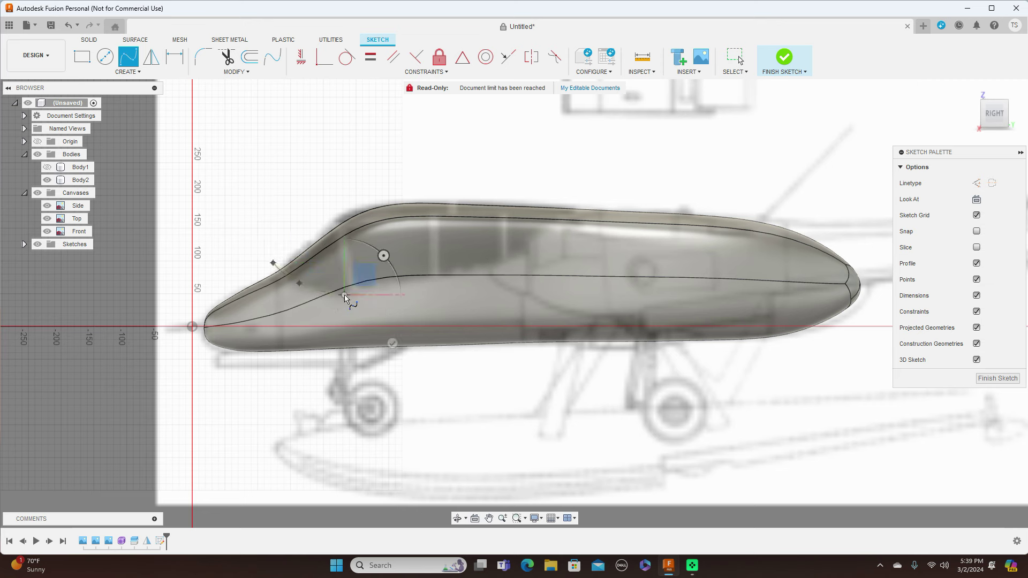
click(406, 279)
click(489, 262)
click(513, 253)
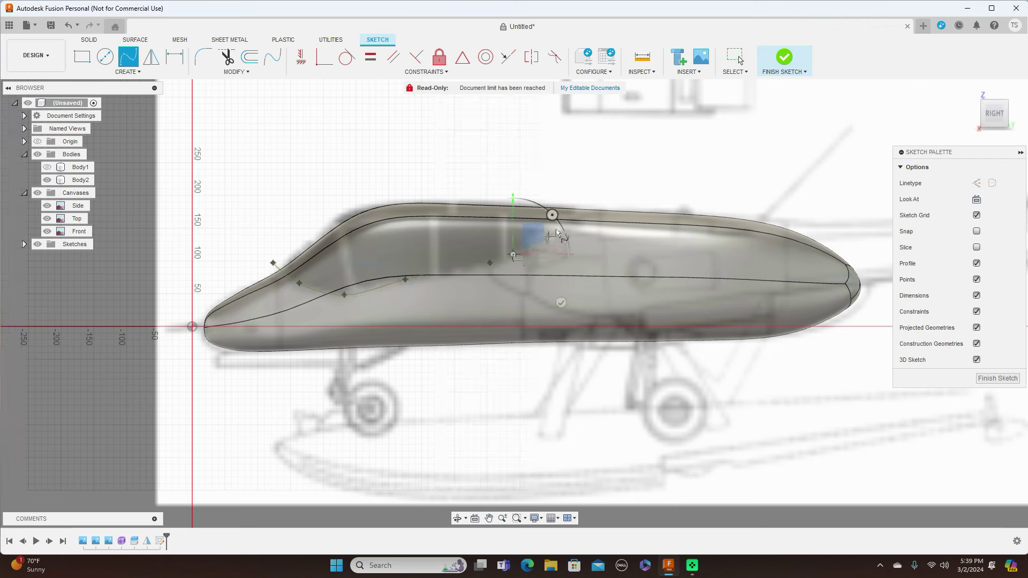
click(568, 194)
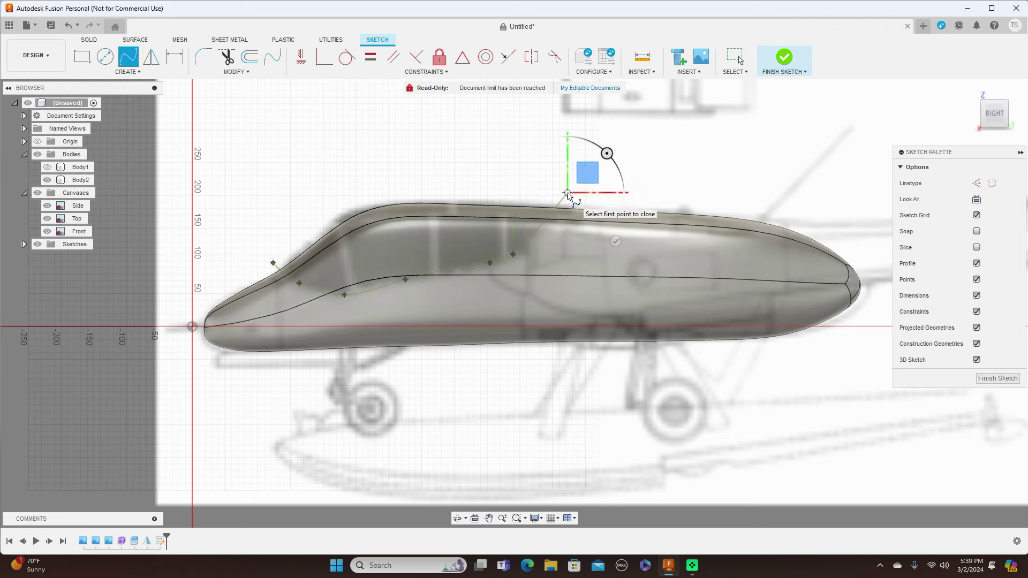
right_click(567, 194)
click(613, 194)
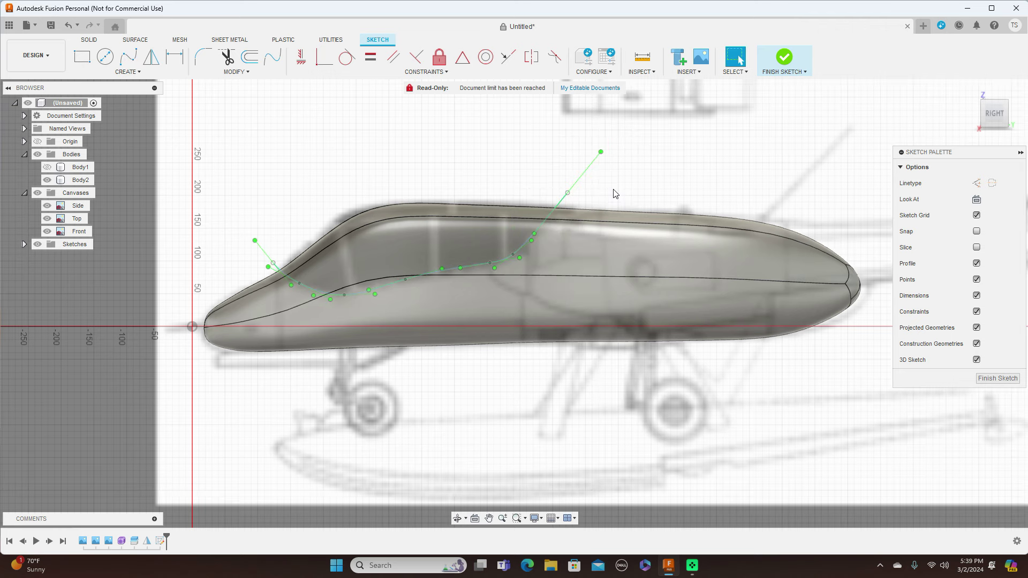
Hide the bodies and lower a canopy spline point to follow the window edge.
click(38, 154)
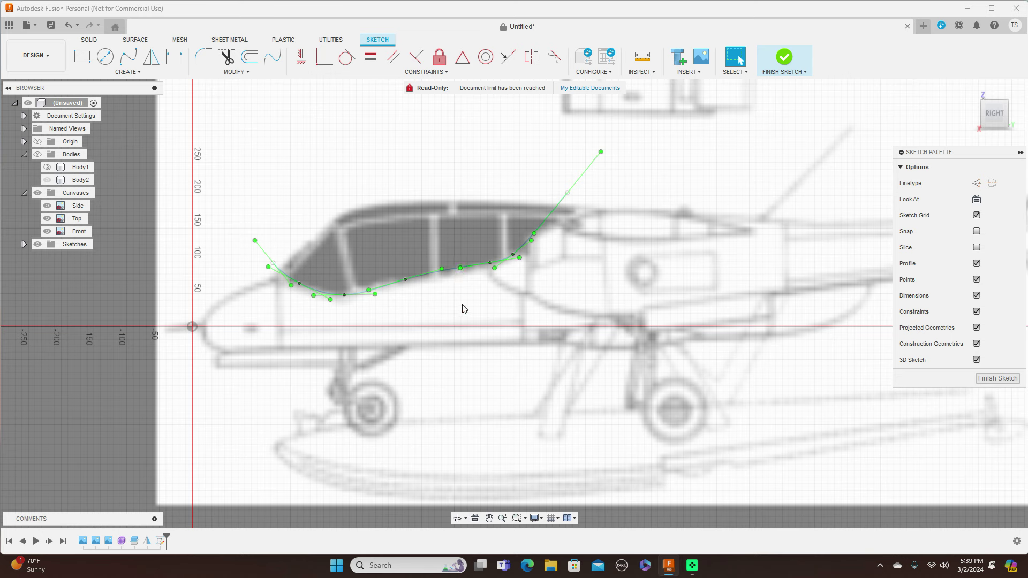
drag(461, 268, 463, 275)
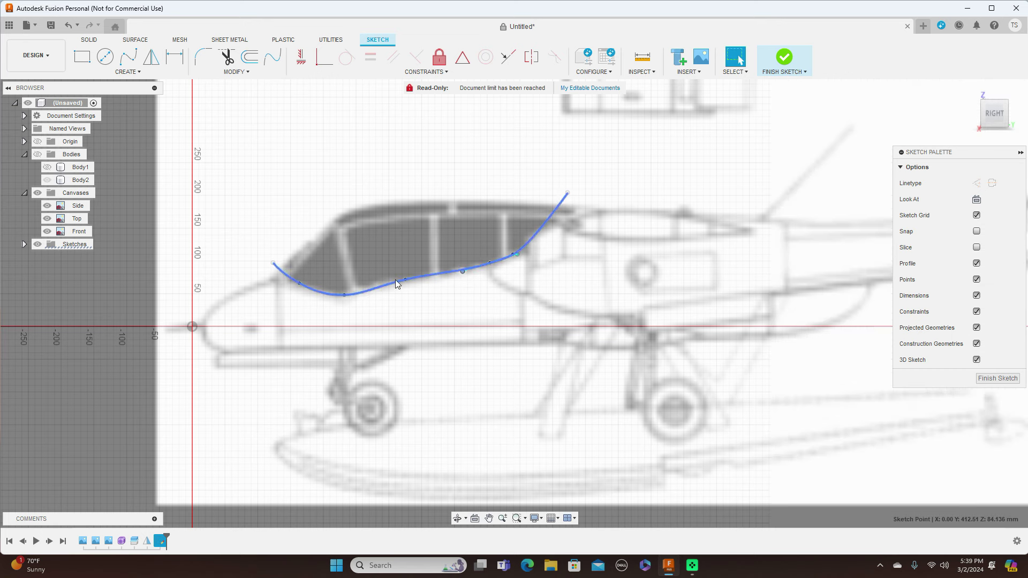
click(357, 297)
click(345, 290)
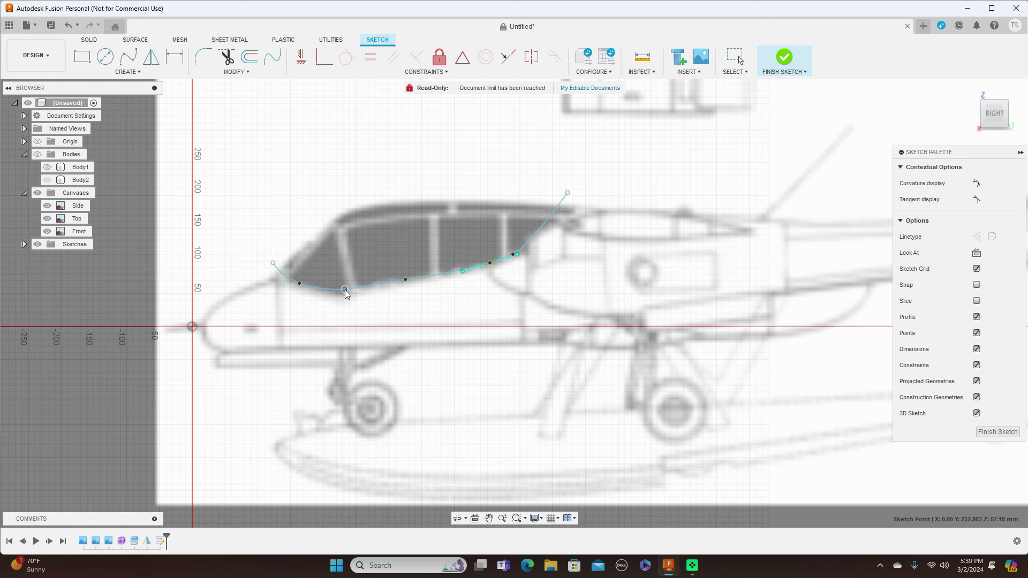
click(384, 291)
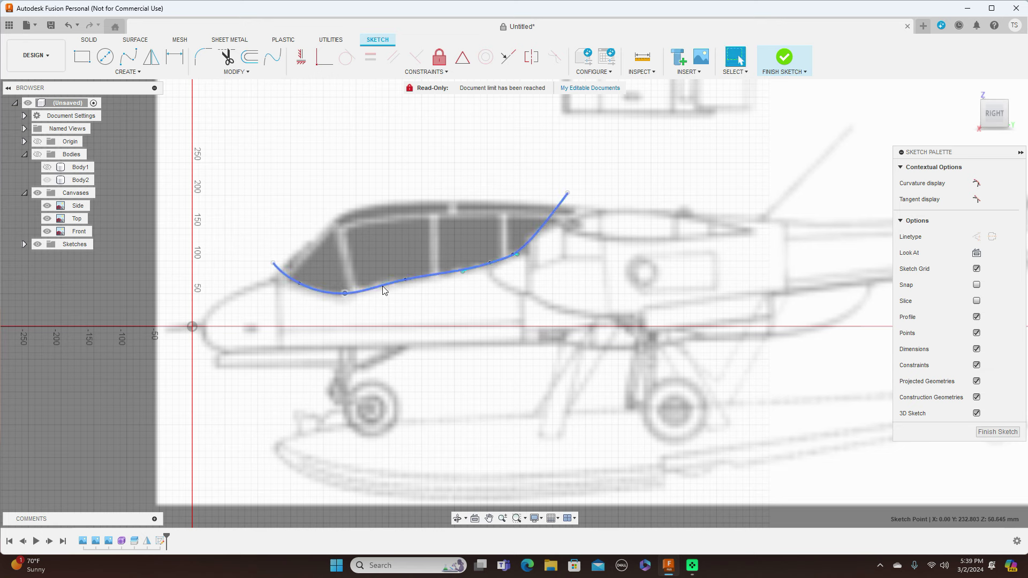
click(344, 291)
Adjust two more fit points to match the window line, finish the sketch, and show the fuselage.
drag(343, 290, 342, 293)
click(364, 288)
drag(404, 279, 397, 283)
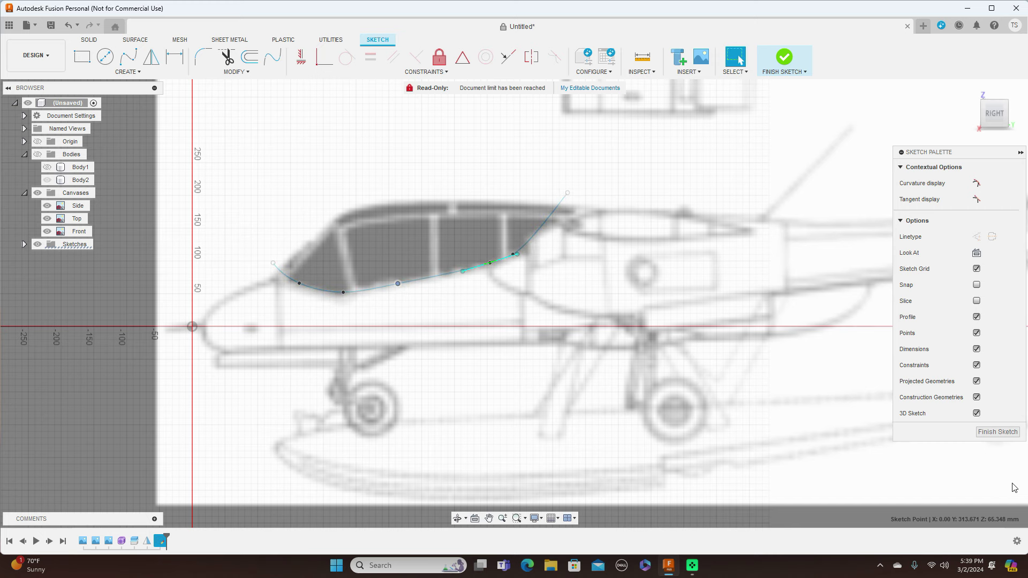
click(997, 432)
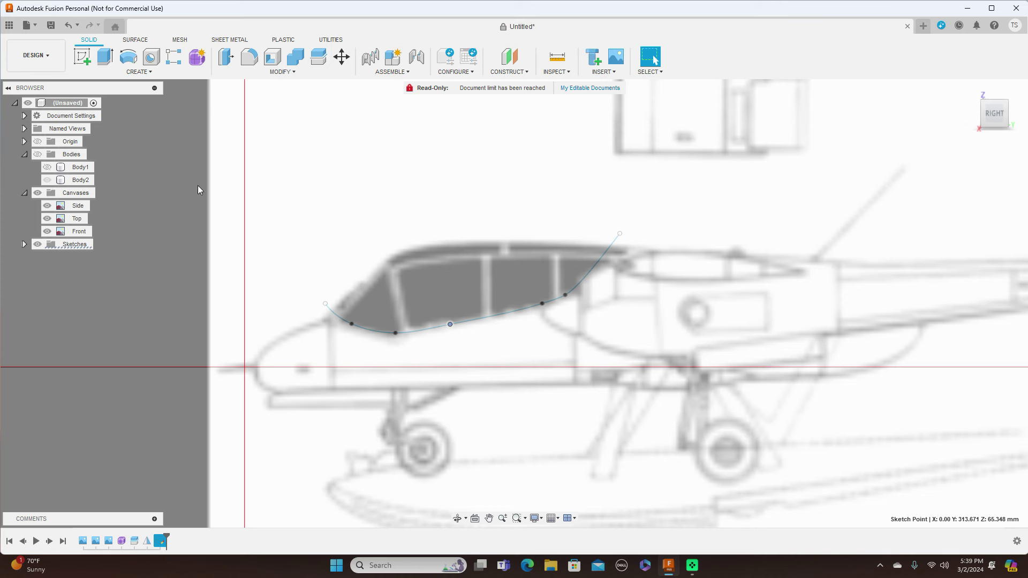
click(38, 155)
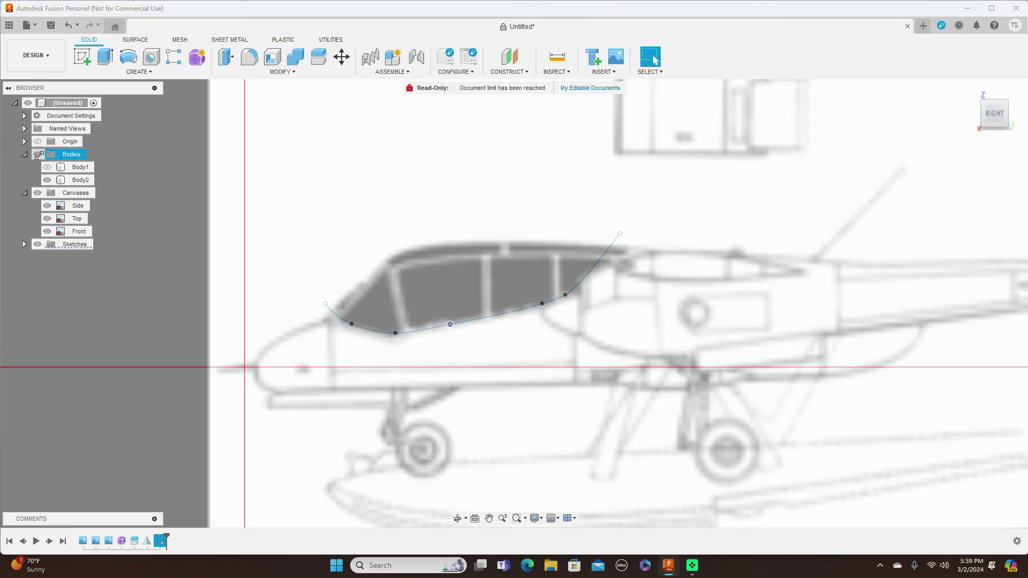
Split the fuselage body along the canopy spline, creating Body3, then pan to the tail.
click(293, 71)
click(257, 186)
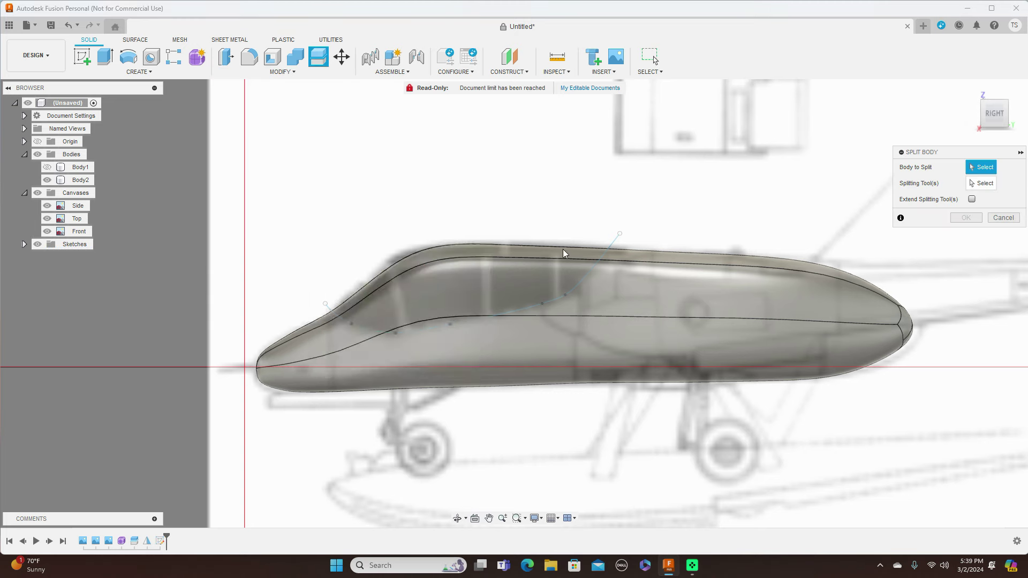
click(646, 339)
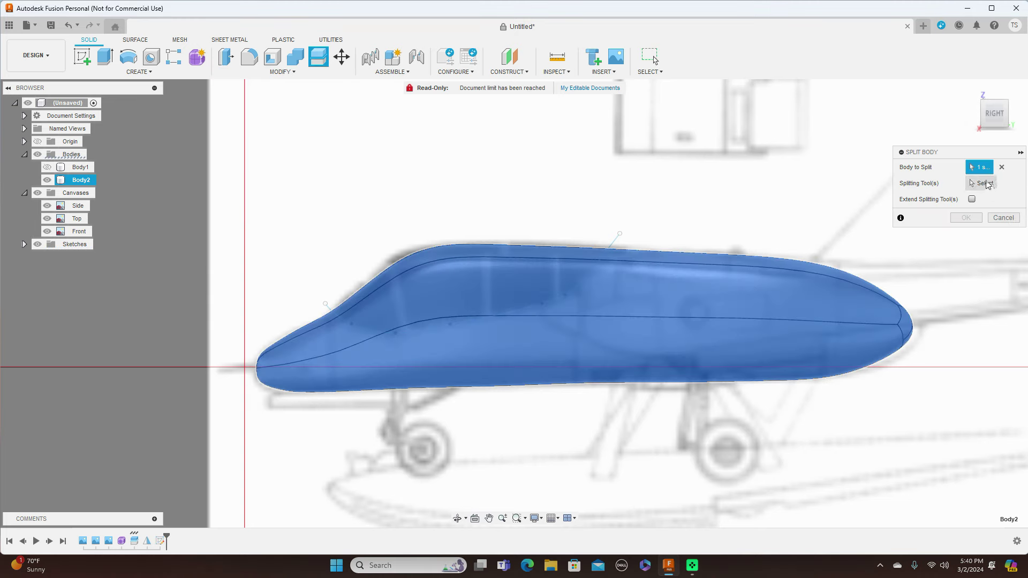
click(986, 183)
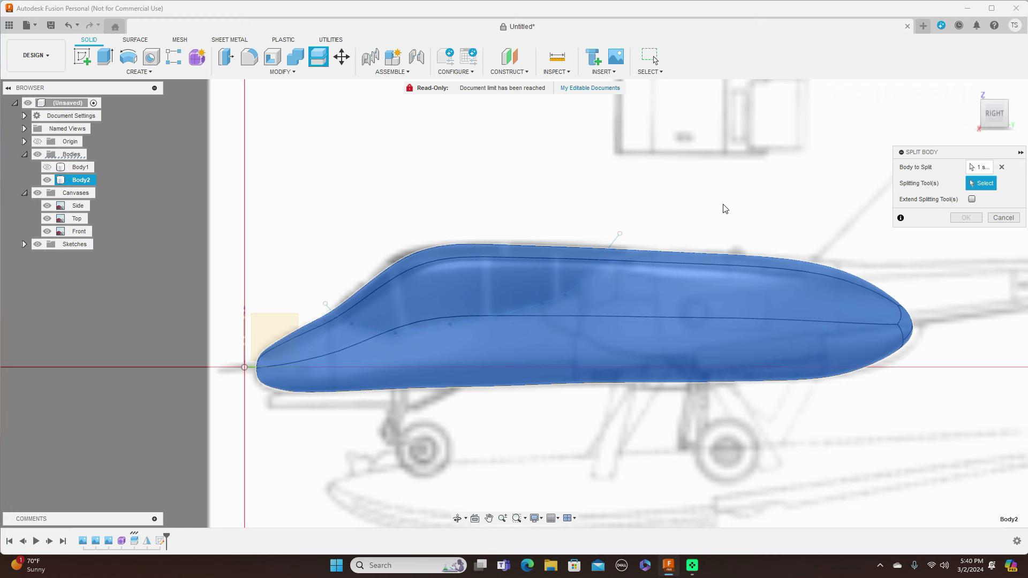
click(616, 244)
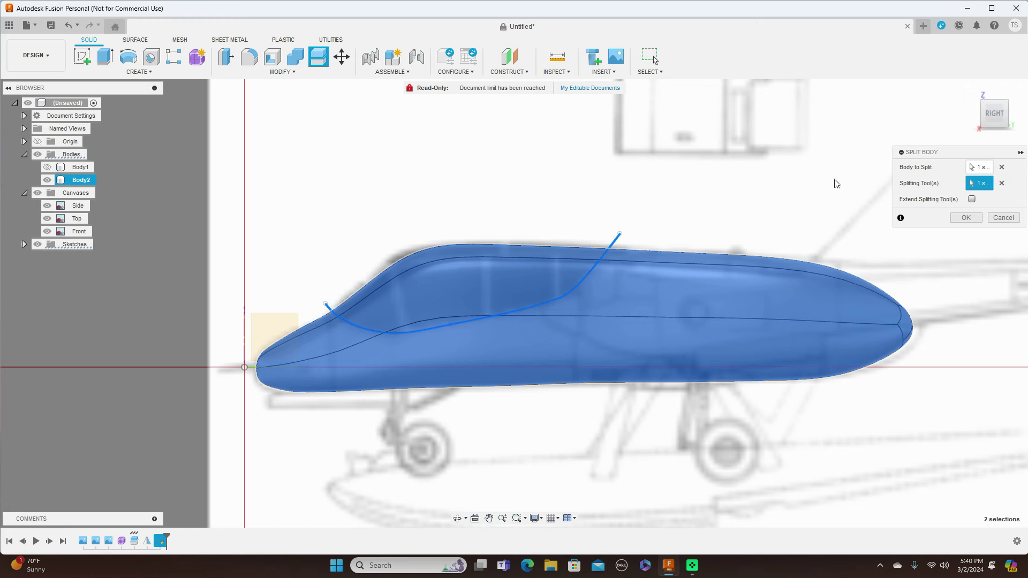
click(962, 220)
scroll(905, 246, down, 4)
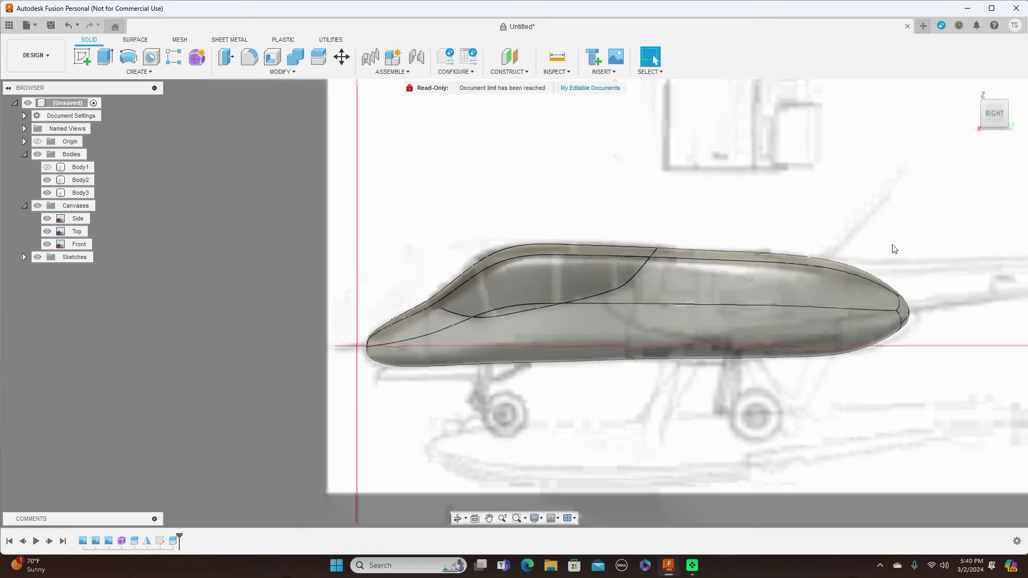
middle_drag(898, 214, 692, 209)
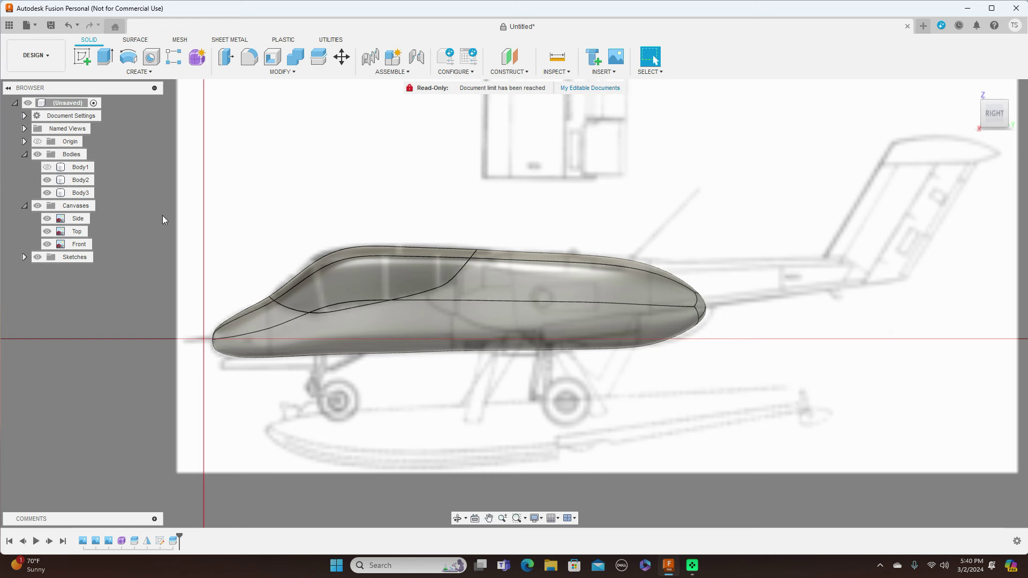
Hide the reference canvases and view the split fuselage from front, oblique and right angles.
click(36, 206)
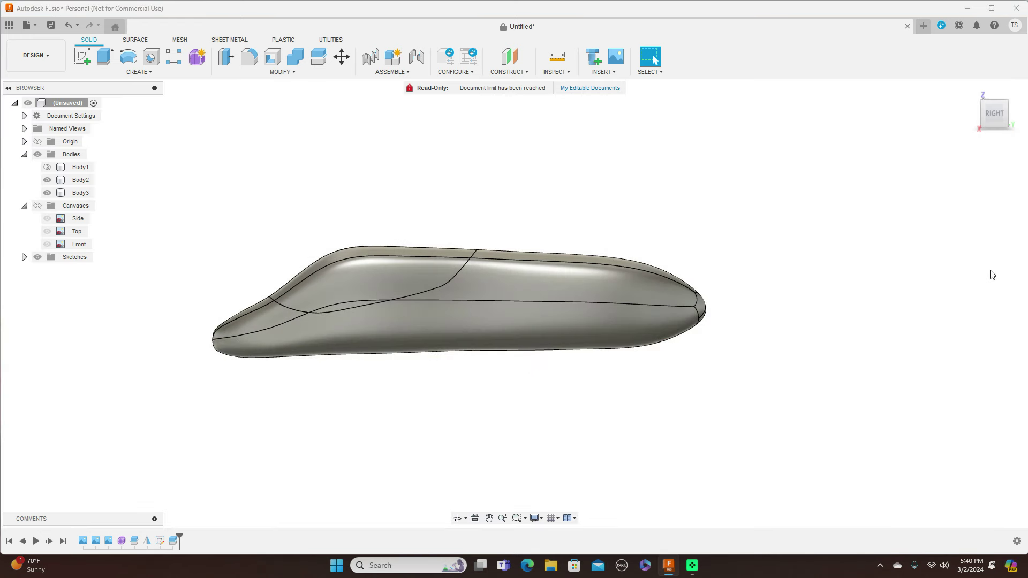
click(981, 113)
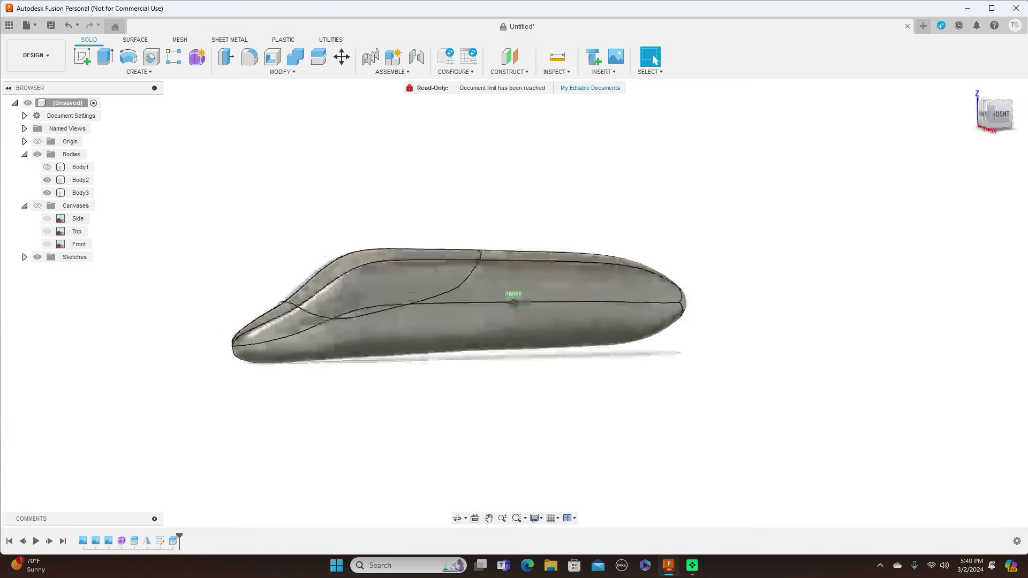
shift+middle_drag(514, 303, 717, 302)
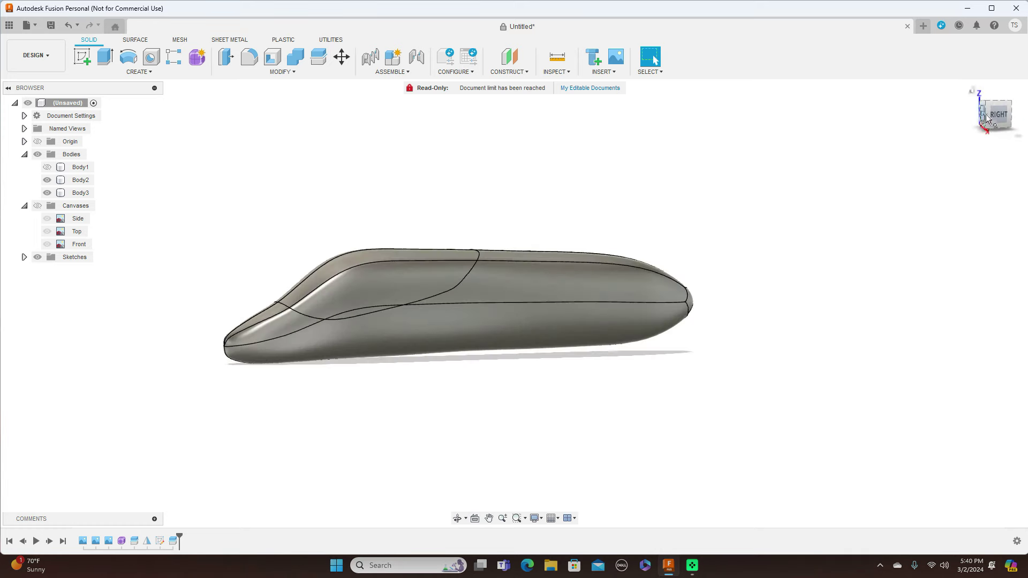
click(1000, 115)
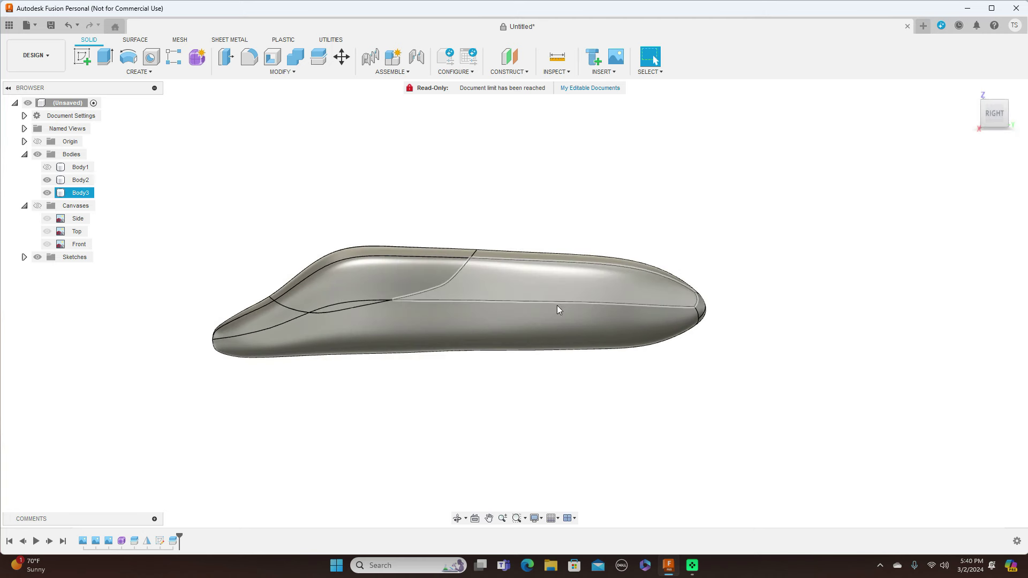
Rename Body3 to 'Fuselage' and Body2 to 'Canopy', then review the model from the right.
click(75, 193)
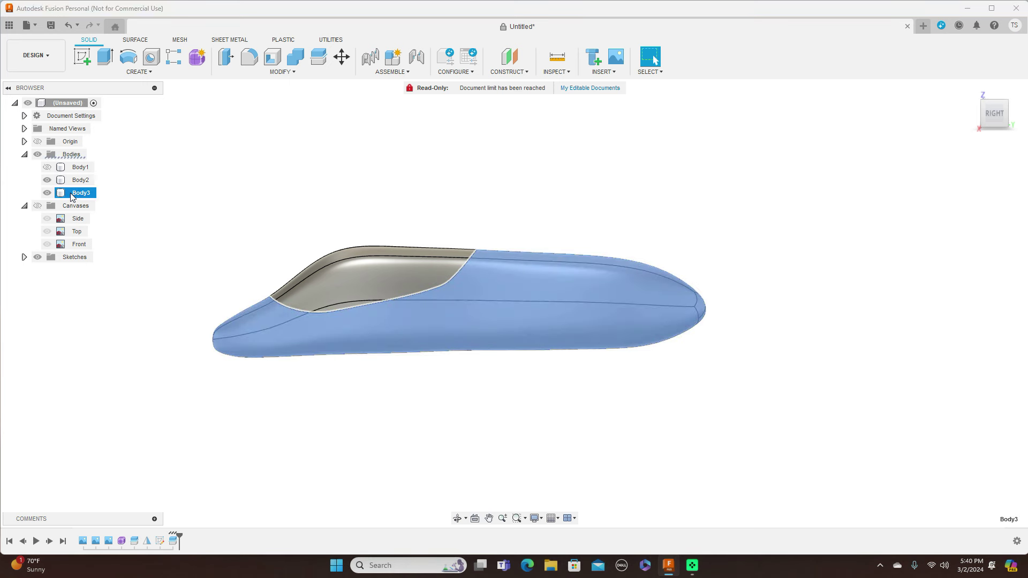
click(75, 193)
key(Return)
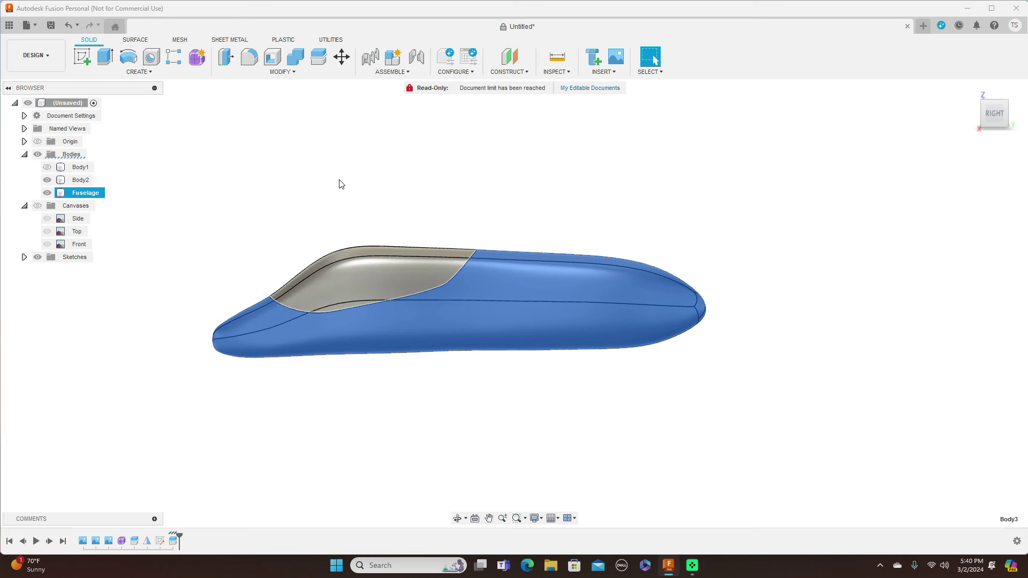
double_click(81, 179)
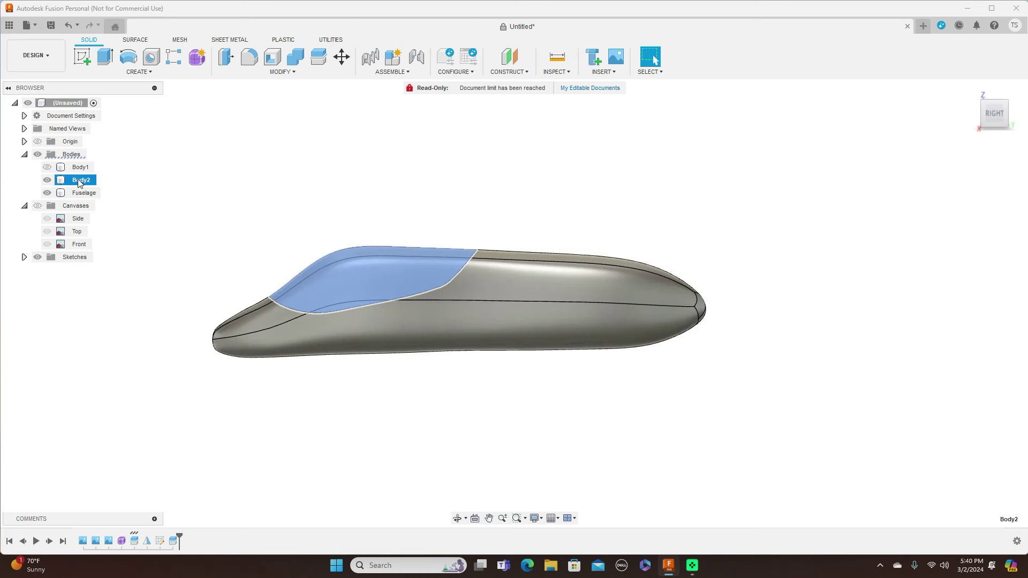
key(BackSpace)
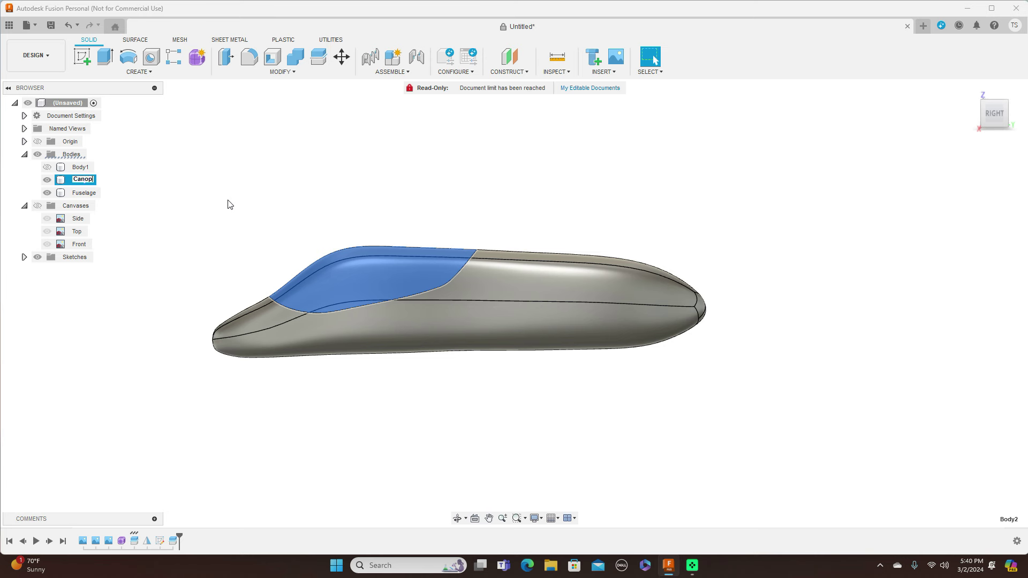
key(Return)
click(228, 204)
scroll(227, 204, down, 2)
middle_drag(298, 186, 431, 199)
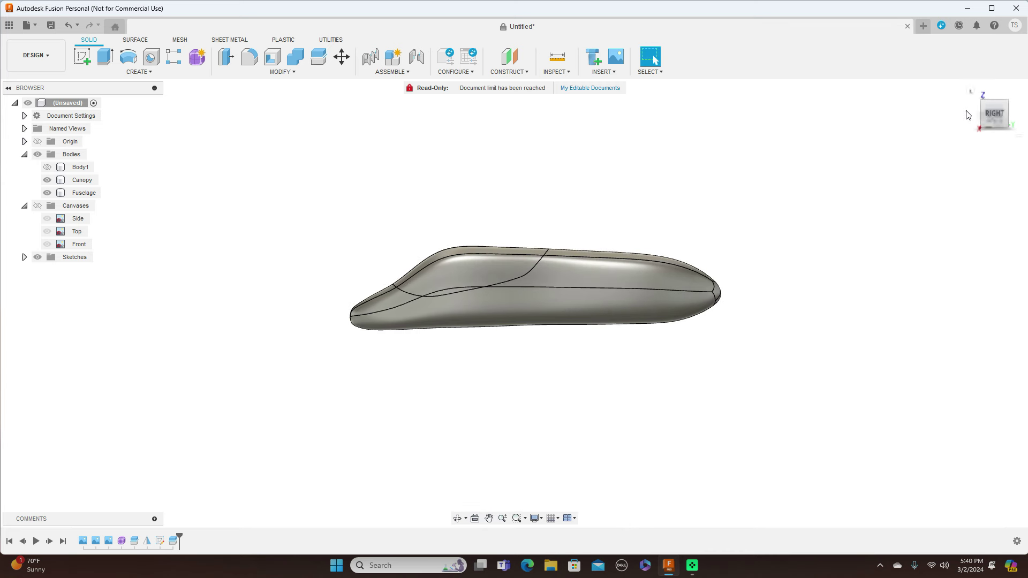
drag(1003, 113, 958, 119)
click(1000, 114)
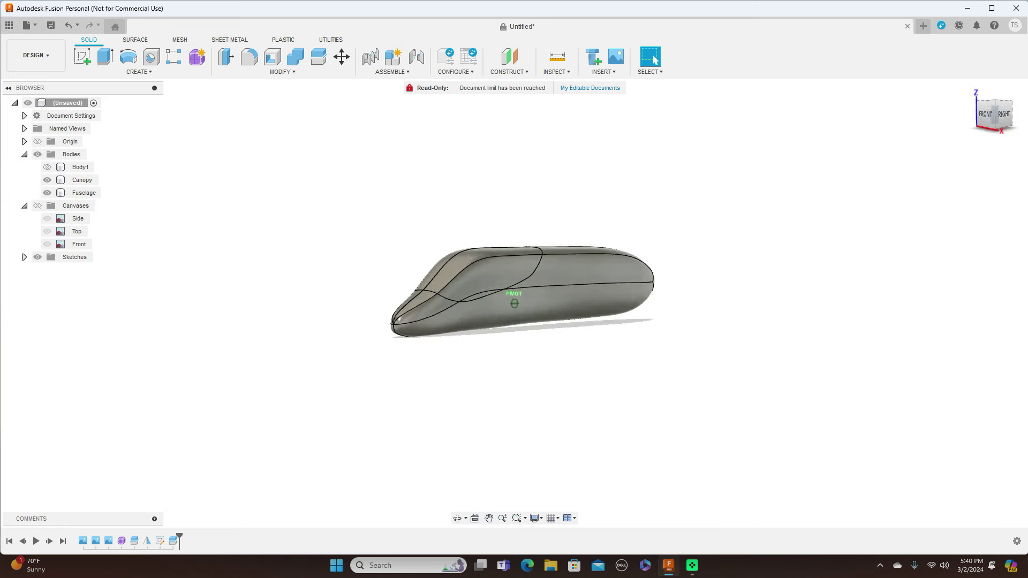
click(1000, 114)
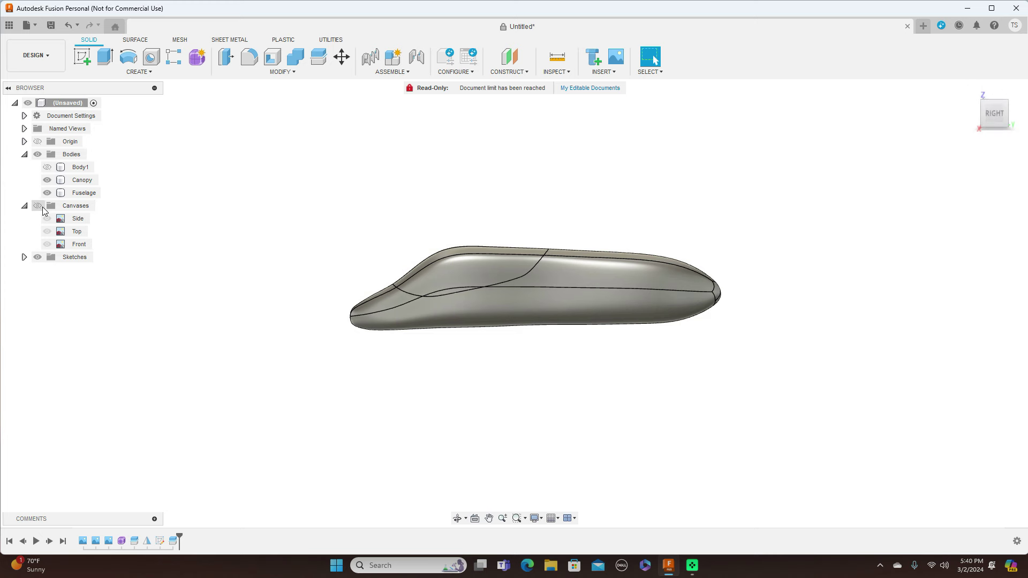
Show the reference canvases, hide all bodies, and check the front and right drawing views.
click(37, 206)
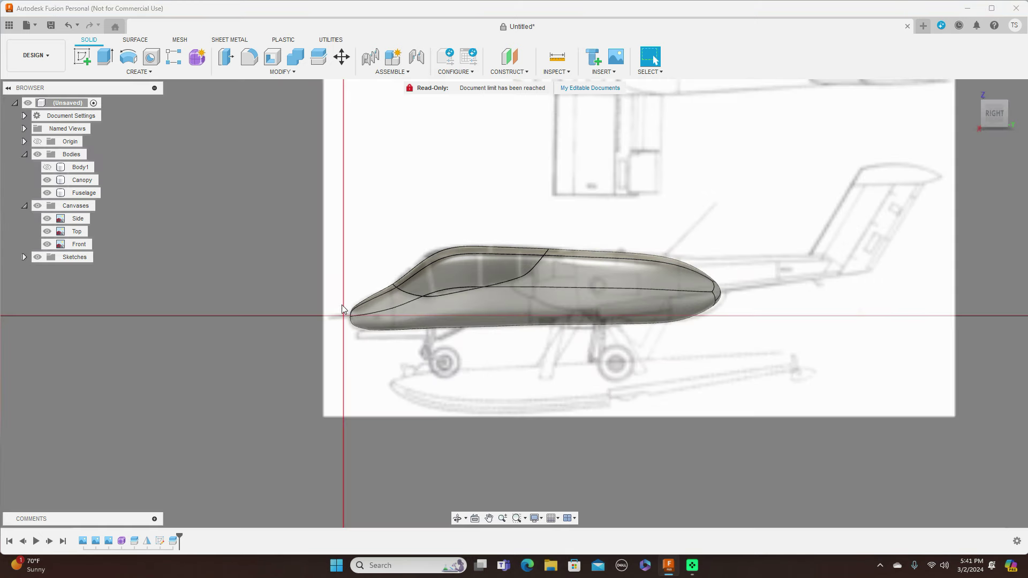
click(354, 312)
scroll(476, 314, up, 2)
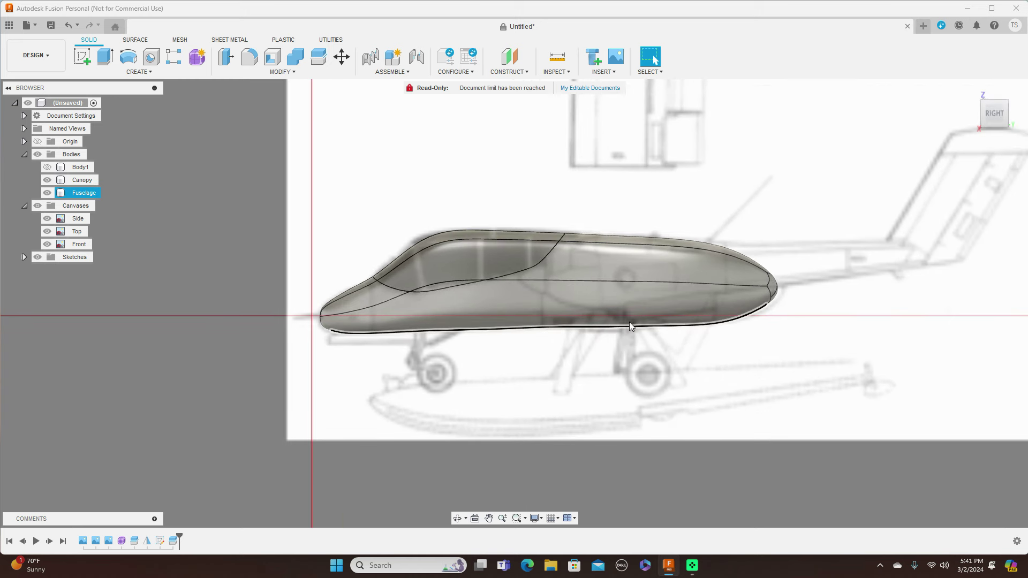
key(Escape)
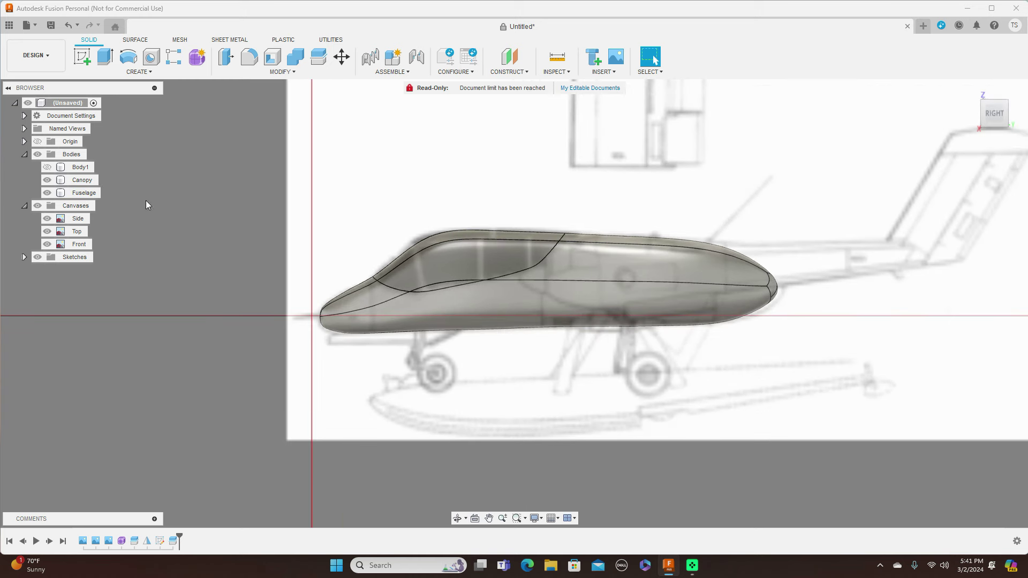
click(37, 154)
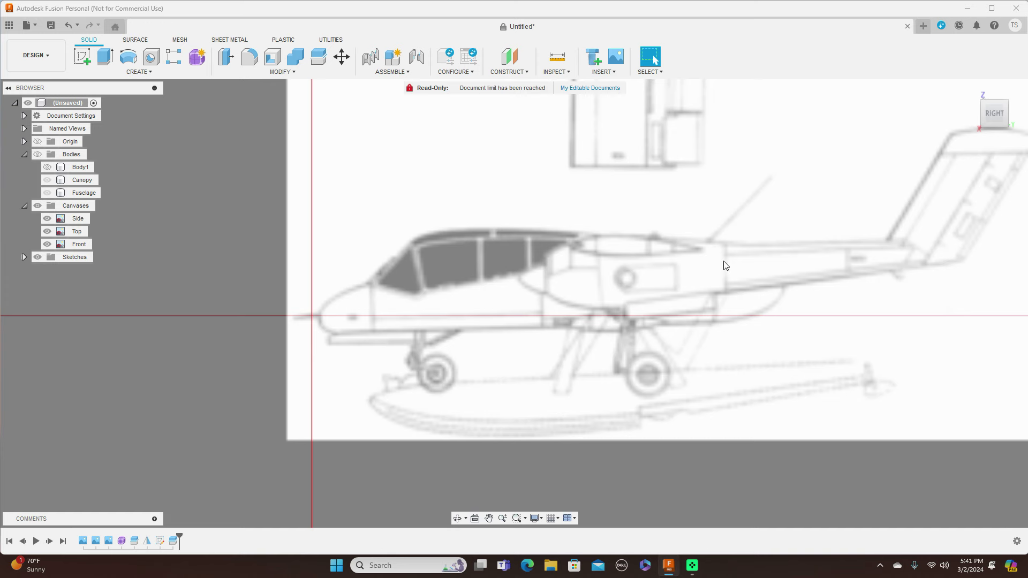
click(975, 113)
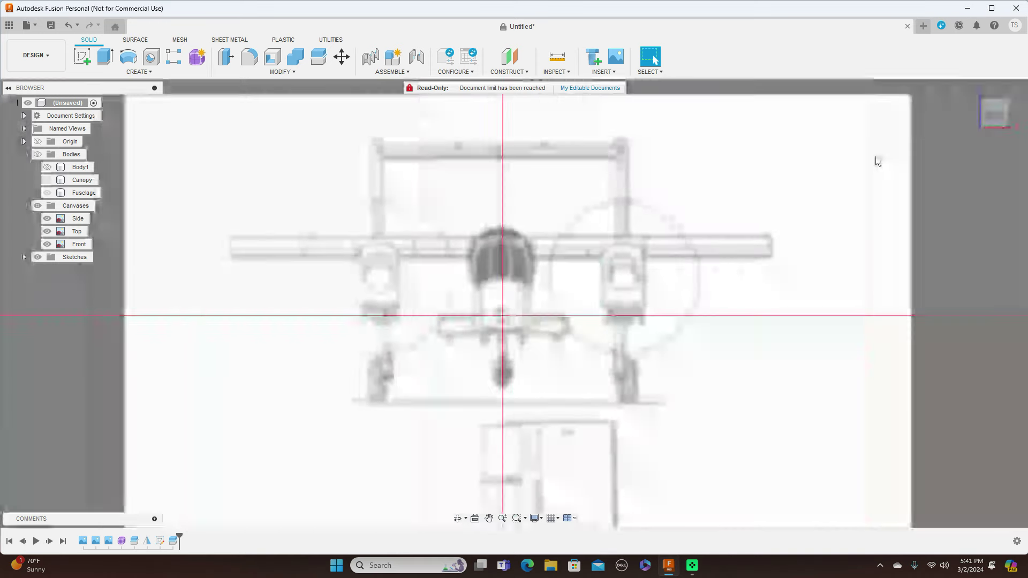
click(1012, 113)
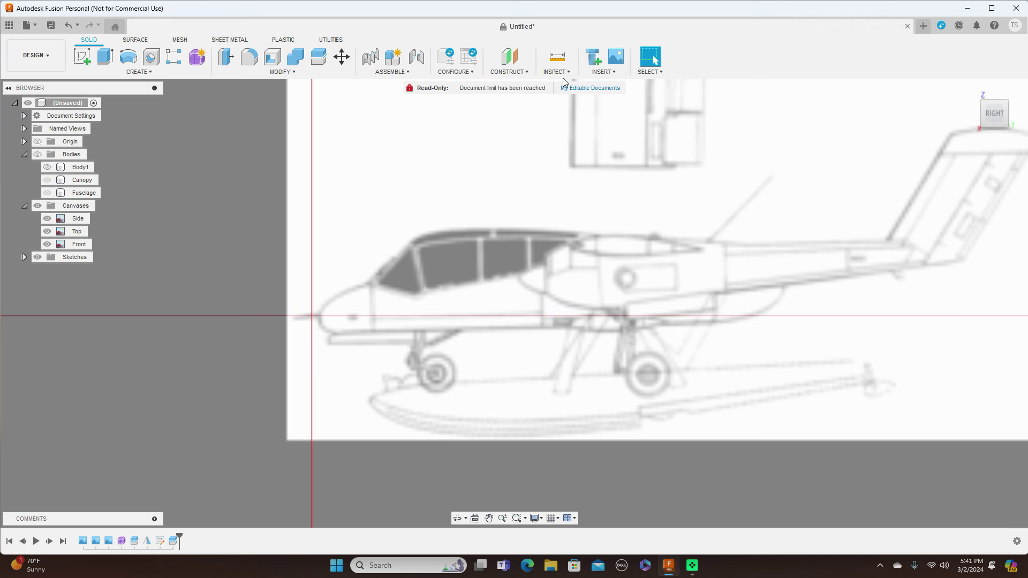
click(526, 72)
Create an offset plane 510 mm from the XZ plane and select it in a 3D view.
click(513, 84)
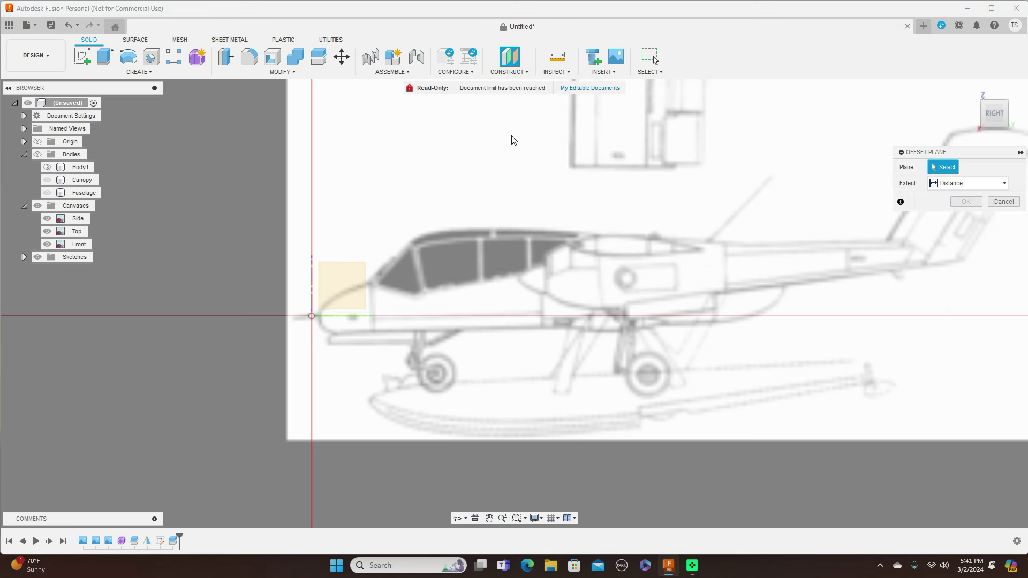
scroll(507, 177, up, 1)
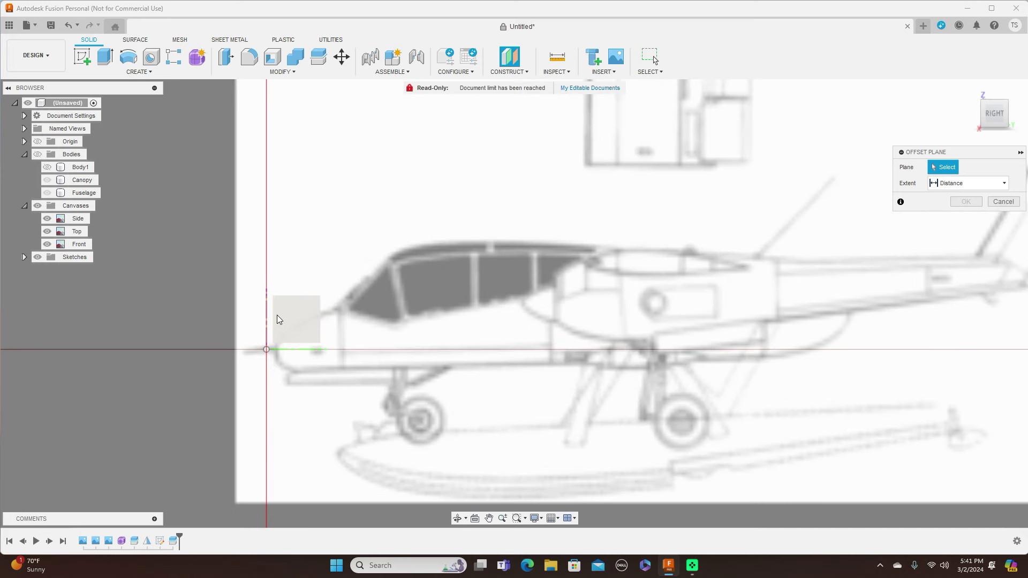
click(266, 326)
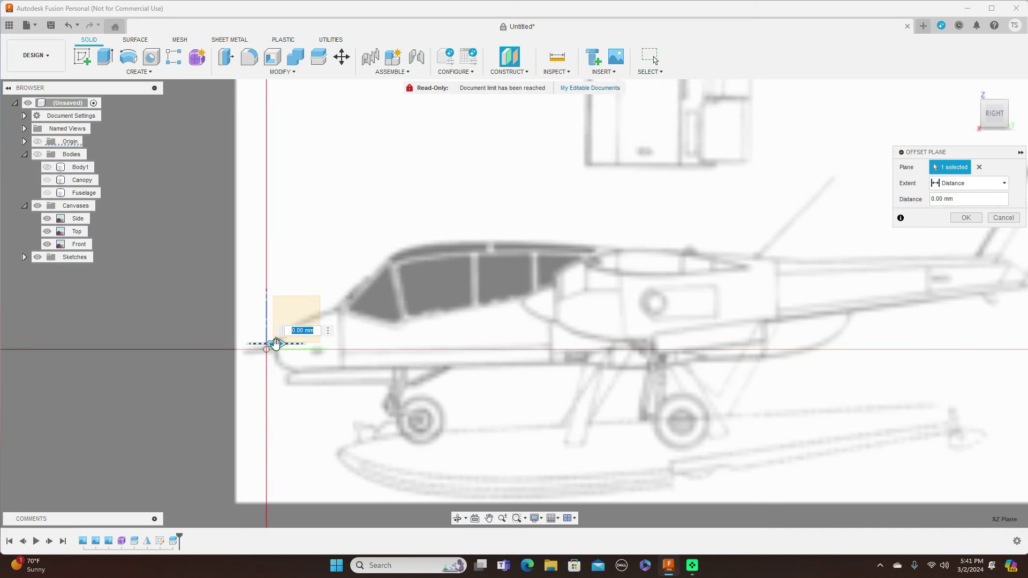
drag(382, 363, 572, 372)
scroll(573, 373, up, 3)
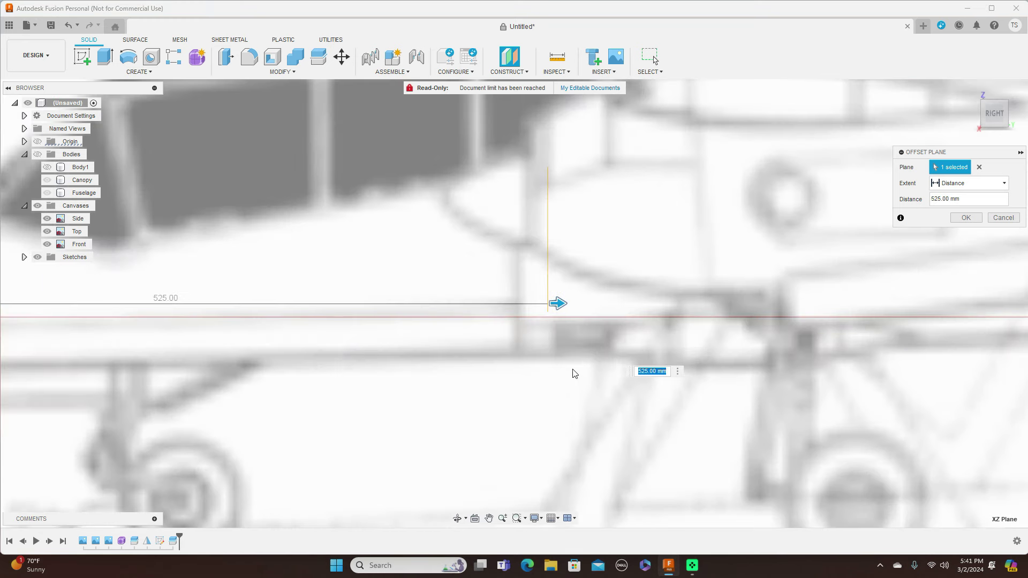
drag(560, 304, 534, 303)
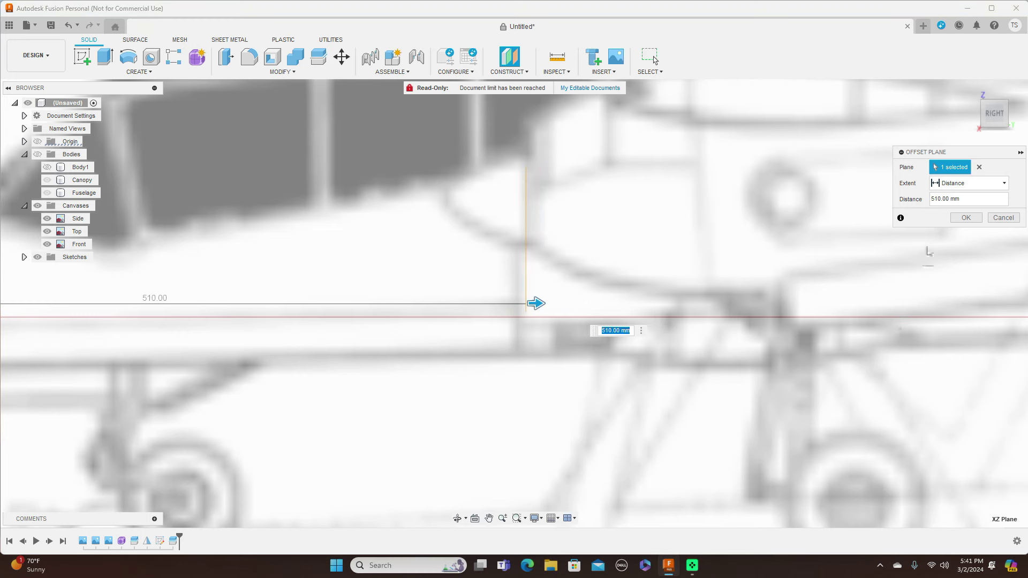
click(956, 218)
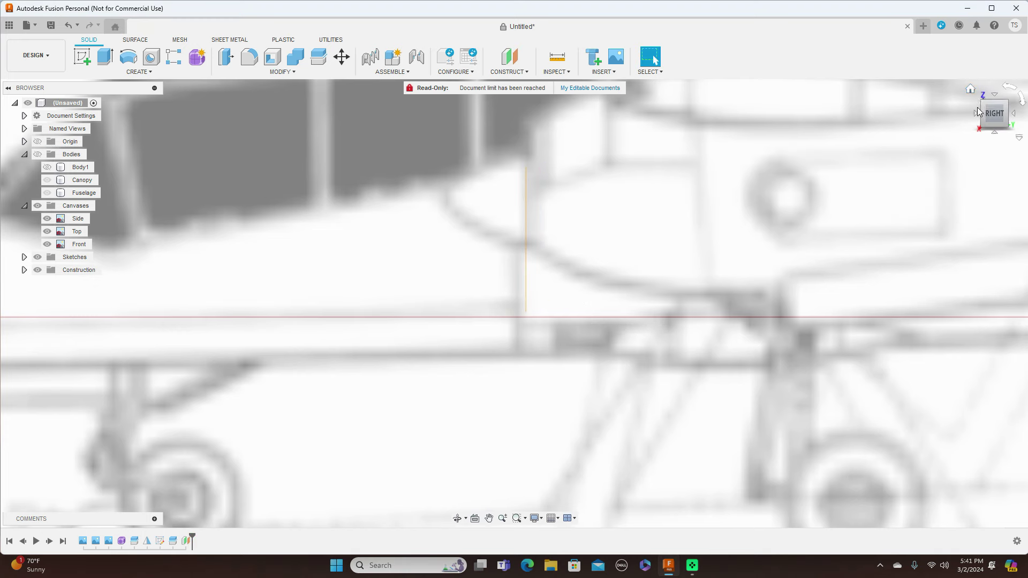
scroll(917, 172, down, 2)
drag(980, 114, 701, 181)
click(638, 202)
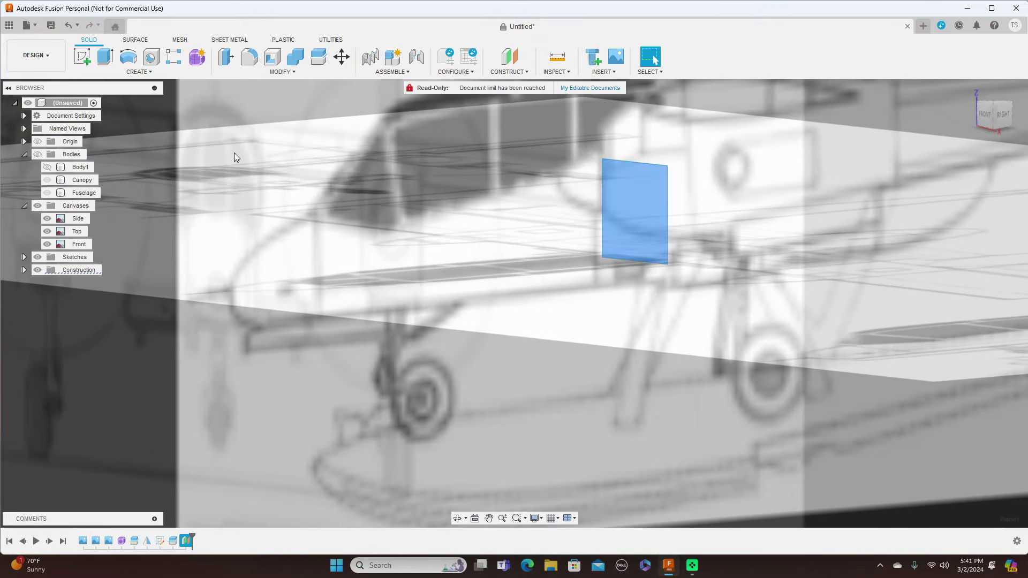
Create an empty sketch on the 510 mm offset plane and finish it without drawing.
click(83, 62)
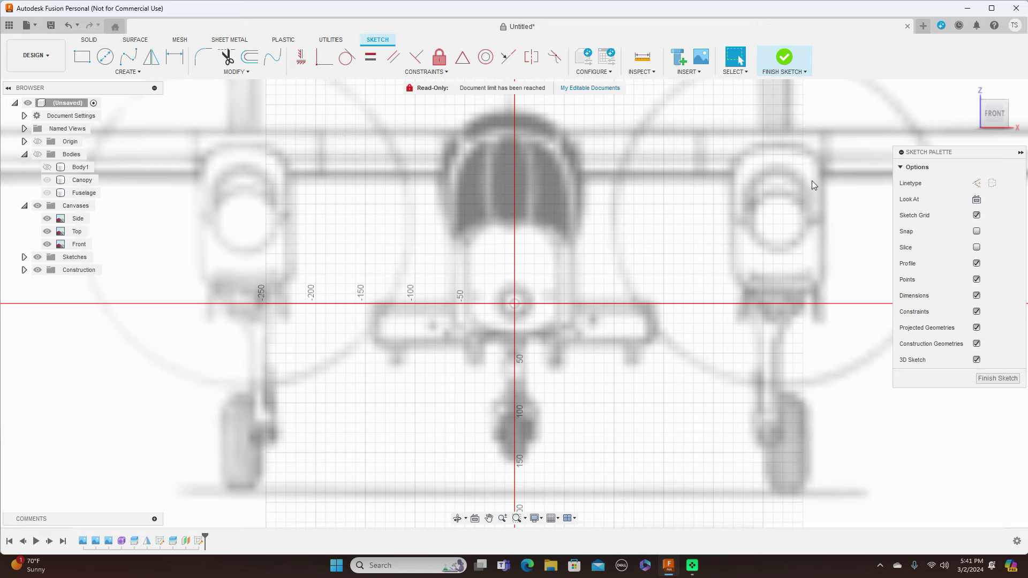
click(989, 378)
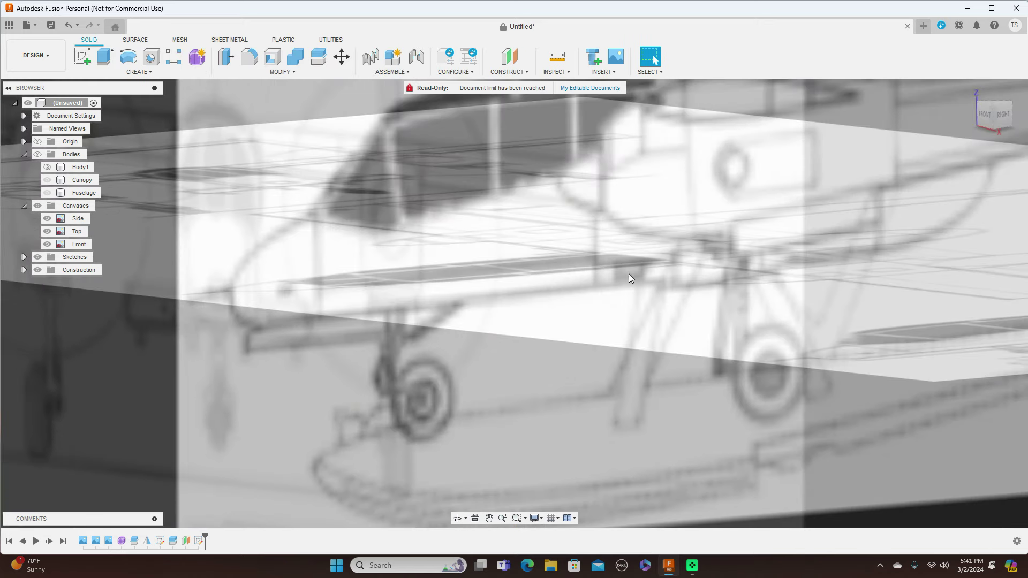
Enter the Form environment and start a T-spline box on the front plane, viewed from the front.
click(196, 58)
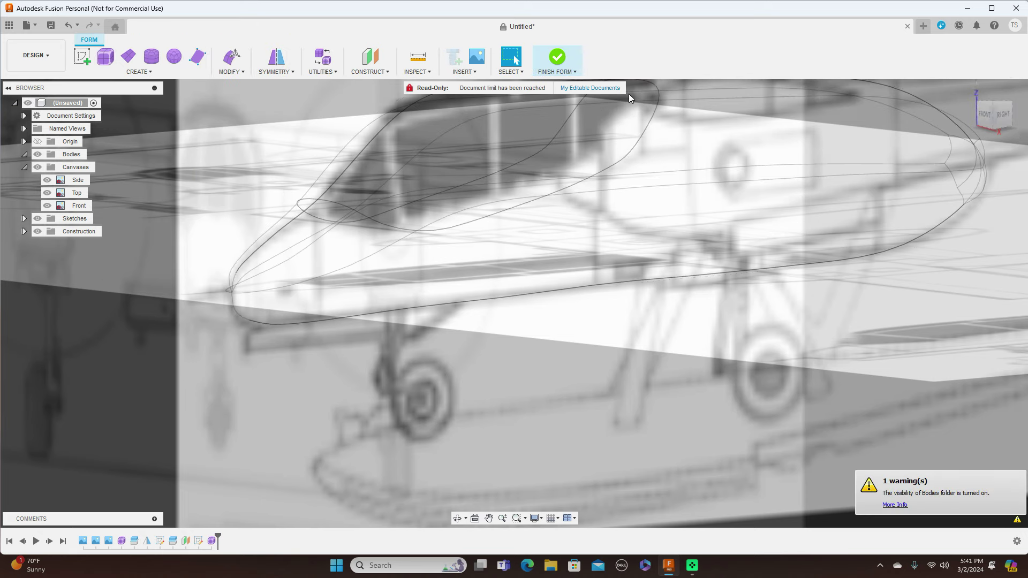
click(984, 114)
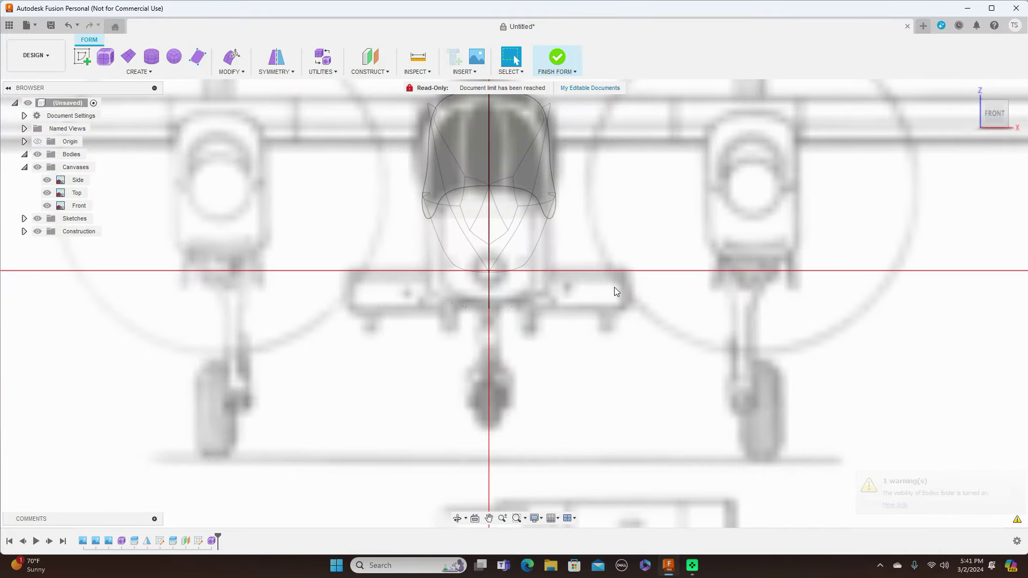
scroll(617, 286, down, 5)
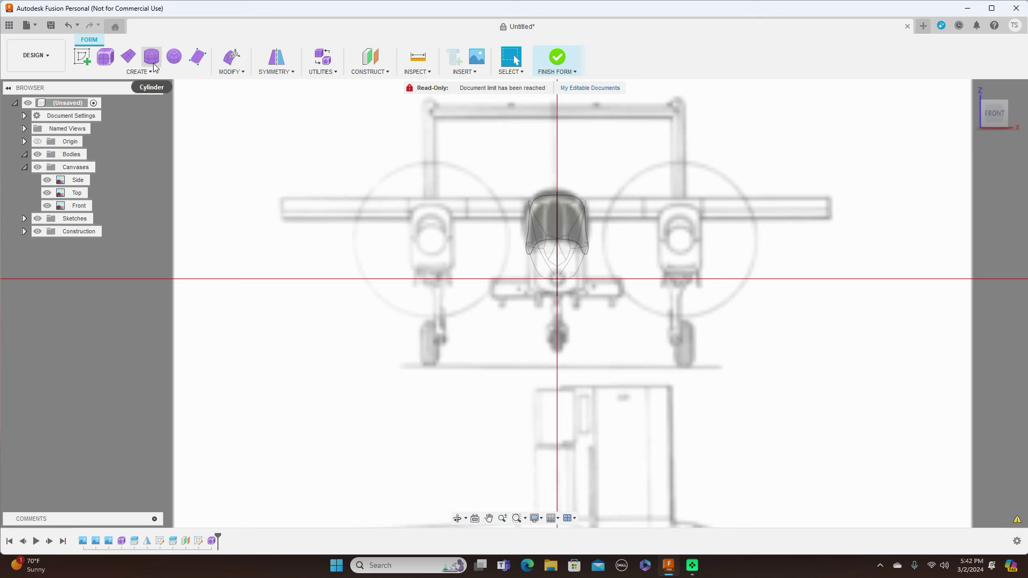
click(105, 57)
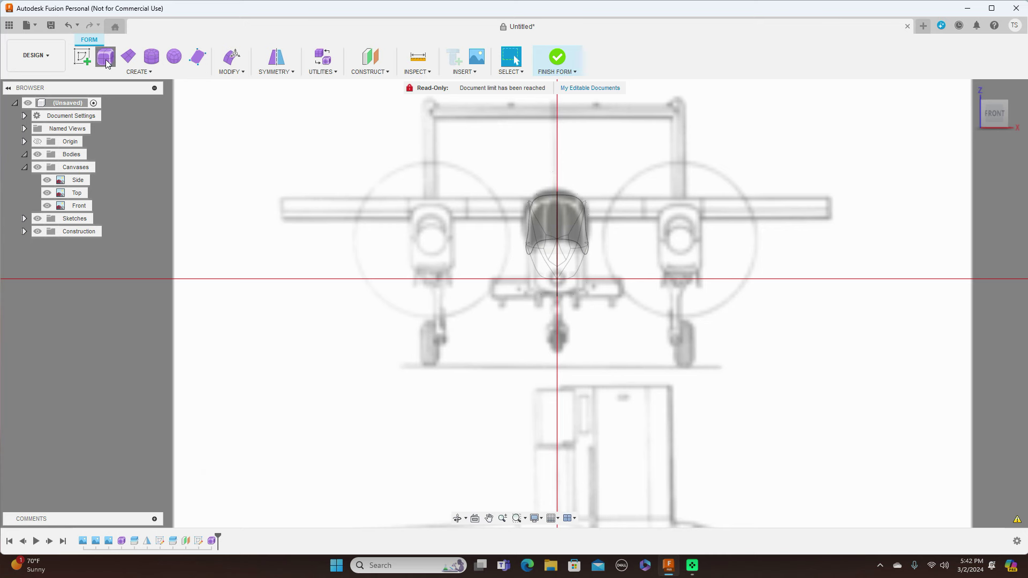
click(589, 248)
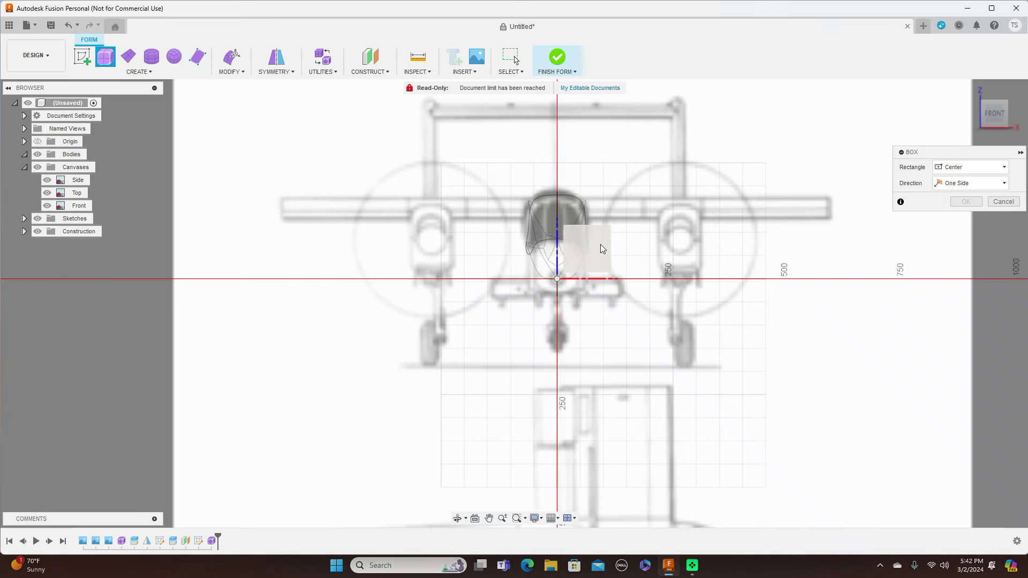
Size a trial box over the right nacelle with 100 mm height, then discard it and leave Form.
scroll(746, 266, up, 2)
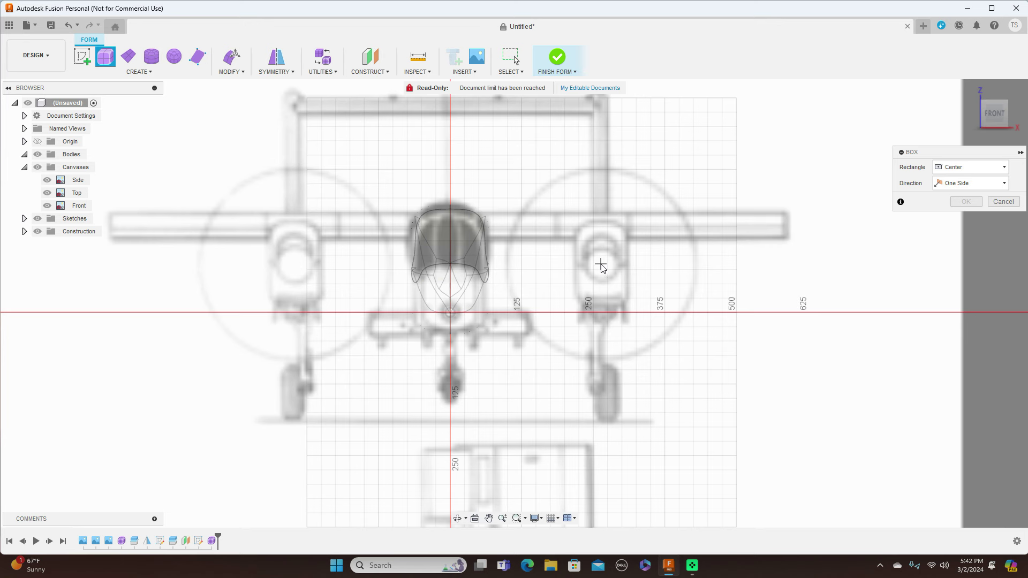
click(600, 264)
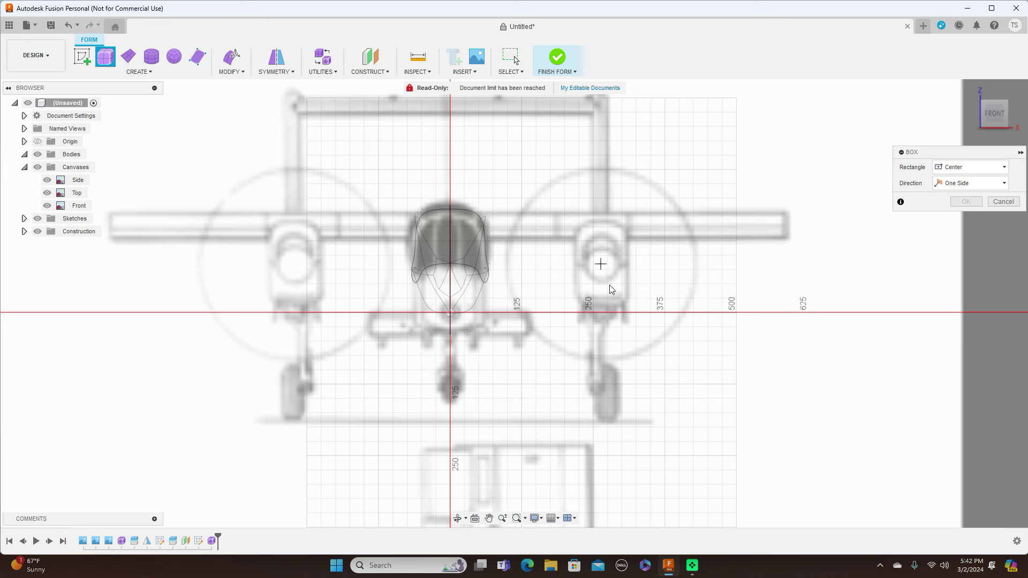
click(626, 308)
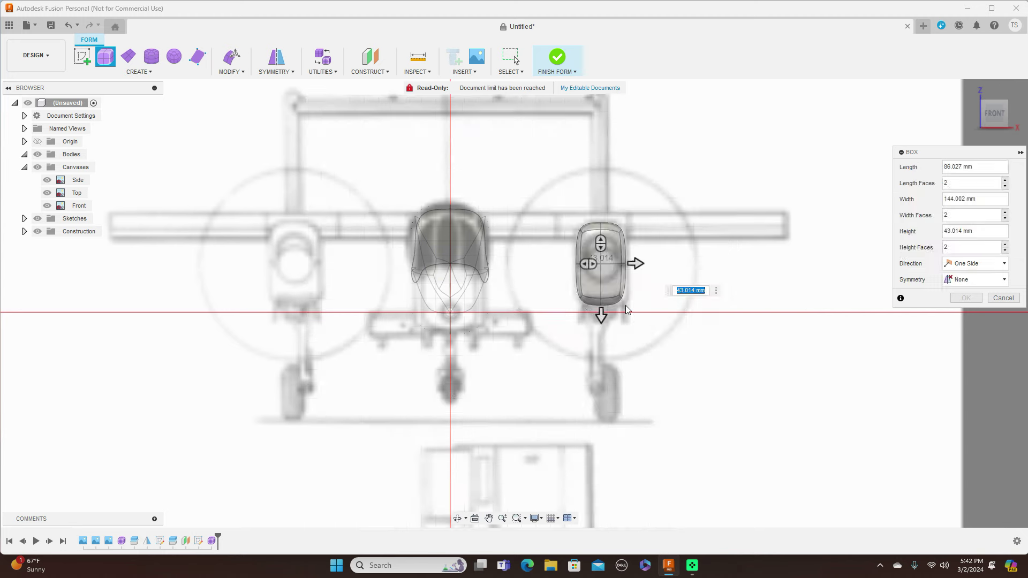
click(1021, 114)
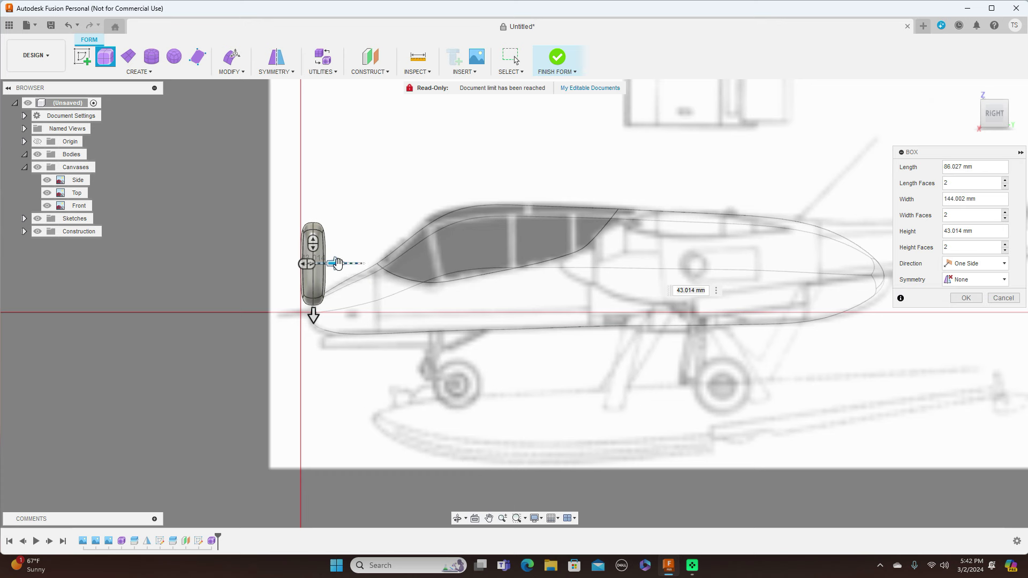
drag(336, 263, 376, 264)
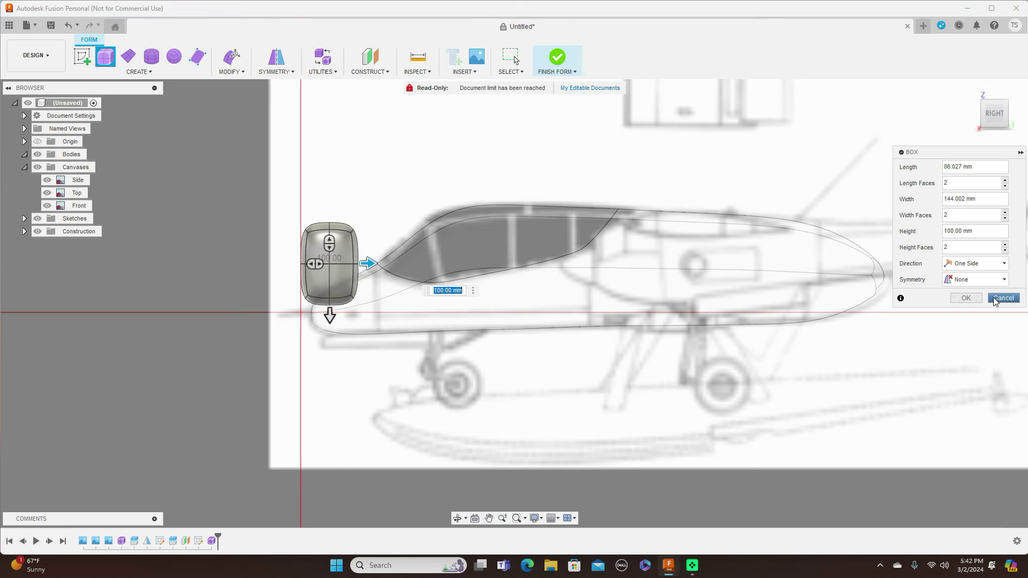
click(994, 300)
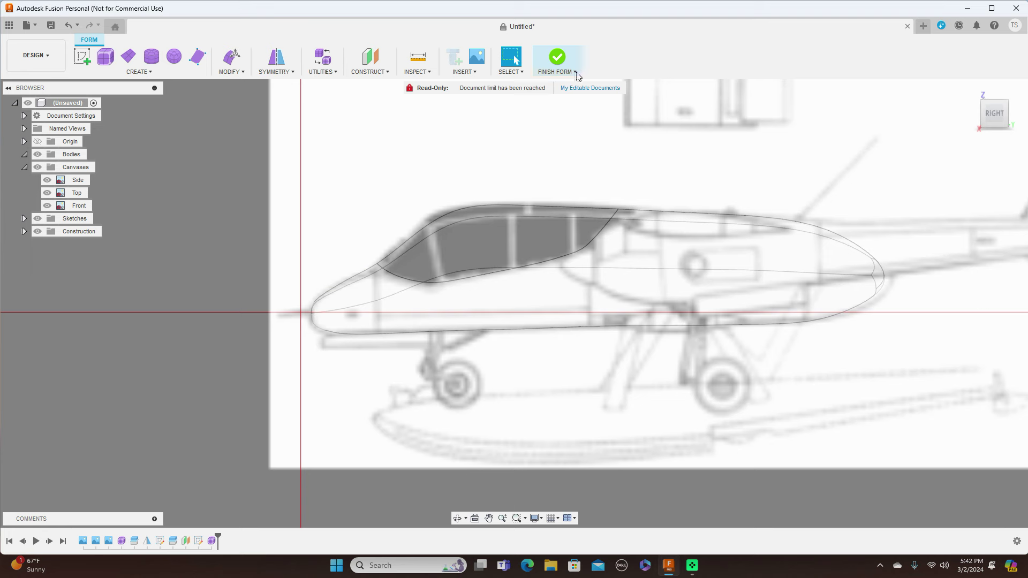
click(557, 60)
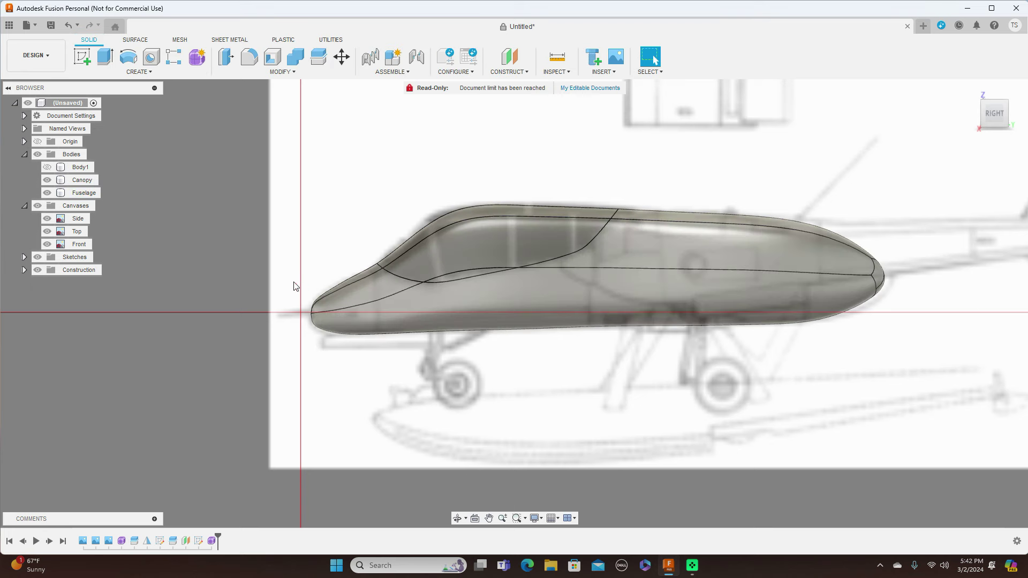
Expand the Construction folder to reveal Plane1 and switch to an isometric front-right view.
click(24, 271)
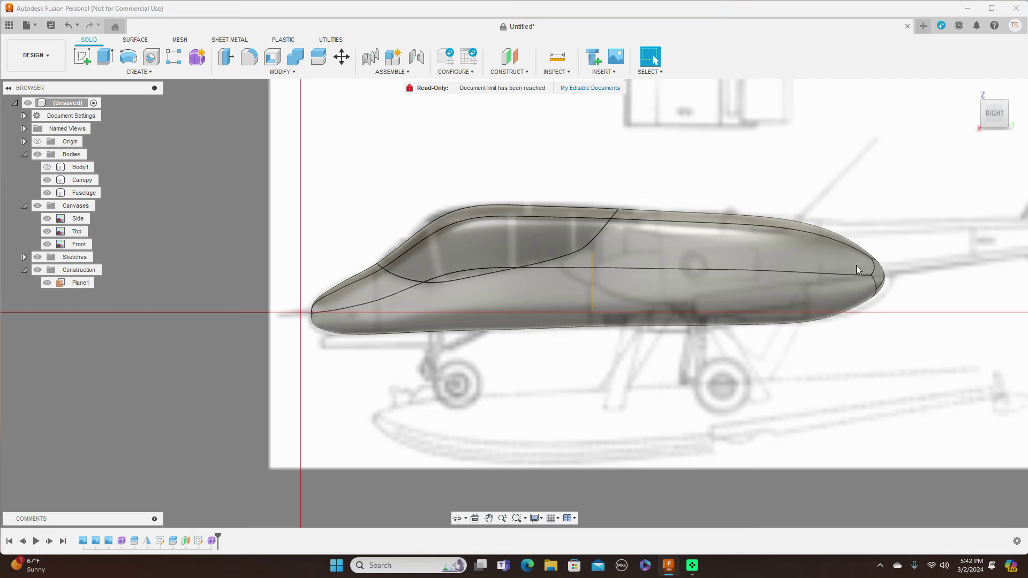
click(986, 119)
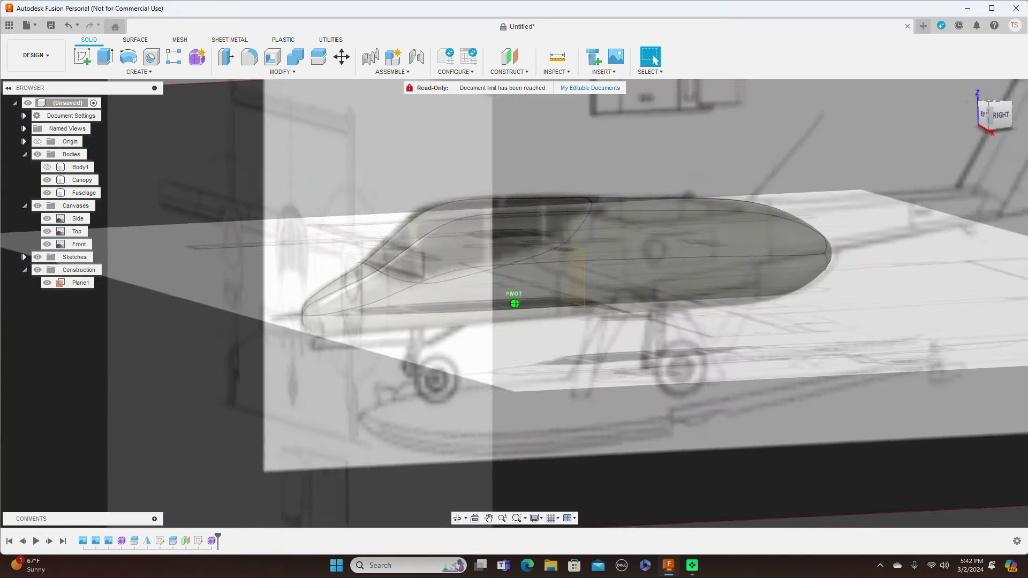
Start a T-spline Box in the Form environment on Plane1, viewed from the front.
click(197, 56)
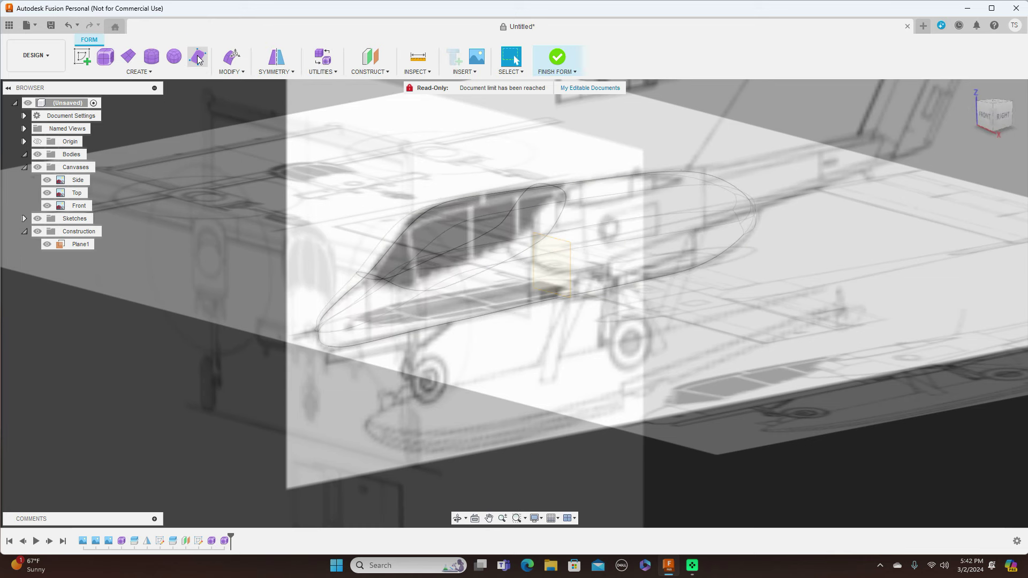
click(106, 56)
click(562, 258)
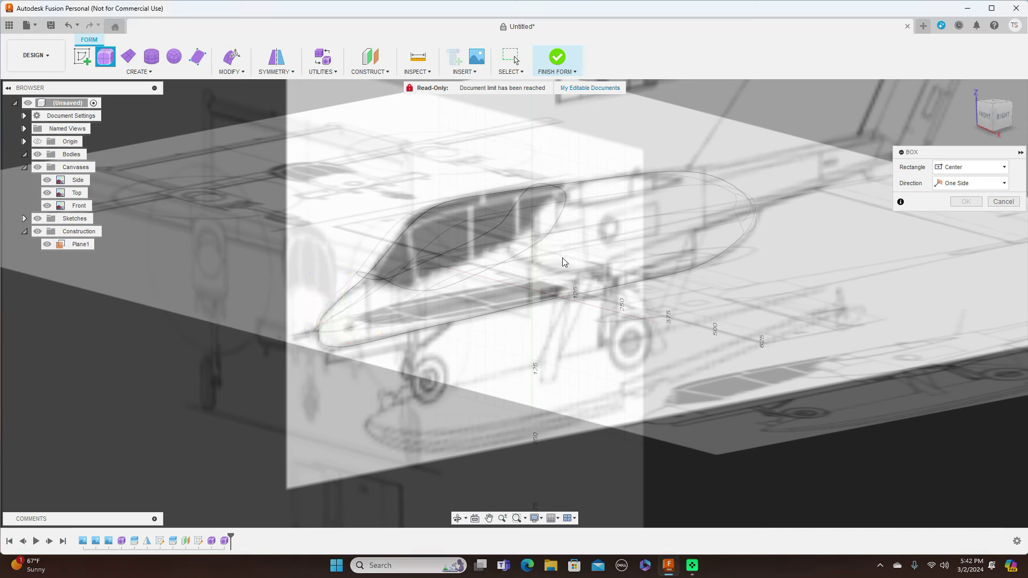
click(983, 117)
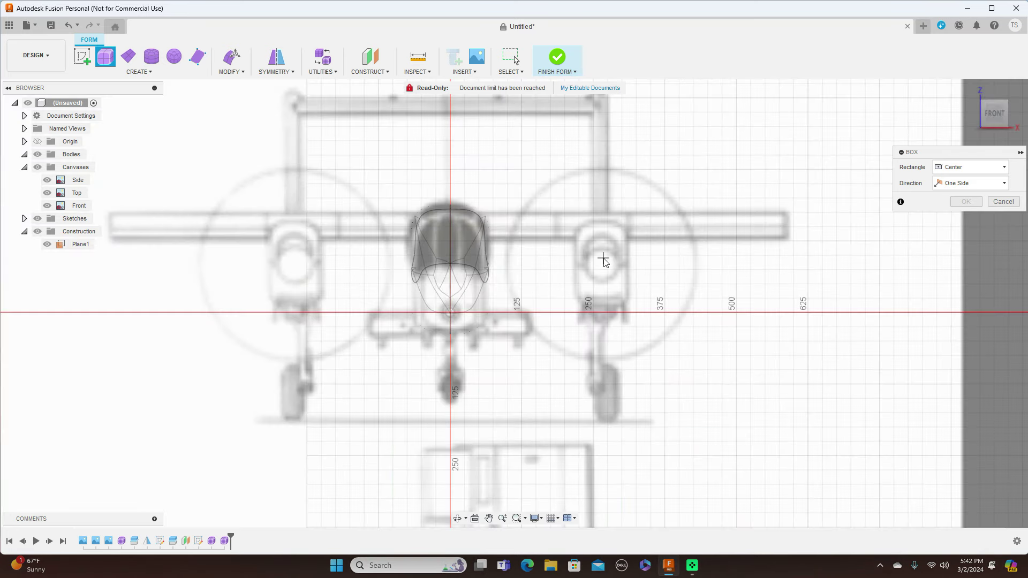
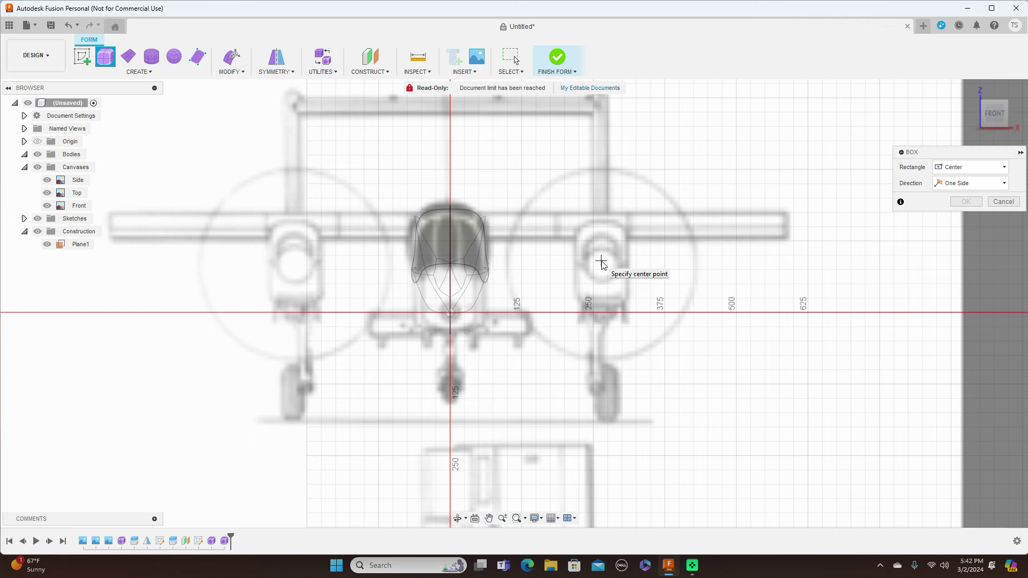
Create a T-spline box centred on the right engine, 925 mm long with 8 height faces.
click(601, 262)
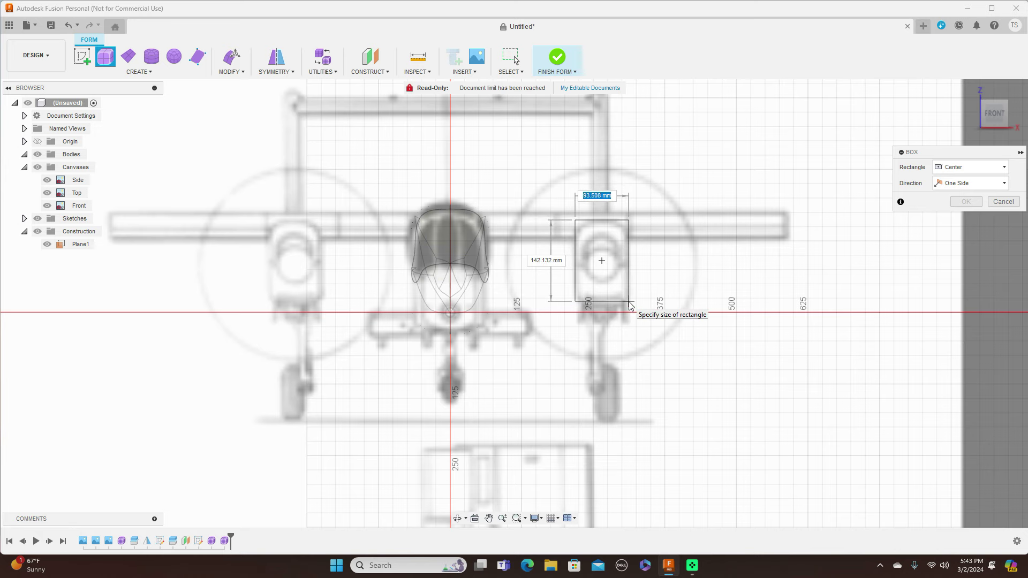
click(629, 306)
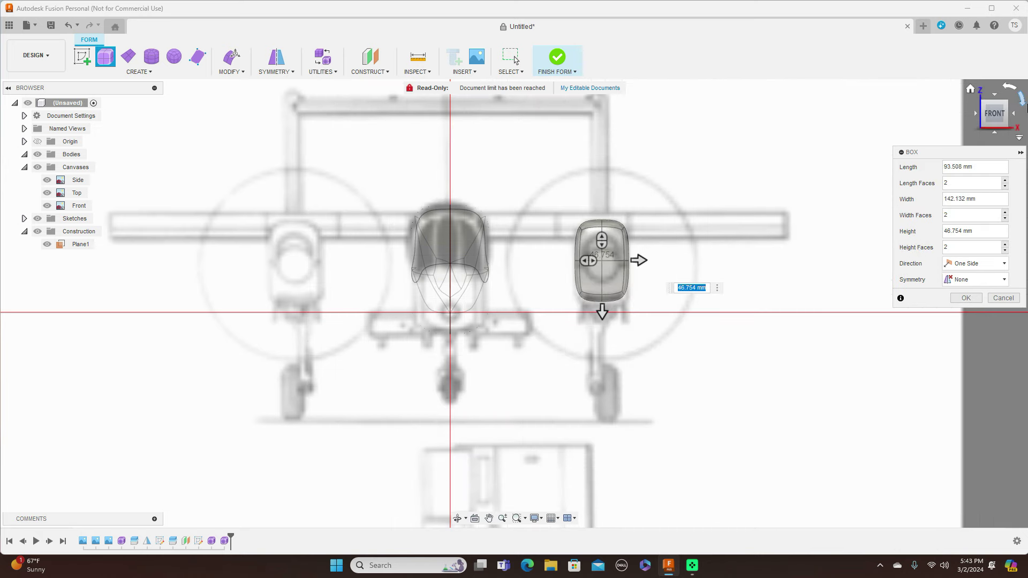
click(1014, 115)
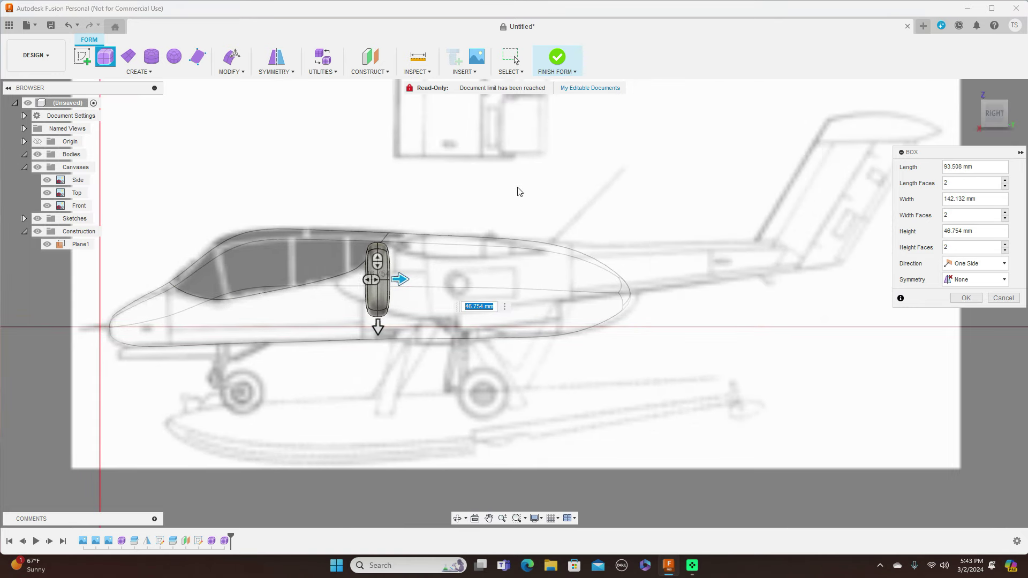
drag(401, 279, 823, 292)
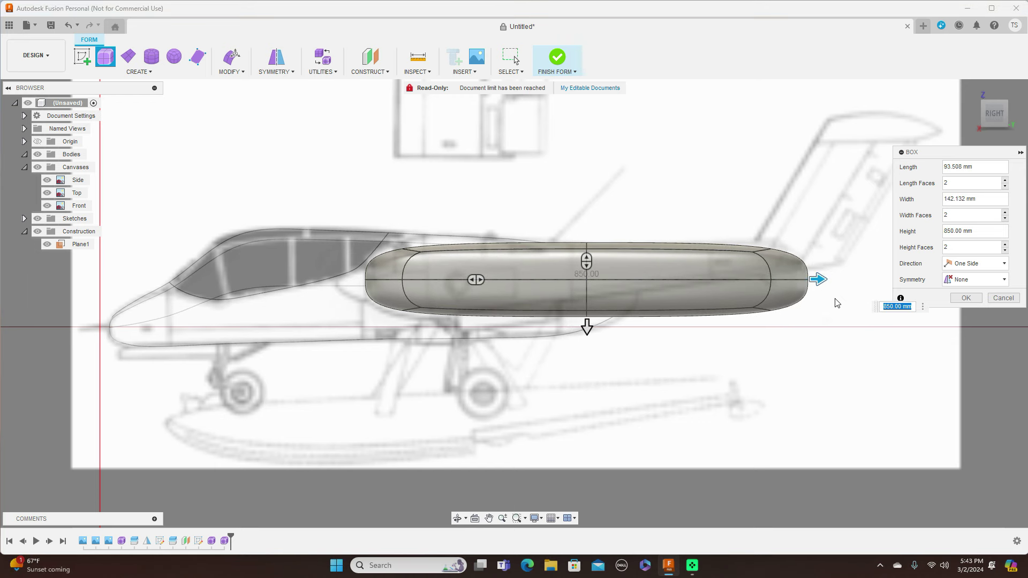
scroll(841, 303, up, 1)
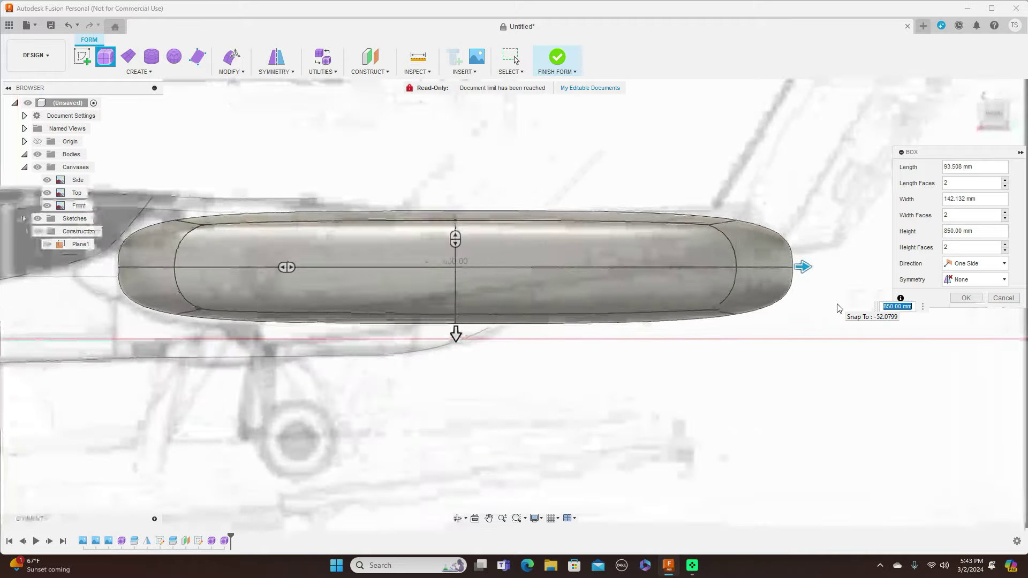
drag(818, 278, 857, 278)
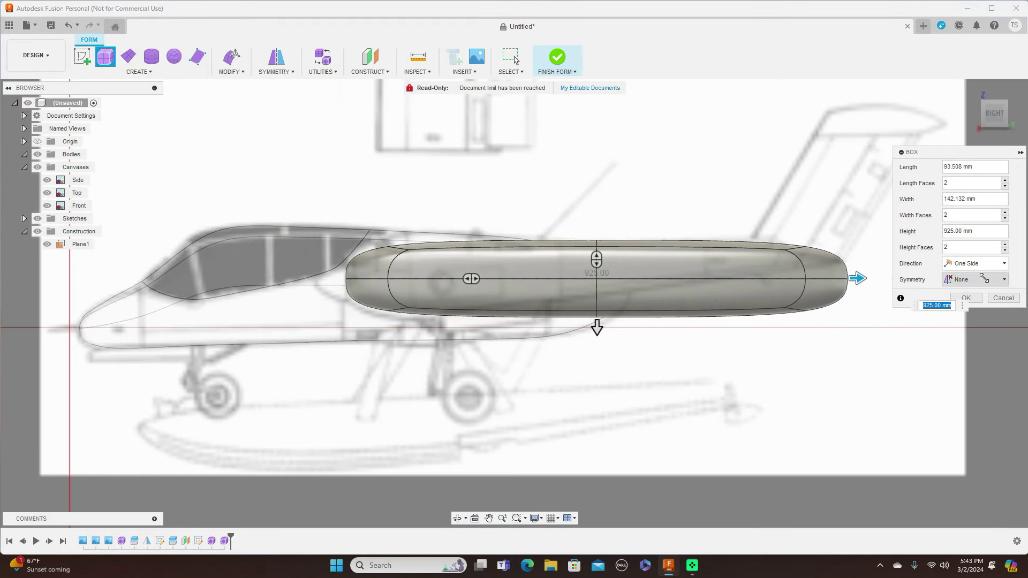
click(1005, 245)
click(1004, 245)
click(1005, 245)
click(1004, 245)
click(1004, 245)
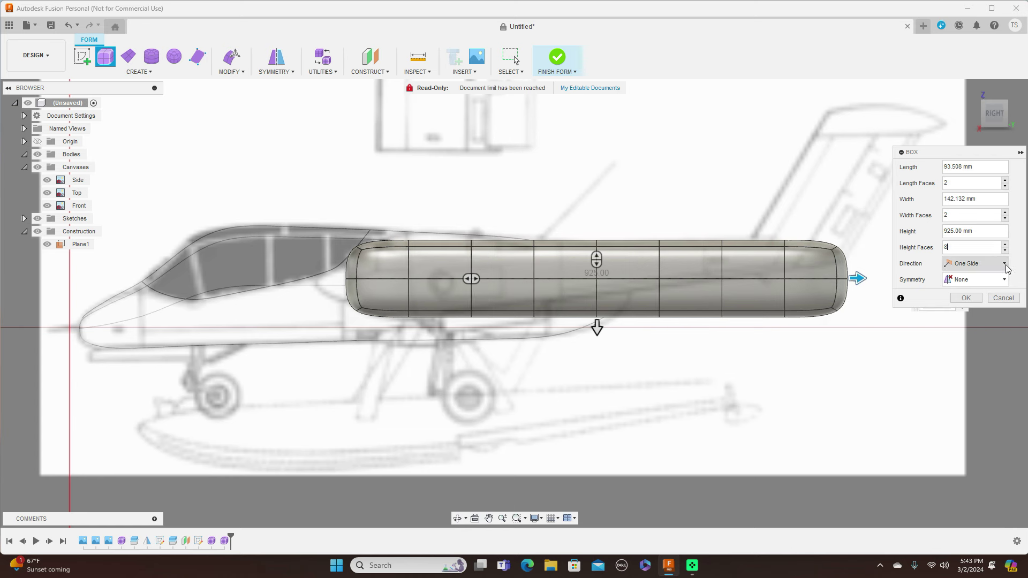
click(975, 301)
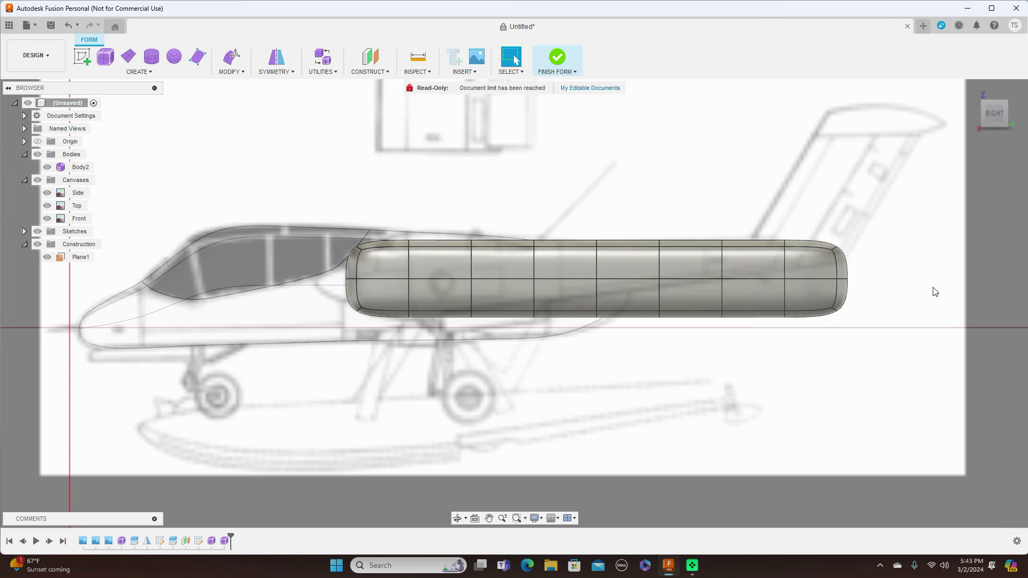
Select the end-cap faces at one end of the box and delete them.
scroll(935, 292, up, 1)
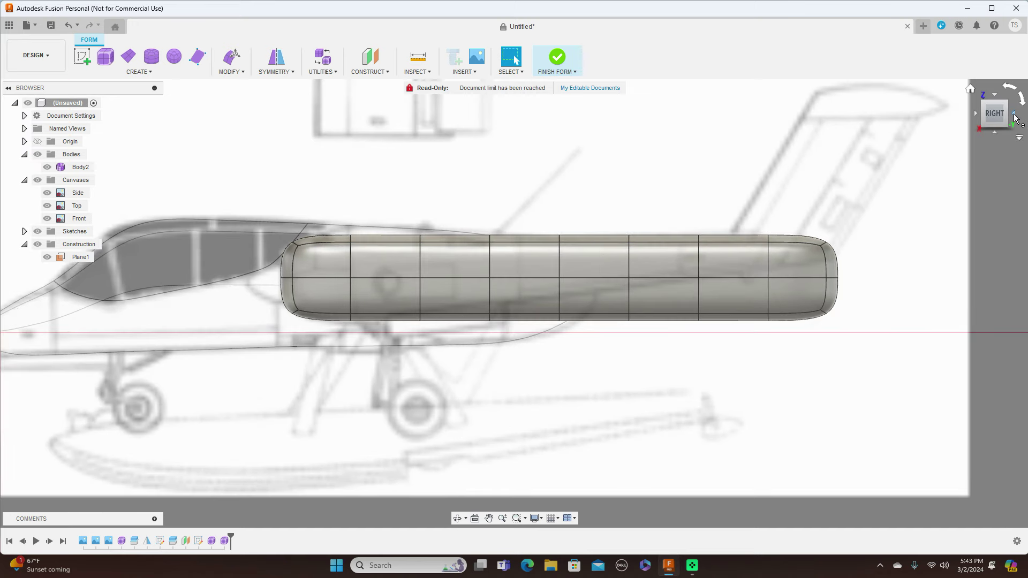
drag(1008, 120, 929, 158)
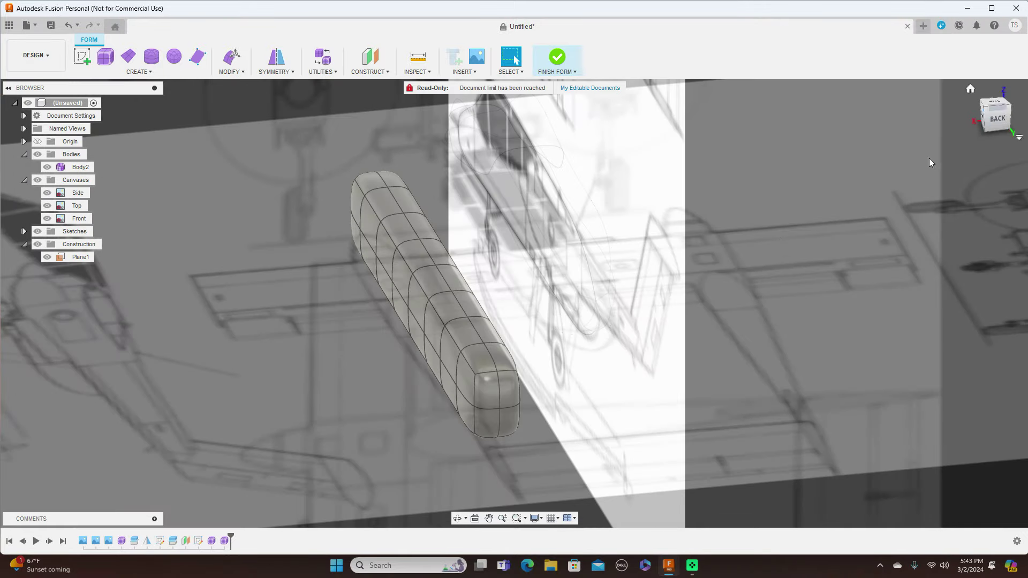
click(480, 393)
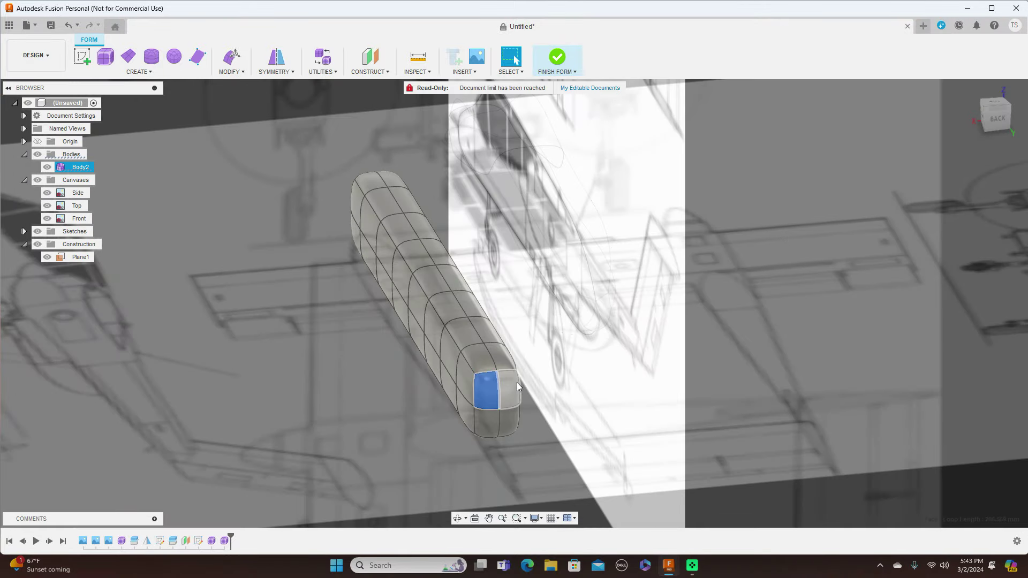
click(506, 387)
click(508, 425)
right_click(550, 368)
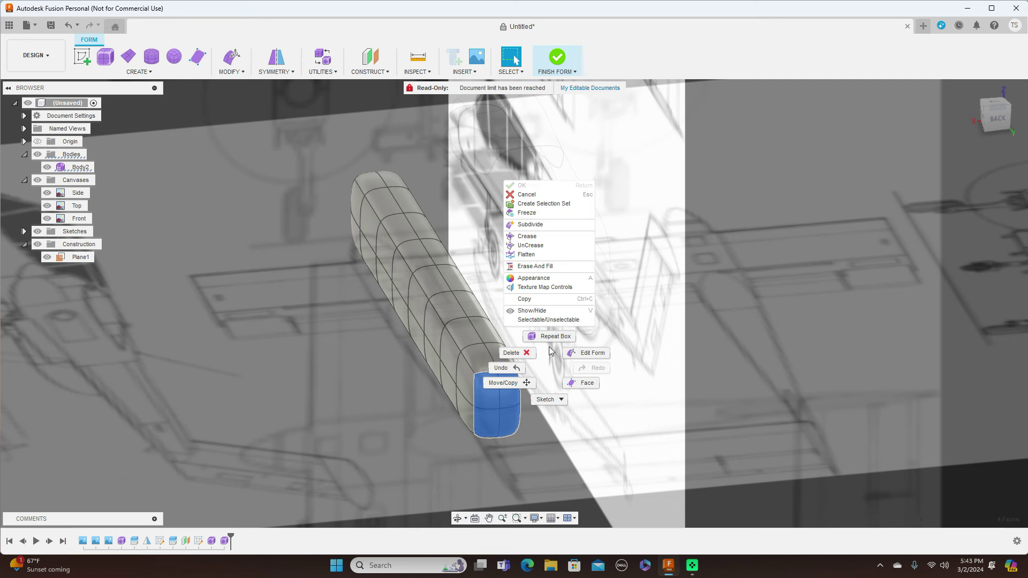
click(522, 354)
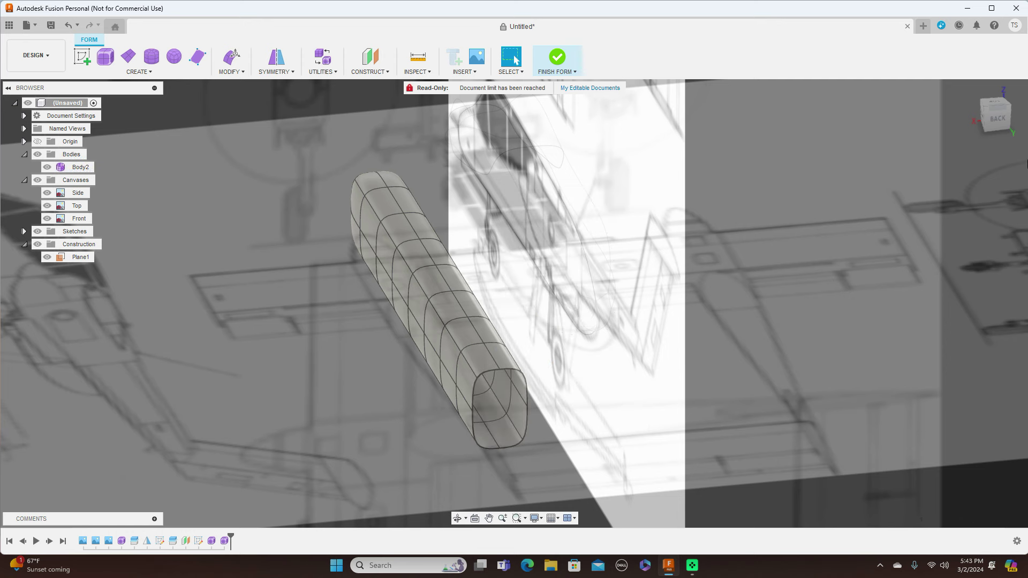
click(982, 116)
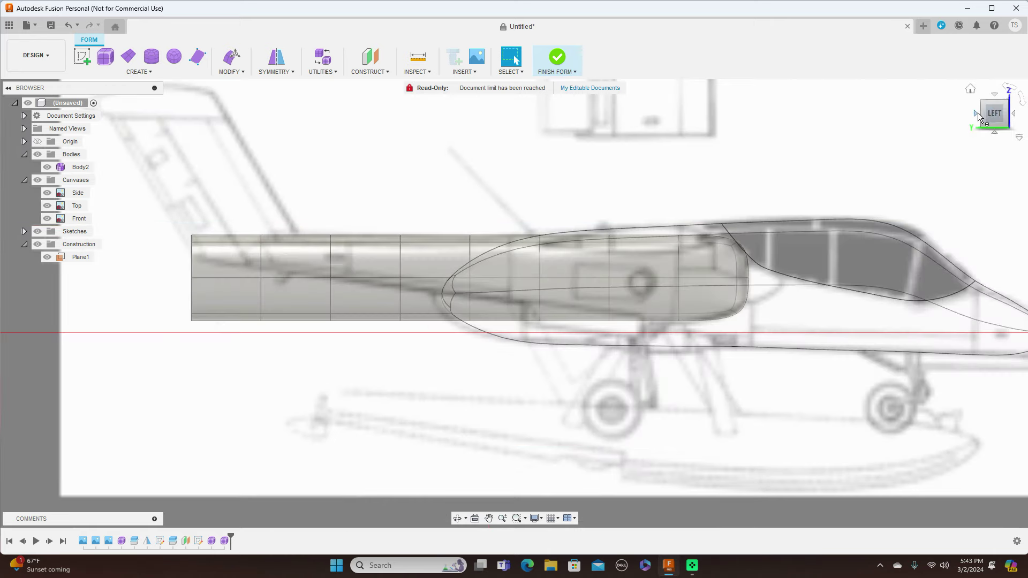
From the front view, select the four end-cap faces and delete them.
click(976, 113)
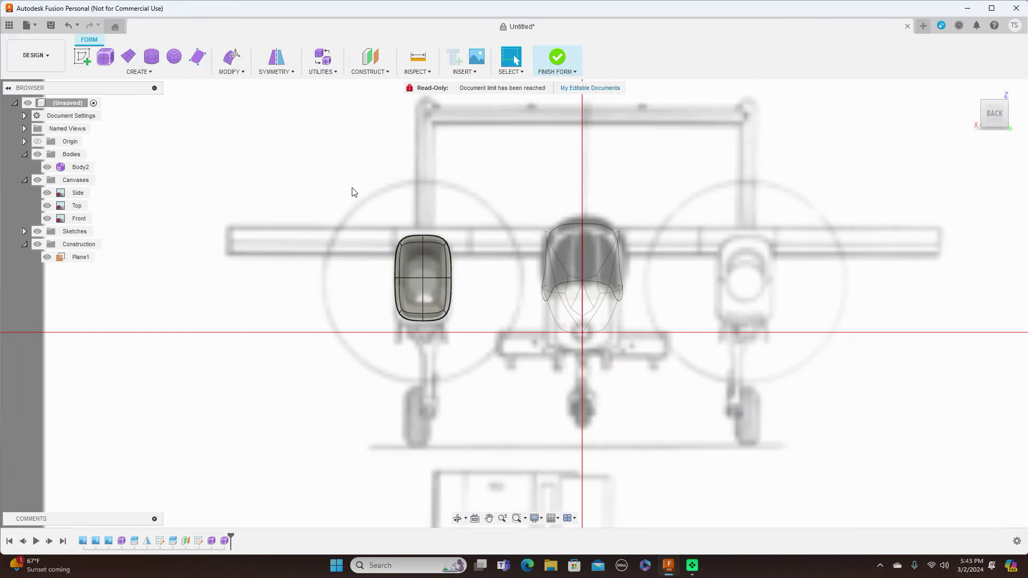
shift+click(441, 264)
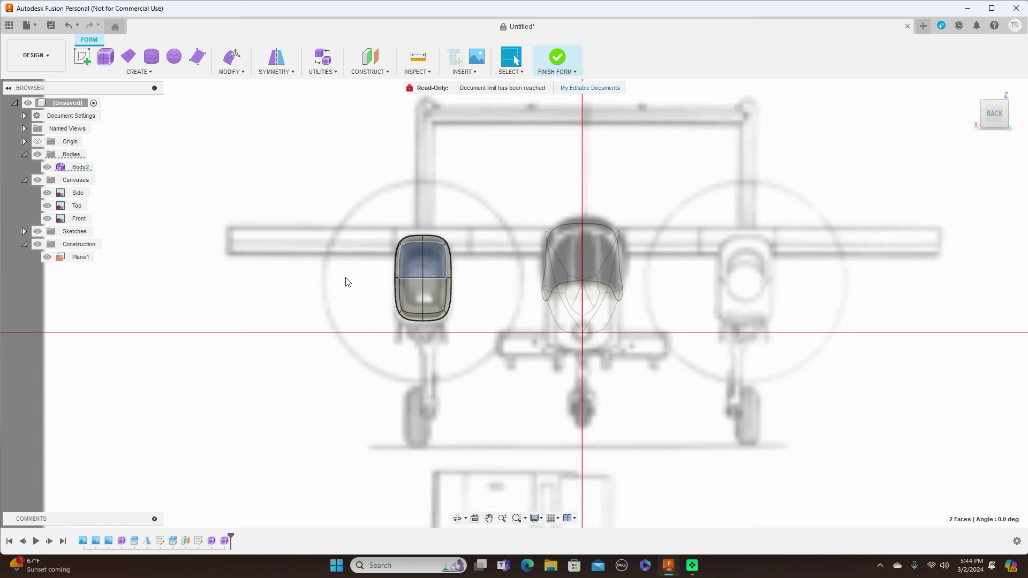
click(974, 111)
click(975, 111)
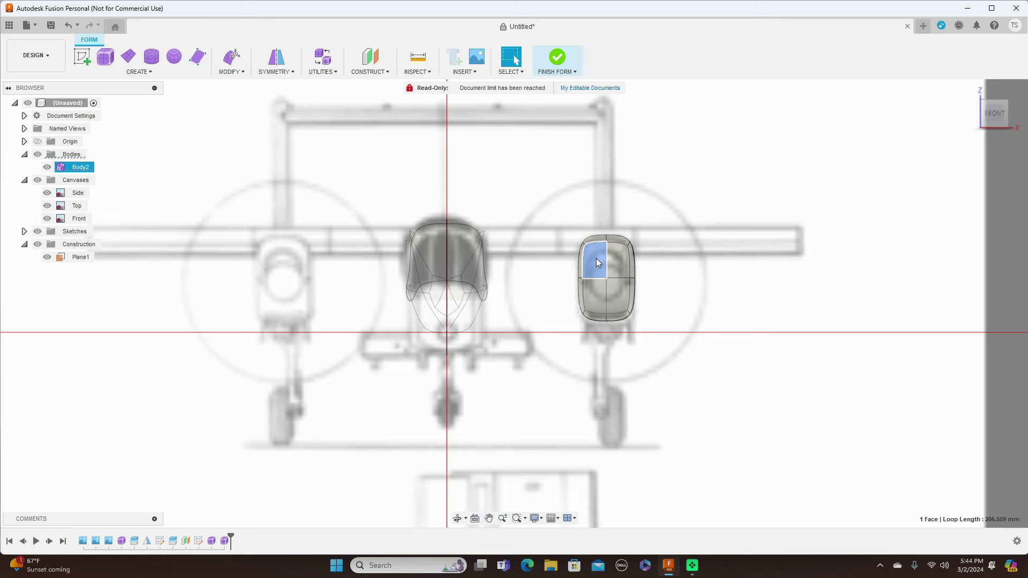
shift+click(612, 287)
right_click(733, 183)
click(705, 167)
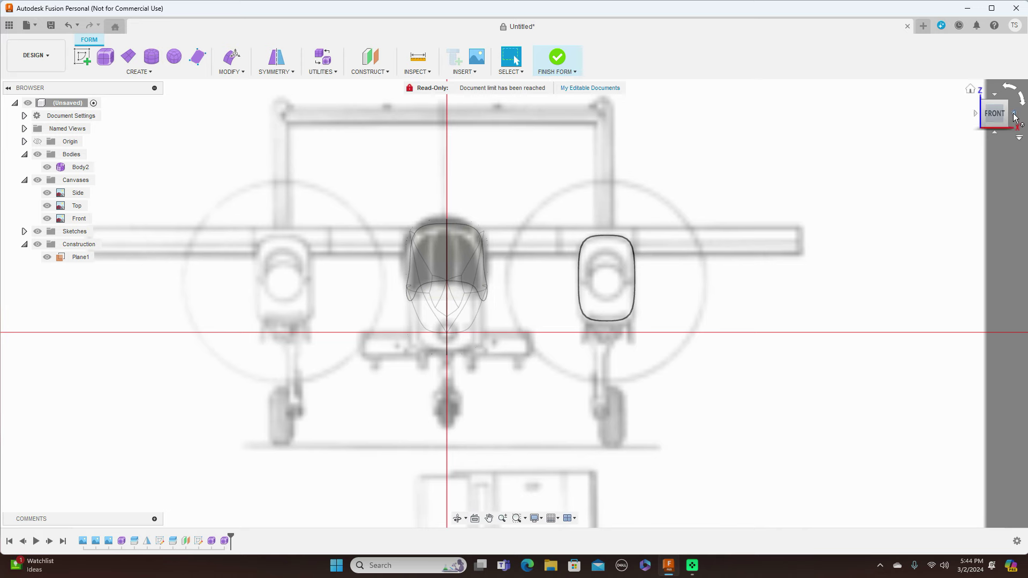
Return to the Right view and select the edge ring at the box's front end.
click(1014, 116)
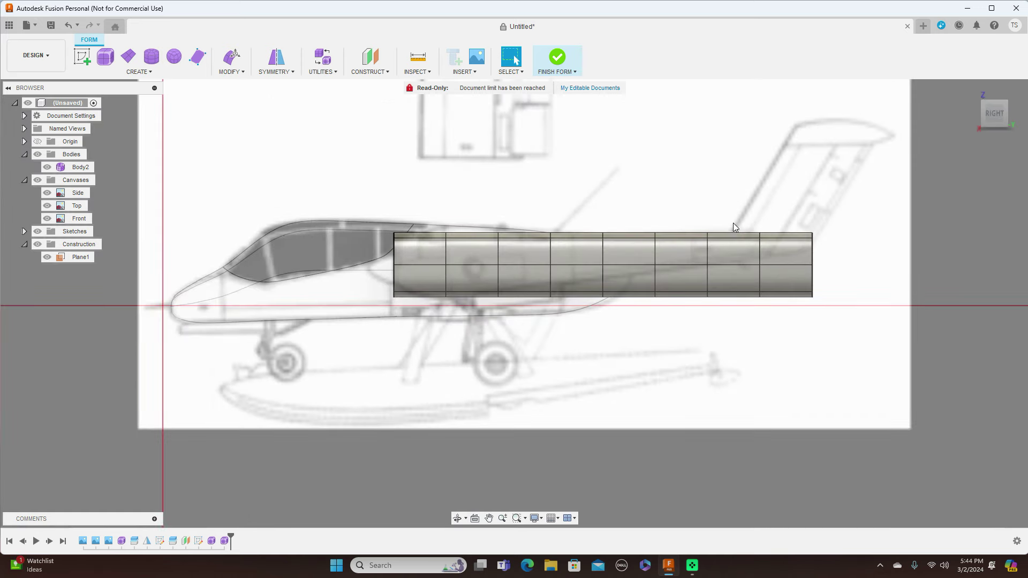
scroll(702, 257, up, 3)
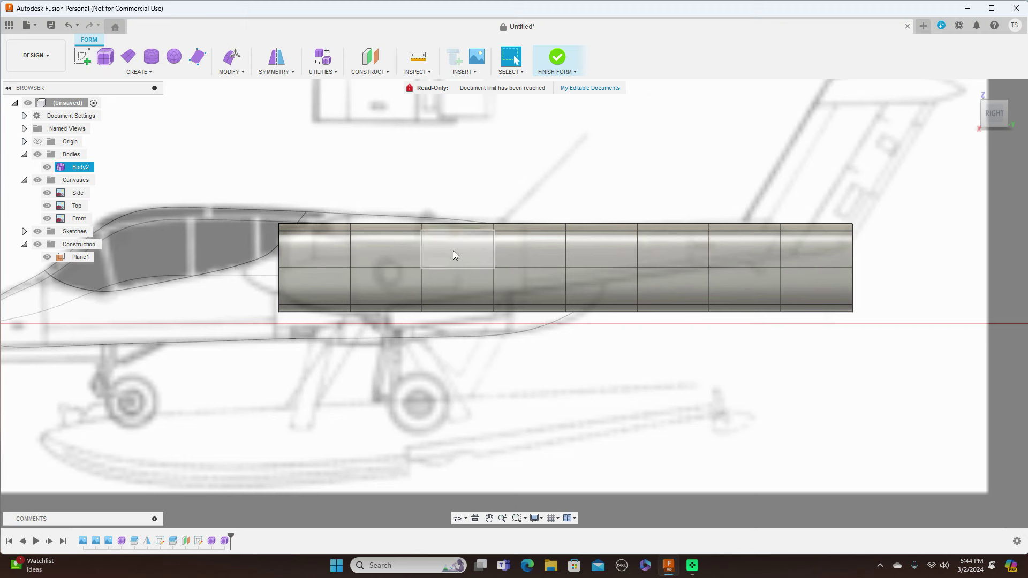
double_click(277, 258)
Shrink the front edge ring to taper the nose, then enlarge and raise the second ring.
right_click(278, 255)
key(Escape)
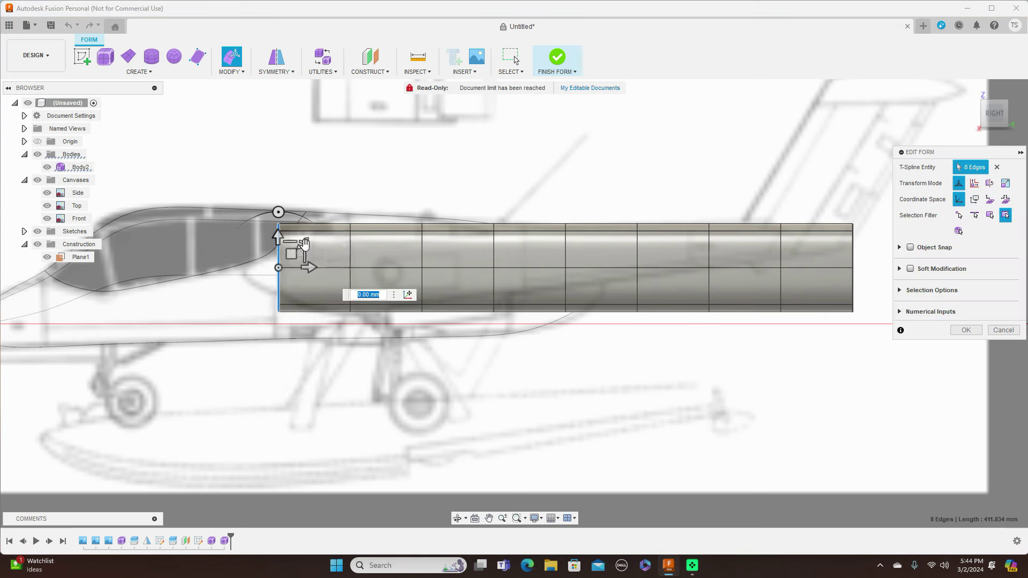
mouse_move(299, 238)
mouse_down()
mouse_move(265, 264)
mouse_move(297, 249)
mouse_up()
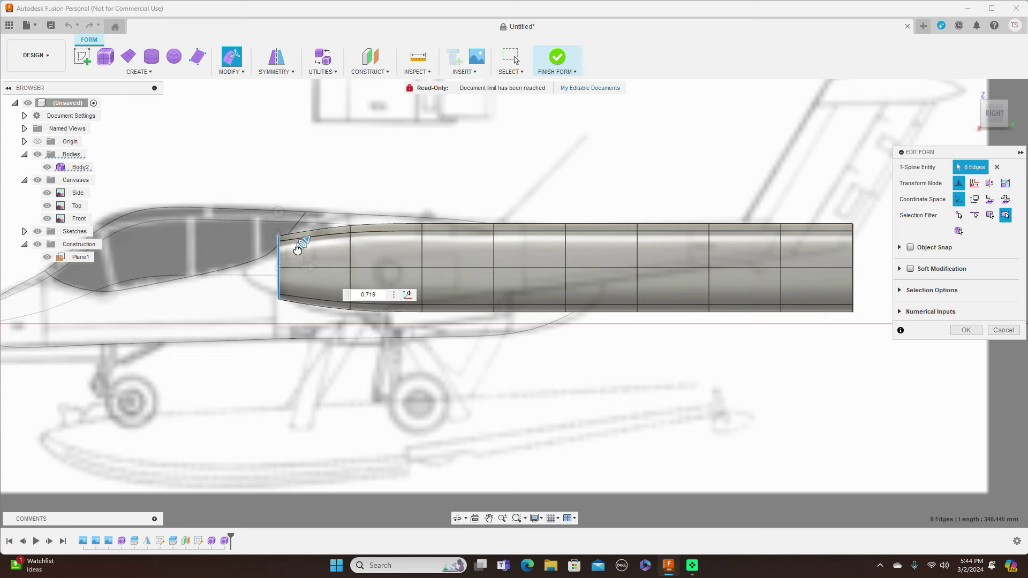
double_click(351, 242)
drag(374, 239, 376, 239)
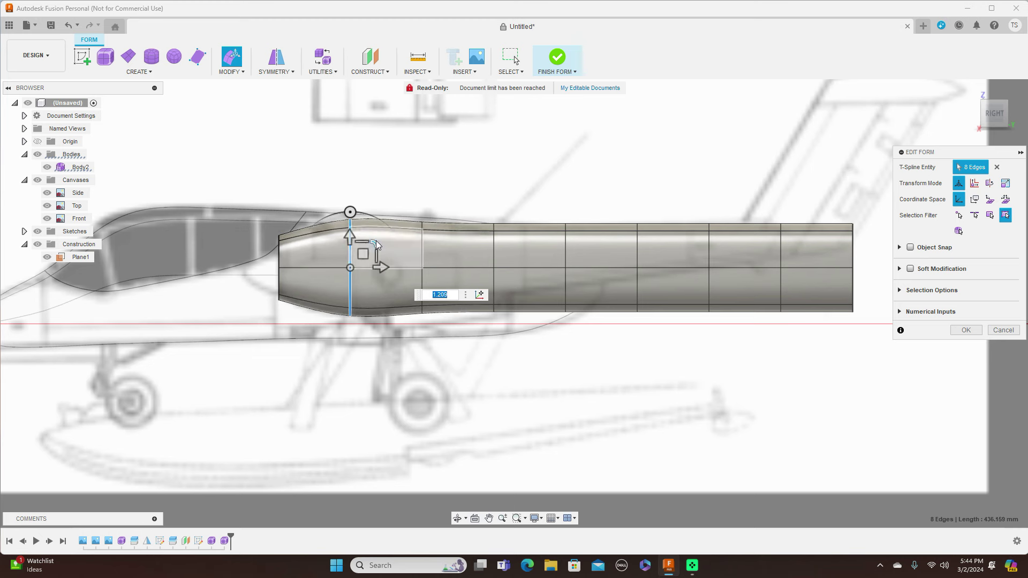
drag(364, 252, 366, 249)
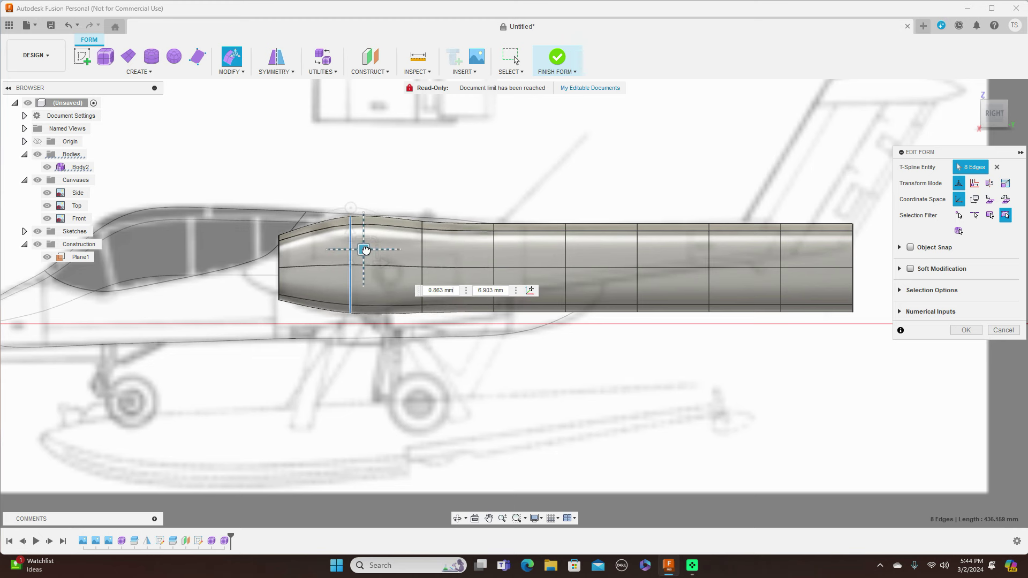
Scale the third ring to 1.058 and shrink the fourth and fifth rings into a waist.
double_click(422, 240)
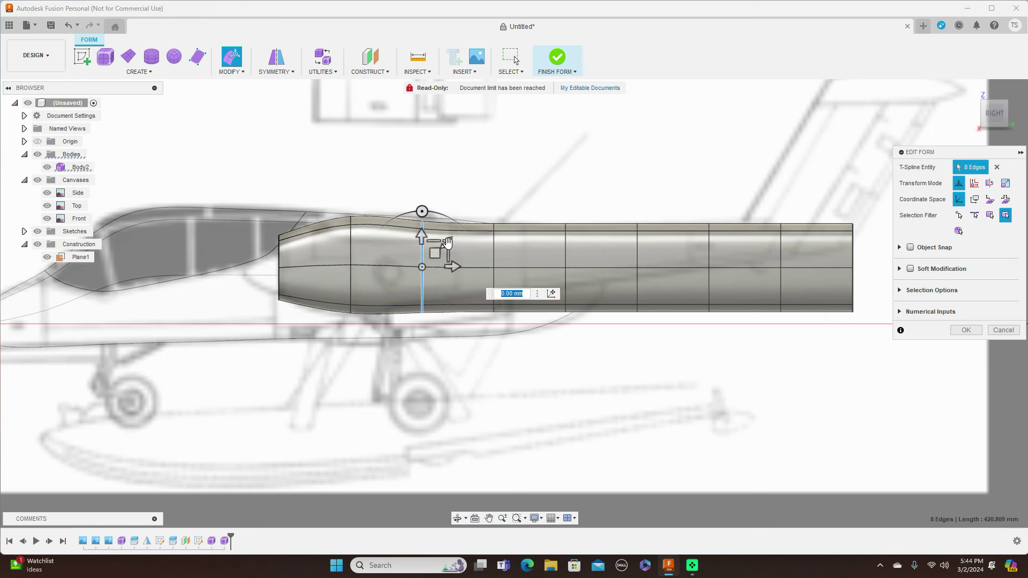
text(1.054)
key(BackSpace)
text(86)
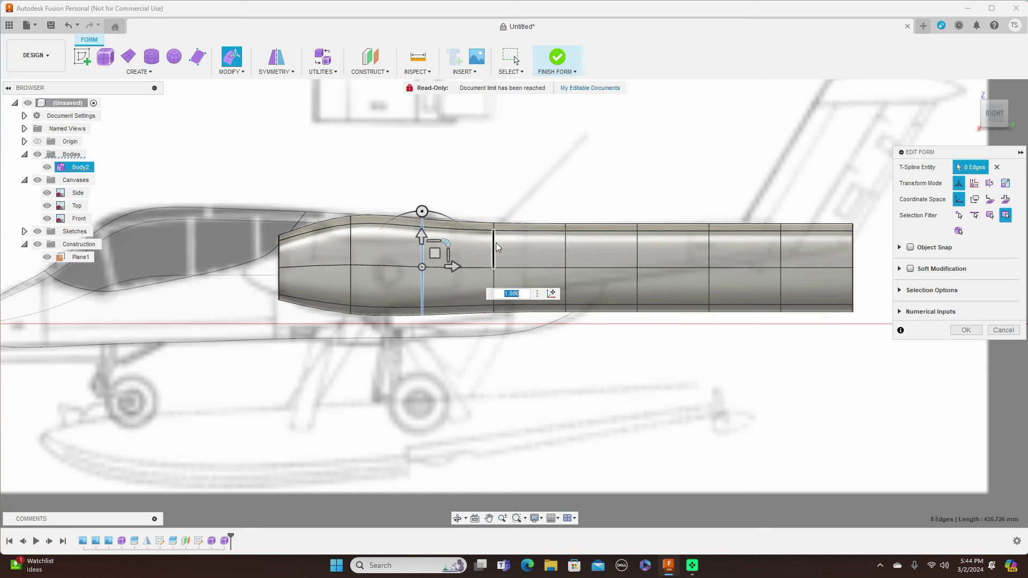
double_click(493, 243)
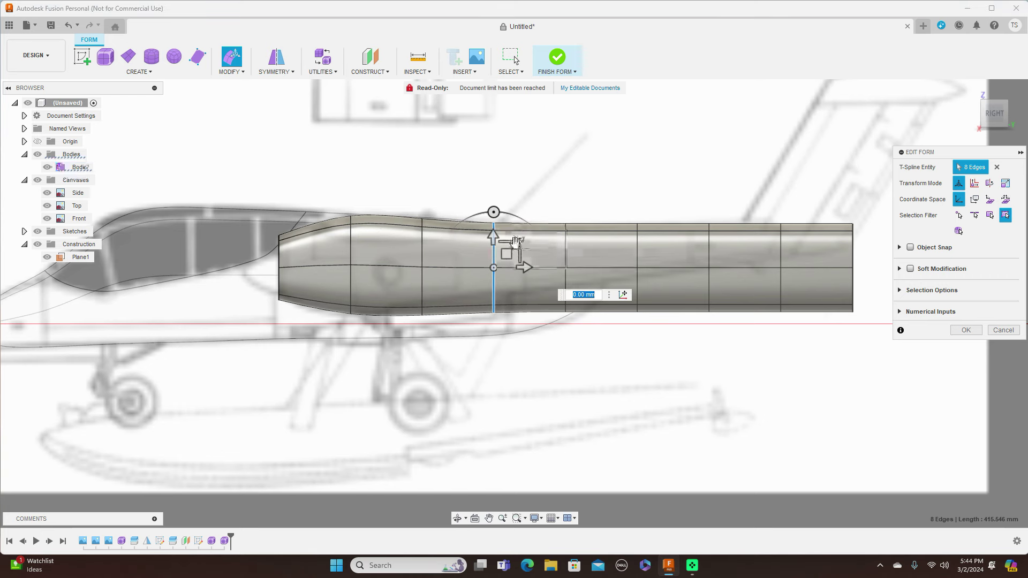
drag(517, 242, 519, 245)
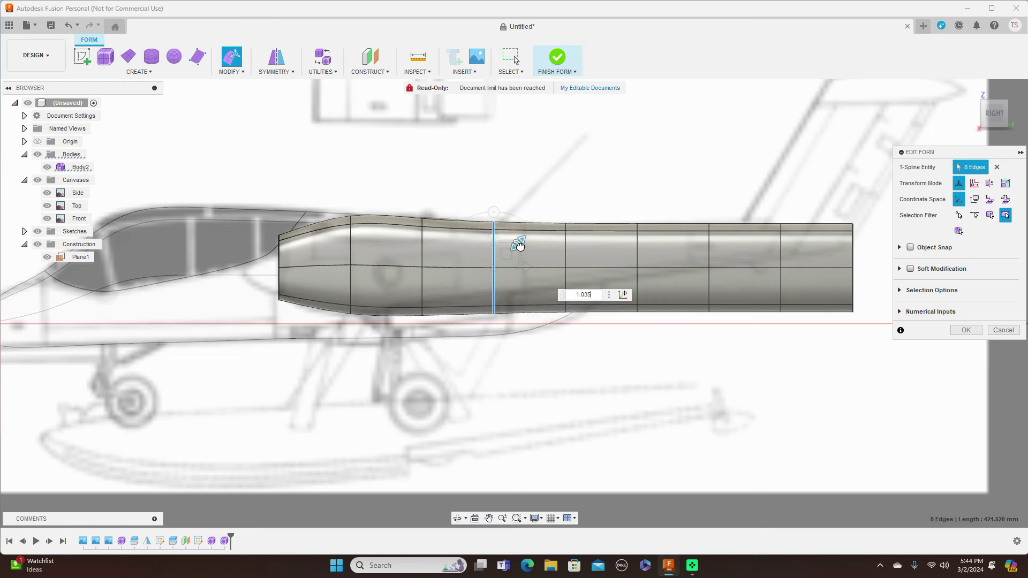
double_click(566, 254)
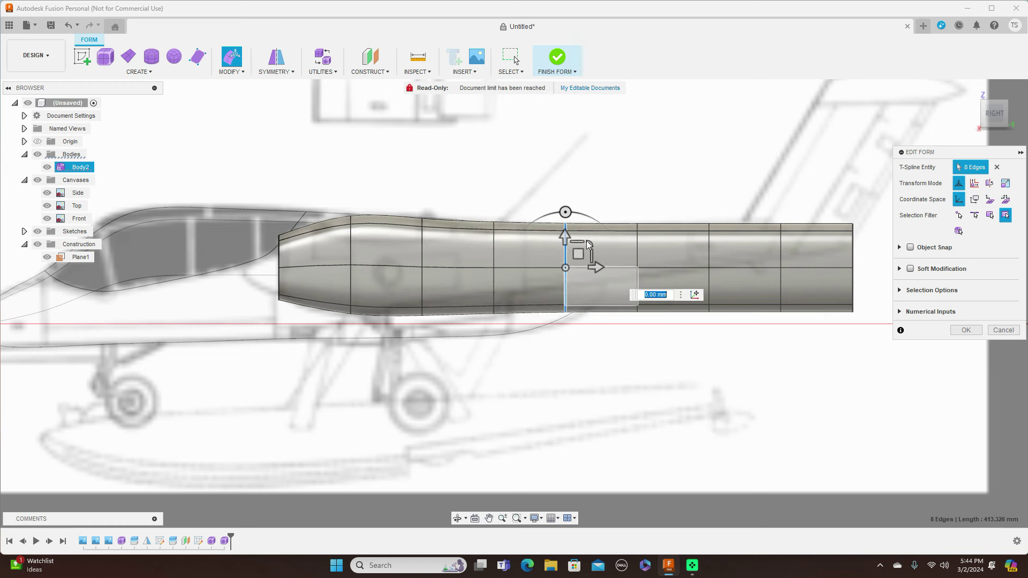
mouse_move(587, 244)
mouse_down()
mouse_move(570, 252)
mouse_move(580, 243)
mouse_up()
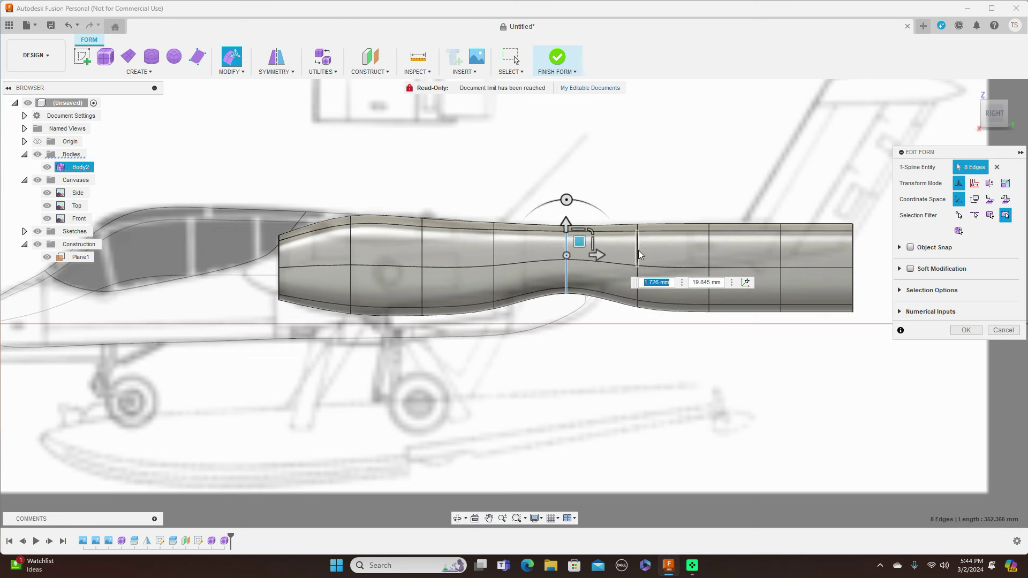
Shrink the sixth ring and each loop behind it through the tail end.
double_click(638, 254)
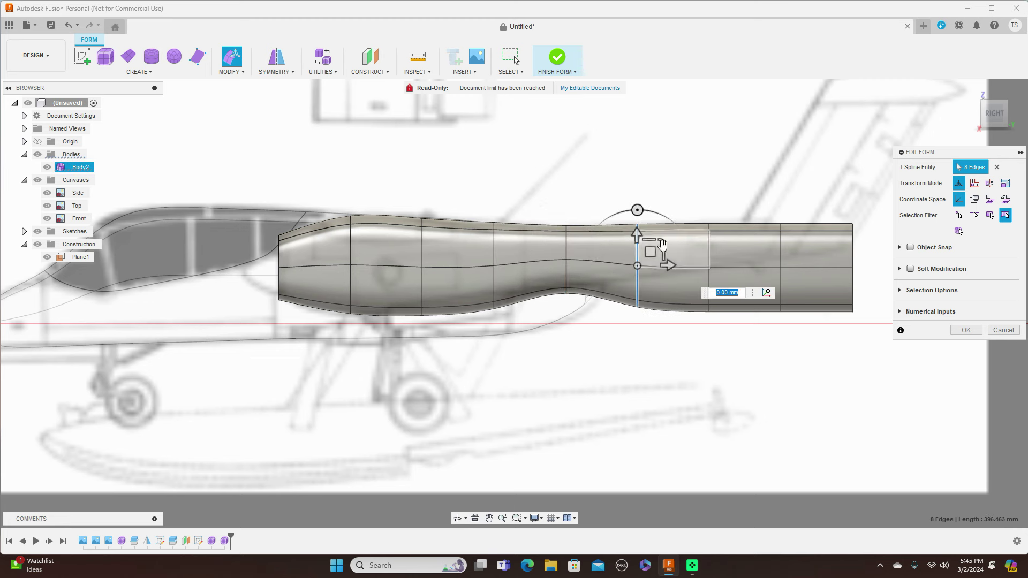
drag(662, 242, 702, 245)
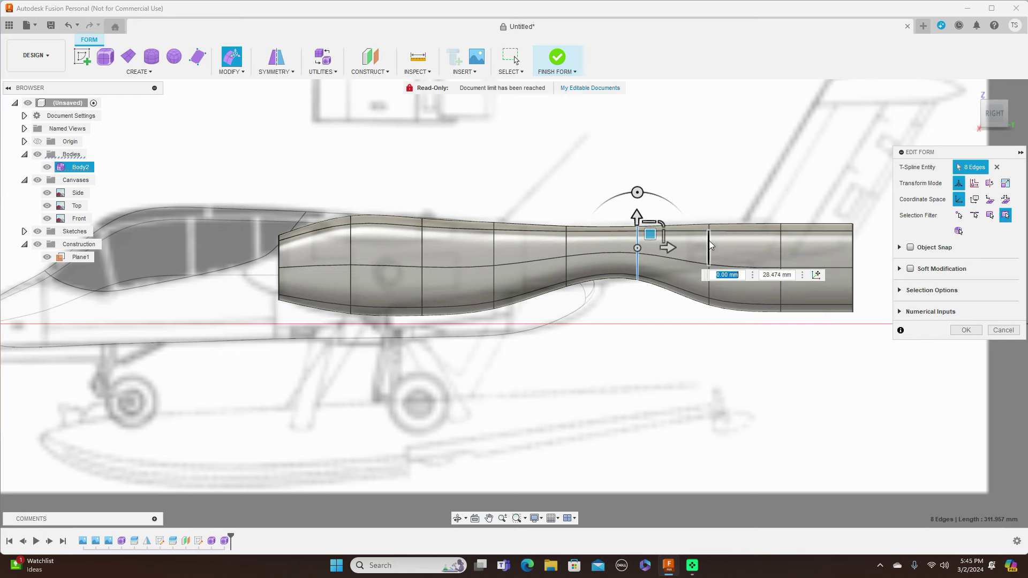
double_click(709, 245)
mouse_move(732, 242)
mouse_down()
mouse_move(719, 249)
mouse_move(719, 236)
mouse_up()
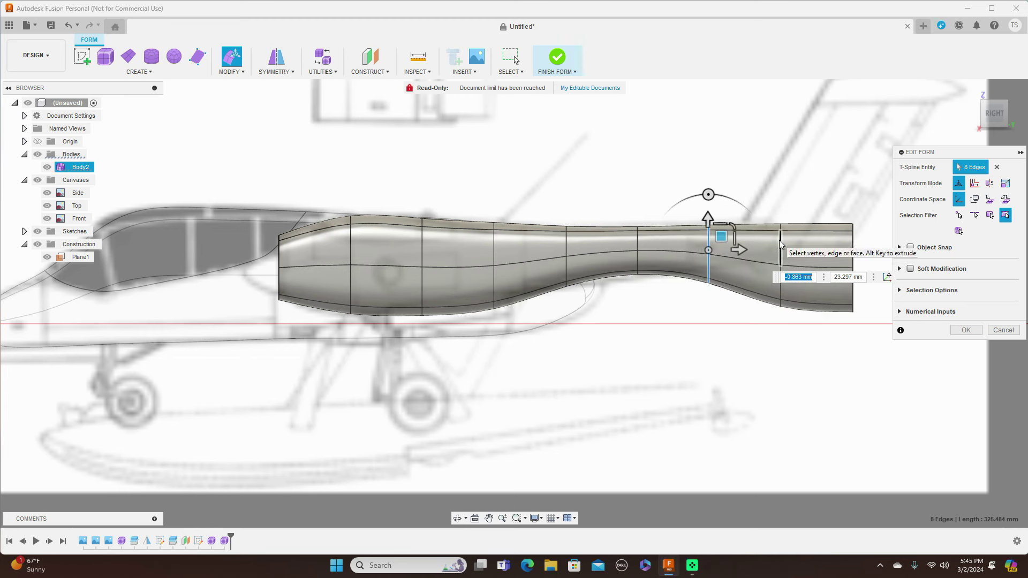
double_click(780, 245)
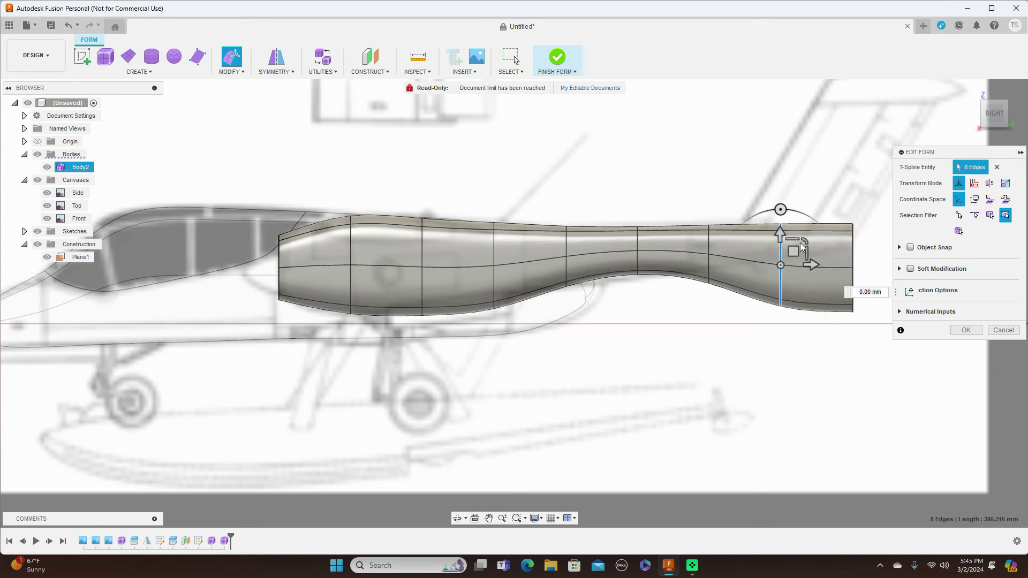
click(806, 244)
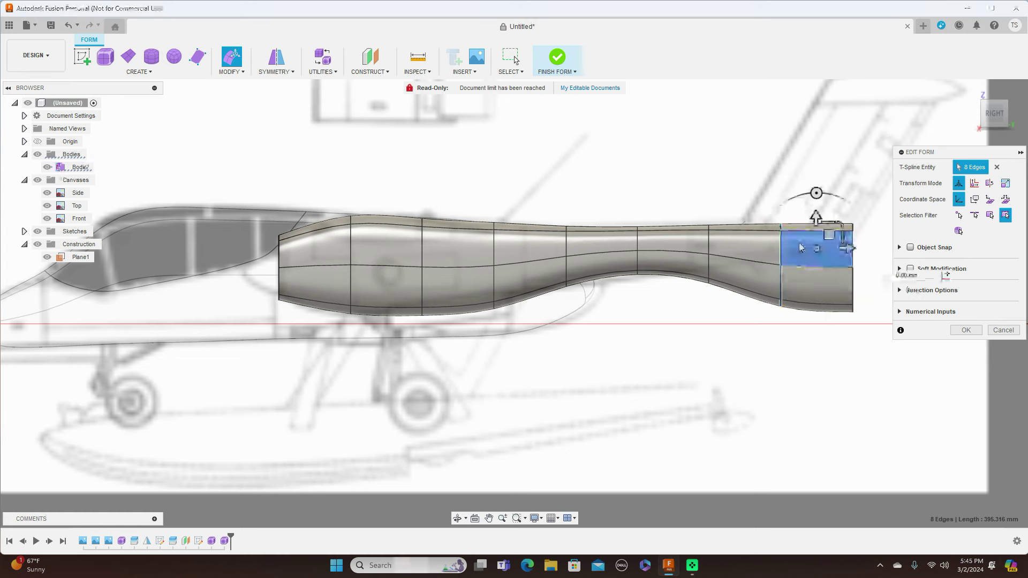
double_click(780, 272)
mouse_move(804, 242)
mouse_down()
mouse_move(785, 251)
mouse_move(793, 232)
mouse_up()
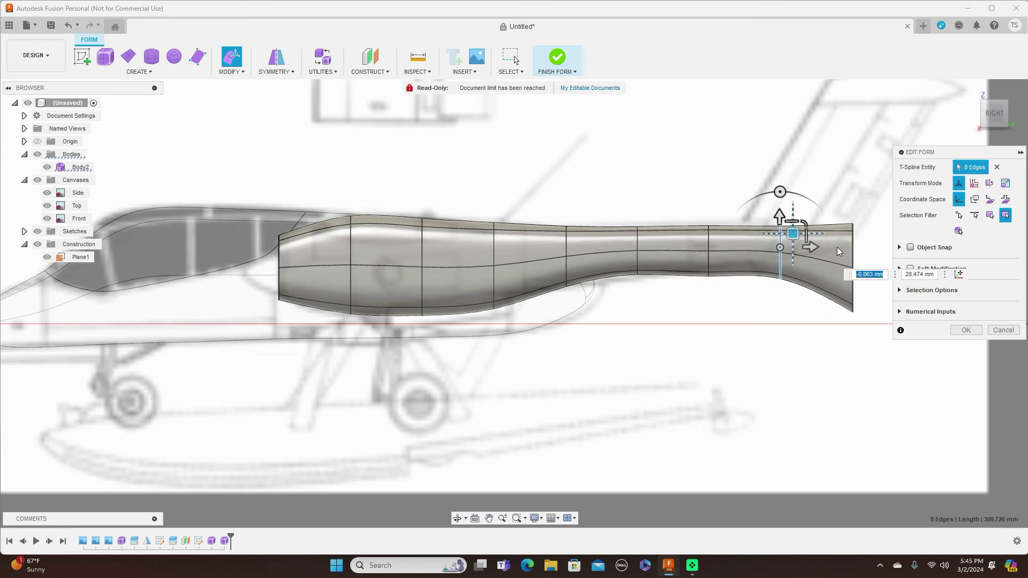
double_click(853, 245)
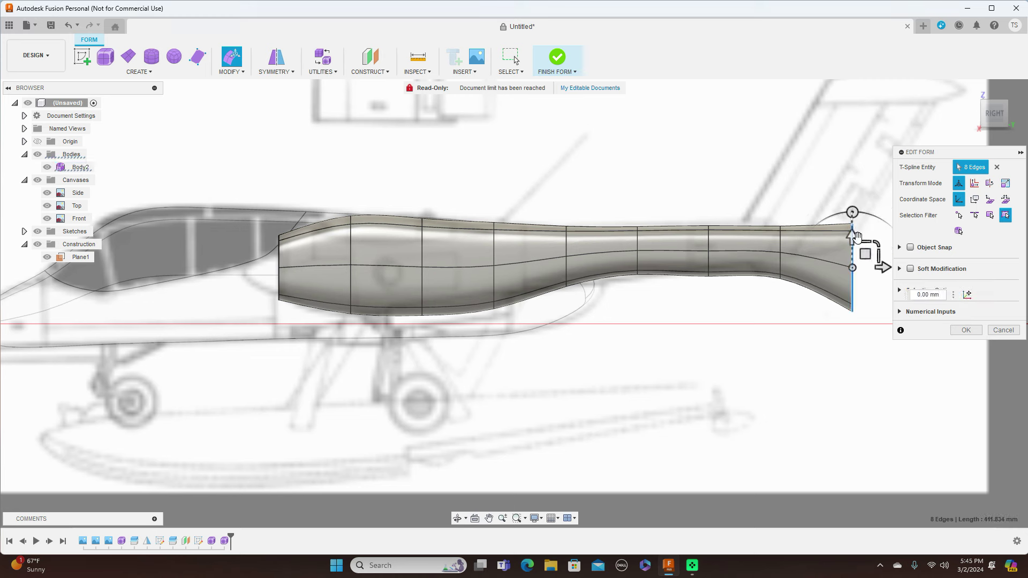
mouse_move(877, 244)
mouse_down()
mouse_move(863, 246)
mouse_move(862, 233)
mouse_up()
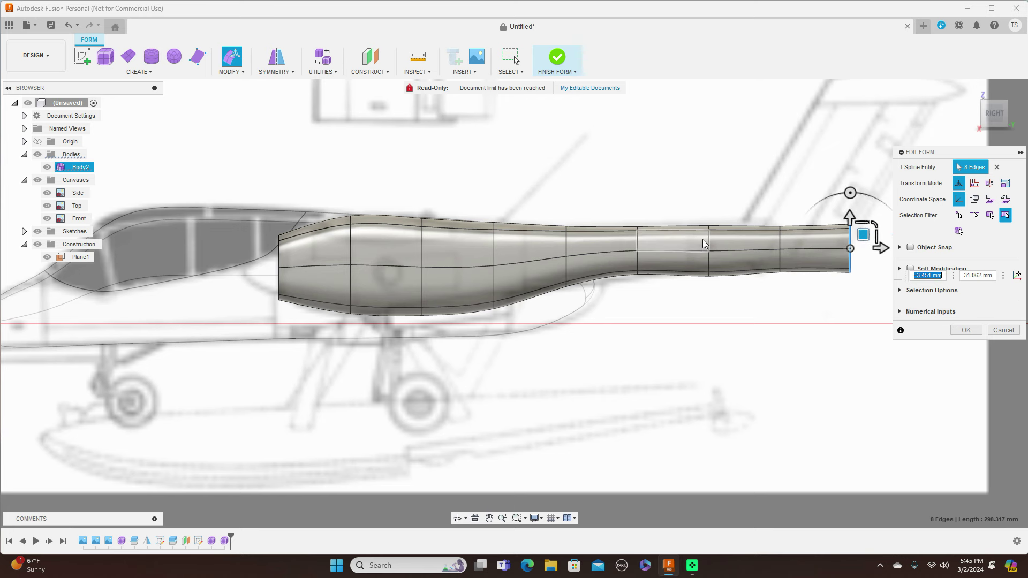
Even out the taper by rescaling mid-tail loops and shrinking the tail end further.
double_click(707, 238)
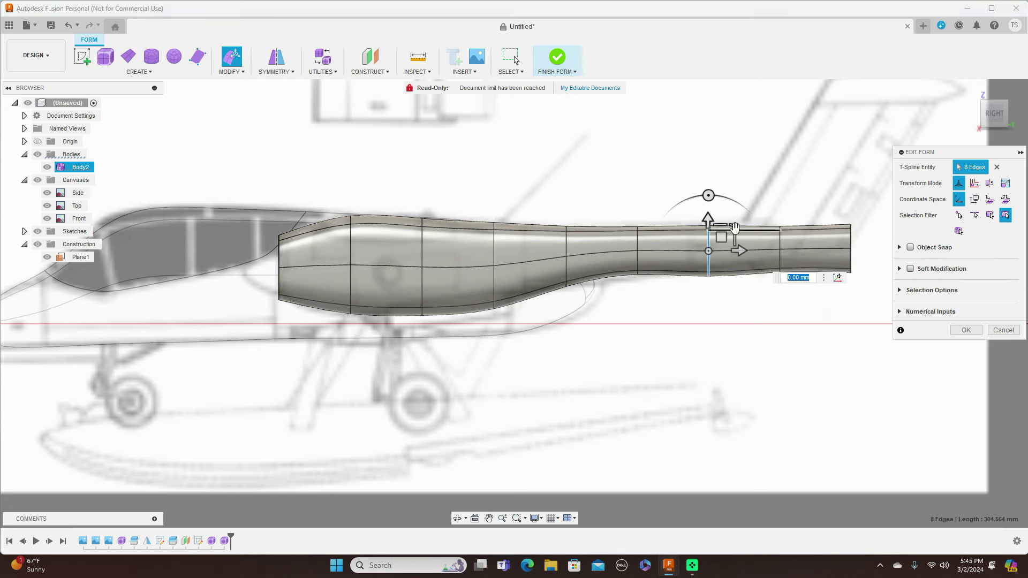
drag(733, 224, 696, 238)
double_click(637, 239)
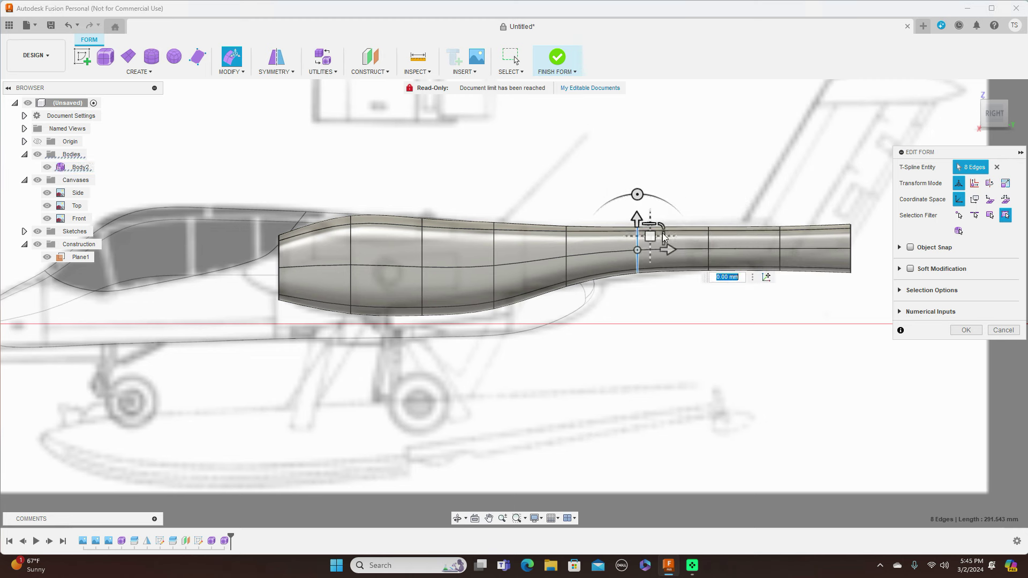
drag(662, 226, 649, 239)
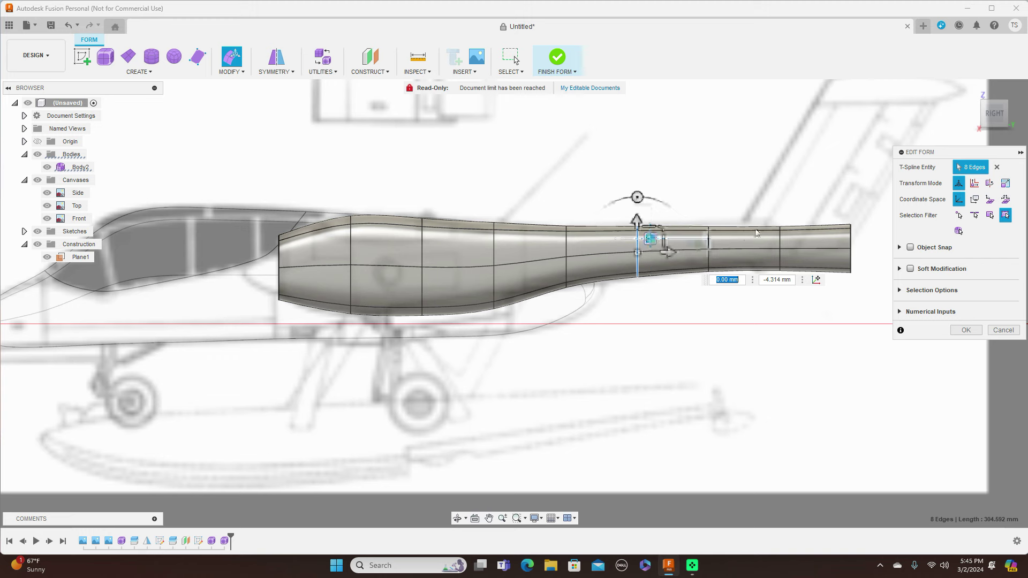
click(850, 245)
drag(876, 223, 863, 226)
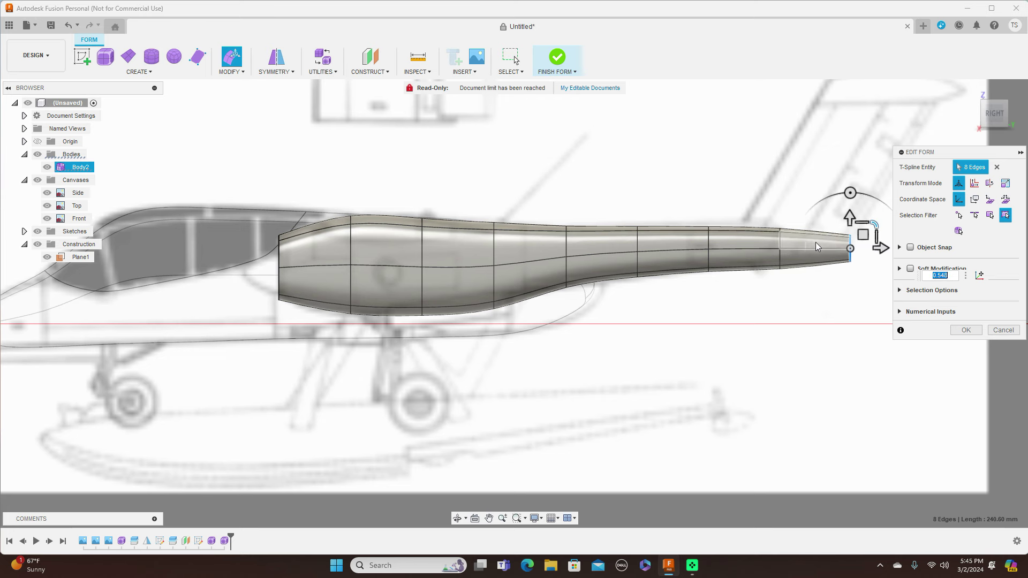
double_click(780, 240)
drag(804, 224, 794, 225)
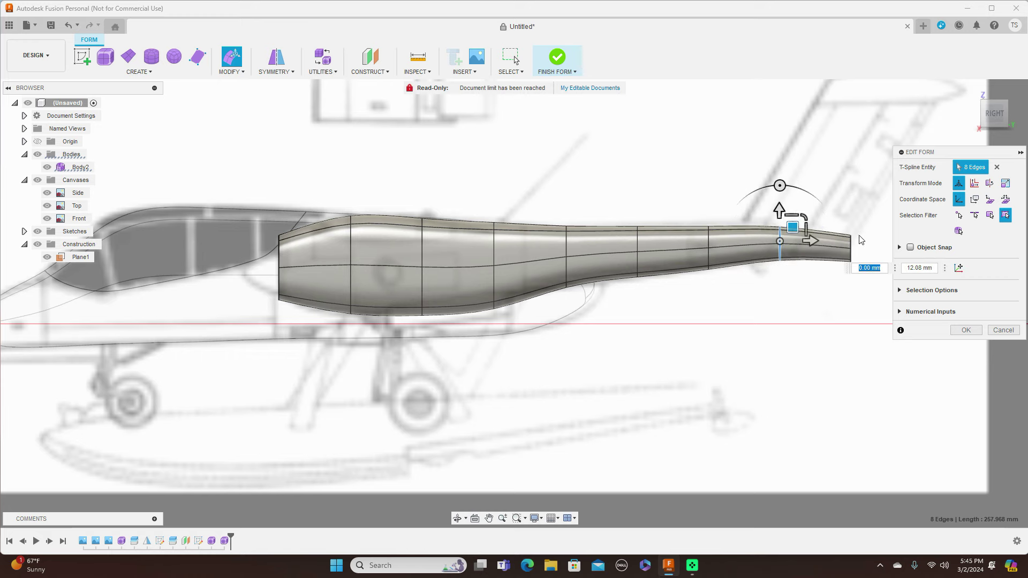
Raise the tail-end loop, shift a mid-boom loop, and hide the body to check the blueprint.
scroll(851, 243, up, 2)
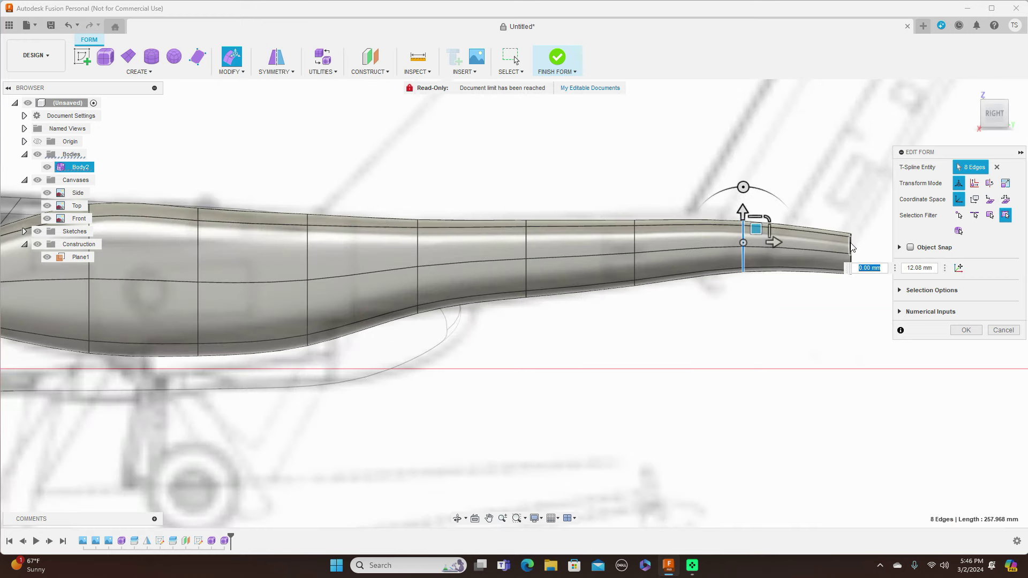
double_click(850, 245)
drag(858, 228, 859, 221)
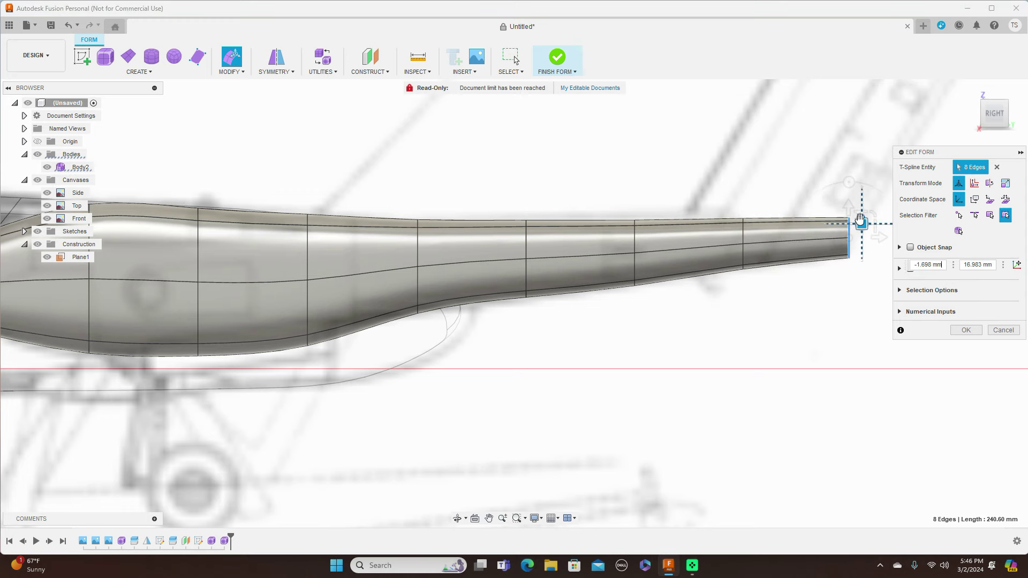
scroll(733, 329, down, 3)
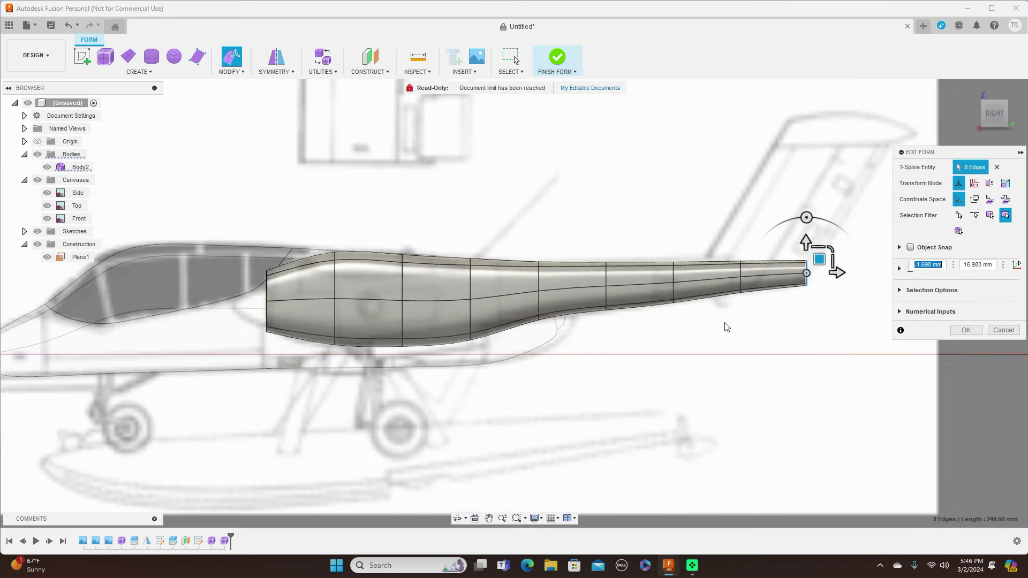
double_click(606, 276)
mouse_move(621, 269)
mouse_down()
mouse_move(657, 270)
mouse_move(619, 276)
mouse_up()
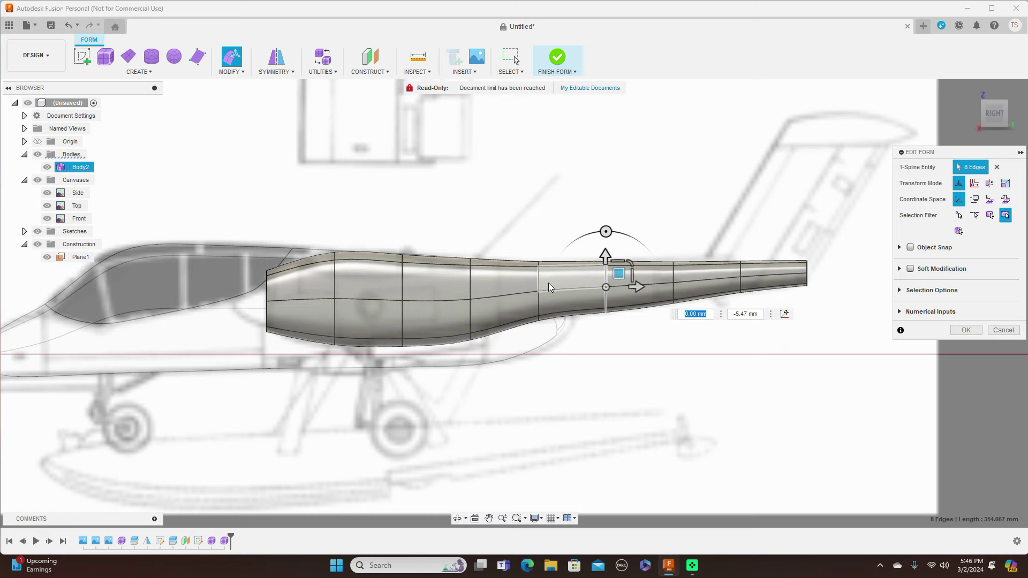
scroll(540, 358, up, 3)
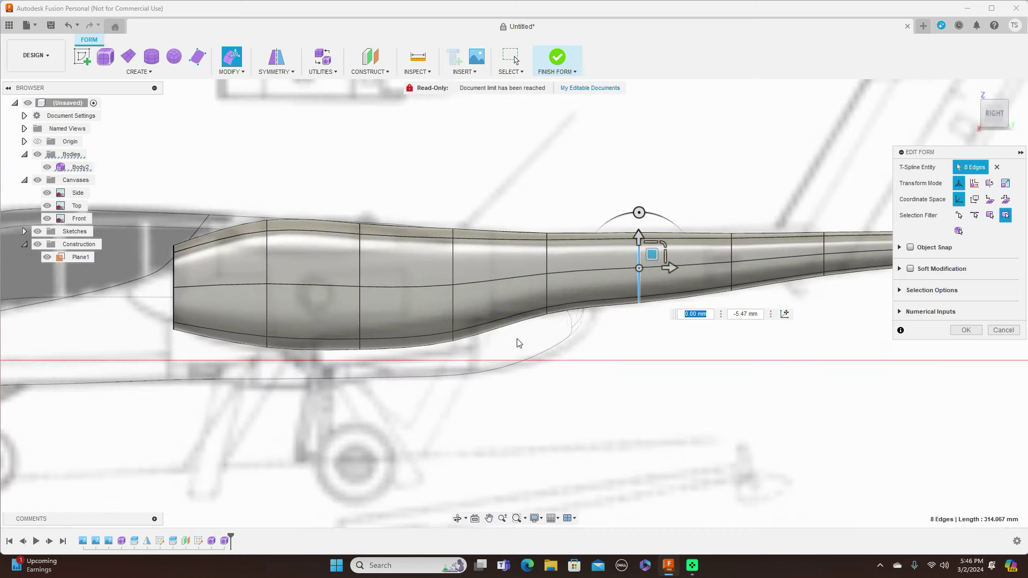
scroll(502, 359, down, 2)
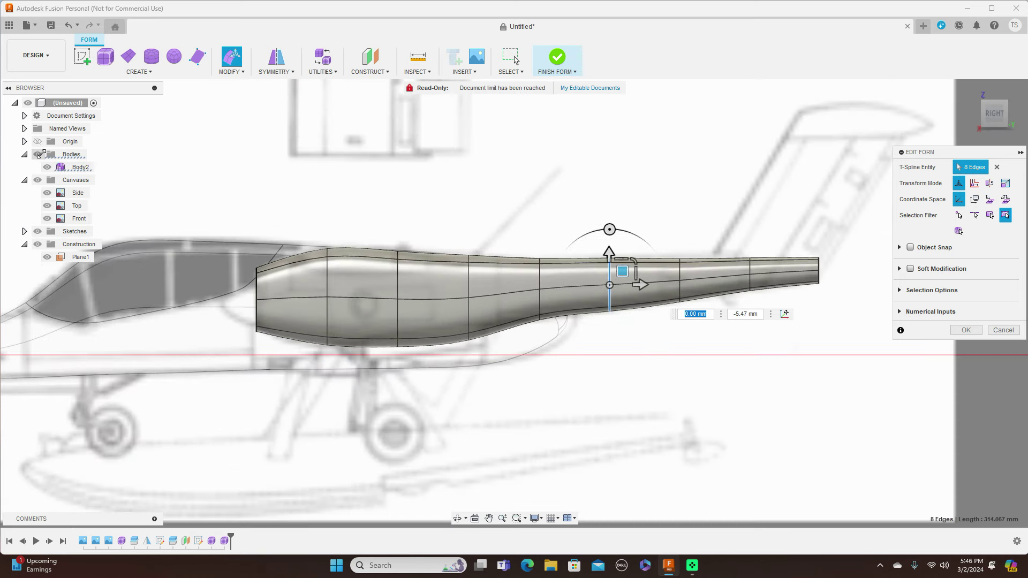
click(38, 155)
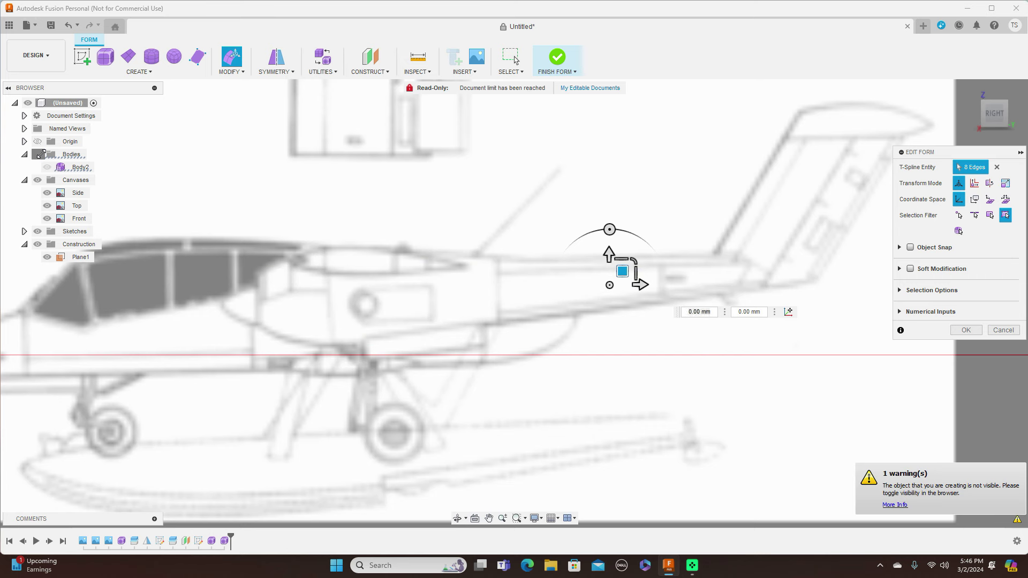
Show the body again and reshape the two forward fuselage rings.
click(37, 154)
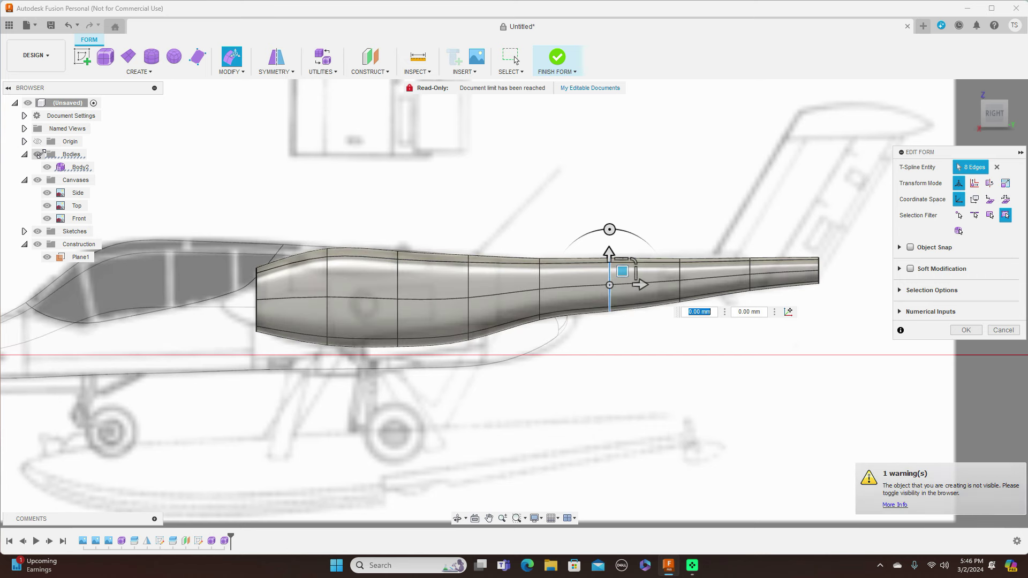
double_click(467, 309)
mouse_move(481, 283)
mouse_down()
mouse_move(490, 271)
mouse_move(487, 285)
mouse_move(483, 277)
mouse_up()
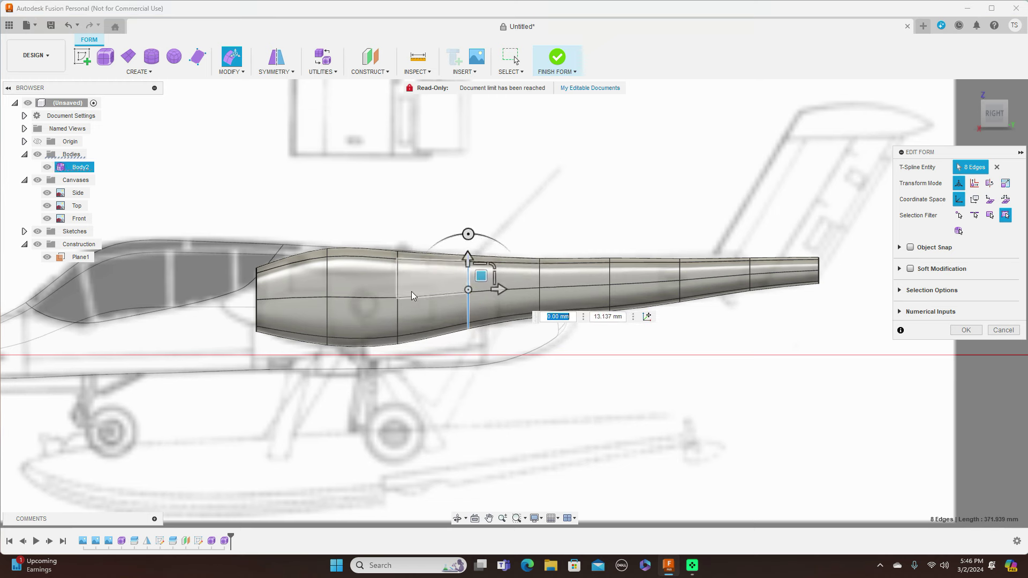
double_click(396, 284)
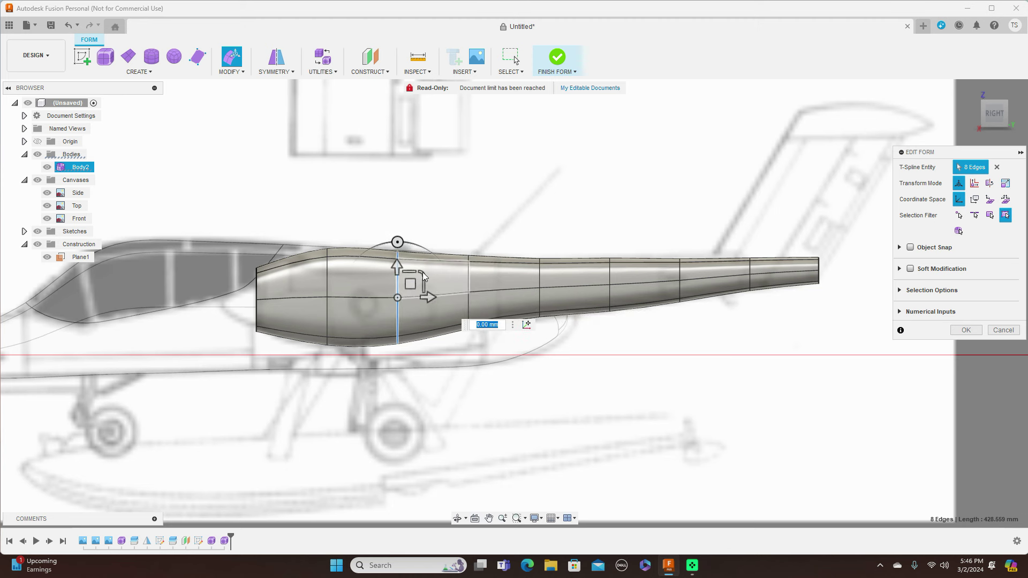
drag(423, 272, 411, 276)
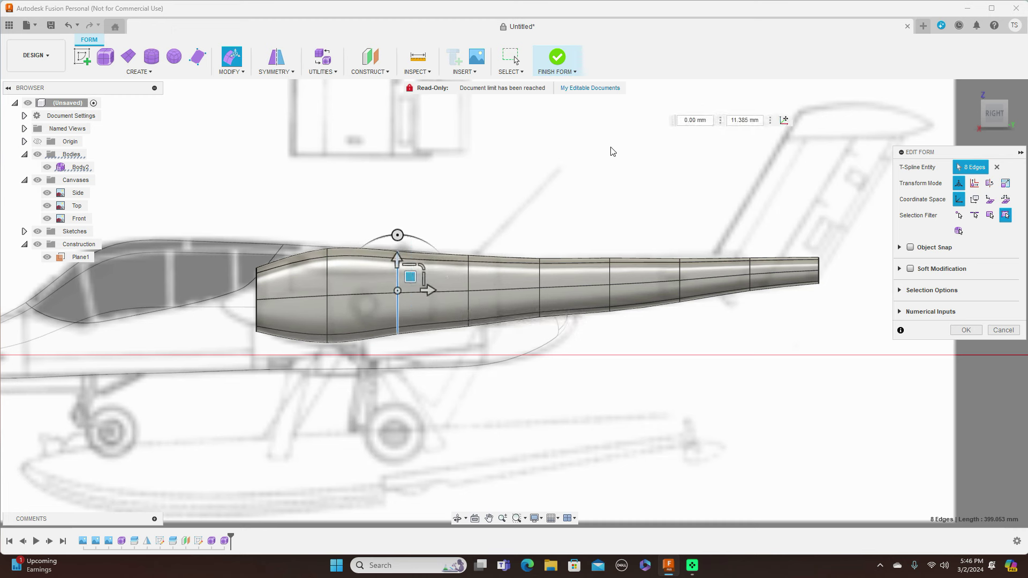
Enlarge a mid-boom loop and scale a rear loop to 0.972 to smooth the taper.
double_click(539, 282)
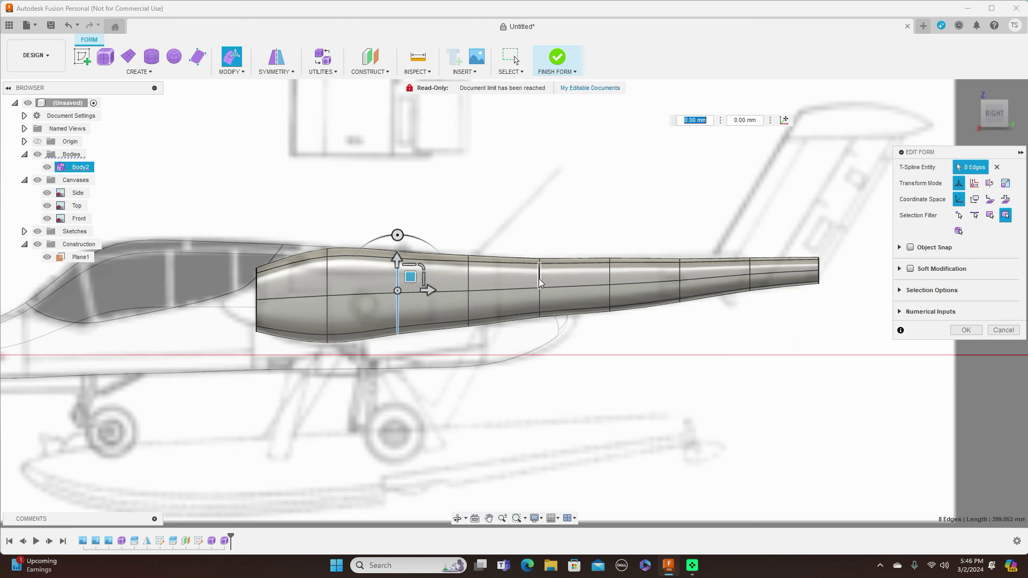
drag(564, 262, 552, 275)
click(563, 266)
drag(564, 266, 565, 264)
double_click(610, 279)
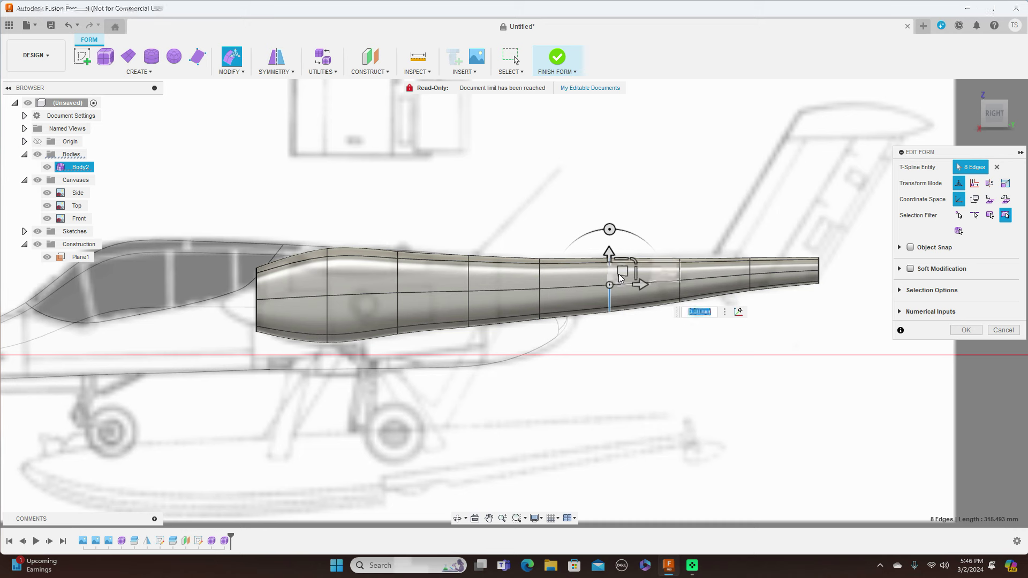
click(633, 260)
drag(632, 261, 633, 262)
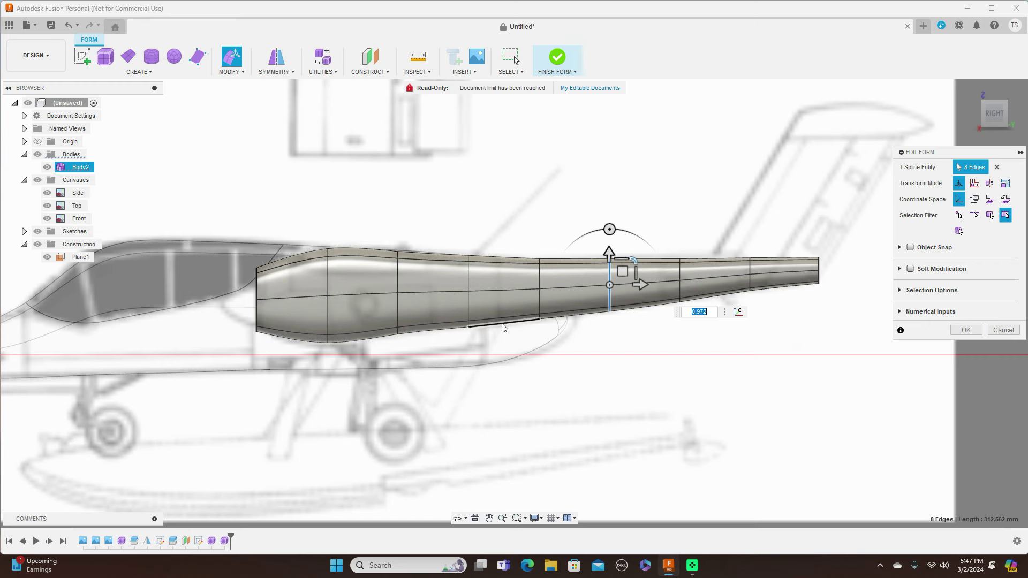
Shrink the tail-tip loop and nudge a mid-fuselage loop to adjust the profile.
scroll(821, 267, up, 3)
double_click(818, 268)
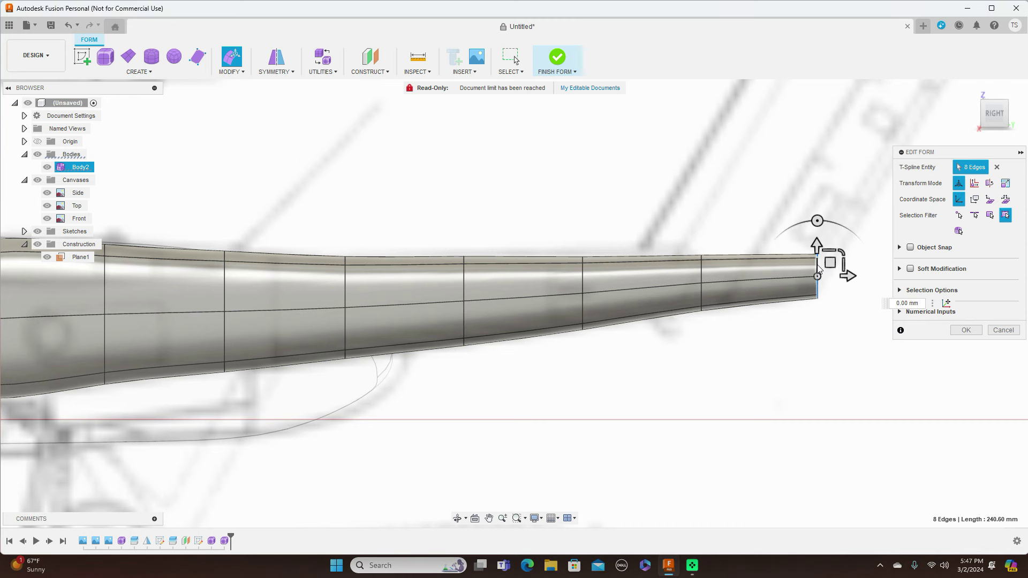
drag(830, 262, 831, 259)
scroll(653, 365, down, 2)
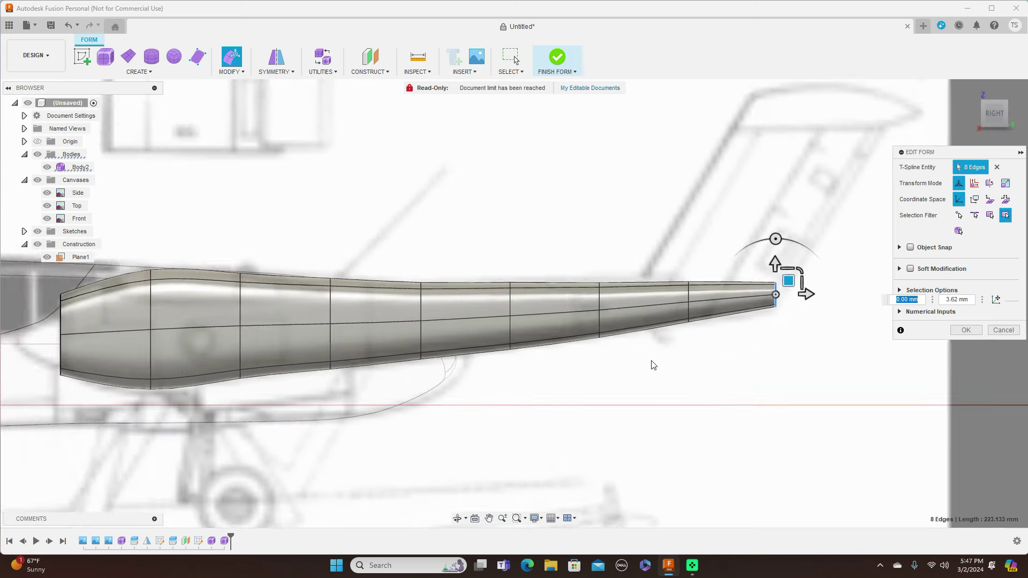
scroll(653, 364, down, 1)
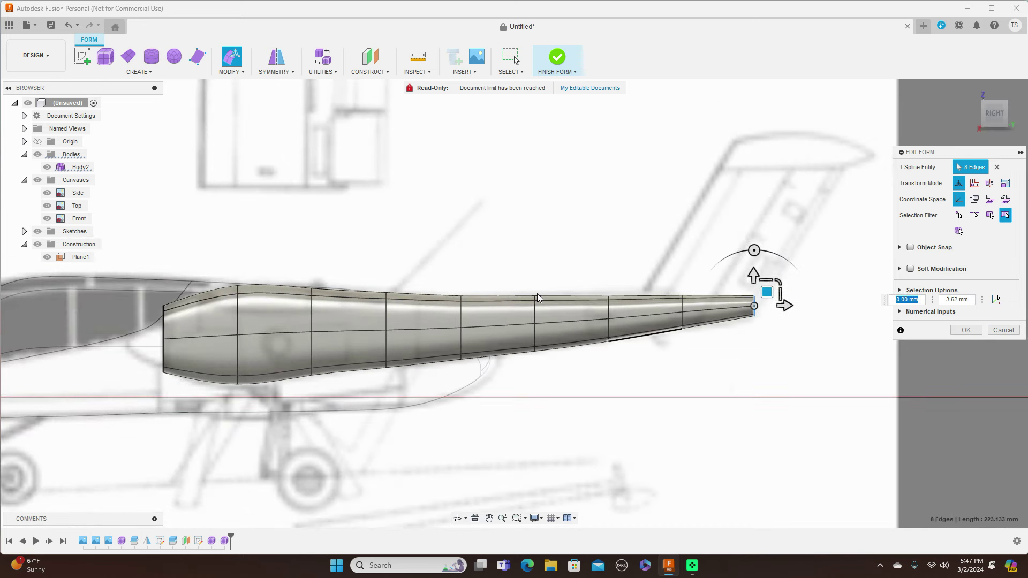
double_click(461, 318)
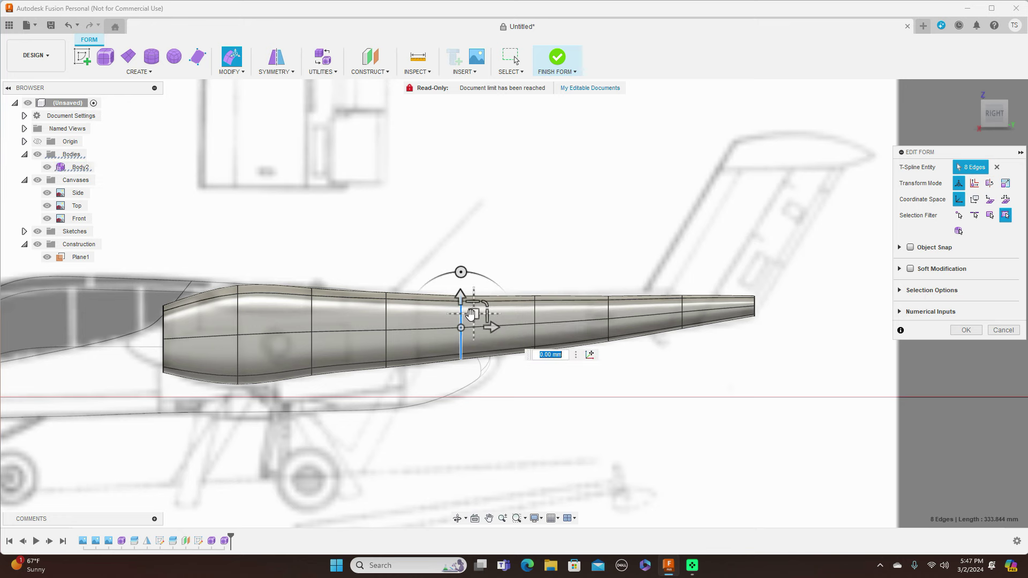
scroll(470, 314, up, 2)
drag(469, 319, 469, 317)
scroll(662, 395, down, 3)
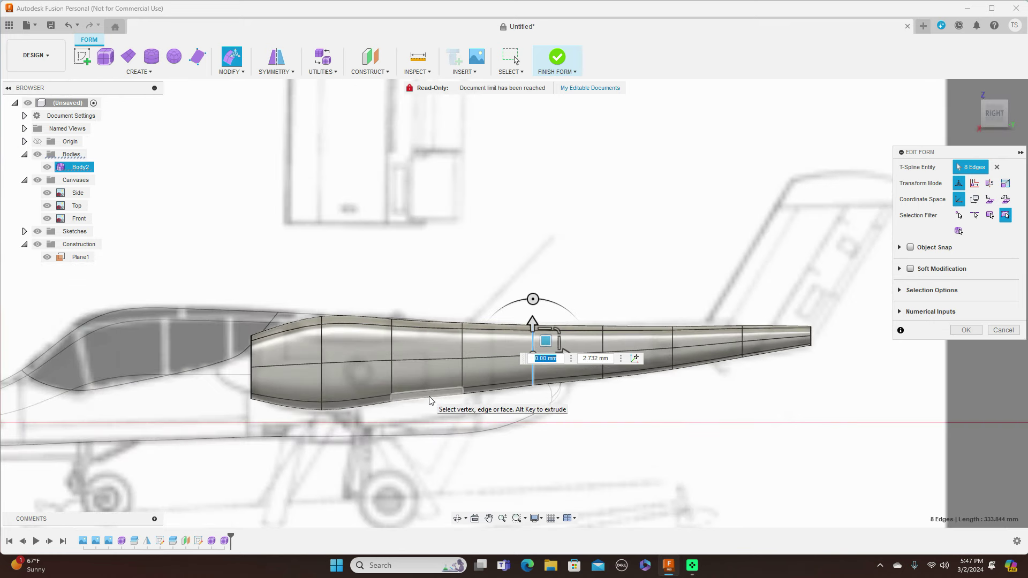
scroll(428, 407, down, 1)
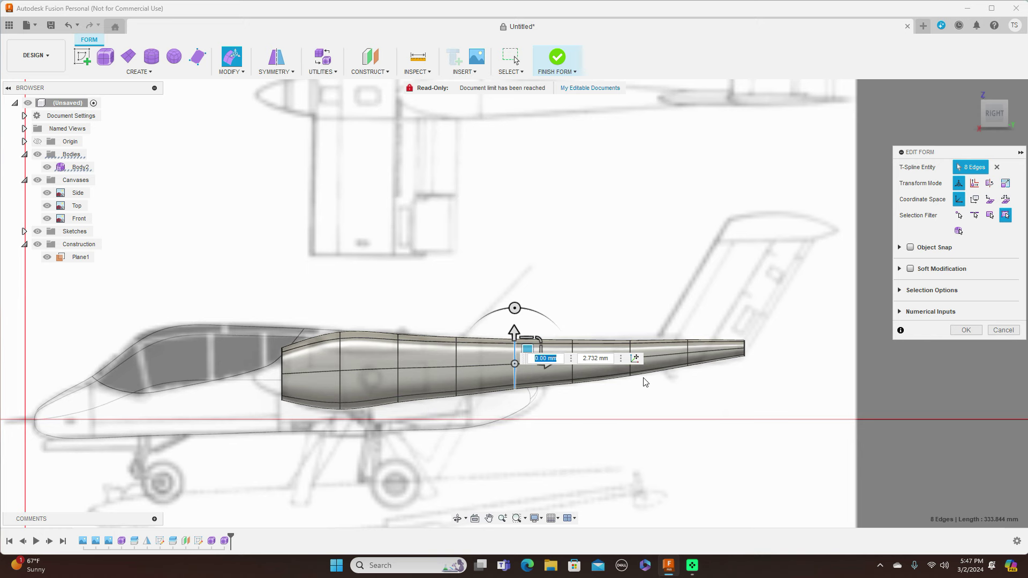
scroll(643, 378, up, 2)
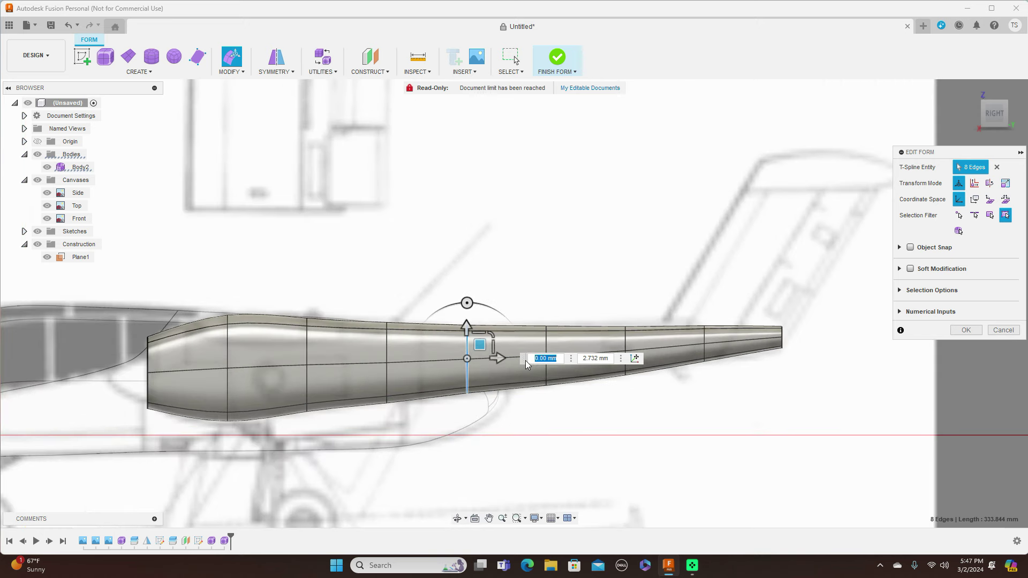
Shift four boom loops, from the tail toward the nose, to match the blueprint's side profile.
double_click(625, 336)
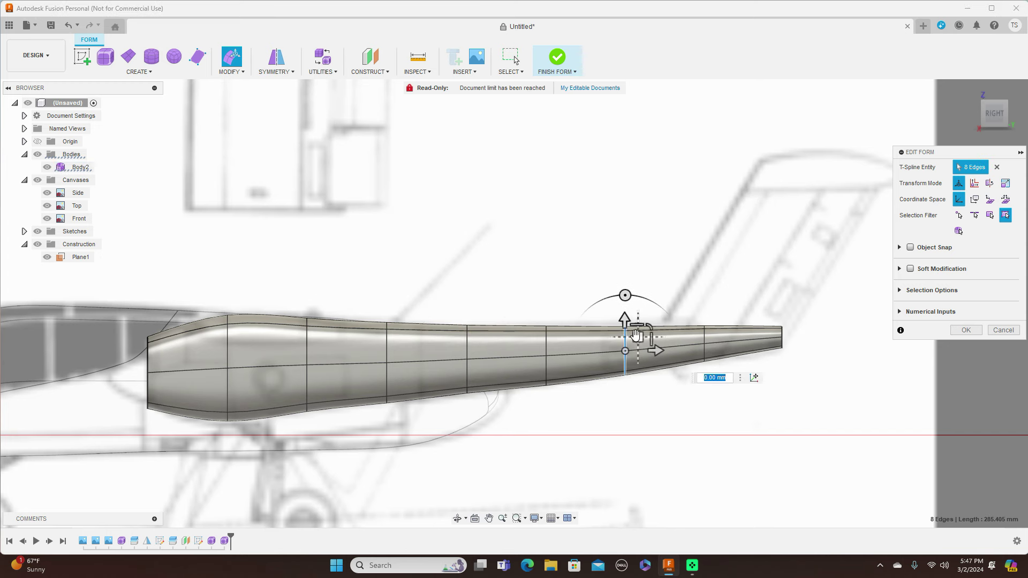
drag(636, 335, 634, 336)
double_click(546, 348)
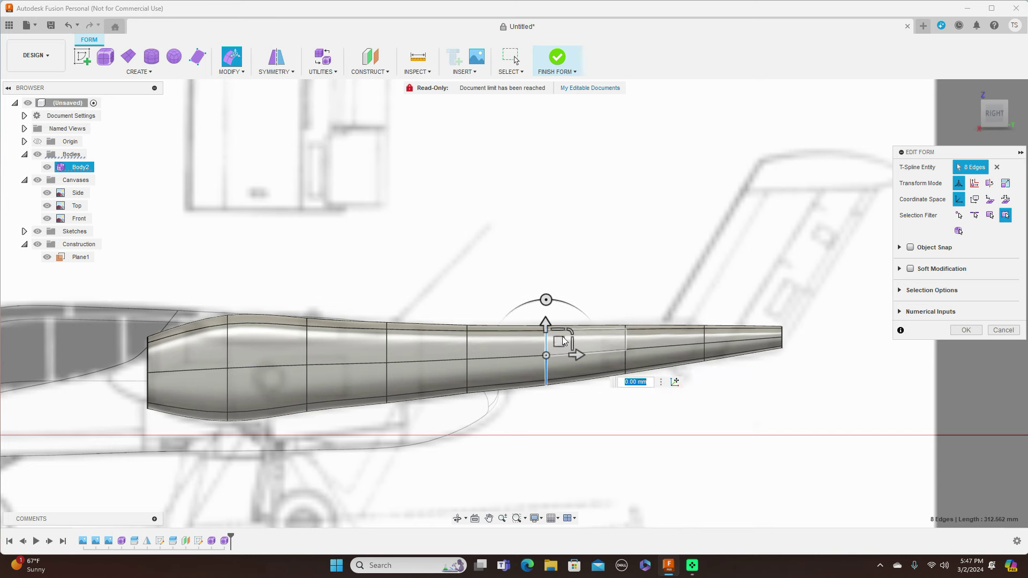
drag(559, 340, 559, 341)
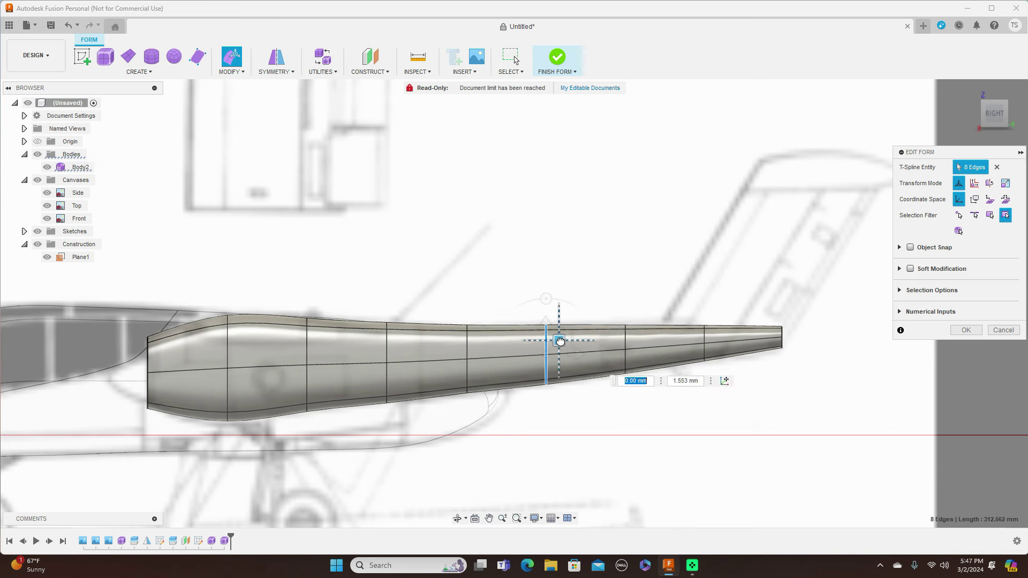
double_click(467, 345)
drag(479, 342, 479, 343)
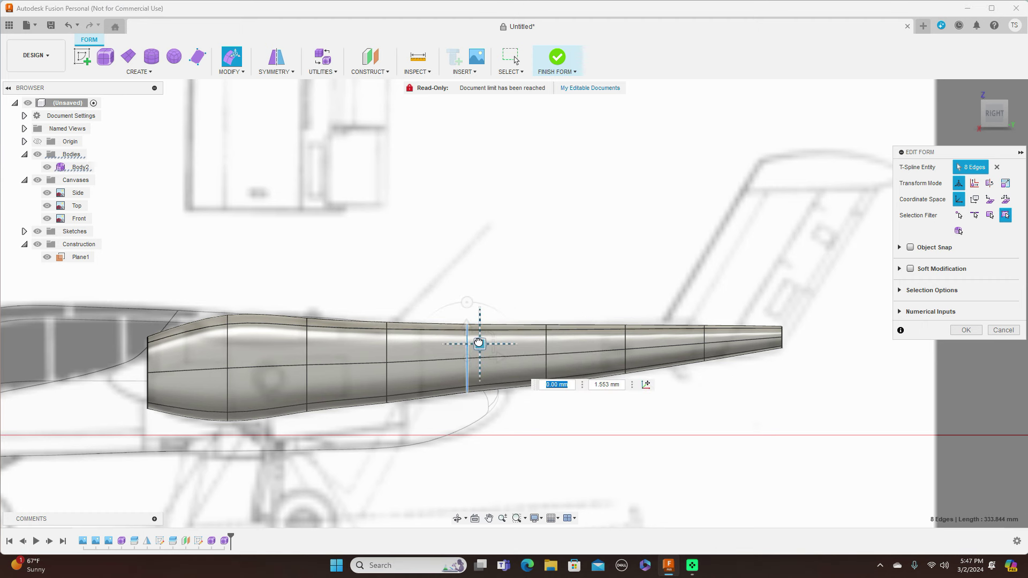
double_click(387, 349)
drag(398, 347, 399, 344)
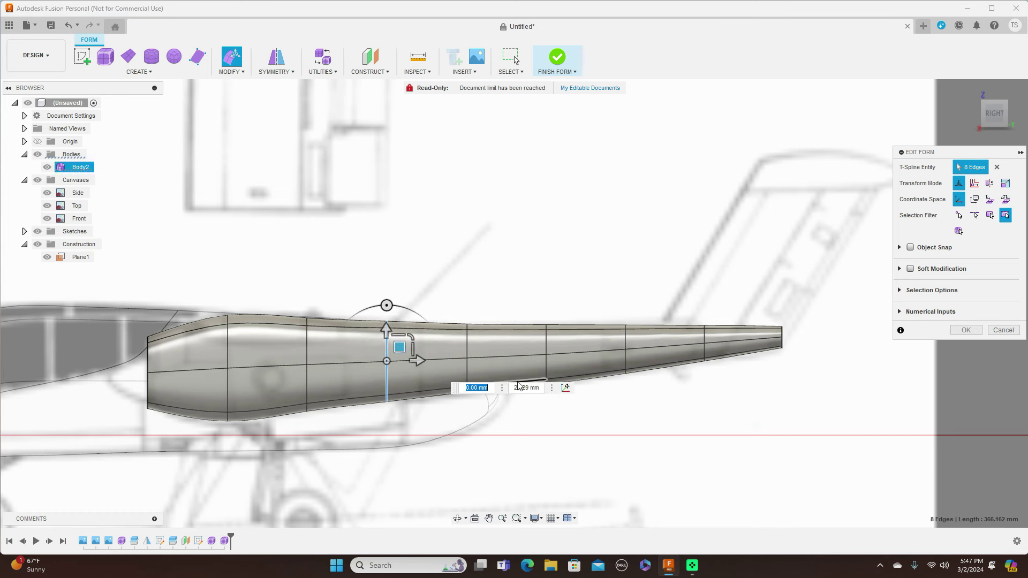
drag(457, 394, 629, 205)
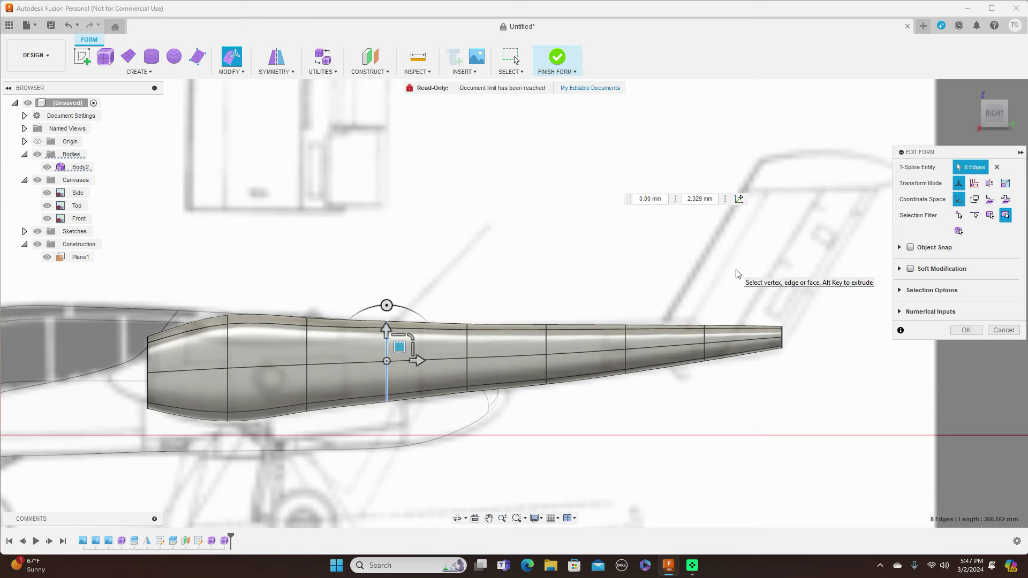
click(993, 96)
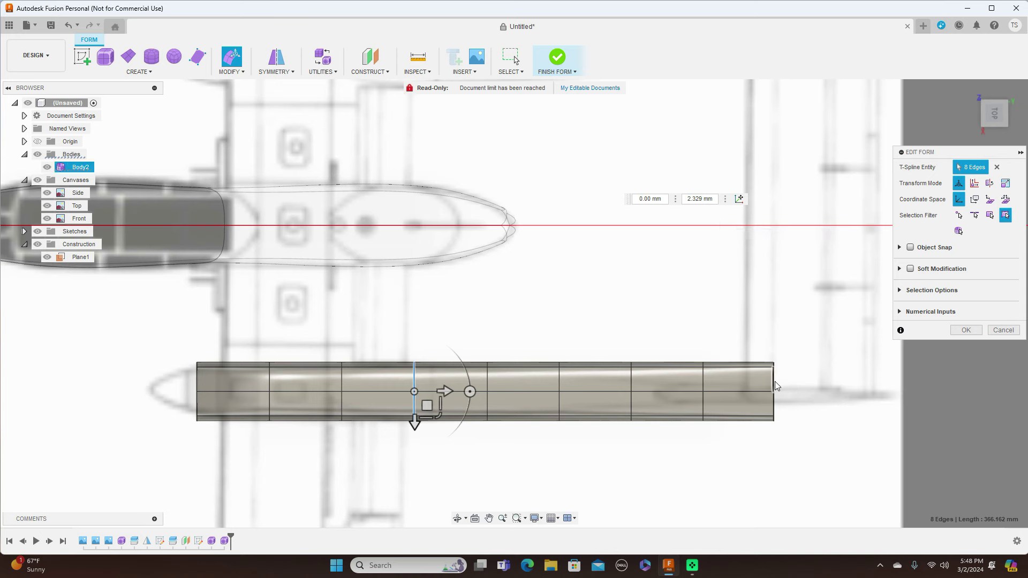
From the top, shrink the five rear loops working forward from the tail, the fifth to 0.83.
double_click(775, 381)
drag(797, 414, 776, 389)
double_click(705, 383)
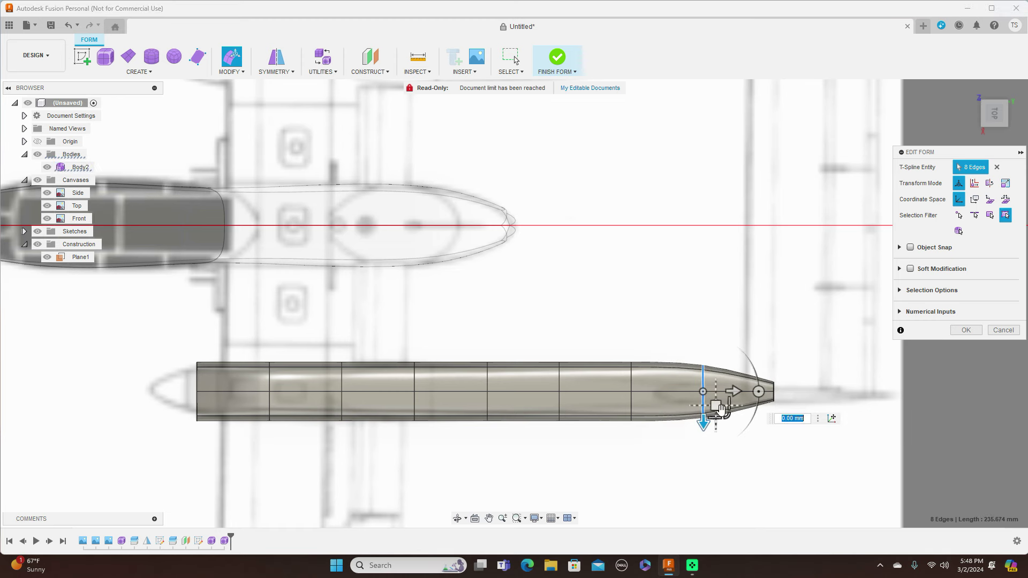
drag(726, 413, 719, 397)
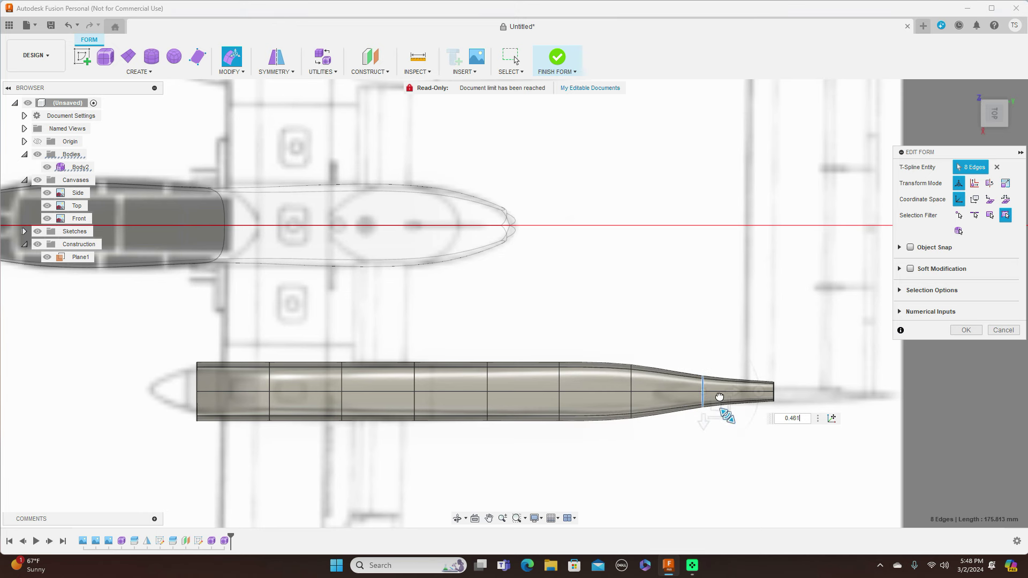
double_click(632, 382)
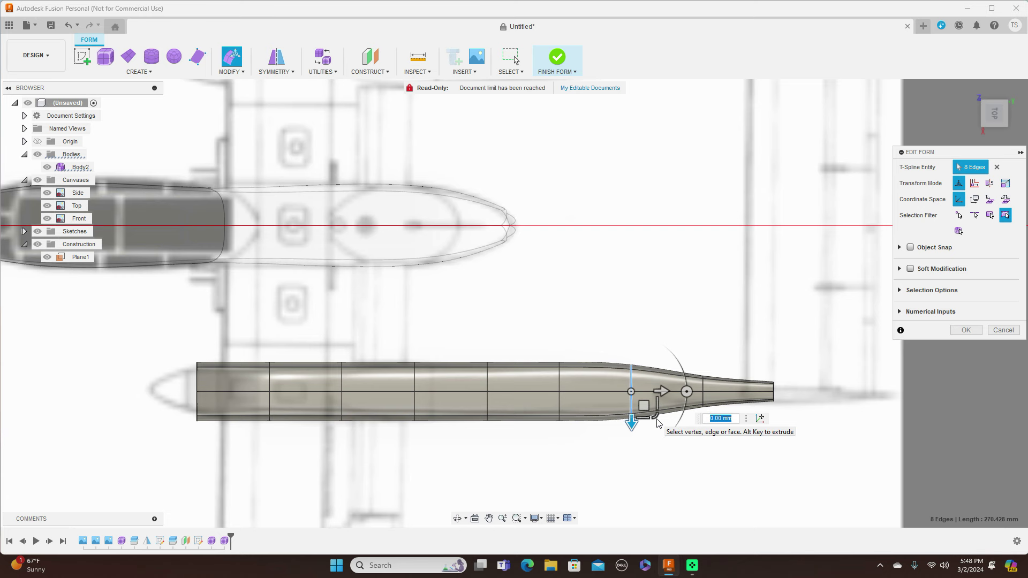
mouse_move(656, 416)
mouse_down()
mouse_move(642, 391)
mouse_move(653, 420)
mouse_up()
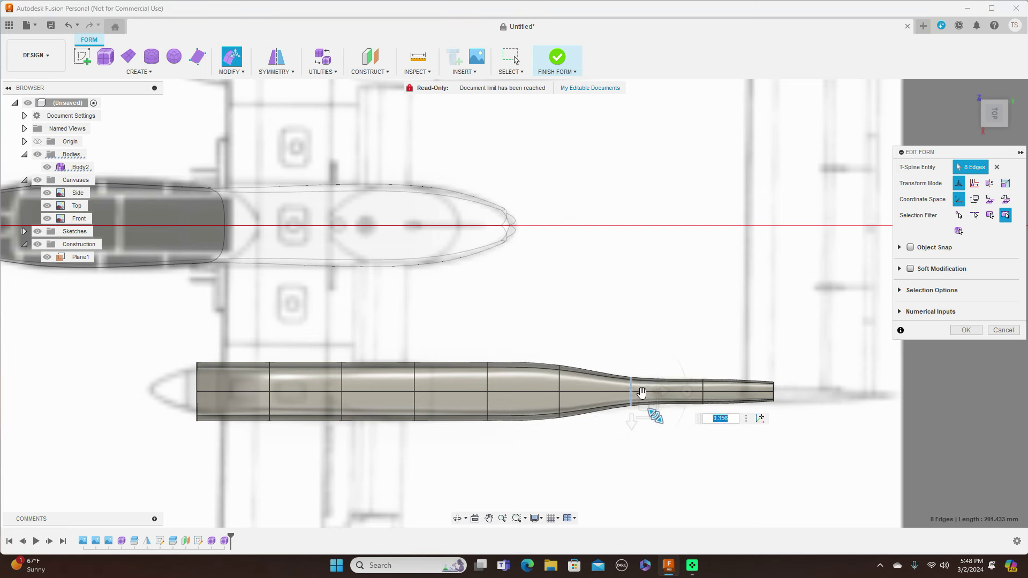
double_click(559, 382)
drag(584, 415, 577, 396)
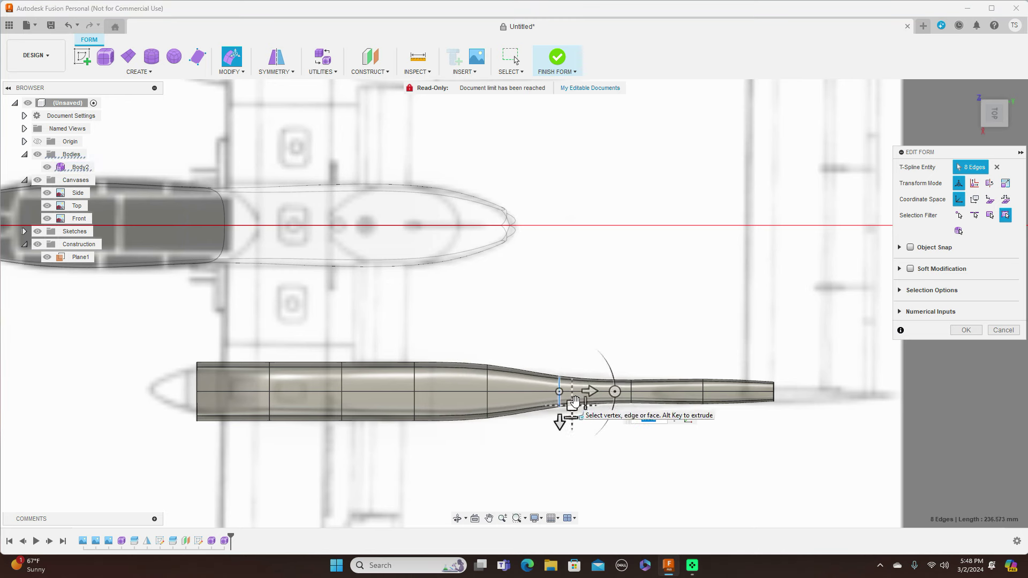
double_click(489, 381)
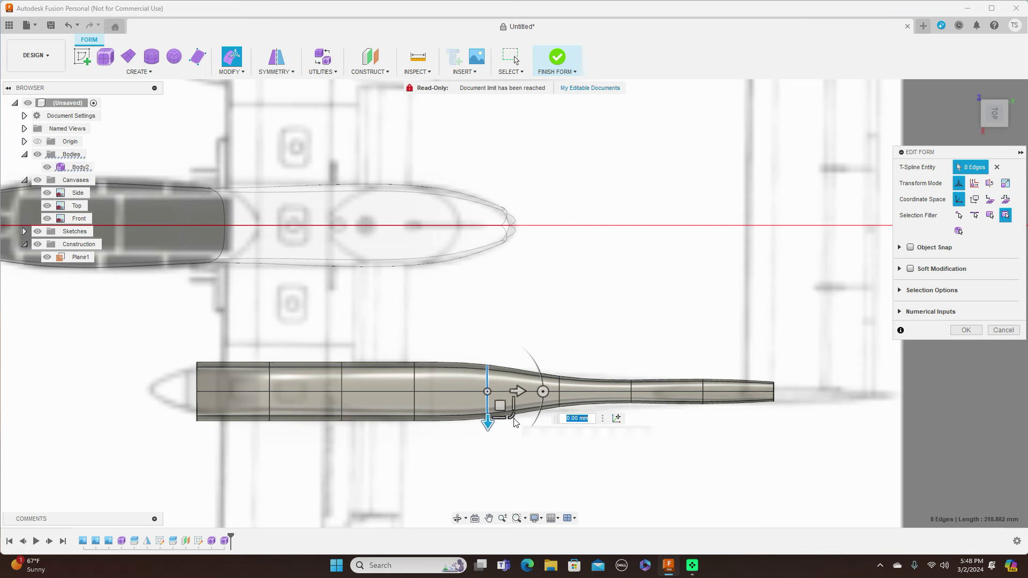
mouse_move(508, 412)
mouse_down()
mouse_move(503, 403)
mouse_move(509, 409)
mouse_up()
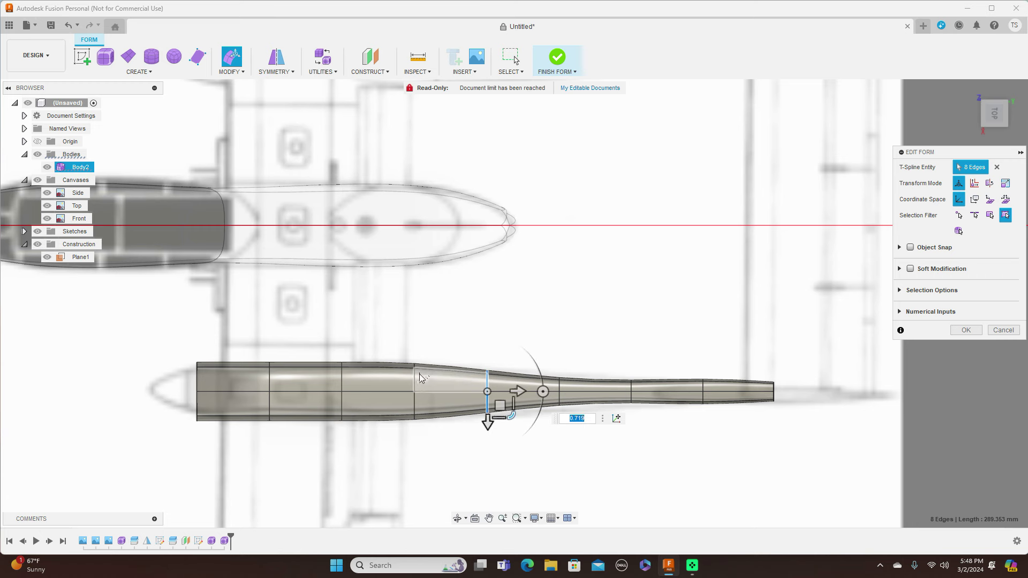
Adjust the front loops, scaling the front-most to 0.899 and the second ring to 0.98.
double_click(416, 377)
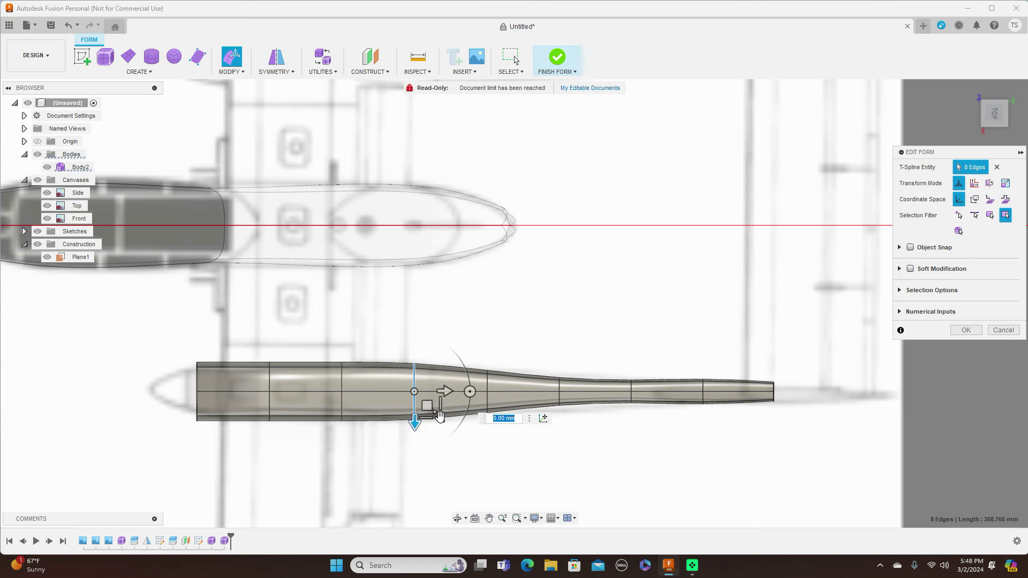
drag(438, 416, 438, 415)
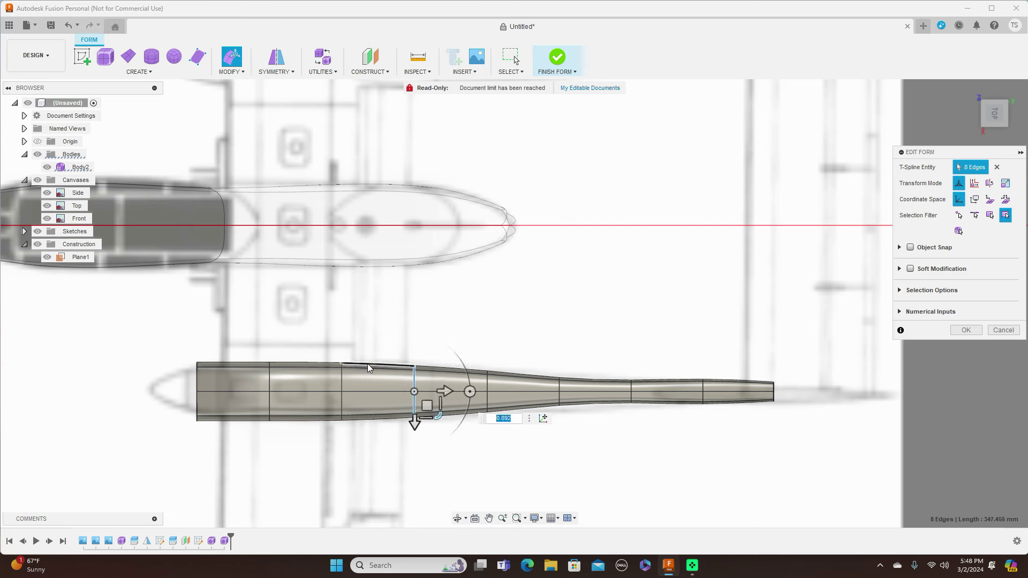
double_click(342, 384)
drag(369, 407, 367, 413)
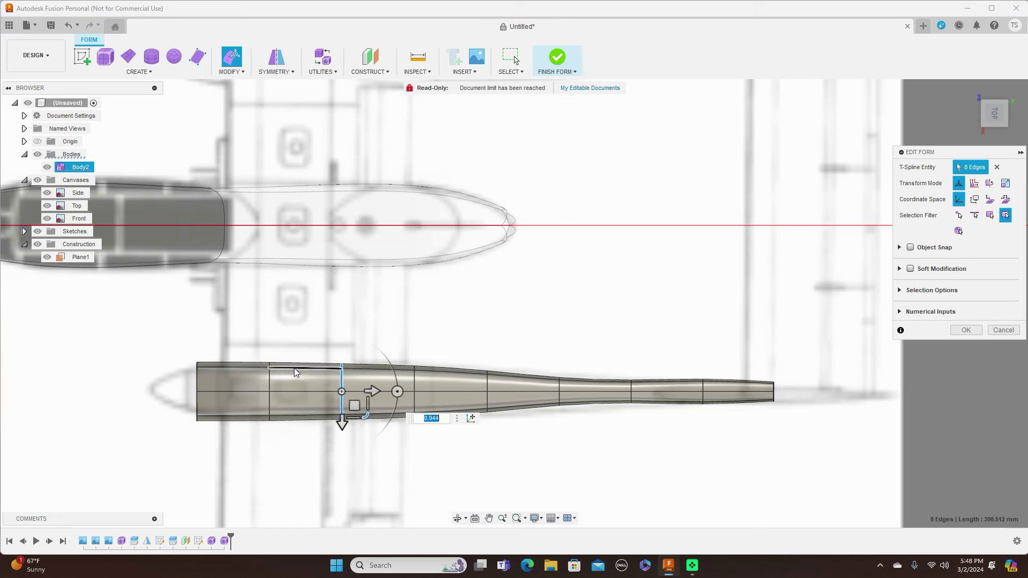
double_click(270, 379)
mouse_move(300, 415)
mouse_down()
mouse_move(295, 423)
mouse_move(282, 410)
mouse_move(294, 417)
mouse_up()
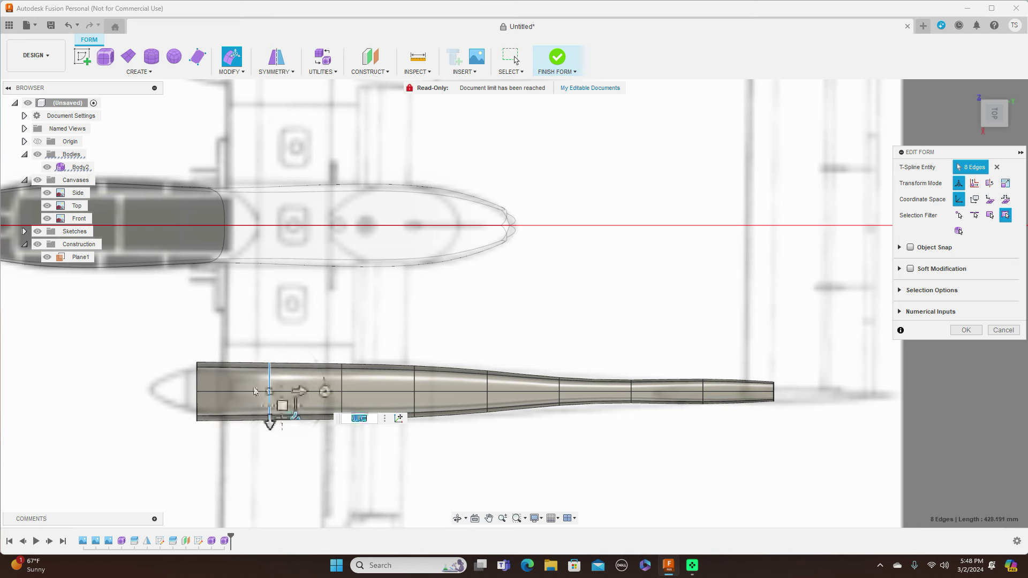
double_click(197, 384)
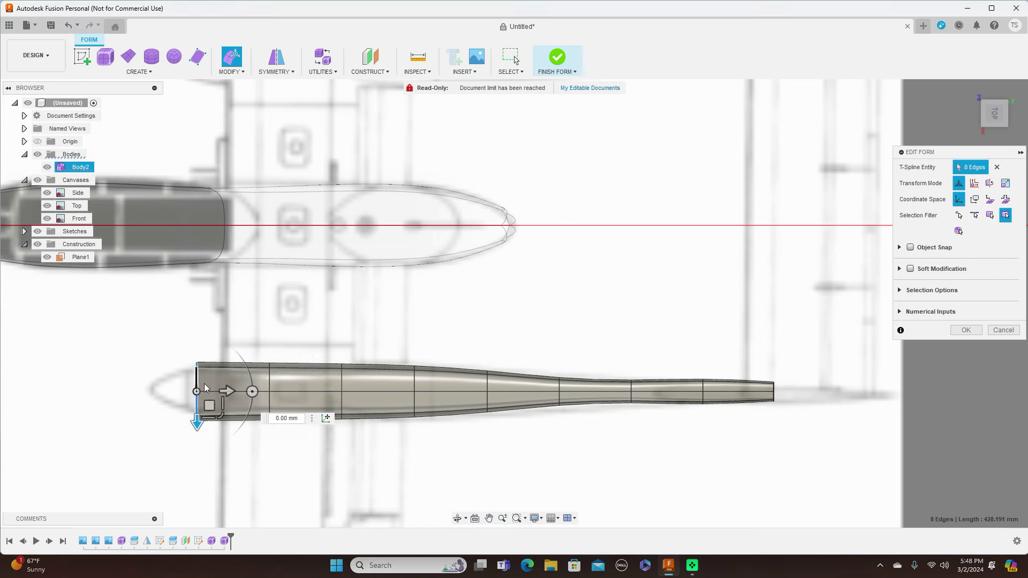
drag(222, 415, 219, 405)
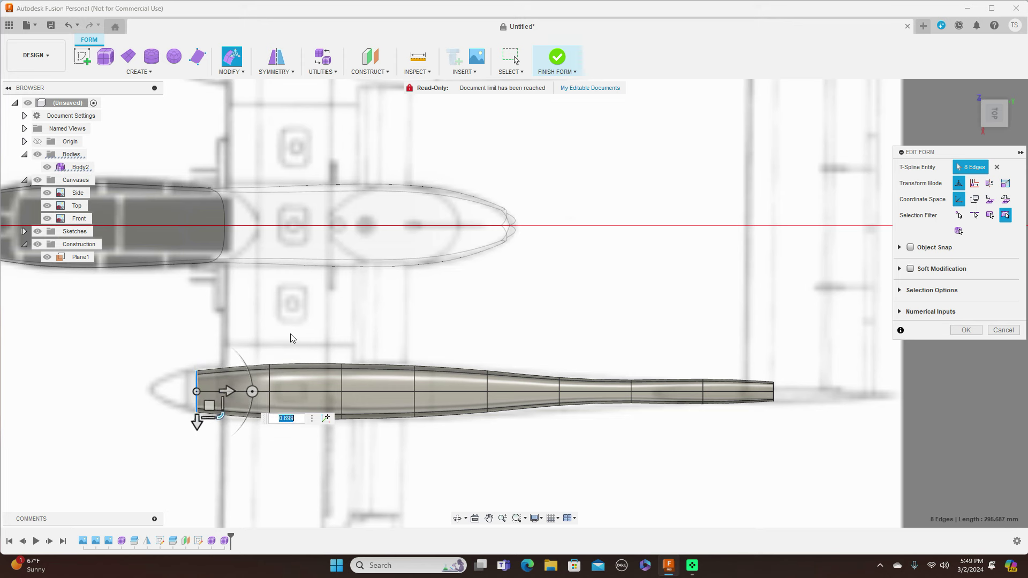
double_click(270, 384)
drag(295, 412, 295, 414)
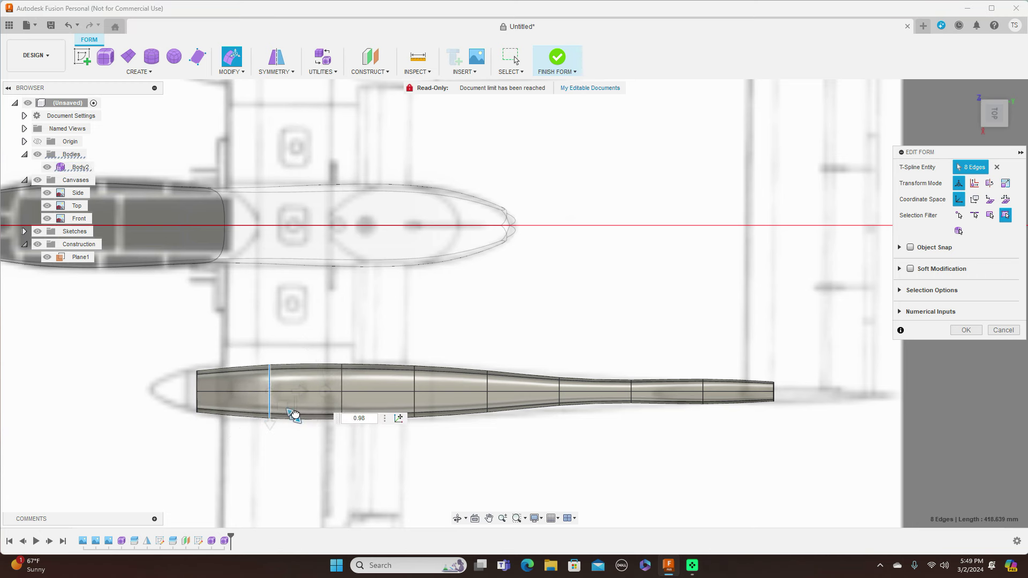
drag(295, 415, 295, 416)
scroll(705, 386, up, 3)
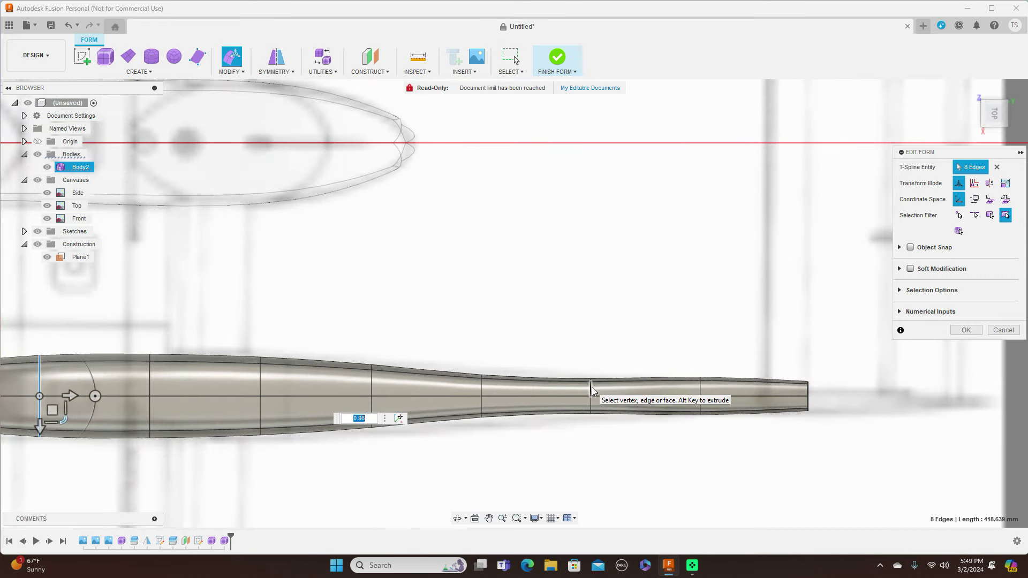
Rescale a loop near the tail, widen one further forward, and narrow the loop near the tail end.
double_click(592, 387)
drag(615, 421, 616, 422)
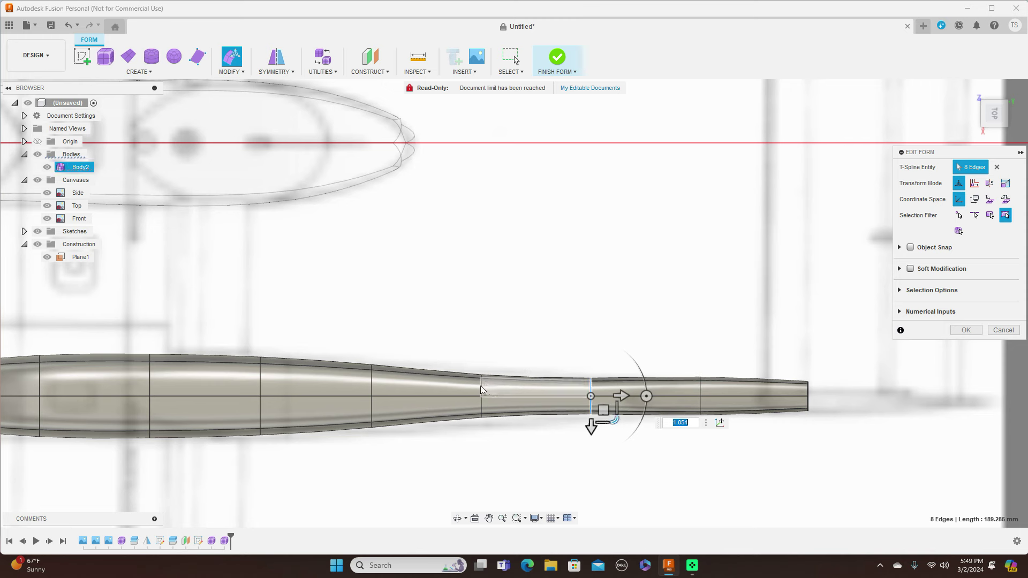
double_click(481, 386)
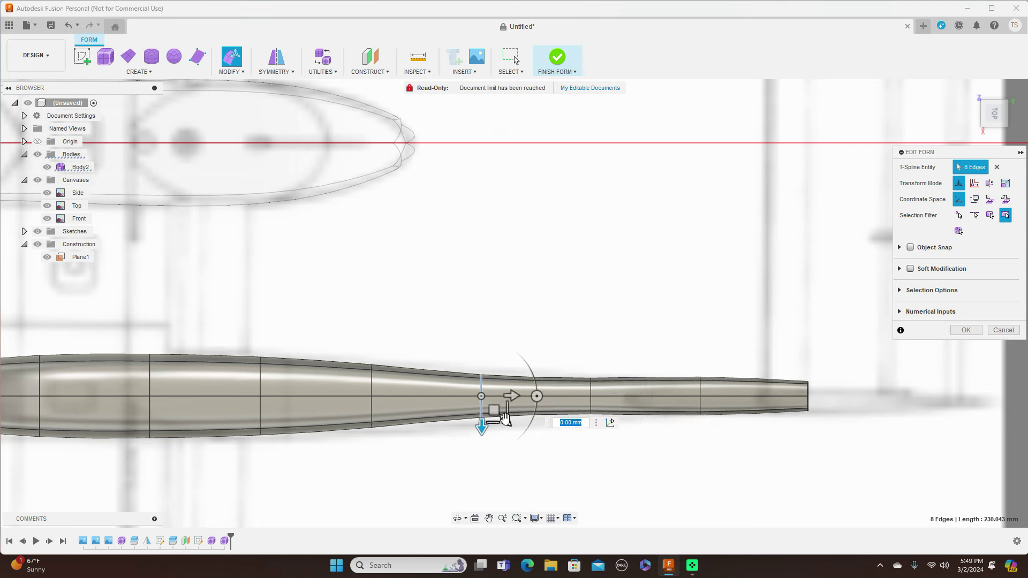
drag(503, 421, 506, 421)
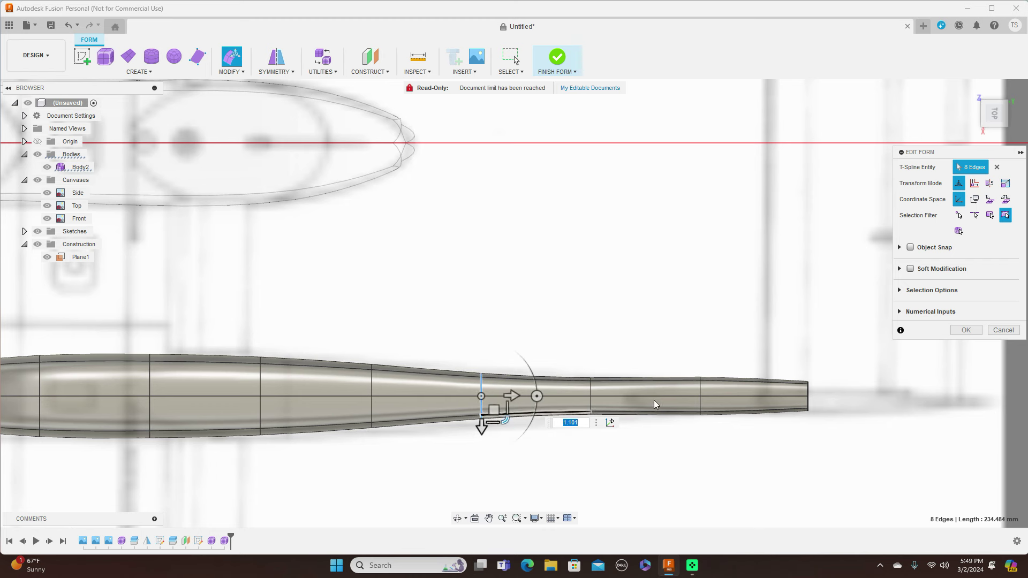
click(701, 389)
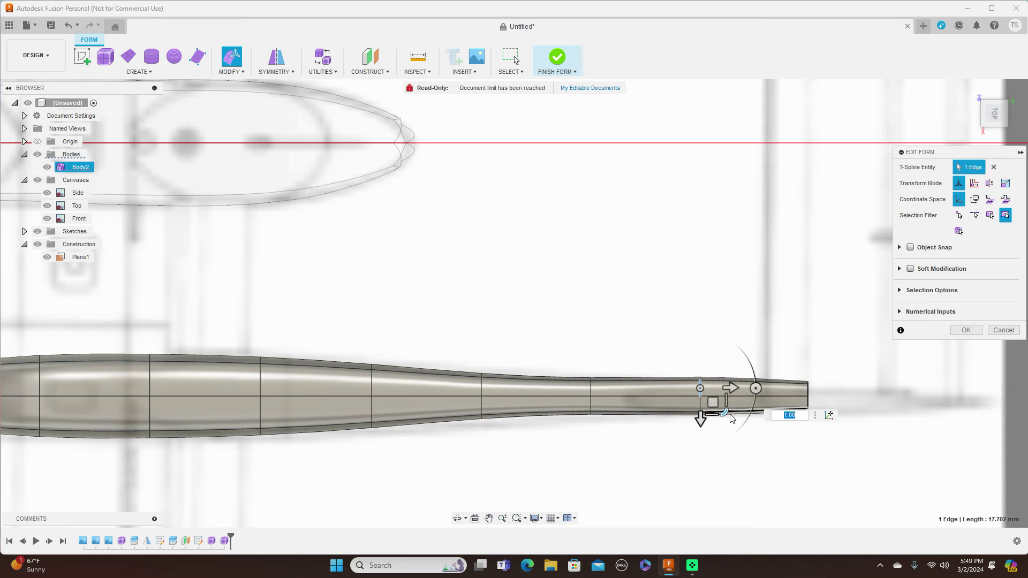
drag(724, 413, 708, 403)
scroll(708, 402, up, 3)
double_click(696, 398)
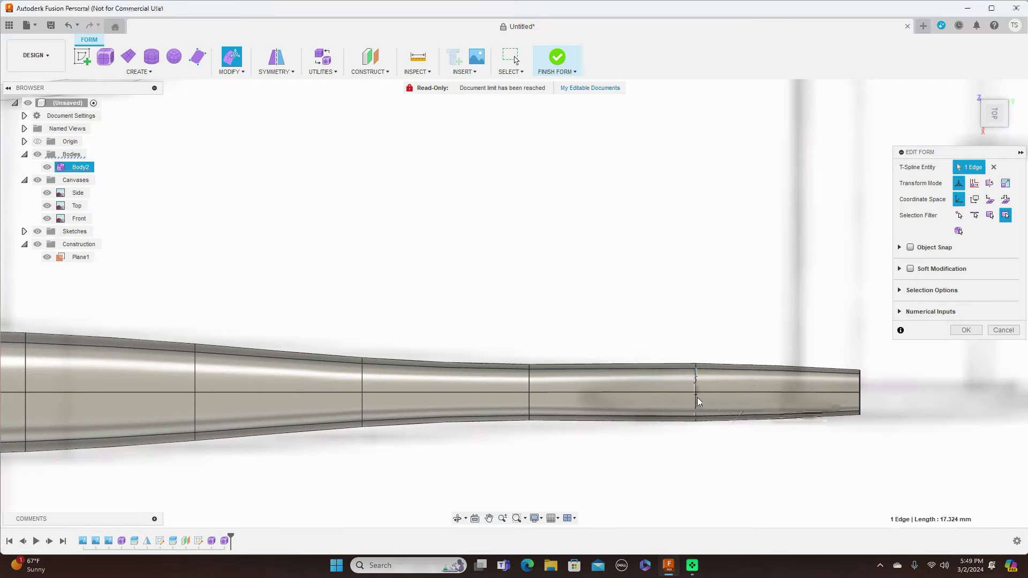
mouse_move(719, 414)
mouse_down()
mouse_move(718, 401)
mouse_move(720, 410)
mouse_up()
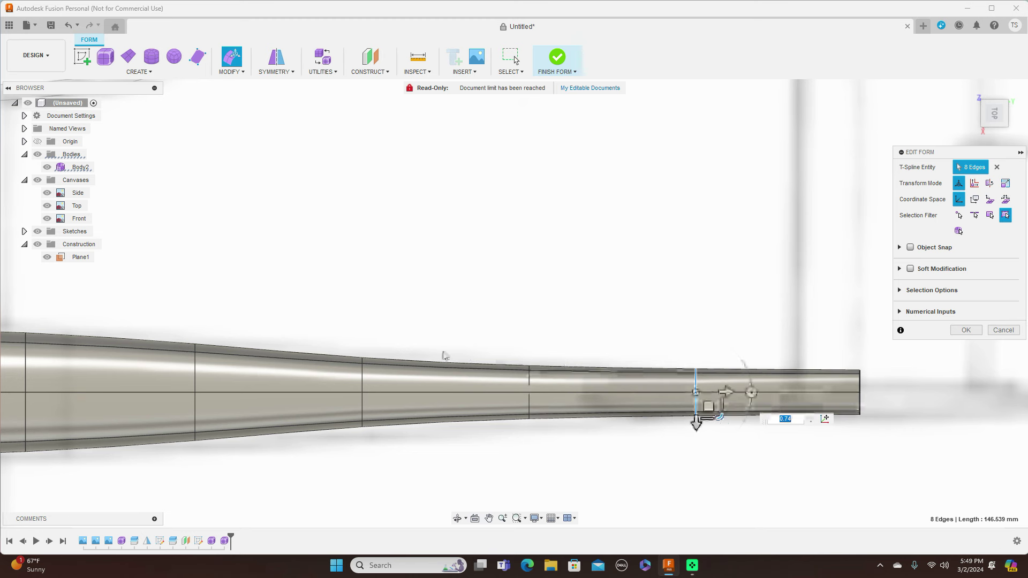
Widen two middle loops of the body, scaling them to 1.179 and 1.293.
double_click(362, 381)
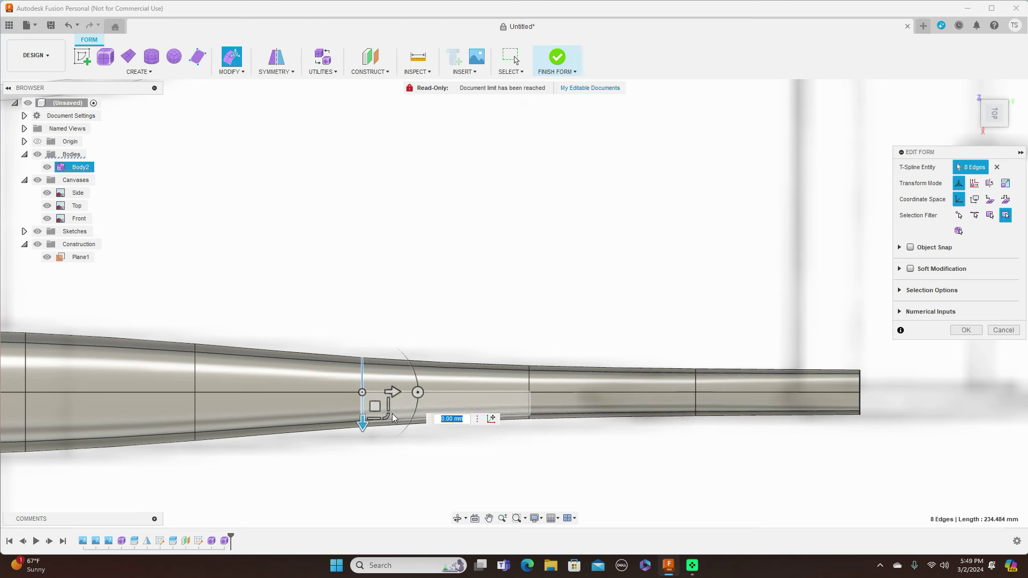
drag(390, 421, 398, 429)
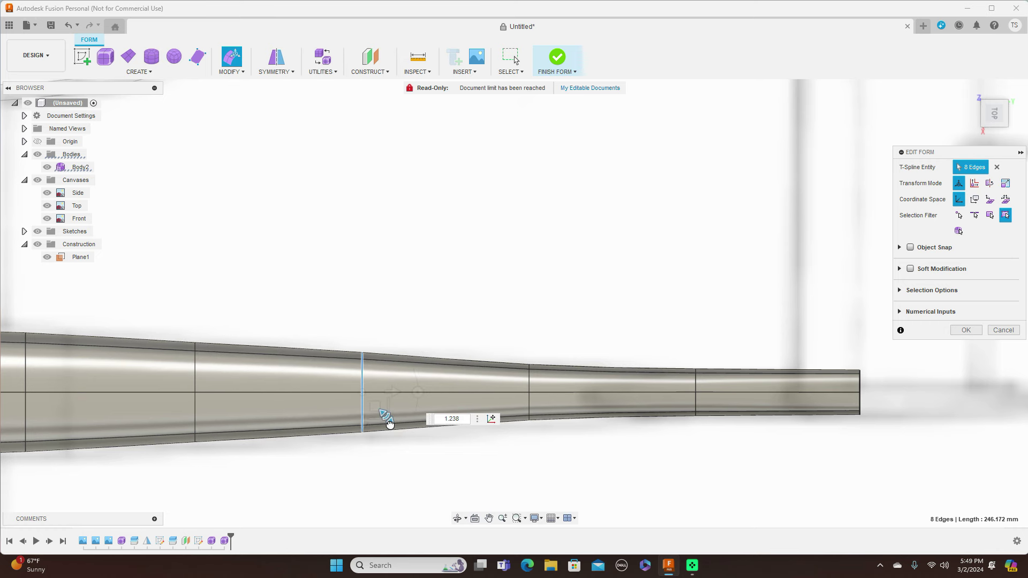
double_click(528, 386)
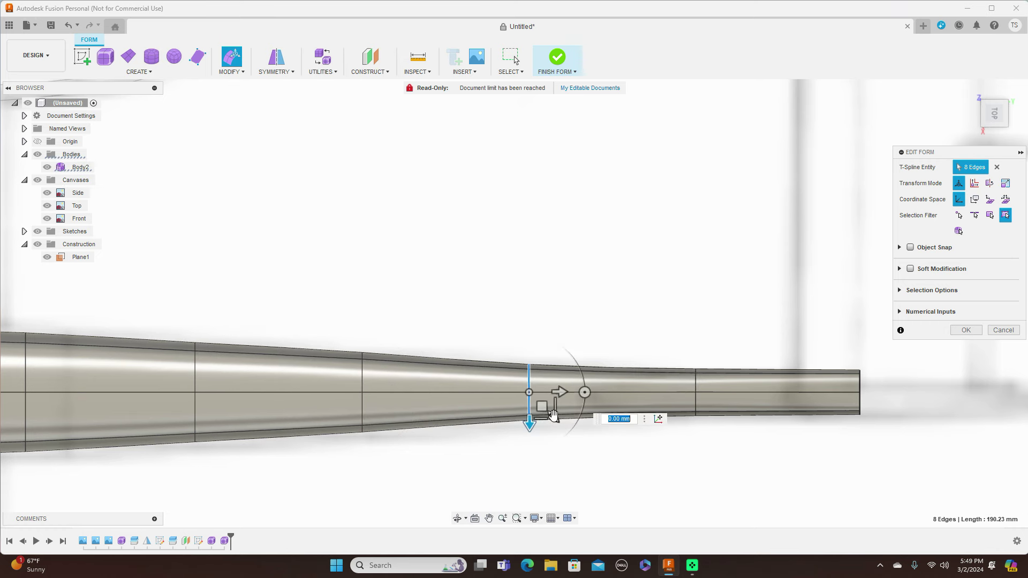
drag(552, 416, 554, 424)
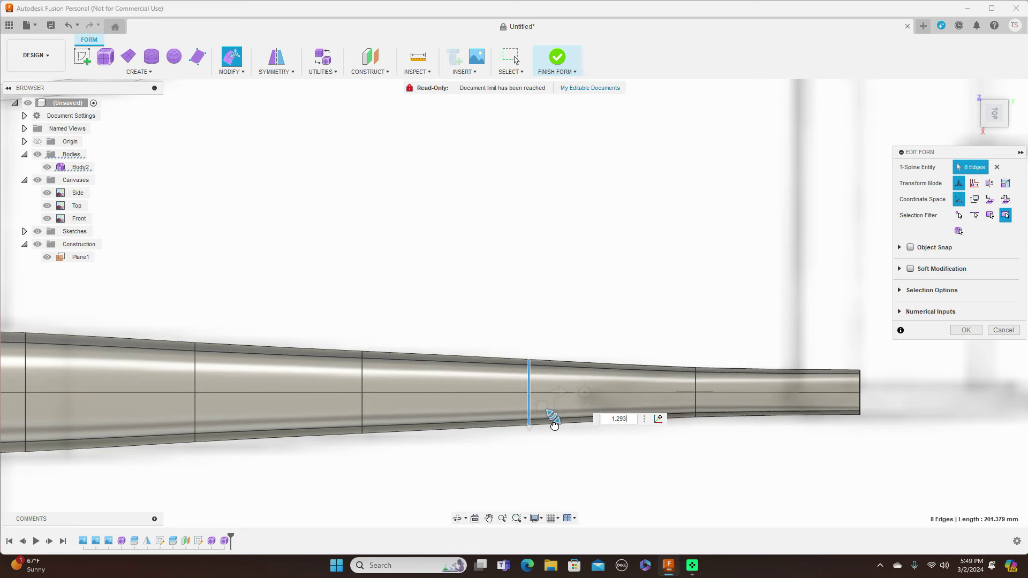
scroll(618, 375, down, 10)
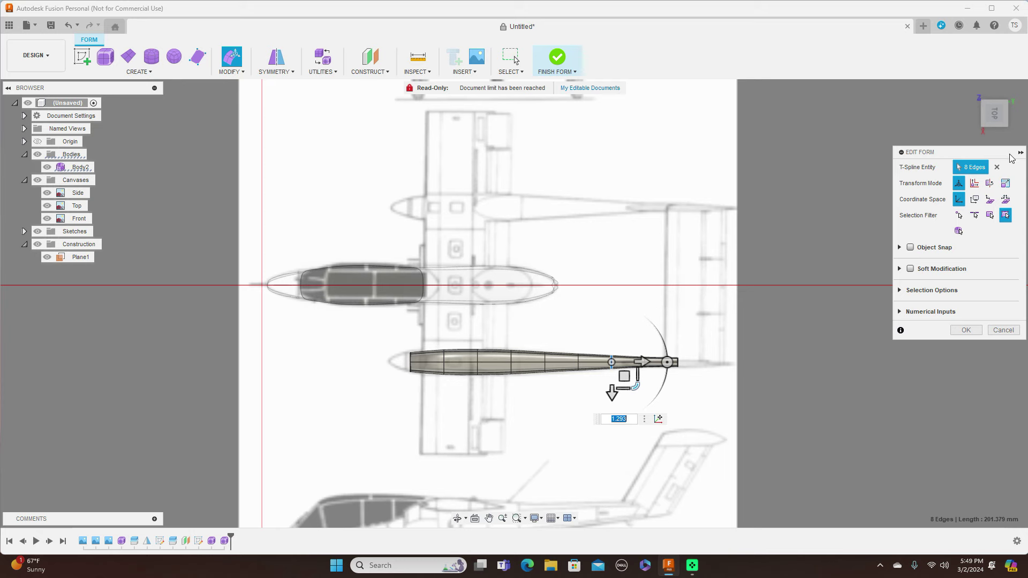
Check the reshaped tail boom from the Right and Front views, then accept the edge edits.
click(997, 134)
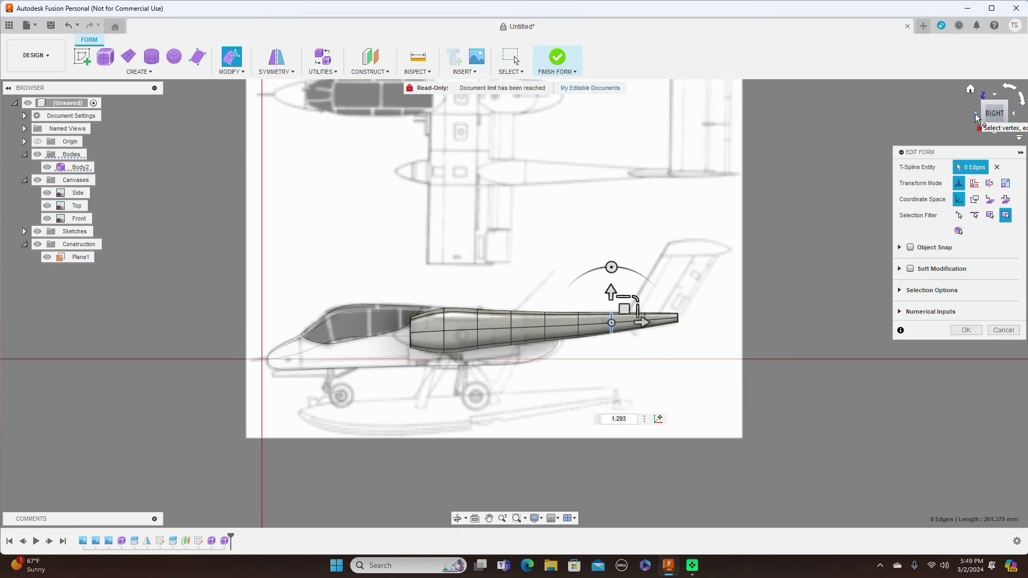
click(971, 119)
scroll(541, 236, up, 4)
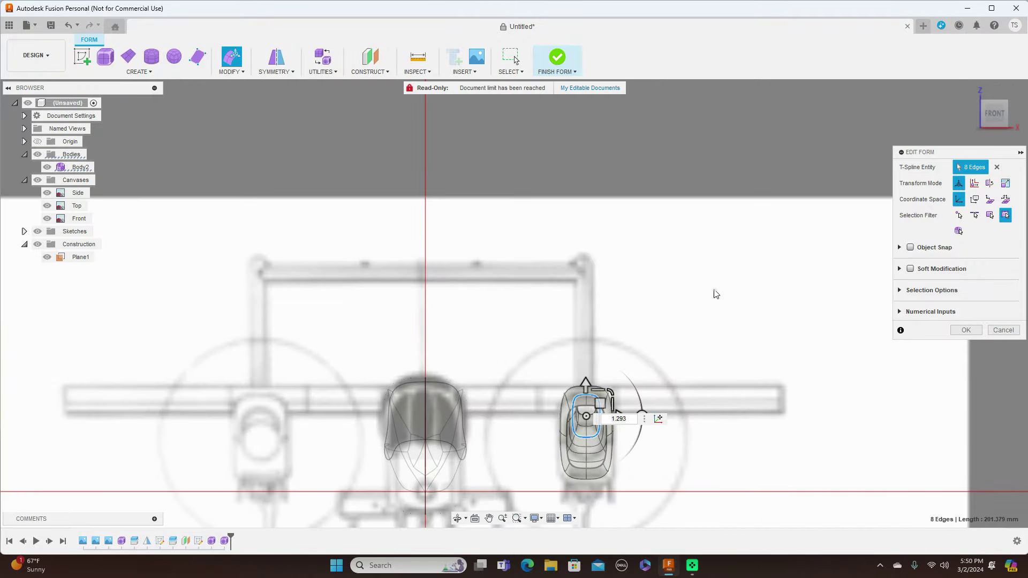
scroll(714, 198, up, 3)
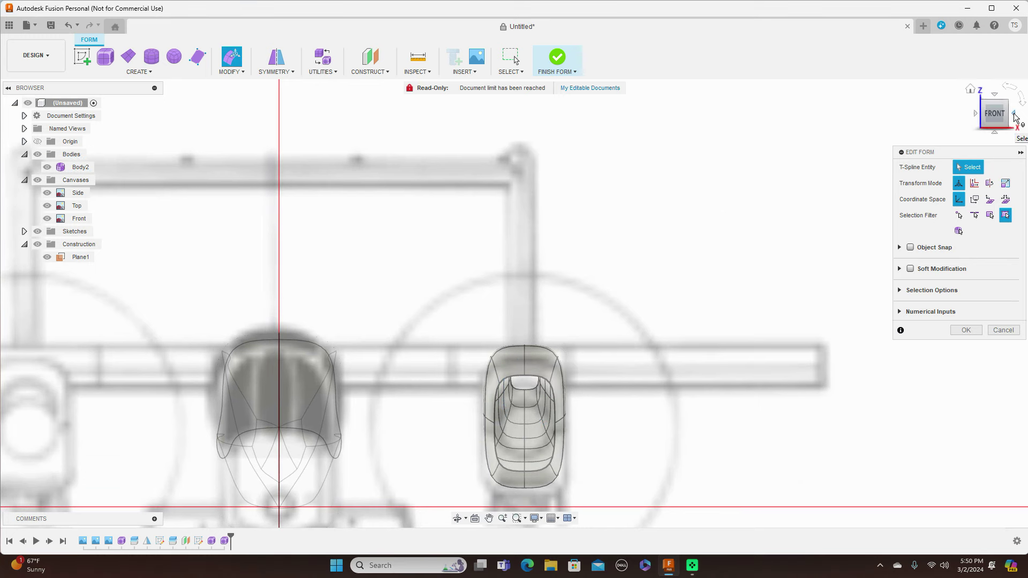
click(1014, 115)
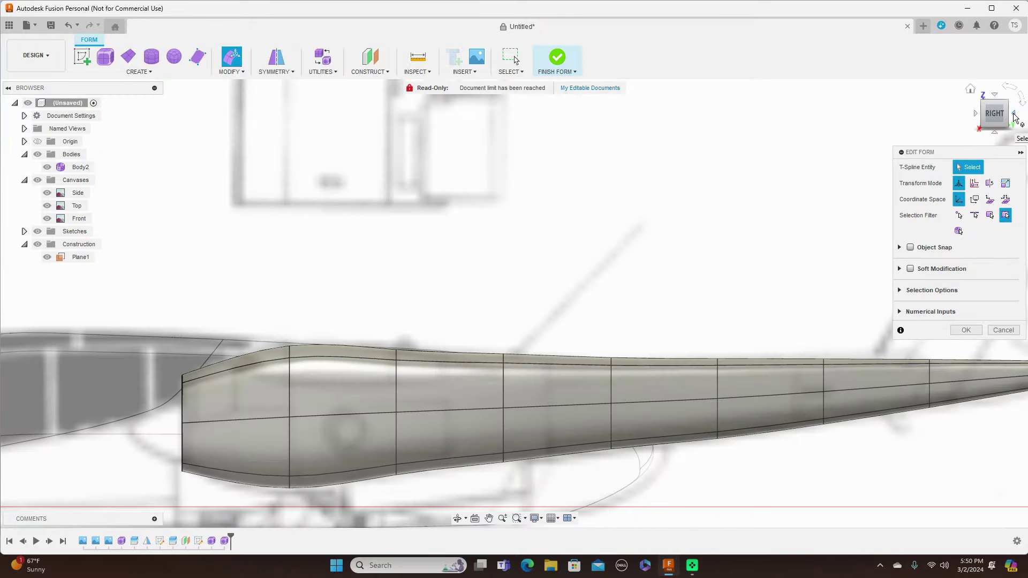
click(975, 114)
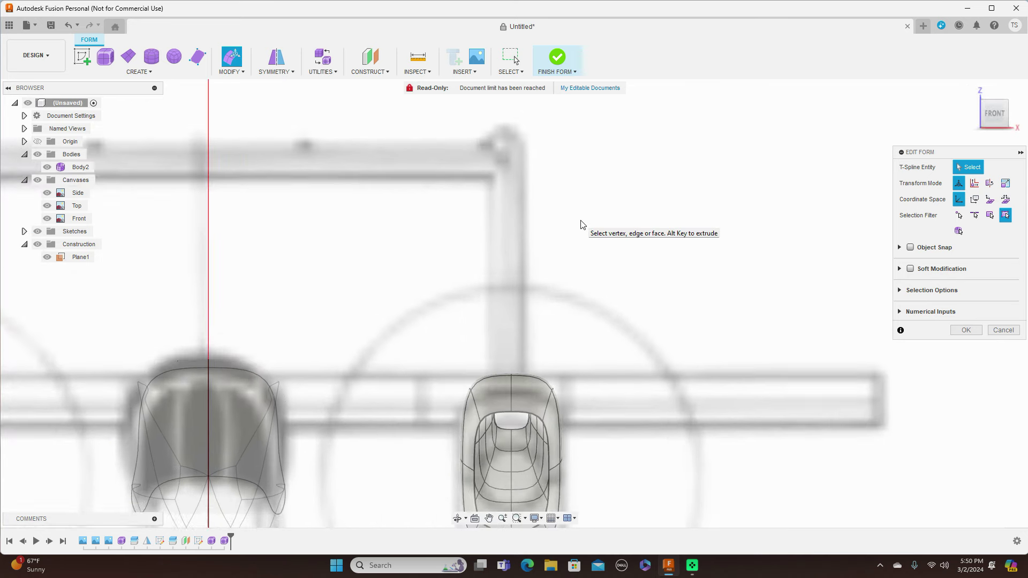
scroll(619, 282, up, 5)
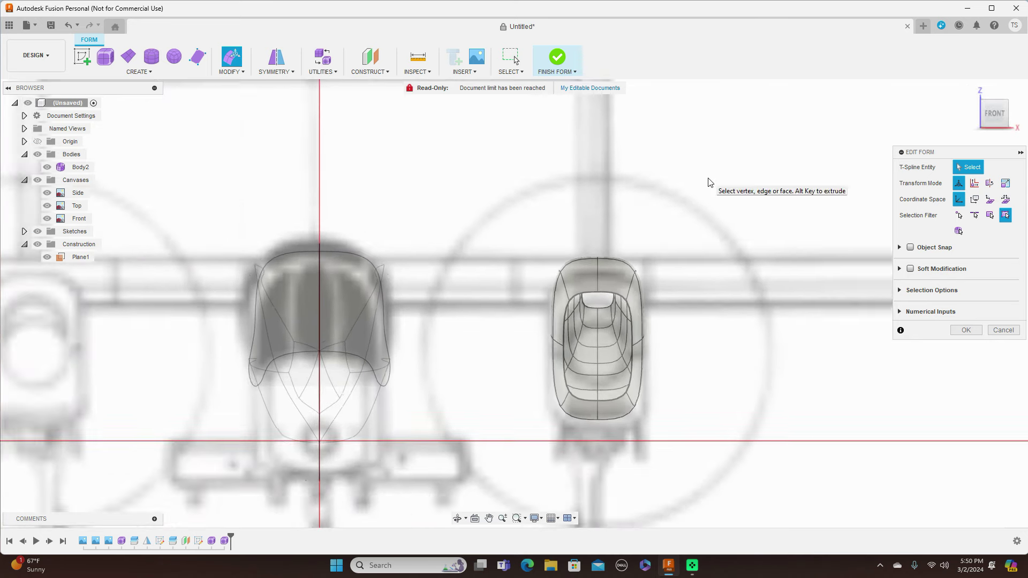
scroll(709, 182, down, 2)
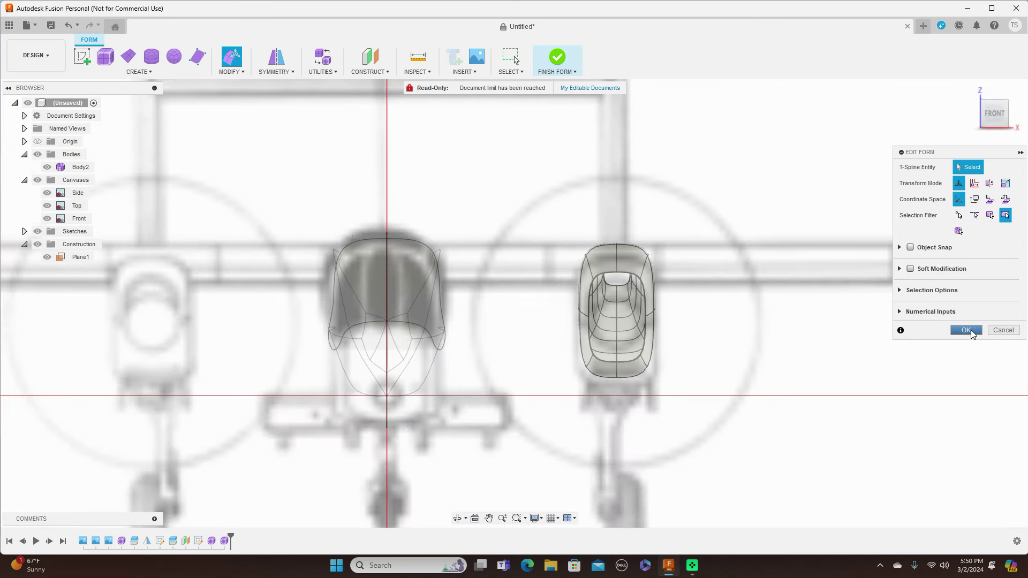
click(965, 331)
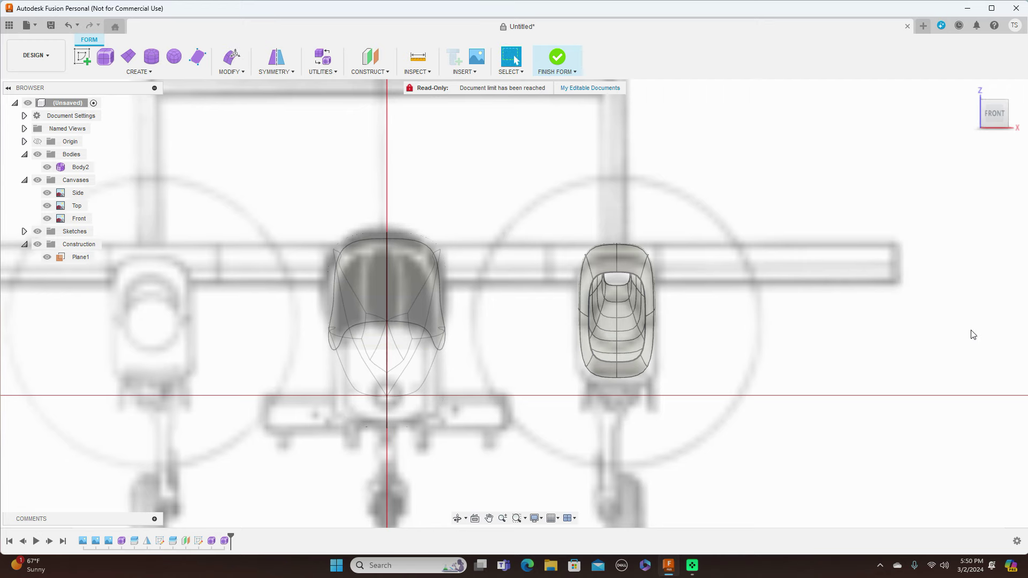
From the Right view, use Finish Form to turn the T-spline tail boom into a solid body.
click(1016, 122)
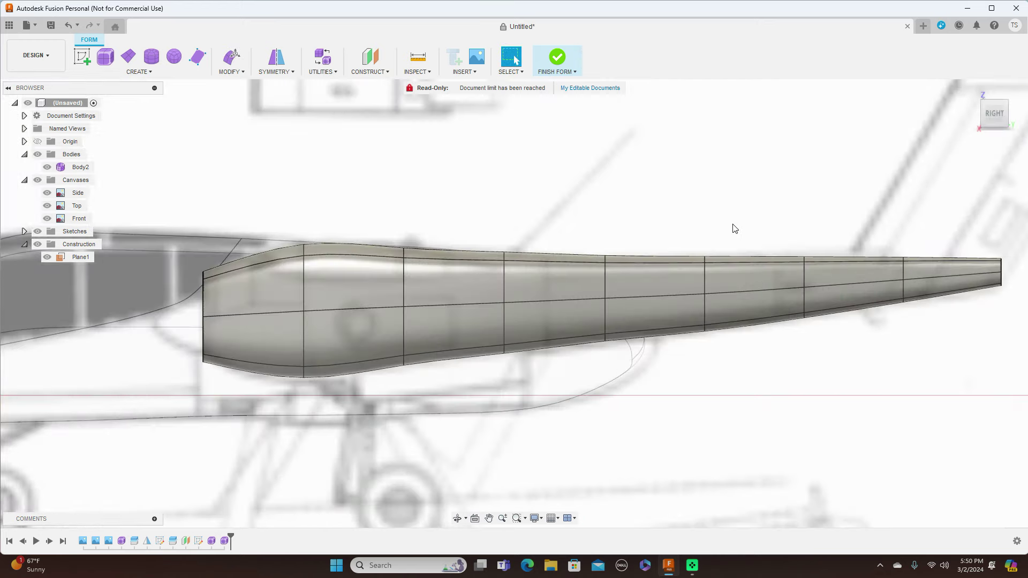
scroll(734, 229, down, 2)
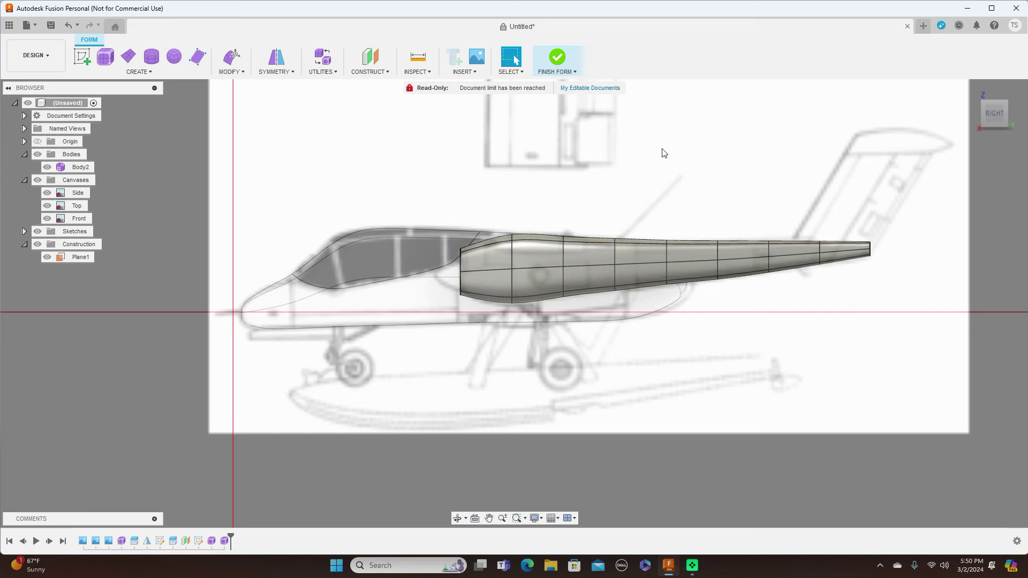
click(575, 72)
click(566, 85)
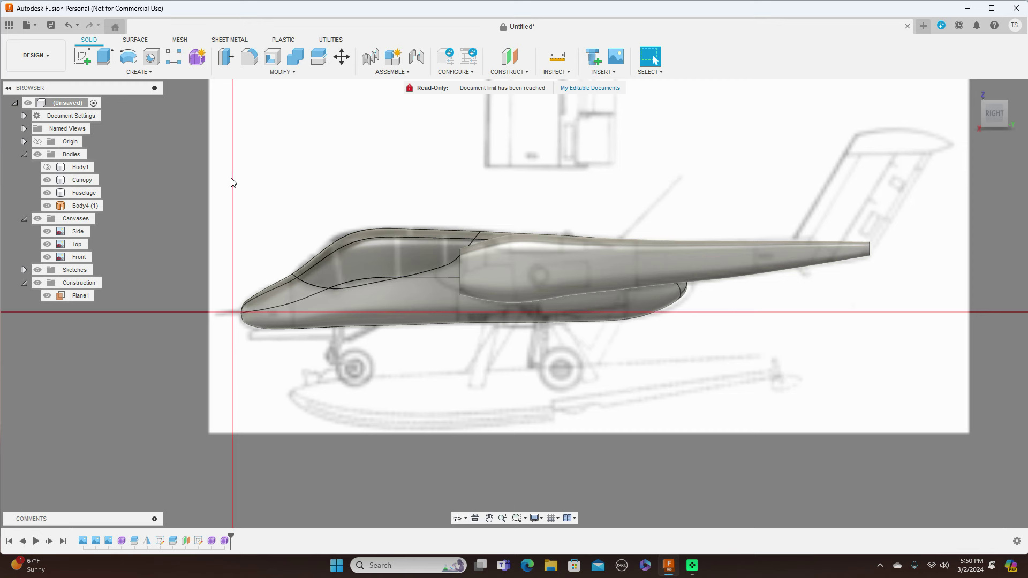
Hide the canvases and inspect the bodies from the front, in perspective, and from the side.
click(38, 218)
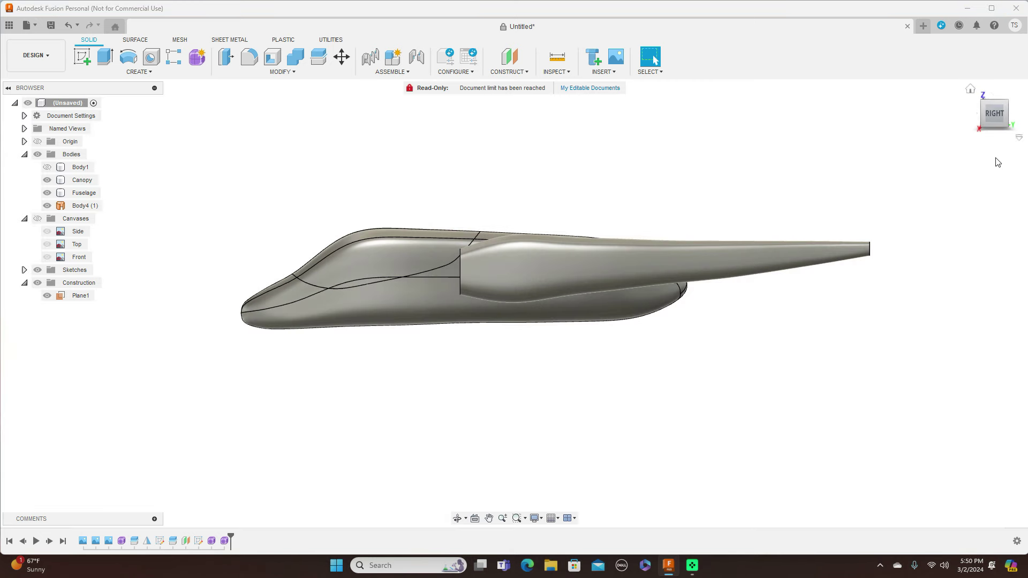
click(983, 114)
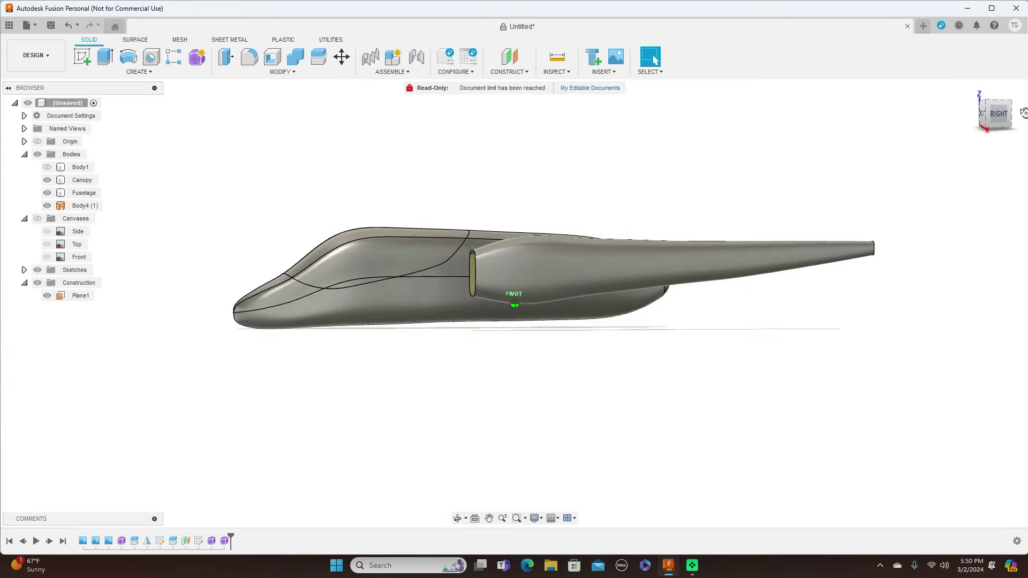
mouse_move(514, 304)
shift+middle_down()
mouse_move(565, 384)
mouse_move(573, 350)
mouse_move(578, 407)
mouse_move(560, 358)
mouse_move(521, 354)
mouse_move(535, 383)
mouse_move(554, 372)
mouse_move(562, 385)
shift+middle_up()
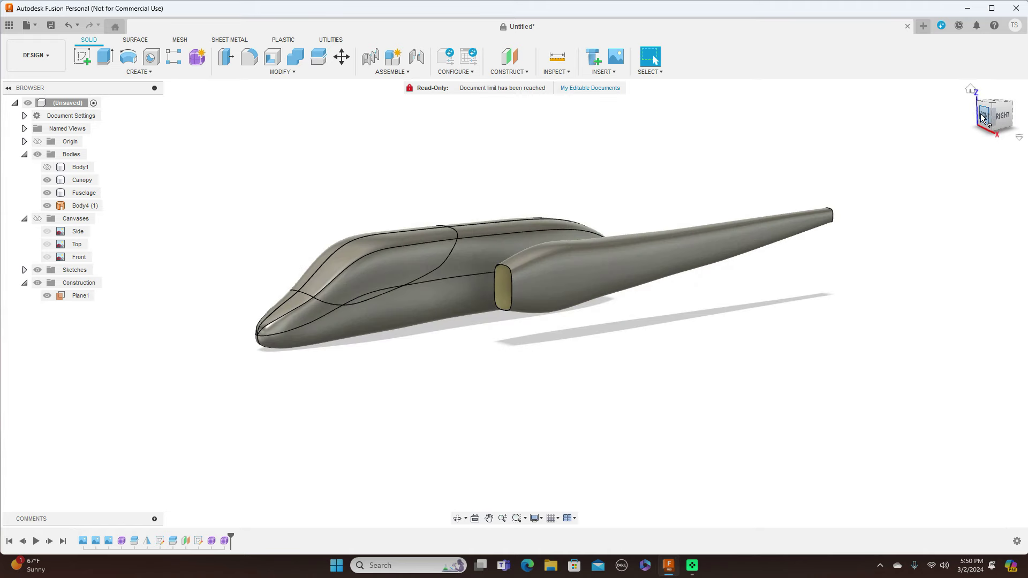
click(1004, 117)
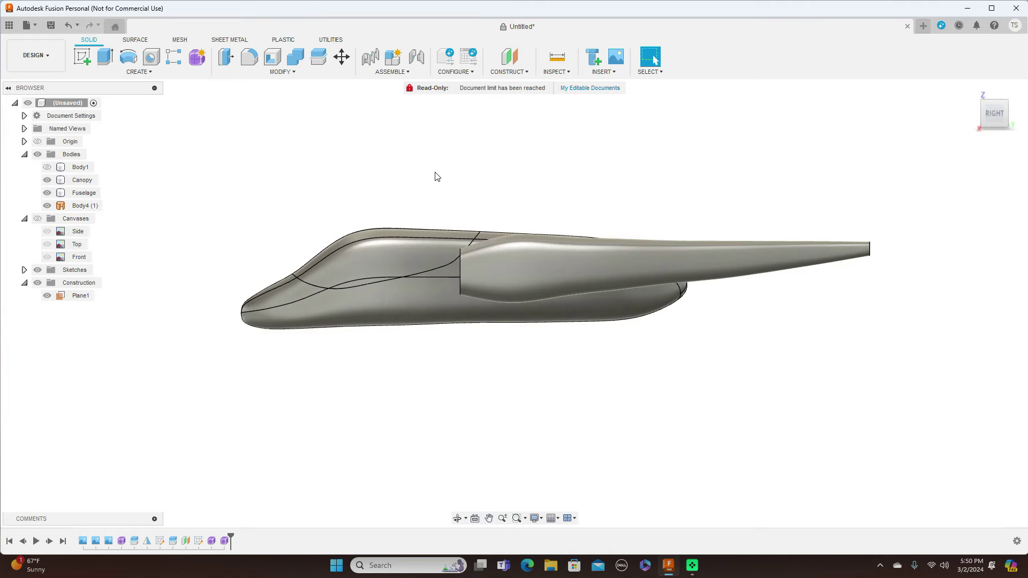
Hide all bodies and turn the reference canvases back on.
click(51, 155)
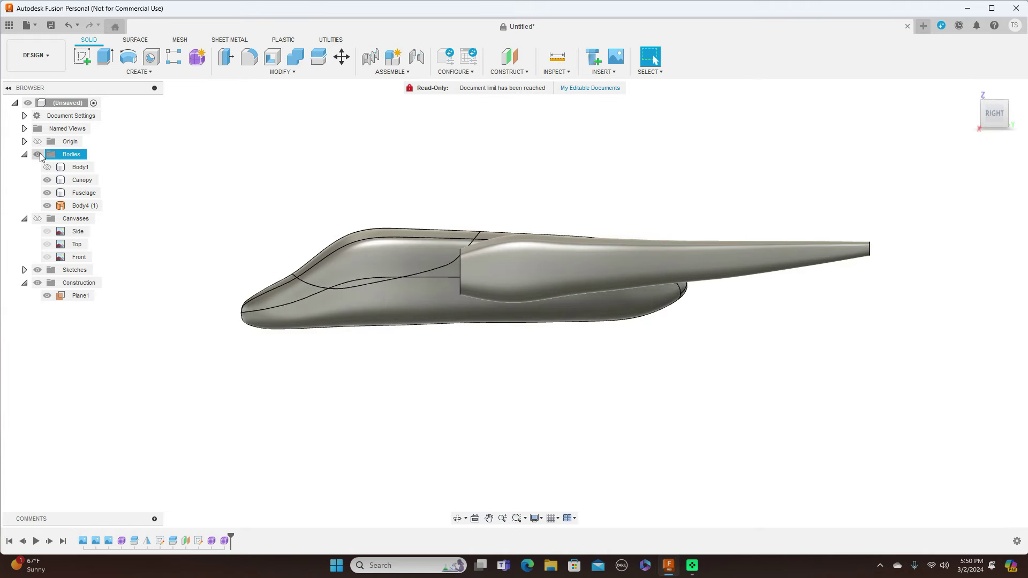
click(38, 154)
click(43, 219)
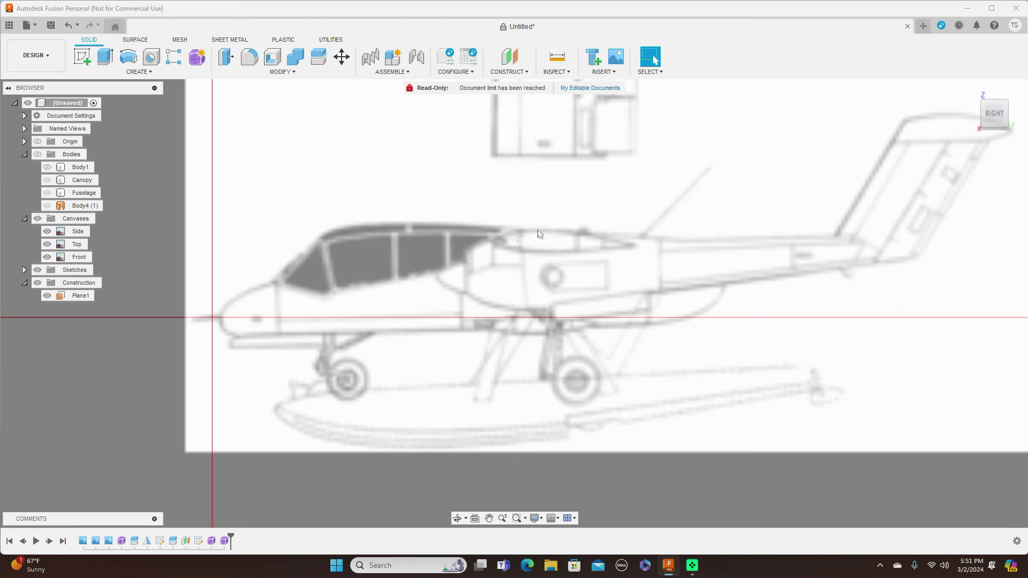
Start a new sketch on the side-facing origin plane over the side blueprint.
scroll(582, 233, down, 1)
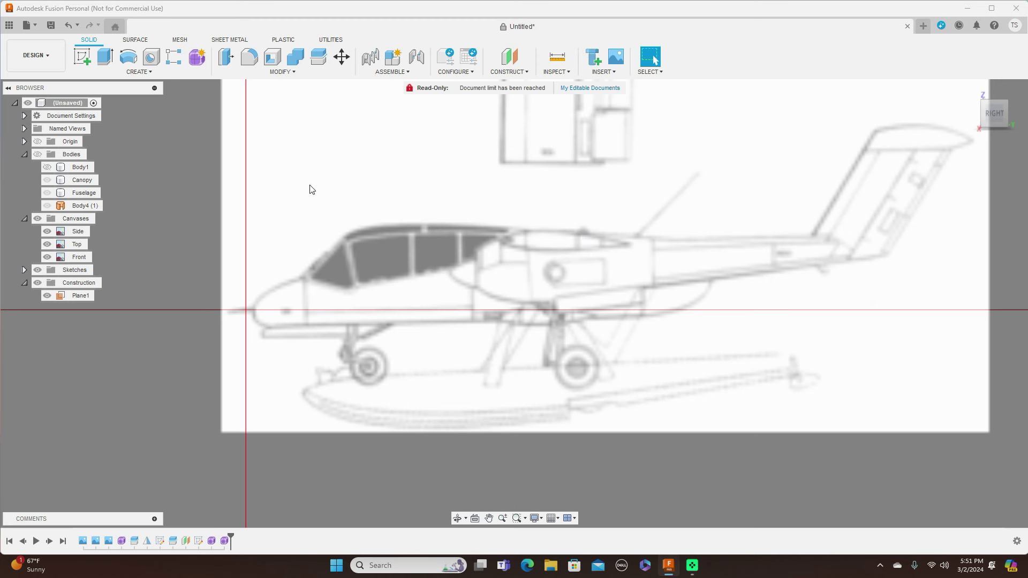
click(82, 57)
click(275, 277)
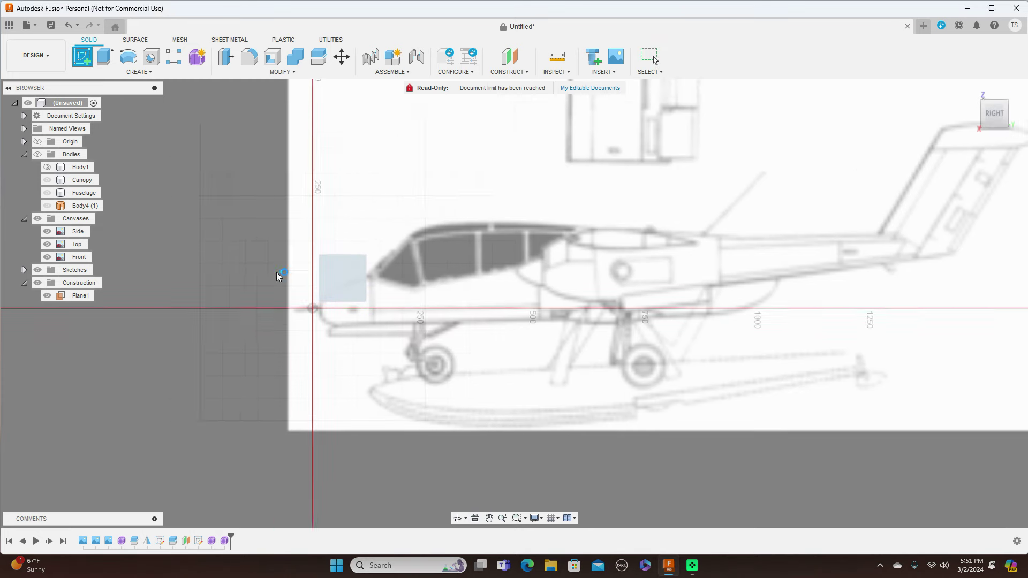
Trace a five-point fit-point spline along the wing's upper edge from front to rear.
scroll(493, 291, up, 4)
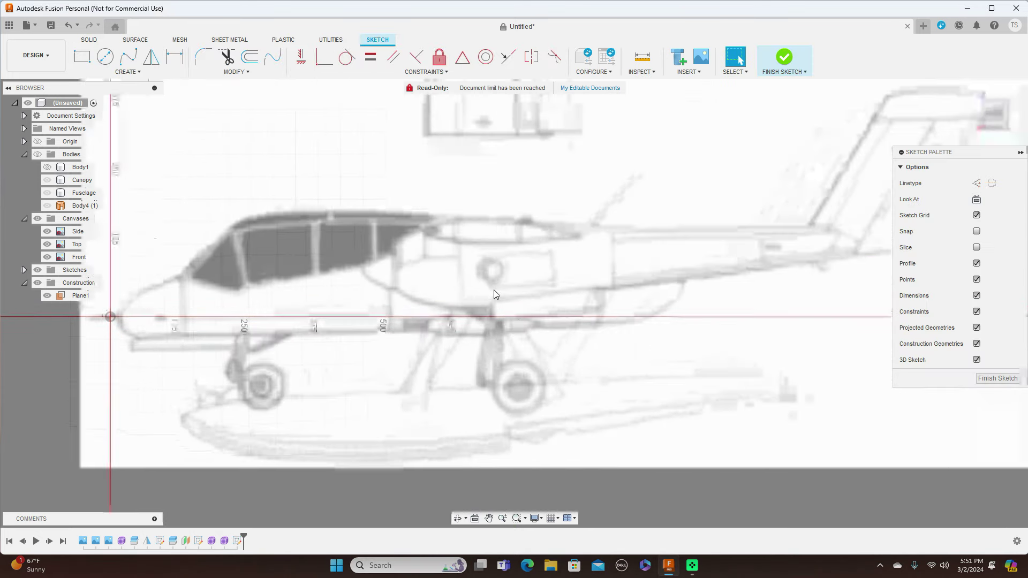
scroll(622, 256, up, 3)
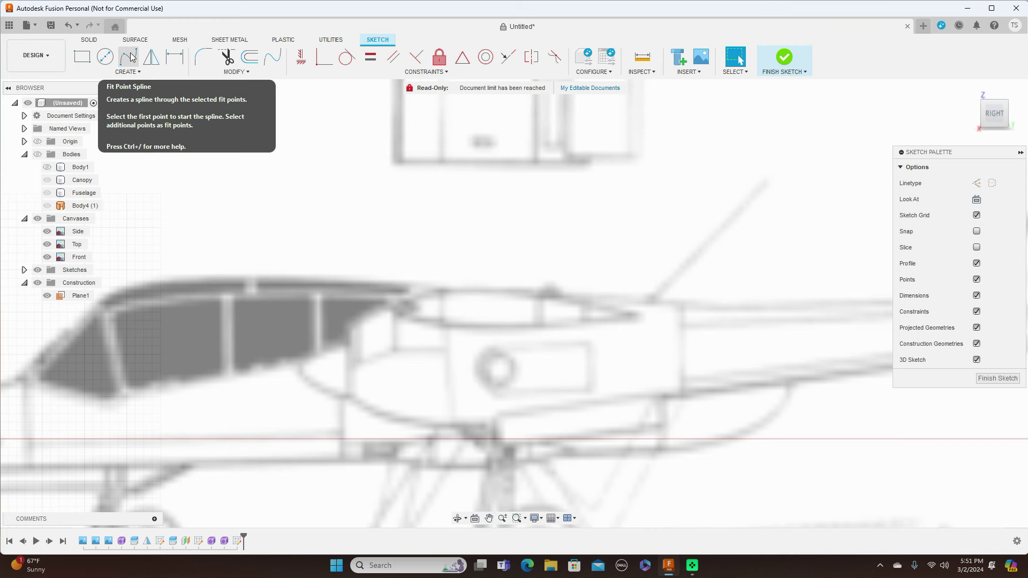
click(136, 57)
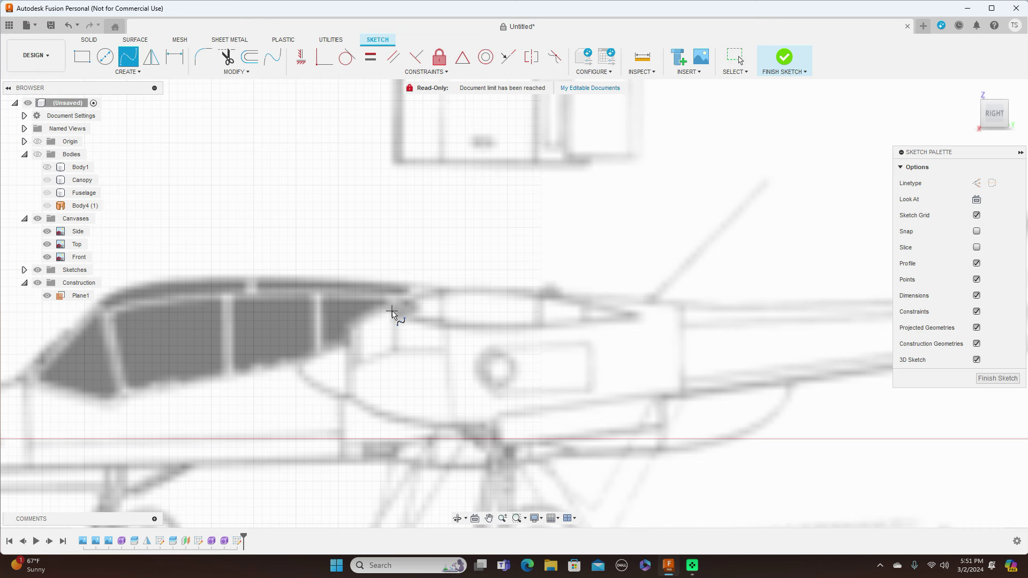
click(392, 311)
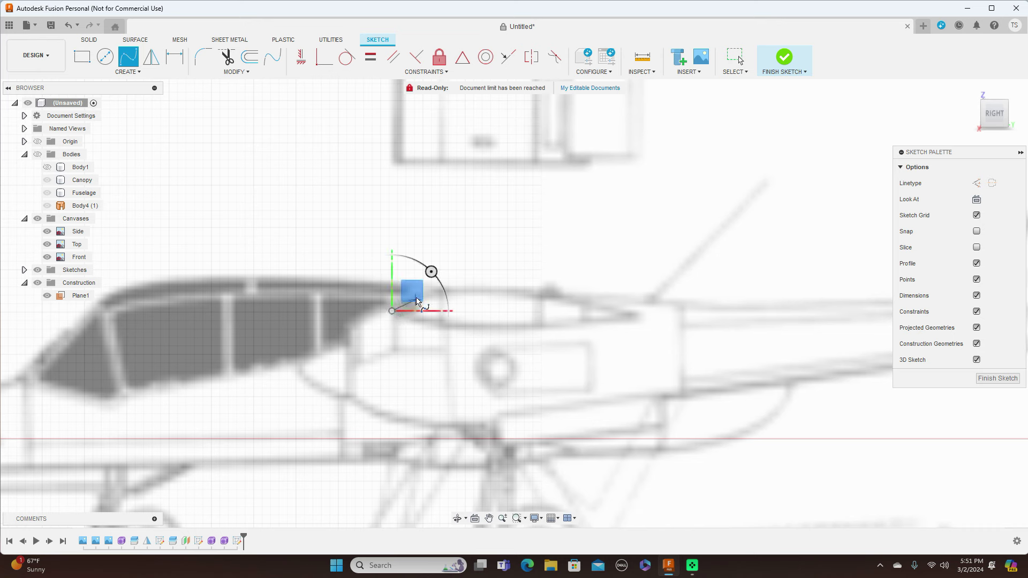
click(416, 296)
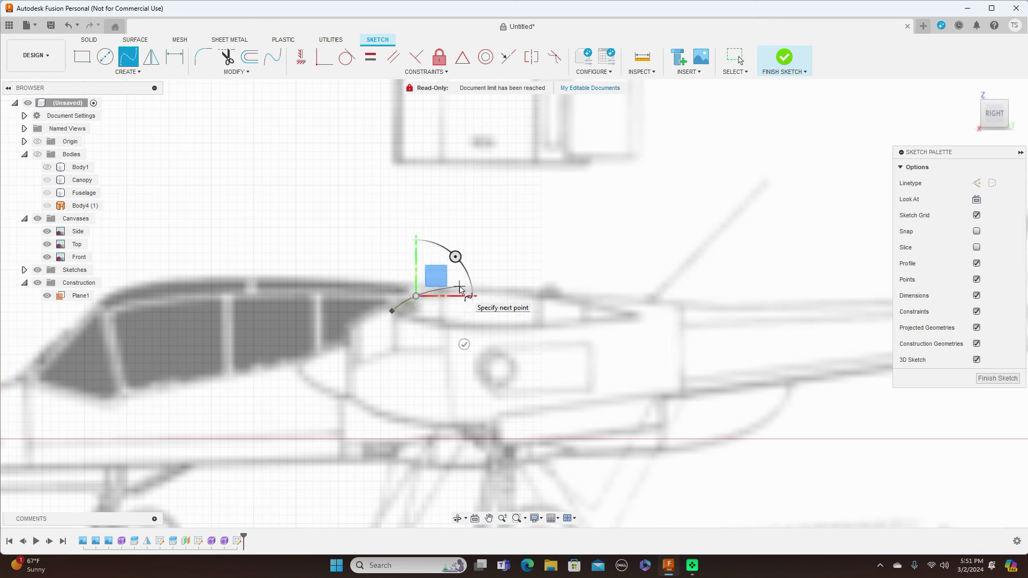
click(460, 289)
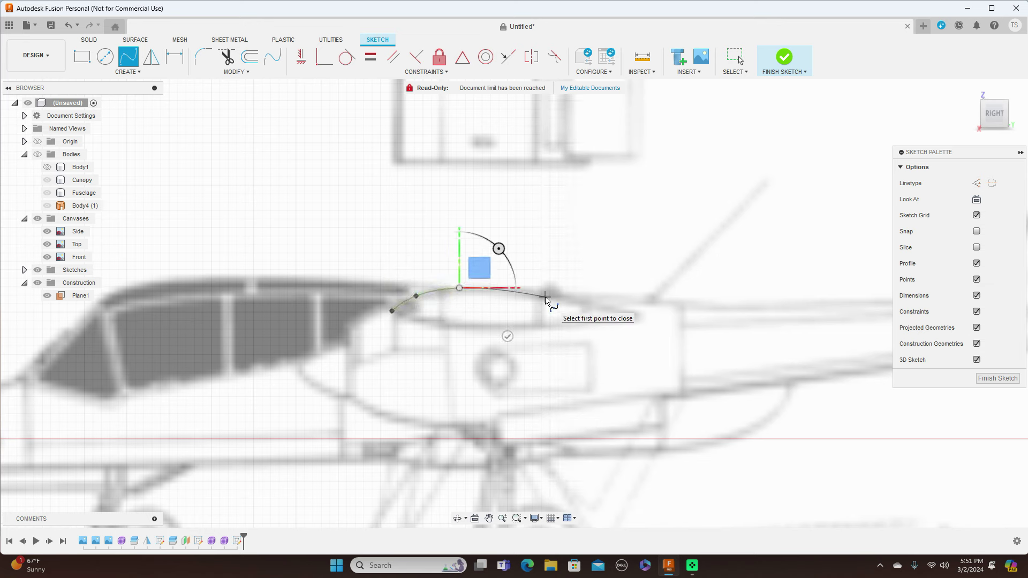
click(546, 295)
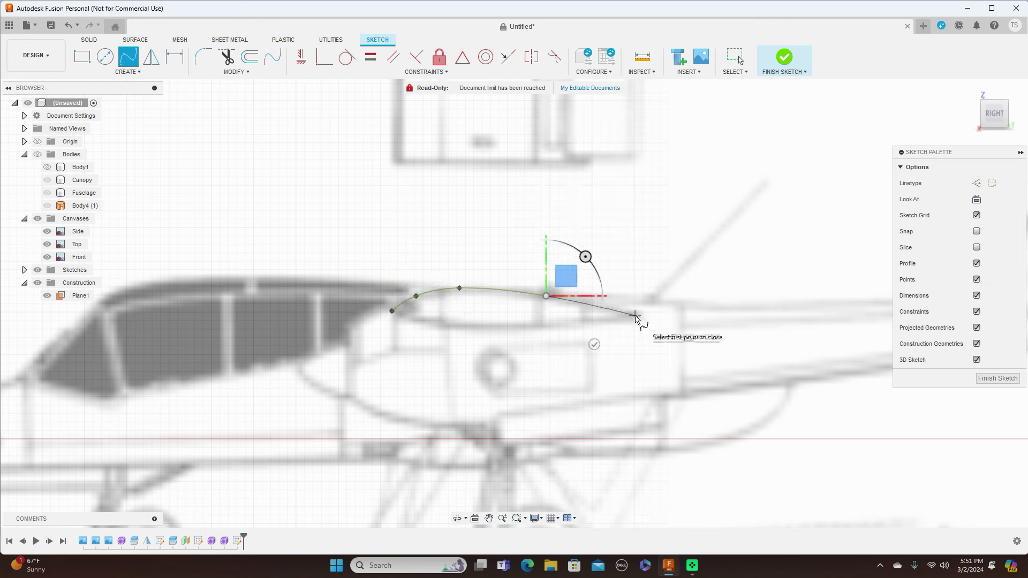
click(635, 316)
right_click(635, 319)
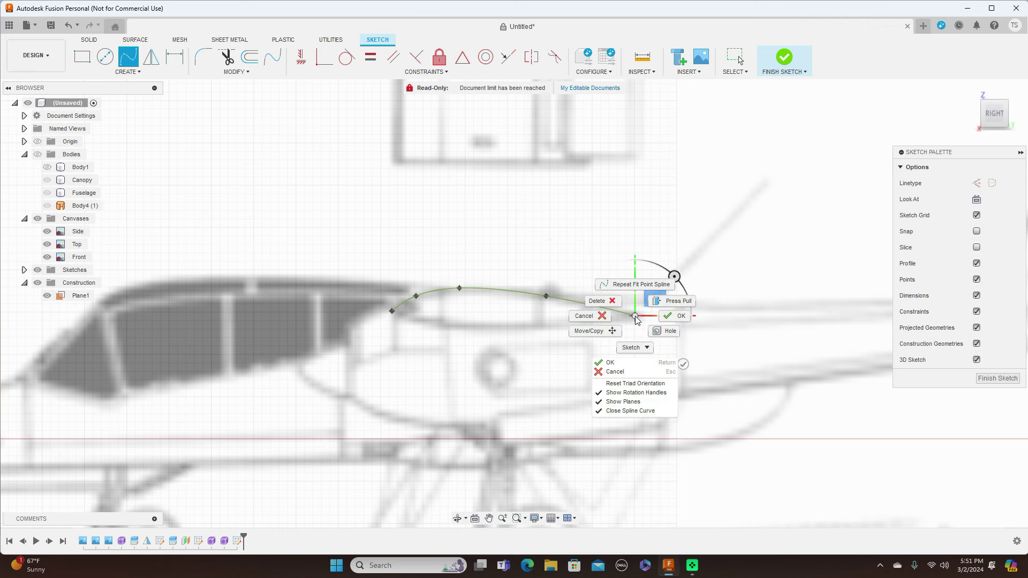
click(668, 320)
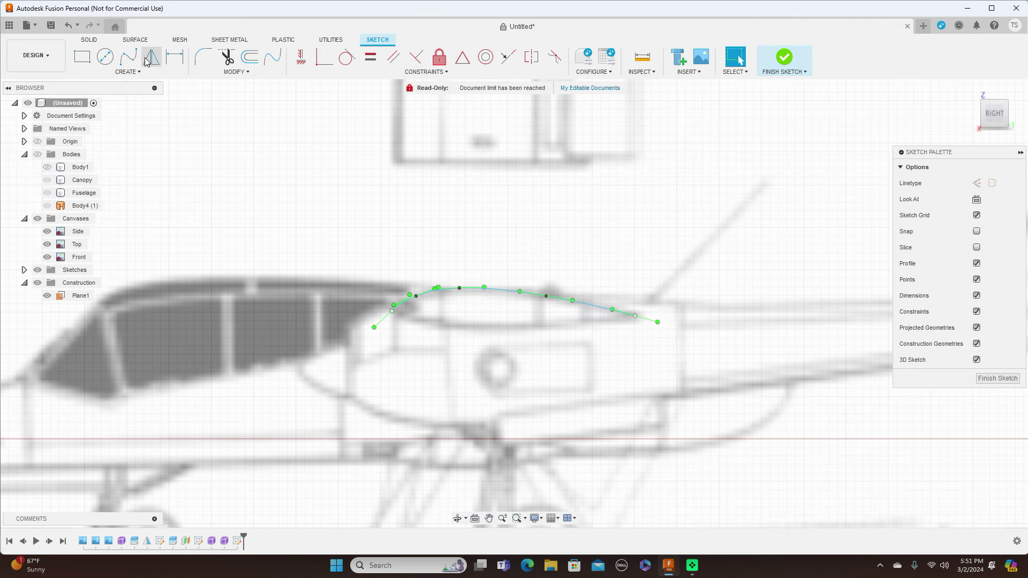
Draw a six-point fit-point spline along the lower airfoil curve from nose to trailing edge.
click(130, 62)
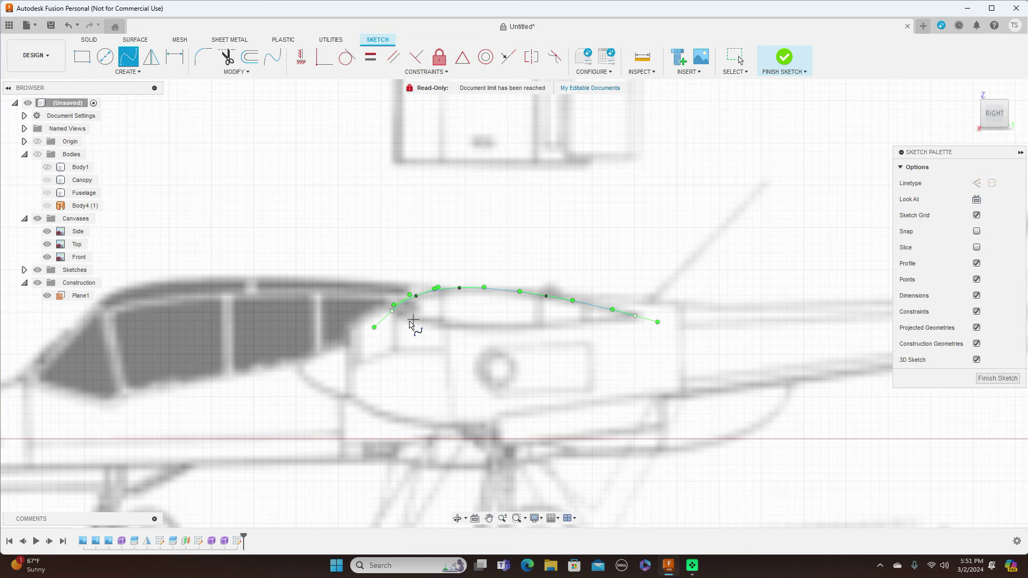
scroll(409, 322, up, 2)
scroll(409, 322, up, 1)
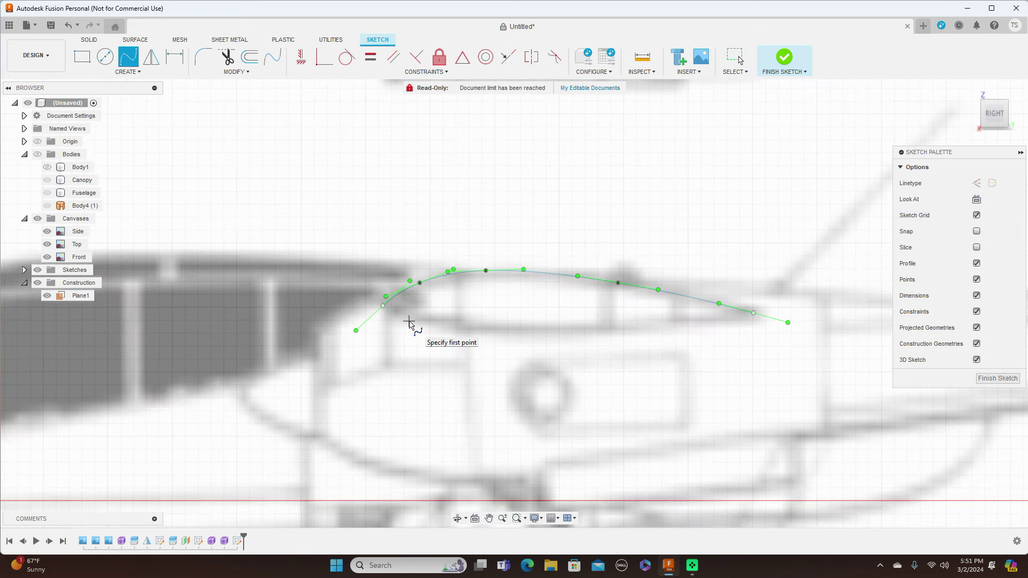
scroll(403, 315, up, 1)
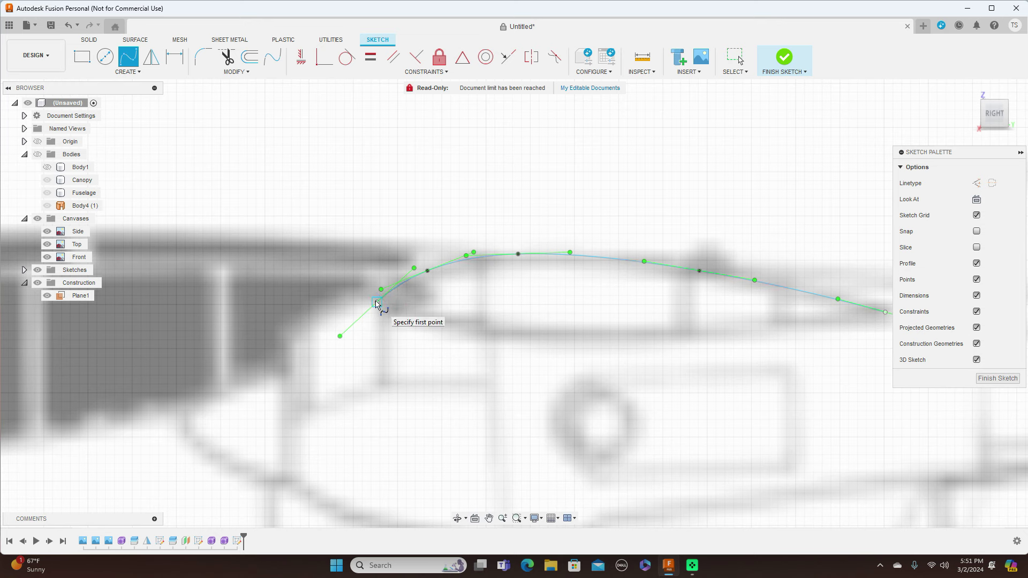
click(377, 301)
click(389, 311)
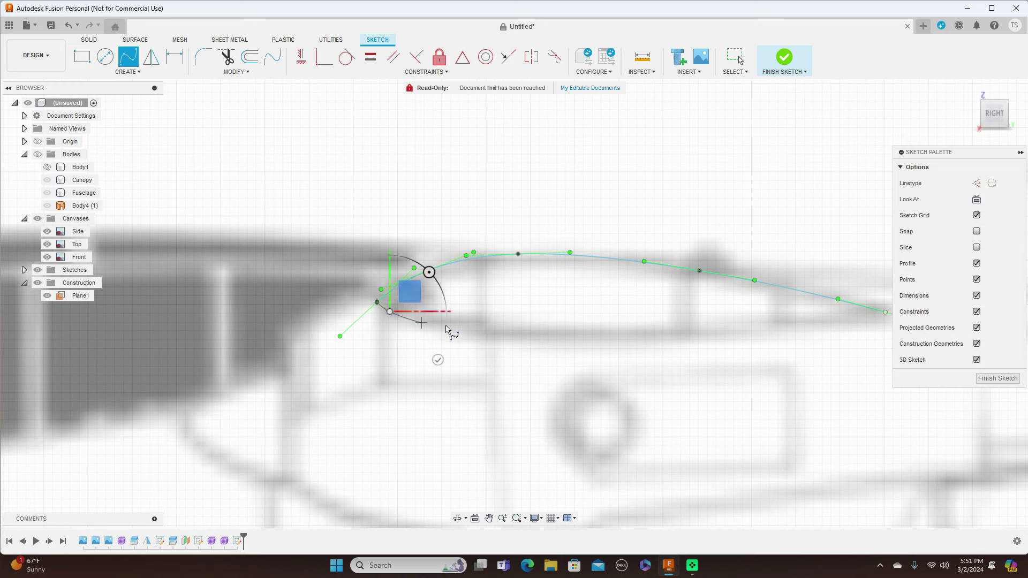
click(449, 332)
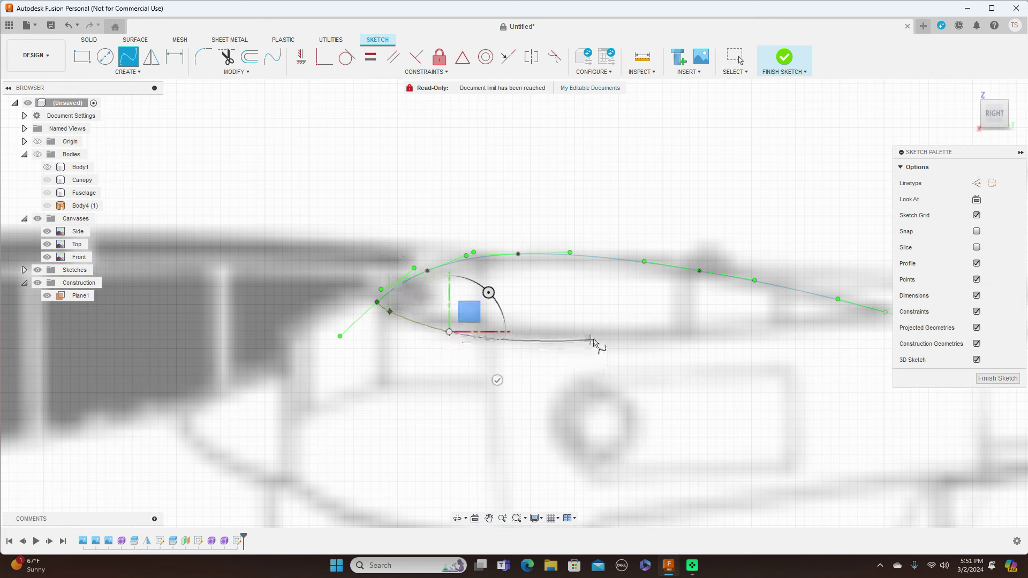
click(520, 339)
scroll(522, 338, down, 1)
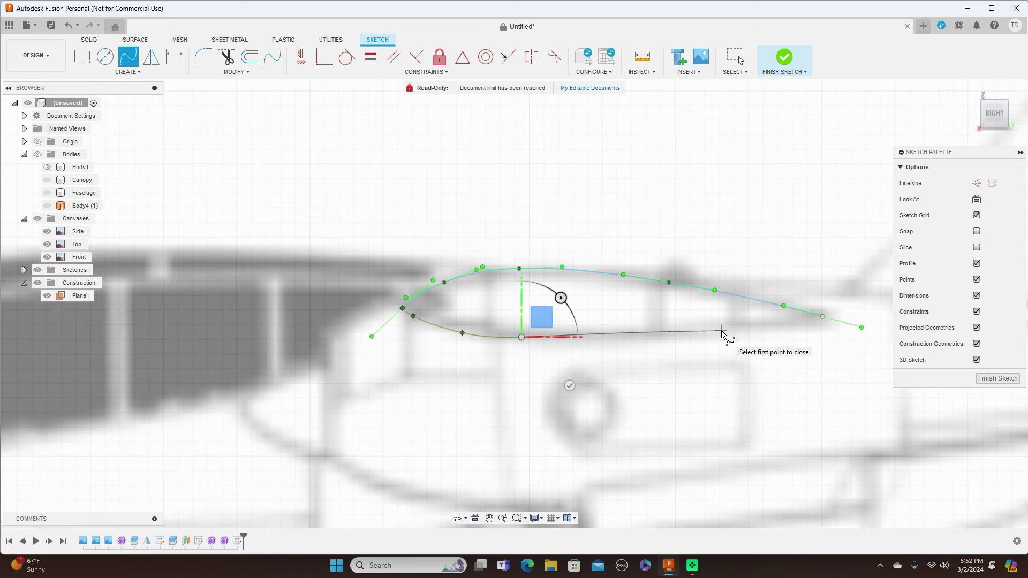
click(720, 332)
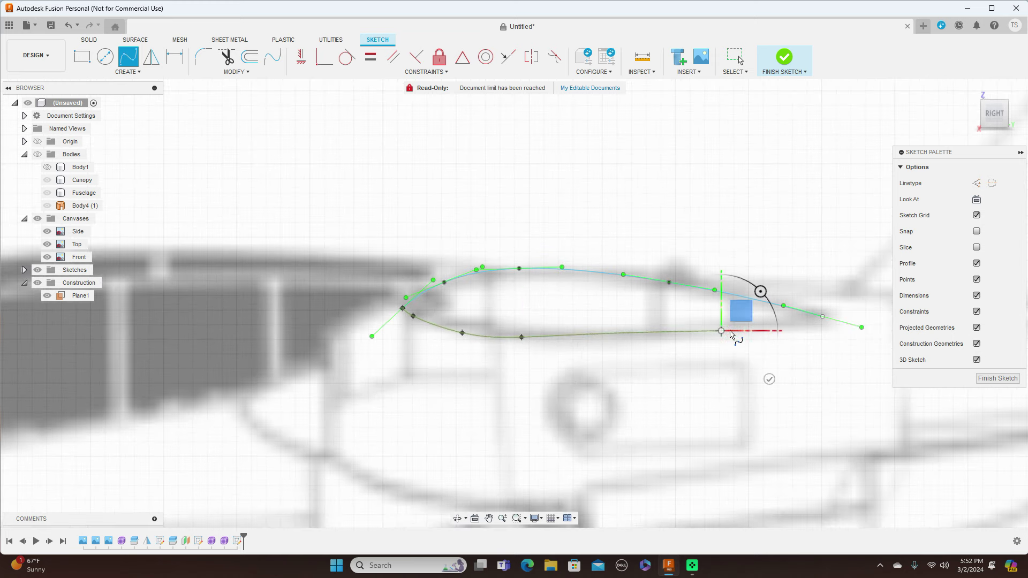
click(822, 318)
right_click(822, 318)
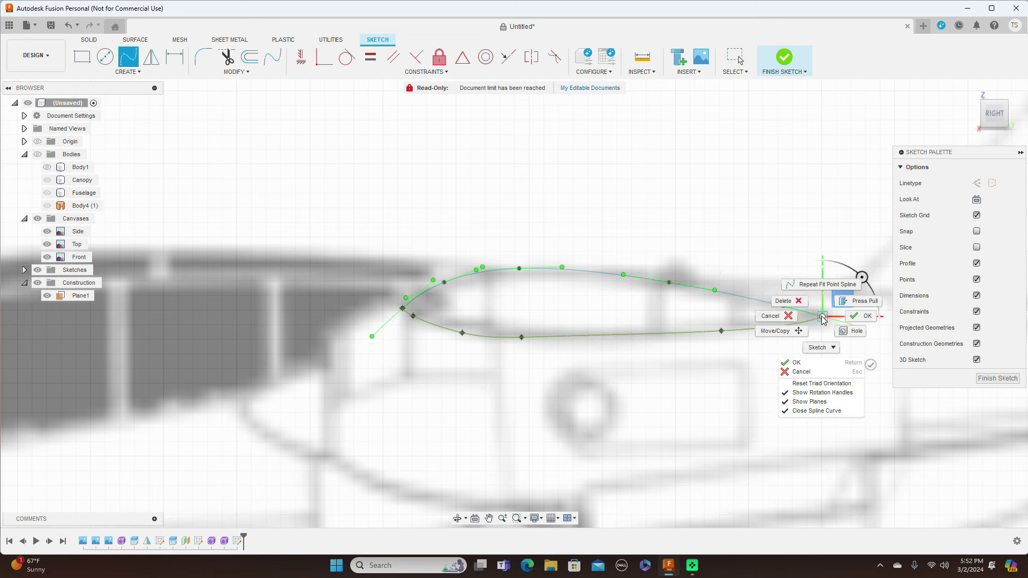
click(862, 316)
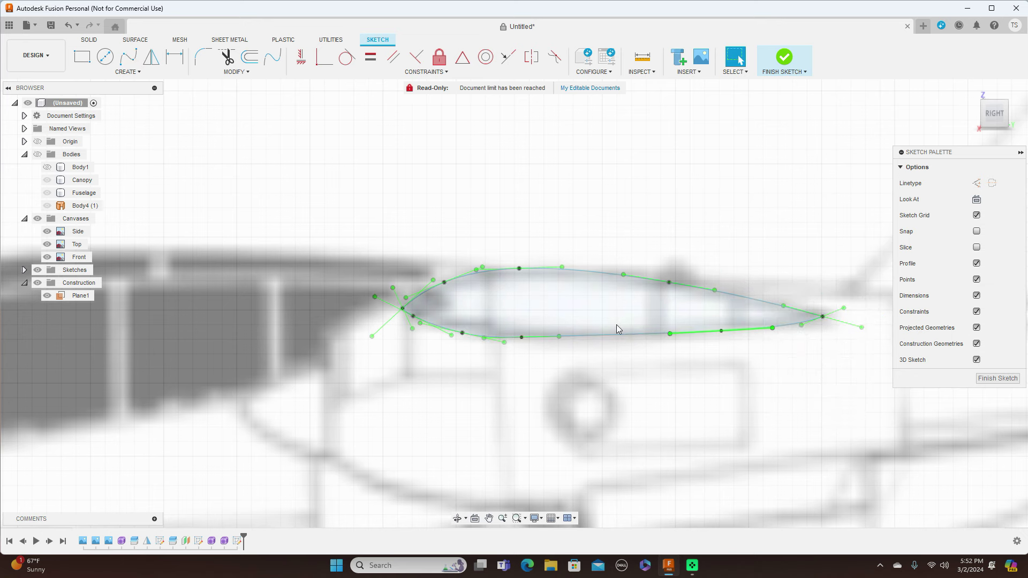
Nudge a lower-curve fit point upward to refine the airfoil, then finish the sketch.
click(472, 338)
click(467, 337)
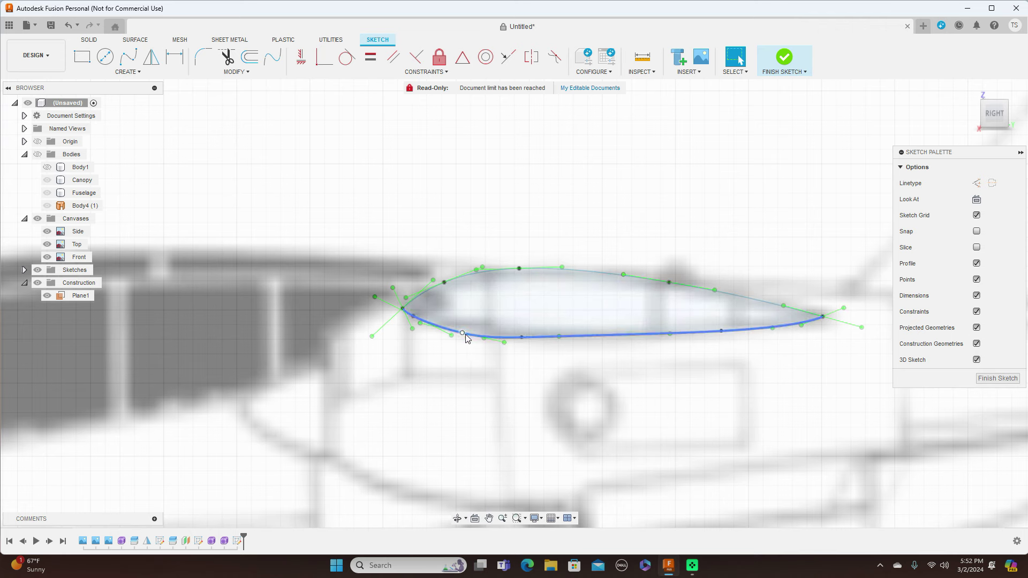
drag(464, 333, 464, 330)
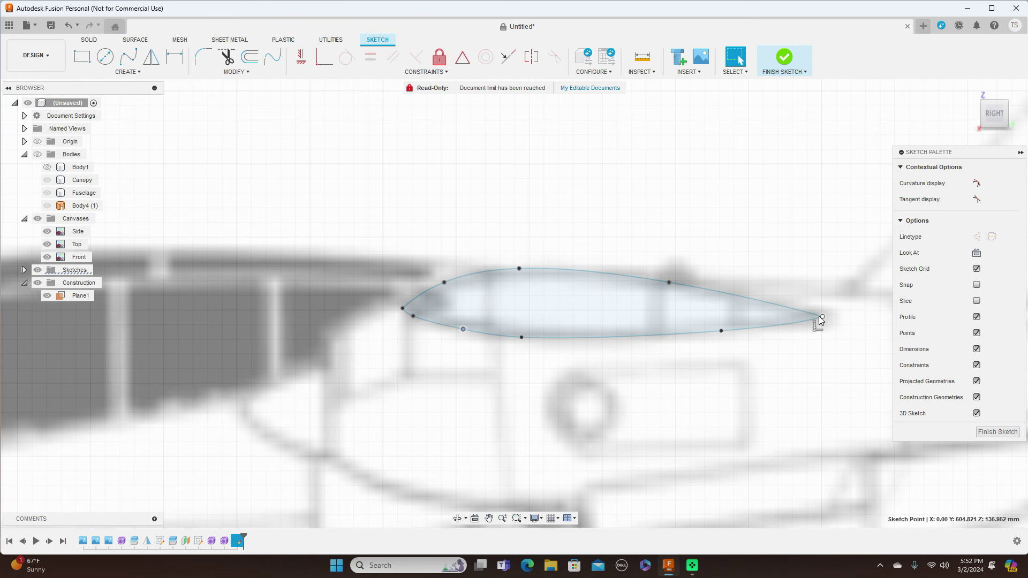
click(997, 432)
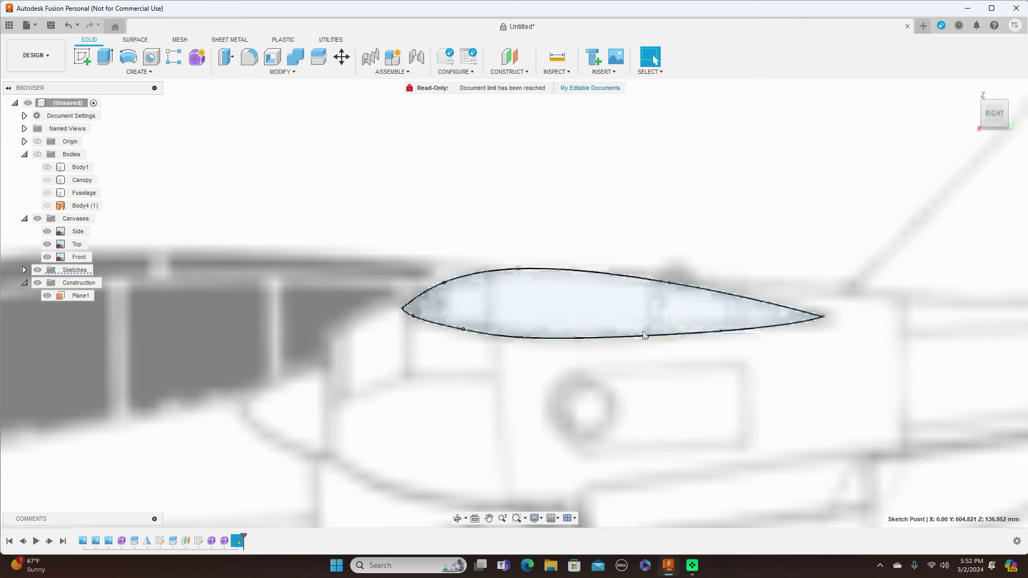
Extrude the airfoil profile with the New Body operation, showing the aircraft bodies again.
key(e)
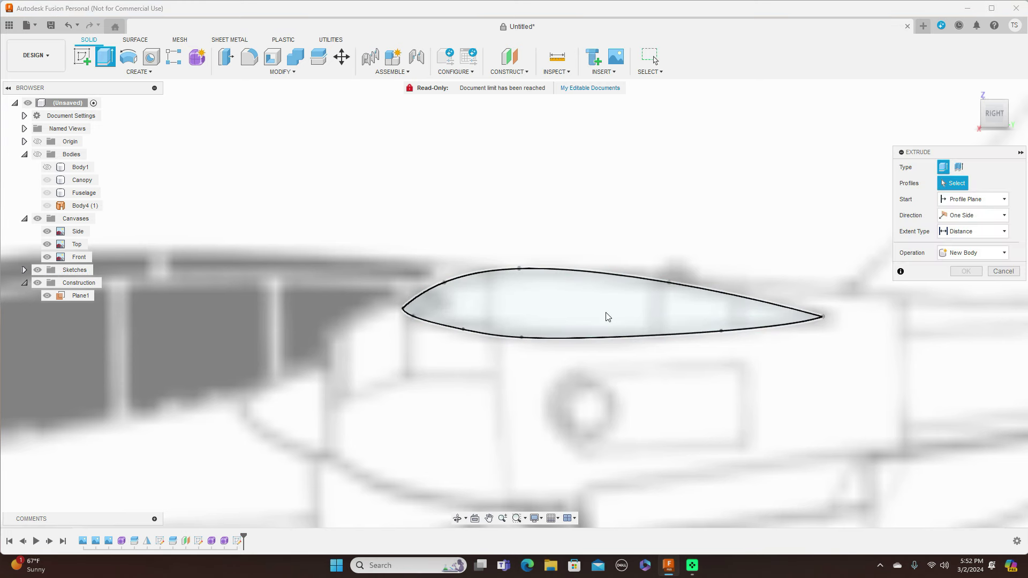
click(567, 316)
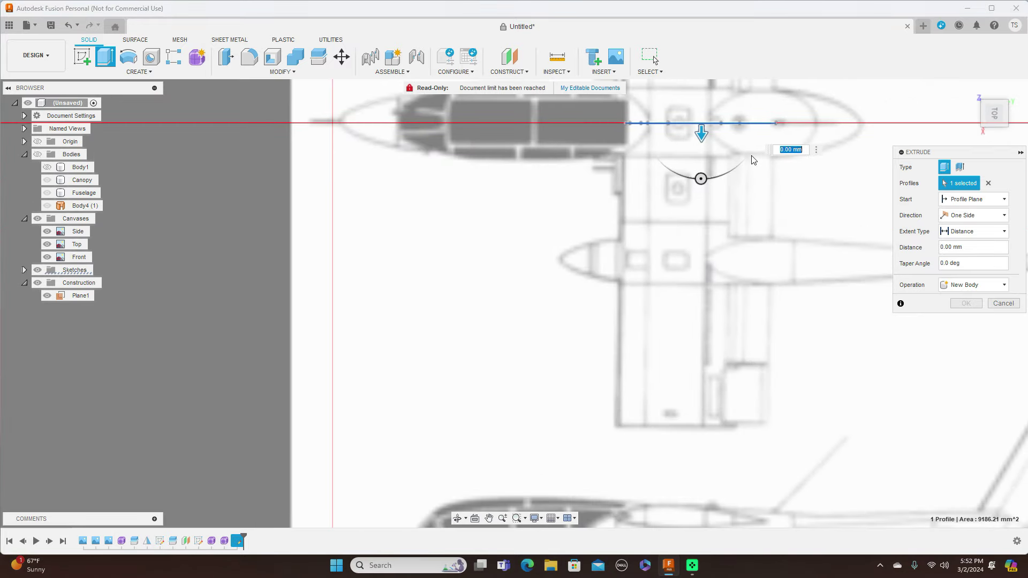
drag(708, 139, 704, 201)
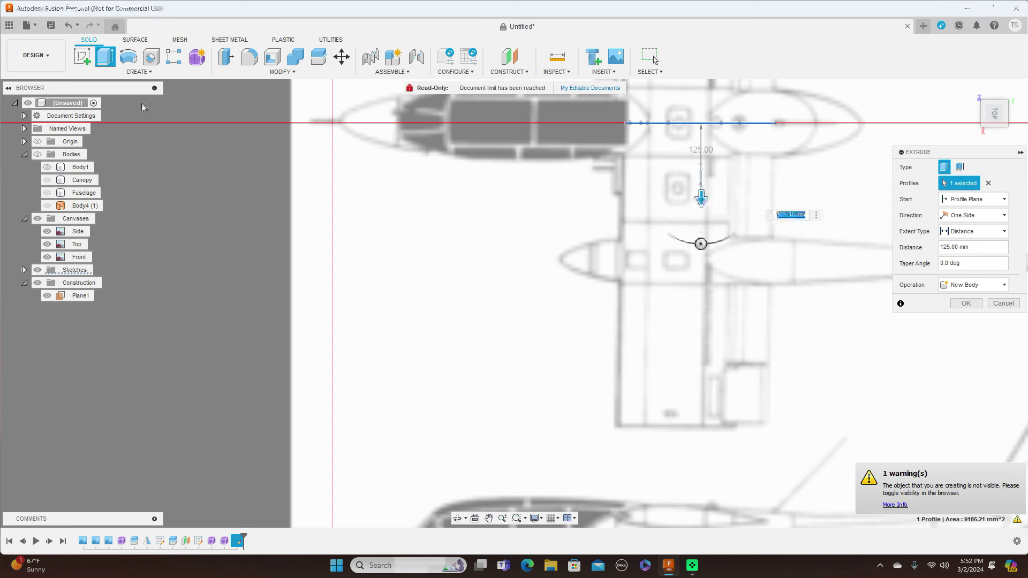
click(38, 155)
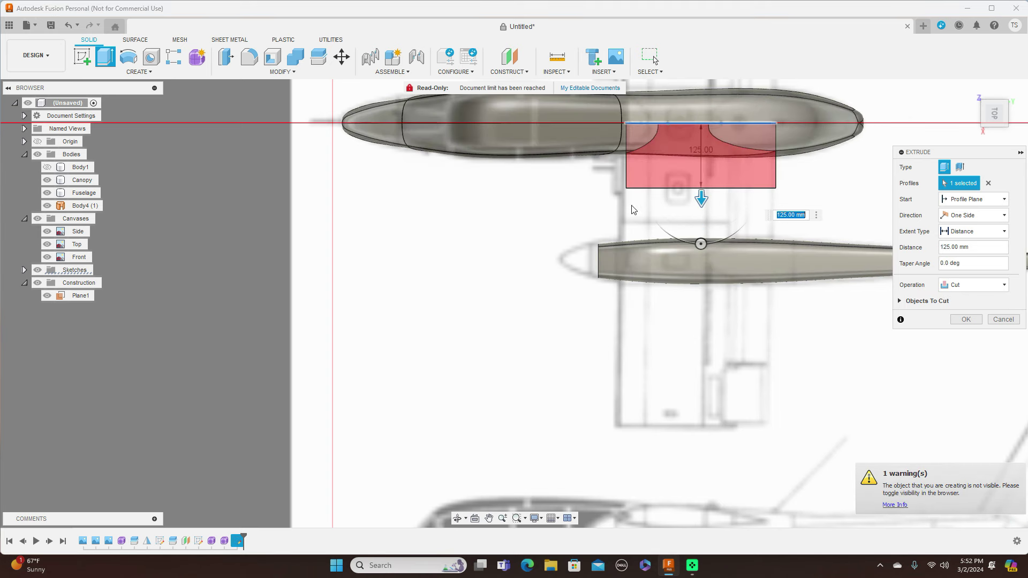
click(997, 292)
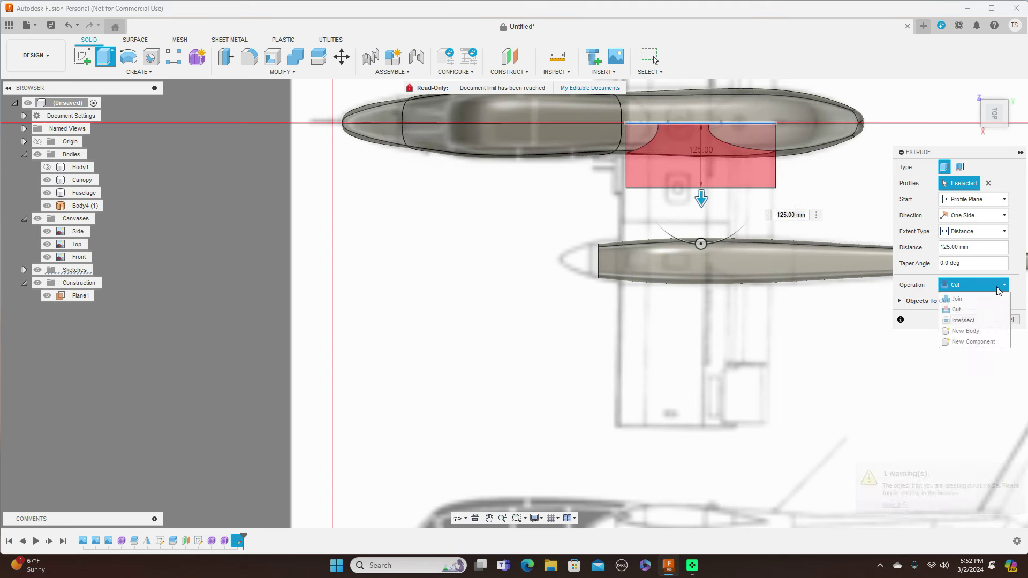
click(978, 331)
Set the extrusion distance to 580 mm and confirm, creating the wing as Body5.
drag(701, 200, 698, 436)
scroll(701, 431, up, 1)
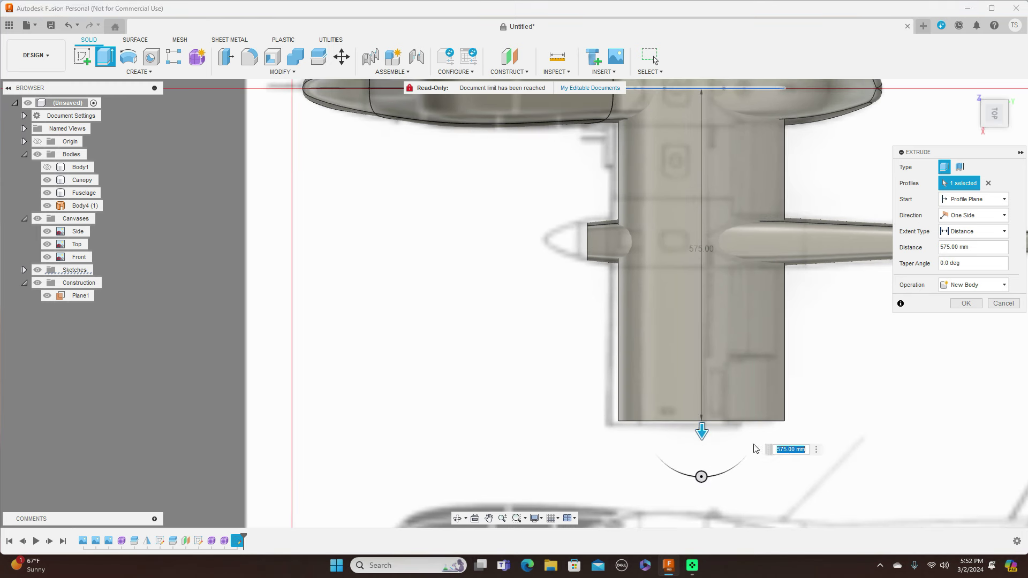
drag(703, 433, 705, 440)
click(792, 448)
click(804, 447)
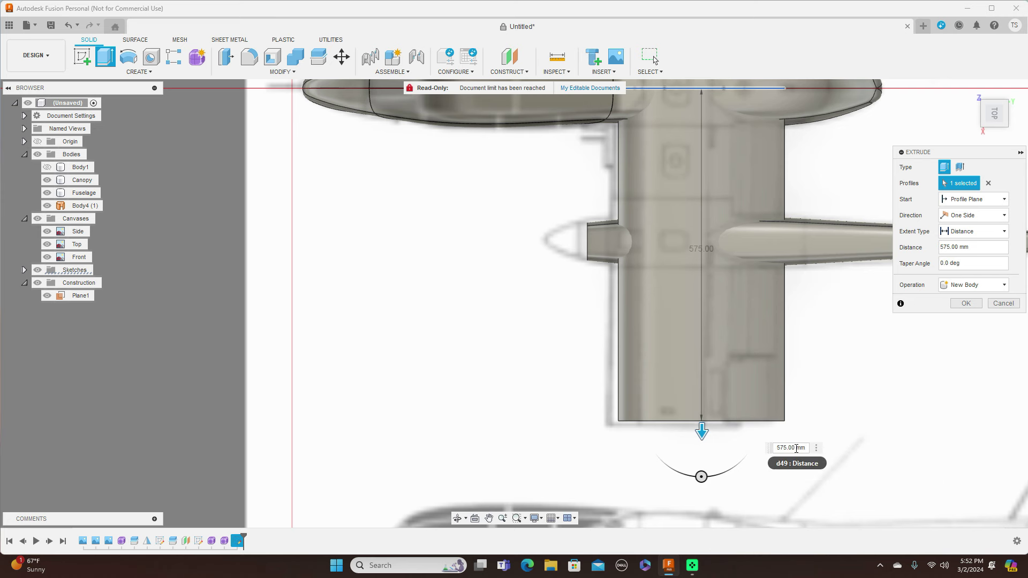
triple_click(799, 446)
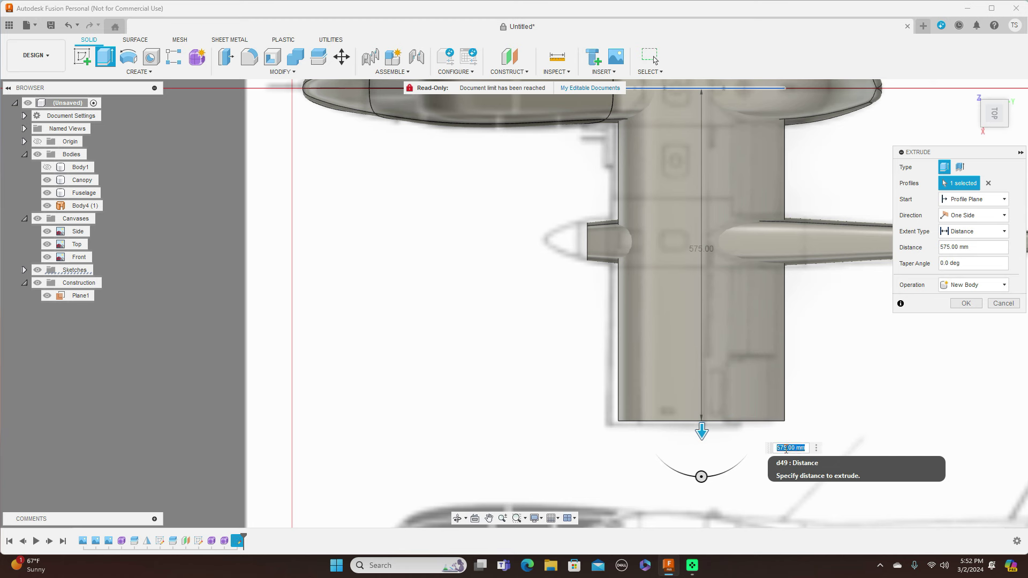
click(785, 448)
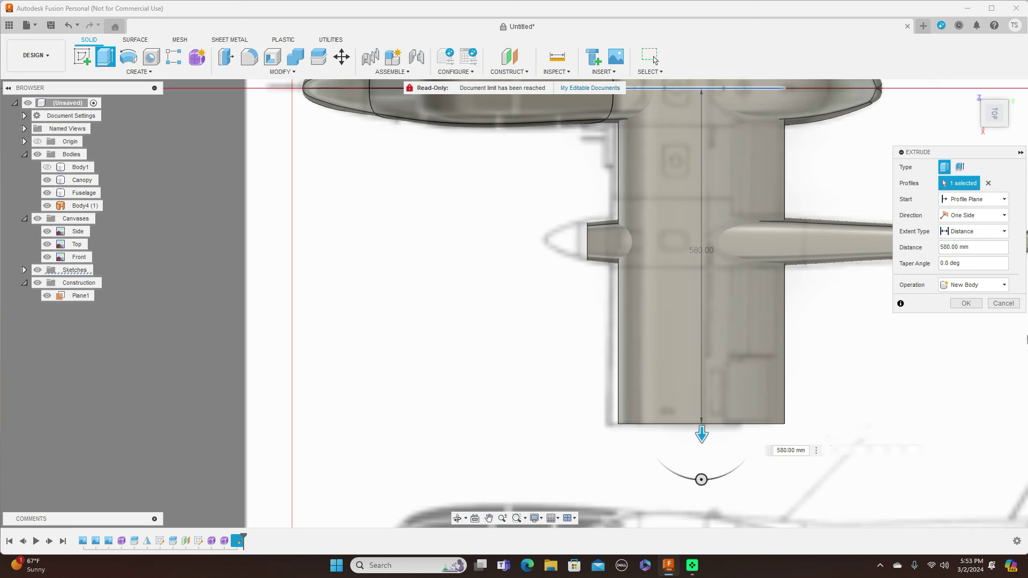
click(966, 303)
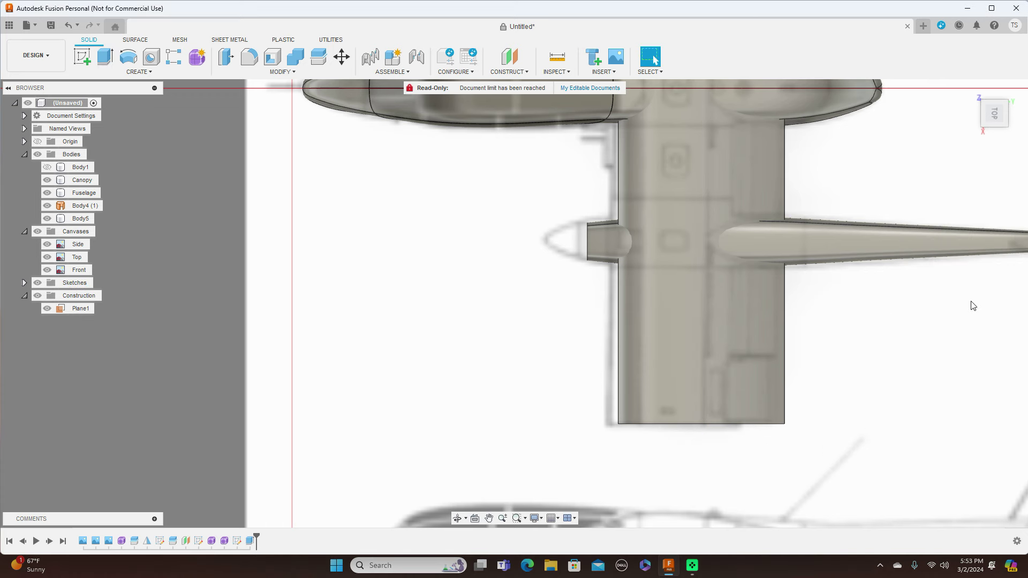
Switch to an isometric view, hide the reference canvases, and orbit to inspect the new wing.
scroll(908, 318, down, 3)
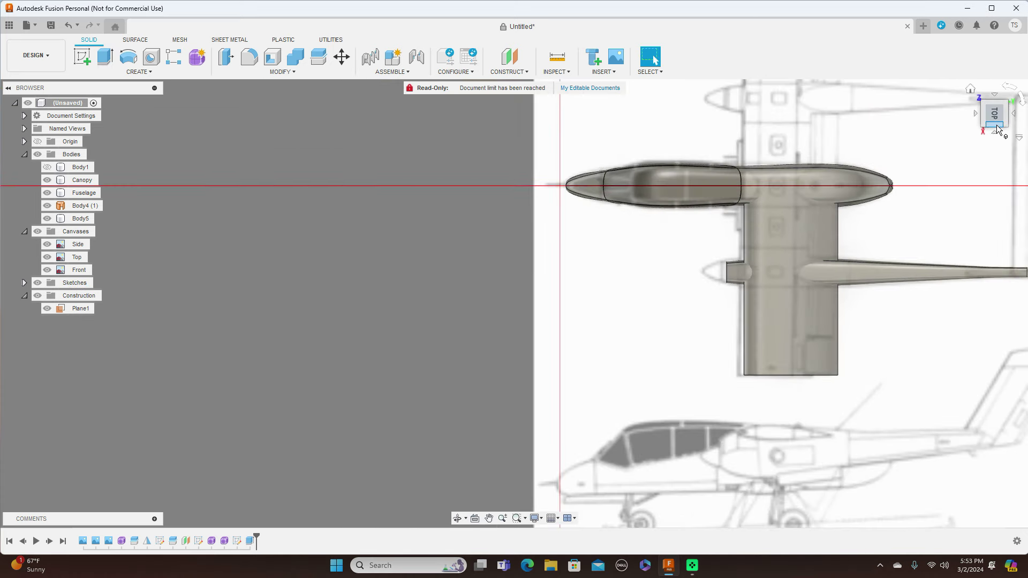
click(997, 115)
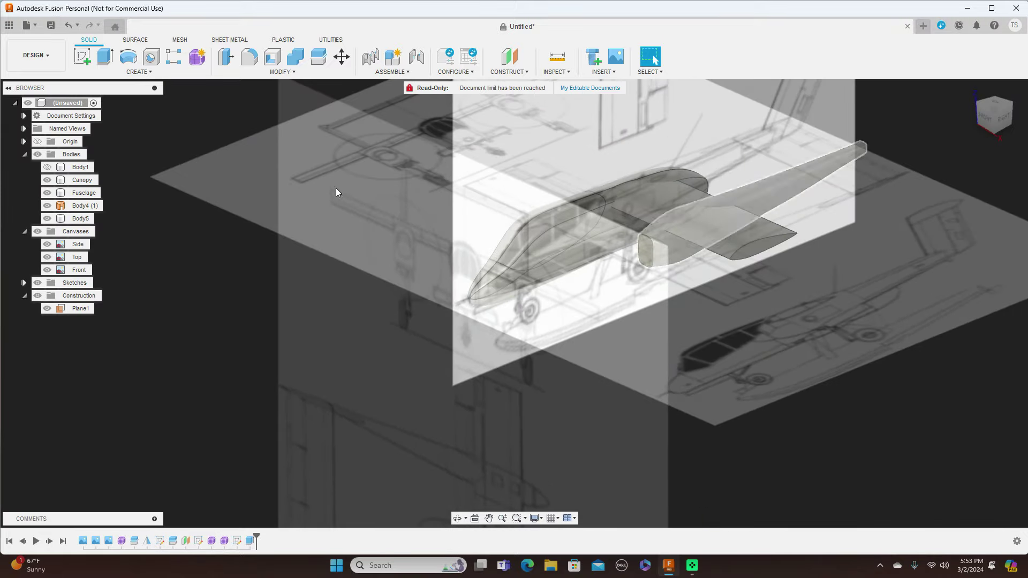
click(37, 232)
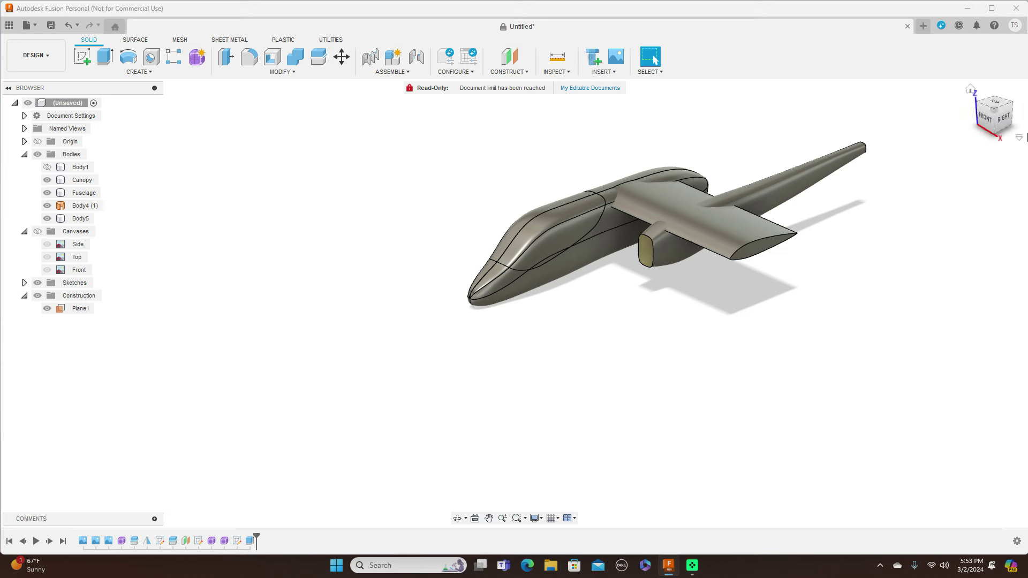
shift+middle_drag(514, 303, 578, 297)
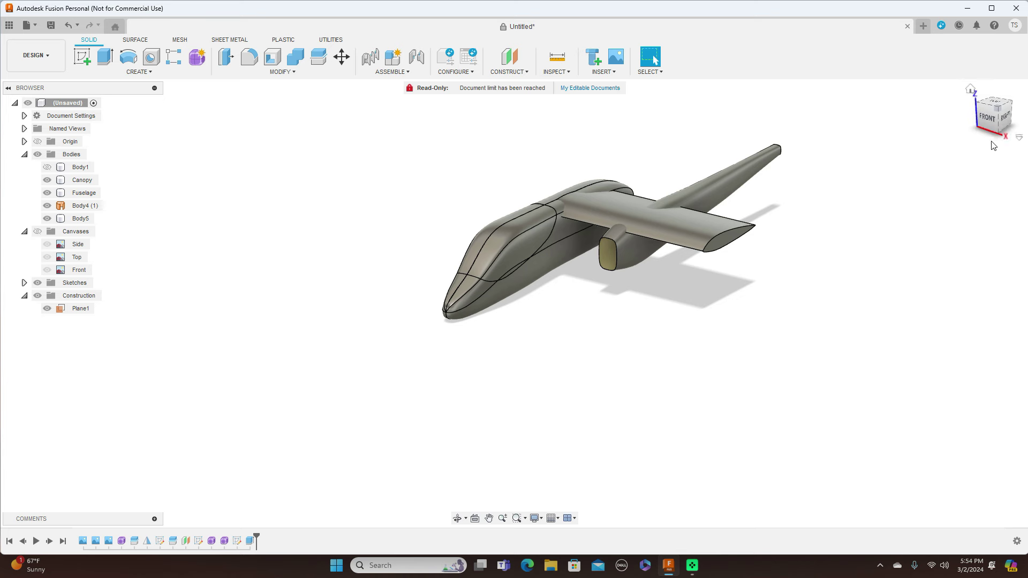
click(1000, 110)
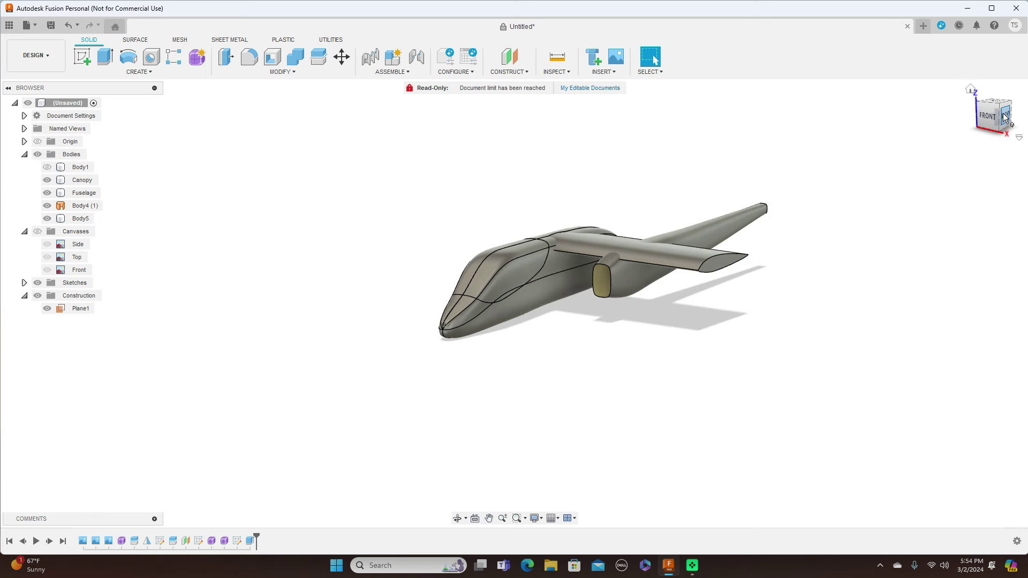
click(1004, 118)
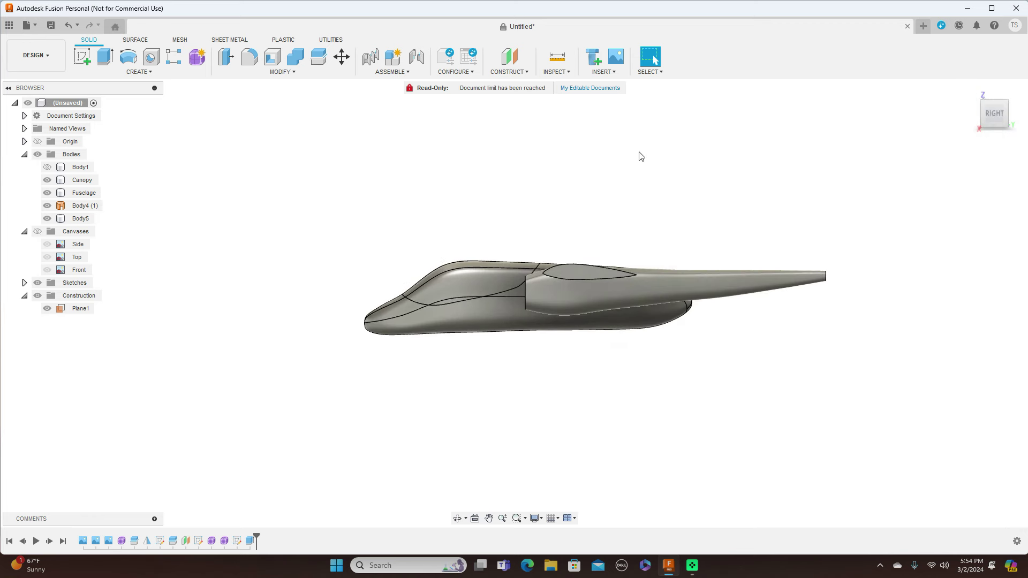
mouse_move(980, 114)
mouse_down()
mouse_move(992, 121)
mouse_move(945, 146)
mouse_up()
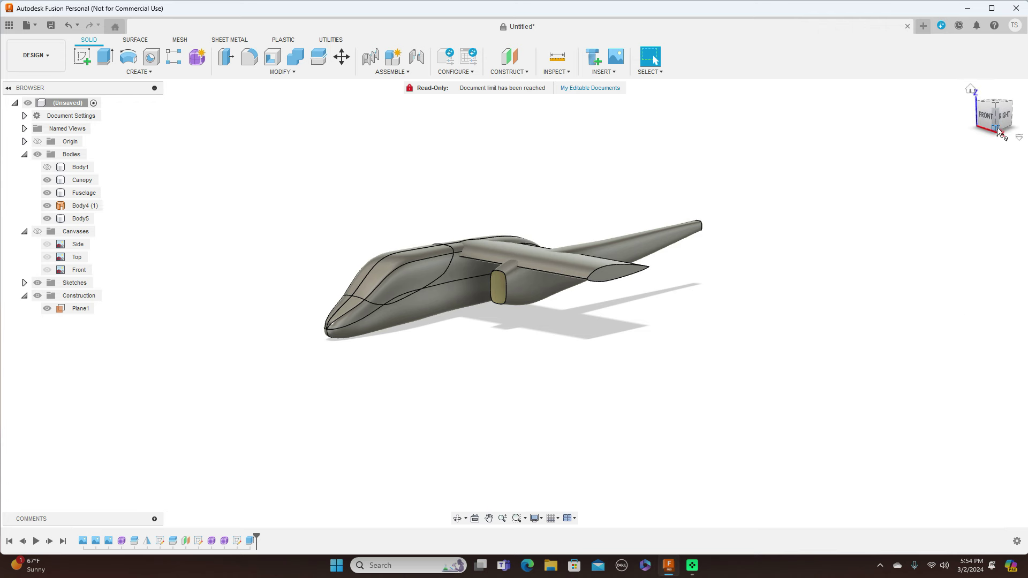
drag(996, 129, 988, 117)
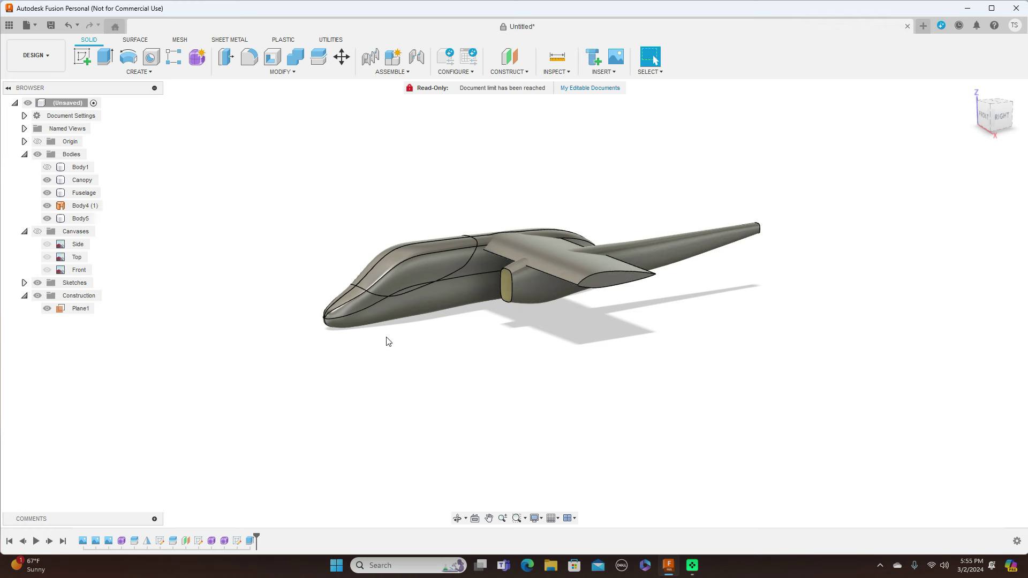
scroll(911, 273, up, 3)
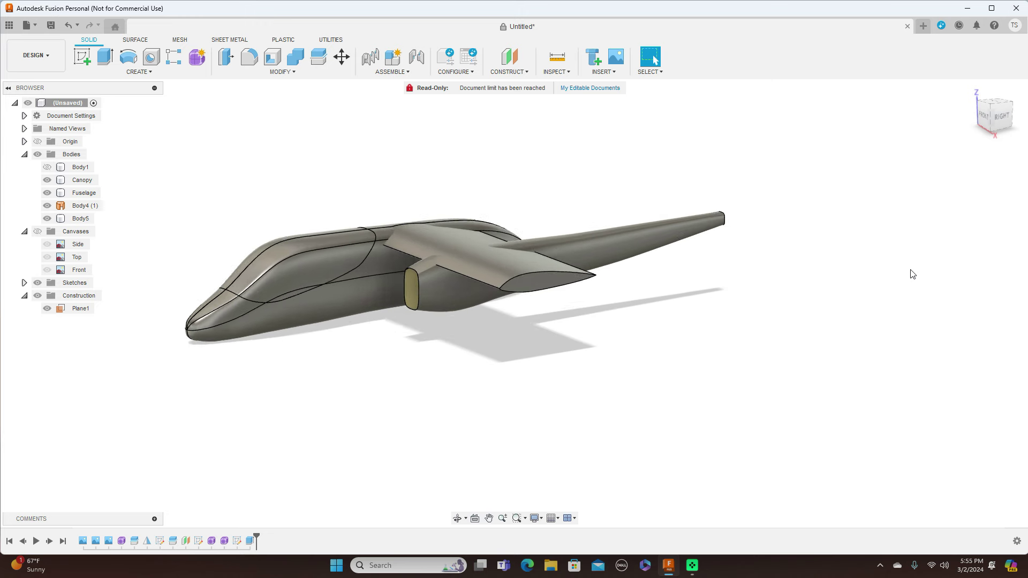
scroll(856, 285, down, 1)
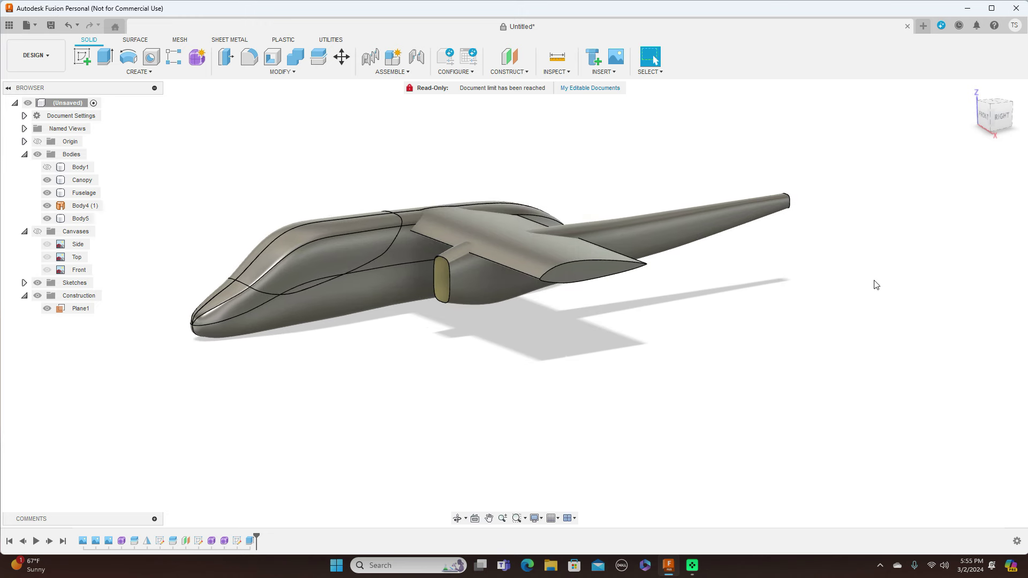